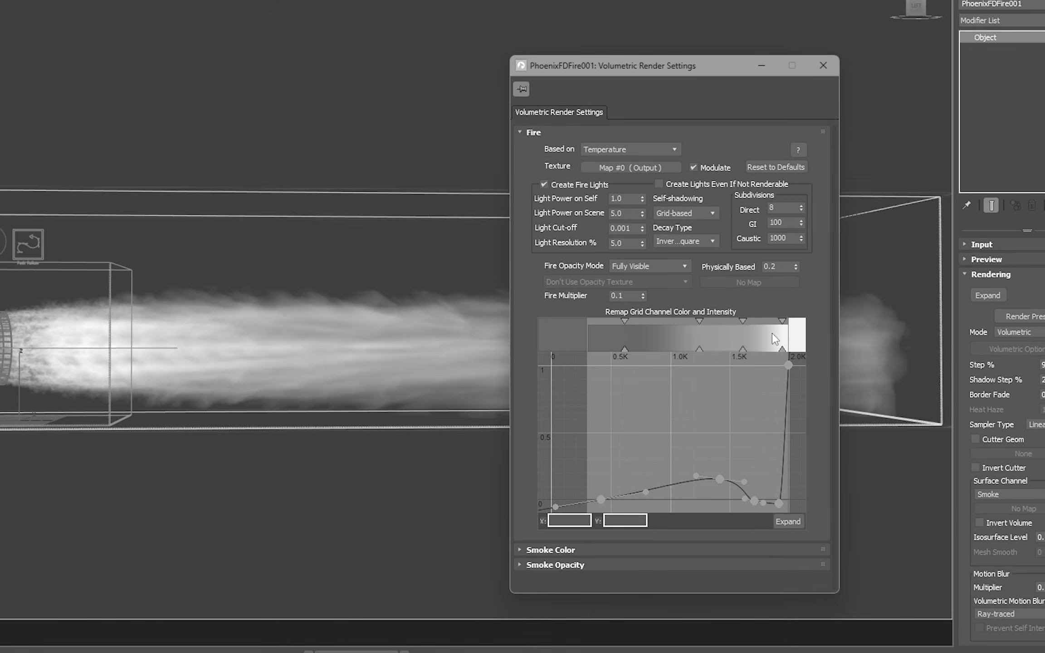
Step: Review the system unit setup and accept metric centimeters as the display unit
key("m")
left_click_drag(608, 37, 406, 37)
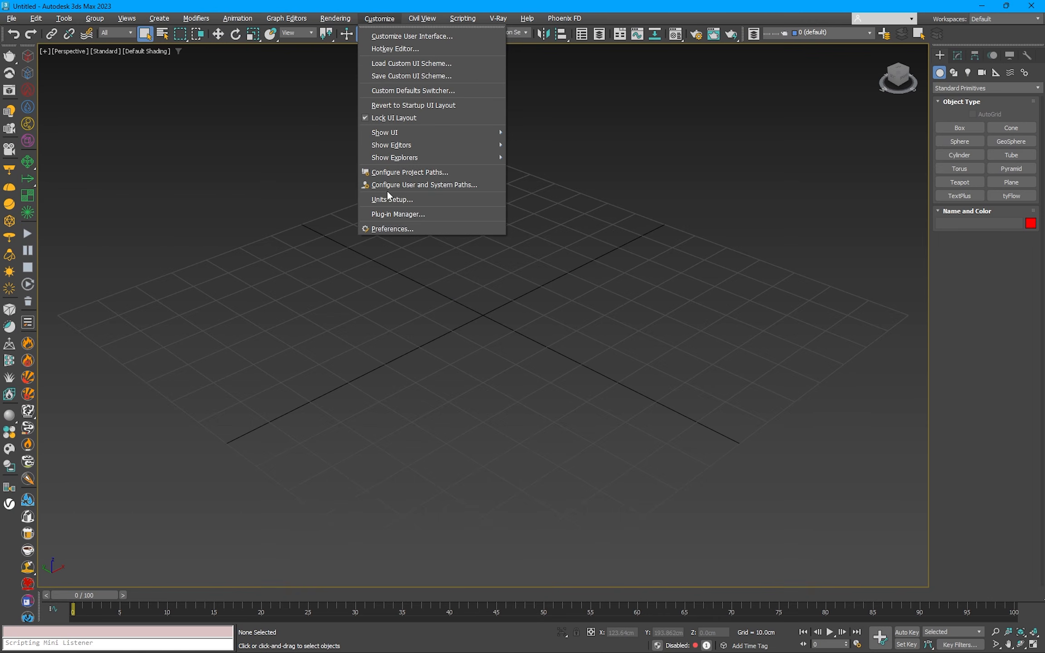
left_click(389, 199)
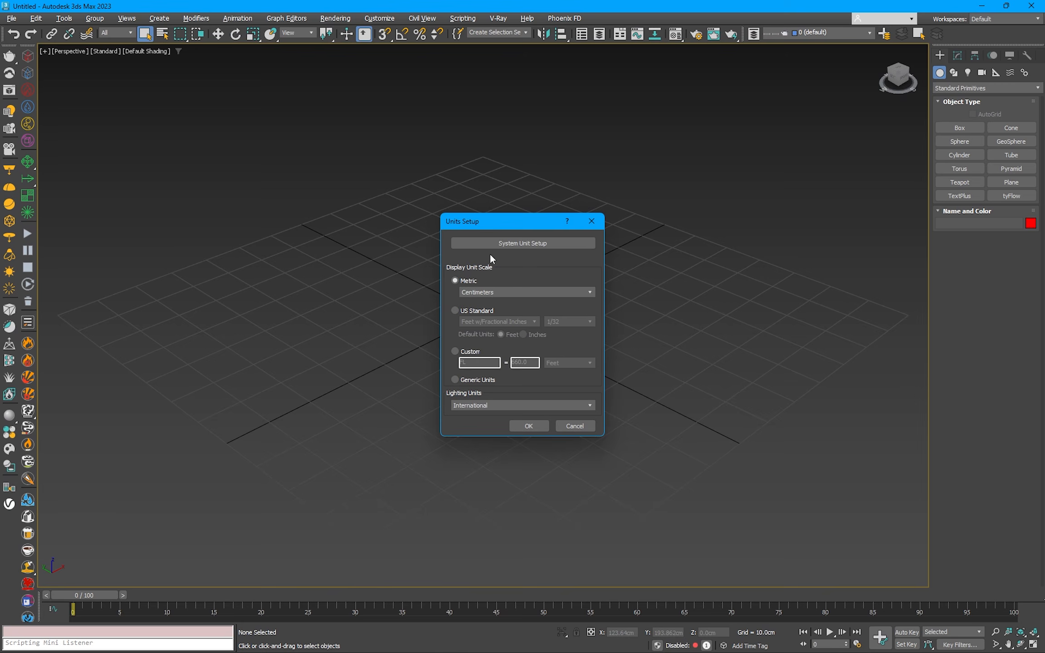
left_click(508, 243)
left_click(530, 383)
left_click(537, 426)
Step: Create a cylinder centred on the grid origin, about 30.5 cm in radius and about 57.8 cm high
left_click(959, 155)
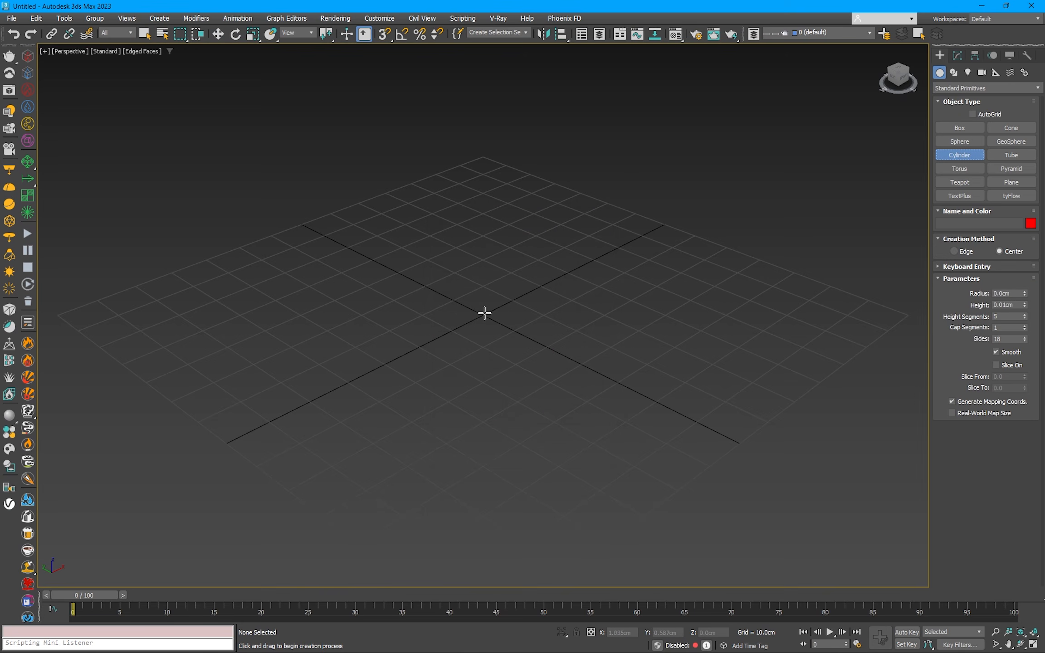
left_click_drag(483, 315, 488, 251)
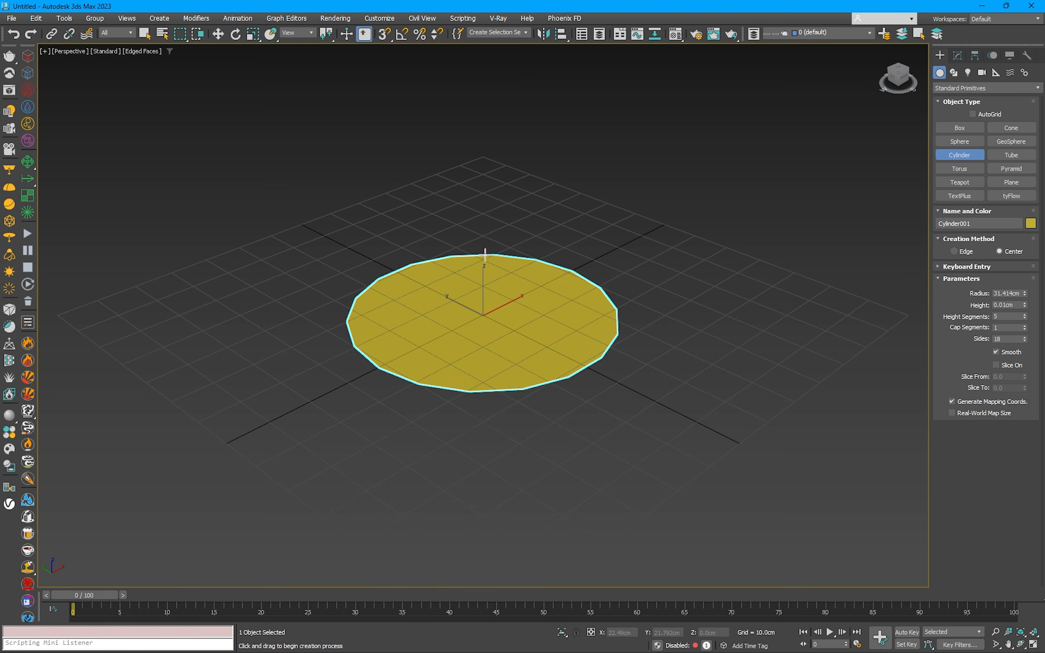
left_click(483, 34)
Step: Rotate the cylinder onto its side so its axis runs along the world Y direction
key("e")
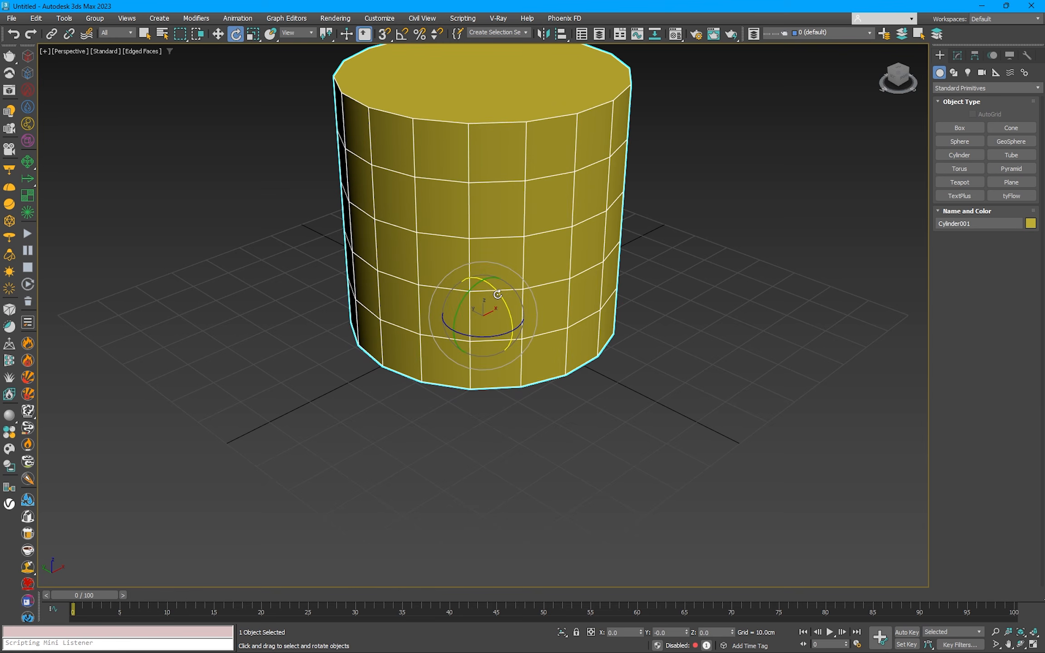
left_click_drag(497, 294, 508, 331)
middle_click_drag(474, 313, 519, 272, "alt")
Step: Move the cylinder up above the grid to about Y 31.6 cm and Z 39.1 cm
key("w")
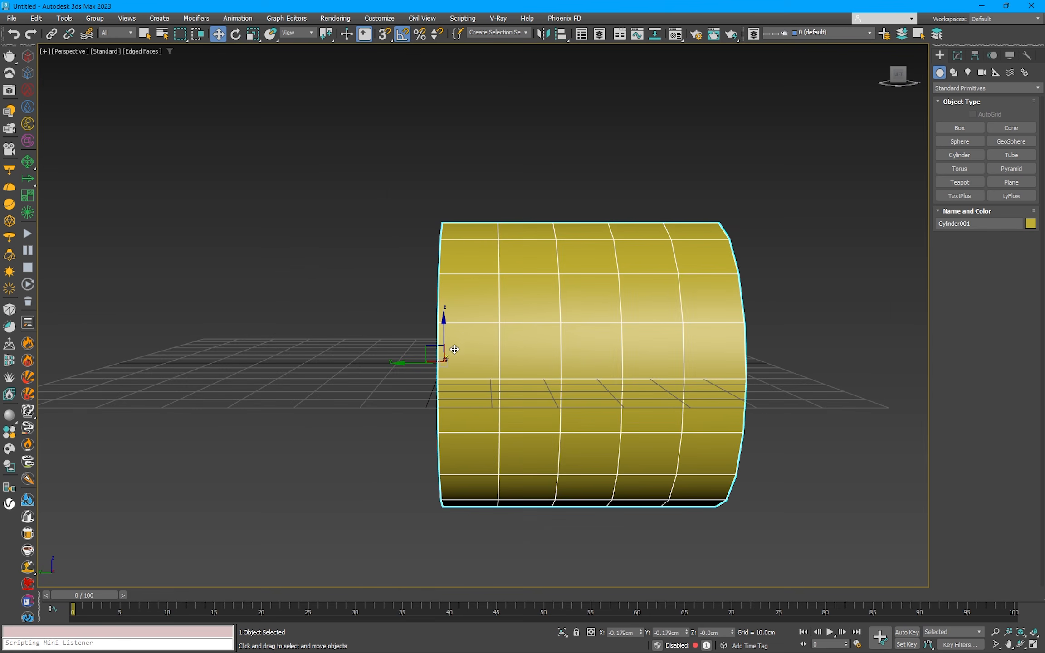
left_click(422, 316)
left_click(449, 326)
left_click_drag(434, 351, 297, 186)
middle_click_drag(454, 206, 434, 280)
Step: Set the cylinder's height segments to 4 and add an Edit Poly modifier to it
left_click(957, 56)
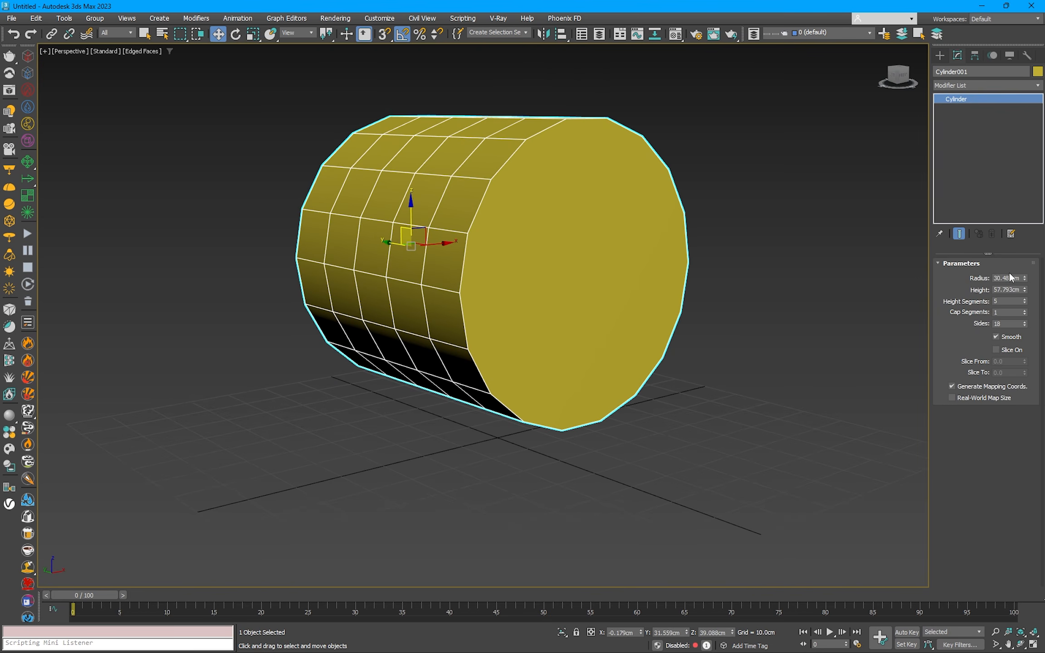
key("Return")
middle_click_drag(347, 229, 440, 244, "alt")
middle_click_drag(676, 267, 649, 279, "alt")
left_click(969, 86)
left_click(961, 127)
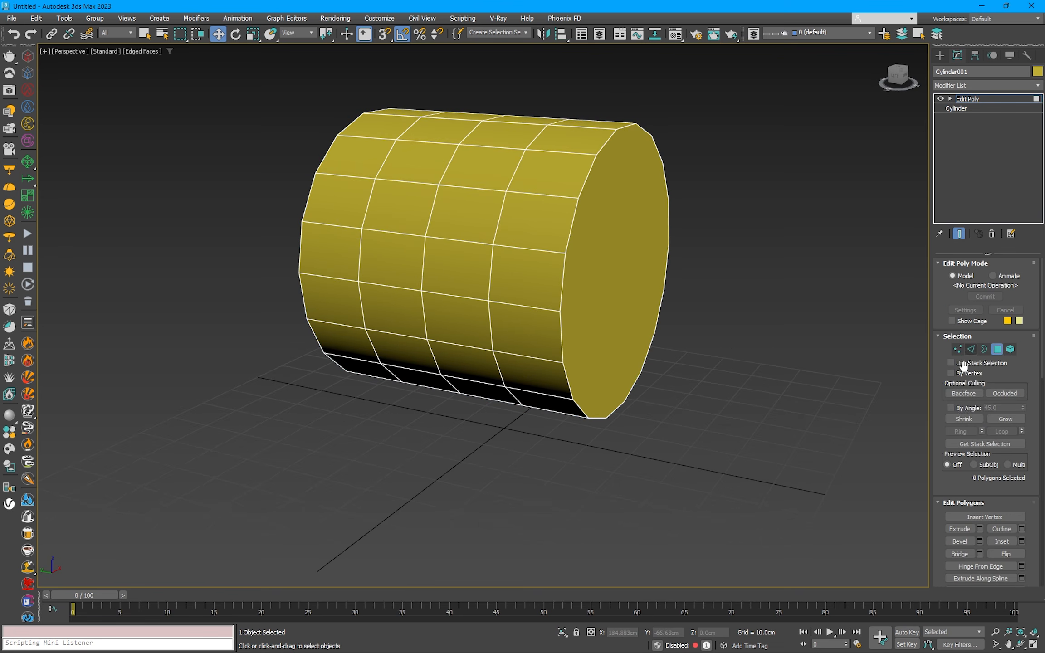
Step: Select both end cap polygons of the cylinder using By Angle 45 and an inverted selection, and delete them
left_click(518, 279)
key("ctrl+i")
mouse_move(431, 270)
middle_mouse_down("alt")
mouse_move(511, 265)
mouse_move(422, 262)
middle_mouse_up("alt")
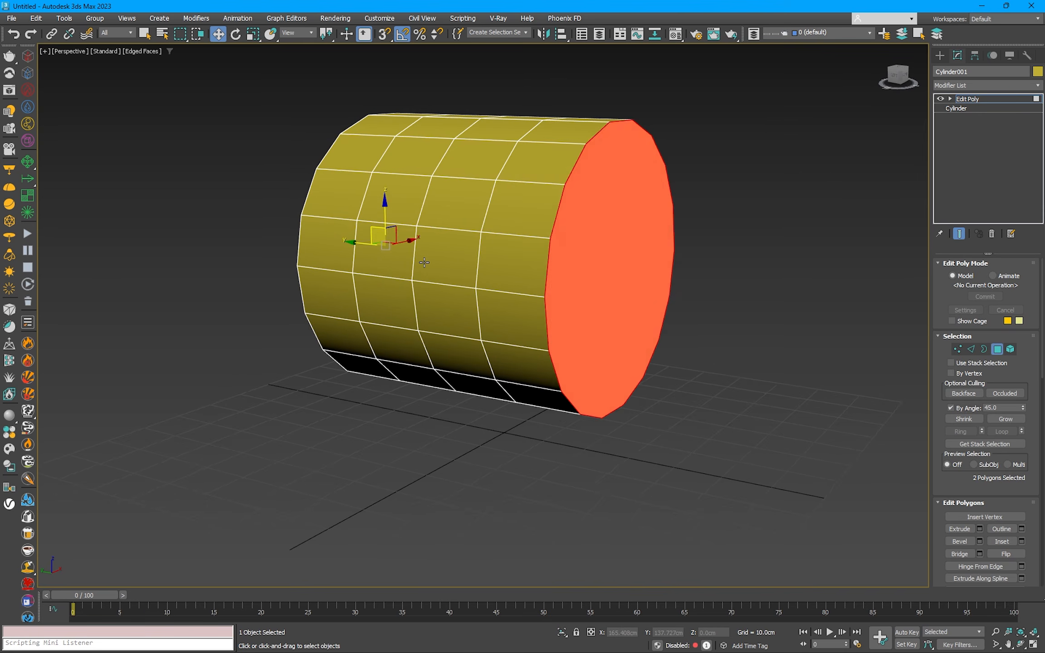
key("Delete")
middle_click_drag(646, 276, 748, 272, "alt")
Step: Scale the edge loop at one open end of the cylinder down to a small opening
key("2")
double_click(410, 188)
middle_click_drag(410, 188, 453, 191, "alt")
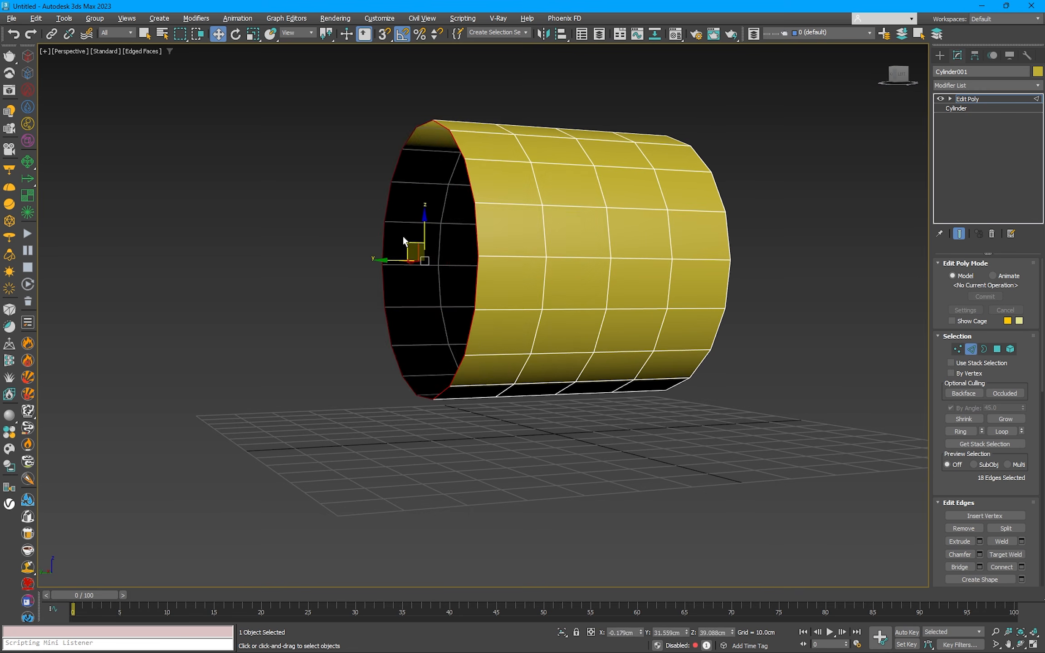
key("r")
left_click_drag(419, 252, 423, 275)
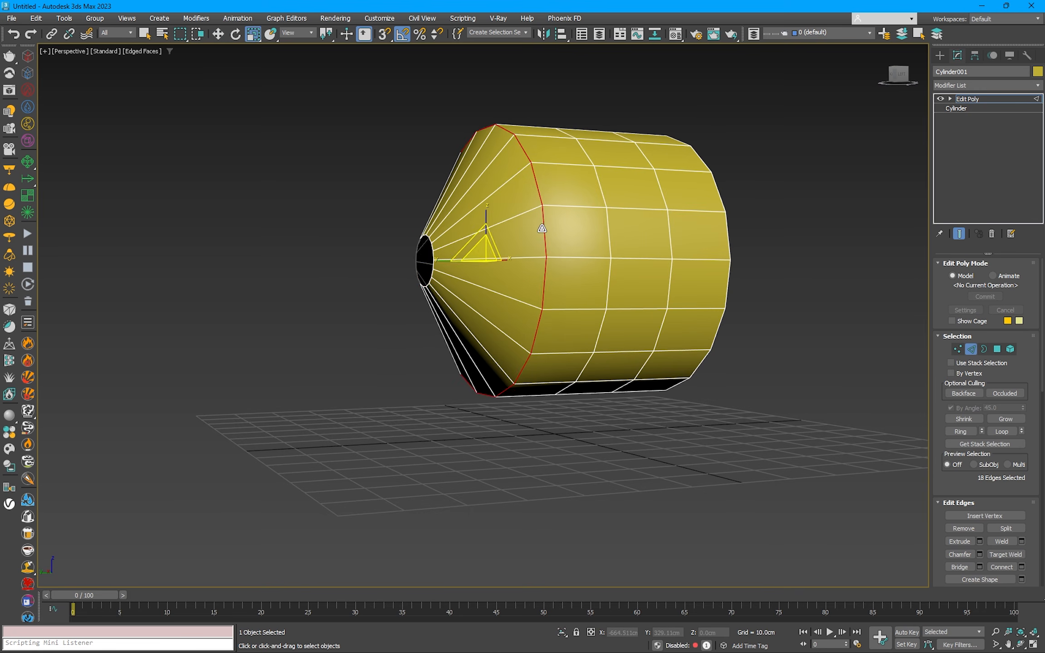
Step: Scale the neighbouring edge loops inward to form a rounded bell-shaped taper, and leave edge editing
middle_click_drag(542, 228, 531, 241, "alt")
left_click_drag(531, 241, 435, 262)
left_click_drag(545, 249, 547, 255)
middle_click_drag(614, 249, 644, 244, "alt")
right_click(626, 251)
left_click(613, 235)
key("z")
scroll(635, 257, "down", 2)
Step: Add a MeshSmooth modifier to the bell-shaped nozzle
left_click(967, 86)
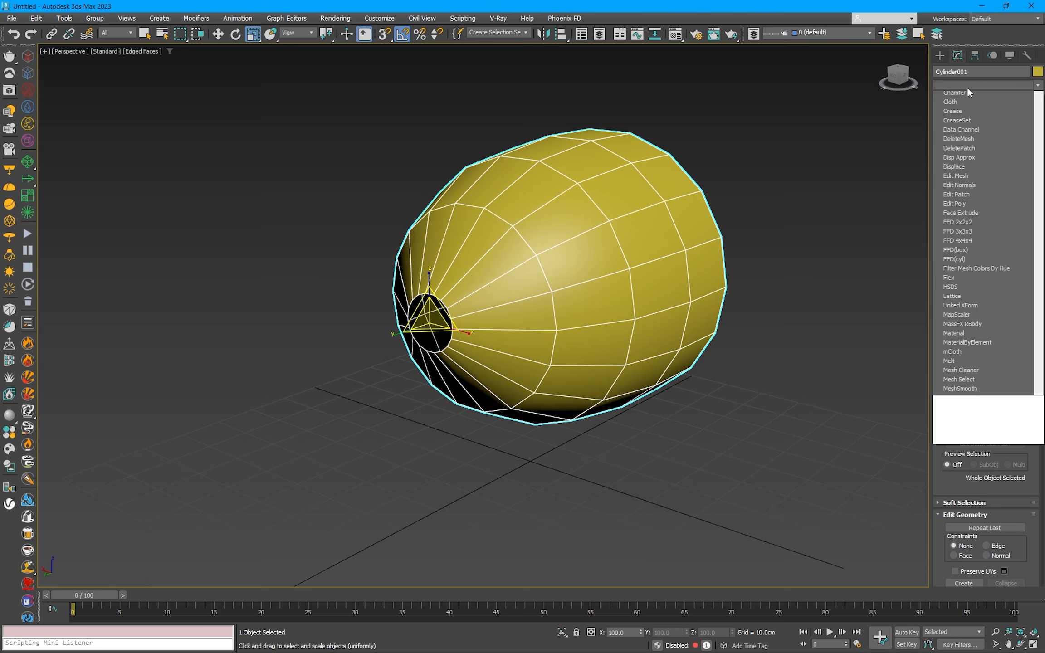
key("m")
left_click(972, 162)
middle_click_drag(701, 203, 676, 203, "alt")
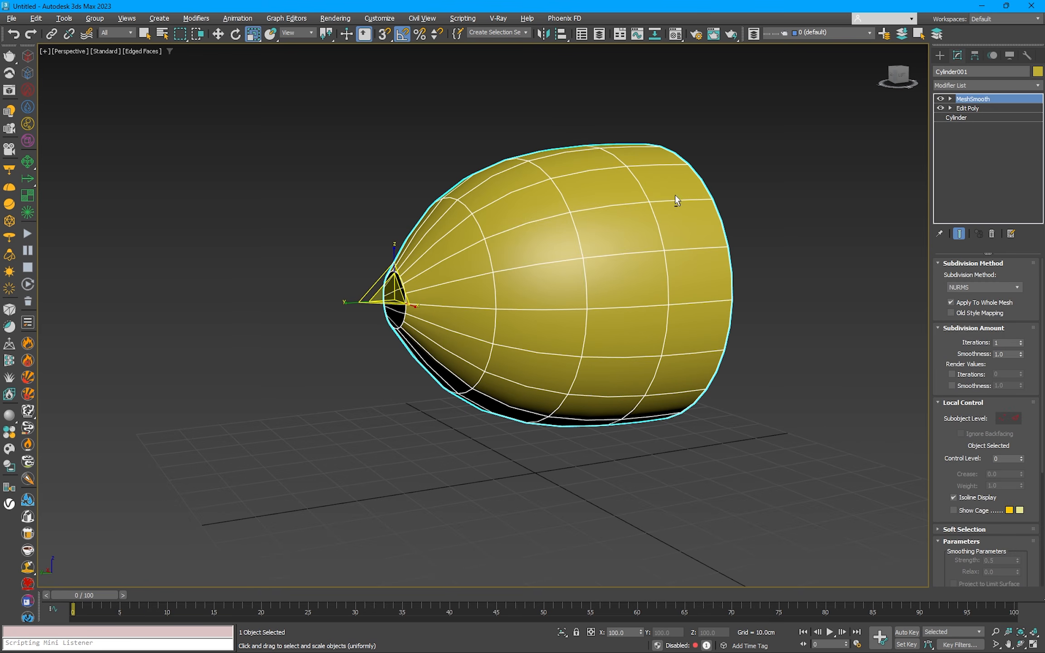
Step: Add a Shell modifier to the nozzle and set its outer amount to 2 cm
left_click(984, 85)
key("s")
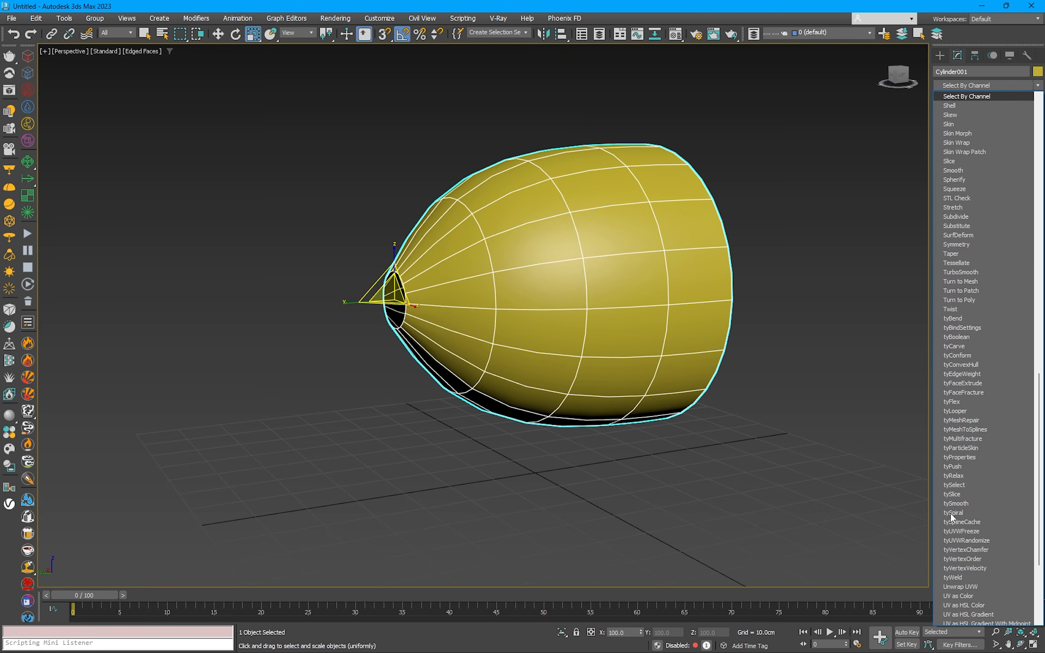
left_click(954, 107)
middle_click_drag(781, 230, 925, 280, "alt")
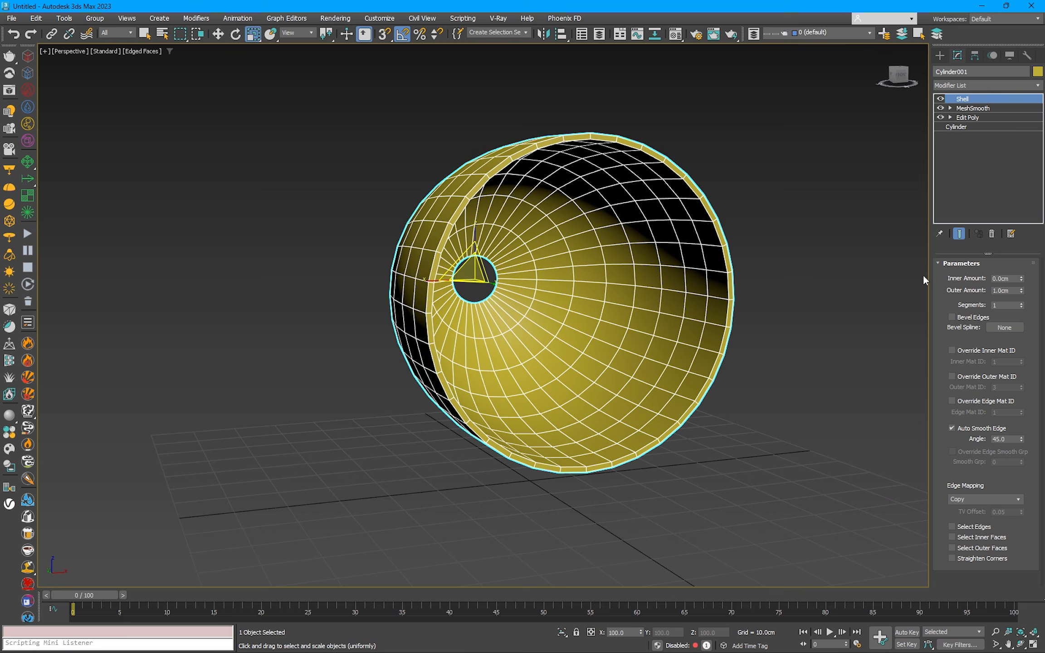
double_click(1011, 290)
type("2")
key("Return")
Step: Set the Shell's outer amount to 3 cm, rename the object nozel, and deselect it
middle_click_drag(560, 237, 603, 272, "alt")
key("Return")
middle_click_drag(766, 255, 658, 272, "alt")
left_click(839, 75)
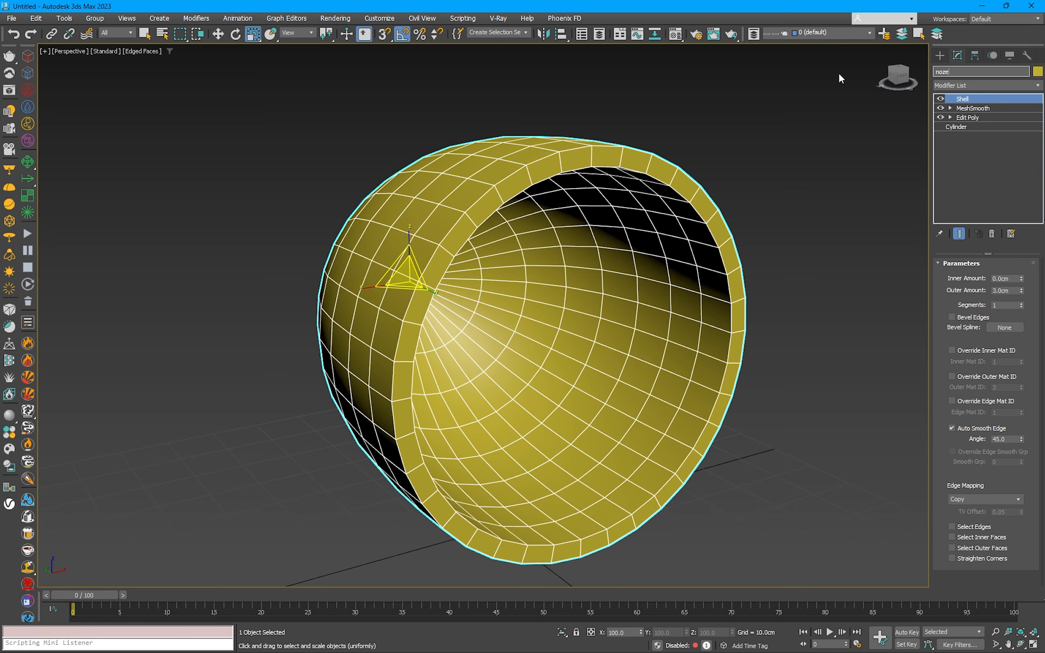
middle_click_drag(827, 75, 492, 373, "alt")
scroll(572, 371, "down", 5)
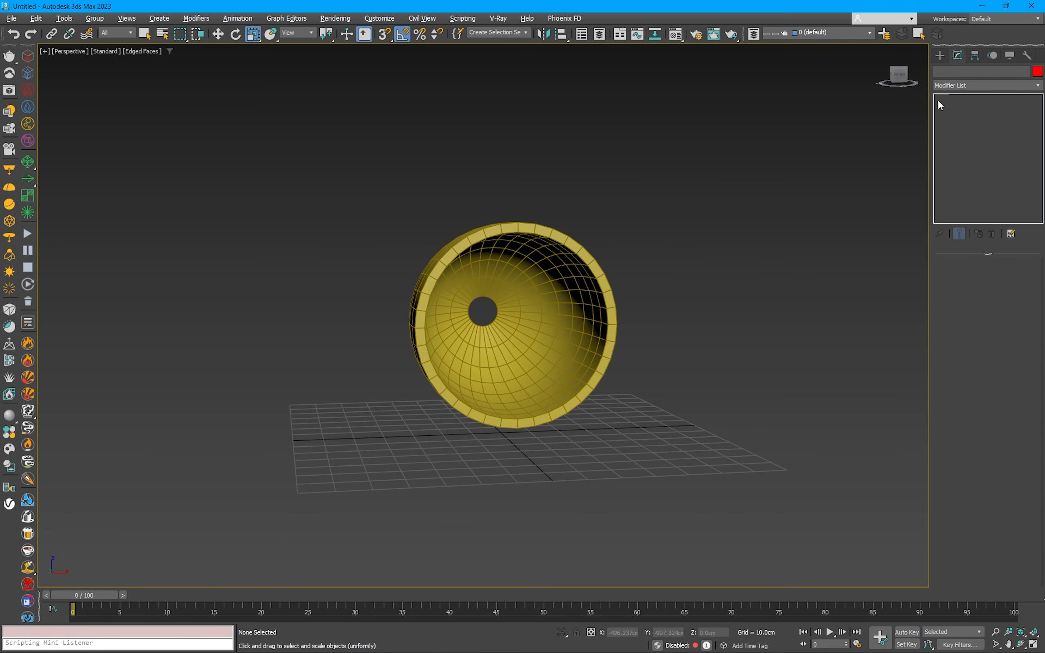
Step: Create a cylinder inside the nozzle's small hole in the Front view, about 5 cm in radius and 4 cm high
left_click(940, 55)
left_click(975, 158)
key("f")
scroll(495, 319, "up", 8)
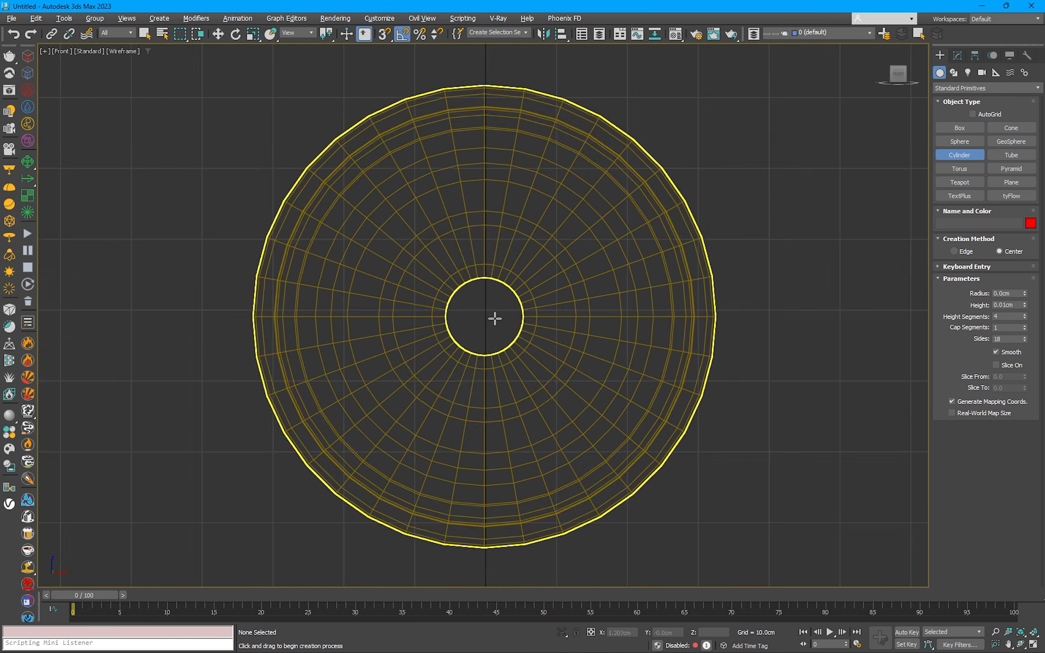
left_click_drag(485, 239, 488, 213)
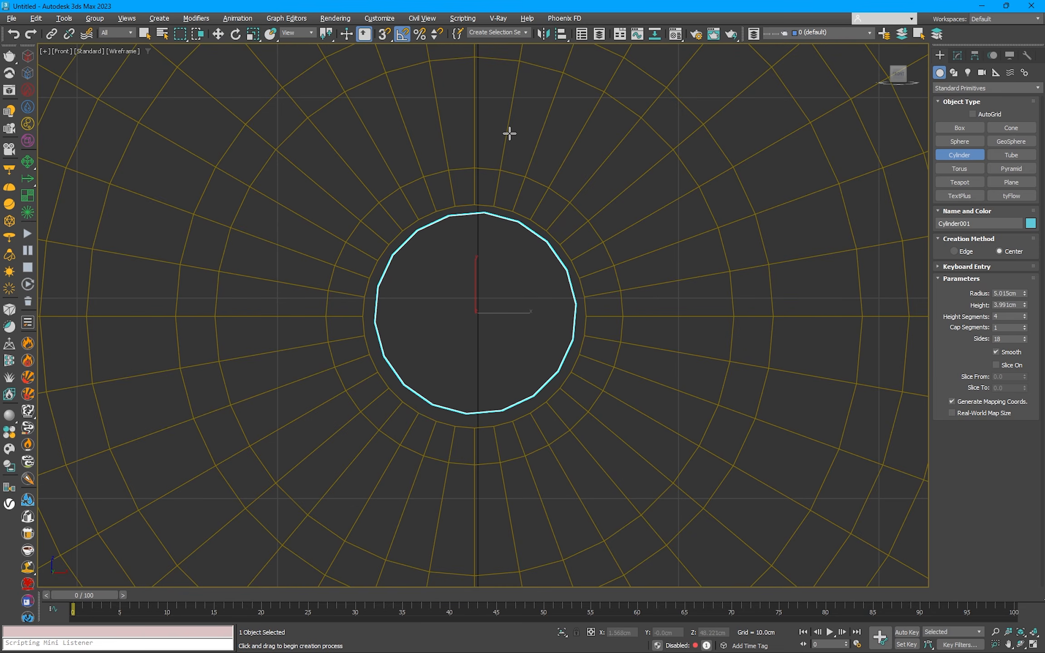
Step: Align the small cylinder to the nozel object, center to center, in X, Y and Z position
key("alt+a")
left_click(524, 210)
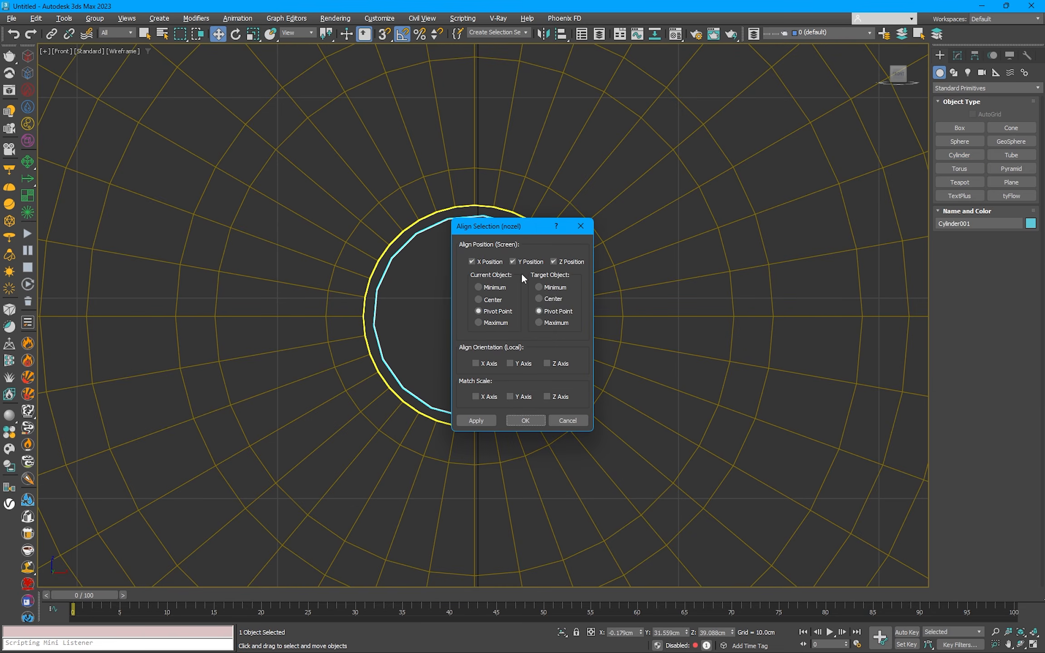
left_click(537, 424)
Step: Move the small cylinder along Y into the nozzle's narrow opening, to about Y 31.8 cm
key("p")
scroll(508, 377, "down", 3)
middle_click_drag(472, 381, 563, 371, "alt")
left_click_drag(478, 320, 431, 326)
key("z")
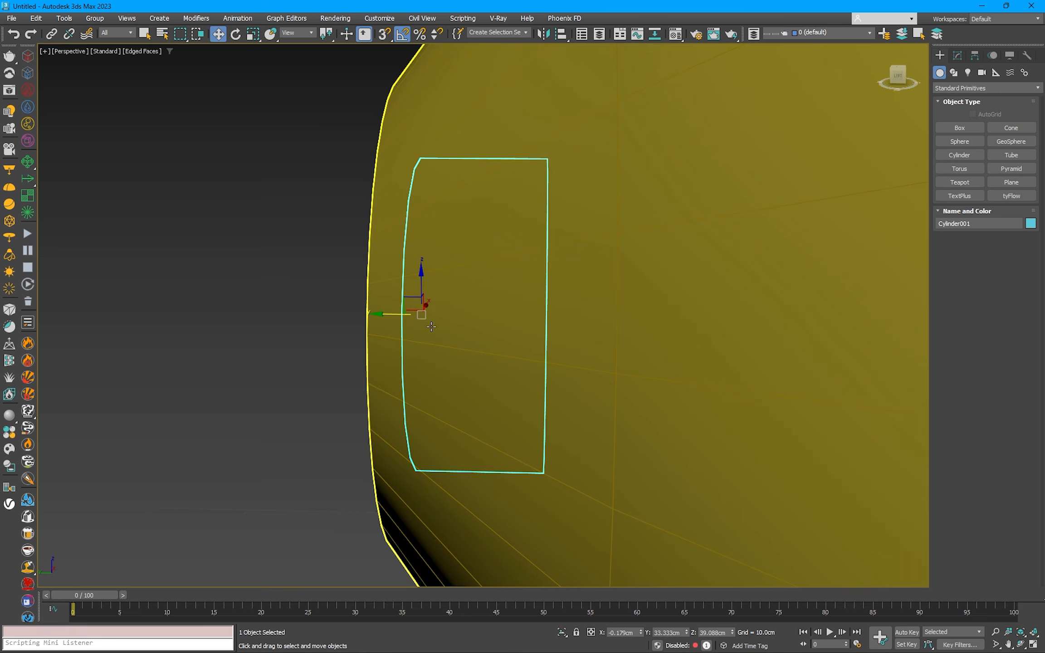
middle_click_drag(431, 327, 472, 328, "alt")
left_click_drag(405, 323, 447, 319)
Step: Enlarge the small cylinder's radius to about 5.4 cm and set its height segments to 1
key("1")
scroll(564, 234, "down", 2)
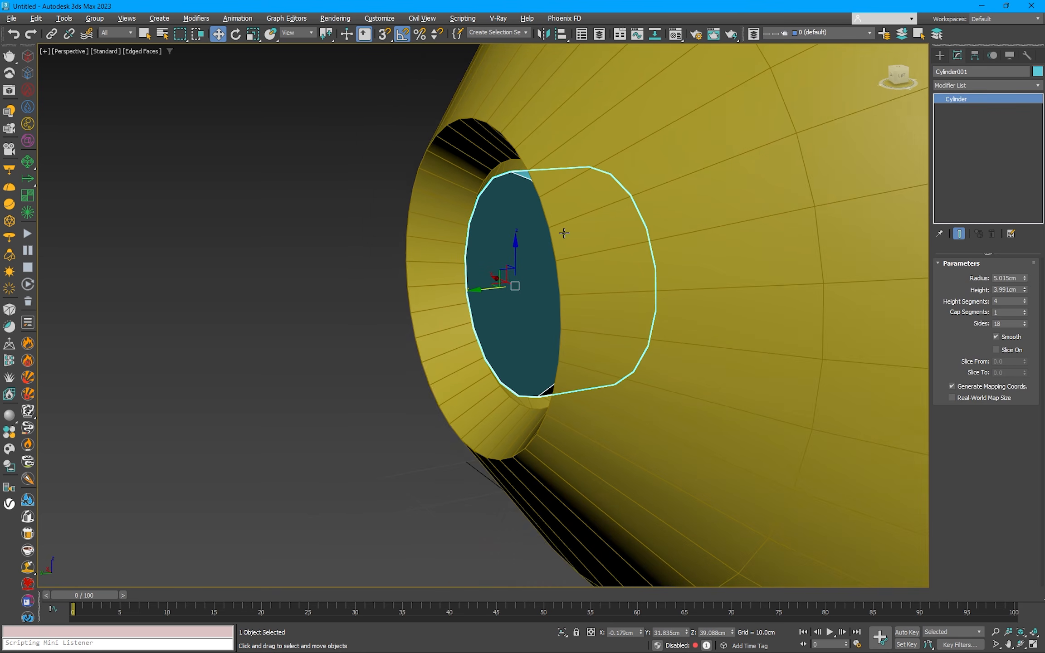
middle_click_drag(563, 233, 618, 228, "alt")
left_click_drag(1023, 279, 1032, 237)
middle_click_drag(742, 241, 578, 247, "alt")
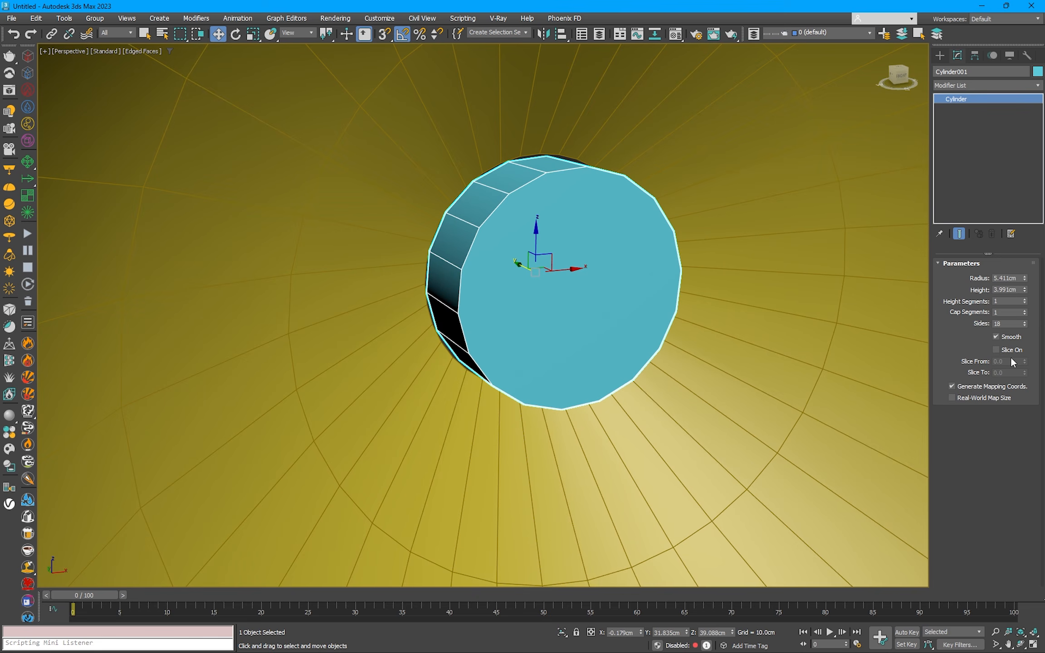
Step: Add an Edit Poly modifier to the small cylinder and scale down the cap polygon facing the nozzle's wide end
left_click(963, 87)
left_click(960, 124)
key("4")
left_click(575, 300)
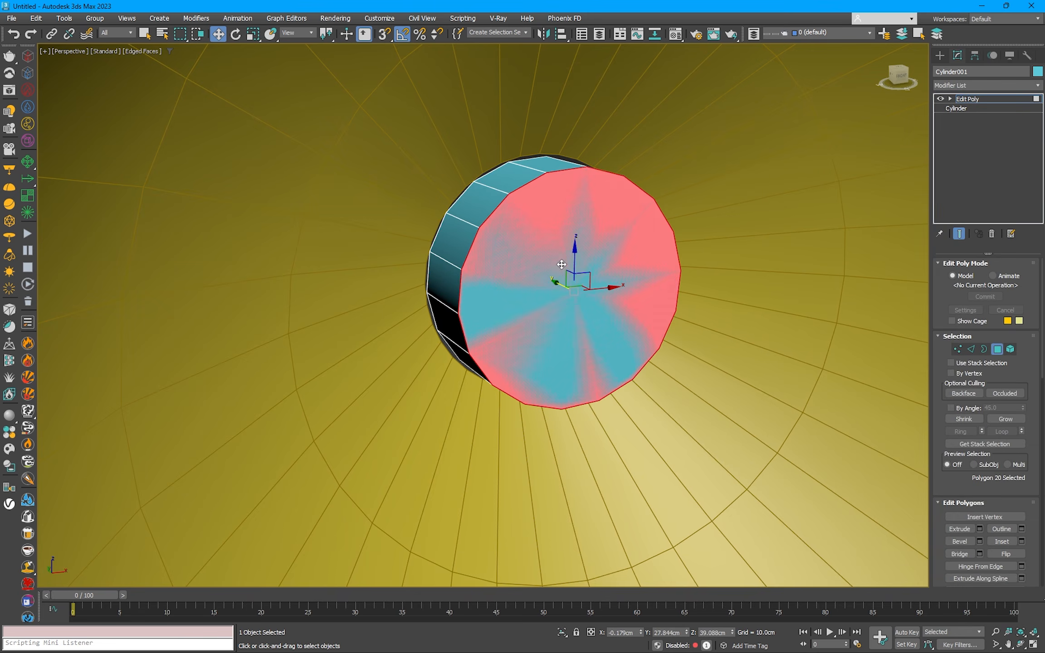
key("r")
left_click_drag(576, 299, 565, 319)
key("w")
middle_click_drag(496, 313, 557, 281, "alt")
Step: Select the small cylinder's cap polygon facing out of the narrow opening and delete it
key("F3")
left_click_drag(545, 292, 525, 294)
middle_click_drag(525, 294, 556, 290, "alt")
left_click(496, 280)
key("Delete")
key("F3")
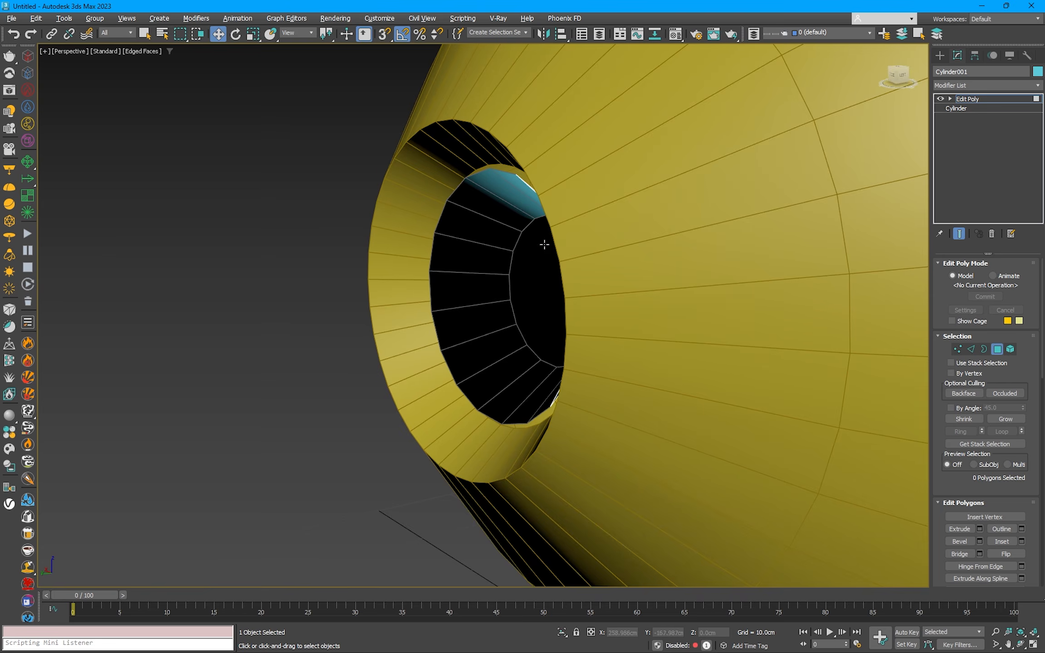
Step: Leave polygon editing and add a MeshSmooth modifier to the small cylinder
mouse_move(543, 243)
middle_mouse_down("alt")
mouse_move(582, 229)
mouse_move(620, 254)
mouse_move(618, 268)
mouse_move(646, 276)
middle_mouse_up("alt")
right_click(621, 255)
left_click(594, 245)
left_click(979, 87)
key("m")
key("m")
key("m")
left_click(974, 159)
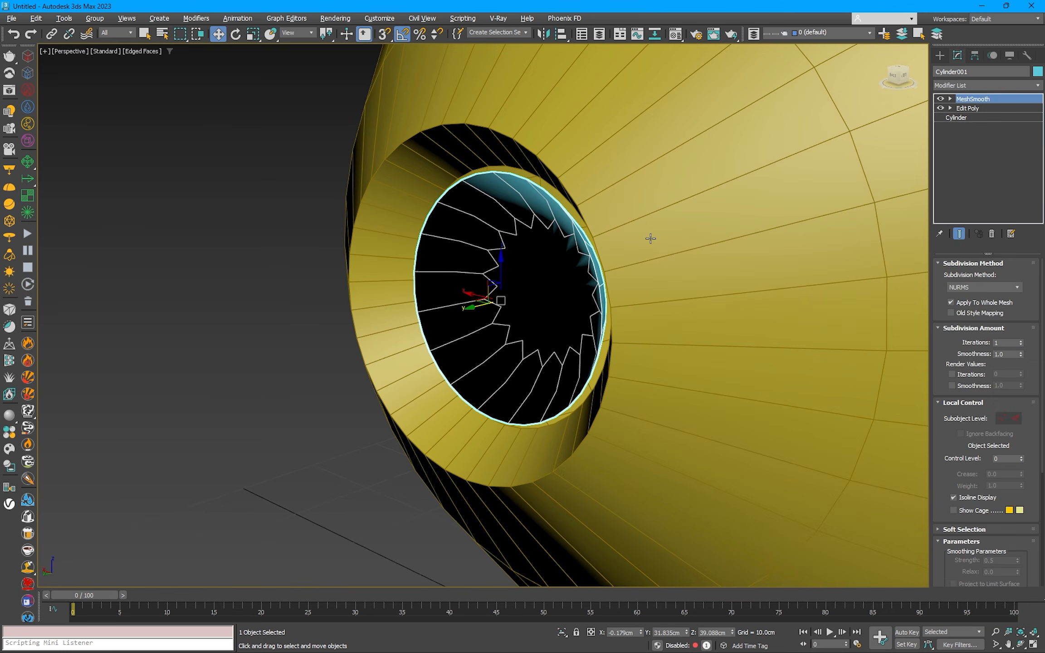
Step: Deselect everything, turn off the edged faces display, and inspect the nozzle with its inner emitter piece
middle_click_drag(651, 237, 481, 228, "alt")
scroll(507, 227, "down", 9)
left_click(804, 161)
key("F4")
scroll(592, 217, "down", 3)
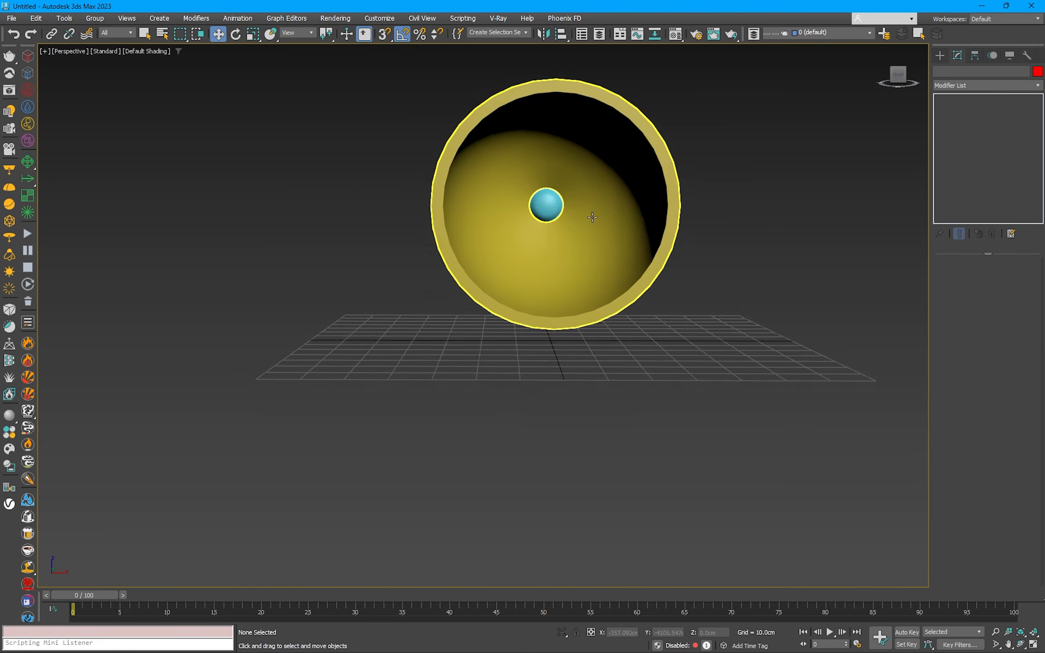
scroll(488, 280, "up", 4)
middle_click_drag(592, 216, 547, 269)
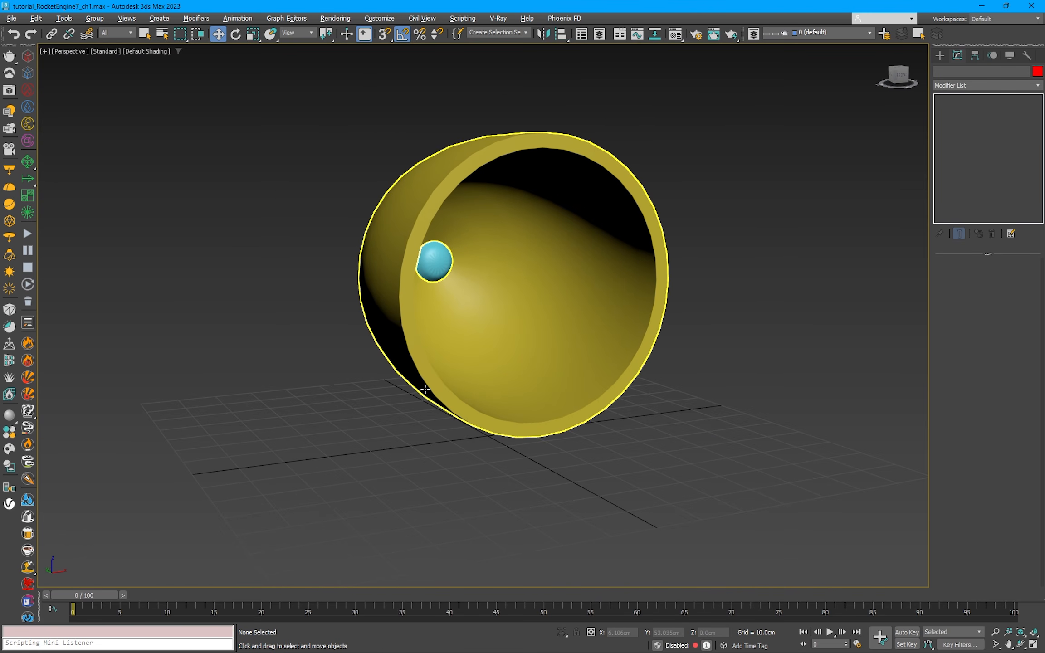
Step: Draw a PhoenixFD FireSmokeSim grid around the nozzle in the Top view, with a footprint of about 140 by 180 cm
middle_click_drag(460, 379, 431, 383, "alt")
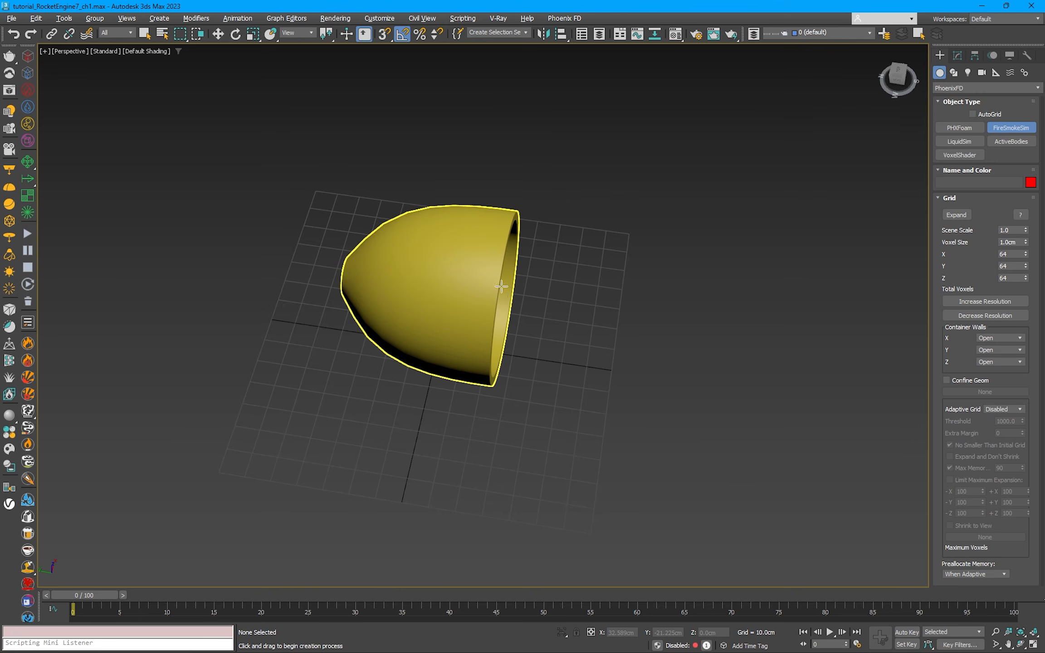
scroll(494, 291, "down", 5)
middle_click_drag(489, 286, 487, 319, "alt")
key("t")
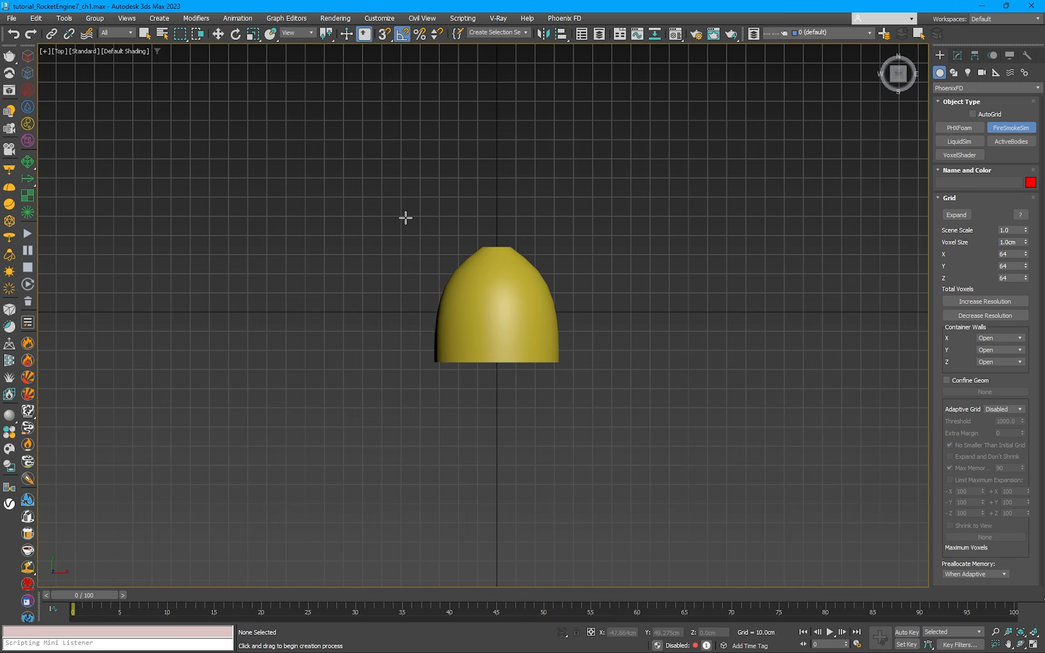
scroll(405, 218, "down", 2)
middle_click_drag(458, 224, 480, 184)
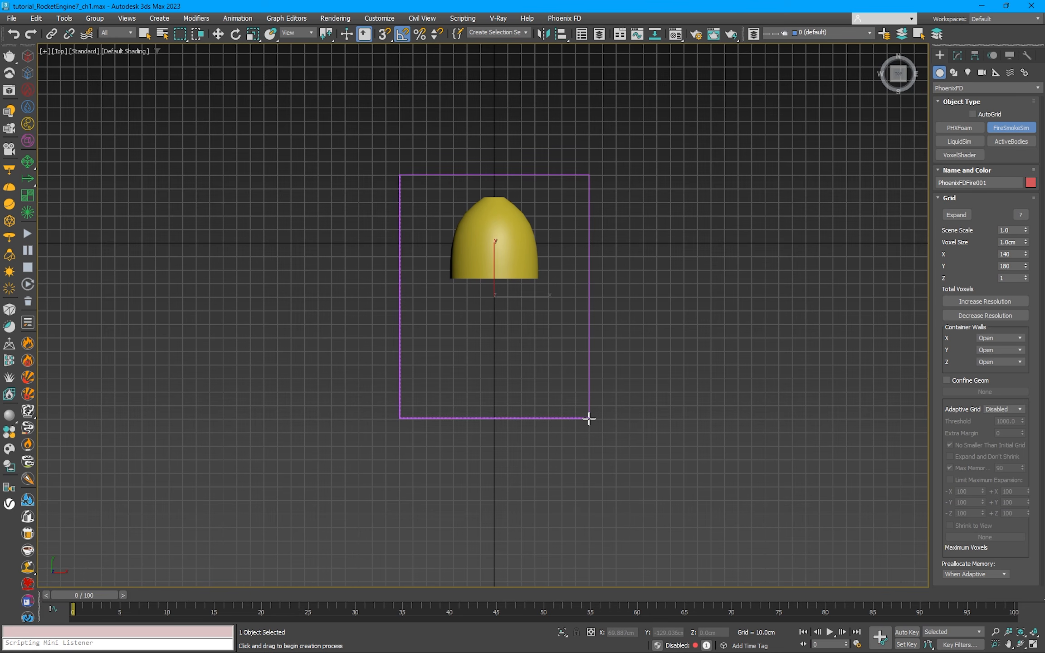
right_click(593, 272)
Step: Select the nozzle and small cylinder in the Left view and move both up inside the simulation grid
key("l")
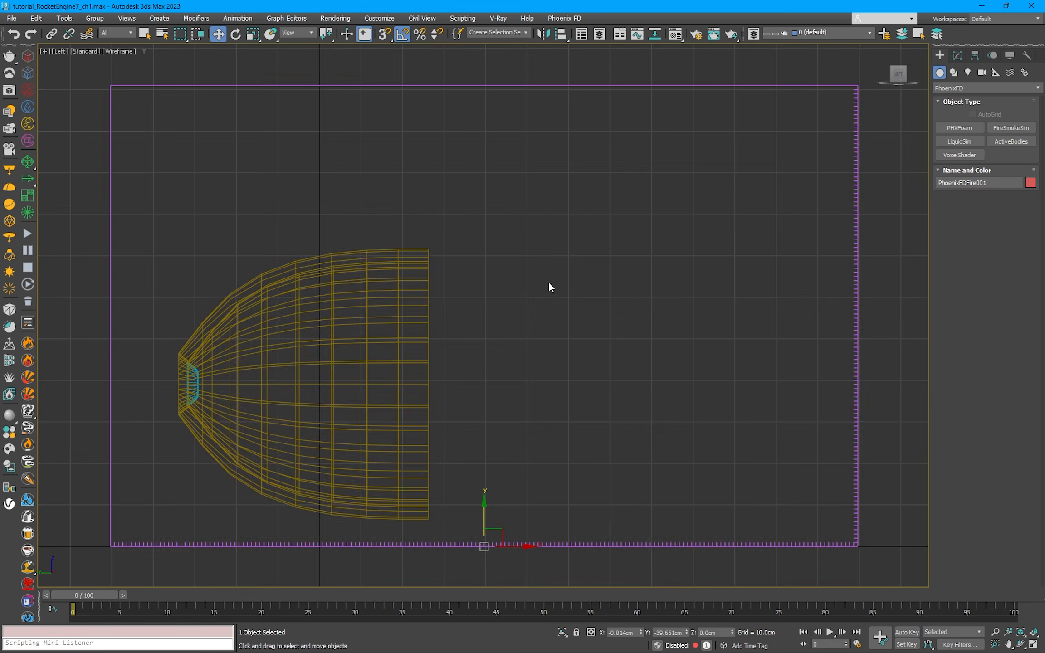
scroll(544, 284, "down", 3)
left_click_drag(533, 289, 385, 334)
scroll(385, 335, "down", 3)
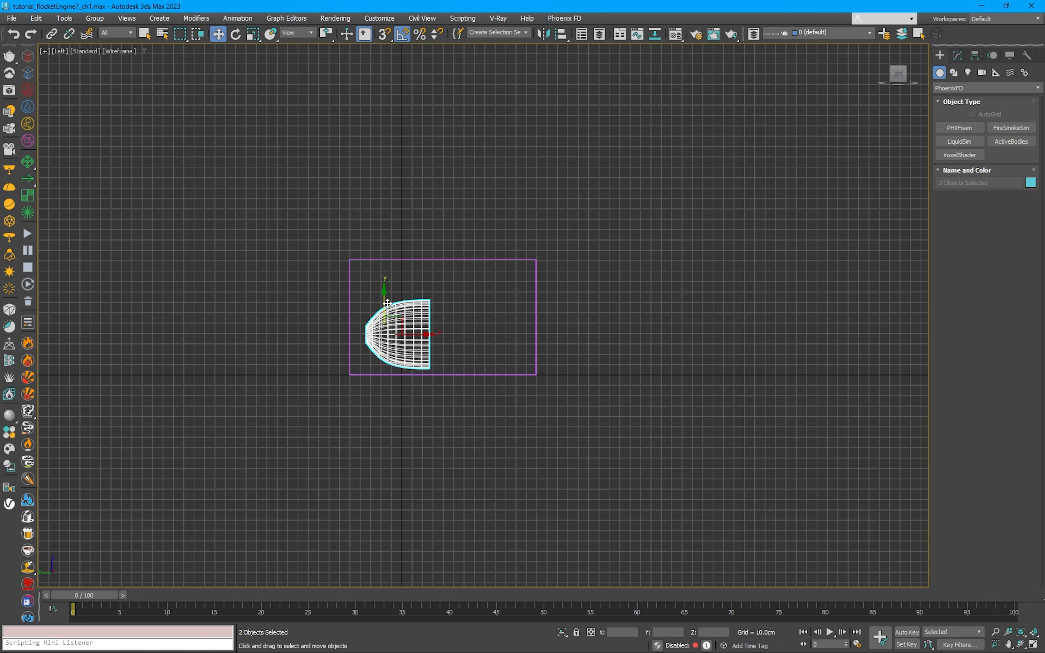
Step: Select the FireSmokeSim grid, set its Z size to 137, and check it in the Perspective view
left_click(396, 259)
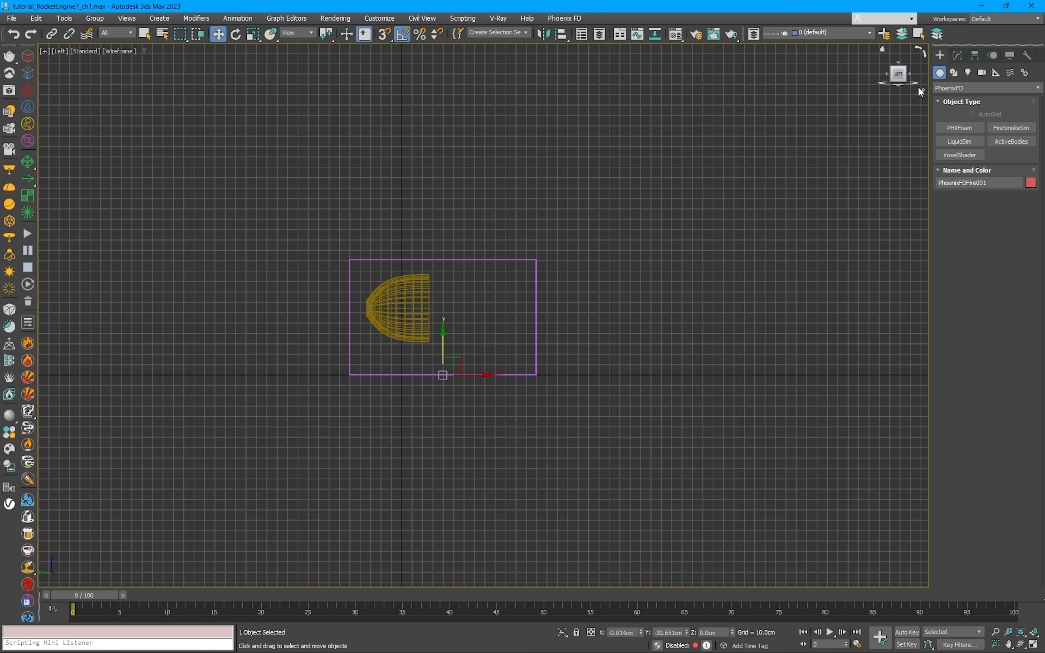
left_click(956, 56)
scroll(1025, 422, "down", 5)
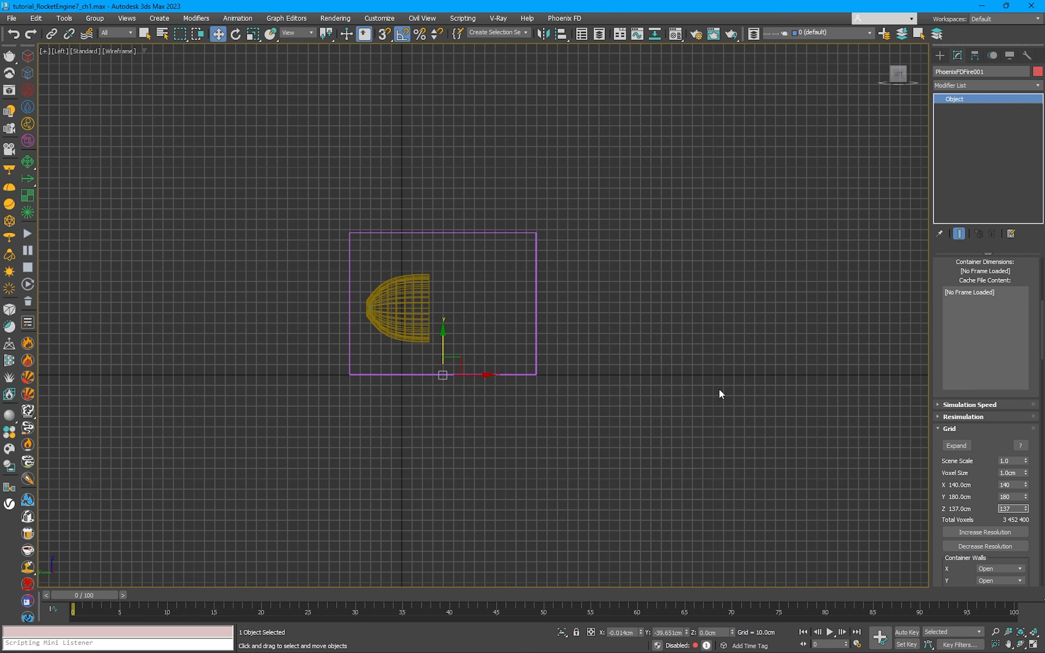
key("p")
mouse_move(628, 351)
middle_mouse_down("alt")
mouse_move(578, 251)
mouse_move(647, 272)
middle_mouse_up("alt")
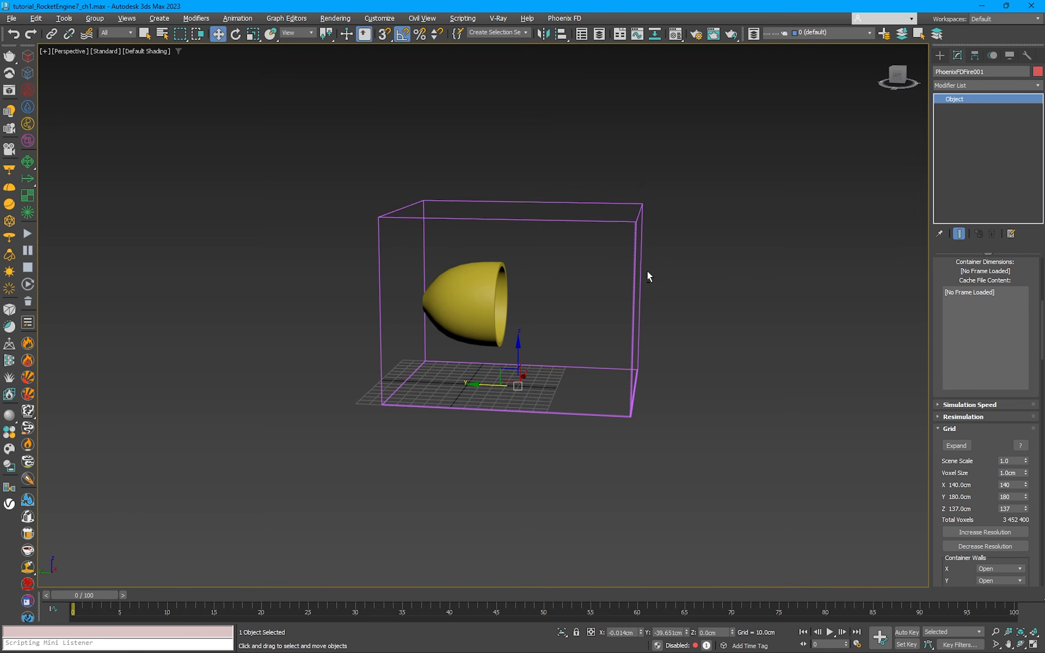
Step: Create a PhoenixFD fire source in the Front view, just above the upper corner of the simulation grid
left_click(28, 89)
key("f")
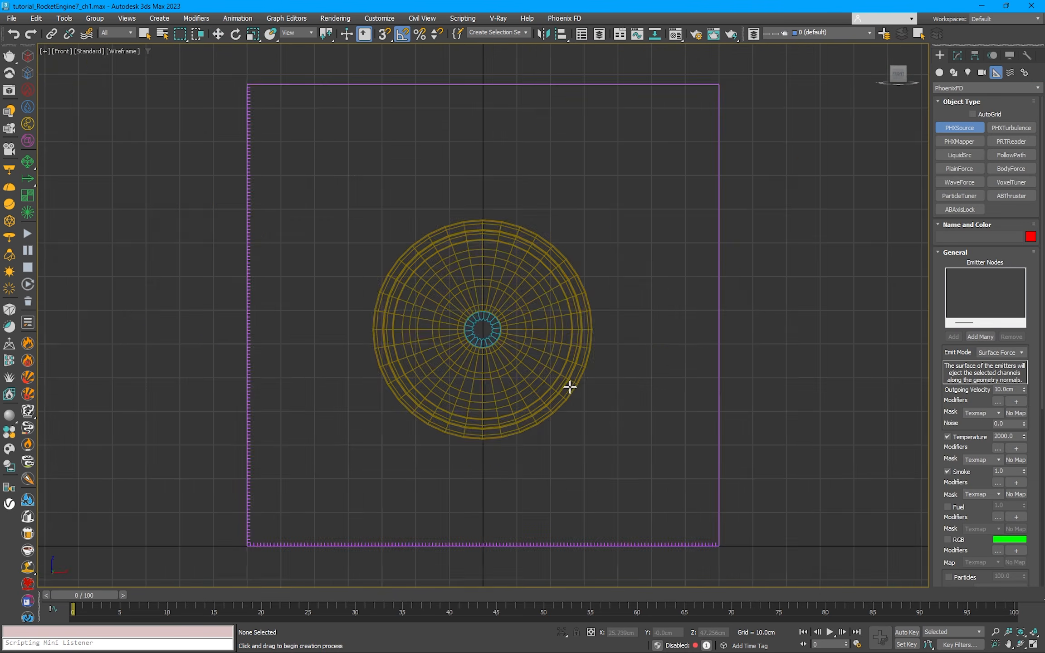
scroll(598, 322, "down", 3)
left_click_drag(628, 187, 640, 210)
key("w")
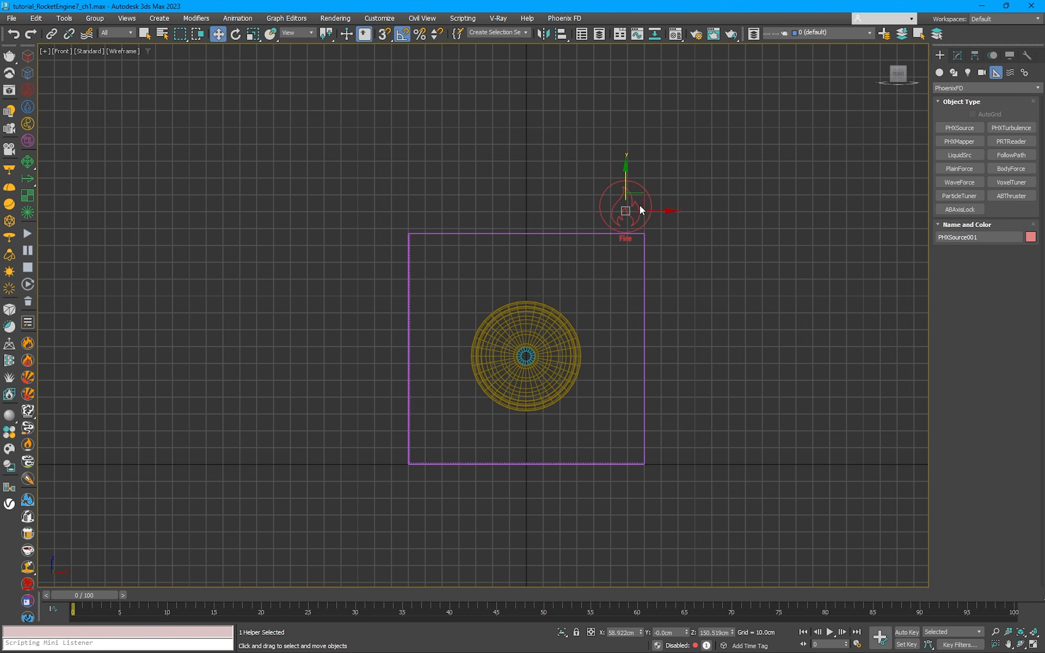
Step: In the Perspective view, add the small cylinder inside the nozzle to the fire source's emitter nodes
key("p")
scroll(639, 264, "down", 3)
middle_click_drag(590, 264, 586, 250, "alt")
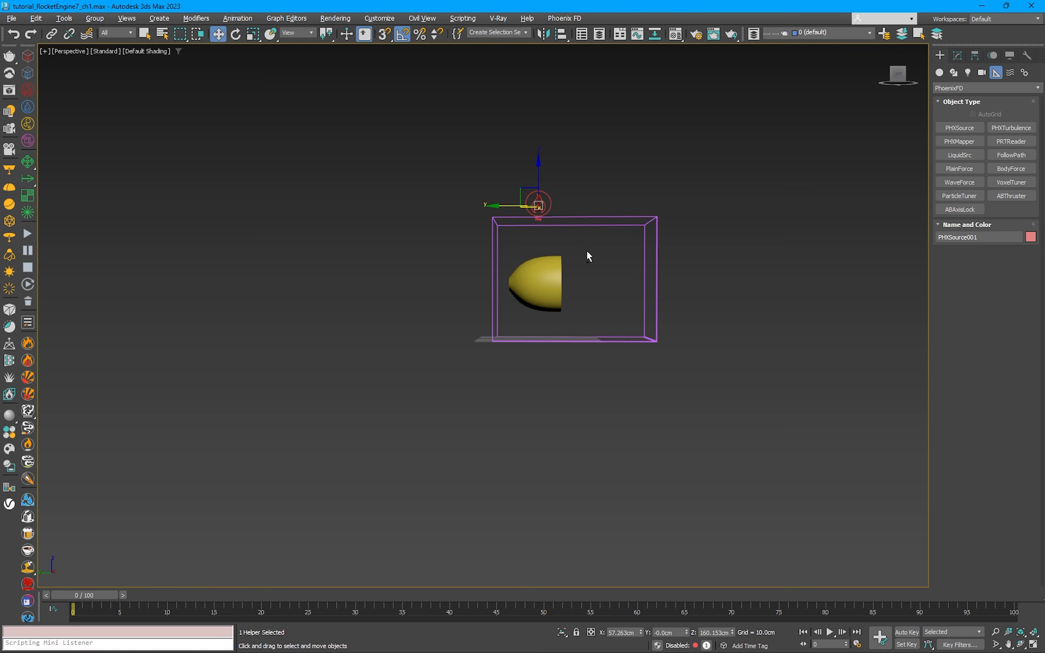
middle_click_drag(650, 256, 512, 281, "alt")
left_click(957, 55)
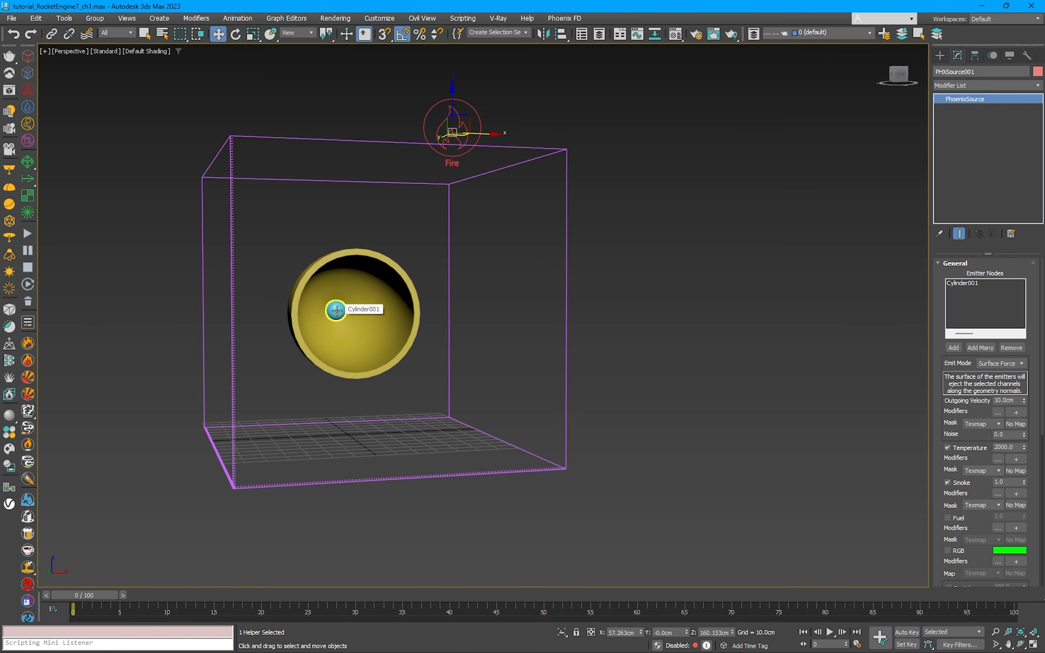
key("z")
scroll(418, 318, "down", 10)
scroll(410, 378, "up", 8)
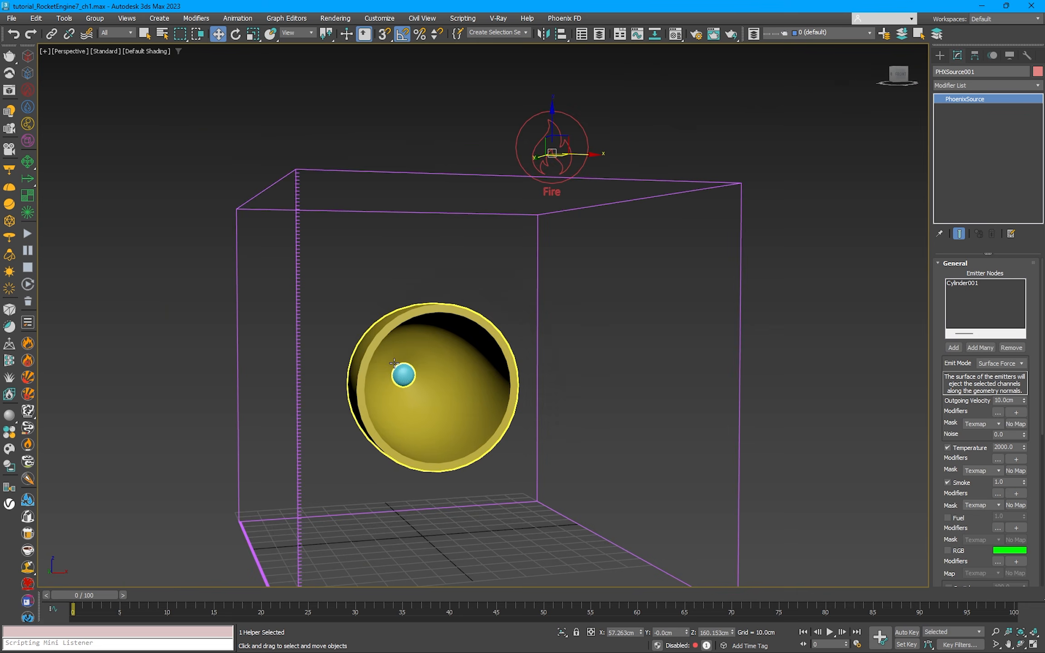
Step: Rename the small cylinder inside the nozzle to emit_mesh and deselect it
left_click(408, 384)
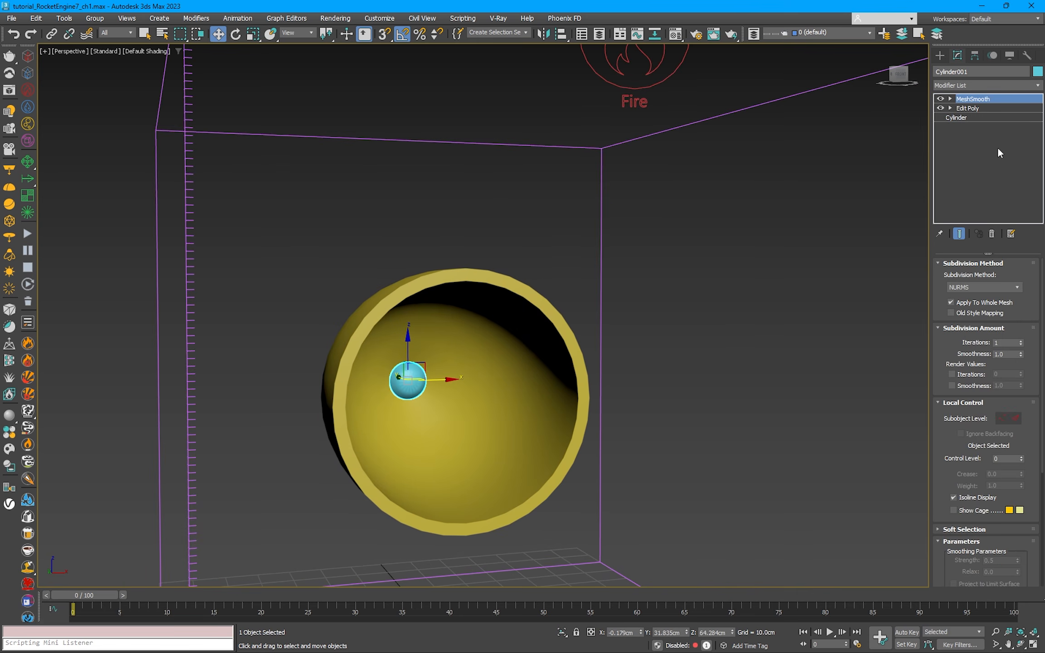
left_click(854, 72)
scroll(730, 213, "down", 5)
middle_click_drag(732, 214, 623, 214)
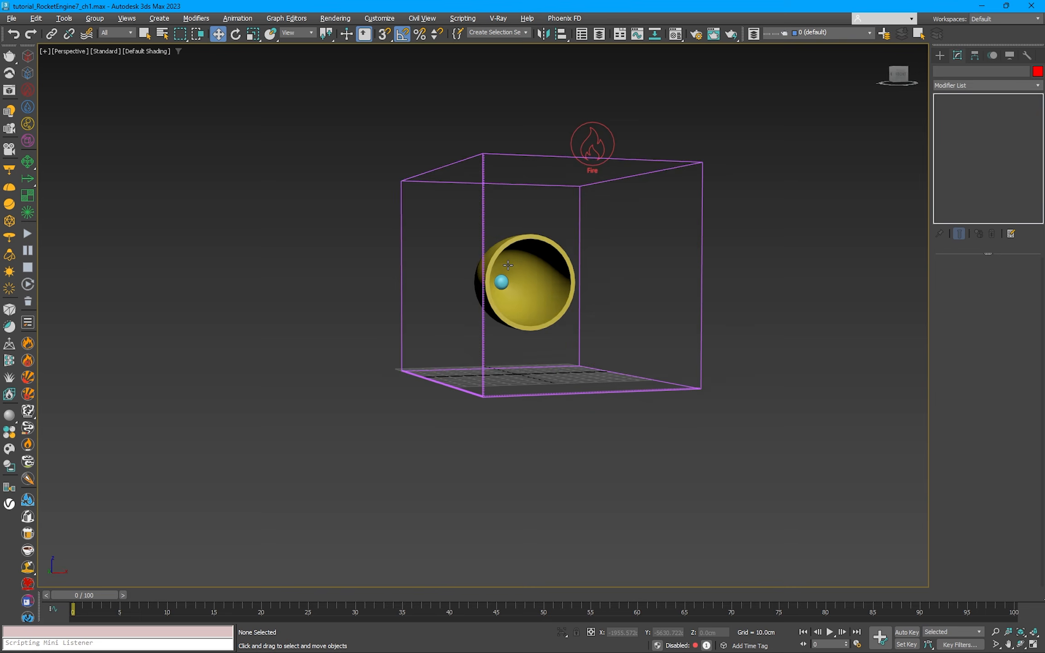
Step: Select the FireSmokeSim grid, bring up its output channel settings, and start the Phoenix simulation
middle_click_drag(512, 261, 589, 254, "alt")
left_click(610, 188)
middle_click_drag(607, 209, 519, 287, "alt")
left_click_drag(1042, 293, 1043, 499)
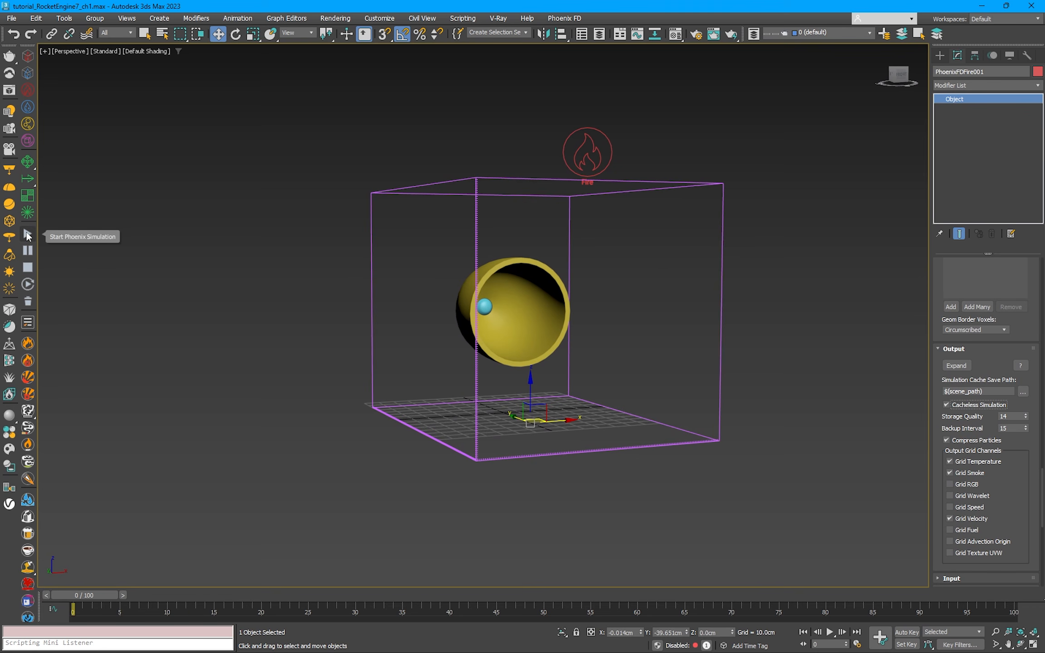
left_click(27, 234)
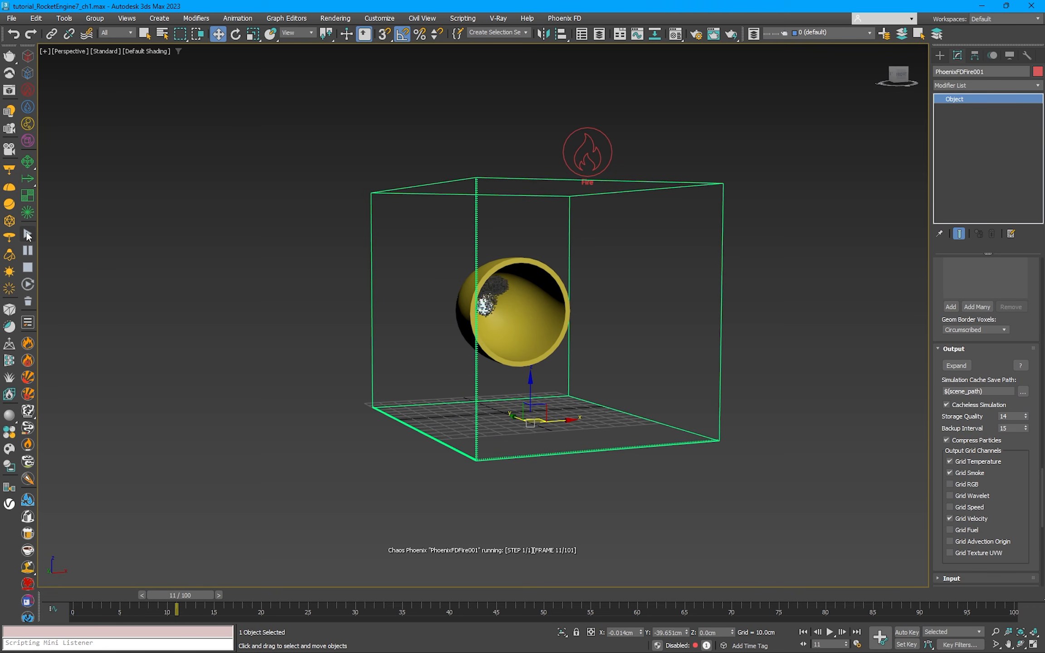
Step: Examine the simulated smoke around the nozzle from the side and stop the simulation
scroll(490, 323, "up", 3)
mouse_move(521, 331)
middle_mouse_down("alt")
mouse_move(591, 336)
mouse_move(611, 325)
mouse_move(528, 331)
mouse_move(649, 345)
middle_mouse_up("alt")
key("F3")
key("F3")
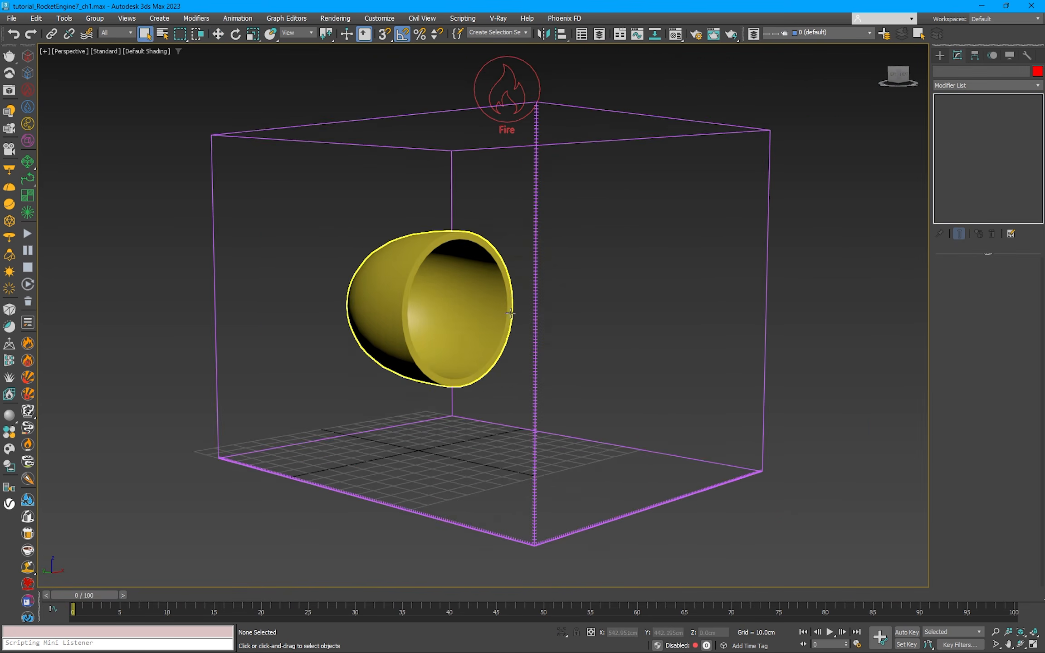
middle_click_drag(462, 317, 535, 358, "alt")
Step: Set the Time Scale in the FireSmokeSim grid's dynamics settings to 3.5
left_click(653, 292)
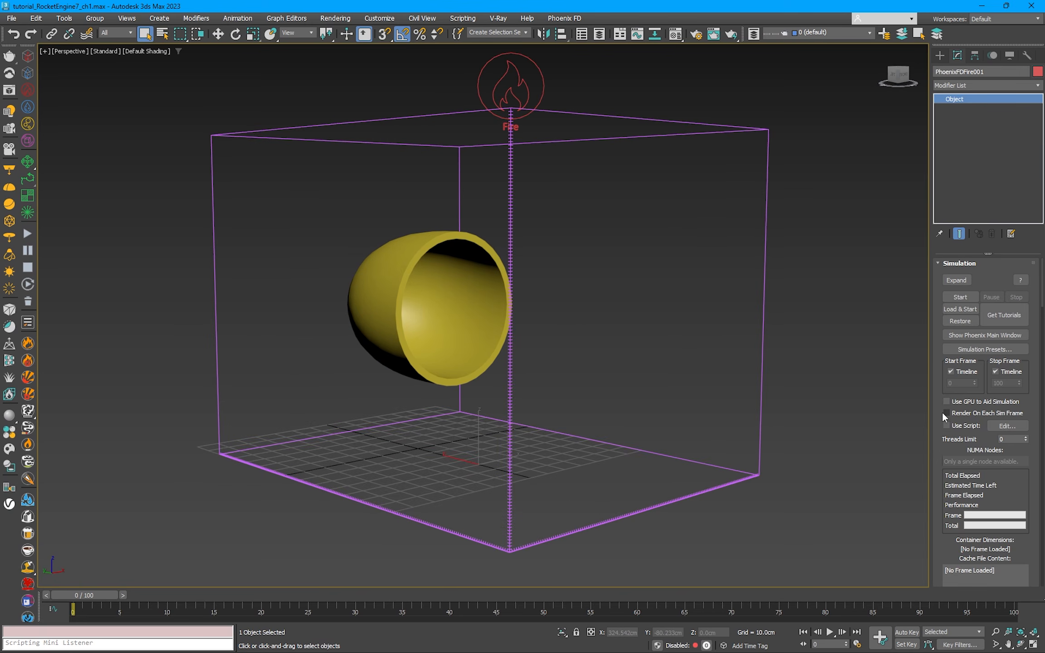
scroll(942, 412, "down", 10)
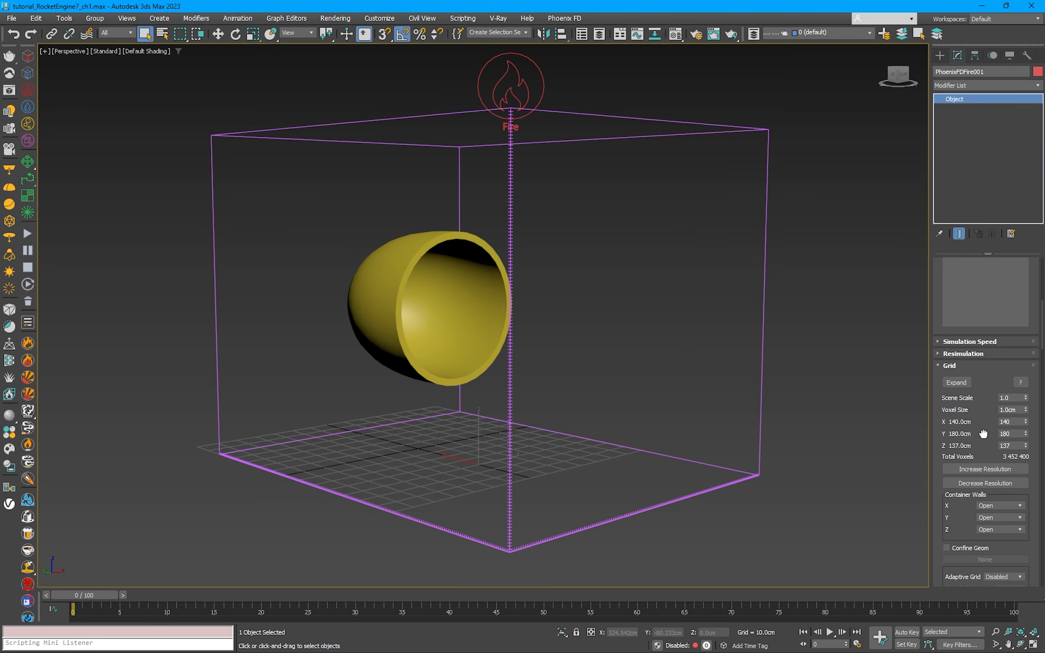
scroll(983, 434, "down", 6)
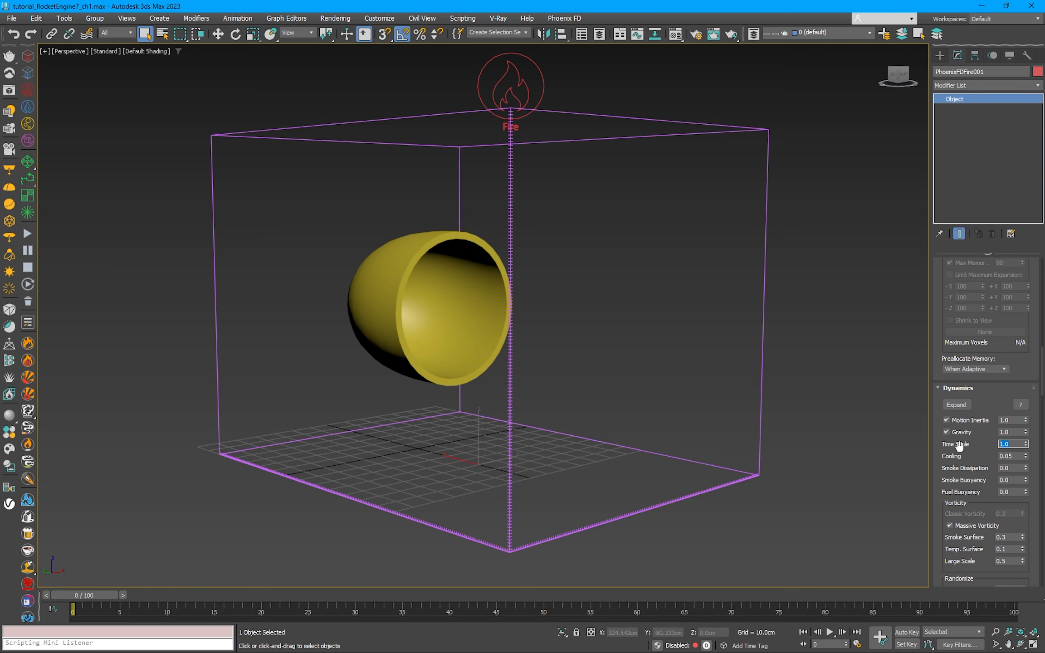
scroll(1006, 459, "down", 3)
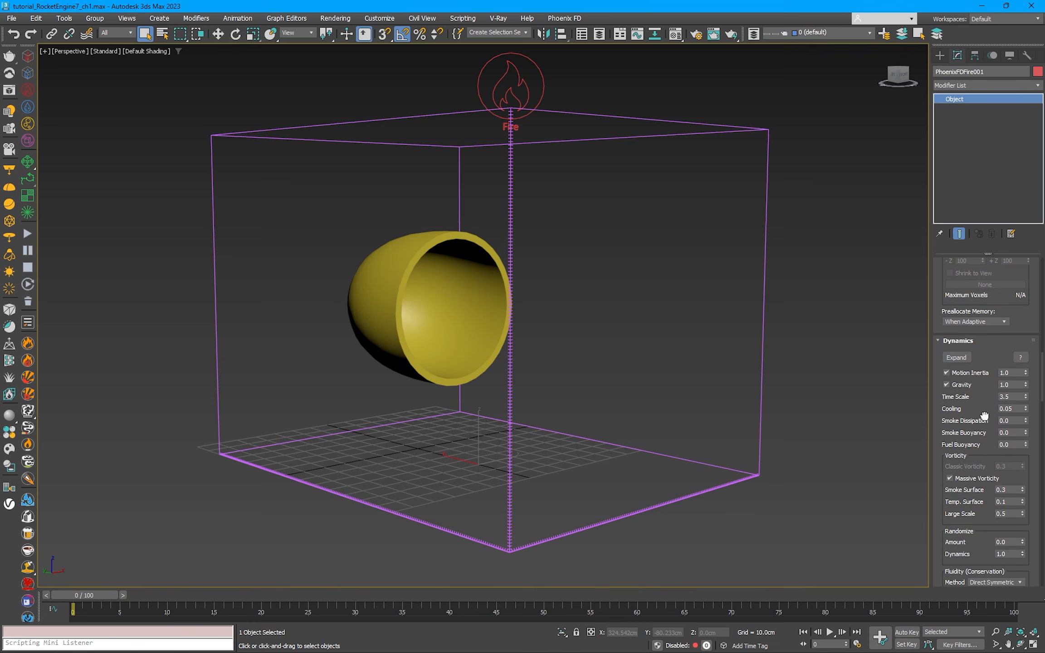
mouse_move(527, 347)
middle_mouse_down("alt")
mouse_move(545, 354)
mouse_move(518, 345)
middle_mouse_up("alt")
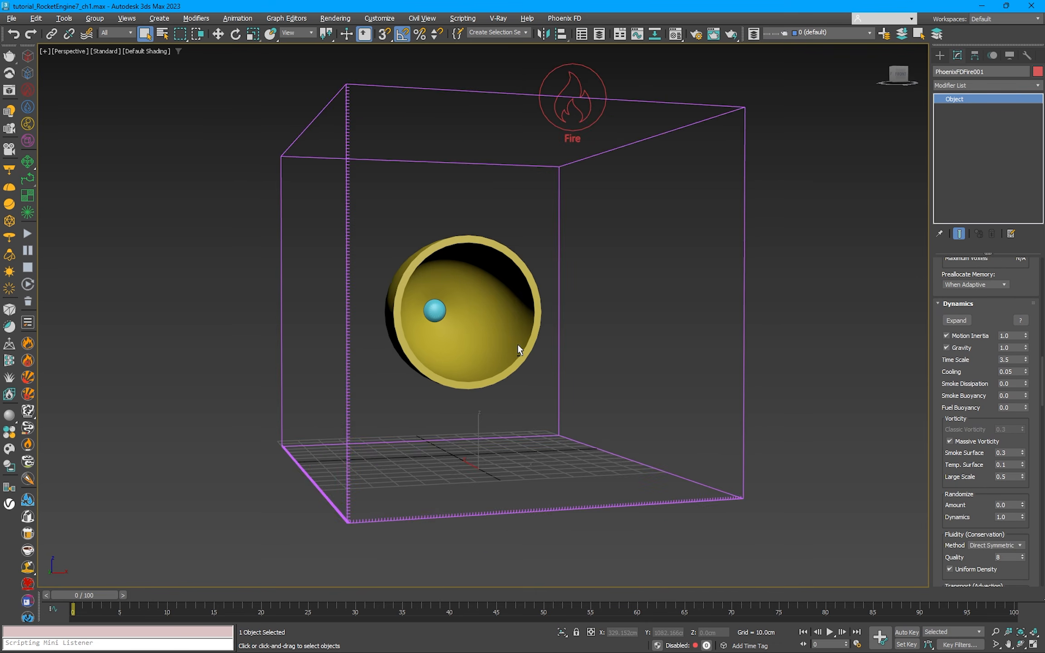
Step: Set the grid's fluidity conservation method to Direct Smooth with a quality of 2
scroll(972, 378, "down", 3)
scroll(973, 379, "down", 4)
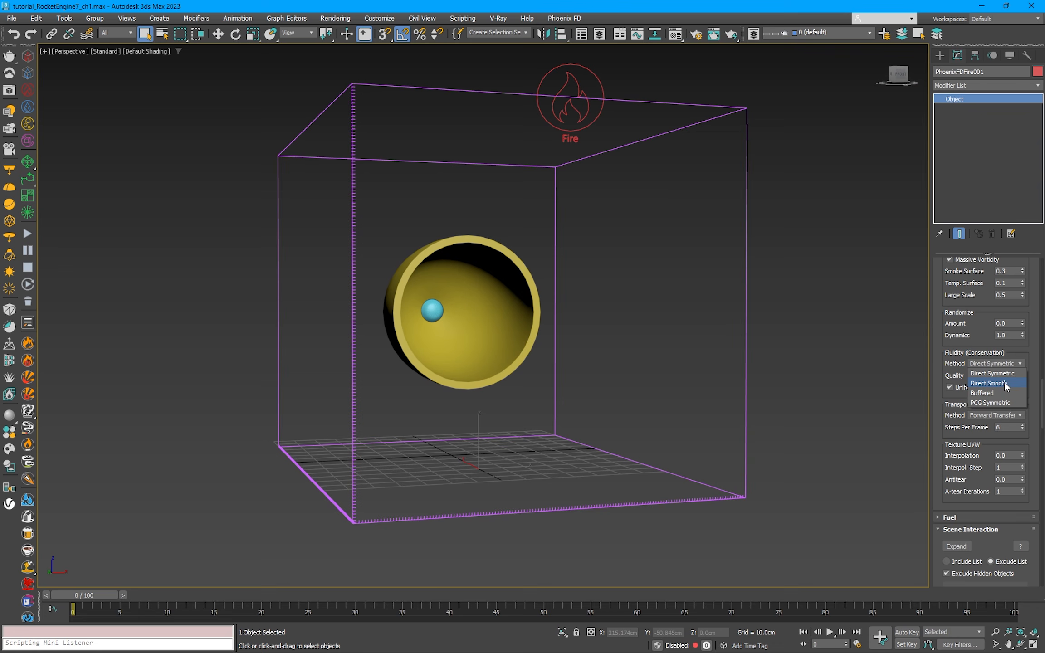
left_click(1004, 384)
scroll(979, 453, "up", 6)
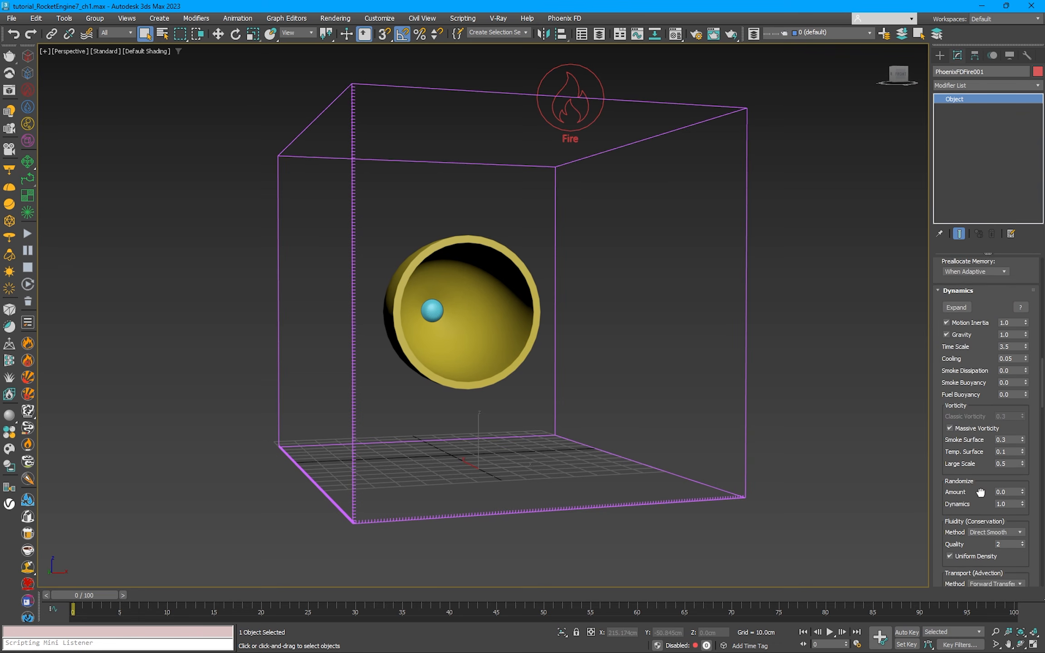
Step: Select emit_mesh and enlarge the radius of its base cylinder to about 7.5 cm
middle_click_drag(578, 284, 443, 236, "alt")
scroll(496, 313, "up", 5)
left_click(488, 308)
scroll(487, 308, "down", 3)
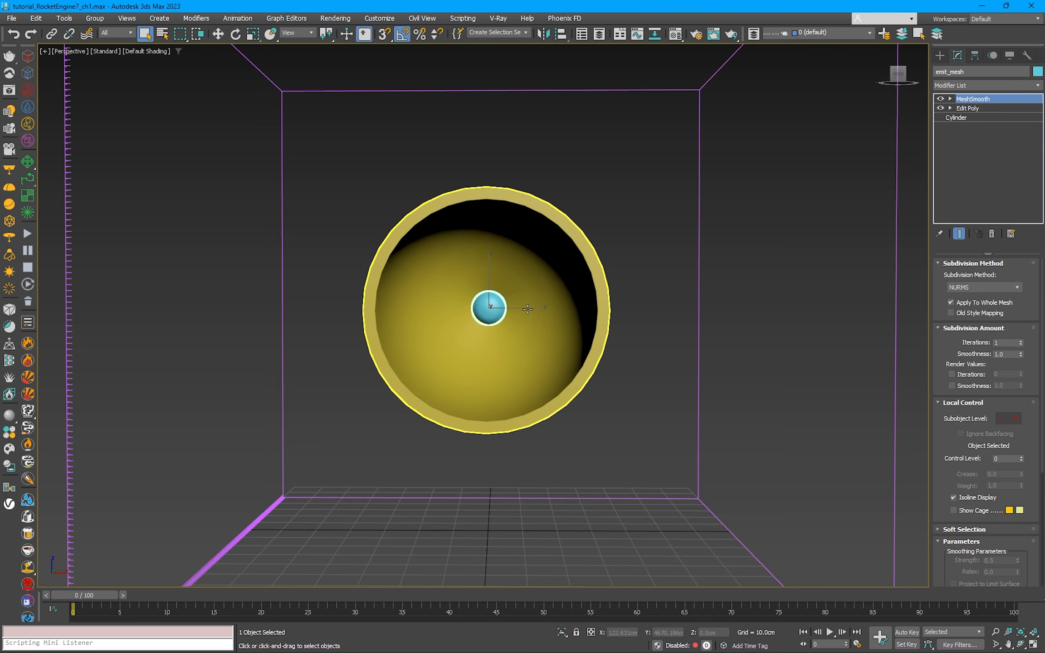
left_click(964, 117)
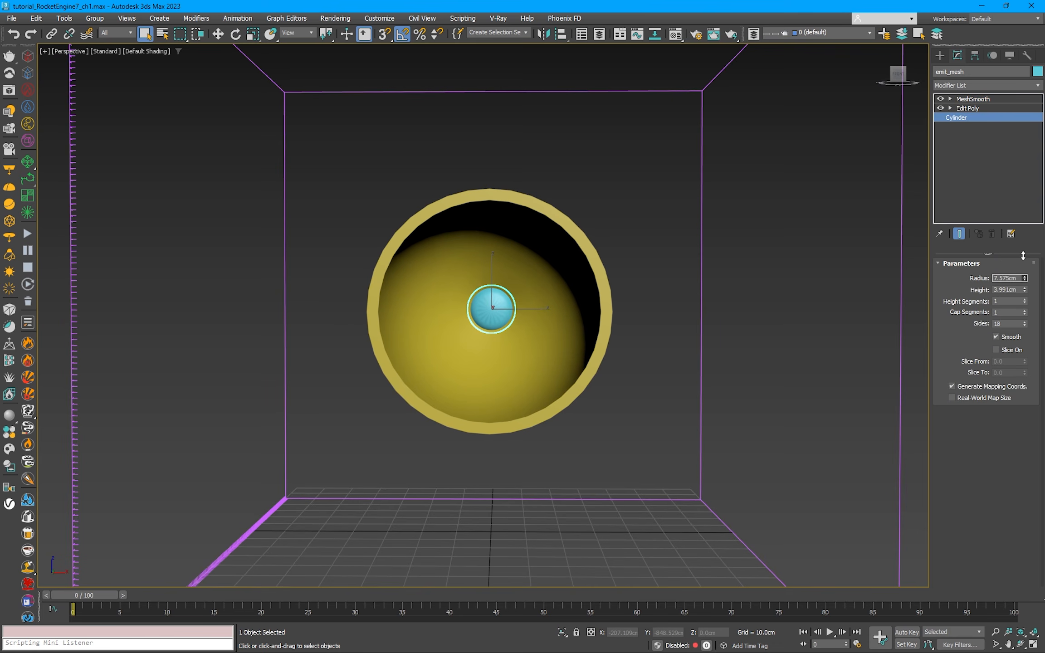
Step: Scale the front polygon of emit_mesh in its Edit Poly modifier, with MeshSmooth temporarily turned off
left_click(940, 99)
left_click(964, 107)
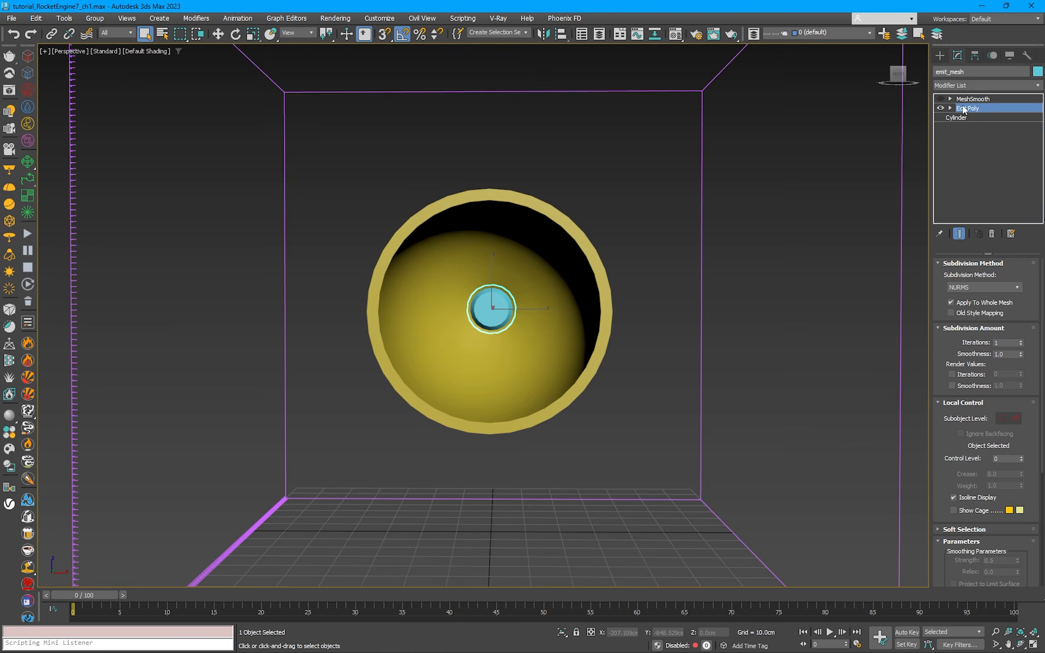
scroll(470, 321, "up", 6)
key("4")
key("r")
key("F3")
middle_click_drag(485, 317, 509, 309, "alt")
scroll(499, 318, "up", 4)
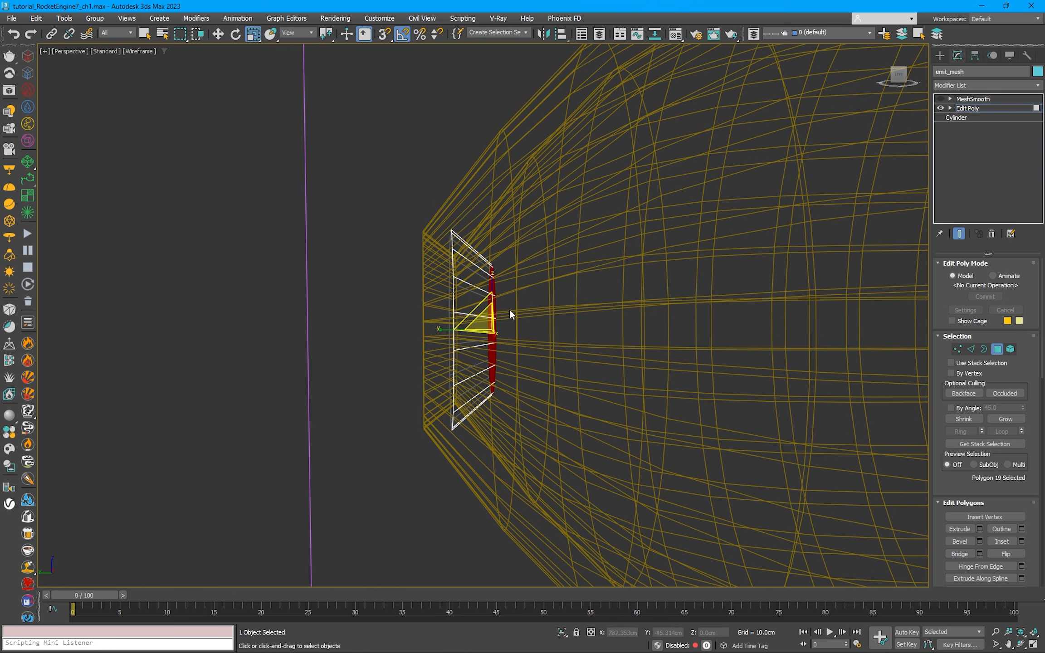
right_click(487, 323)
left_click(965, 108)
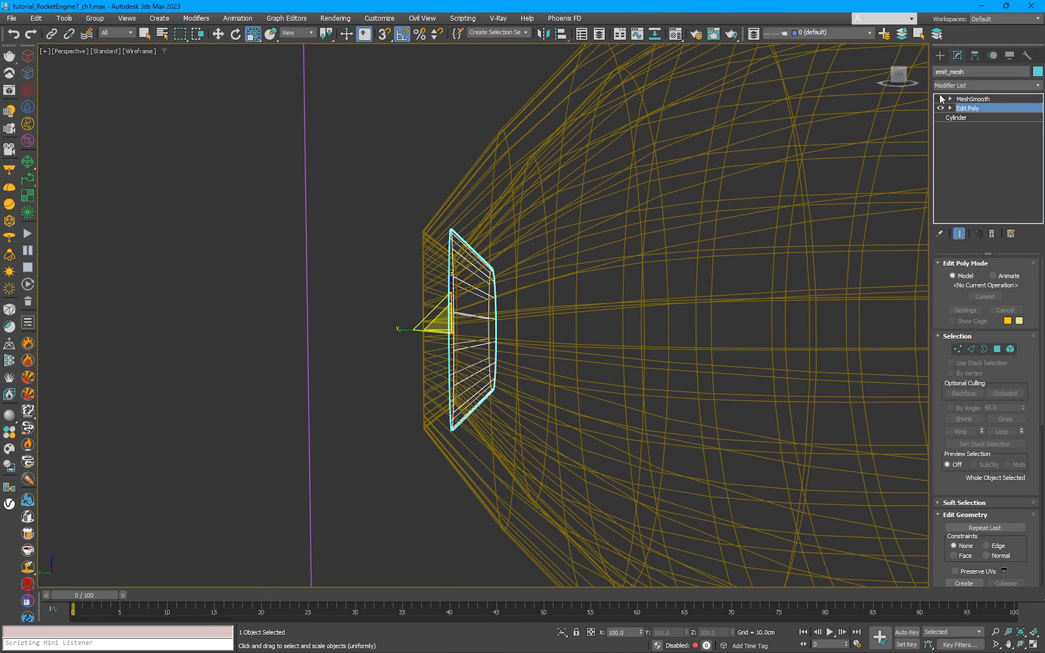
Step: Turn off the nozzle's Shell and MeshSmooth and scale the vertex ring at its narrow rear opening outward until it encloses the emitter
left_click(469, 190)
left_click(940, 100)
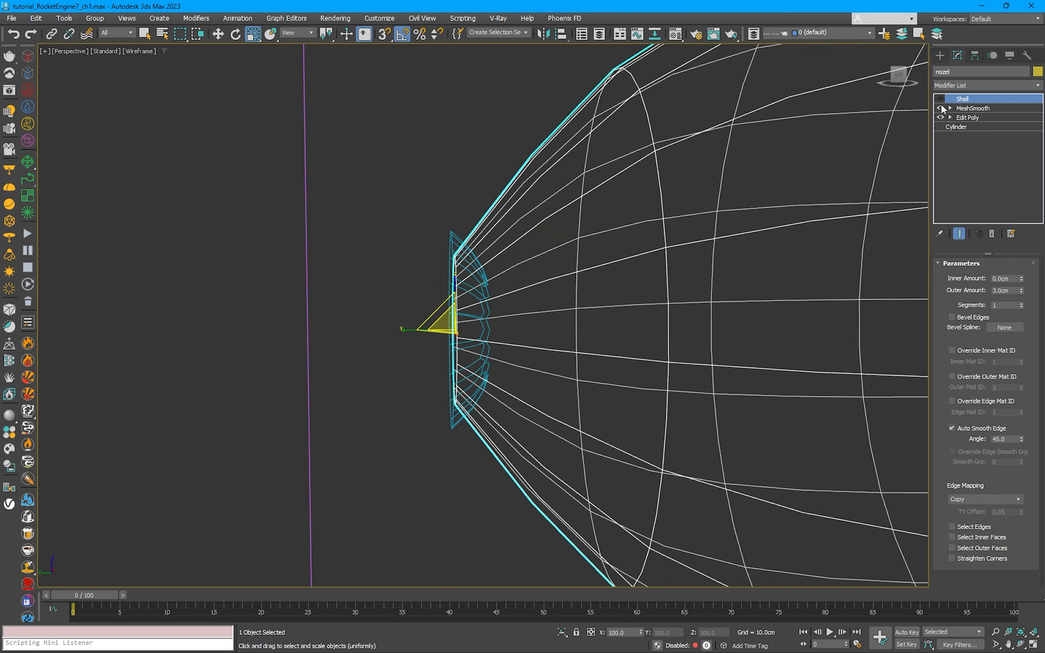
left_click(941, 108)
left_click(829, 151)
key("1")
left_click_drag(397, 212, 462, 488)
scroll(480, 487, "down", 7)
middle_click_drag(479, 487, 490, 430, "alt")
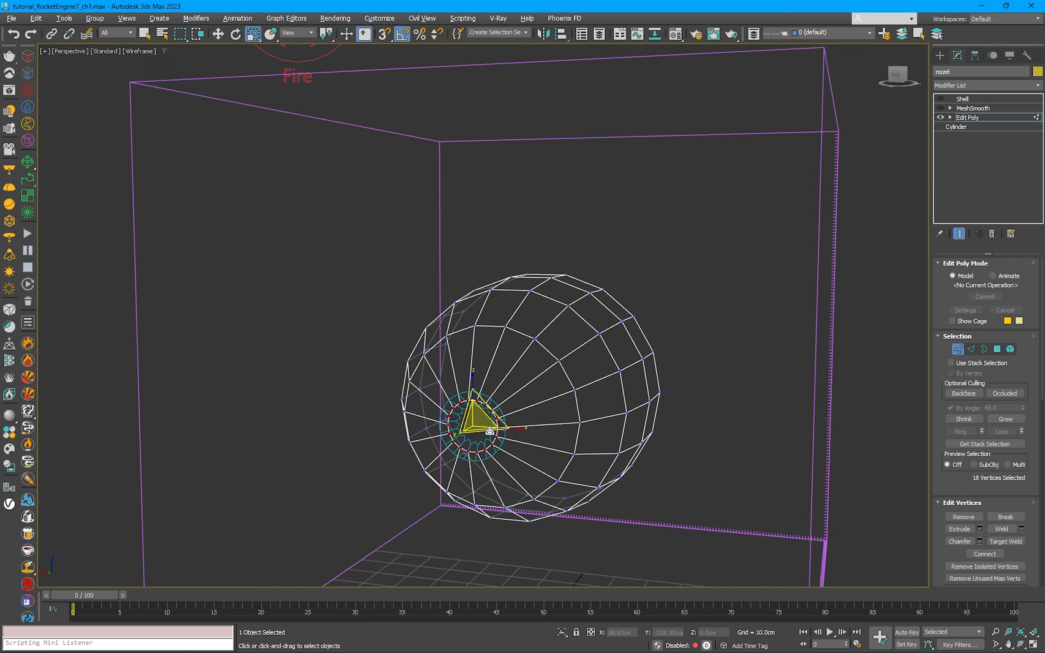
key("F3")
scroll(481, 410, "up", 3)
key("F4")
left_click_drag(480, 406, 475, 394)
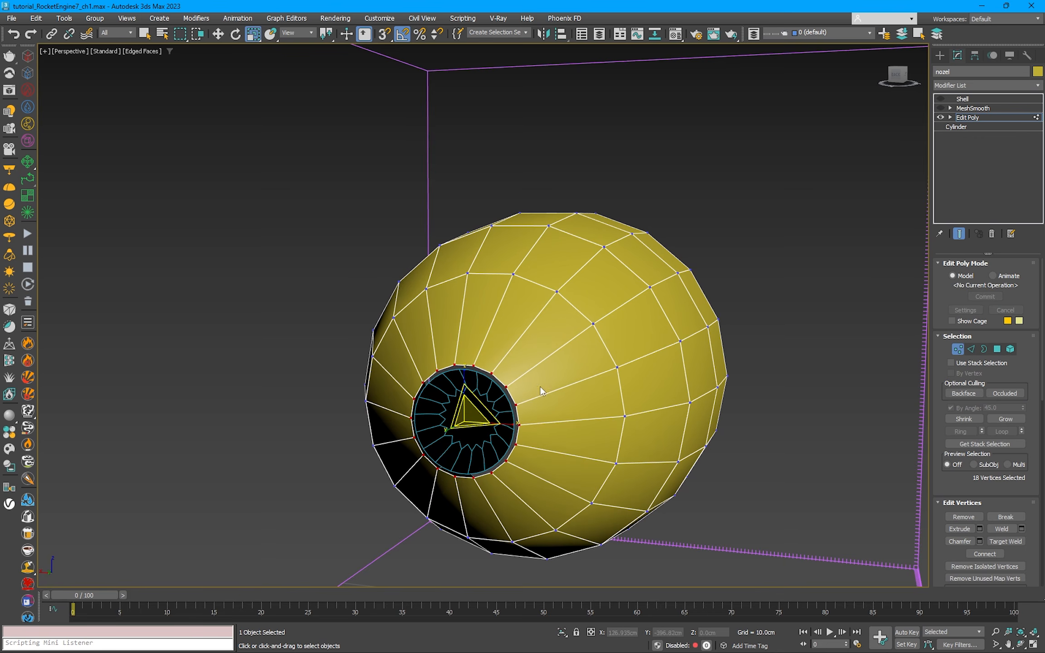
Step: Leave vertex editing, turn the nozzle's MeshSmooth and Shell modifiers back on, and deselect it
key("1")
left_click(943, 107)
left_click(940, 99)
left_click(749, 221)
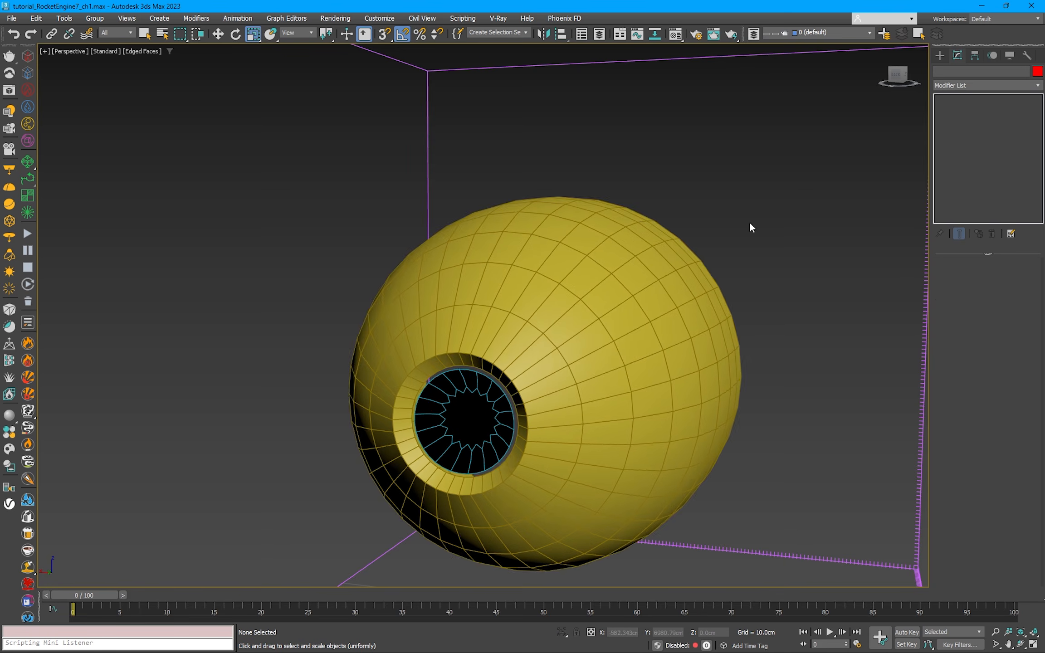
middle_click_drag(749, 221, 750, 175)
Step: Select and frame the emitter to check how it sits in the nozzle's narrow end
left_click(467, 365)
key("z")
key("w")
middle_click_drag(472, 391, 682, 297, "alt")
scroll(668, 357, "down", 5)
Step: Select the FireSmokeSim grid, switch the viewport to wireframe, and start the simulation from the side view
left_click(685, 292)
left_click(696, 289)
scroll(695, 289, "down", 3)
middle_click_drag(580, 381, 507, 384, "alt")
key("F3")
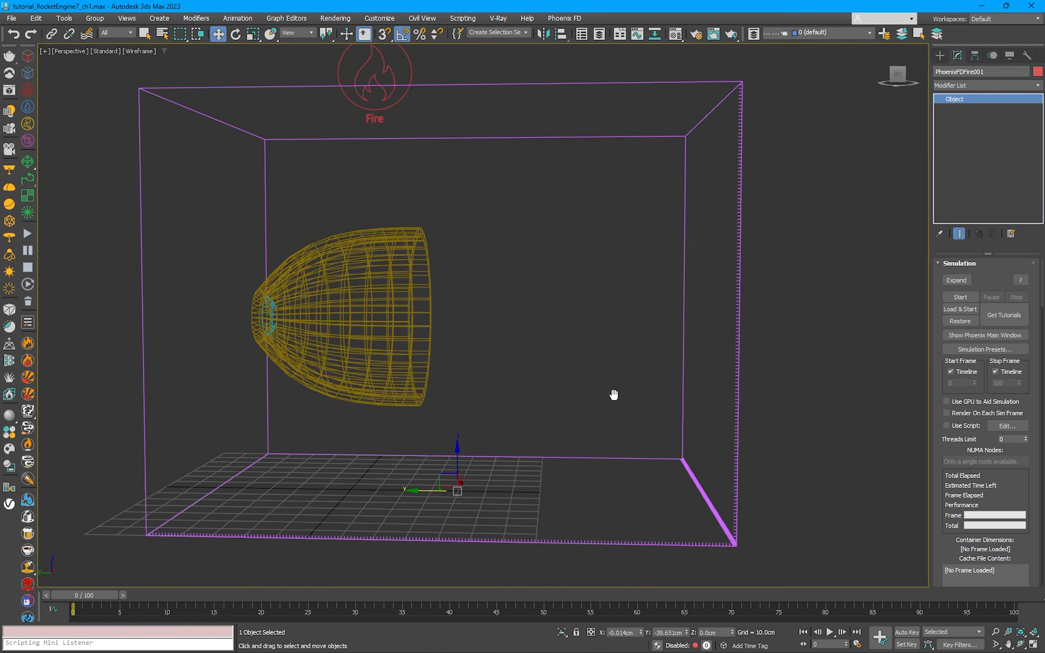
scroll(615, 396, "down", 5)
left_click(957, 297)
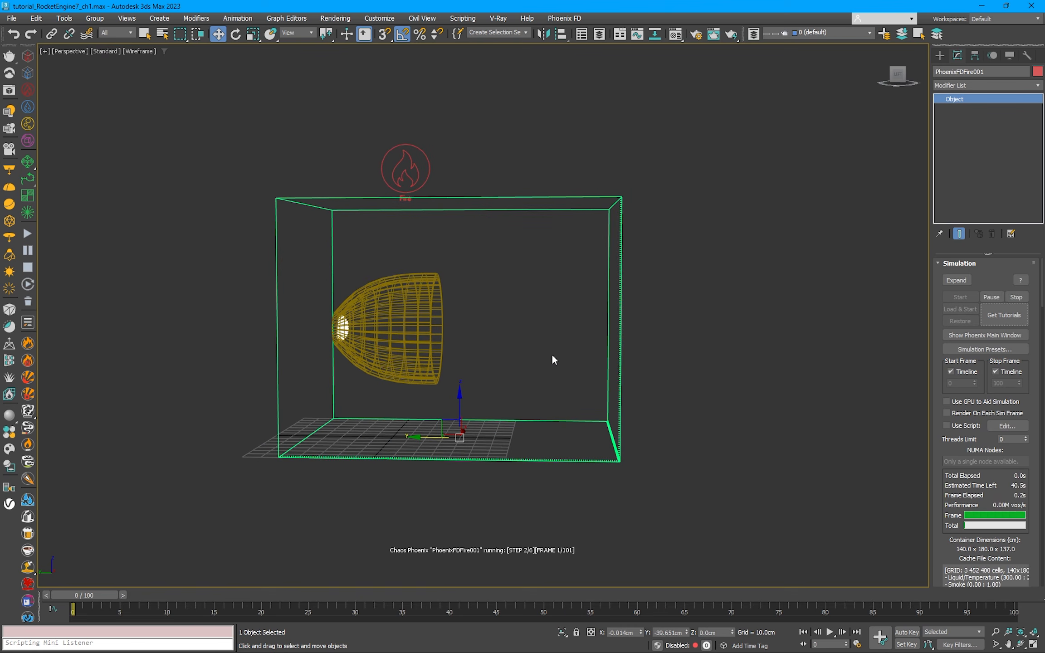
Step: Examine the smoke inside the nozzle in shaded display from its open end and stop the simulation
scroll(552, 354, "up", 3)
middle_click_drag(579, 357, 508, 350, "alt")
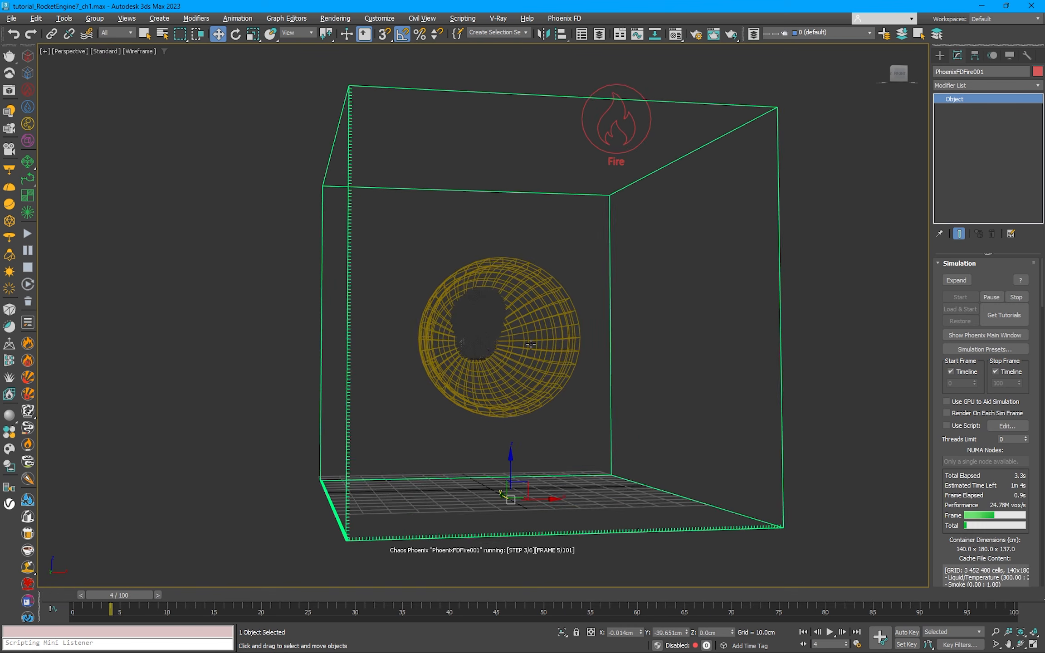
scroll(521, 352, "up", 3)
key("F3")
middle_click_drag(587, 356, 630, 368, "alt")
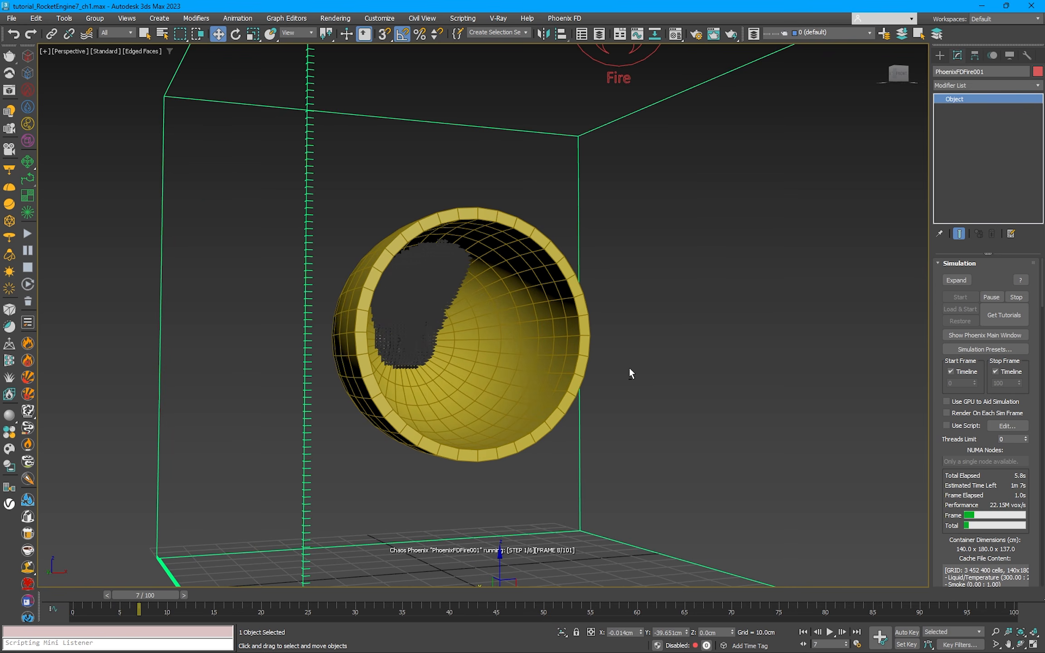
left_click(1017, 300)
Step: Set Gravity to 0 in the FireSmokeSim grid's dynamics settings
middle_click_drag(504, 347, 634, 356, "alt")
scroll(721, 370, "down", 5)
middle_click_drag(799, 399, 669, 385, "alt")
scroll(942, 448, "down", 15)
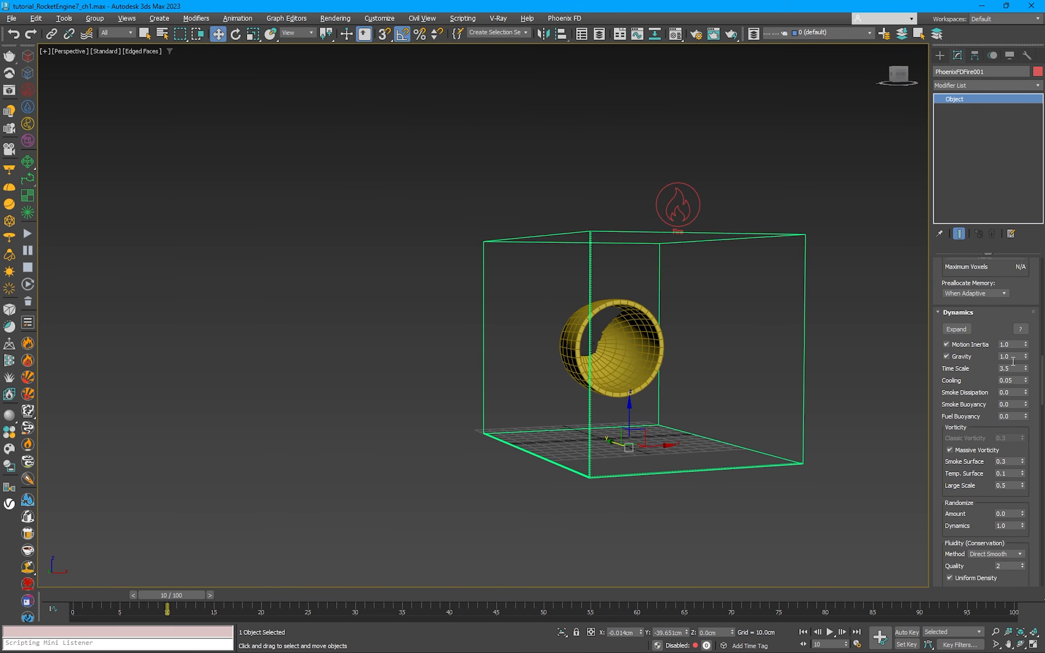
double_click(1010, 356)
Step: Run the simulation again, pause it at frame 15, and view the nozzle from the side
left_click(28, 233)
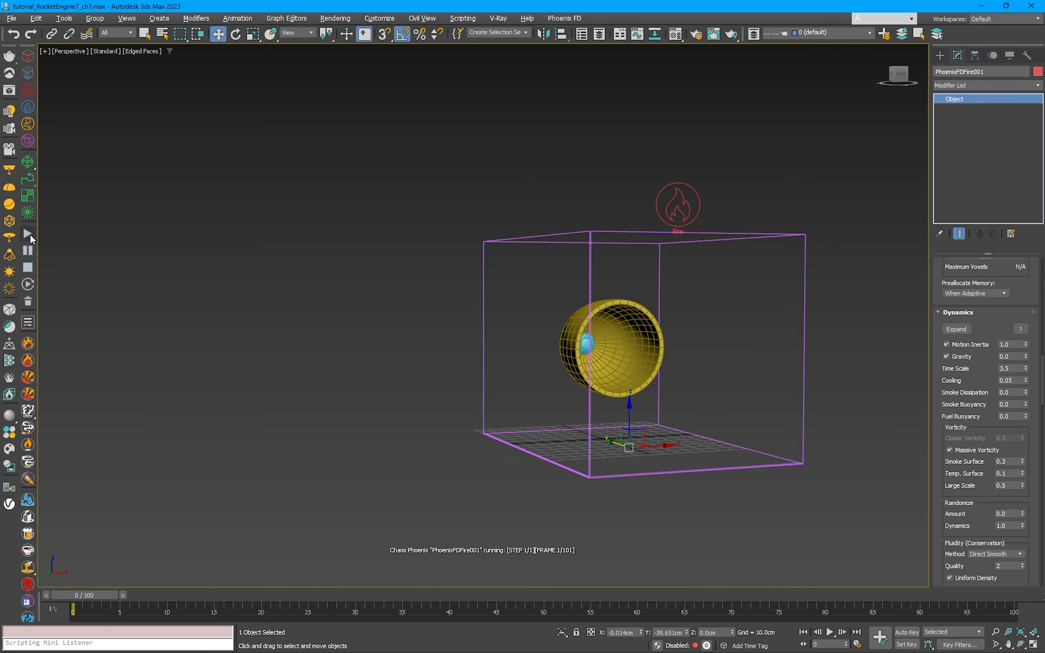
scroll(742, 383, "up", 5)
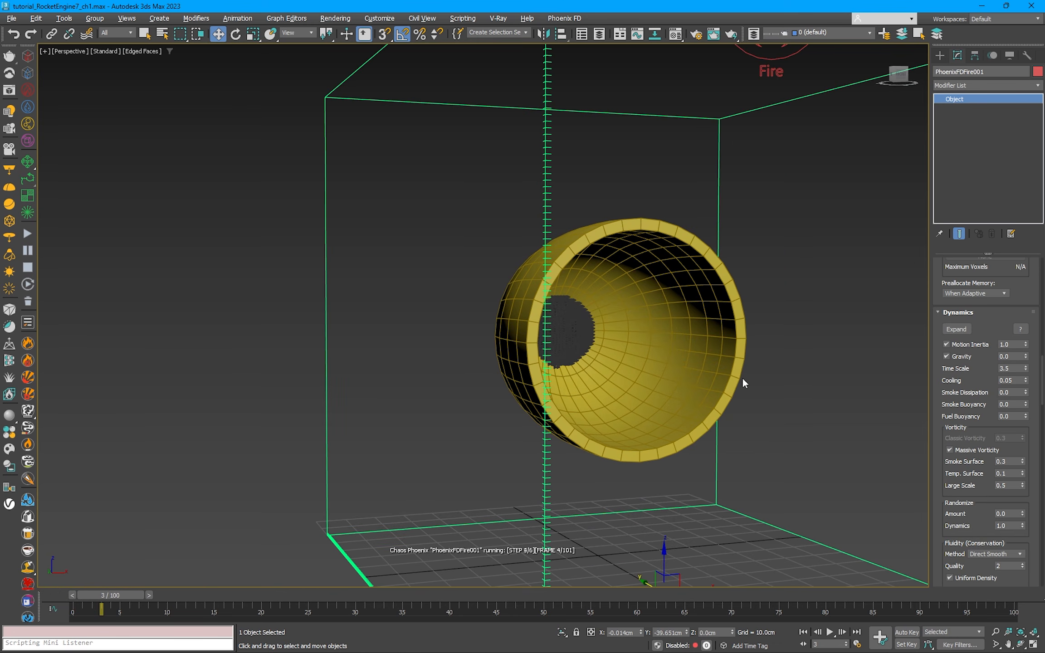
left_click(32, 252)
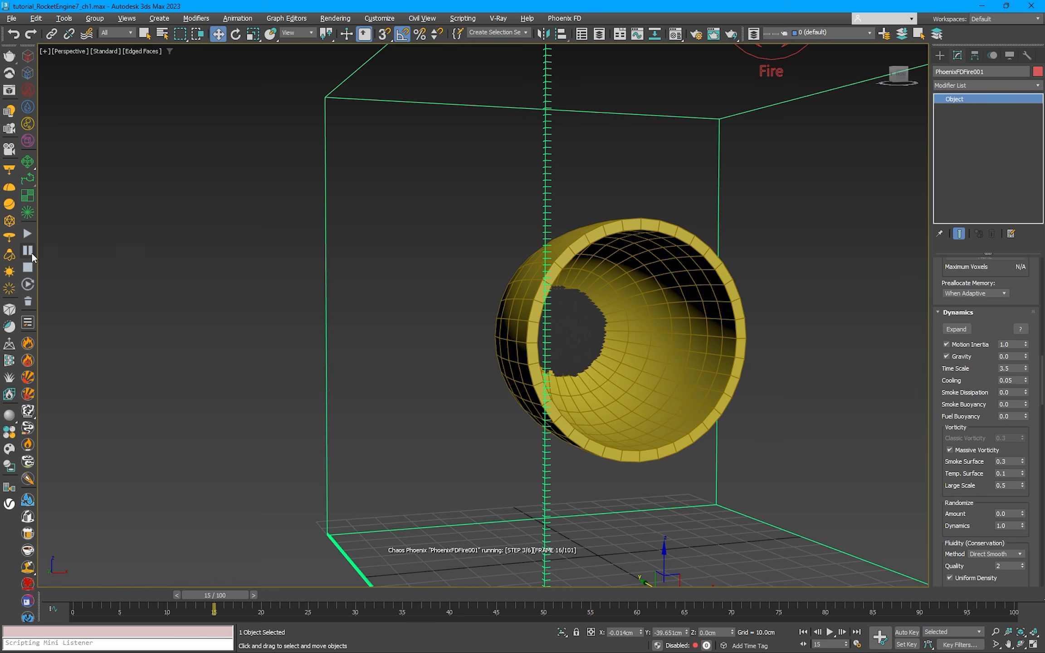
middle_click_drag(56, 274, 397, 285, "alt")
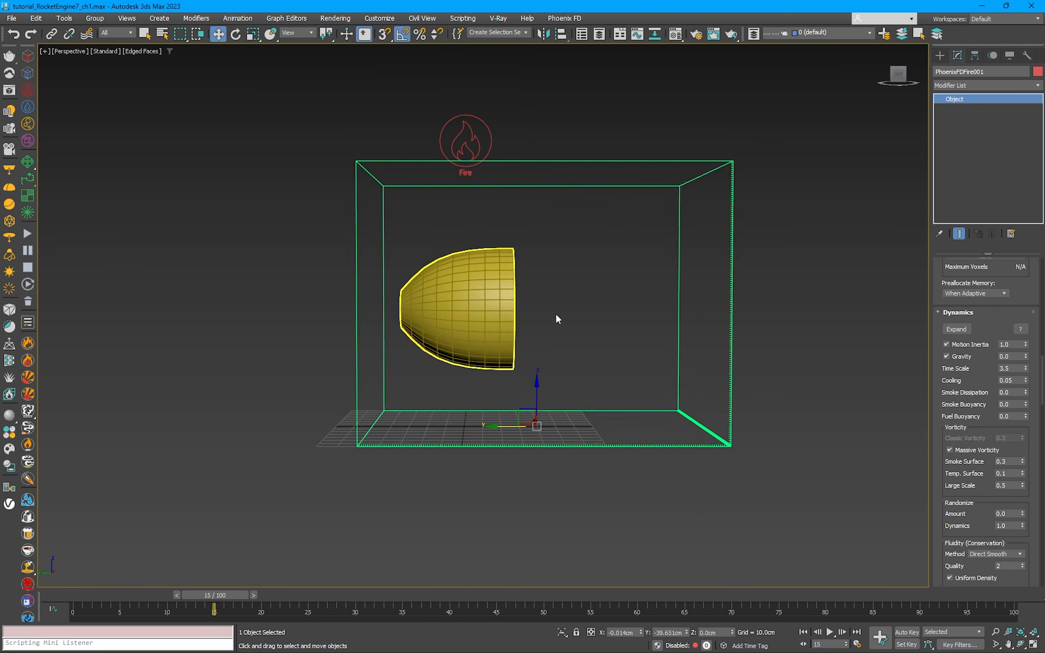
Step: Create a Phoenix Follow Path helper, align its position to the center of the fire source, and move it beside that source
middle_click_drag(555, 313, 545, 202, "alt")
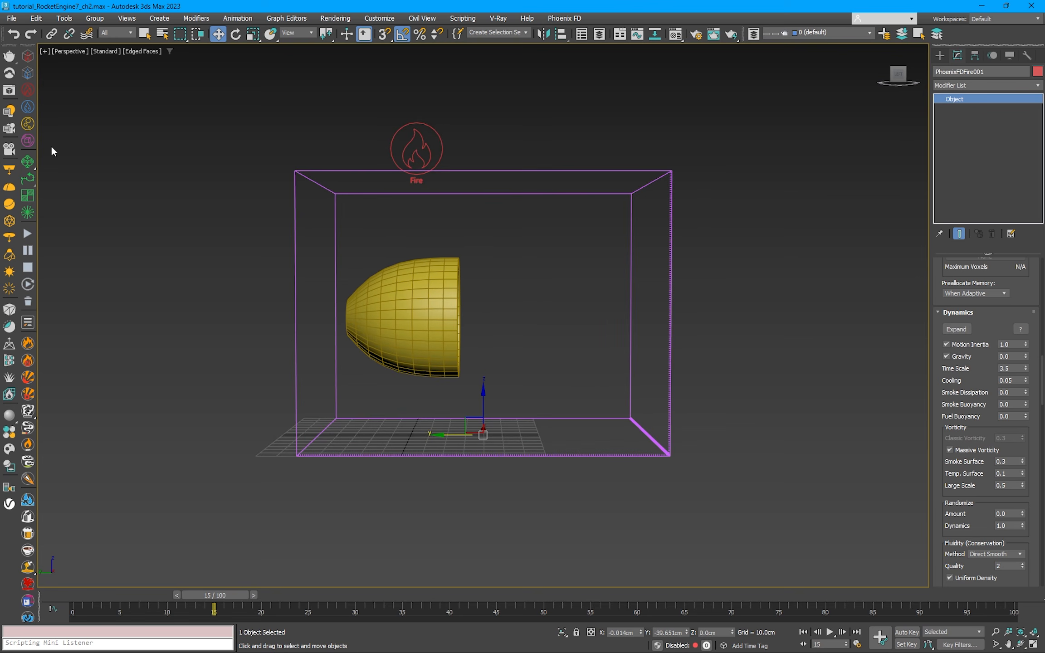
left_click(27, 178)
left_click(511, 435)
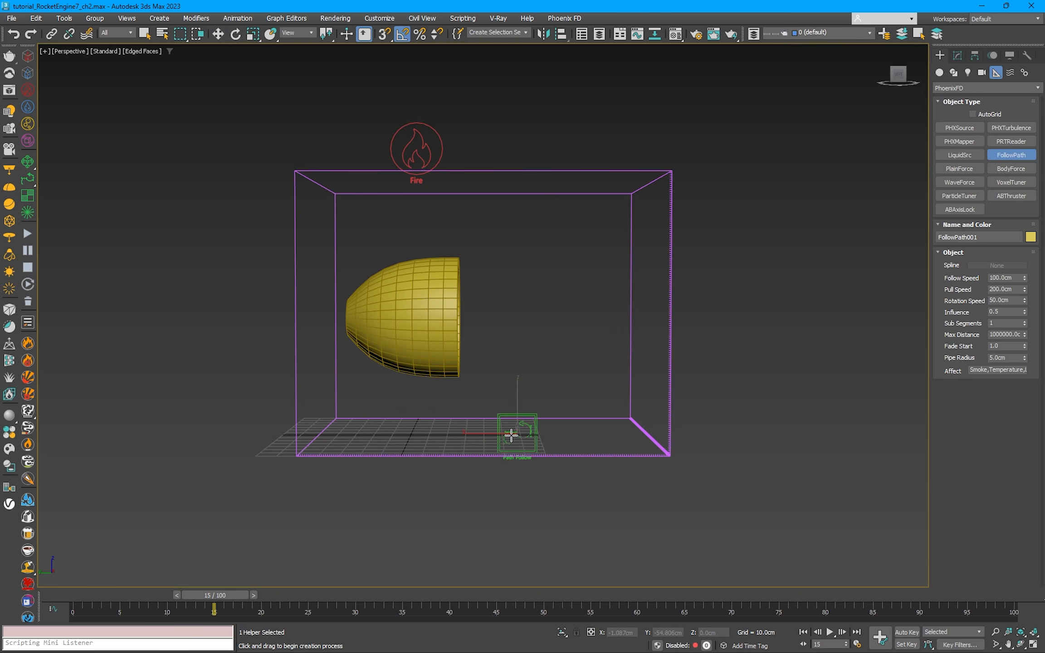
key("w")
key("alt+a")
left_click(422, 155)
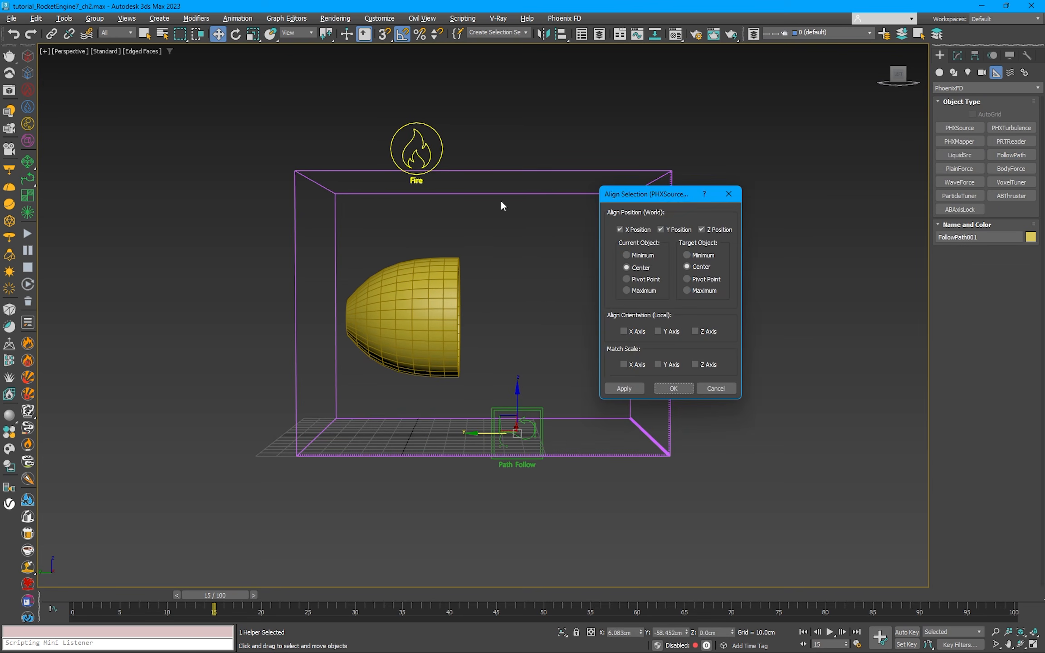
left_click(645, 279)
key("Return")
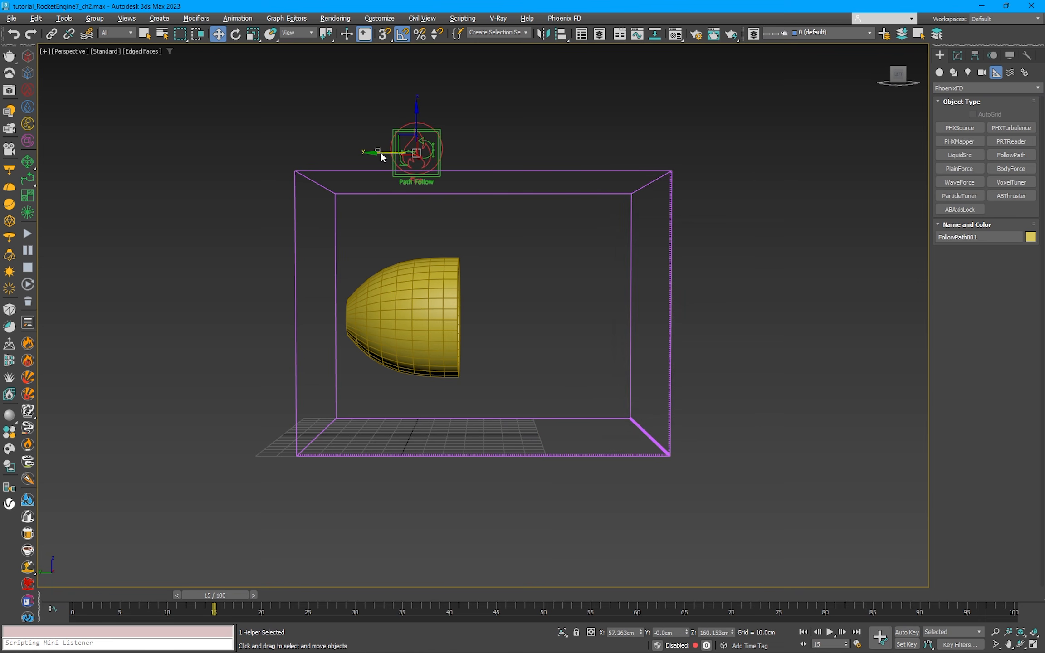
left_click_drag(439, 159, 438, 158)
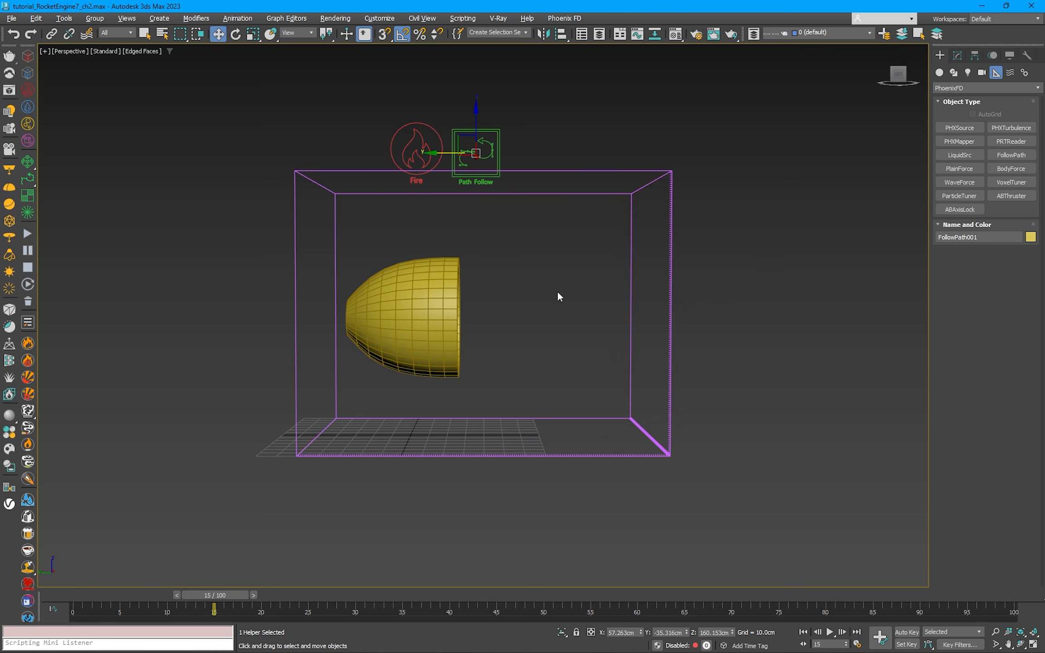
Step: Draw a straight two-point line along the nozzle's axis from inside the nozzle out past its opening in top wireframe view
left_click(520, 276)
key("t")
key("F3")
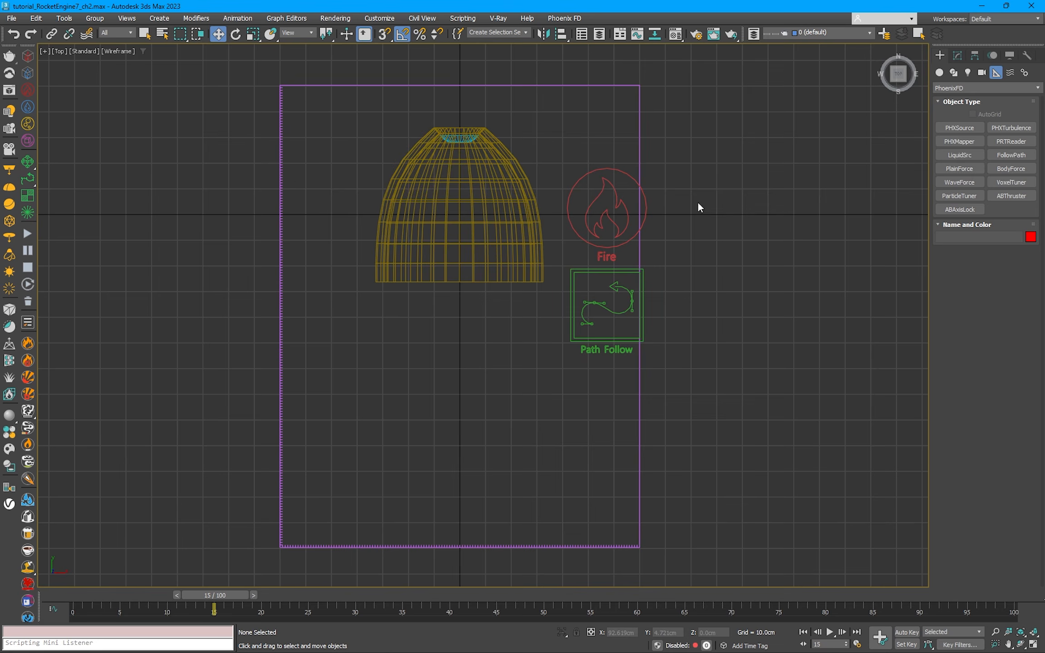
left_click(953, 73)
left_click(959, 141)
left_click_drag(914, 50, 918, 53)
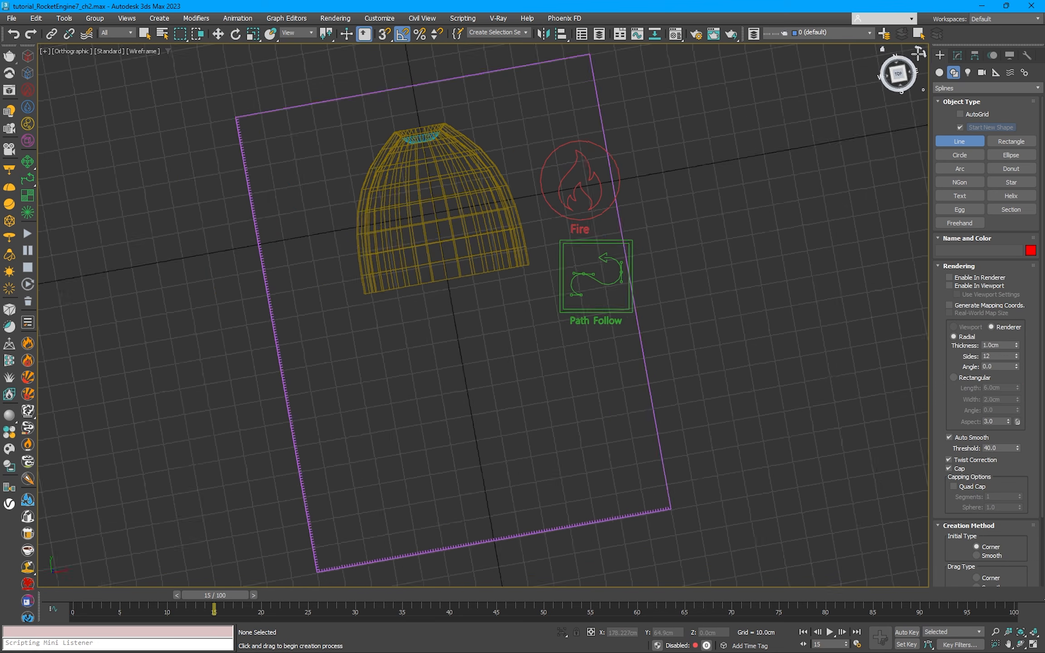
middle_click_drag(347, 350, 430, 292)
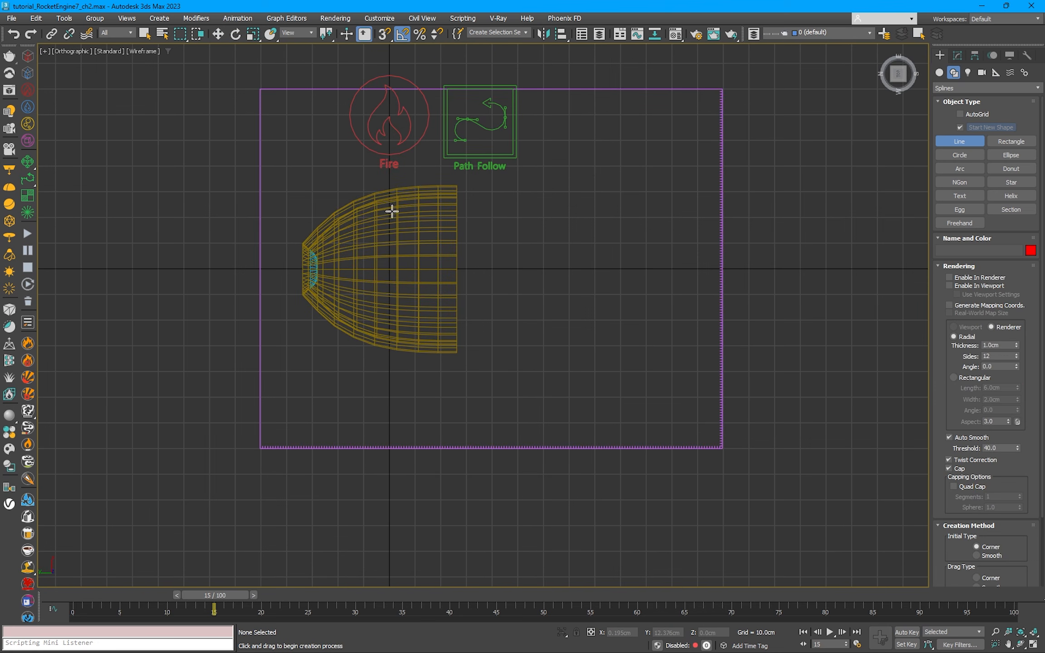
left_click(367, 269)
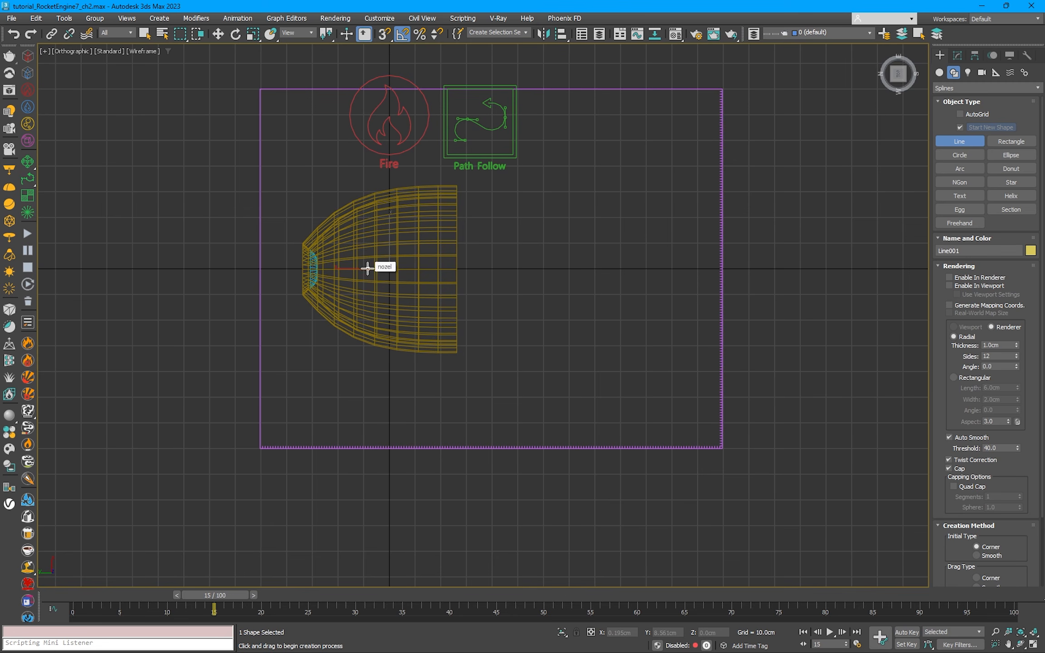
left_click(608, 269)
right_click(583, 343)
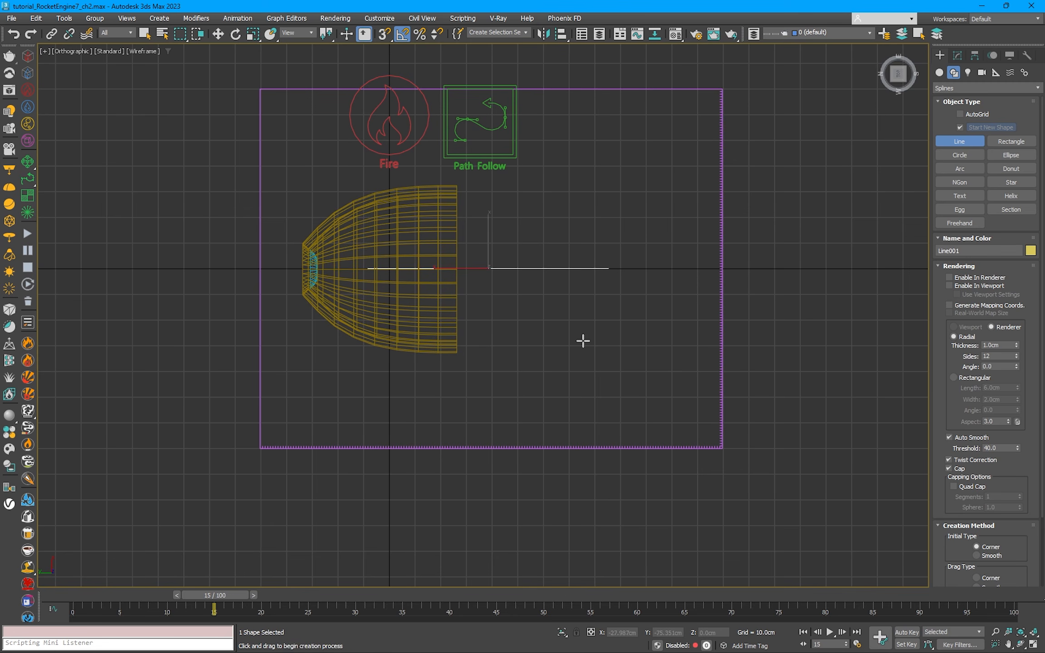
right_click(557, 340)
Step: Align the line to the nozzle center to center on the X and Z positions only
middle_click_drag(557, 336, 418, 240, "alt")
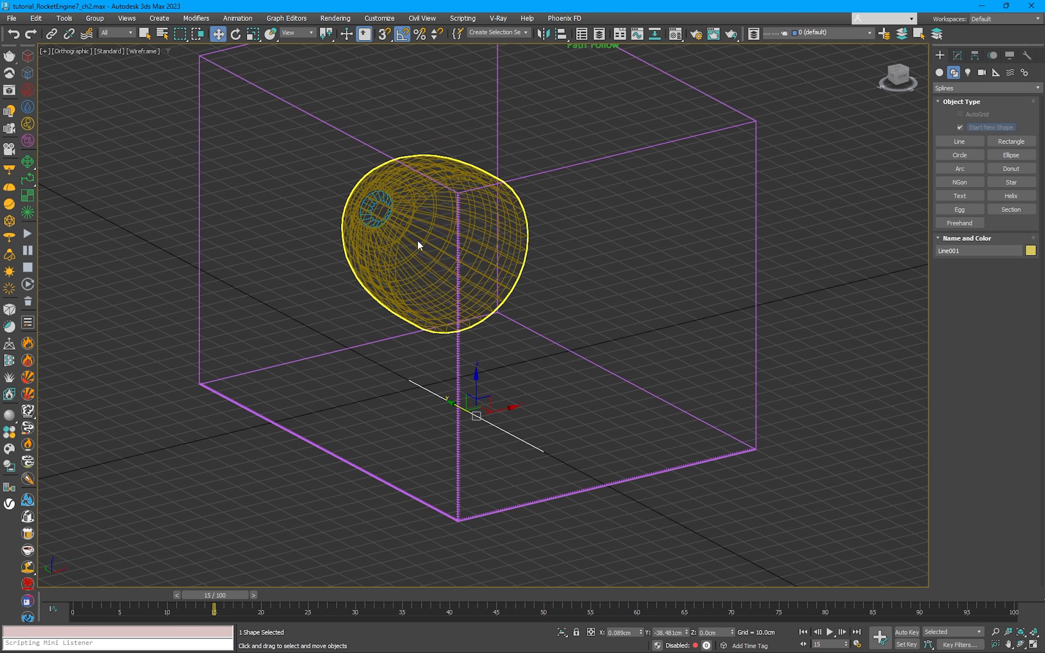
left_click(560, 36)
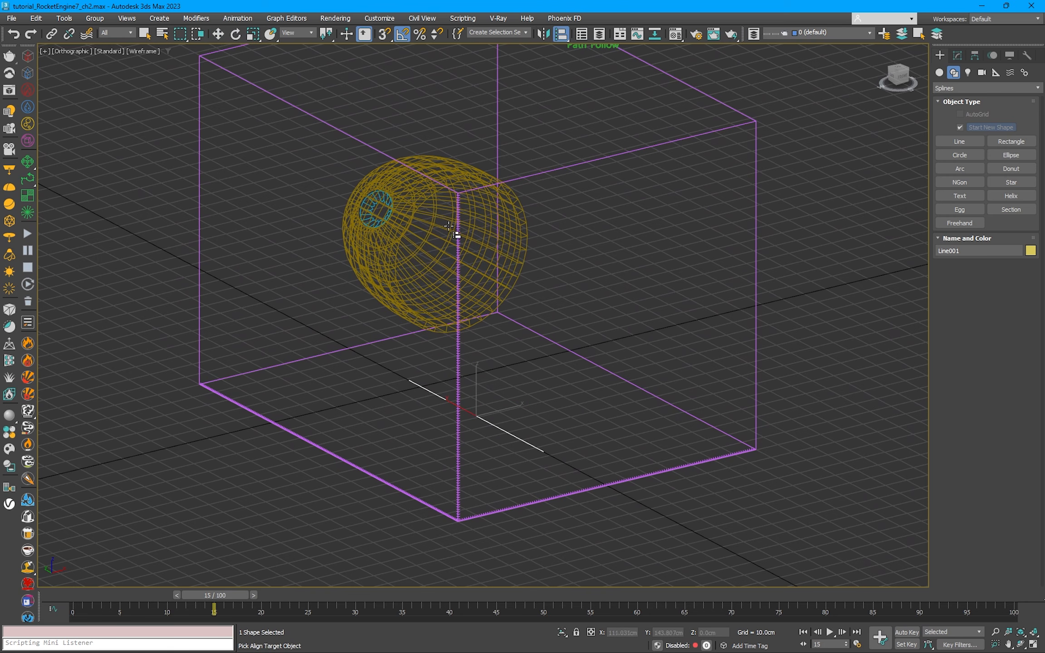
left_click(478, 234)
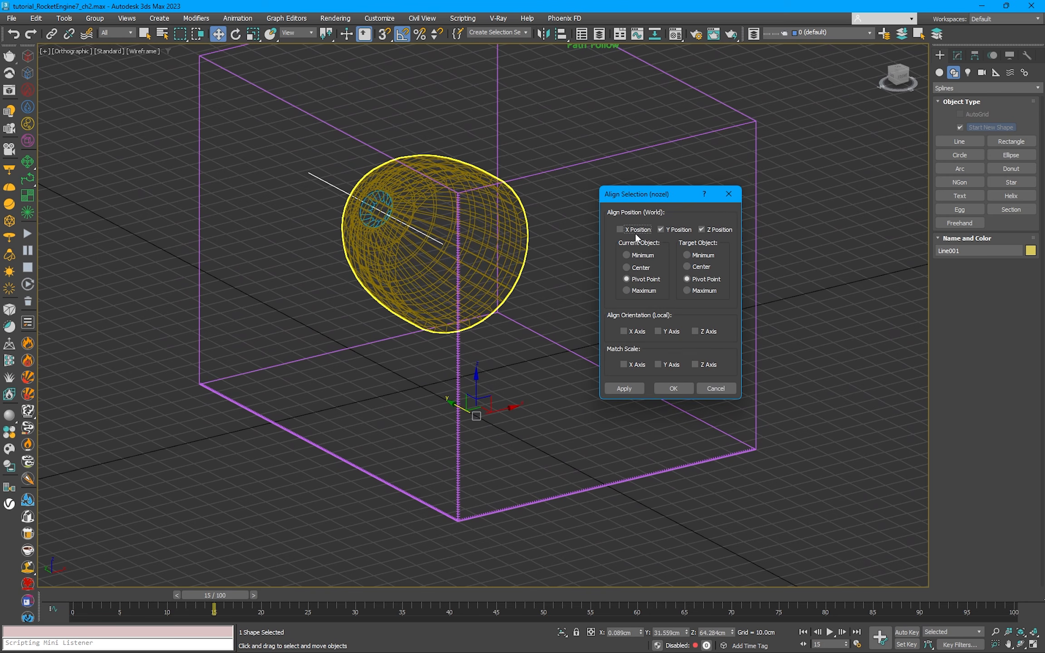
left_click(671, 229)
left_click(653, 268)
left_click(688, 267)
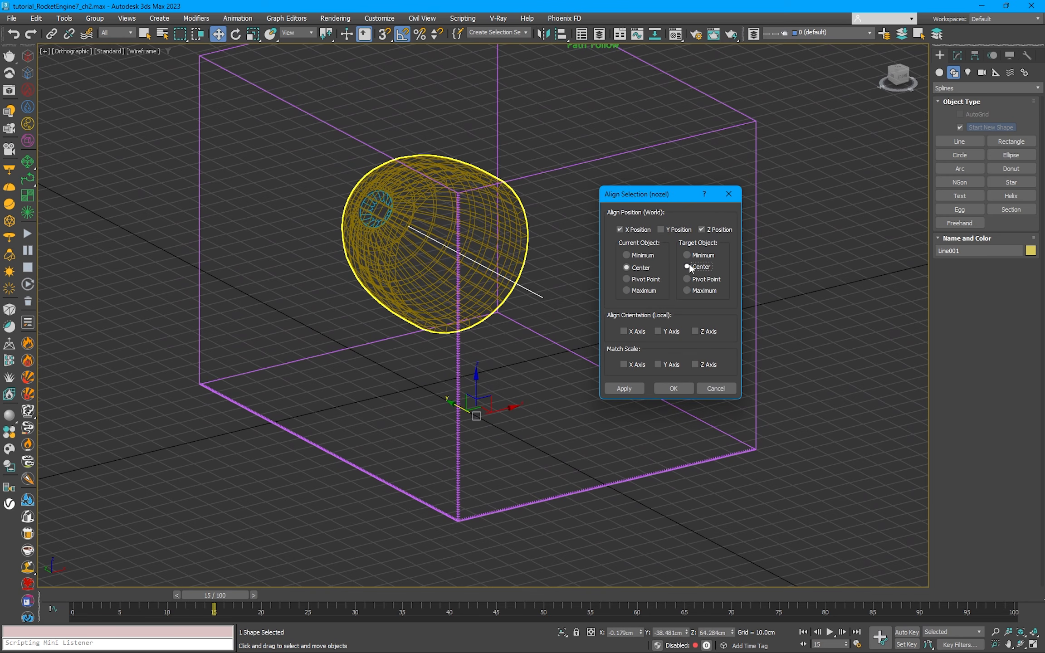
left_click(673, 388)
Step: Assign the nozzle-axis line as the spline of the Follow Path helper
middle_click_drag(669, 384, 510, 335, "alt")
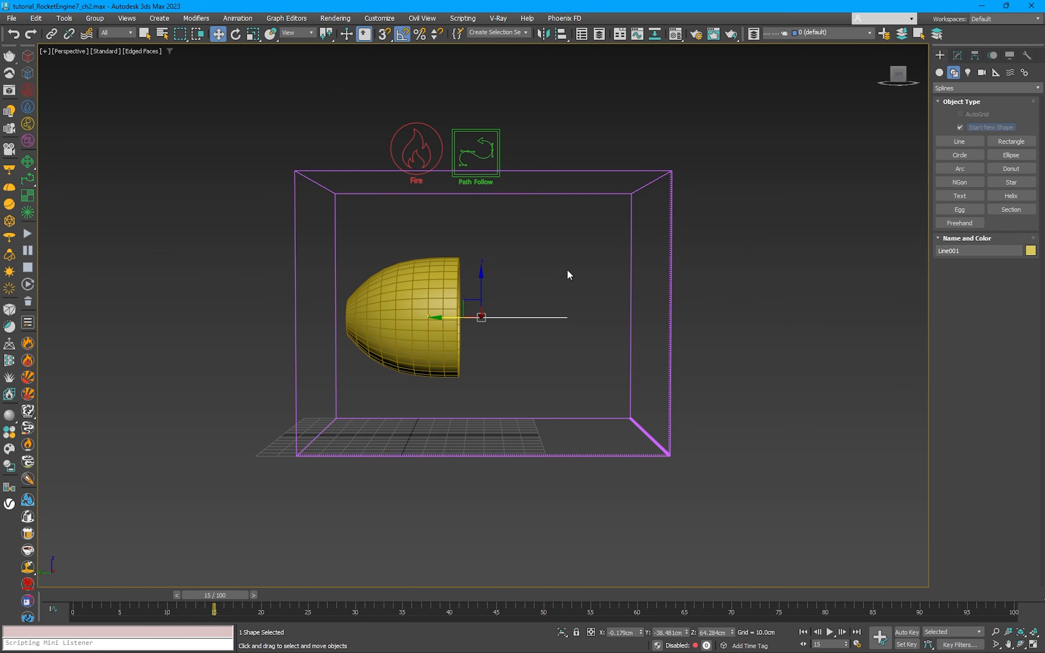
left_click(476, 152)
left_click(956, 55)
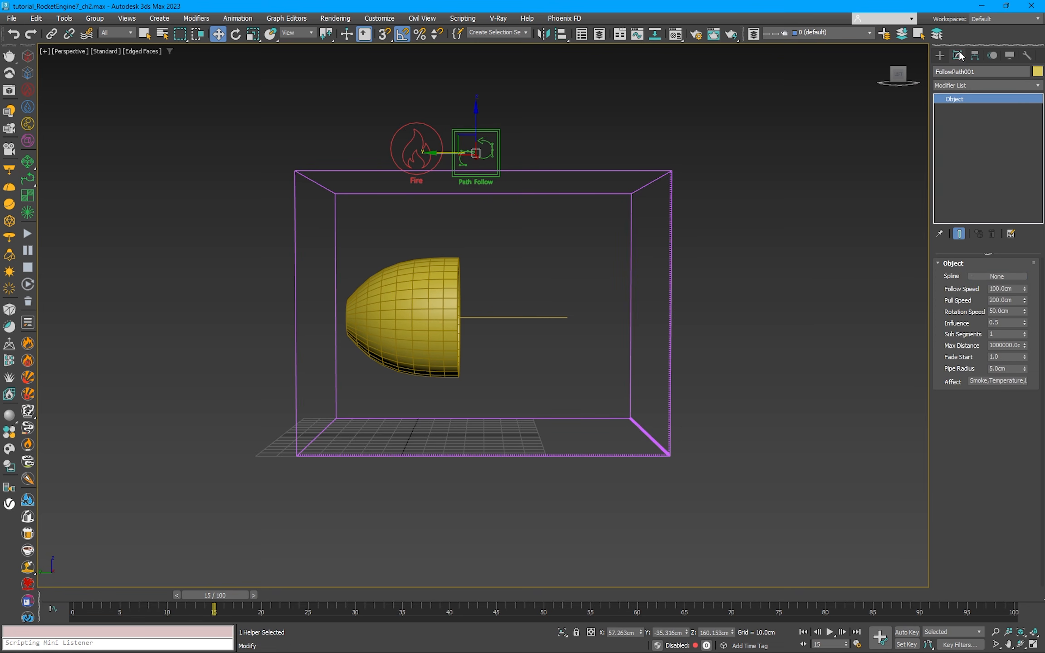
left_click(996, 276)
left_click(510, 318)
left_click(517, 297)
middle_click_drag(517, 297, 508, 103, "alt")
left_click(502, 117)
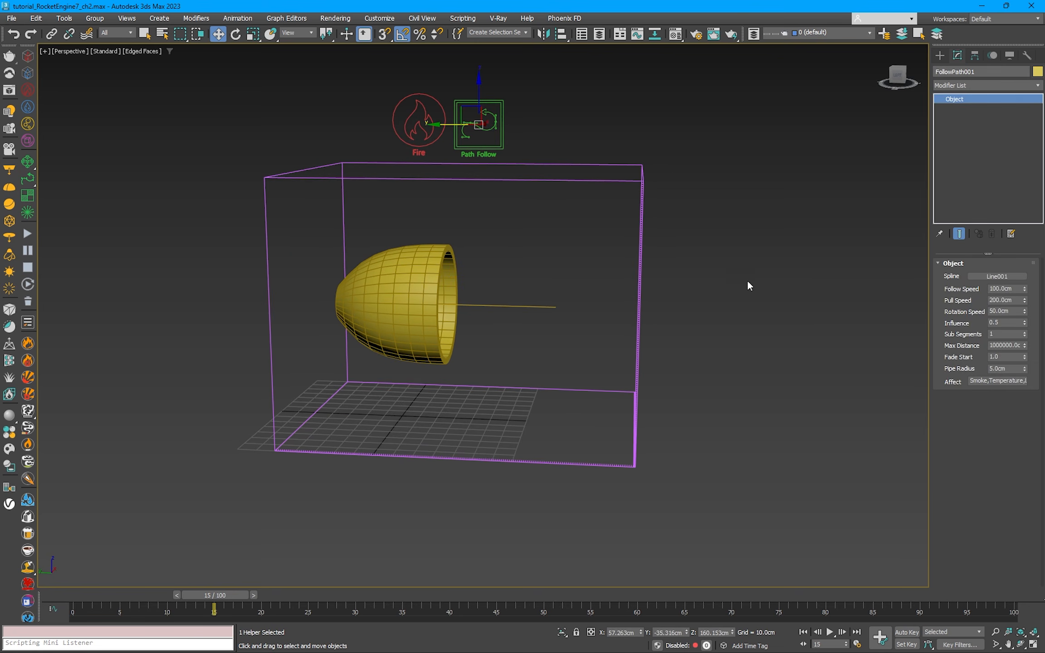
Step: Set the Follow Path helper's Pull Speed to 50 cm and Fade Start to 0.1, and adjust its Max Distance and Pipe Radius
double_click(1017, 289)
double_click(1012, 300)
type("50")
double_click(1005, 311)
double_click(1001, 345)
type("70.0cm")
double_click(993, 357)
type(".1")
double_click(993, 369)
type("35")
key("Return")
key("Tab")
key("Delete")
Step: Select the simulation grid and start the simulation, viewing it from the side in wireframe display
left_click(722, 292)
middle_click_drag(742, 287, 586, 250, "alt")
left_click(597, 189)
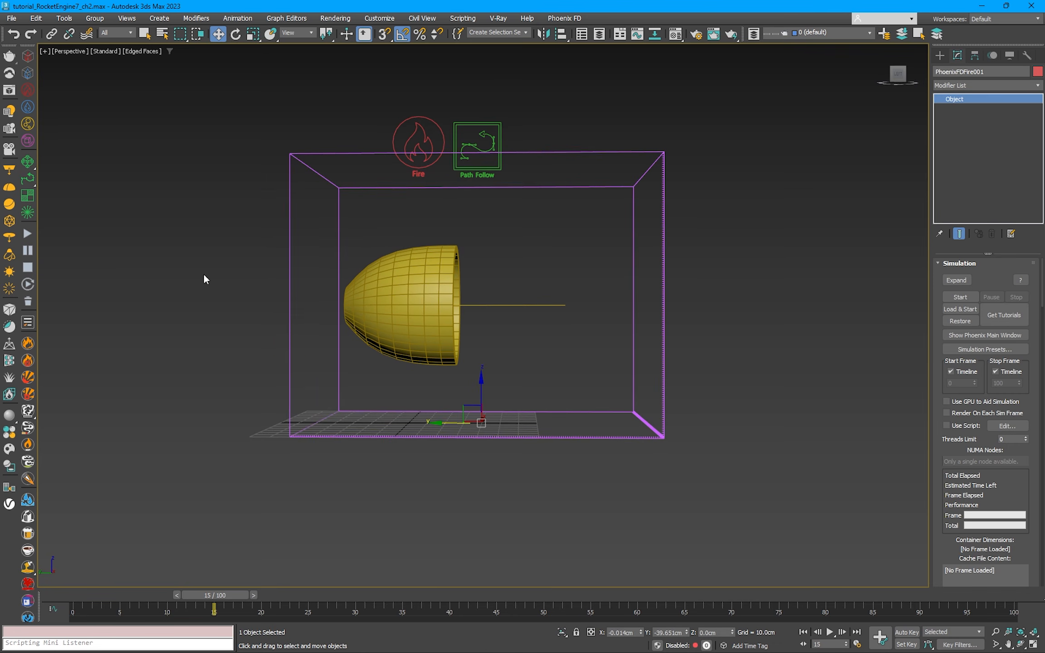
left_click(26, 233)
key("F3")
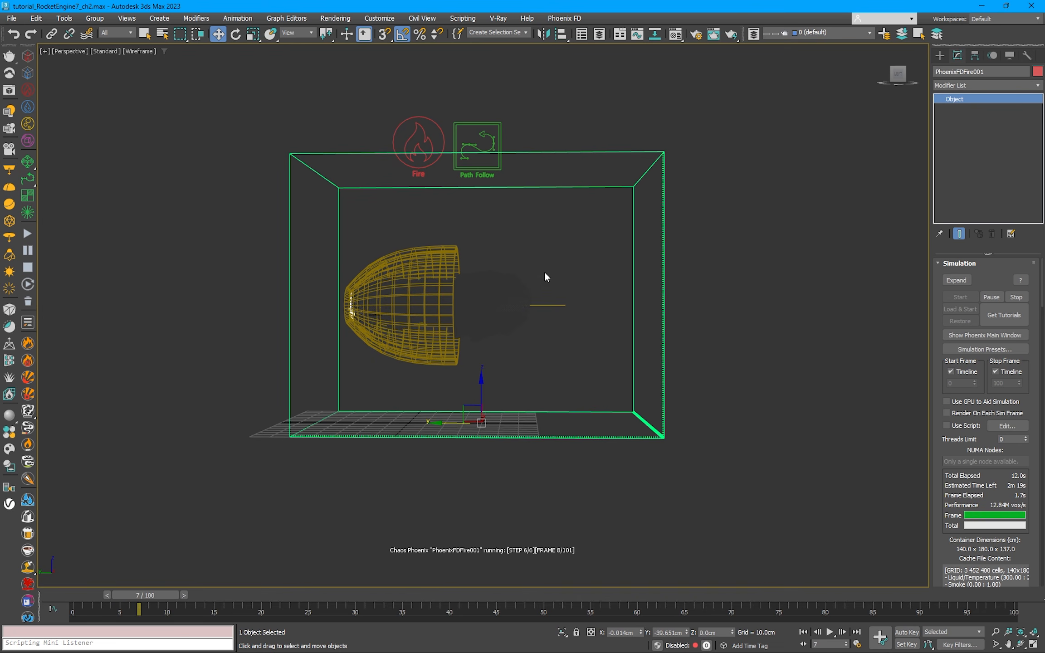
Step: Set the fire source's Outgoing Velocity to 250 cm and pause the simulation at frame 16
left_click(430, 157)
left_click(1015, 400)
type("250.0cm")
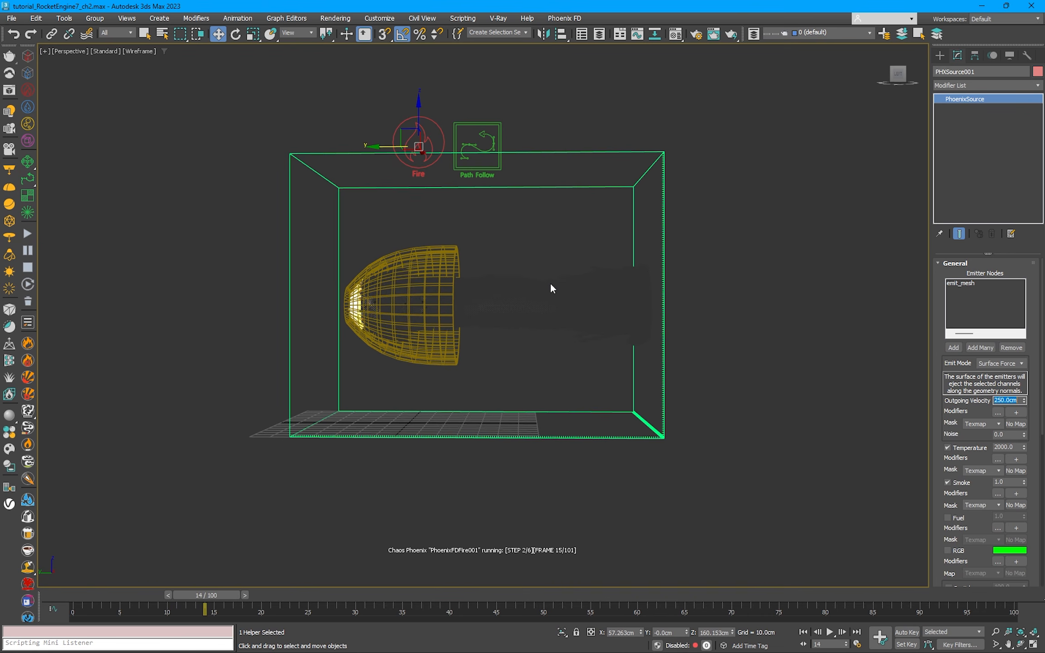
key("Escape")
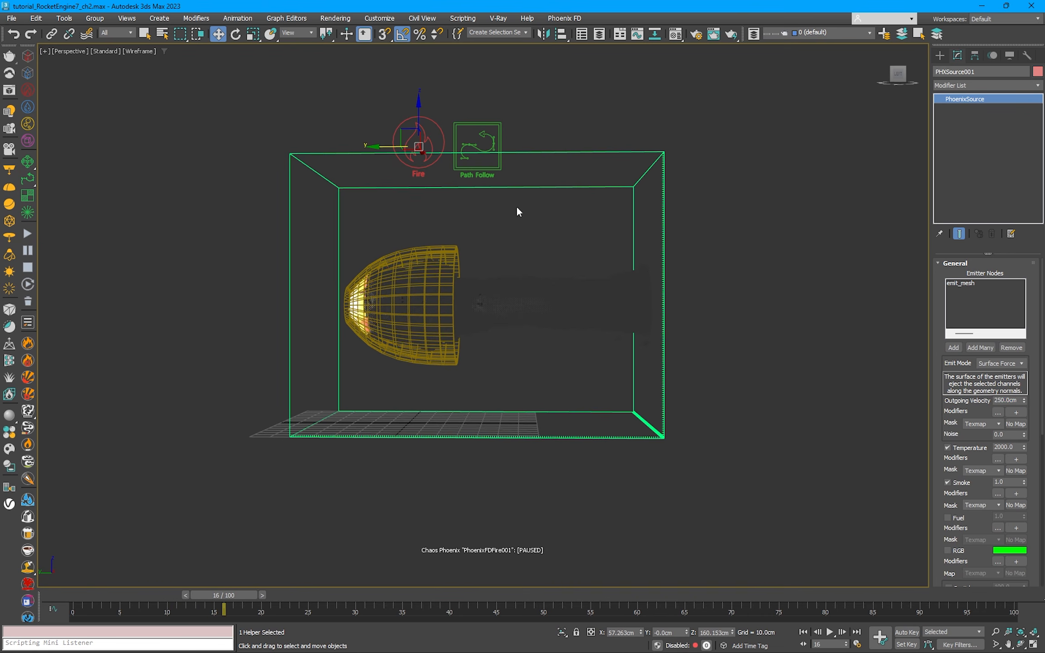
Step: Open the simulation grid's volumetric render settings and check which channel the Smoke Color is based on
left_click(561, 189)
scroll(1043, 336, "down", 15)
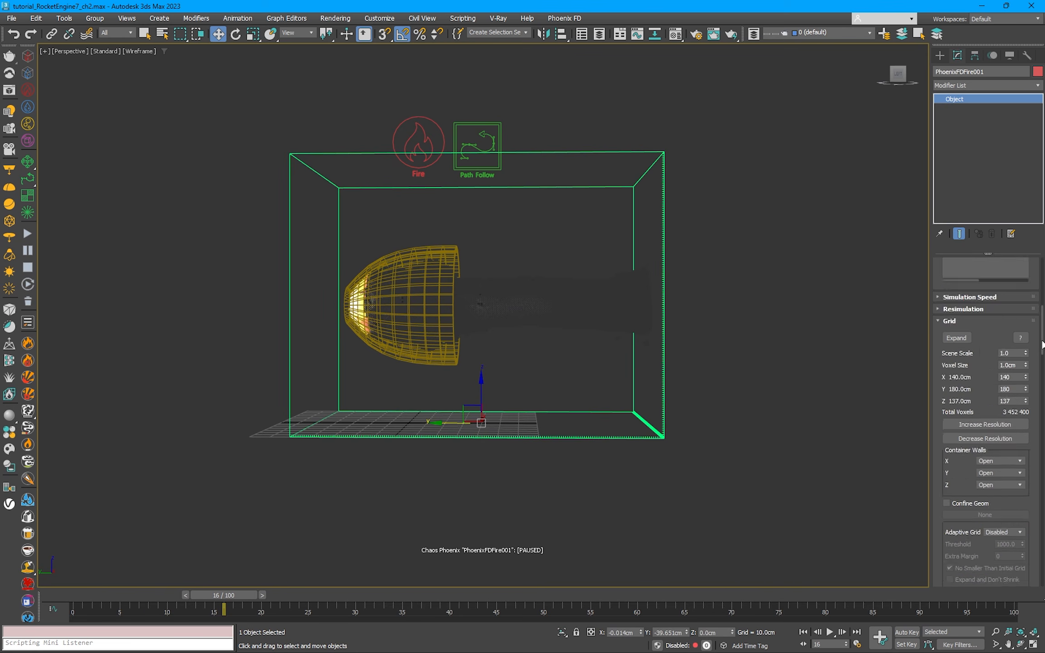
scroll(994, 387, "down", 1)
left_click(990, 383)
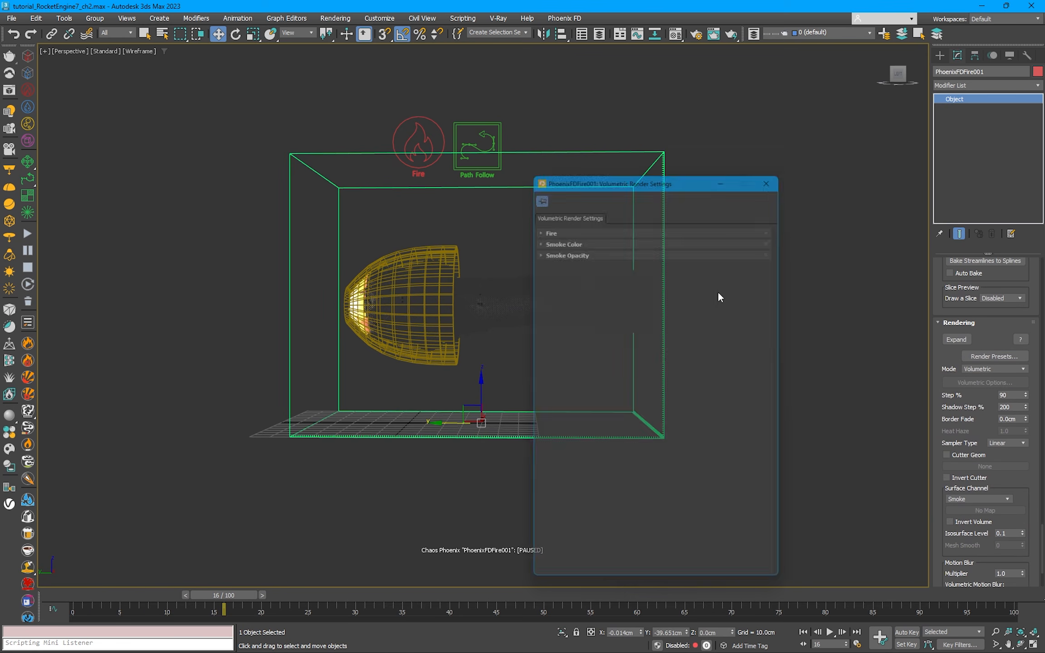
left_click(656, 218)
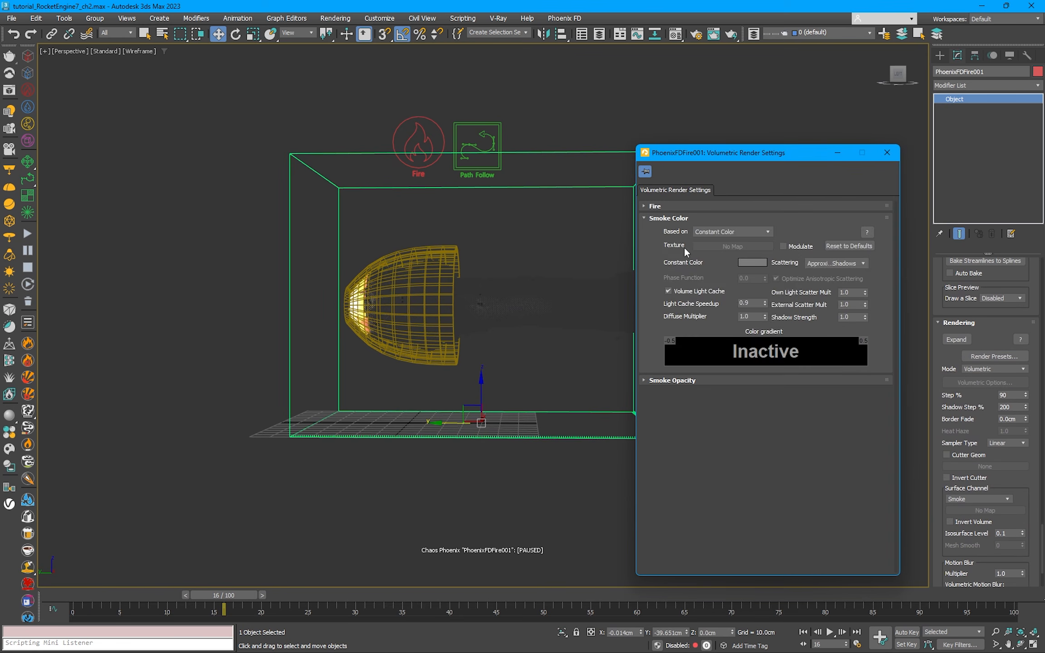
left_click(716, 232)
left_click(712, 239)
left_click(656, 219)
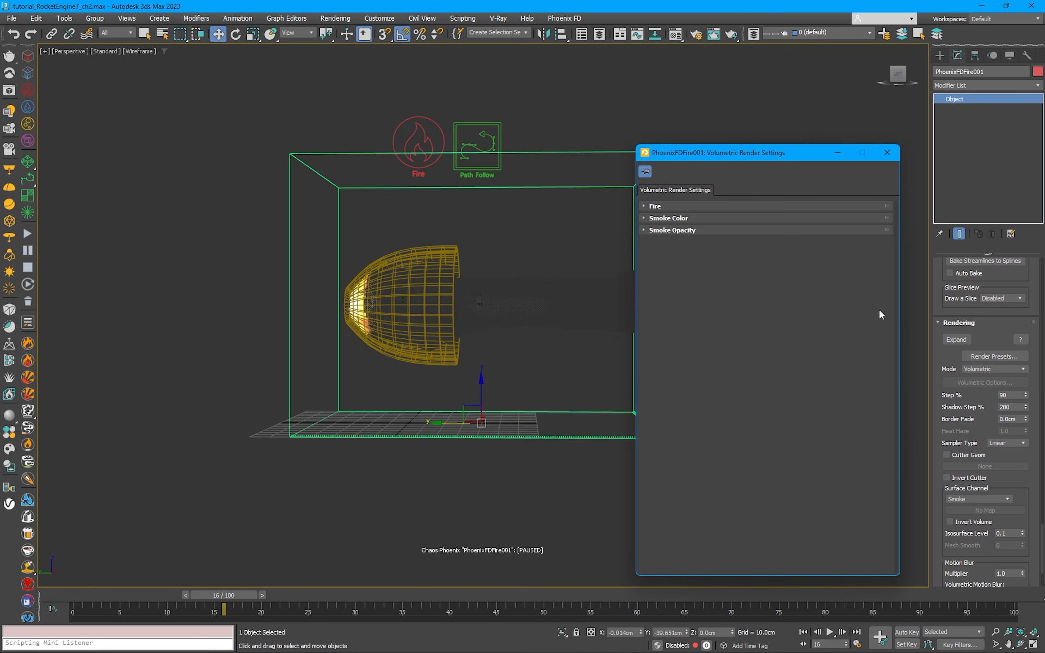
Step: Set the Fire Multiplier to 0.1 and Physically Based to 0.2 in the fire render settings
left_click(670, 207)
type("0.2")
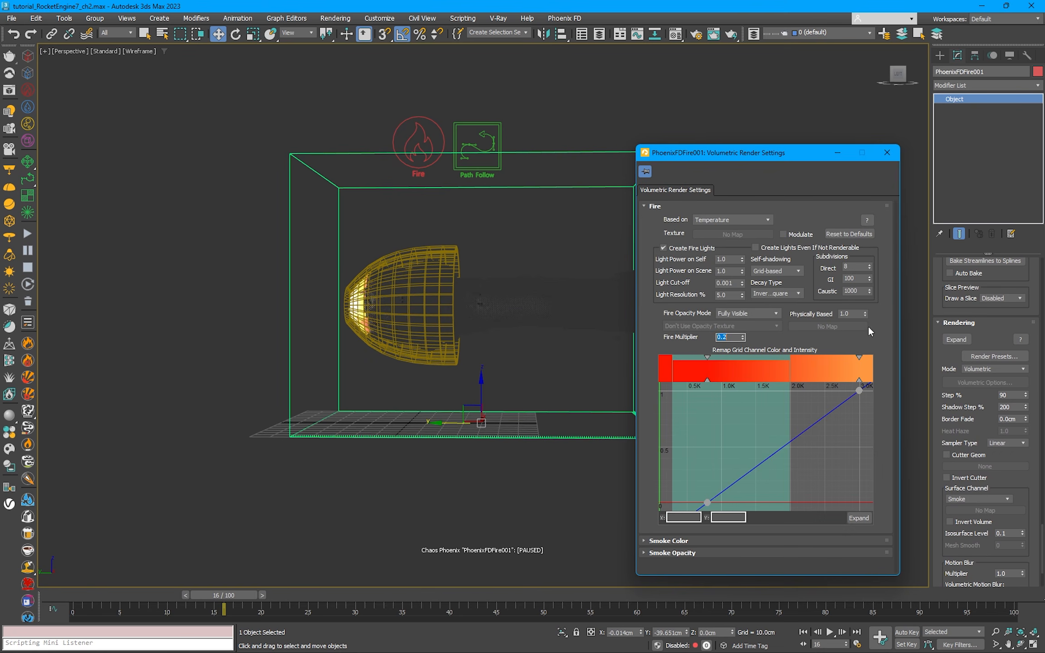
left_click(831, 316)
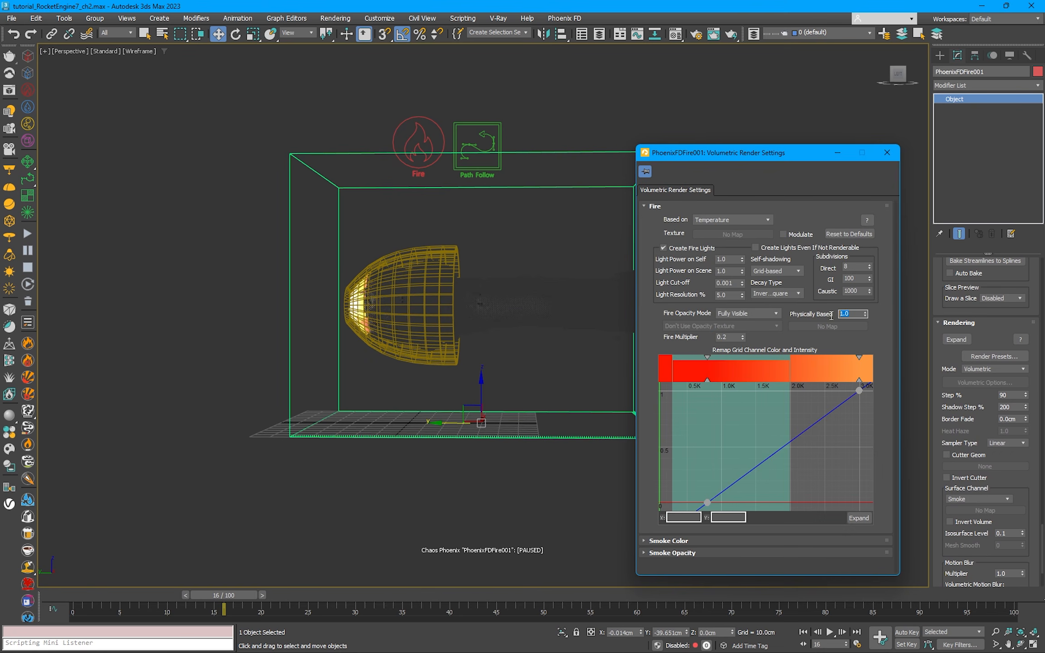
left_click(728, 337)
left_click(849, 314)
type("0.2")
Step: Turn on the GPU shaded preview for the grid and close the volumetric render settings
scroll(938, 372, "up", 5)
scroll(938, 372, "up", 5)
left_click(962, 380)
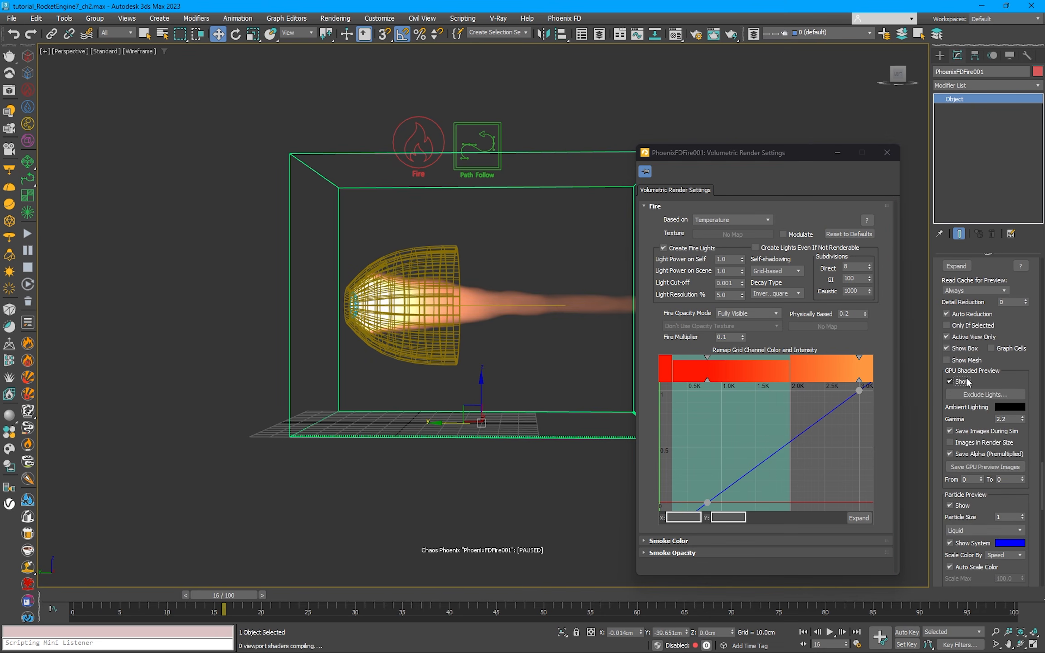
left_click(887, 153)
scroll(598, 271, "up", 1)
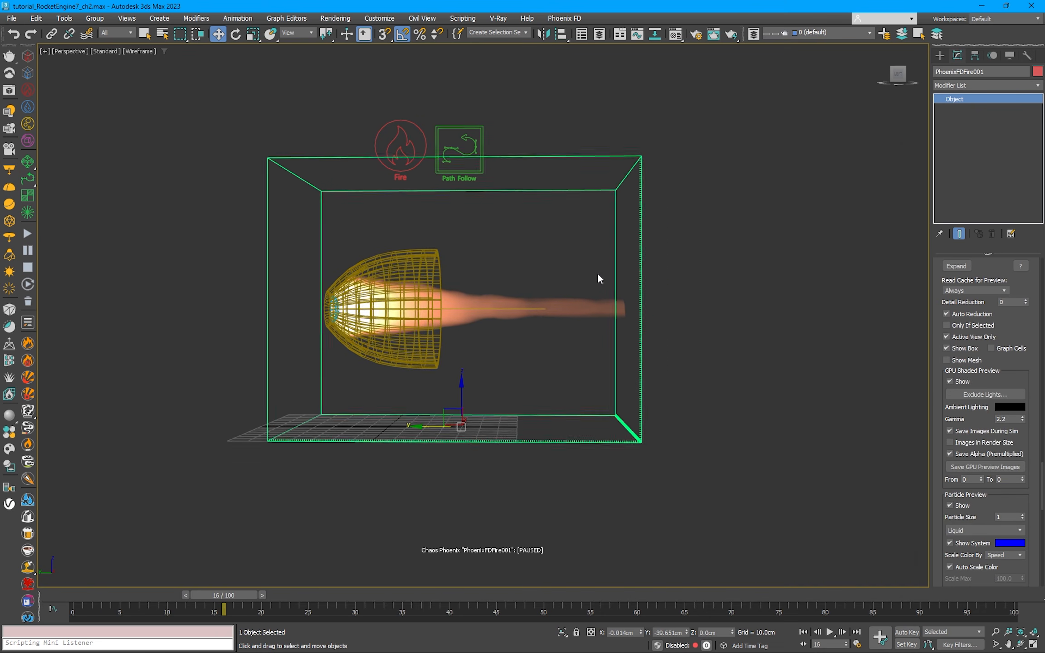
Step: Set the Adaptive Grid to Smoke with threshold 0.005 and extra margin 10, and enable Expand and Don't Shrink
scroll(1041, 463, "up", 5)
scroll(1041, 463, "up", 10)
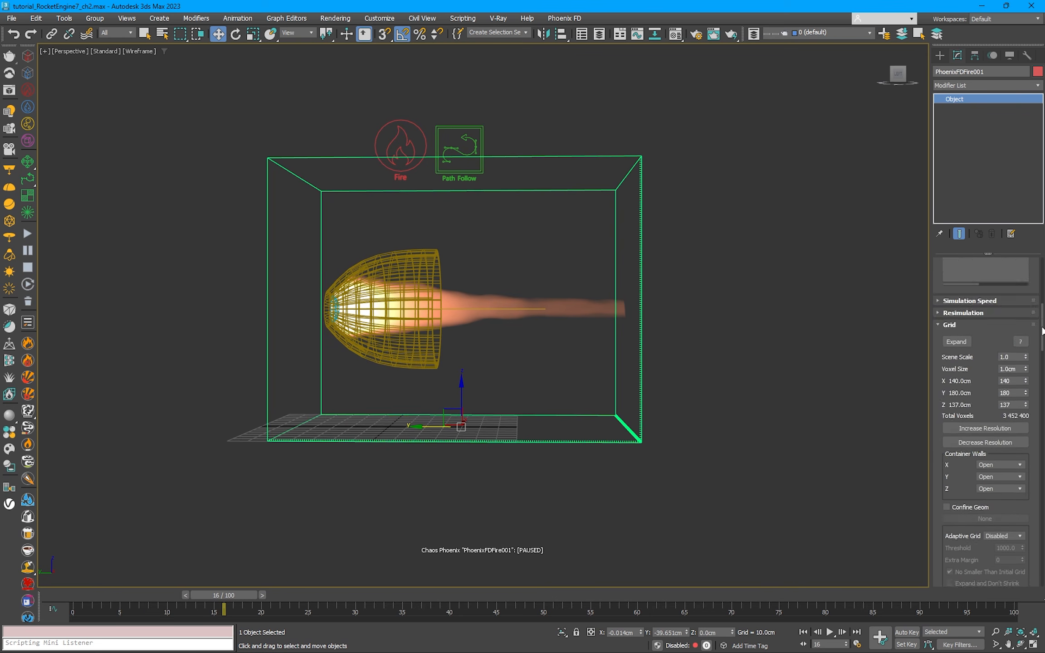
left_click(999, 313)
left_click(999, 334)
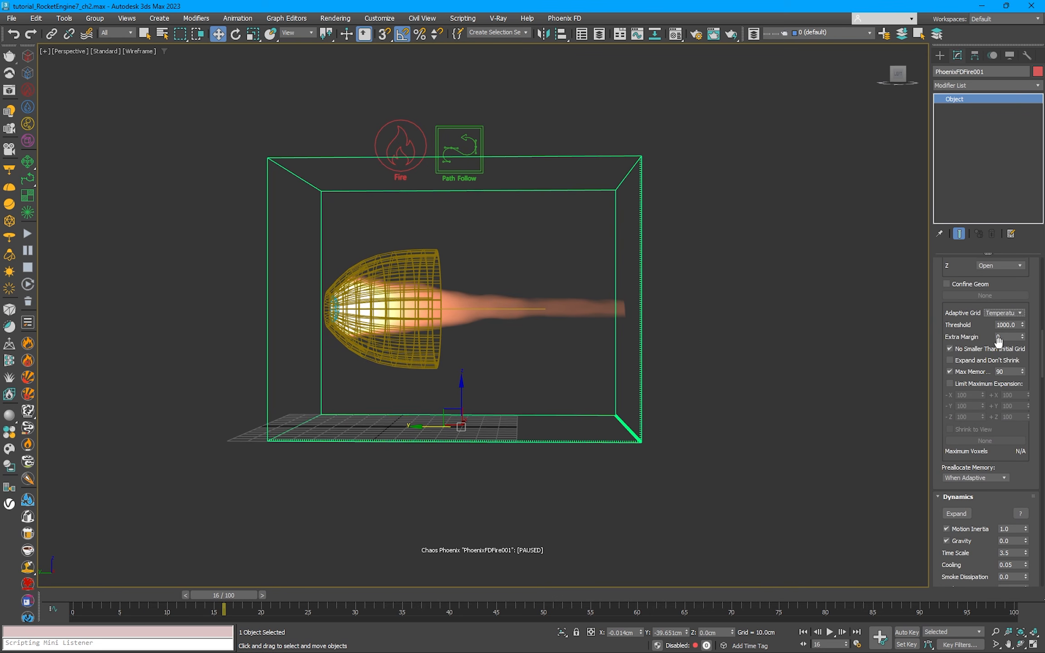
left_click(998, 314)
left_click(997, 342)
left_click(1017, 325)
double_click(1000, 337)
type("10")
key("Return")
left_click(958, 360)
Step: Limit the grid's maximum expansion to 250 in -Y and 0 in every other direction
left_click(965, 383)
double_click(969, 395)
type("0")
left_click(1009, 395)
type("0")
left_click_drag(1014, 406, 908, 402)
type("0000")
key("Return")
type("250")
key("Return")
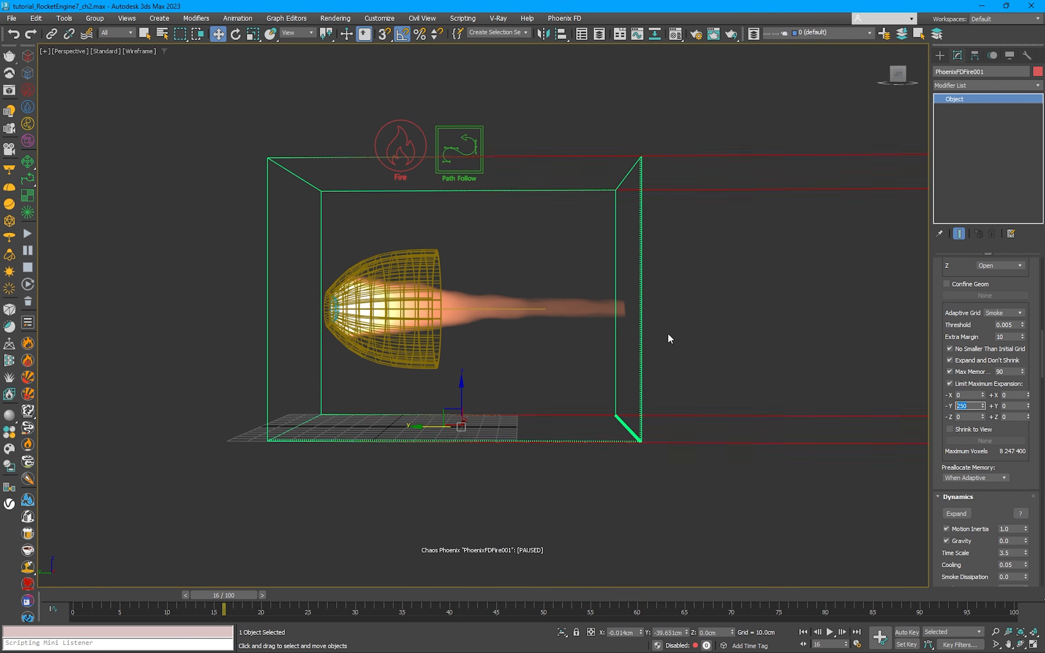
Step: Stop the paused simulation and restart it with the whole expansion area in view
scroll(581, 327, "down", 3)
middle_click_drag(694, 315, 681, 318)
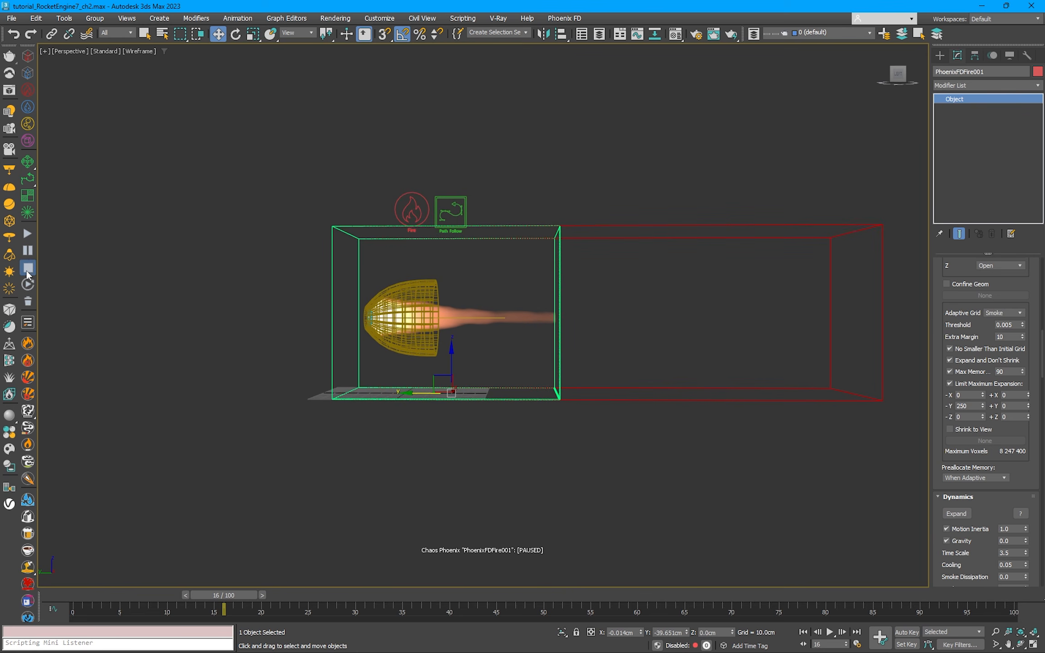
left_click(33, 230)
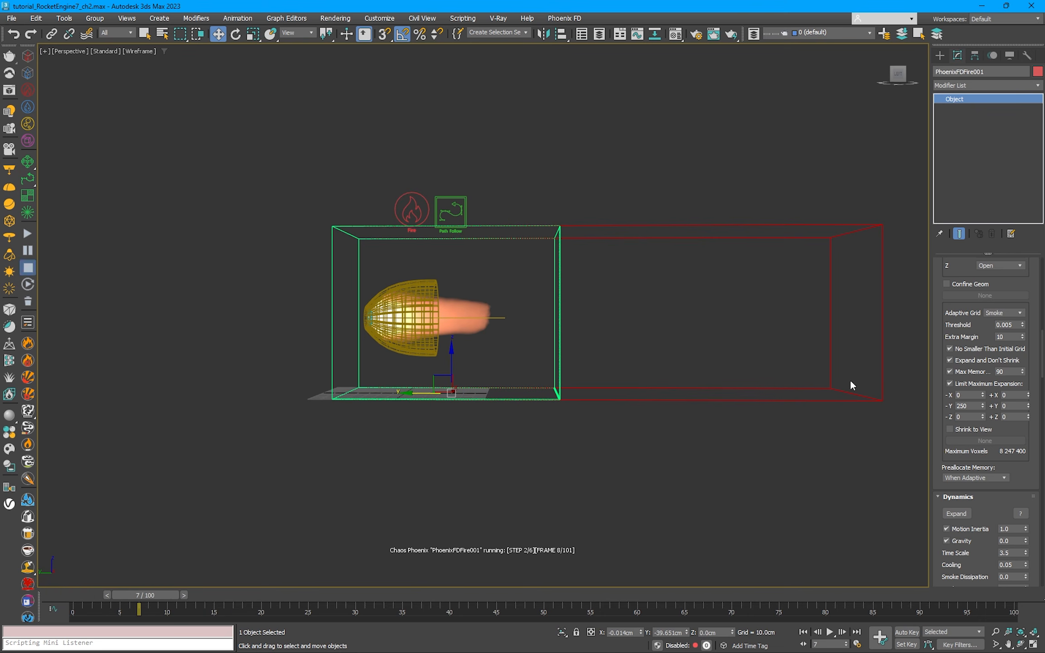
Step: Set the fire grid's voxel size to 1.4 cm and restart the simulation
scroll(989, 510, "down", 1)
scroll(989, 510, "up", 5)
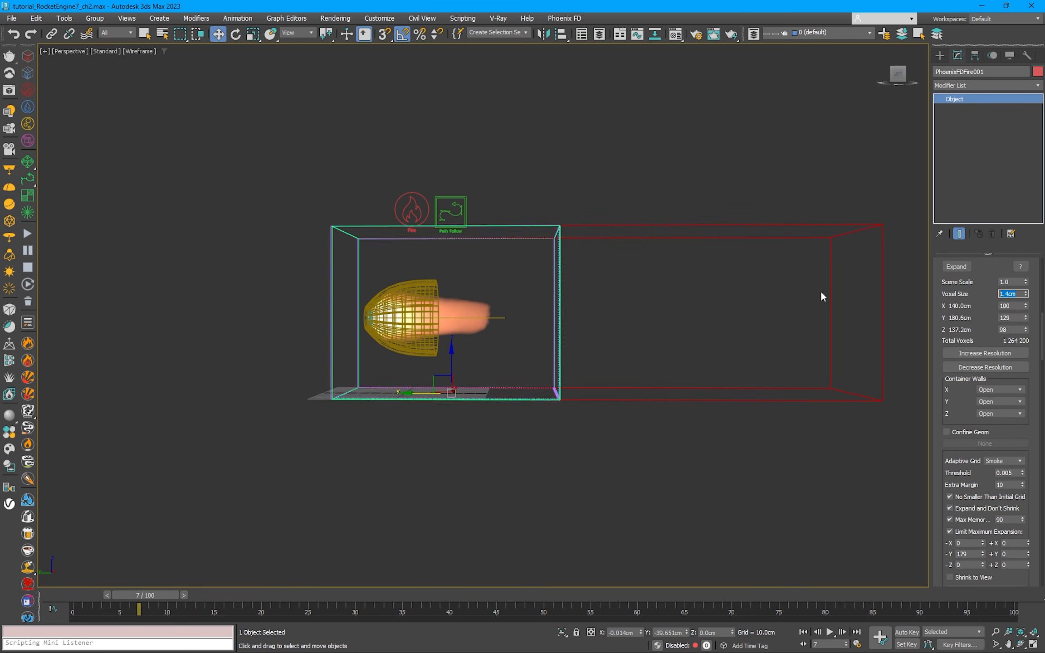
left_click(28, 267)
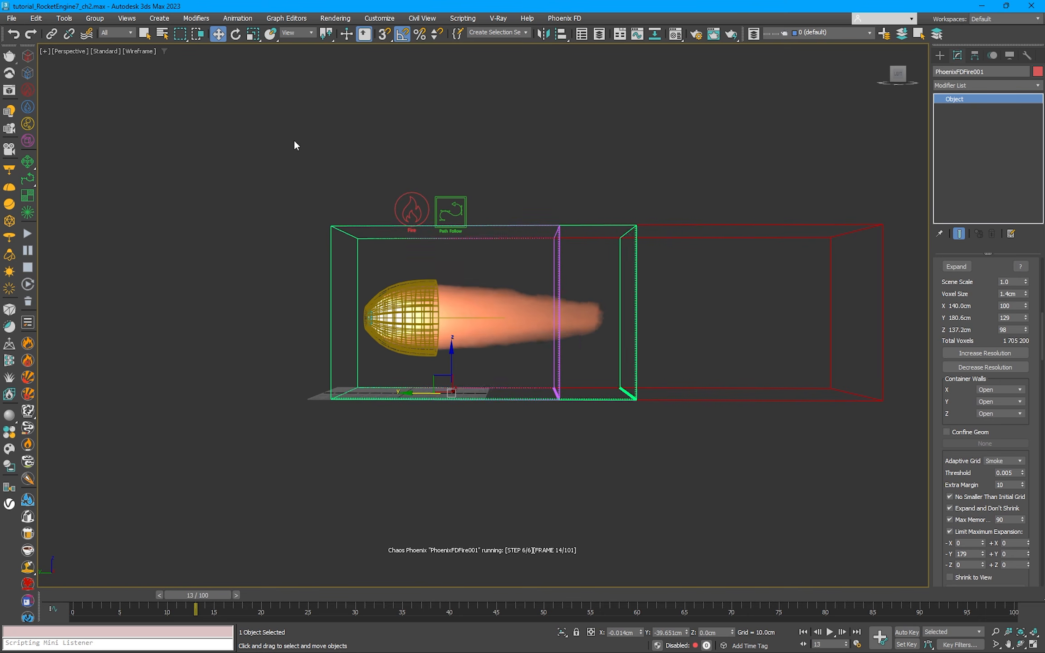
Step: Set the Path Follow helper's Pull Speed to 1000 cm and Follow Speed to 500 cm while the simulation runs
left_click(450, 211)
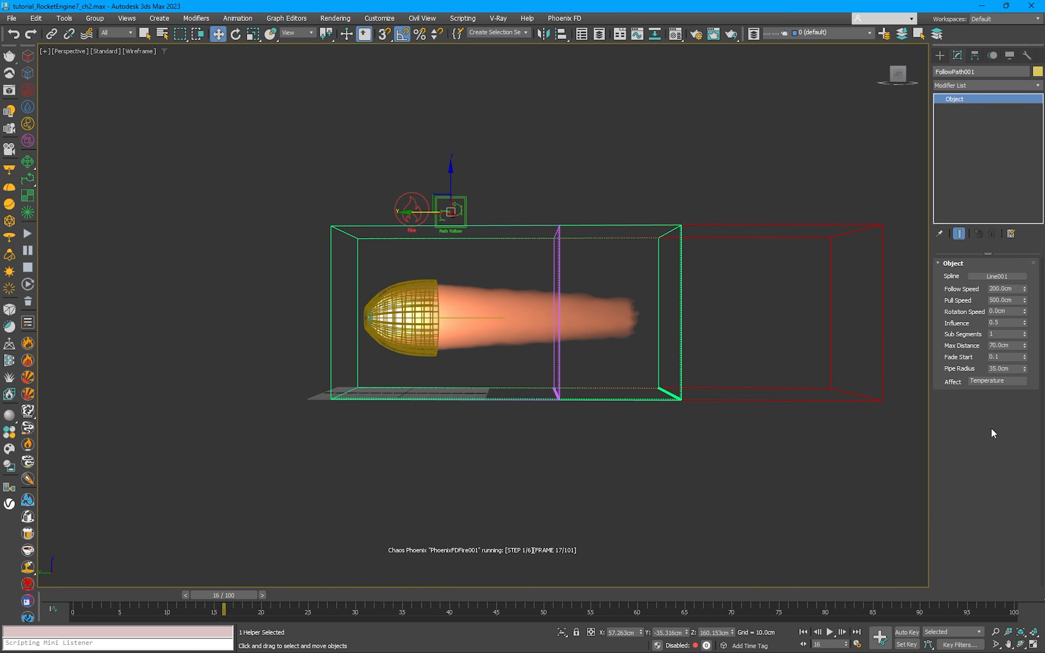
double_click(1002, 300)
type("1000")
key("Return")
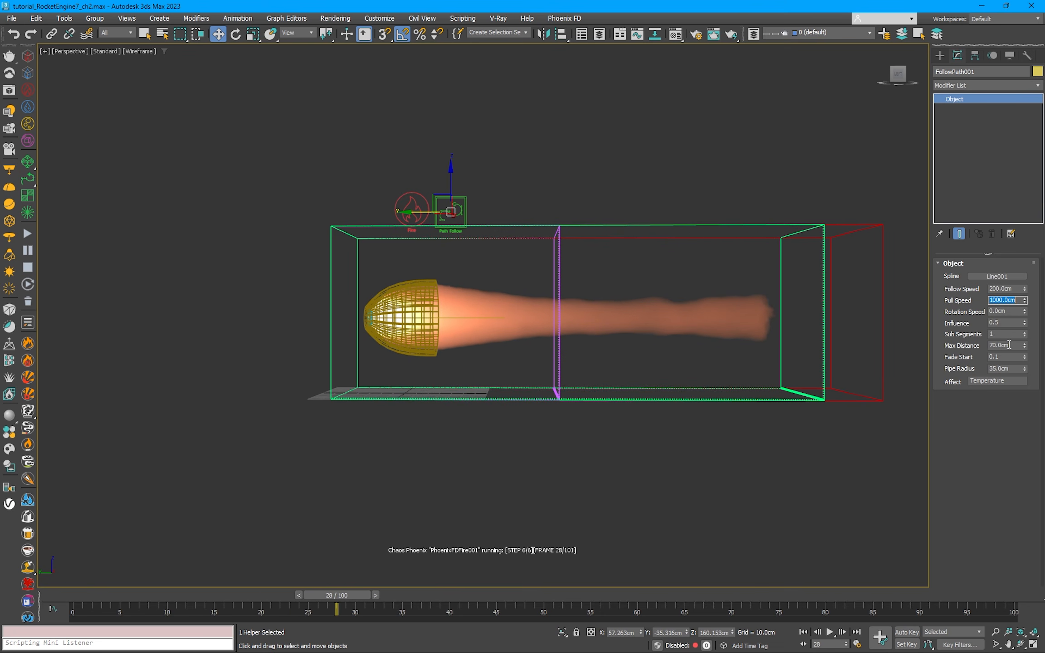
double_click(1002, 288)
type("500")
key("Return")
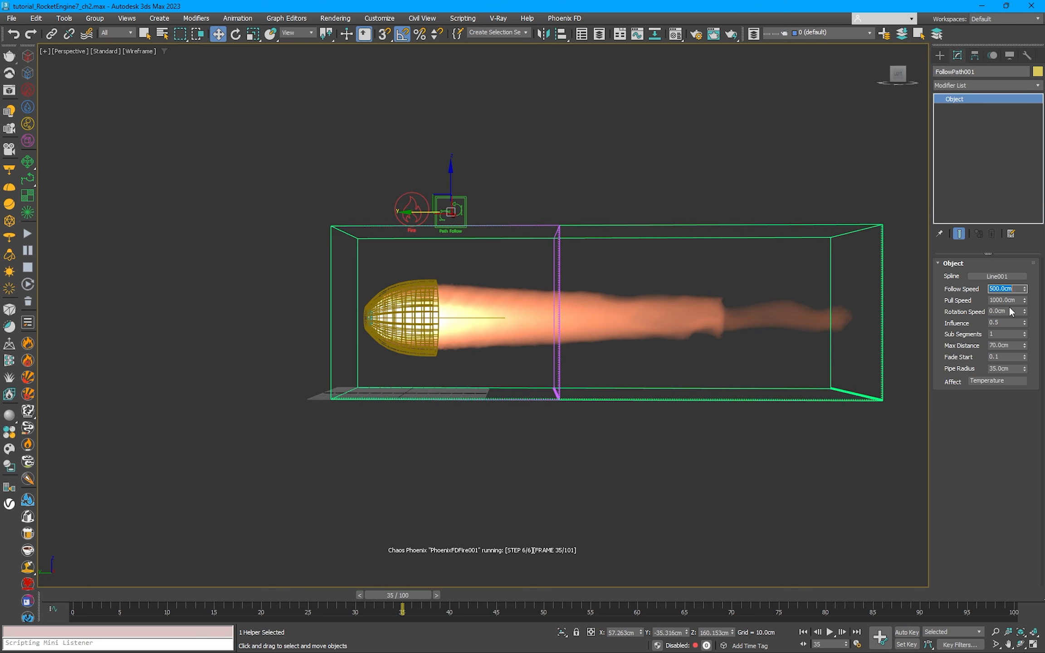
Step: Raise the helper's Follow Speed to 1000 cm and its Pull Speed first to 2000 cm and finally to 4000 cm
type("1000")
key("Return")
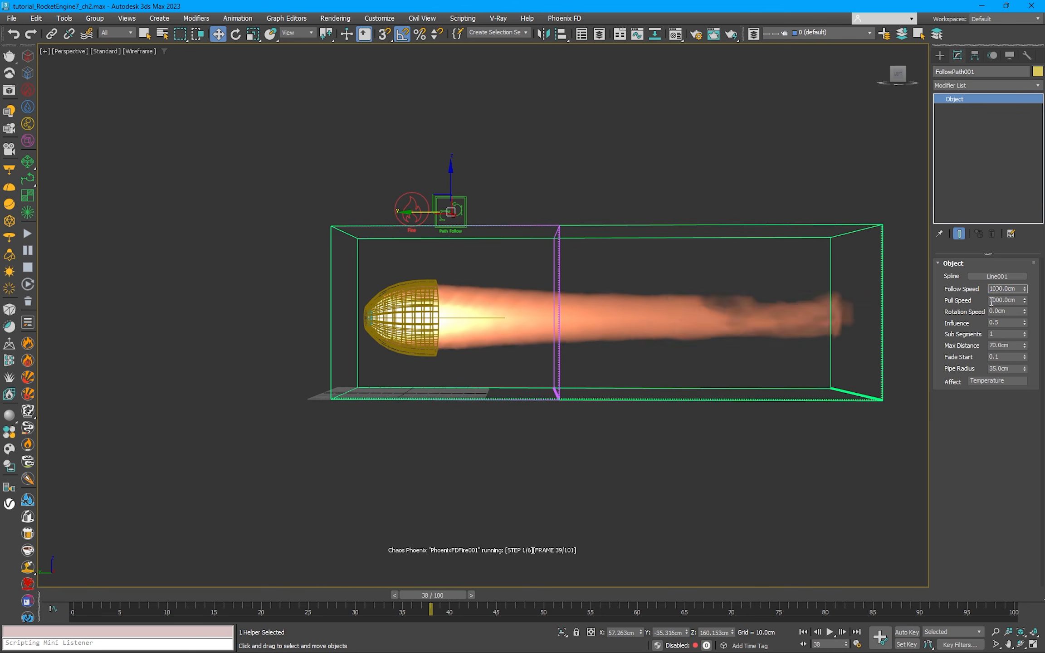
type("2")
key("Return")
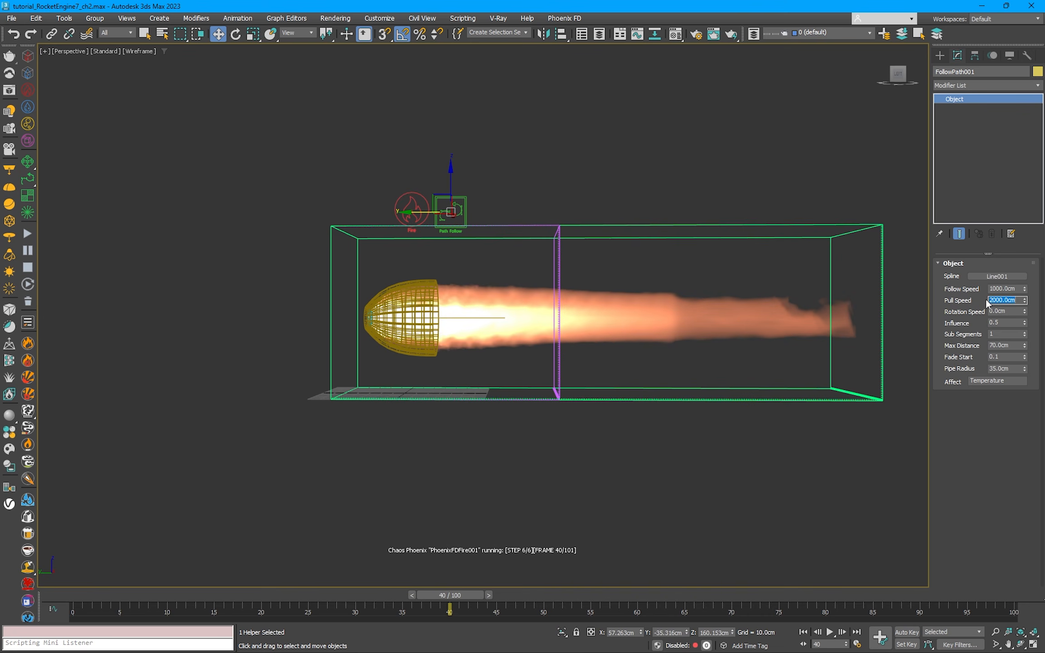
left_click(400, 197)
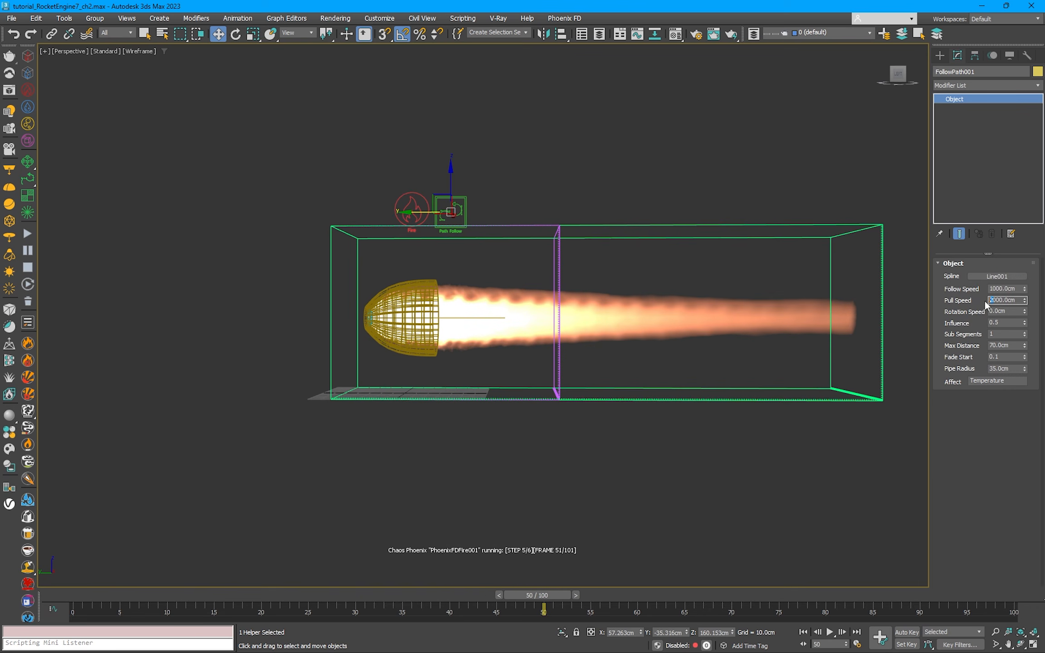
type("4")
key("Return")
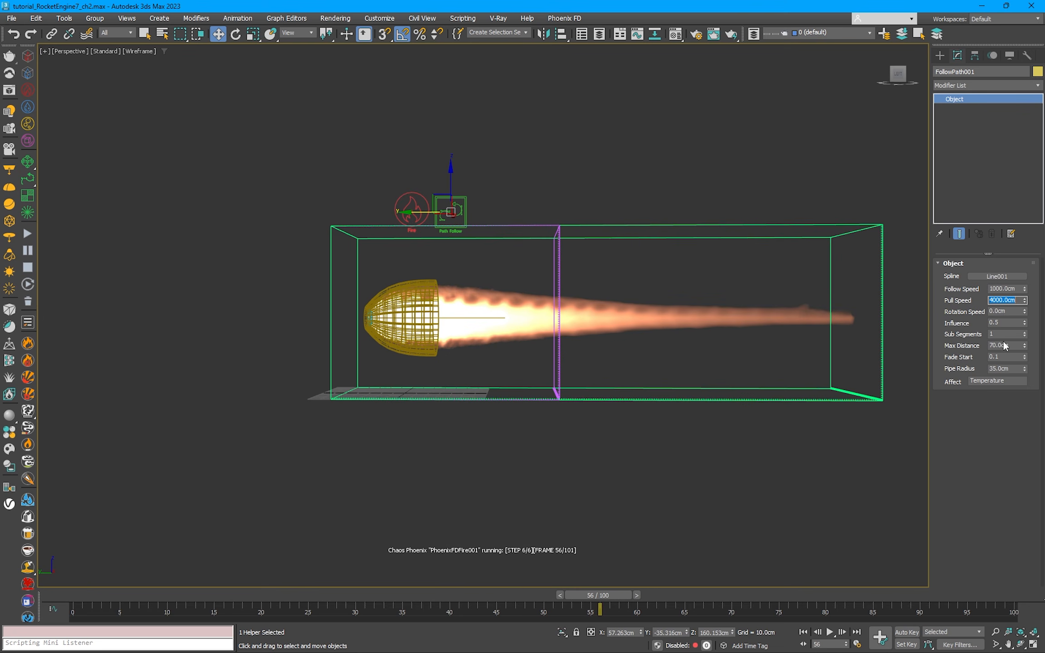
Step: Reduce the Path Follow helper's Max Distance to 60 cm and further to 50 cm
left_click_drag(1010, 346, 945, 342)
type("6")
key("Return")
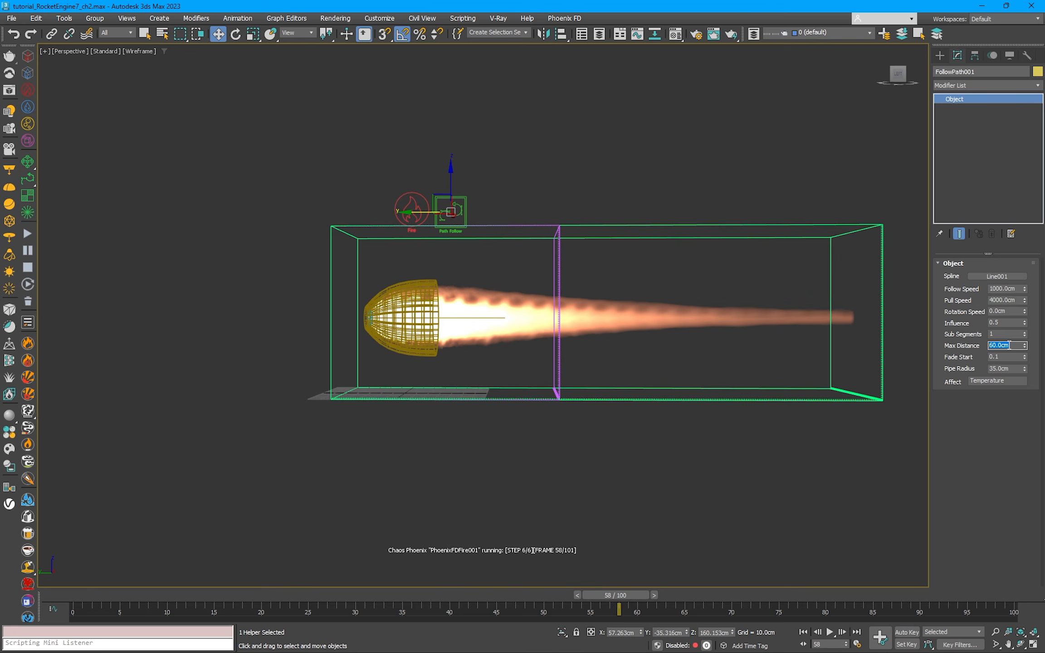
type("5")
key("Return")
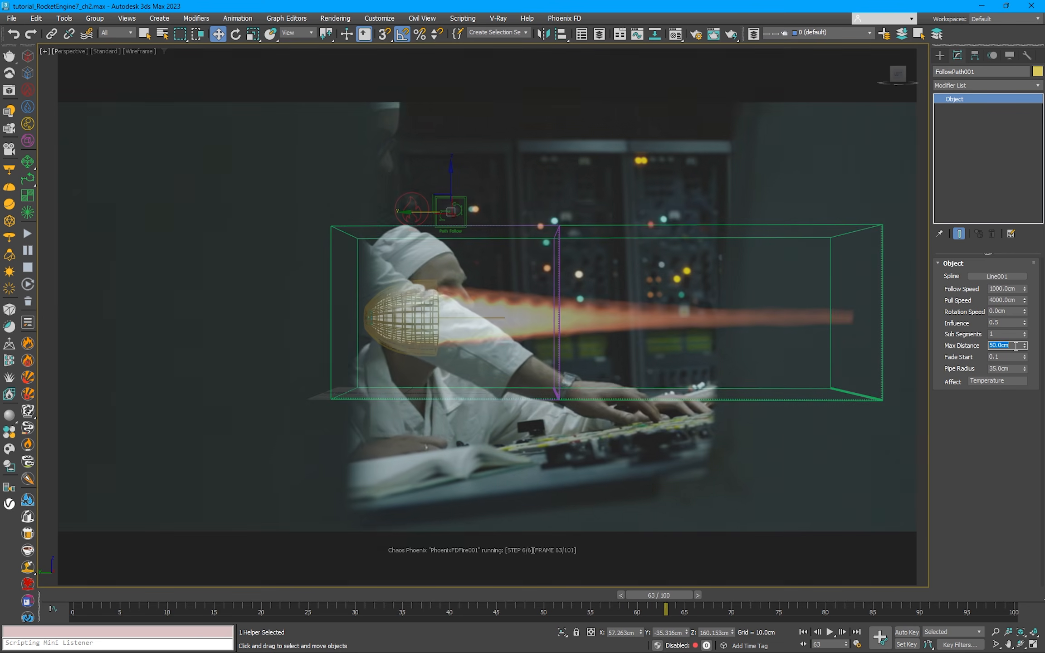
Step: Set the helper's Pull Speed to 6000 cm and try Follow Speeds of 2000 cm and 1500 cm
left_click_drag(992, 302, 974, 317)
type("6")
key("Return")
type("2")
key("Return")
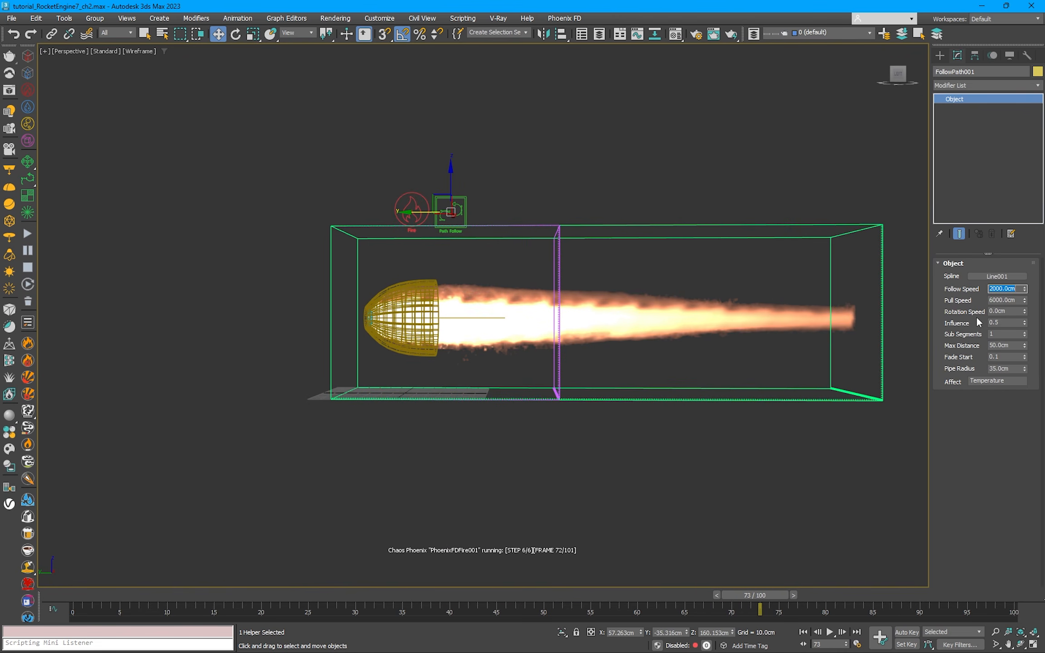
type("1500")
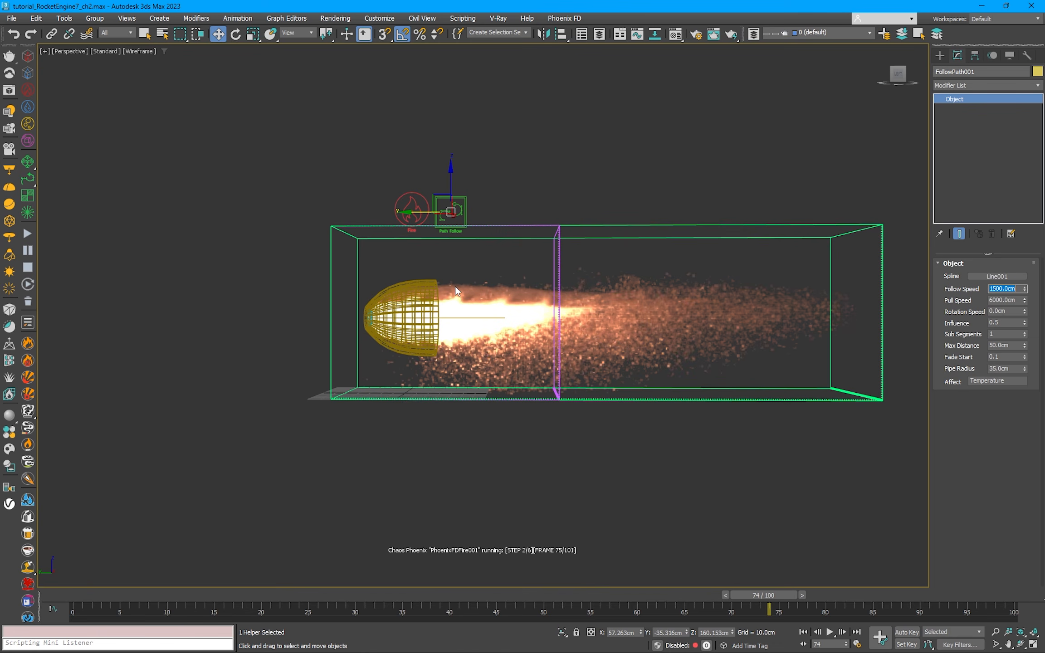
Step: Restart the simulation and set the Path Follow helper's Follow Speed to 1700 cm and Influence to 0.4
left_click(28, 268)
left_click(28, 234)
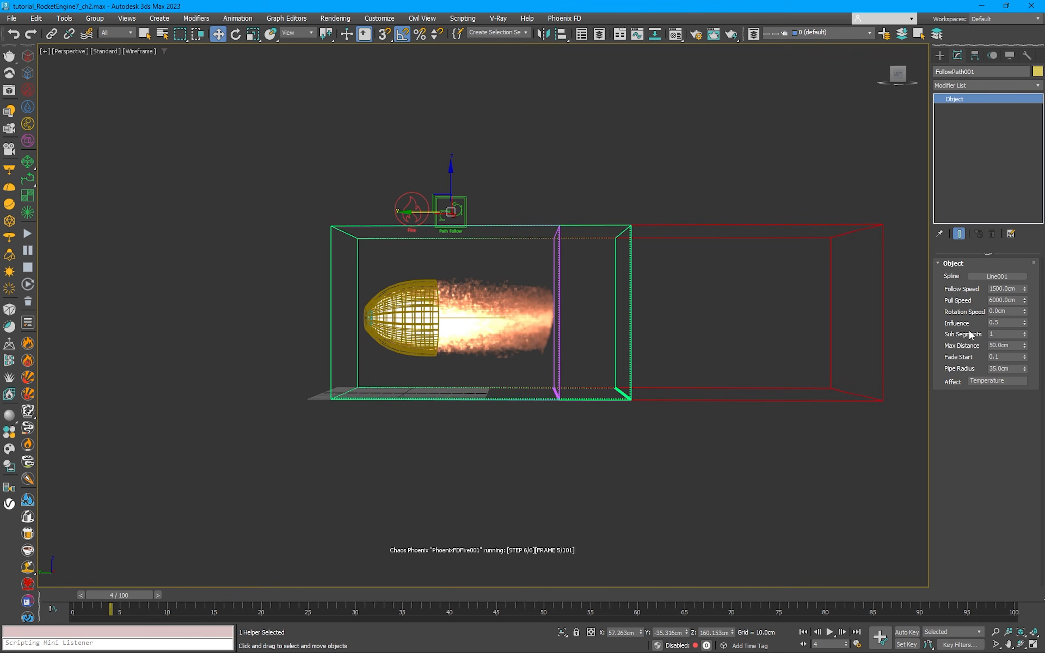
double_click(1003, 289)
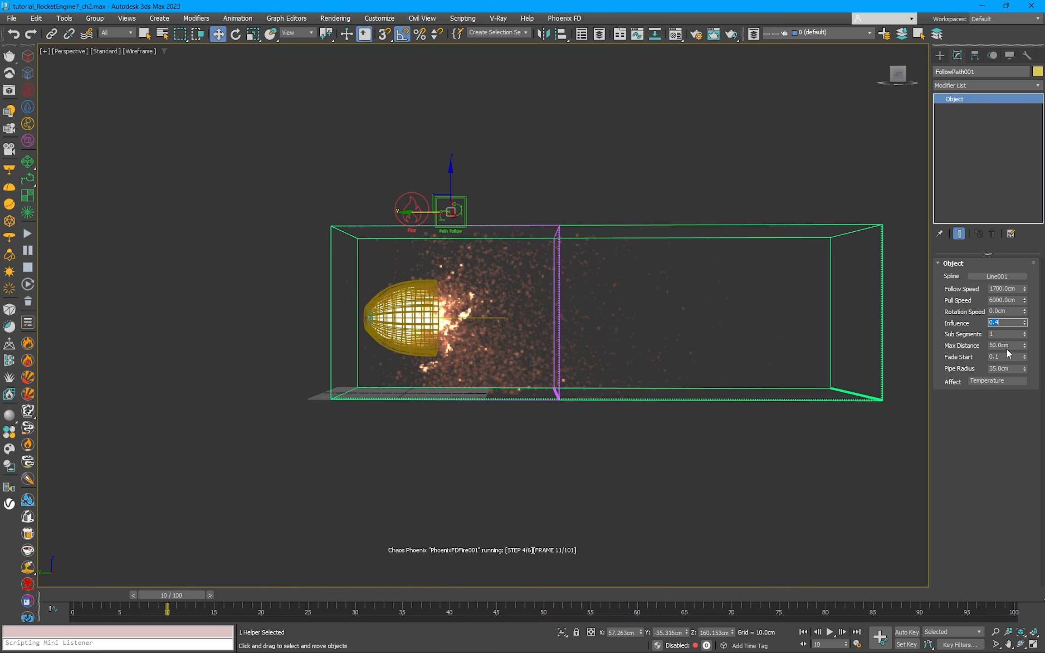
left_click_drag(1010, 346, 966, 349)
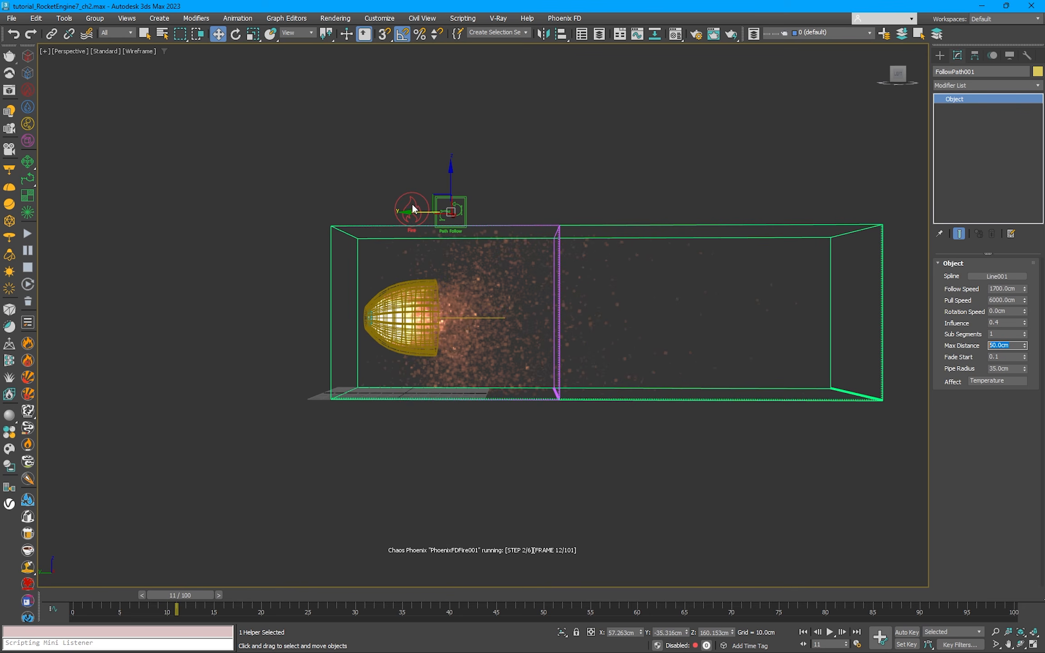
Step: Raise the fire simulator's Steps Per Frame to 10, pause the simulation and raise it further to 11
left_click(558, 231)
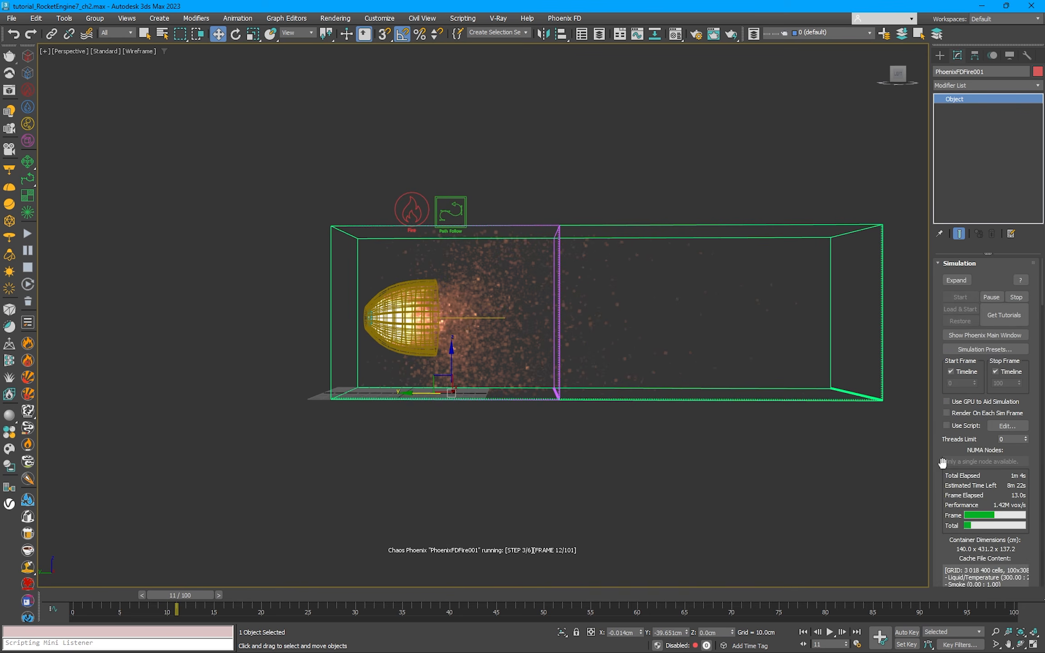
scroll(954, 487, "down", 6)
scroll(953, 487, "down", 10)
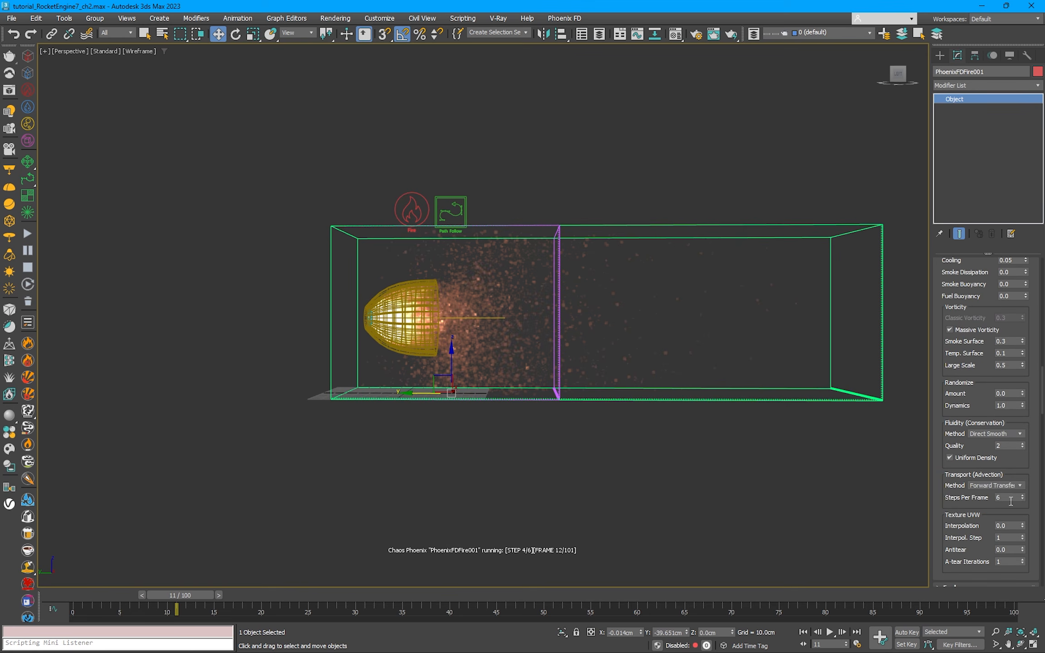
double_click(1010, 499)
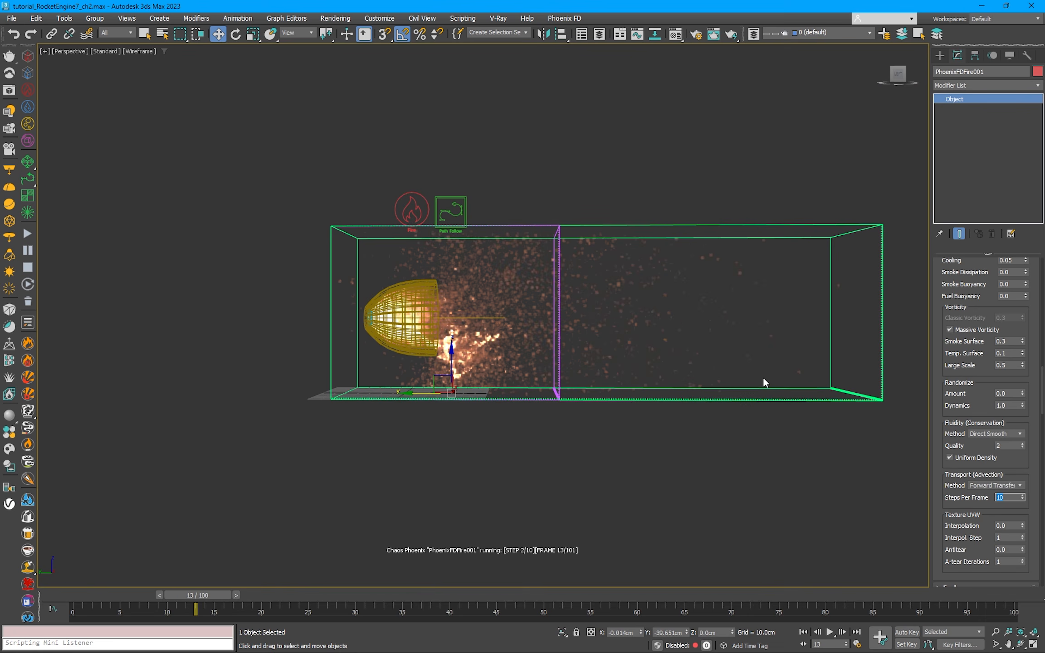
left_click(28, 251)
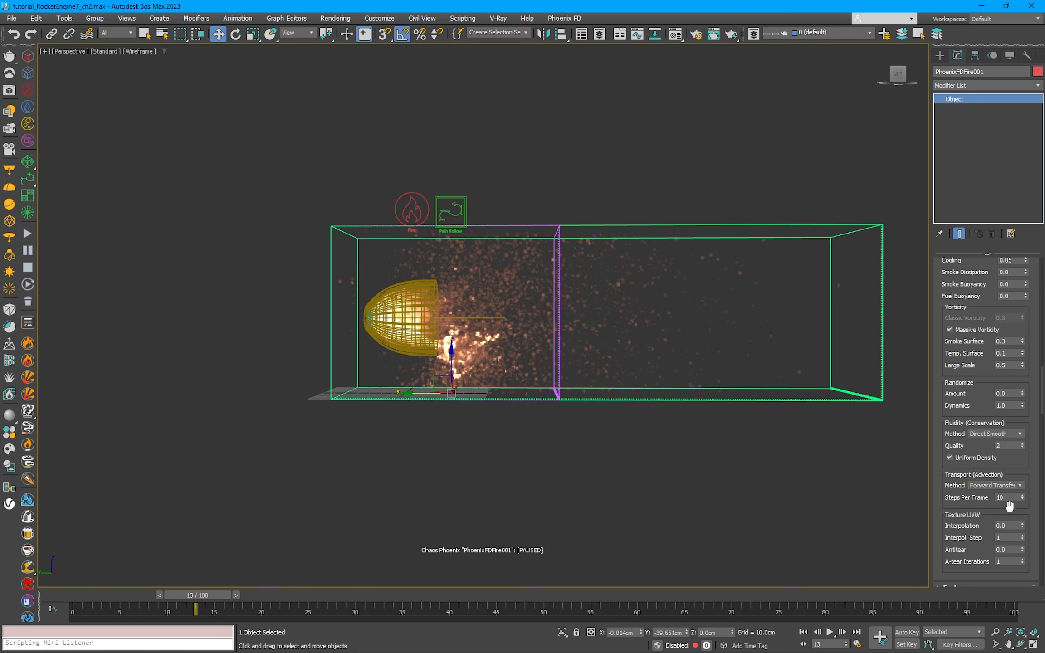
left_click_drag(1008, 498, 979, 500)
type("11")
key("Return")
Step: Set the Path Follow helper's Max Distance to 30 cm and Follow Speed to 2000 cm
left_click(464, 210)
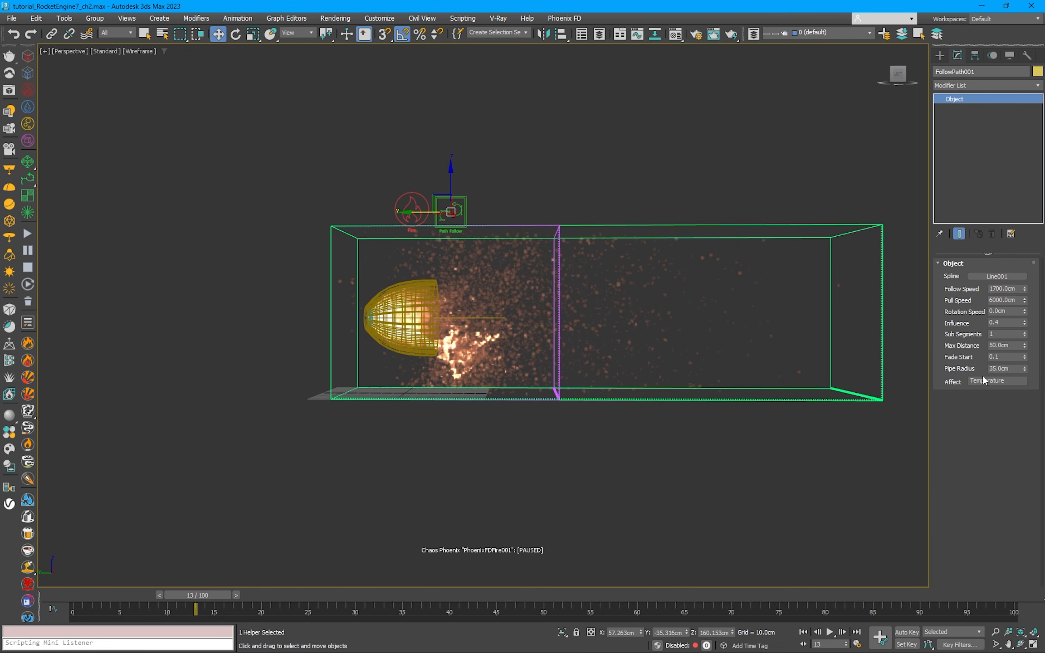
left_click_drag(1018, 345, 958, 348)
type("30")
left_click_drag(1005, 289, 965, 292)
Step: Restart the fire simulation from the beginning and pause it around frame 9
left_click(562, 233)
left_click(556, 225)
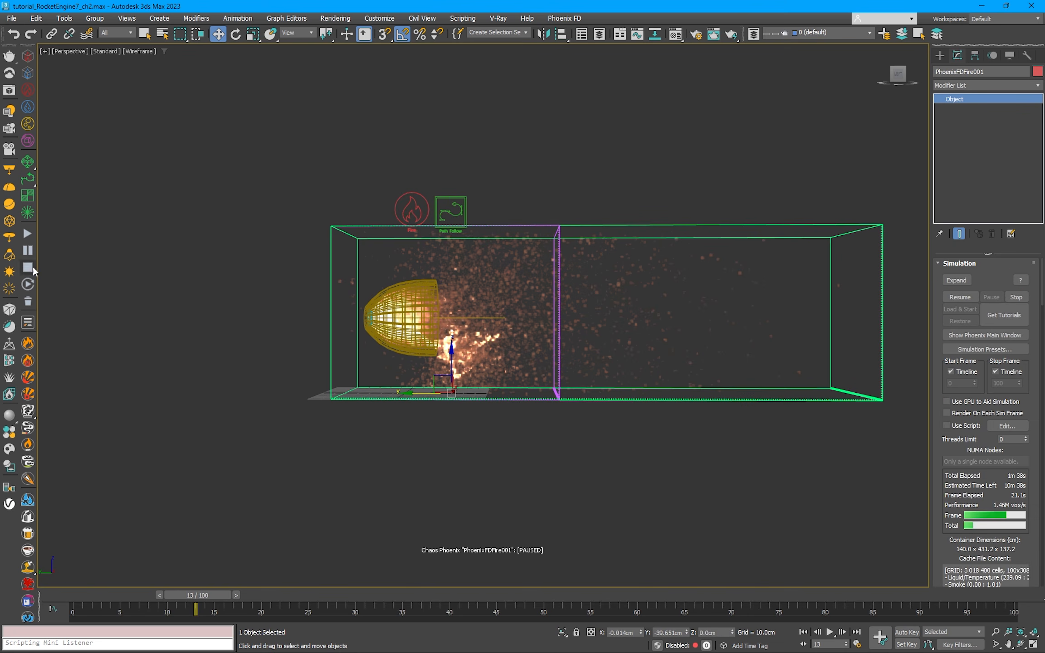
left_click(27, 234)
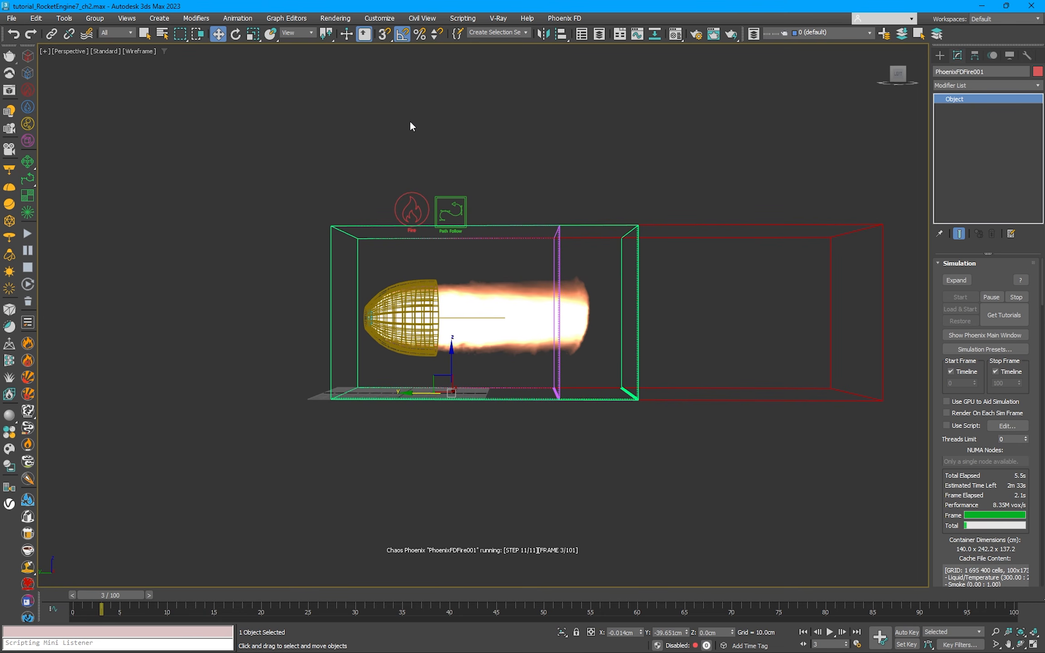
left_click(459, 208)
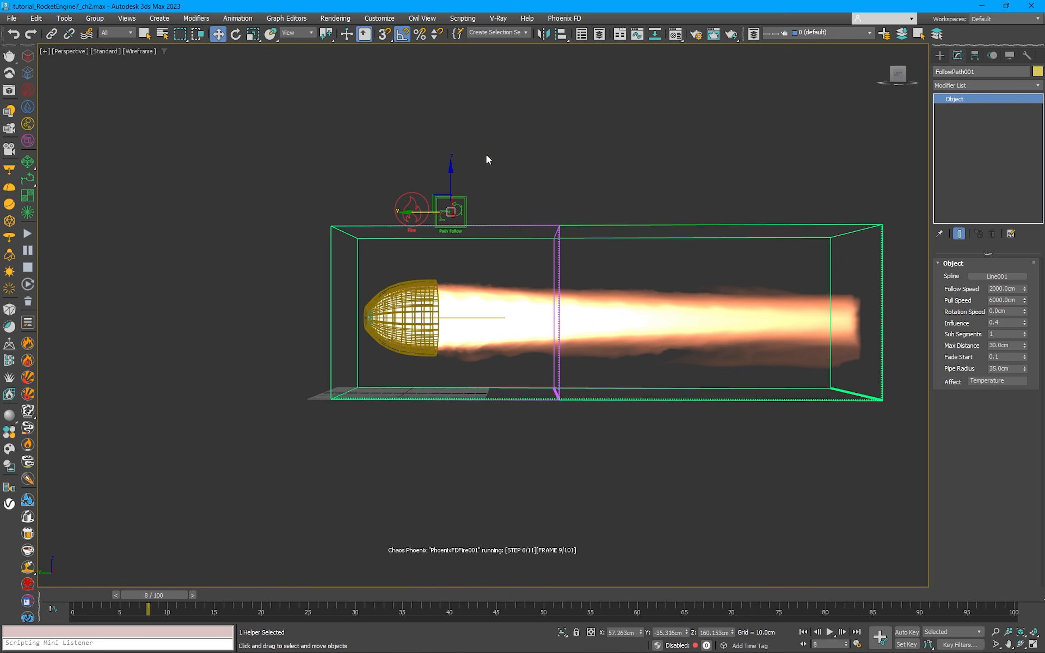
left_click(27, 250)
Step: In the fire simulator's volumetric render settings, move the fire intensity curve's upper point to temperature 2000 and its lower point to about 400
middle_click_drag(428, 193, 271, 210)
left_click(406, 231)
left_click(405, 236)
scroll(980, 394, "down", 10)
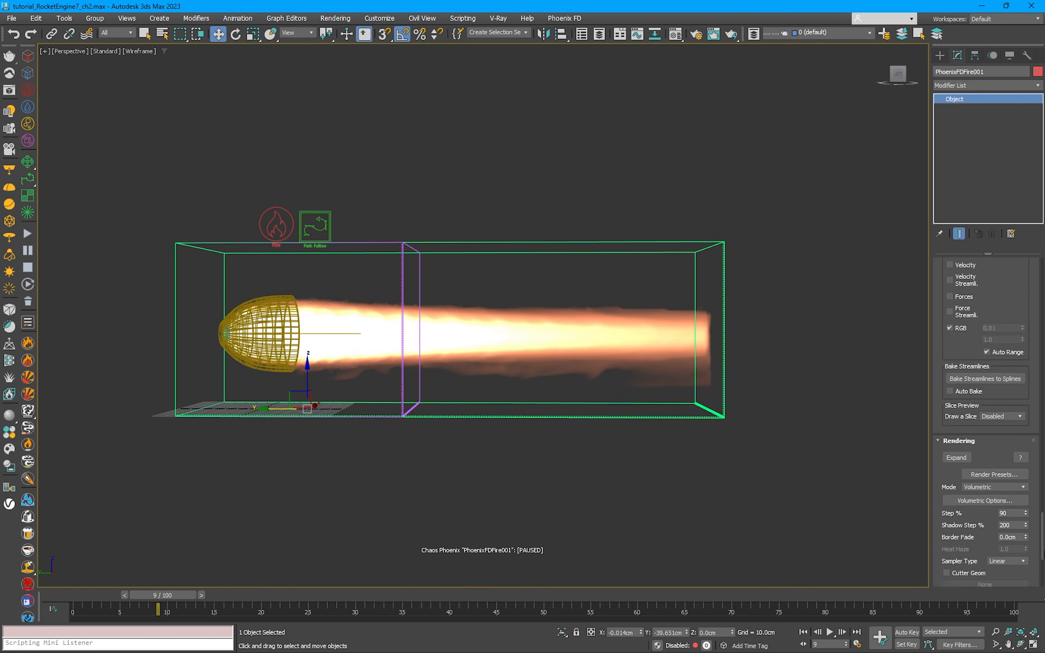
left_click(981, 386)
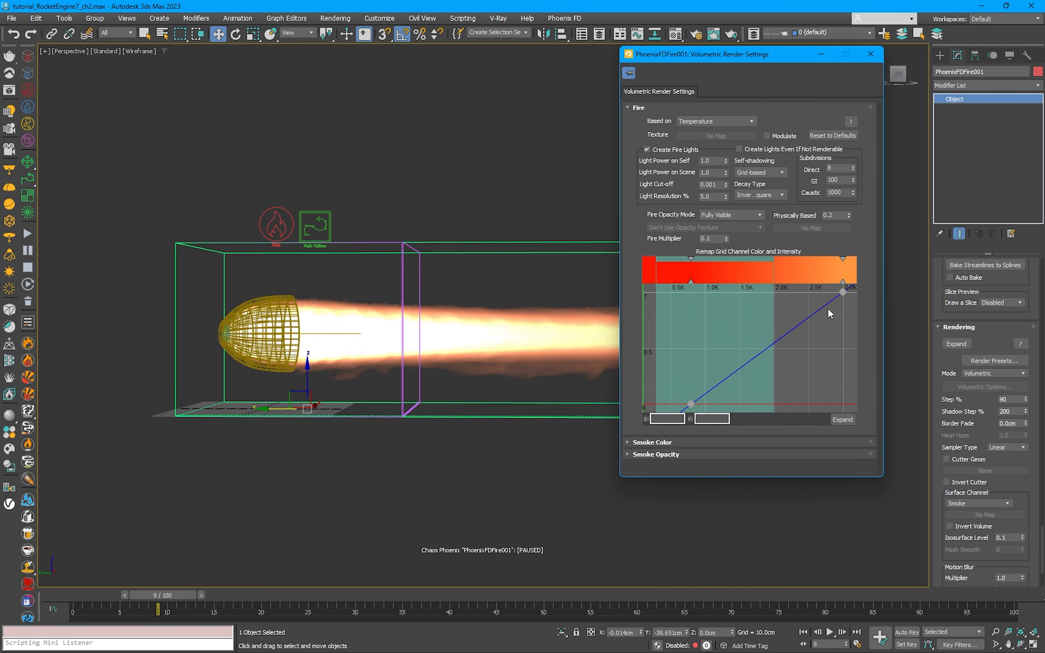
left_click_drag(842, 295, 774, 295)
left_click_drag(728, 419, 652, 419)
type("12000")
left_click(691, 404)
type("4")
left_click_drag(683, 55, 798, 58)
middle_click_drag(557, 206, 508, 201)
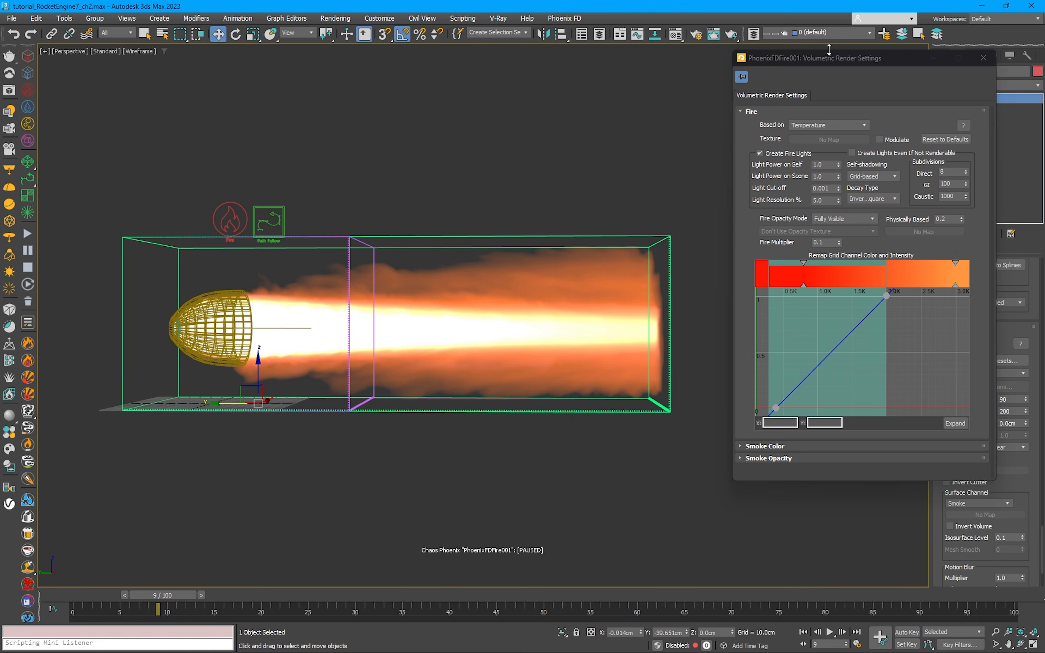
Step: Add two points to the fire intensity curve, at about temperature 1485 with intensity 0.10 and about 1910 with intensity 0.01
left_click_drag(828, 56, 785, 56)
double_click(811, 330)
left_click_drag(811, 330, 811, 391)
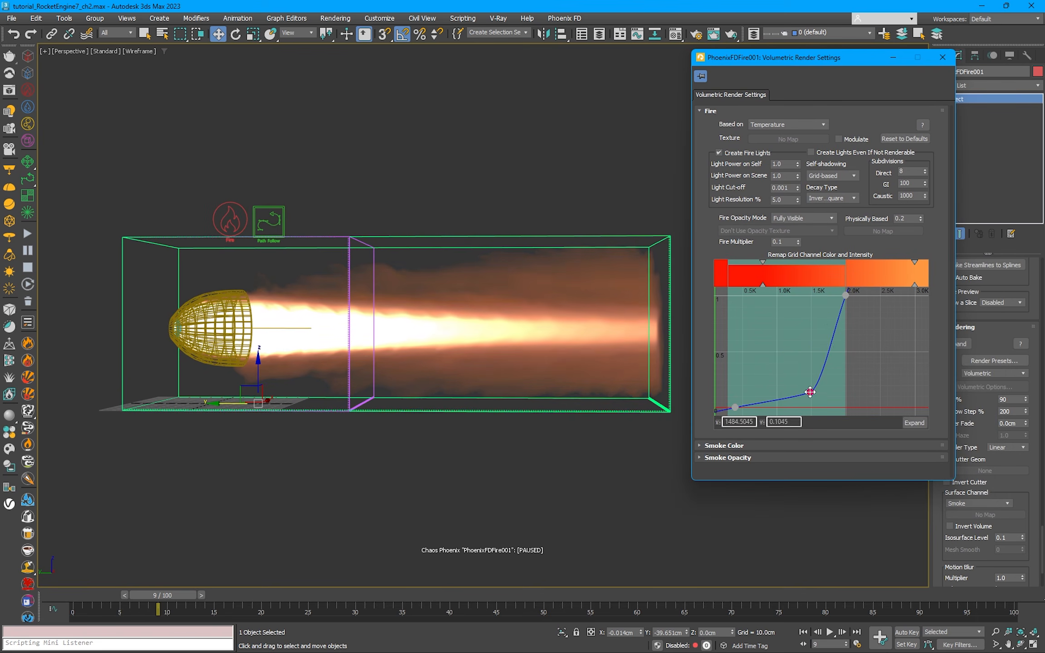
double_click(835, 329)
left_click_drag(835, 328, 839, 406)
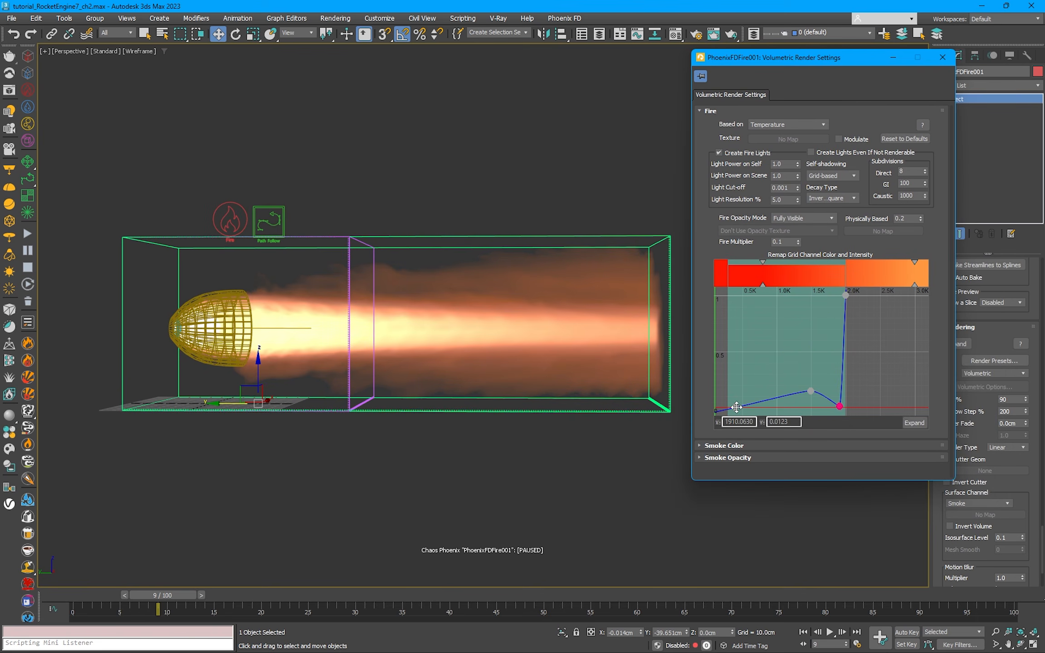
Step: Give the fire curve's first point a tangent handle and reshape the low hump before the curve's steep final rise
right_click(735, 407)
left_click(762, 415)
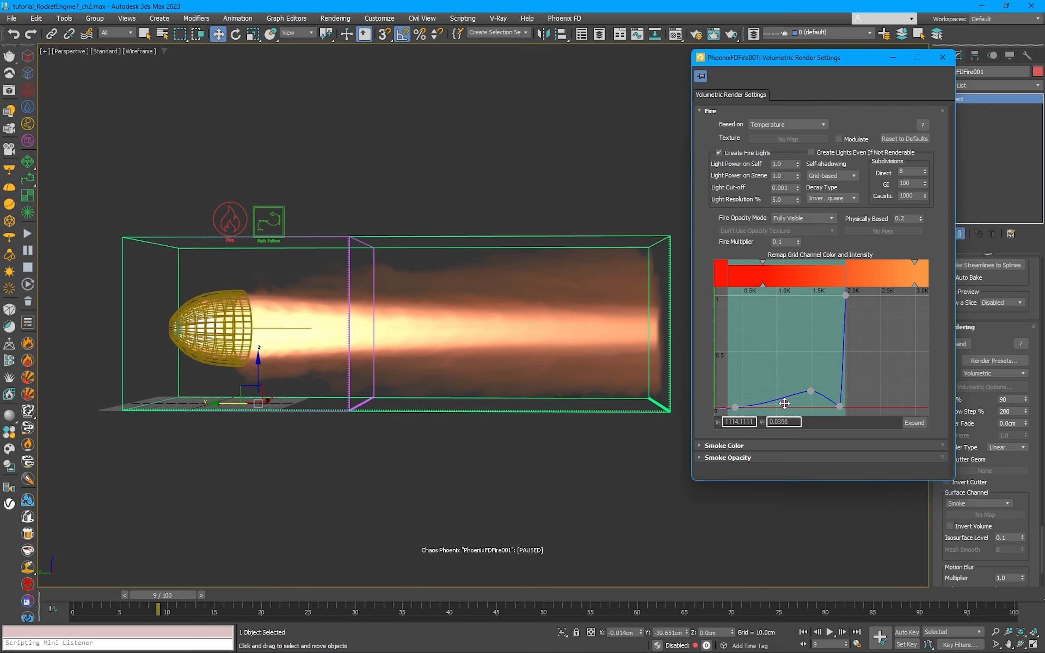
left_click_drag(811, 391, 830, 402)
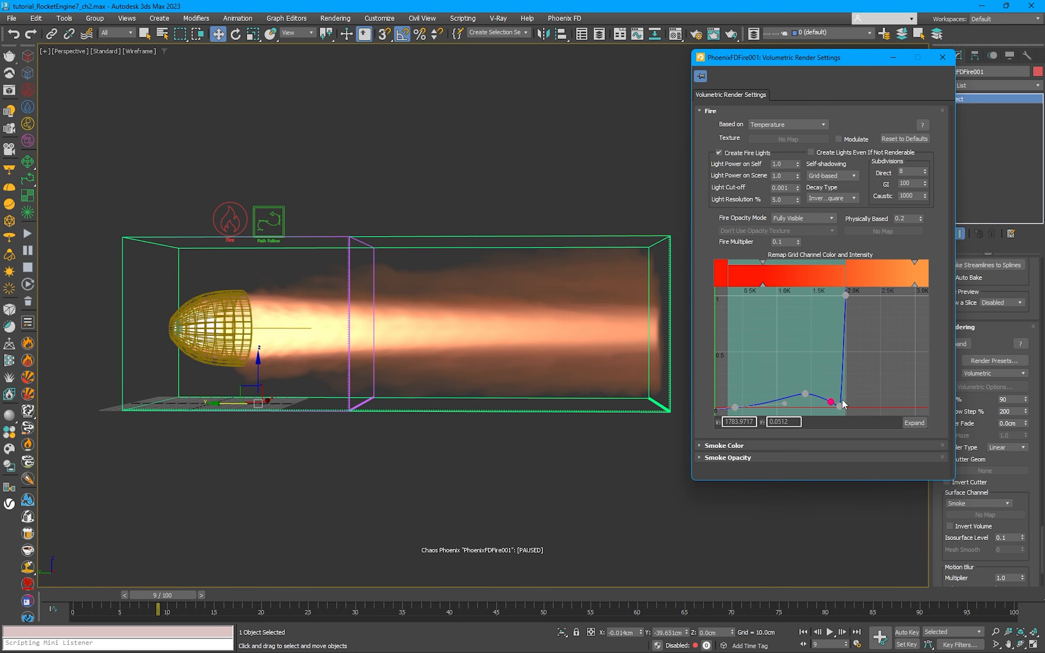
scroll(838, 367, "up", 1)
middle_click_drag(837, 366, 868, 355)
left_click_drag(830, 386, 838, 386)
left_click(808, 398)
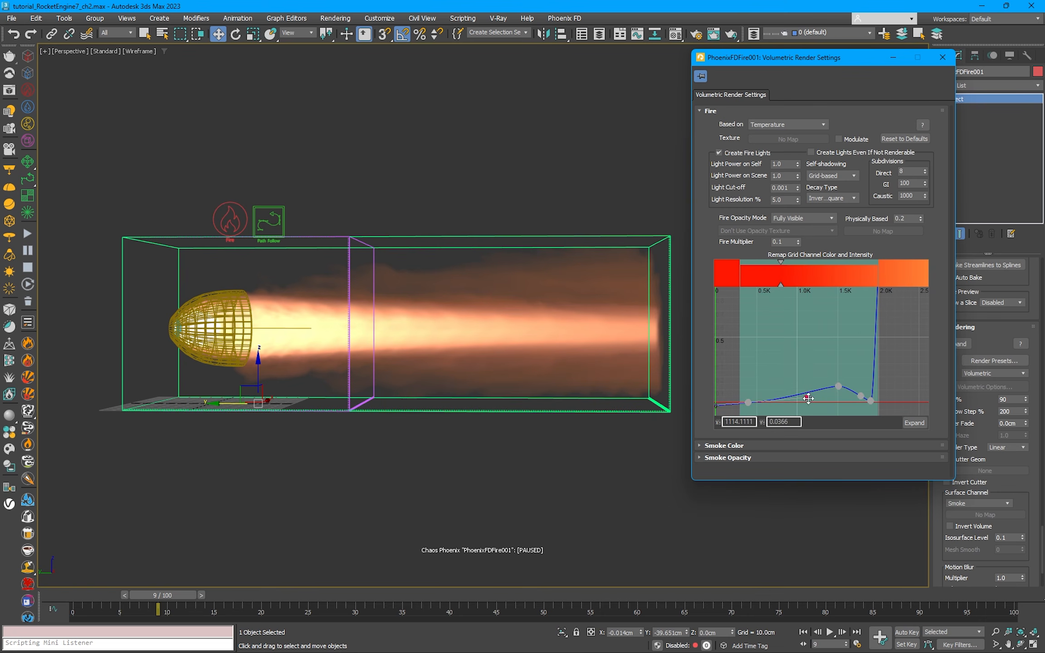
Step: Give the hump's peak point smooth tangent handles and set its intensity to 0.15
right_click(839, 385)
left_click(897, 436)
double_click(782, 422)
type("0.15")
key("Return")
Step: Enlarge the fire curve editor and move the dip point before the final rise to a slightly lower temperature at zero intensity
mouse_move(870, 401)
left_mouse_down()
mouse_move(846, 382)
mouse_move(857, 396)
left_mouse_up()
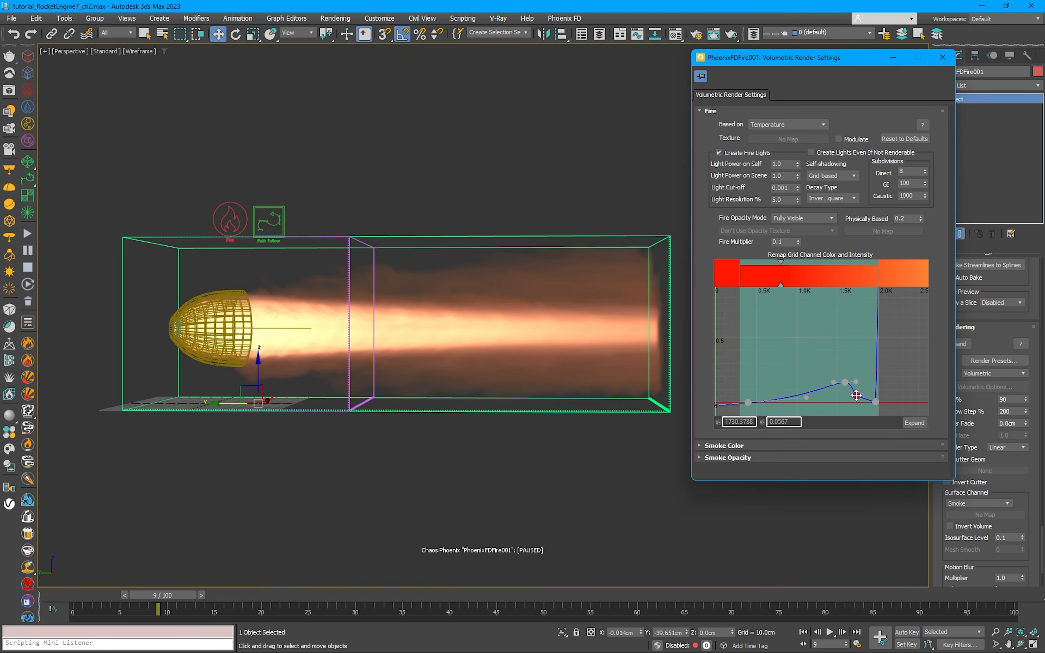
left_click(913, 423)
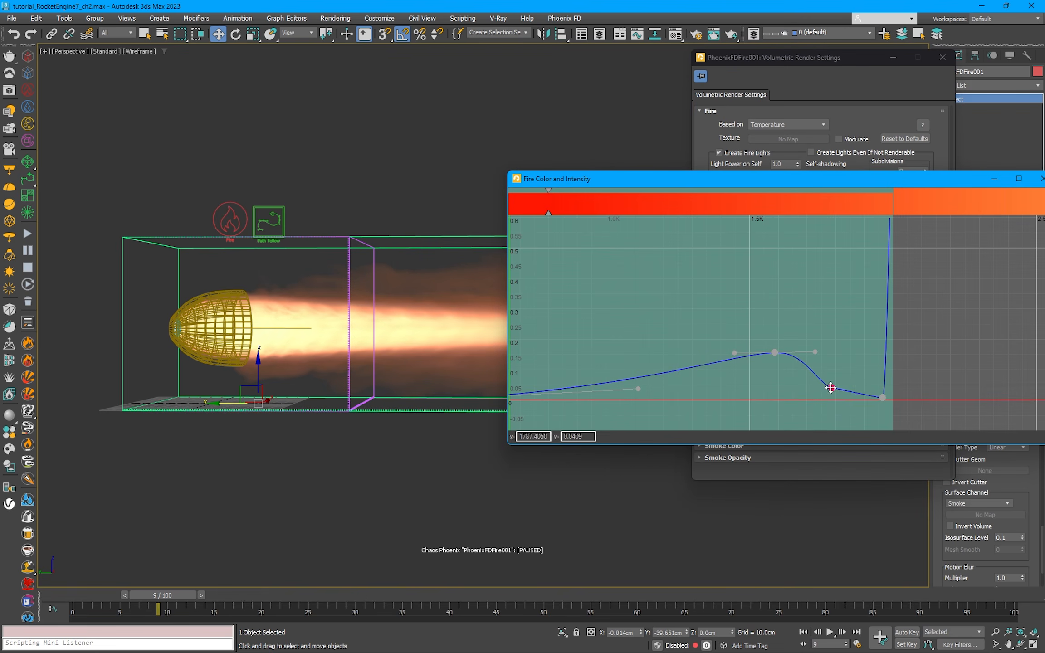
left_click_drag(882, 397, 838, 387)
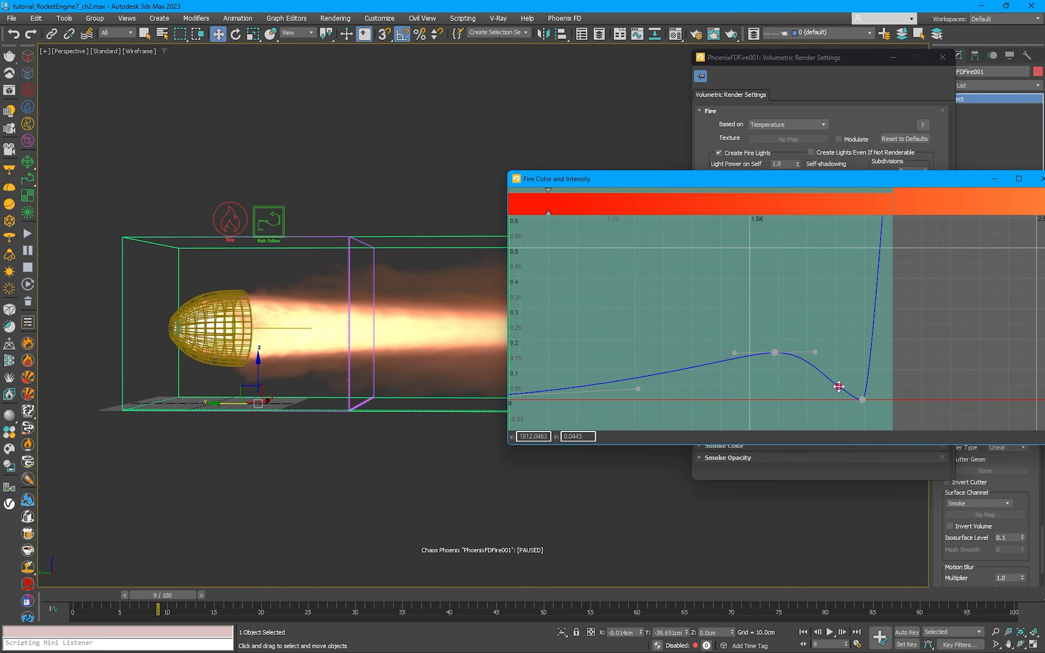
Step: Stretch the first point's tangent handle to about temperature 1344 and intensity 0.05 to reshape the fire curve's rise towards the hump
mouse_move(774, 352)
left_mouse_down()
mouse_move(760, 355)
mouse_move(806, 365)
mouse_move(776, 353)
left_mouse_up()
left_click_drag(638, 388, 724, 385)
left_click_drag(936, 178, 817, 173)
scroll(822, 213, "down", 2)
middle_click_drag(828, 215, 802, 259)
Step: Move the light orange gradient stop to about temperature 2000 and add two orange stops at about 1520 and 1840
left_click_drag(911, 209, 724, 209)
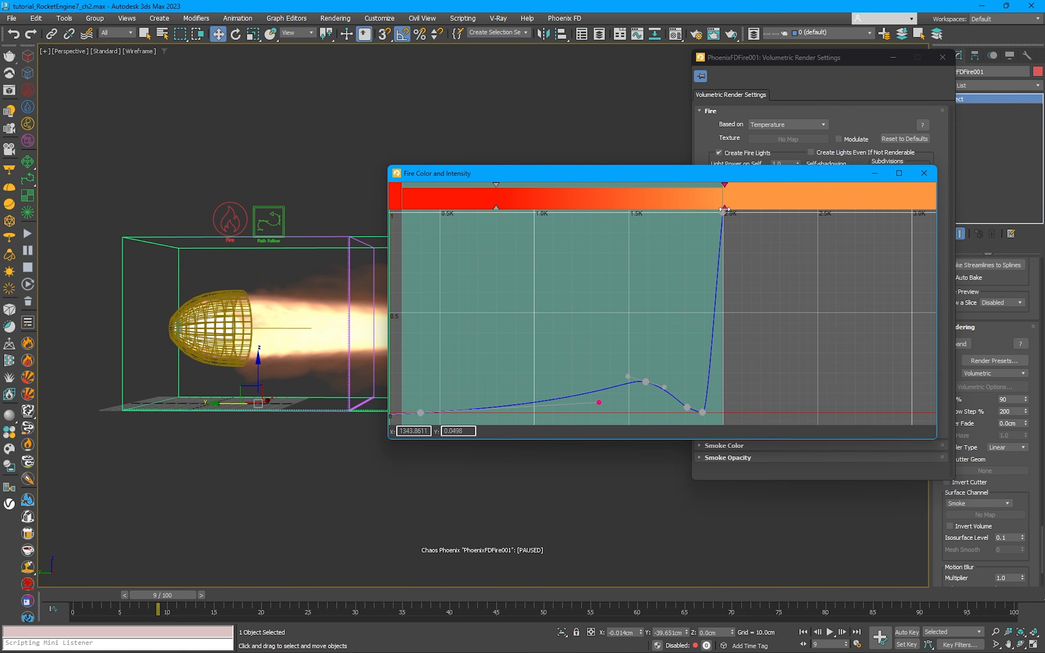
double_click(632, 208)
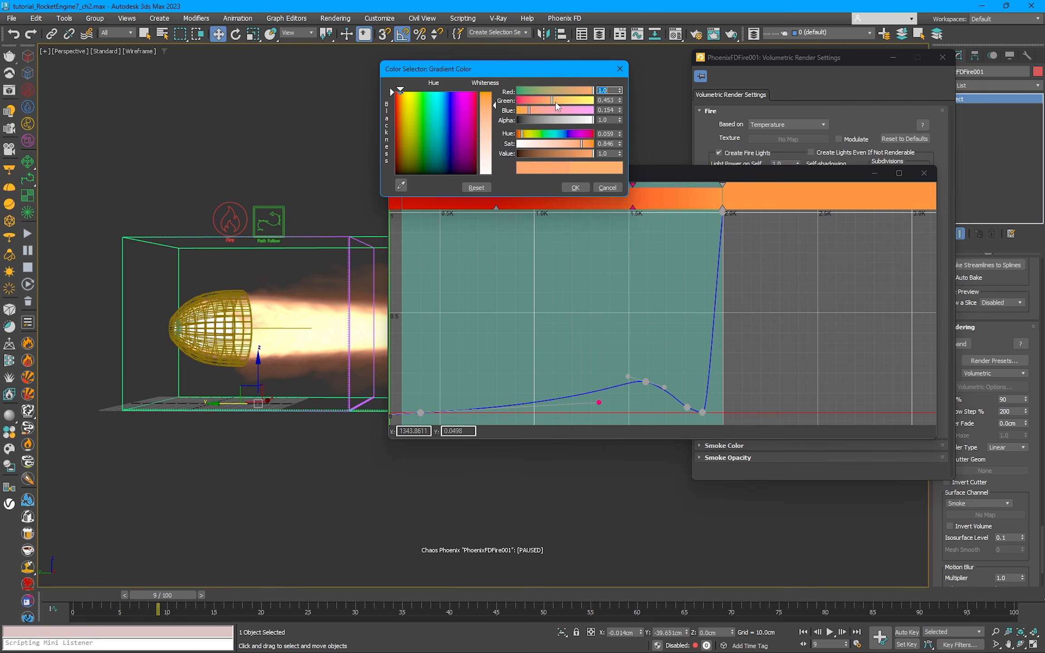
left_click(575, 187)
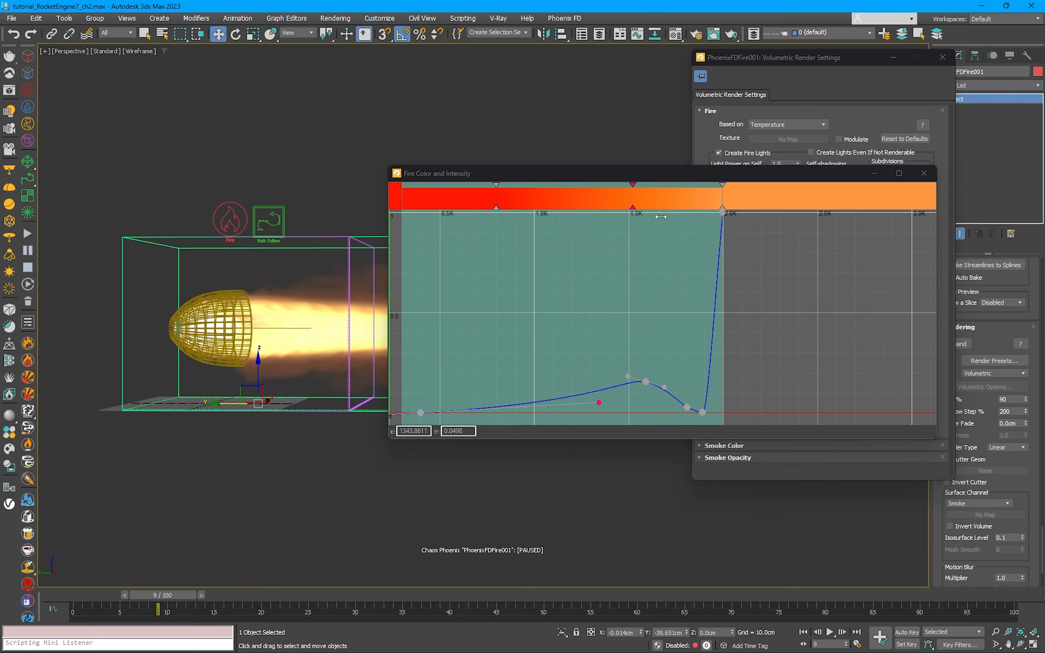
double_click(693, 209)
left_click(574, 187)
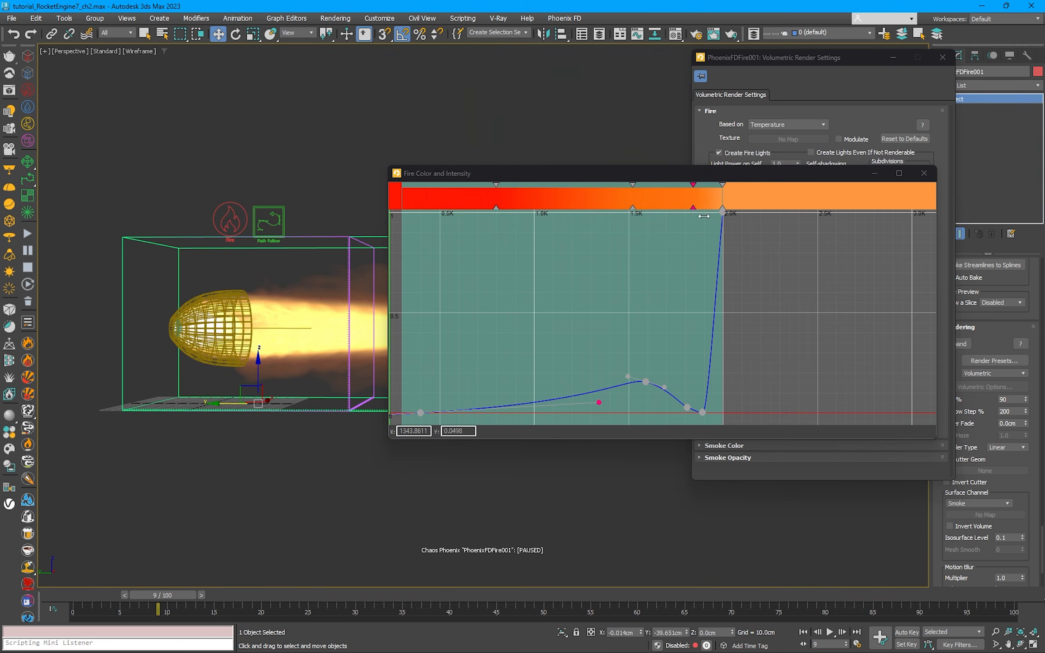
Step: Recolor the fire gradient stop at temperature 2000 to pale yellow with red 1.0, green 0.95 and blue 0.791
double_click(723, 209)
left_click_drag(665, 145, 617, 135)
left_click_drag(651, 69, 593, 61)
left_click_drag(591, 138, 567, 138)
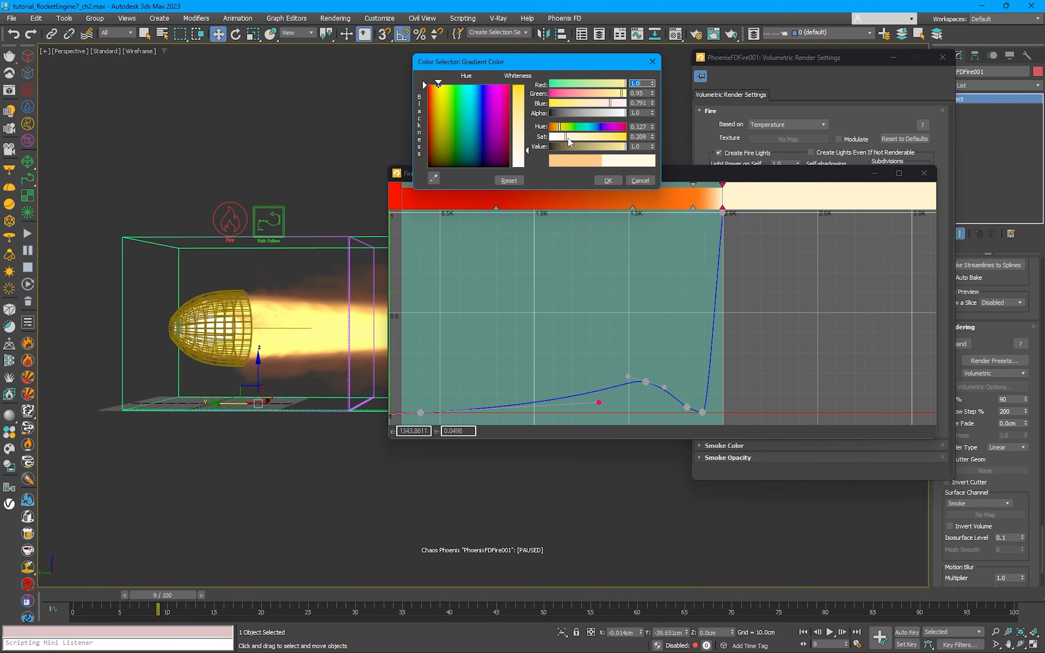
left_click(607, 180)
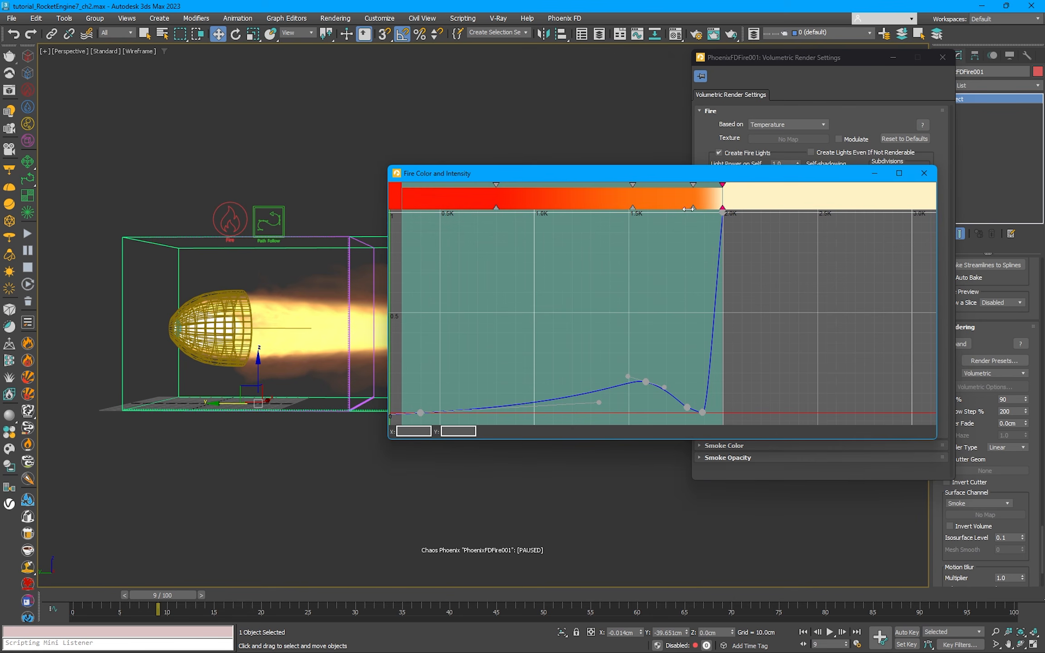
Step: Place the lowest-temperature gradient stop at about 780 and recolor it blue with hue 0.64 and saturation 0.799
left_click_drag(485, 205, 492, 205)
double_click(491, 206)
left_click_drag(451, 145, 445, 145)
mouse_move(448, 134)
left_mouse_down()
mouse_move(424, 135)
mouse_move(436, 147)
left_mouse_up()
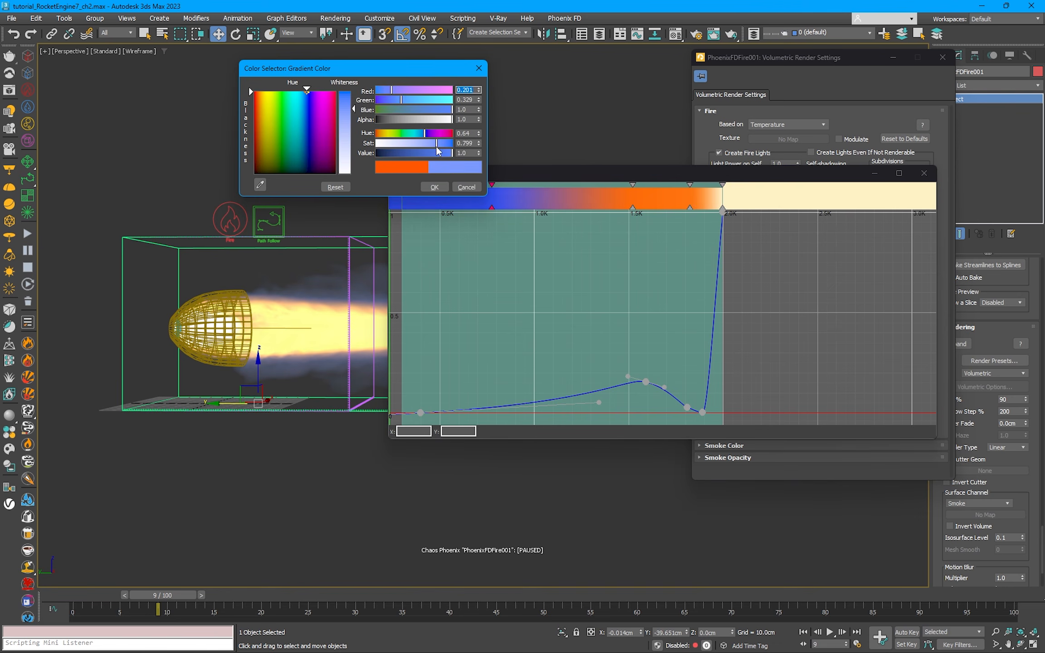
left_click(434, 186)
Step: Move the middle orange gradient stop to about temperature 1350 and lower its green value for a redder orange
left_click_drag(633, 208, 600, 209)
double_click(600, 208)
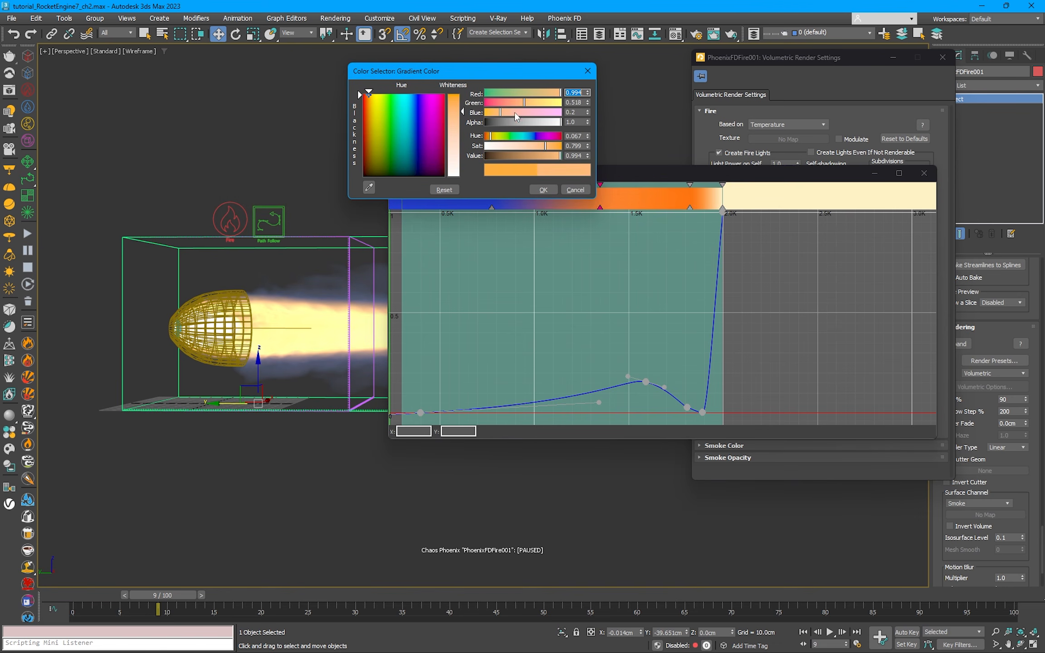
left_click_drag(515, 104, 509, 104)
left_click(545, 191)
Step: Shift the blue stop to about 620 and the red-orange stop to about 1160, shorten the first curve point's handle, and close the enlarged editor
left_click_drag(567, 172, 681, 164)
left_click_drag(606, 199, 579, 201)
left_click_drag(713, 200, 678, 199)
left_click_drag(588, 199, 563, 200)
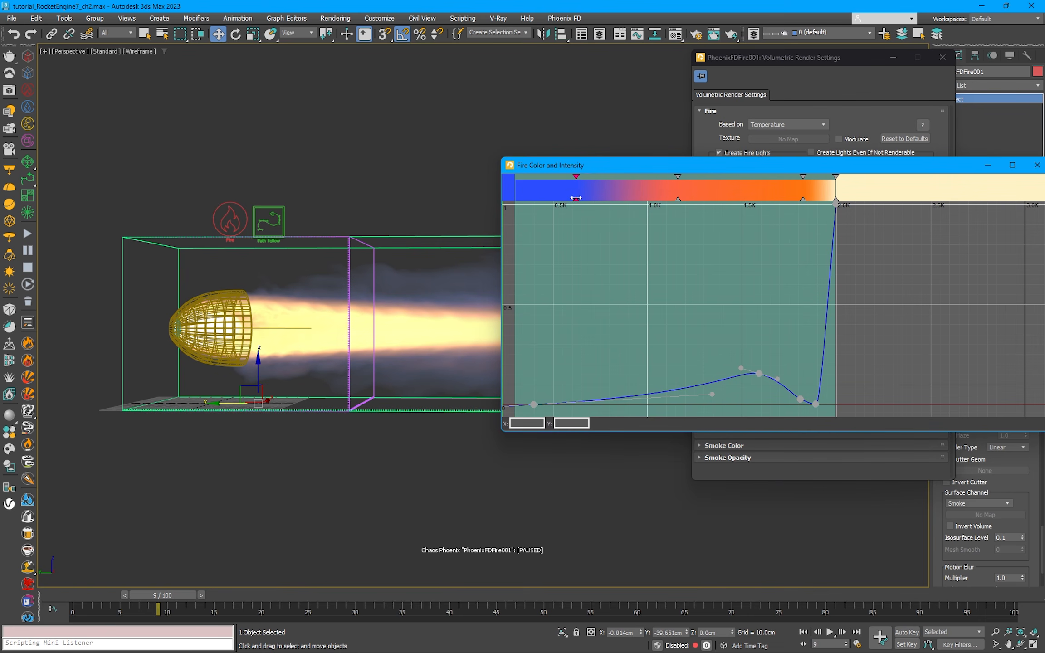
left_click_drag(711, 394, 644, 403)
left_click(918, 161)
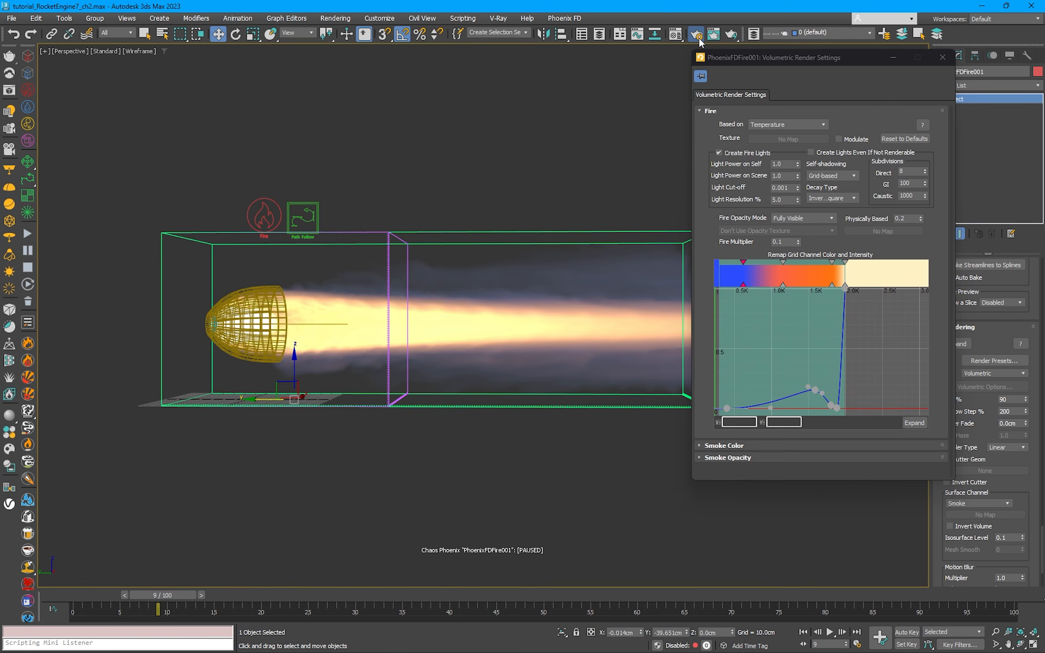
Step: Switch the V-Ray image sampler to Bucket with max subdivs 8 and noise threshold 0.02
left_click(697, 35)
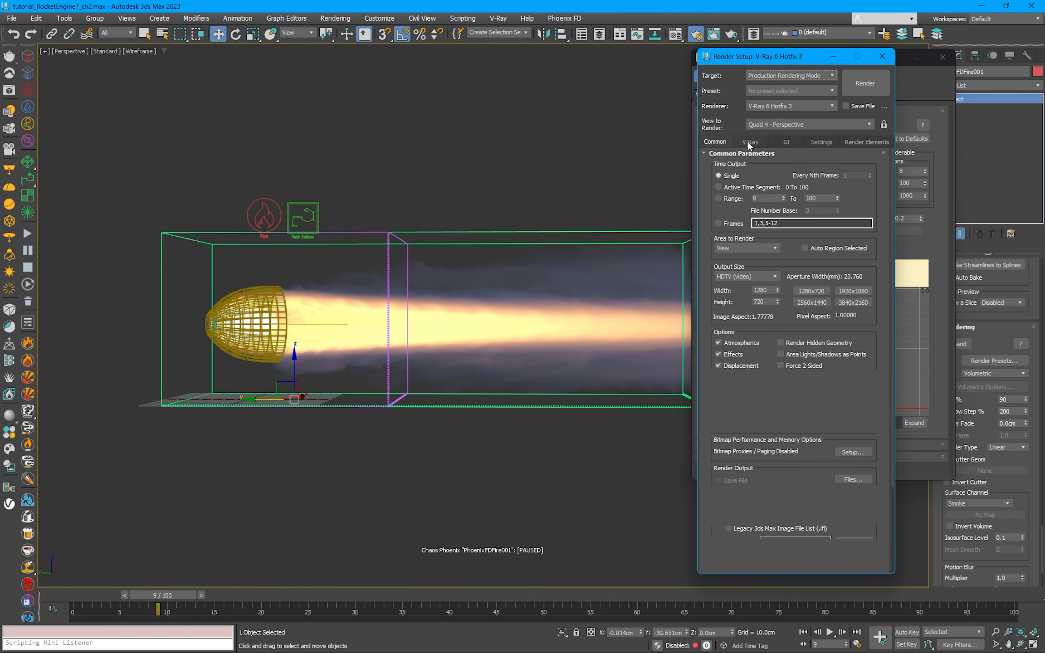
scroll(733, 391, "down", 3)
left_click(759, 347)
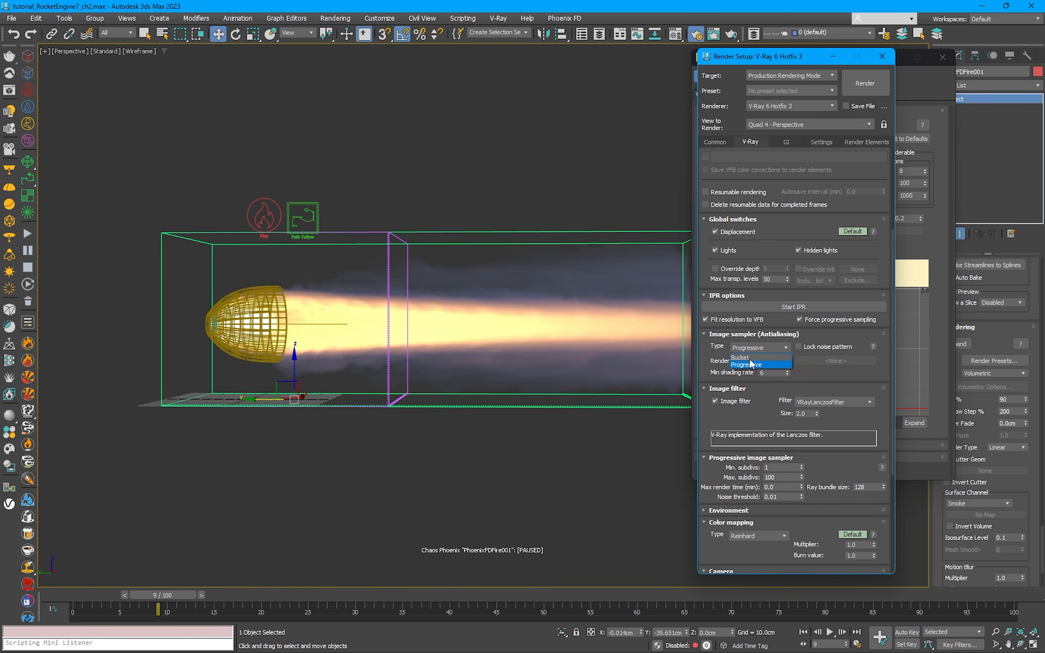
left_click(756, 356)
type("8")
left_click(785, 490)
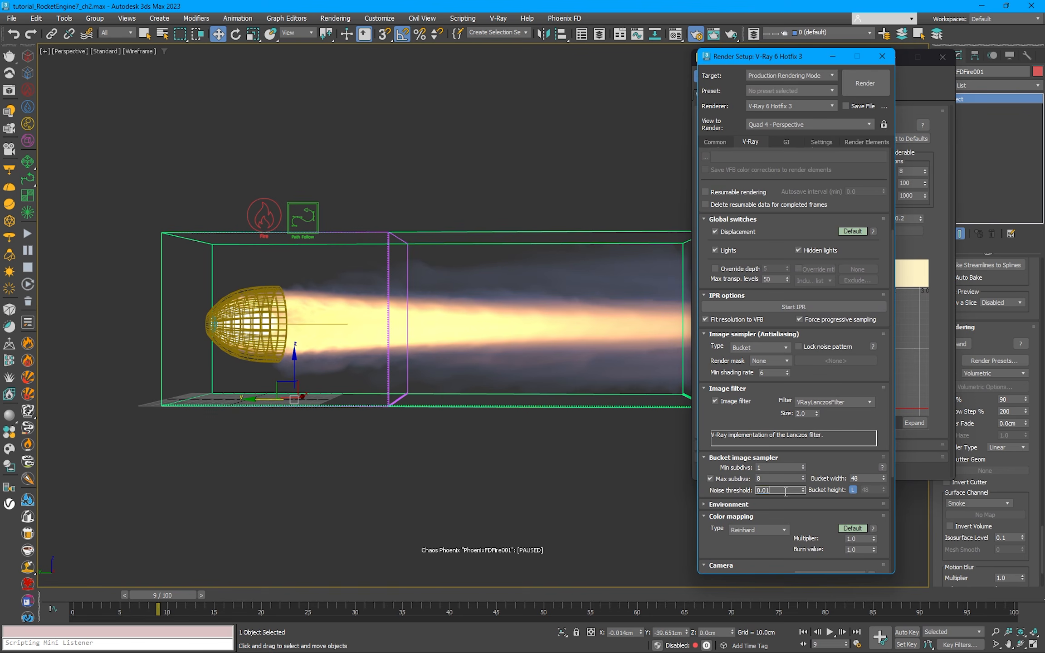
Step: Render the perspective view and close the render setup
left_click(867, 85)
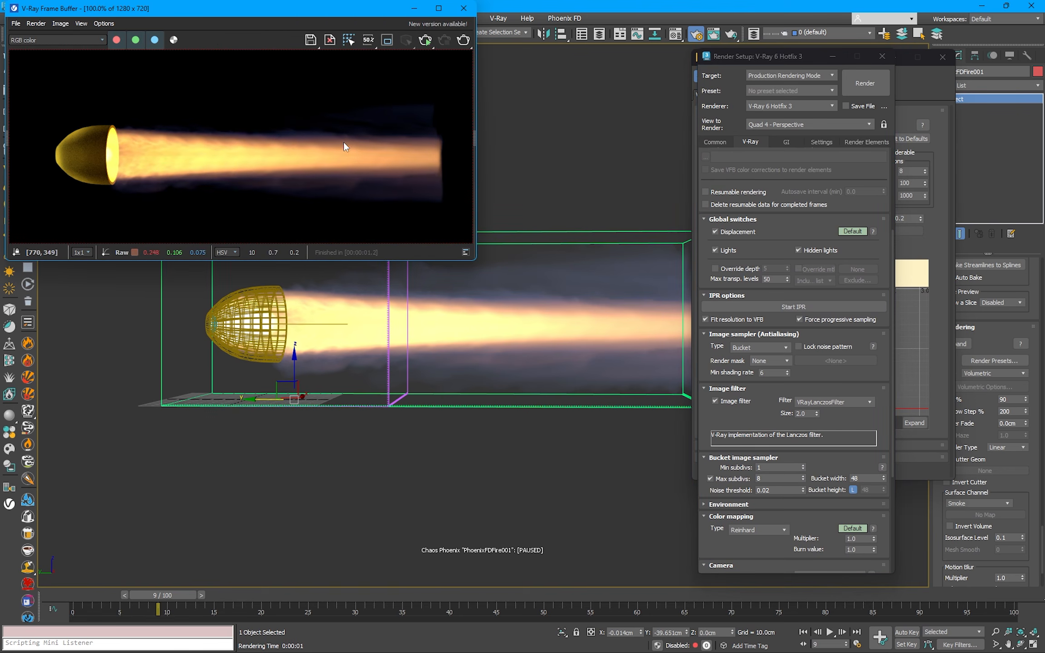
scroll(128, 152, "down", 1)
left_click(882, 56)
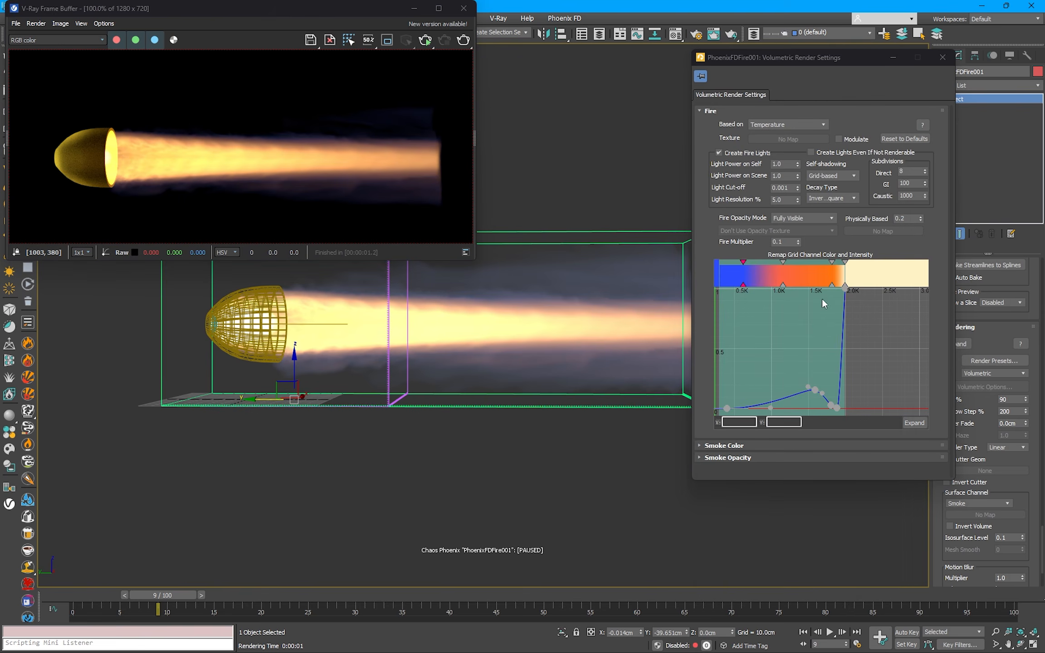
Step: Enlarge the fire curve editor, adjust the hump's falling tangent and move the low point behind it to about temperature 1805 at intensity 0.05
left_click(915, 423)
left_click_drag(384, 153, 519, 83)
scroll(704, 369, "up", 3)
mouse_move(738, 353)
left_mouse_down()
mouse_move(737, 339)
mouse_move(707, 353)
mouse_move(658, 352)
mouse_move(726, 352)
left_mouse_up()
mouse_move(768, 384)
left_mouse_down()
mouse_move(739, 390)
mouse_move(798, 395)
mouse_move(749, 389)
mouse_move(765, 377)
left_mouse_up()
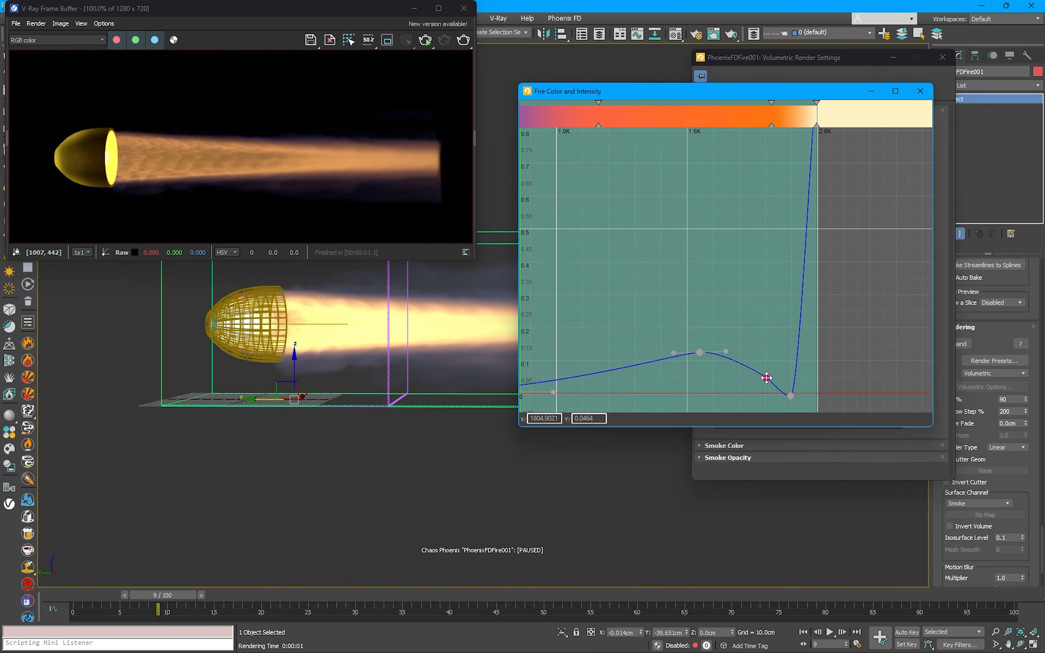
Step: Lower the hump's peak to about intensity 0.07 and stretch the first point's tangent handle to about temperature 1308 near zero intensity
left_click_drag(700, 354, 745, 372)
scroll(657, 338, "down", 1)
middle_click_drag(656, 340, 755, 343)
left_click_drag(674, 384, 747, 384)
Step: Render the frame again and close the frame buffer, the curve editor and the volumetric render settings
left_click(462, 40)
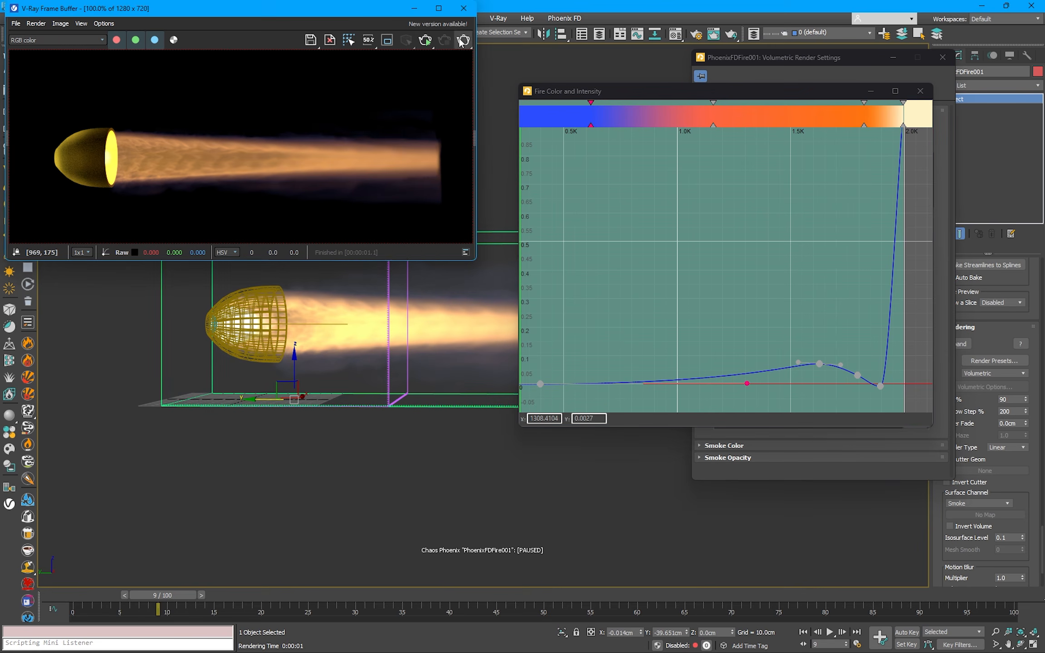
left_click(463, 8)
left_click(920, 92)
left_click(943, 57)
Step: Select the Path Follow force and set its Influence to 0.65 for the running simulation
left_click(794, 150)
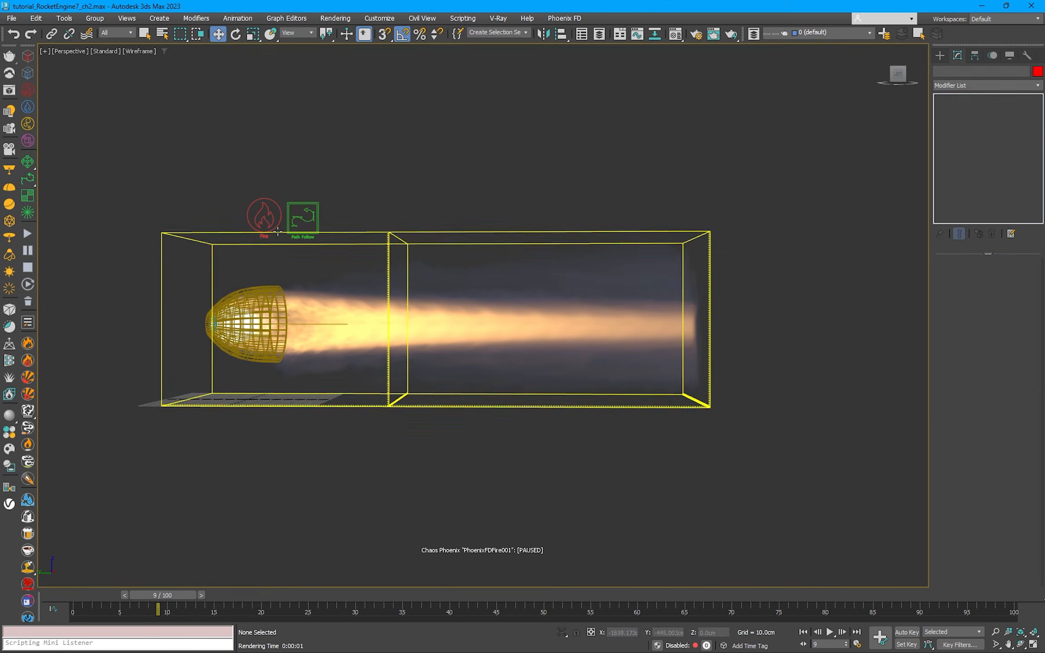
left_click(312, 211)
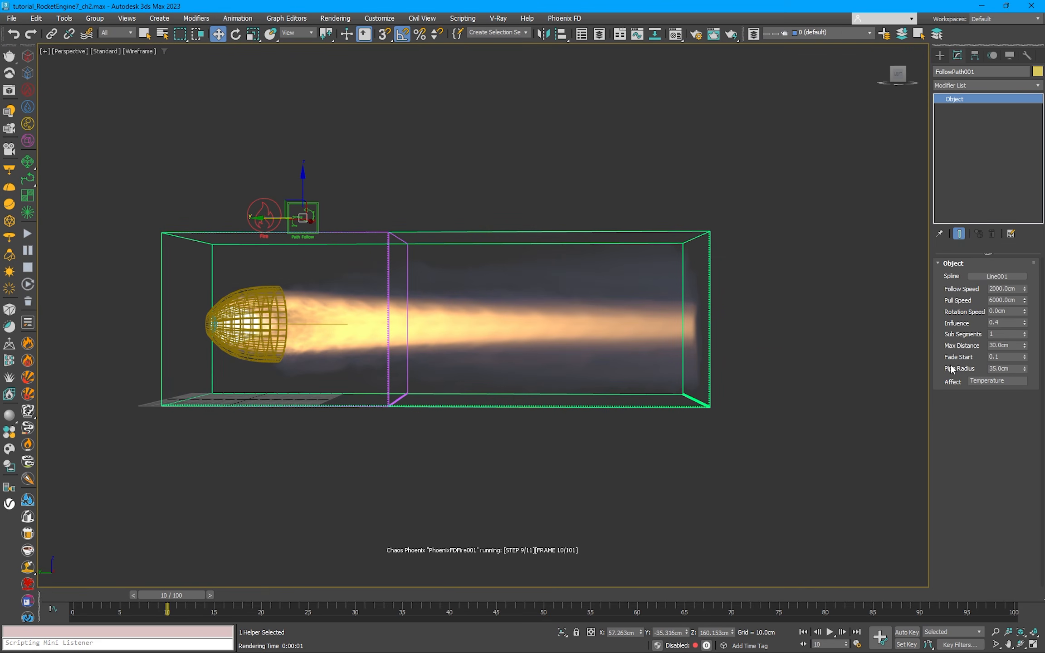
double_click(1014, 322)
type("0.65")
key("Return")
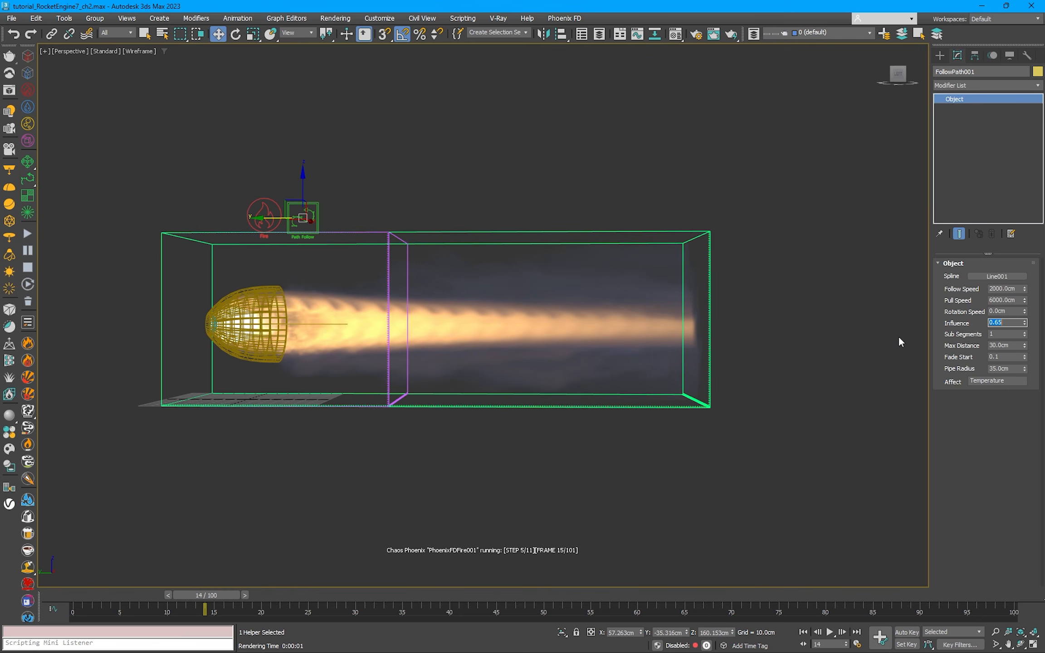
Step: Raise the Path Follow Influence to 0.85
left_click_drag(998, 324, 993, 324)
type("85")
key("Return")
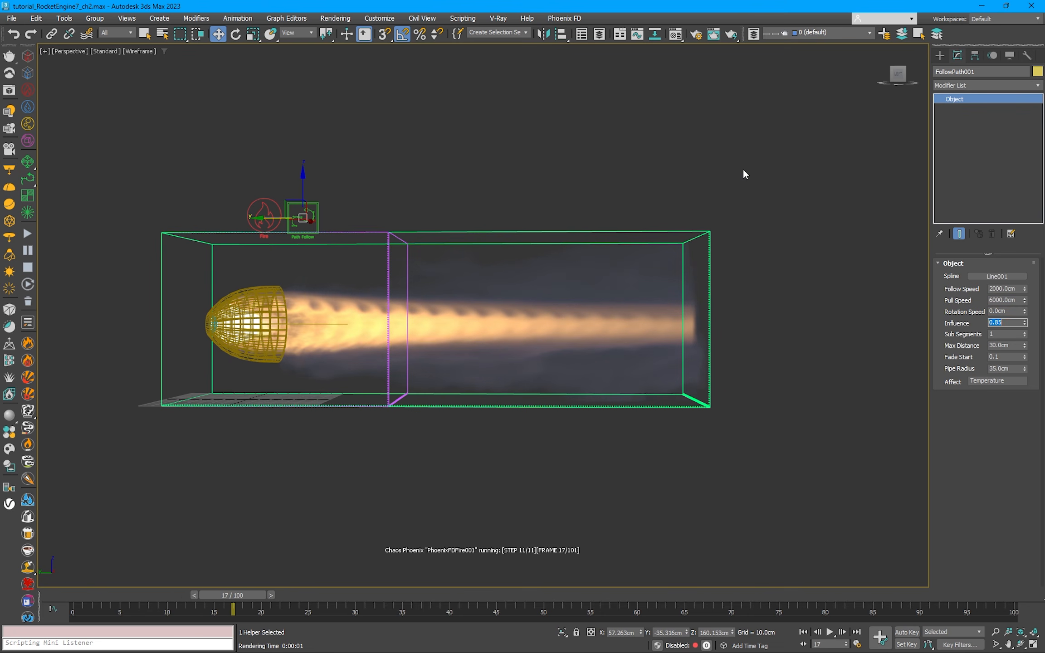
middle_click_drag(513, 345, 520, 343, "alt")
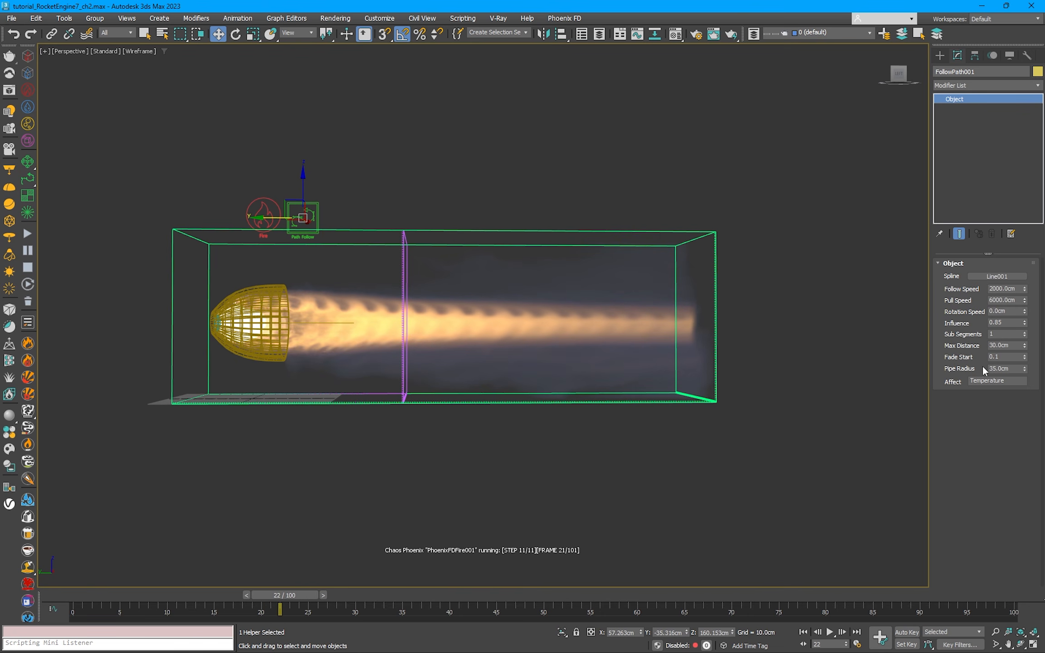
Step: Try a Path Follow Max Distance of 25 cm, then set it back to 30 cm
double_click(991, 346)
type("25")
key("Return")
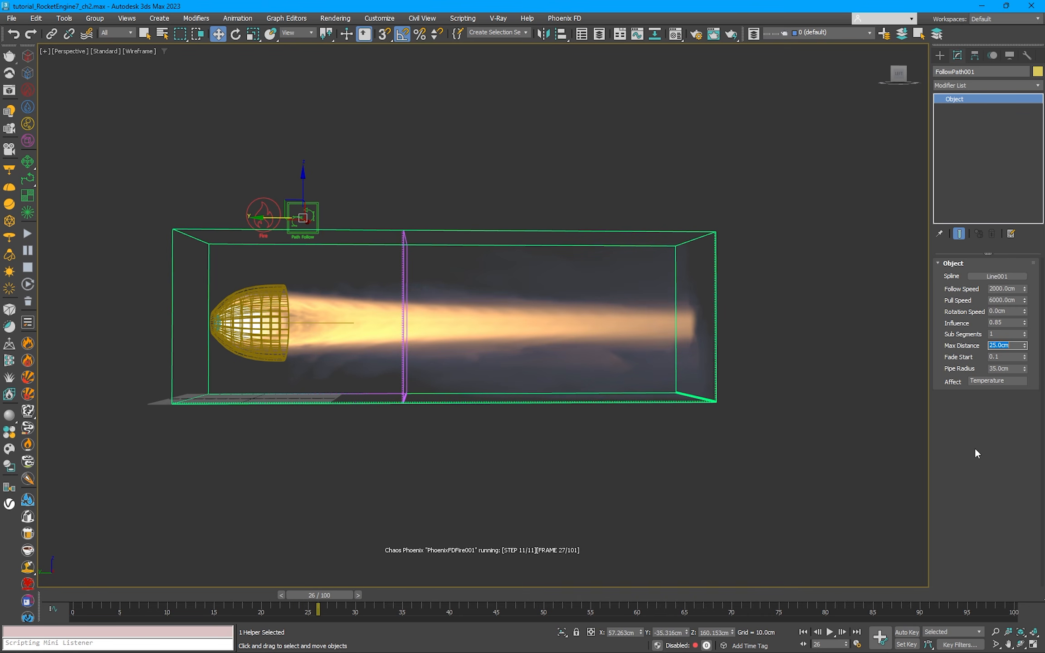
type("30")
key("Return")
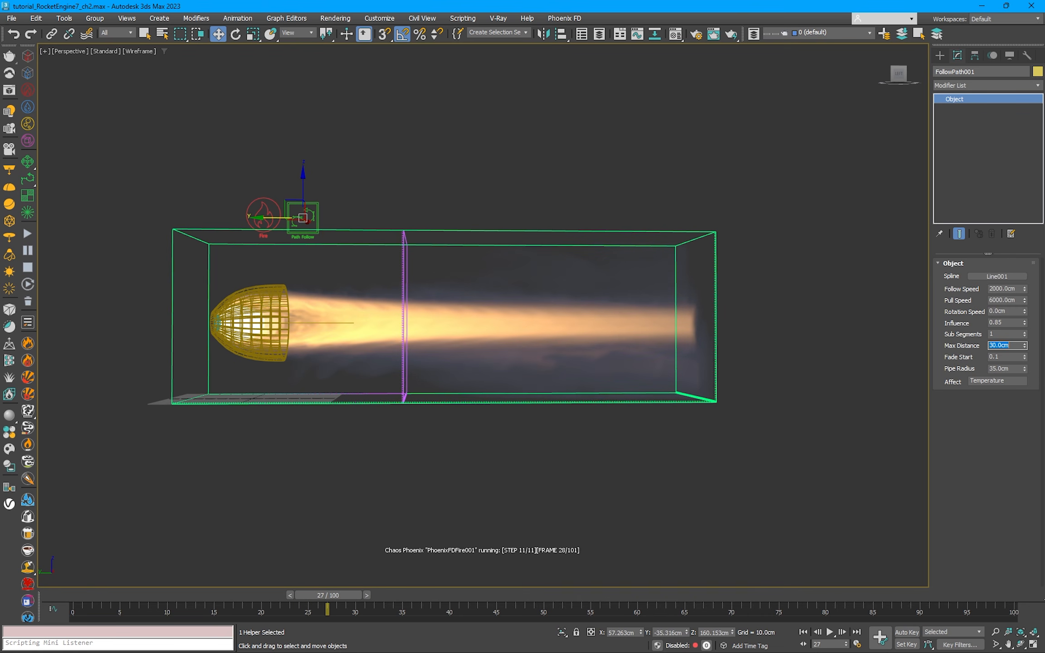
Step: Increase the Path Follow Max Distance to 35 cm and then to 40 cm
type("35")
key("Return")
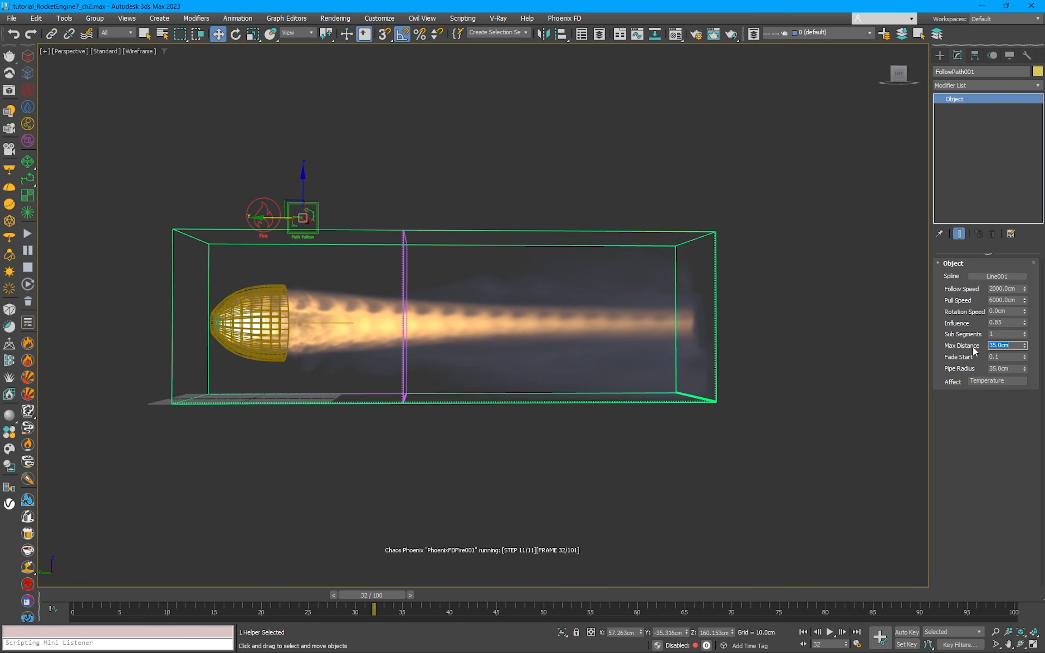
type("40")
key("Return")
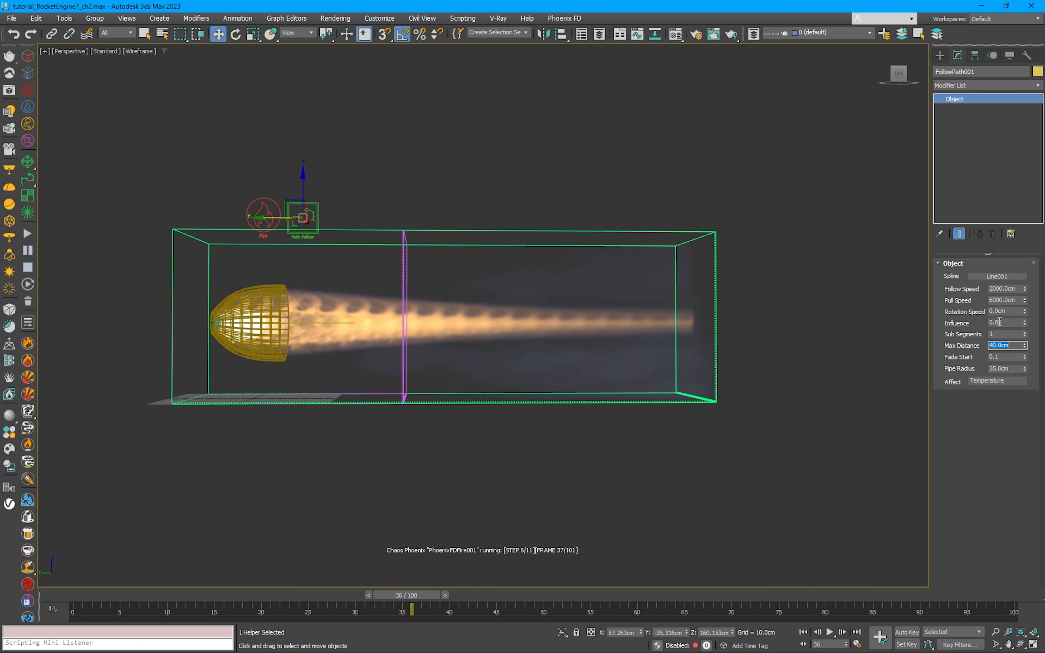
Step: Reduce the Path Follow Influence to 0.7 and then to 0.55
double_click(999, 323)
type("0.7")
key("Return")
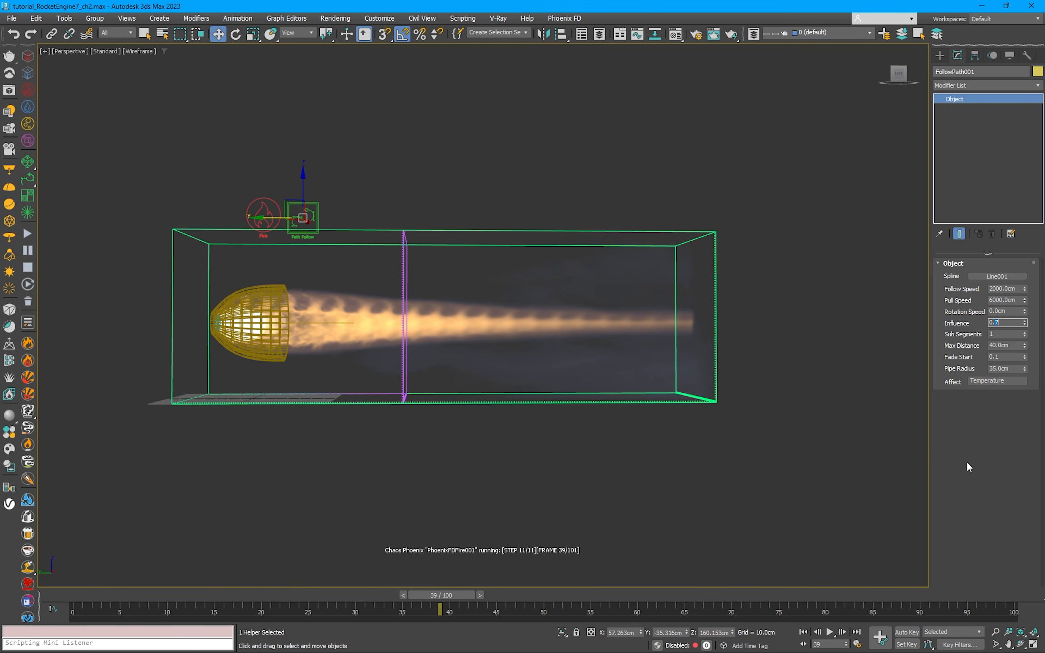
type("0.55")
key("Return")
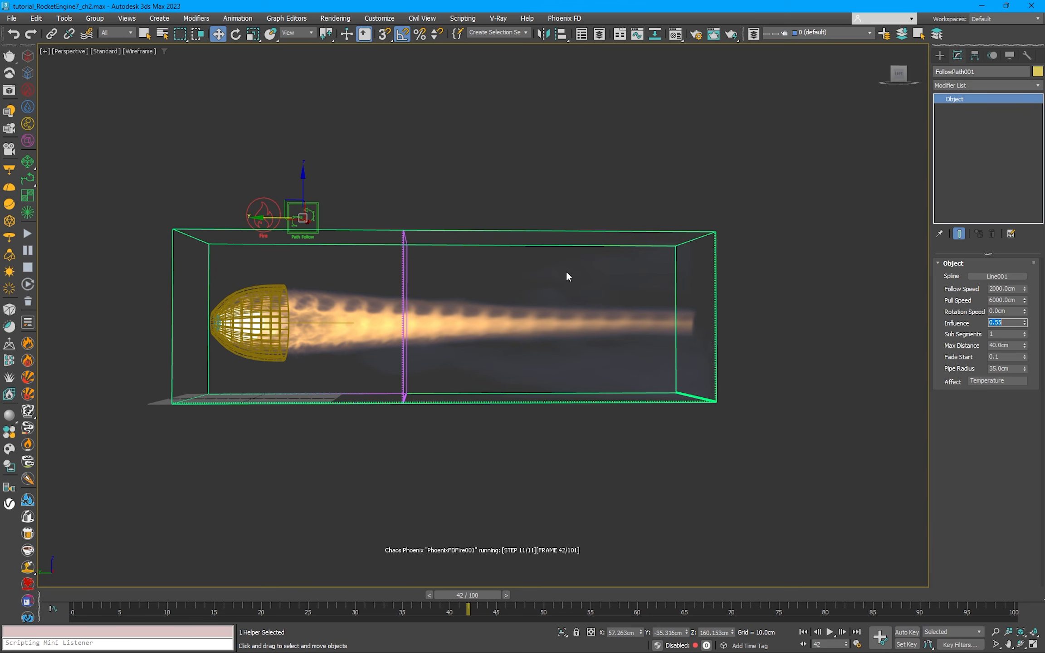
Step: Set the fire source's Outgoing Velocity to 2000 cm
left_click(265, 213)
left_click_drag(1002, 401, 990, 401)
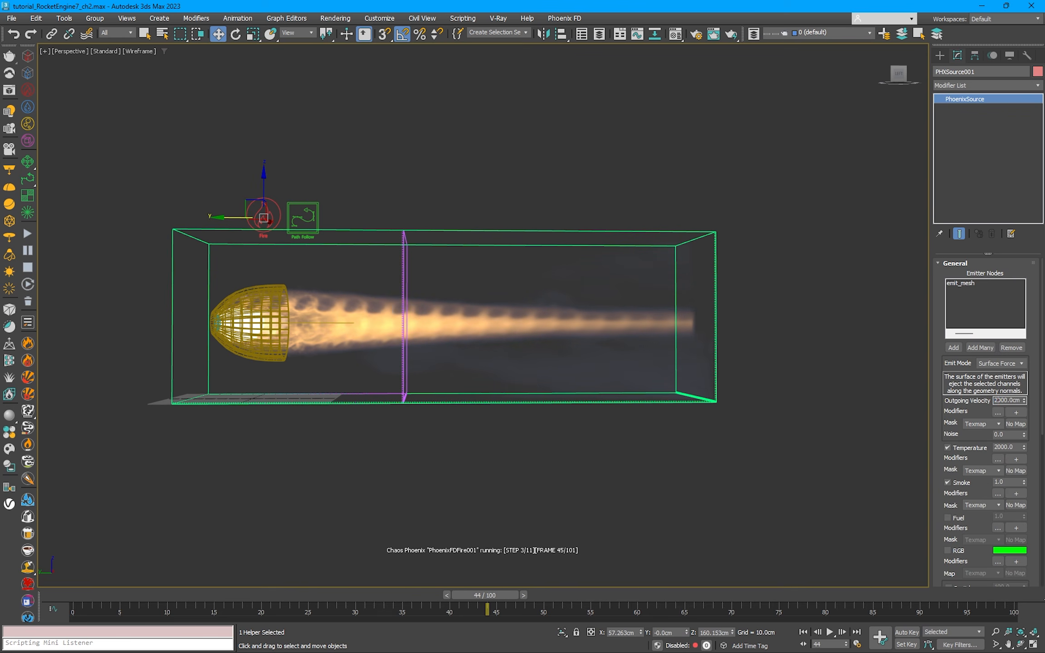
type("20")
key("Return")
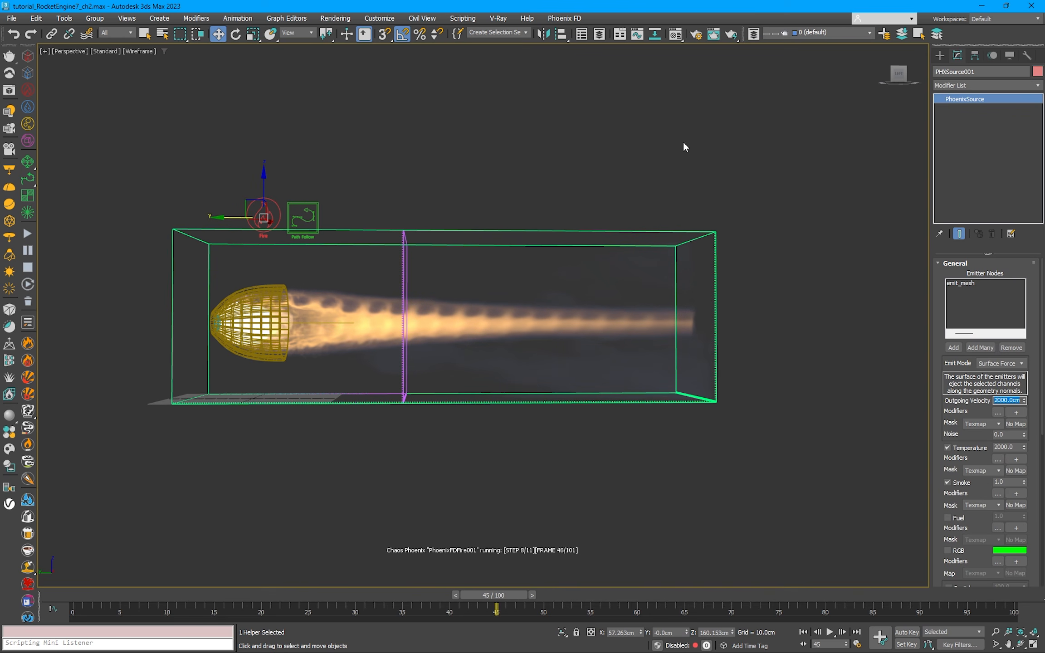
Step: Select the fire simulator, pause the simulation and open its volumetric render settings
left_click(433, 245)
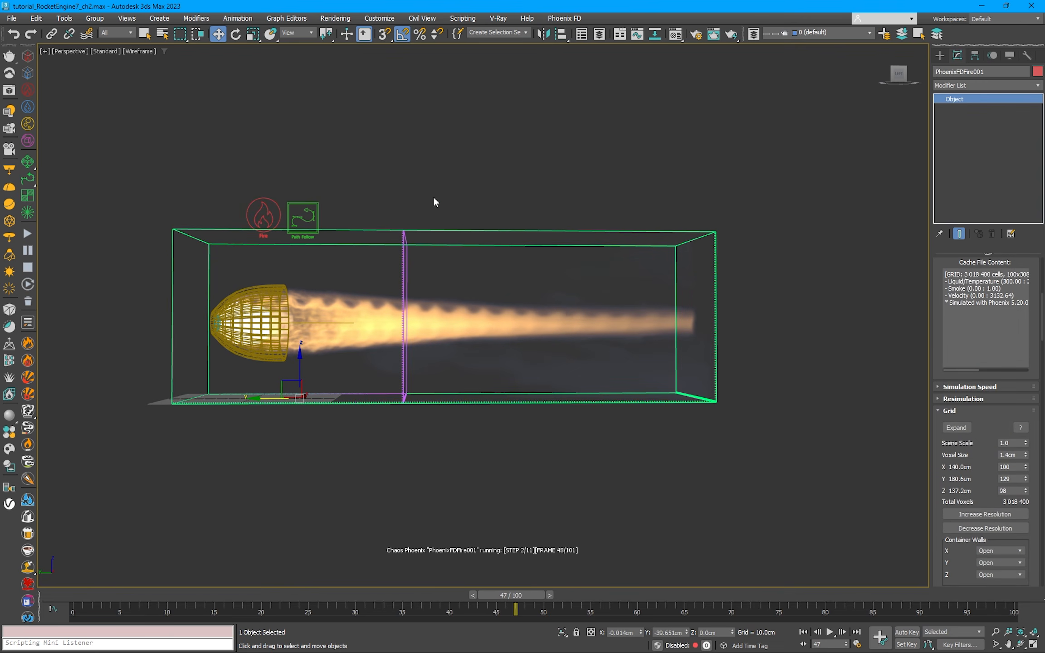
left_click(27, 250)
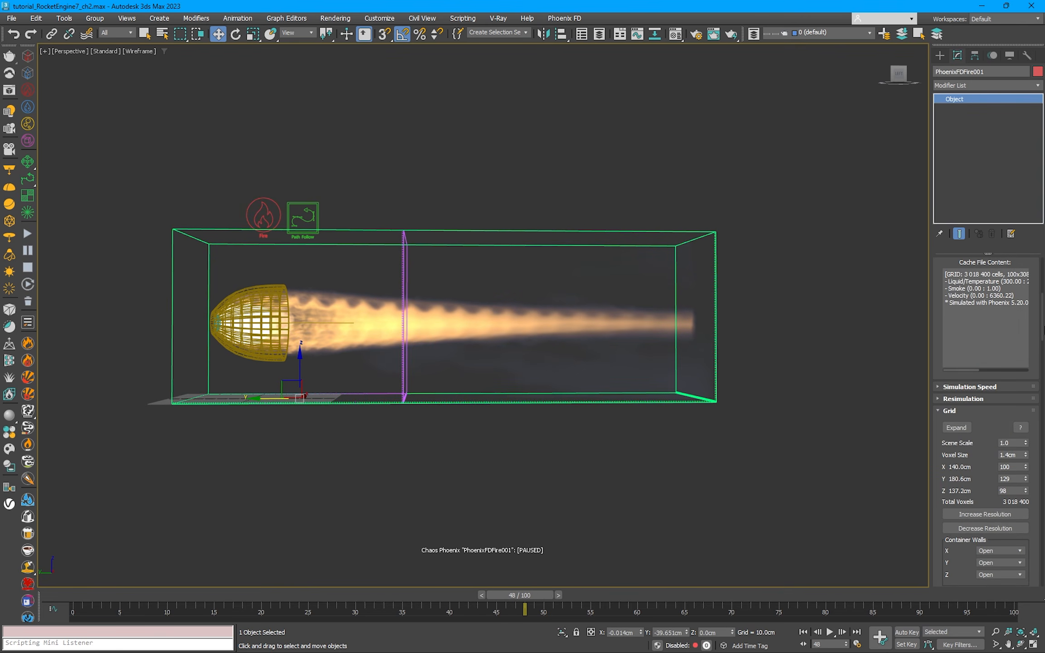
left_click_drag(1041, 313, 1041, 524)
scroll(1042, 523, "down", 5)
left_click(985, 350)
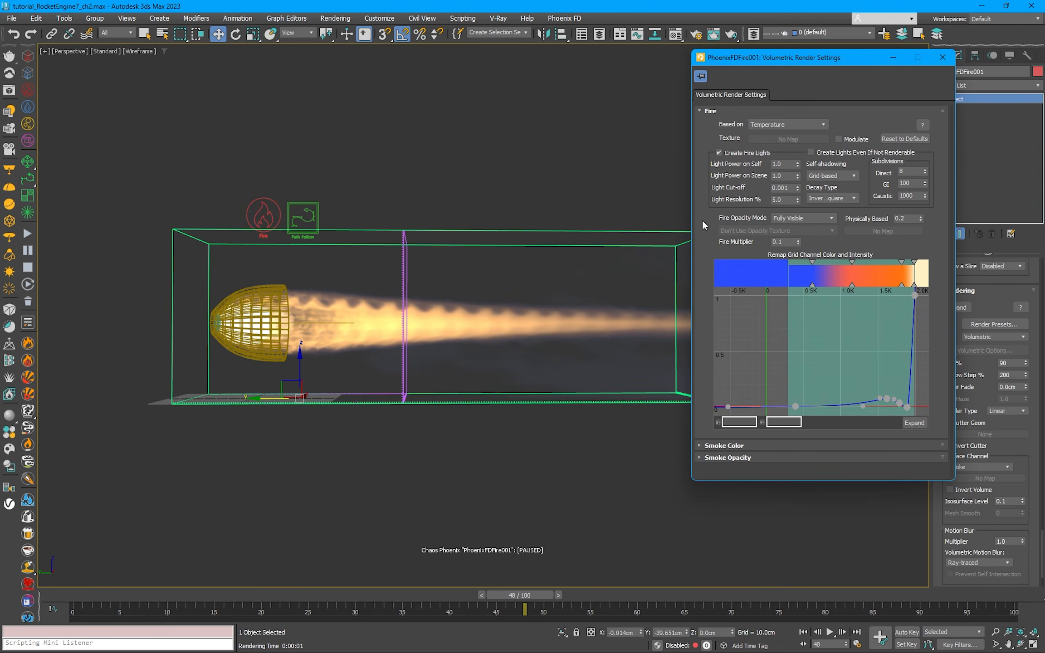
Step: In the enlarged fire curve, move the hump's peak to about temperature 1500 at intensity 0.15 and the low point after it to about 1777 at 0.015
left_click(908, 430)
scroll(923, 389, "up", 2)
left_click_drag(817, 379, 825, 391)
left_click_drag(849, 399, 867, 395)
mouse_move(825, 391)
left_mouse_down()
mouse_move(851, 390)
mouse_move(838, 393)
left_mouse_up()
left_click_drag(763, 357, 723, 312)
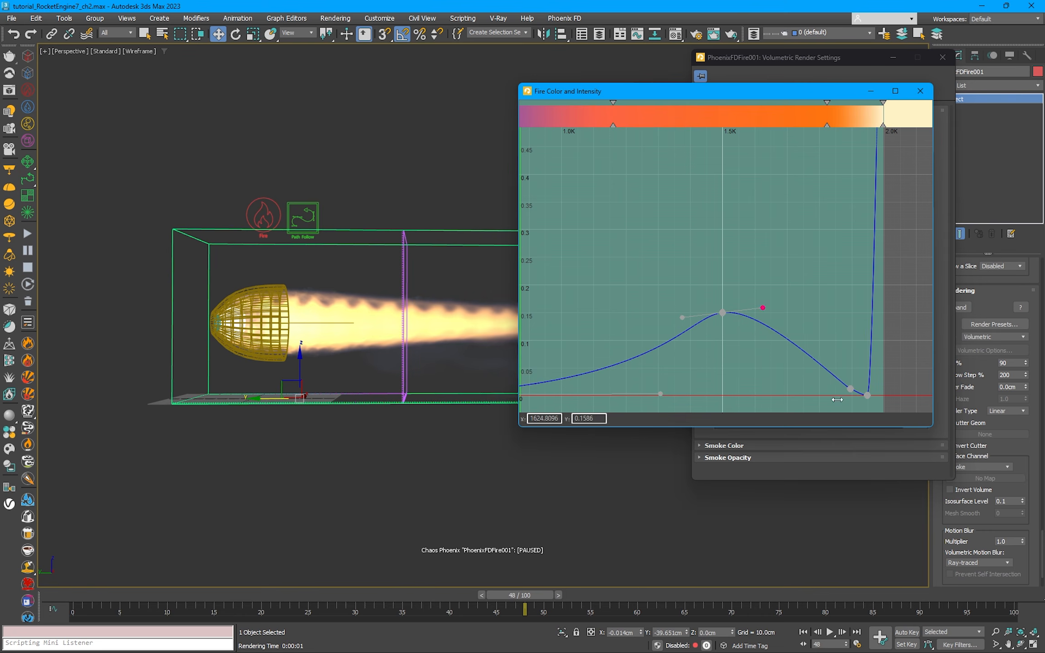
left_click_drag(850, 389, 810, 387)
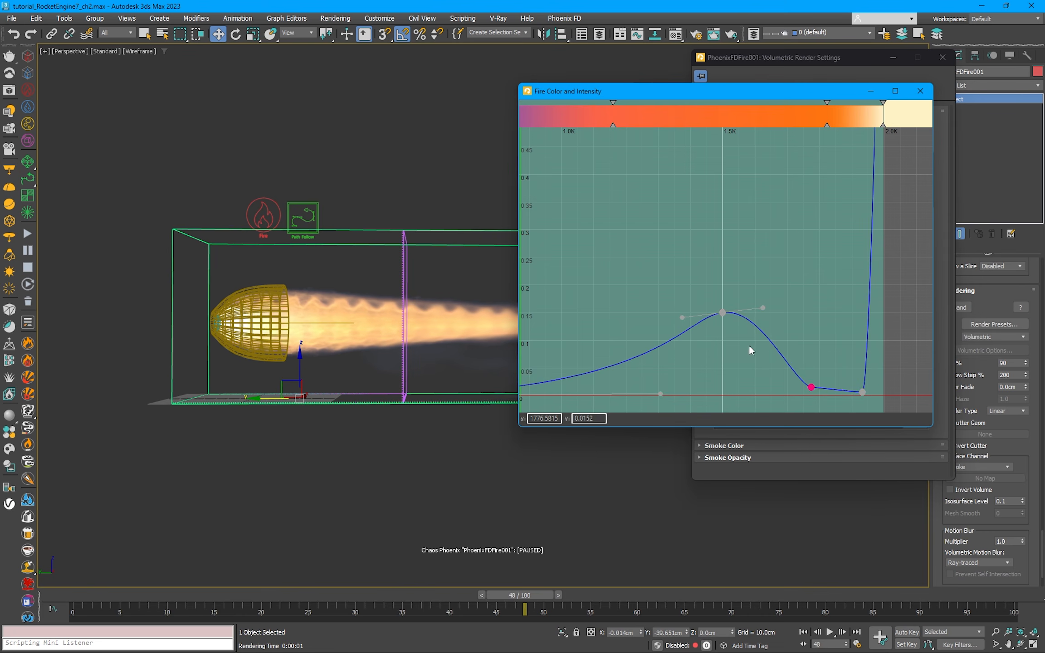
scroll(749, 354, "down", 4)
left_click_drag(737, 353, 682, 388)
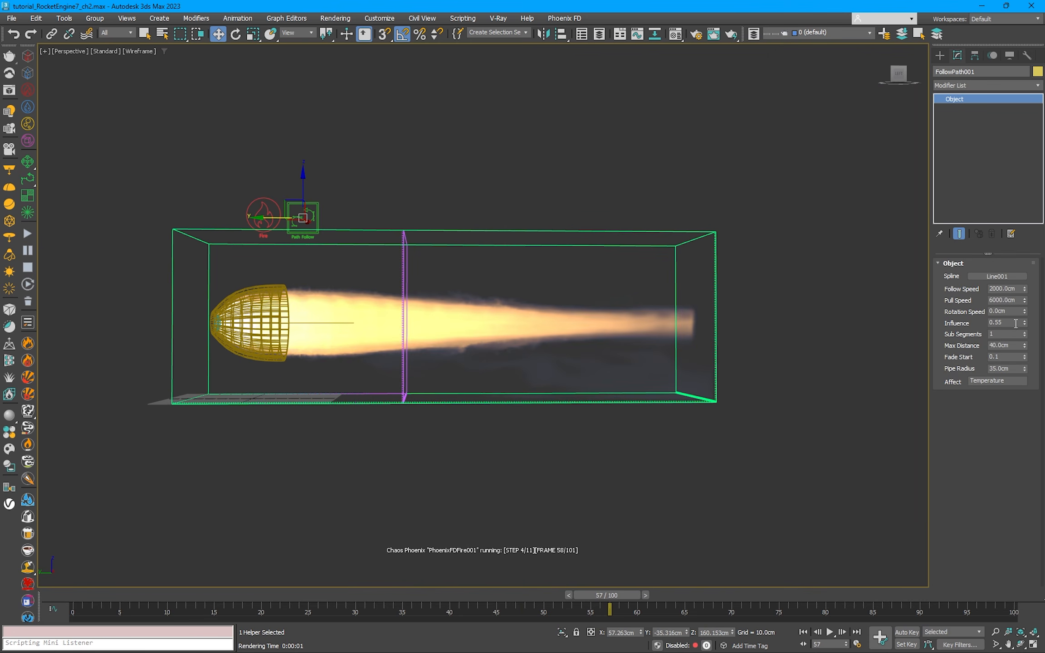
Step: Raise the Path Follow Influence to 1.0 and its Fade Start to 0.2 and then 0.5
double_click(1015, 323)
type("1.0")
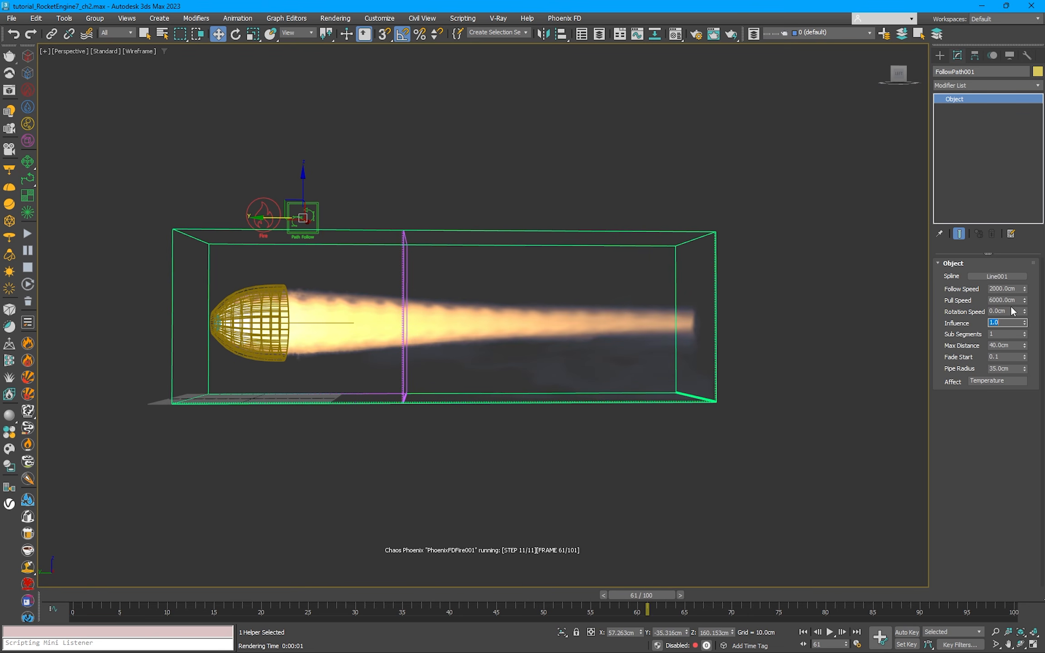
left_click(1002, 356)
type("0.2")
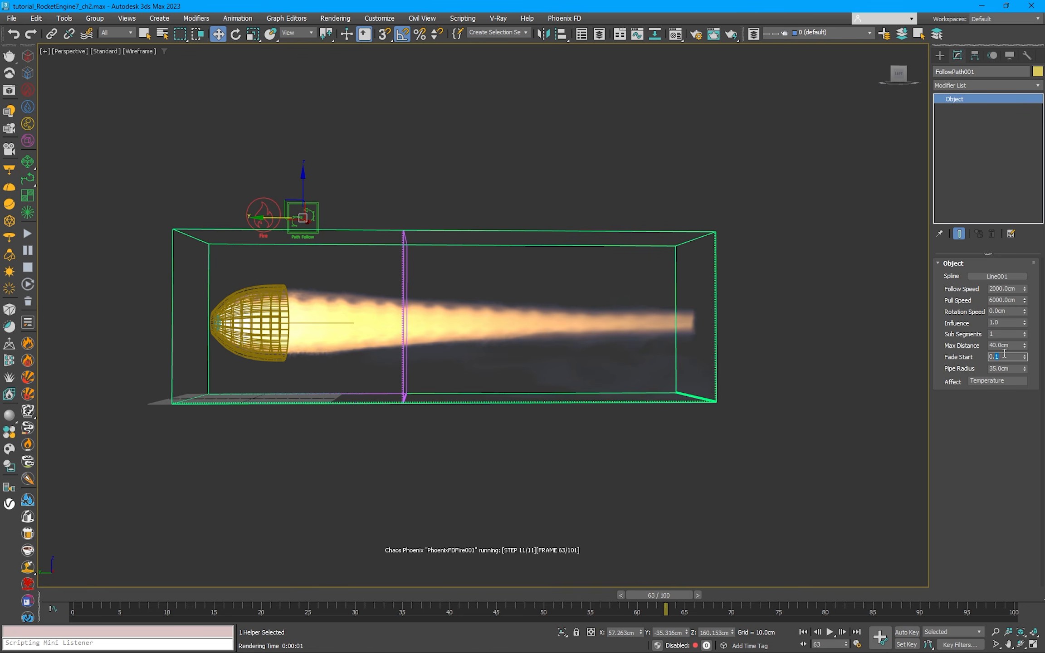
key("Return")
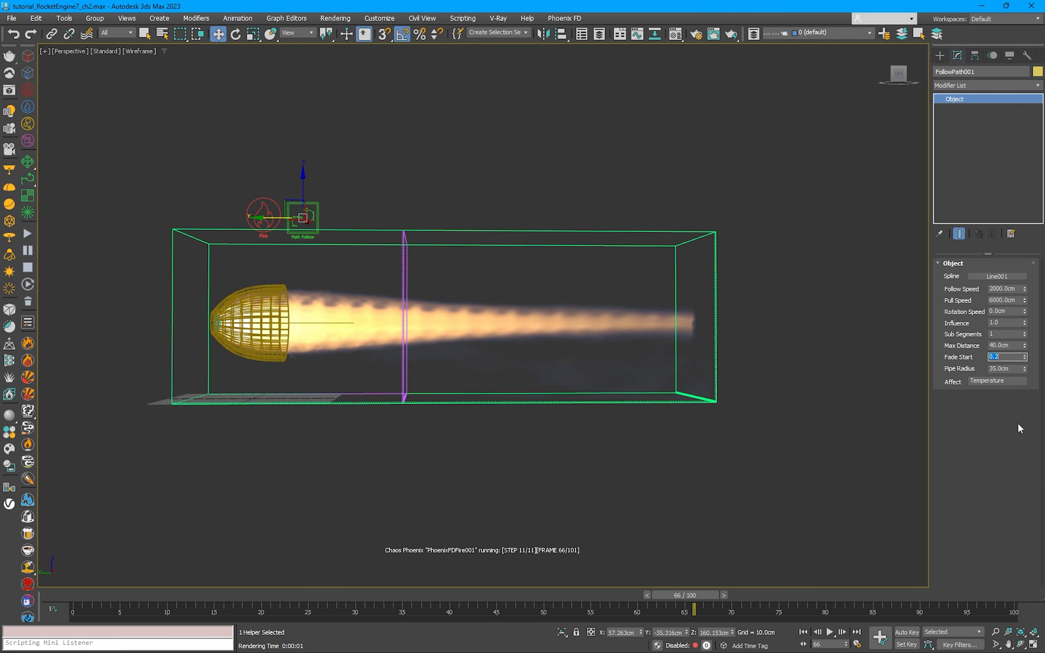
type("0.5")
key("Return")
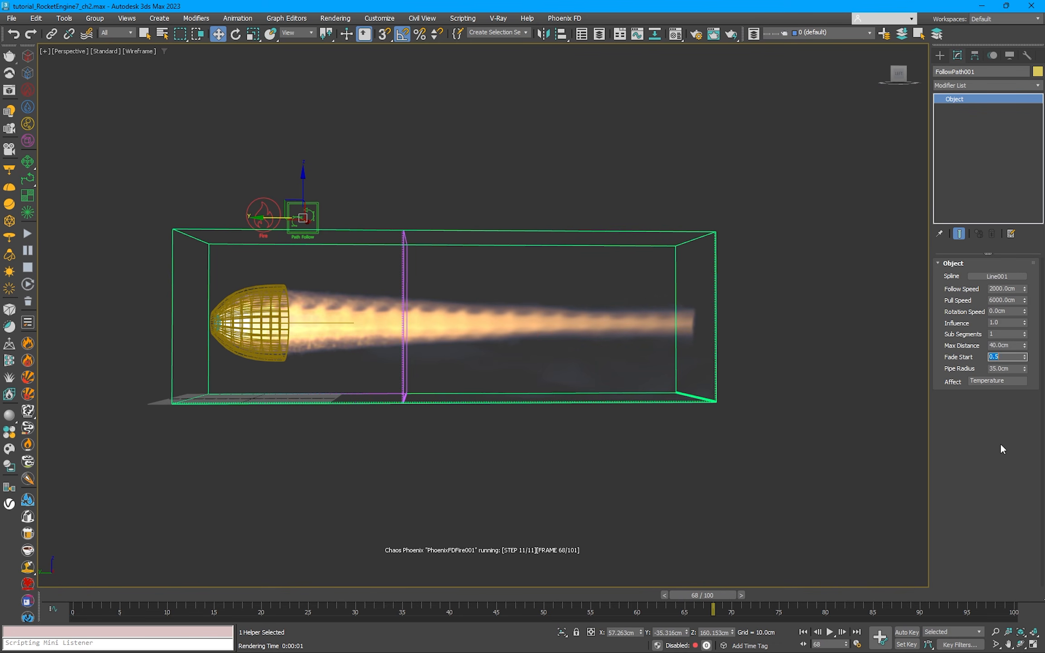
Step: Set the Path Follow Influence to 0.45 and shift the path line along its axis toward the exhaust
double_click(1002, 322)
type(".45")
key("Return")
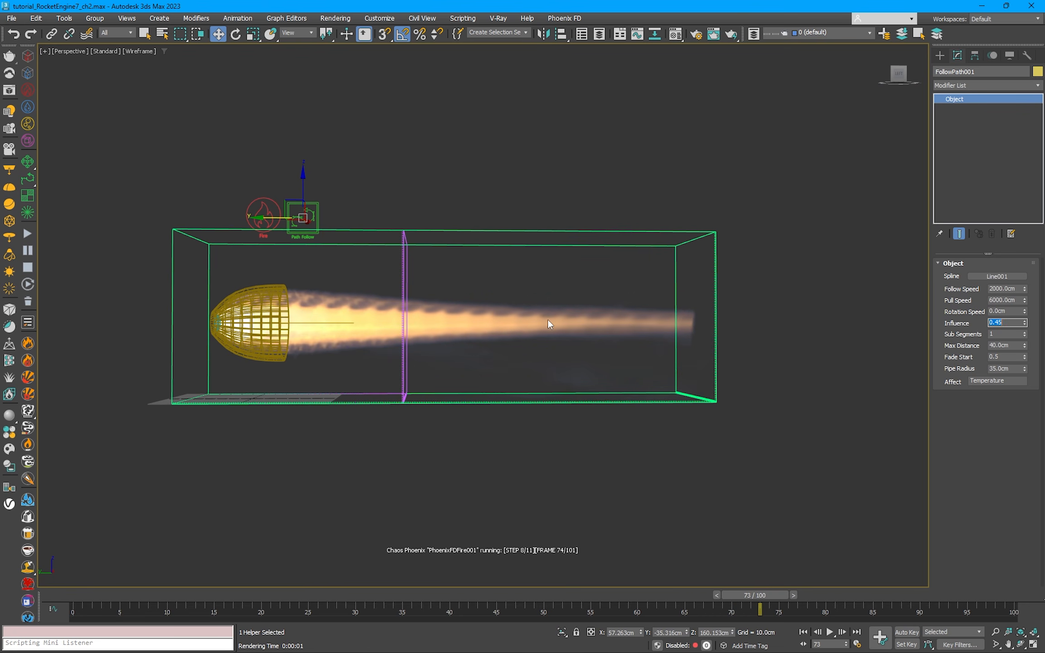
left_click(275, 323)
left_click_drag(276, 327, 396, 380)
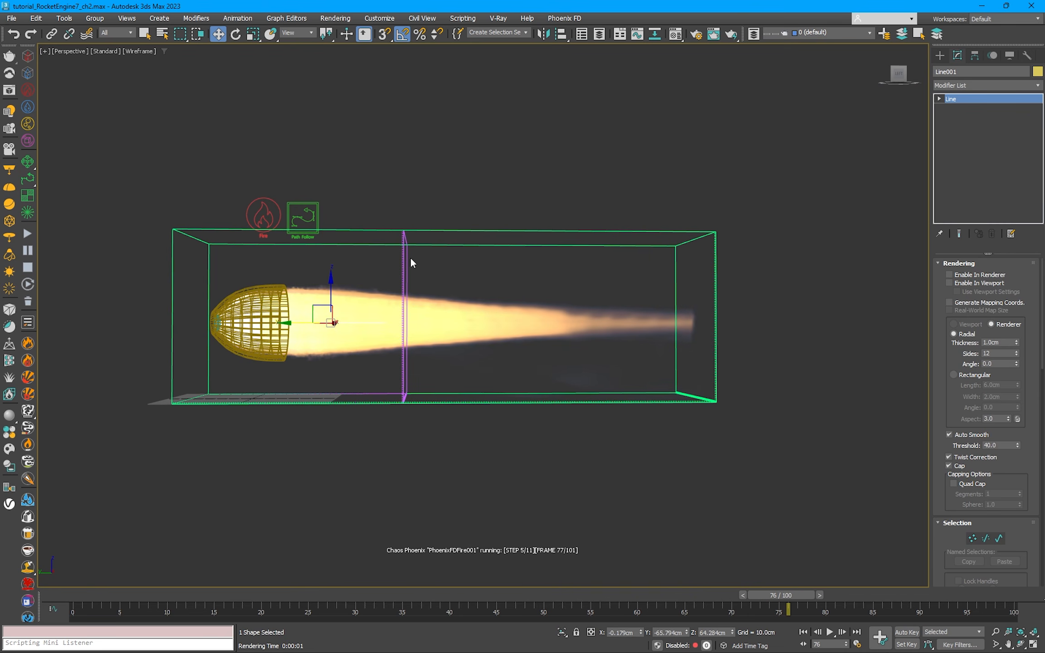
Step: On the Path Follow force, set Influence to 0.8 and try Max Distance values of 100 cm and 35 cm
left_click(316, 217)
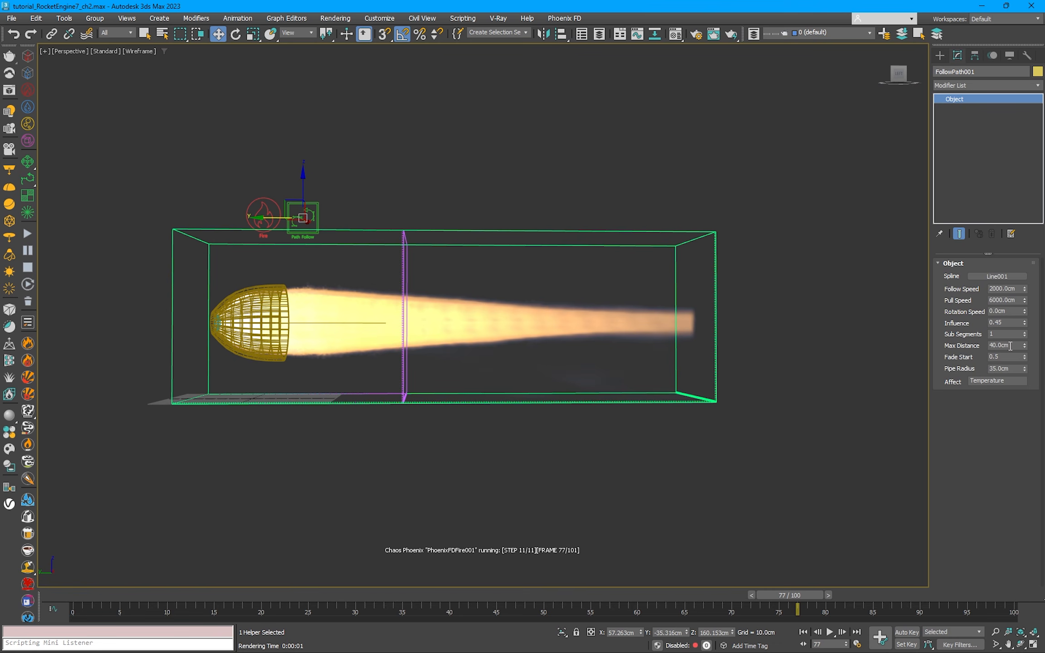
double_click(1002, 322)
type("0.8")
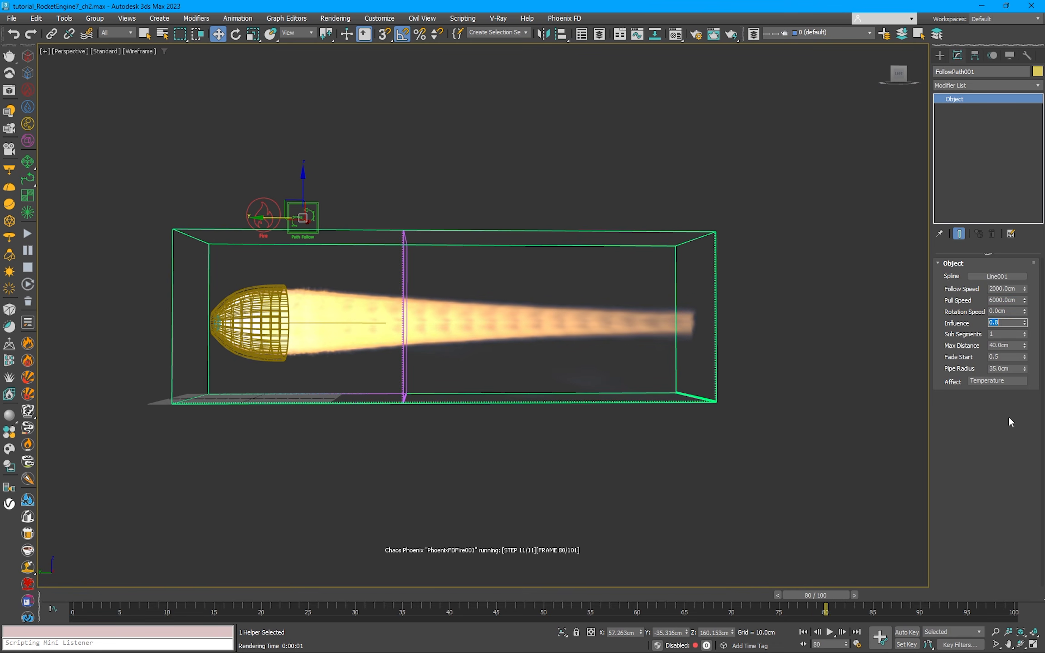
left_click_drag(1013, 346, 987, 352)
type("100")
key("Return")
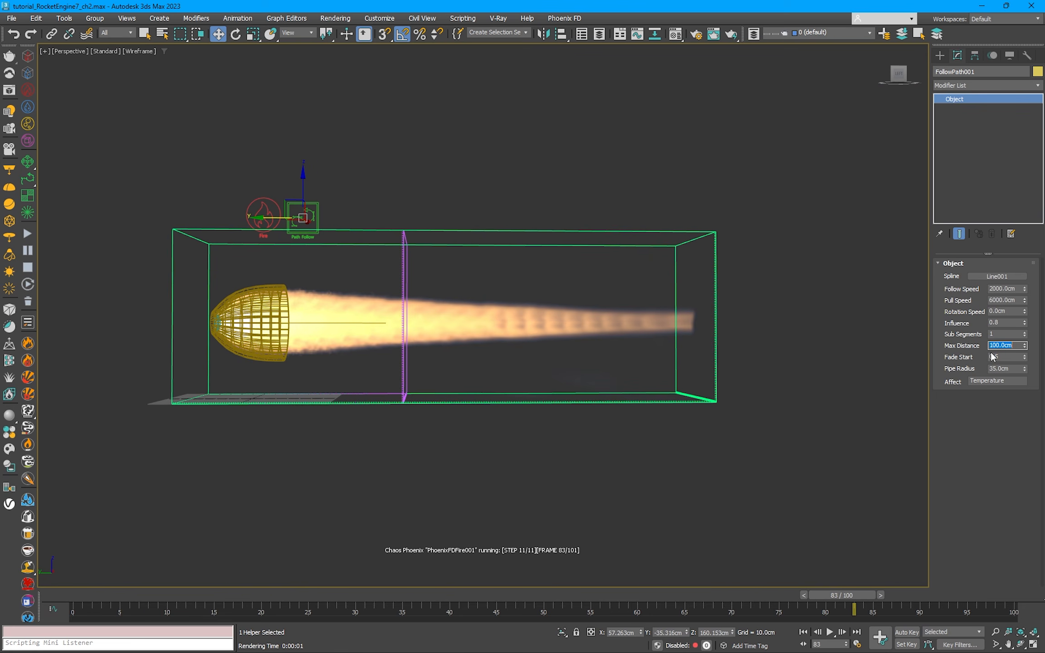
type("35")
key("Return")
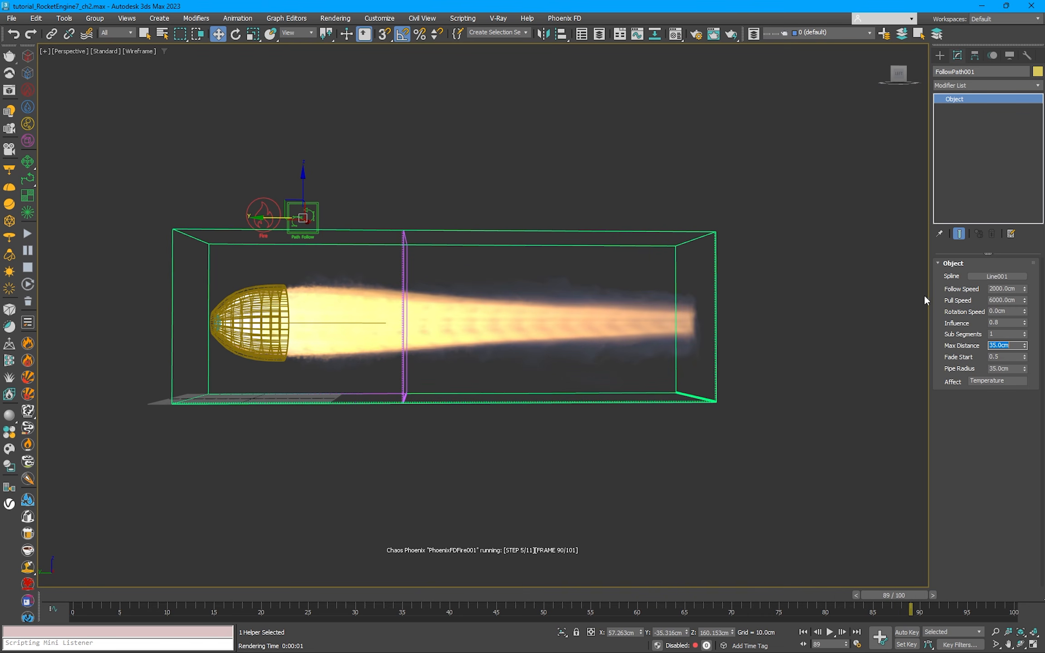
Step: Set the Path Follow Influence to 1.0 and try Max Distance values of 30 cm and 32 cm
double_click(996, 322)
type("1")
key("Return")
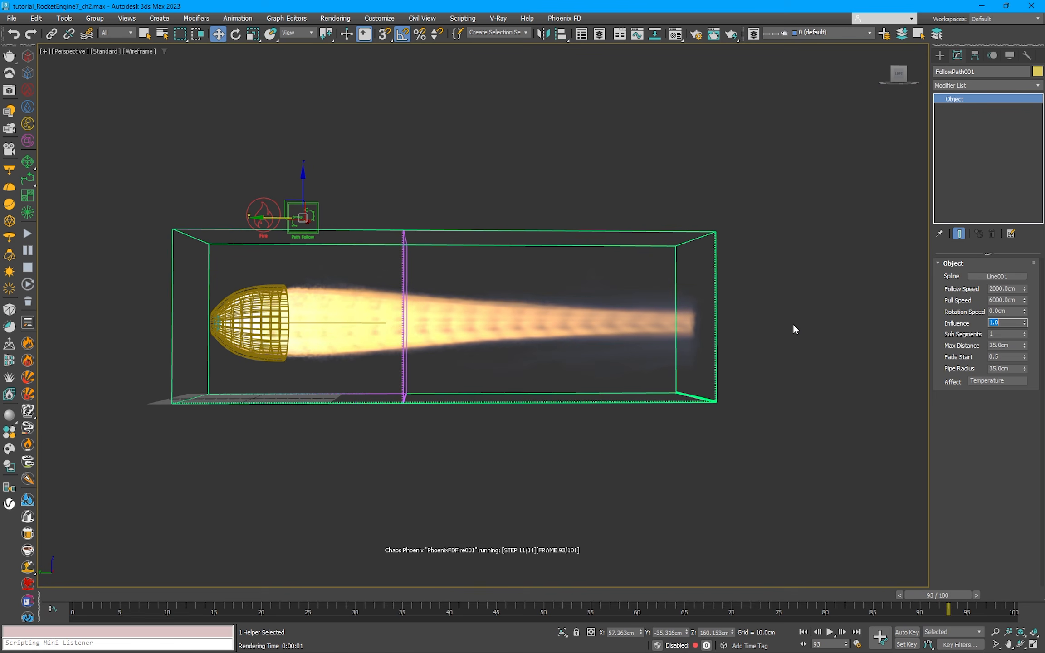
double_click(1004, 345)
type("30")
key("Return")
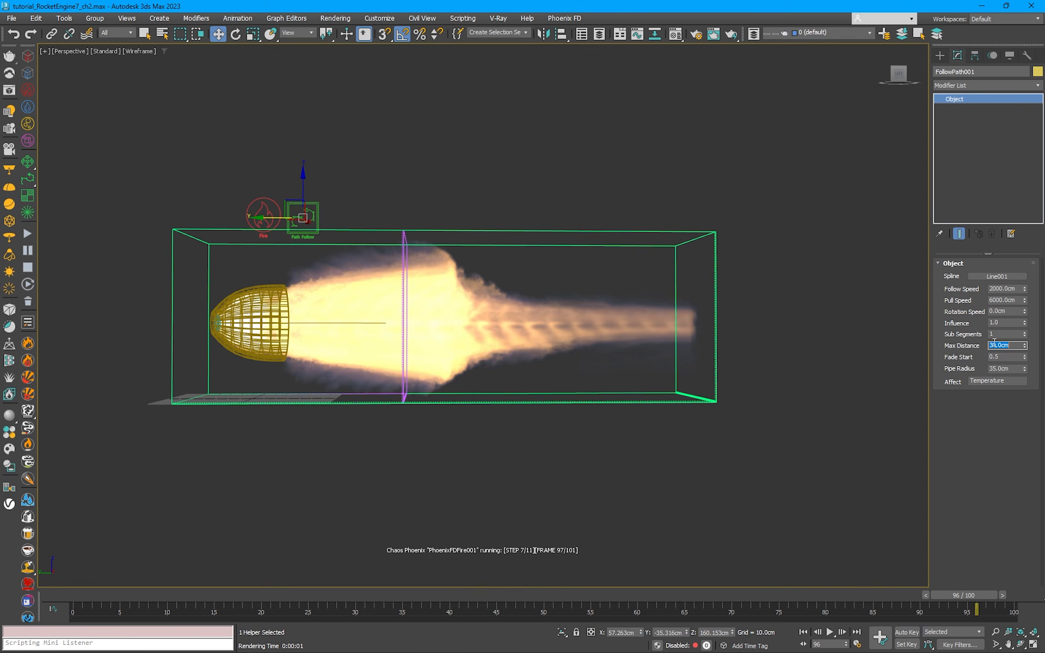
type("32")
key("Return")
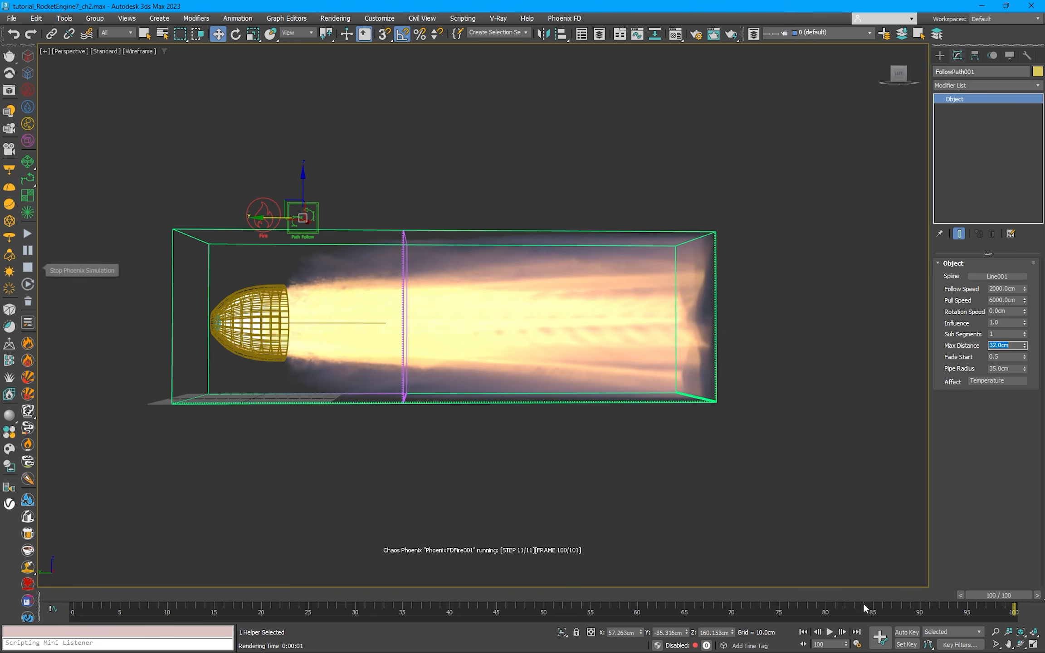
Step: Restart the Phoenix simulation and set the Path Follow Max Distance to 35 cm and then 34 cm
left_click(28, 234)
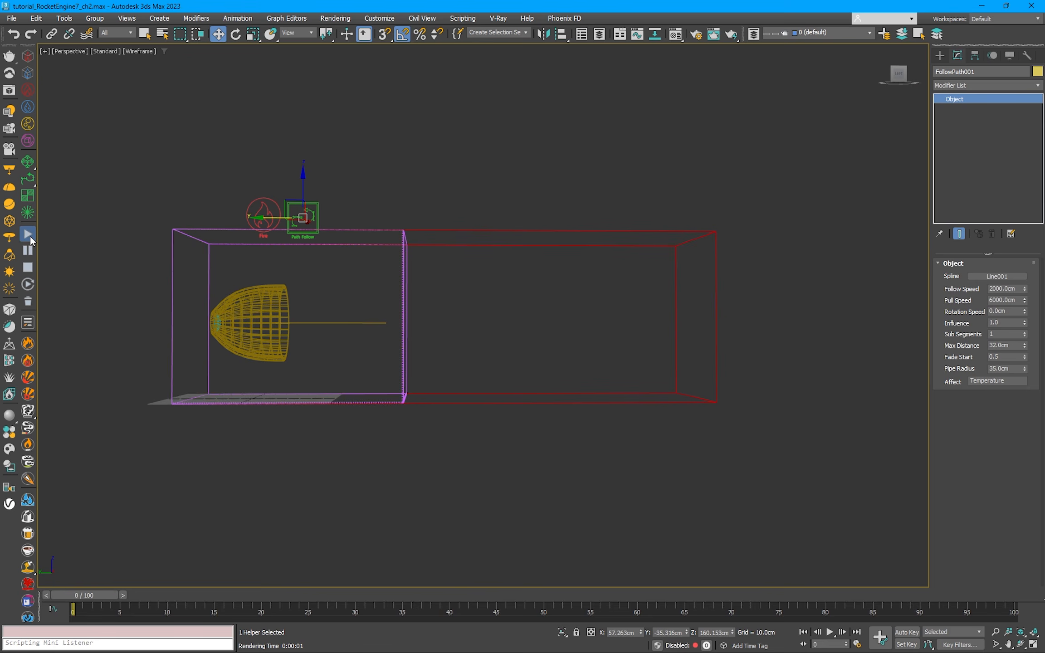
left_click_drag(1019, 345, 968, 345)
type("34")
key("Return")
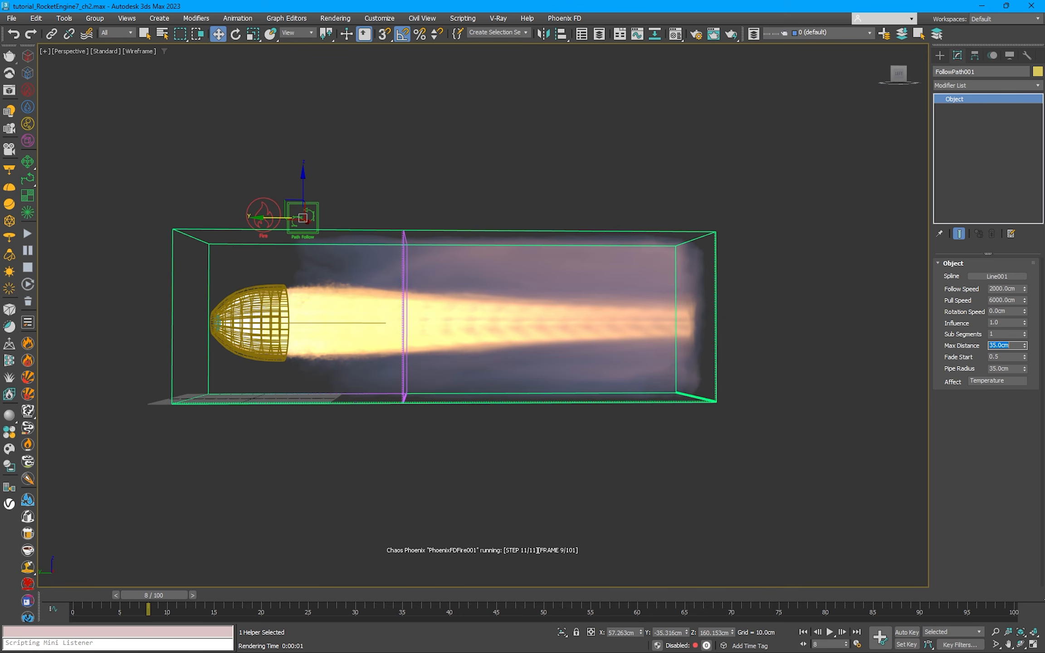
type("34")
key("Return")
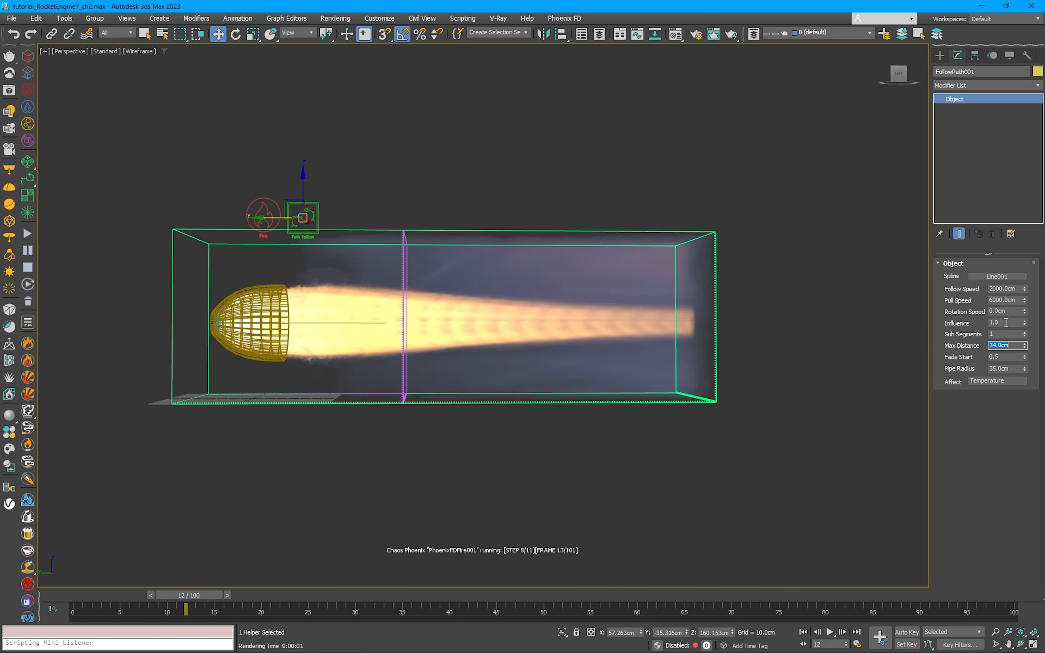
Step: Set the Path Follow Influence to 0.5 and its Pipe Radius to 30 cm
double_click(1000, 322)
type("0.5")
key("Return")
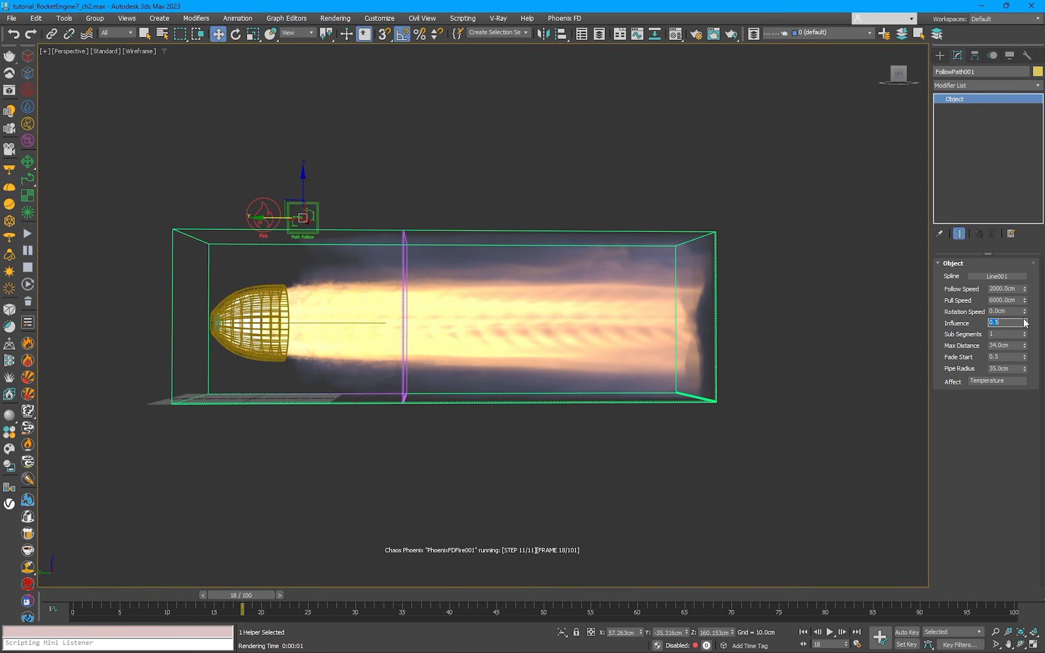
double_click(1005, 368)
type("30")
key("Return")
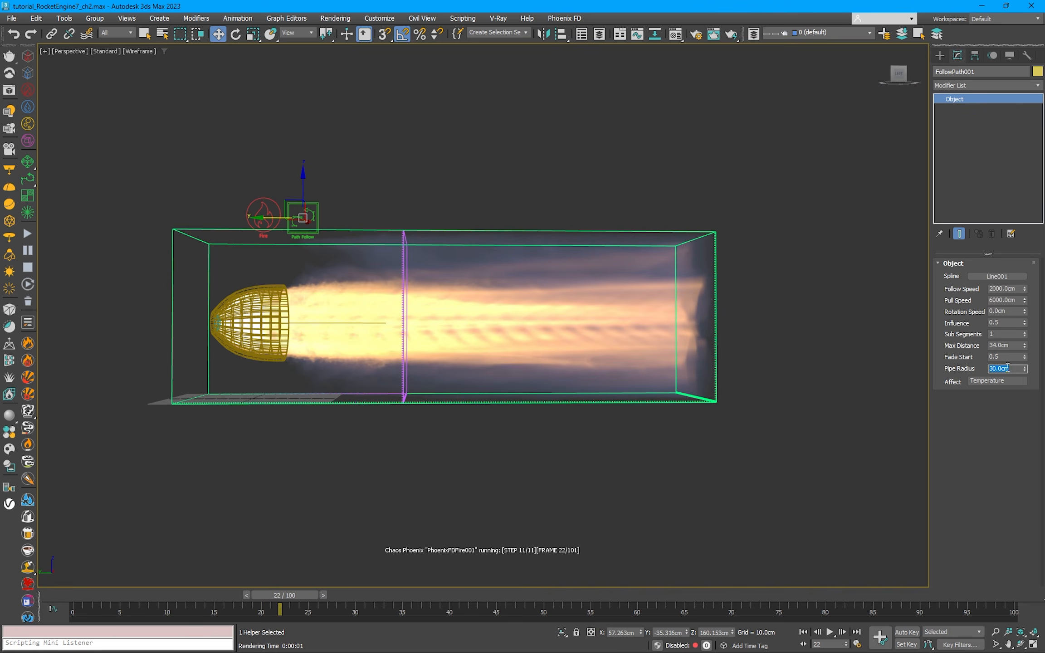
Step: Set the Path Follow Pull Speed to 6500 cm and its Influence to 0.7
double_click(1003, 300)
type("6500")
key("Return")
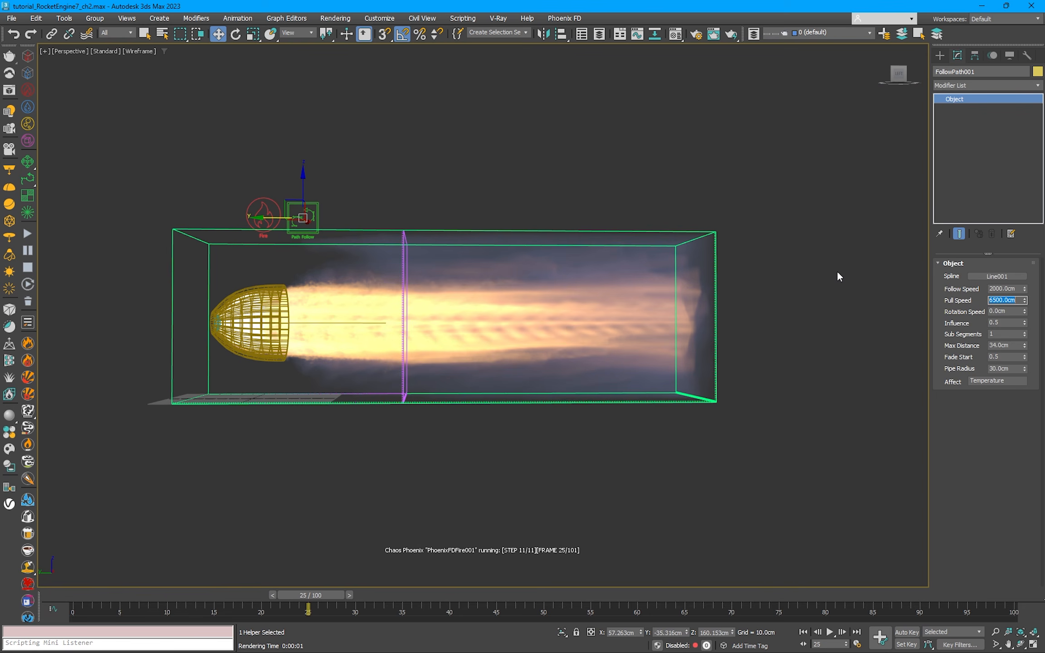
double_click(1016, 323)
type("0.7")
key("Return")
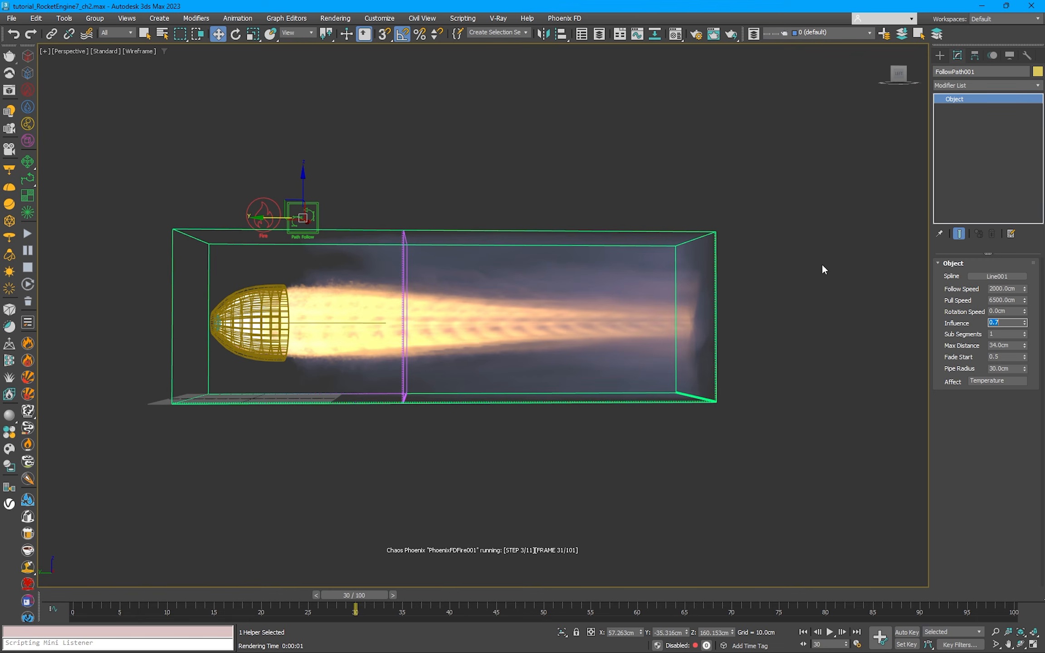
Step: Set the fire simulator's maximum adaptive grid expansion in -Y to 350 to lengthen the exhaust domain
left_click(715, 245)
scroll(995, 406, "down", 10)
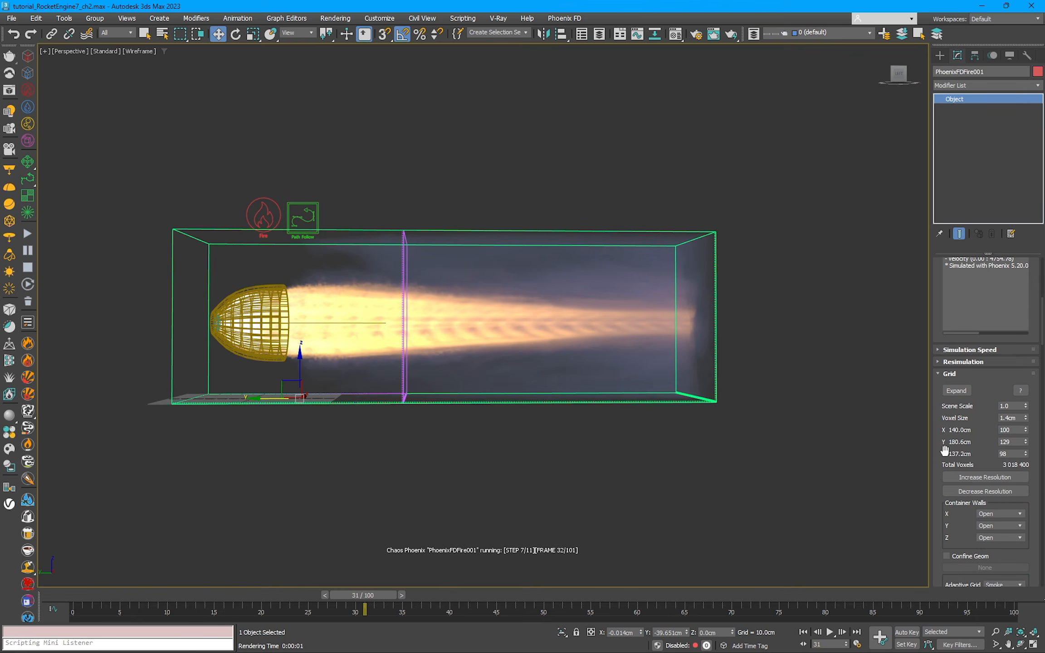
double_click(968, 386)
type("250")
key("Return")
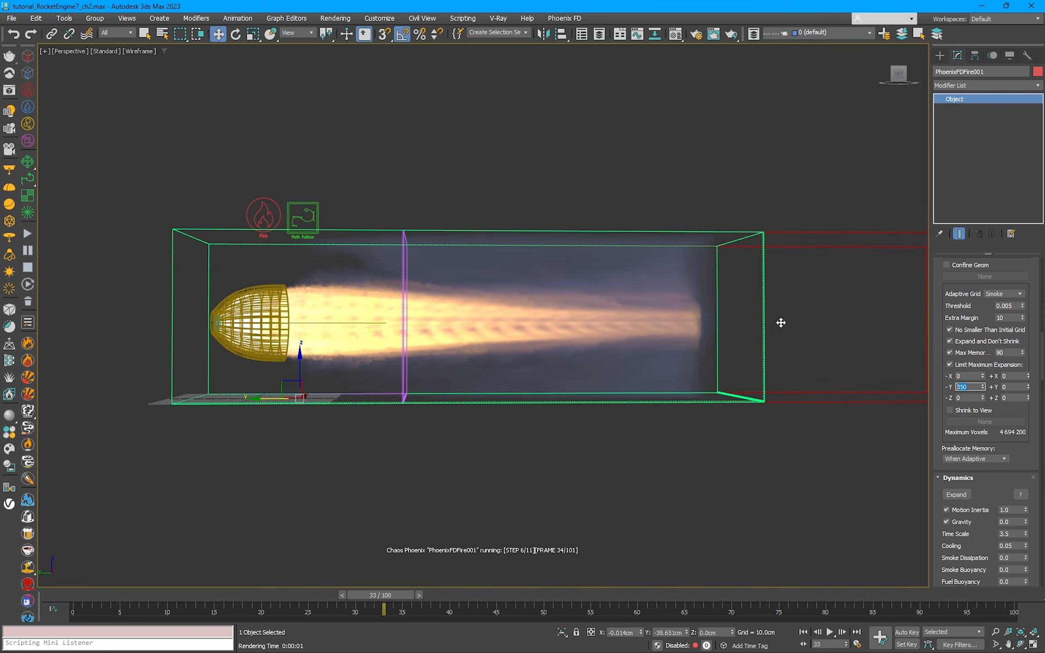
left_click(762, 193)
middle_click_drag(688, 196, 630, 186)
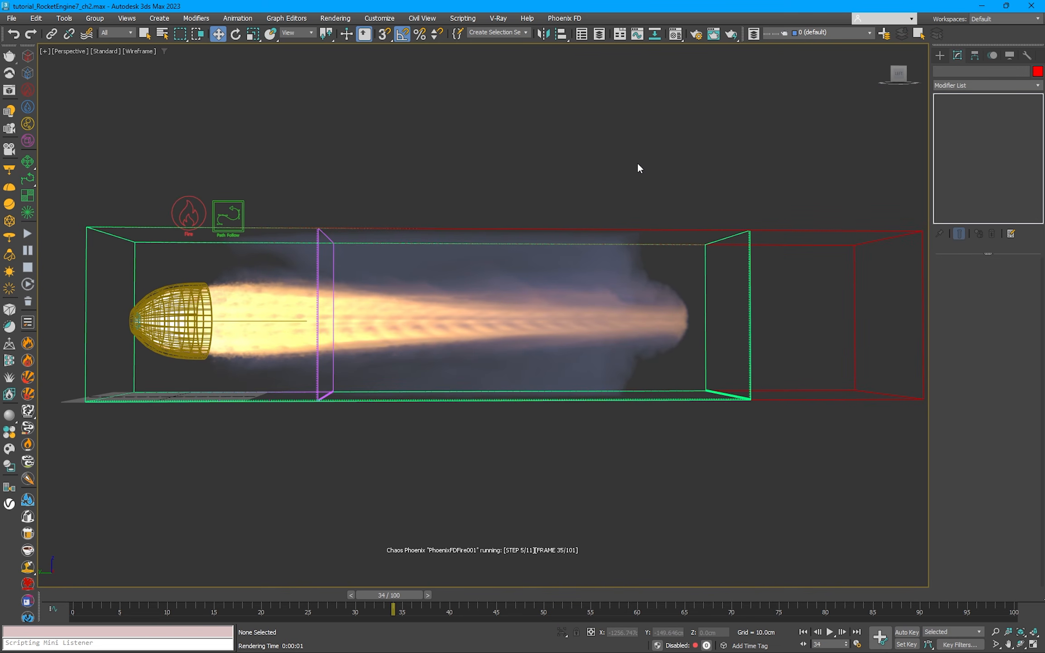
middle_click_drag(623, 156, 680, 151)
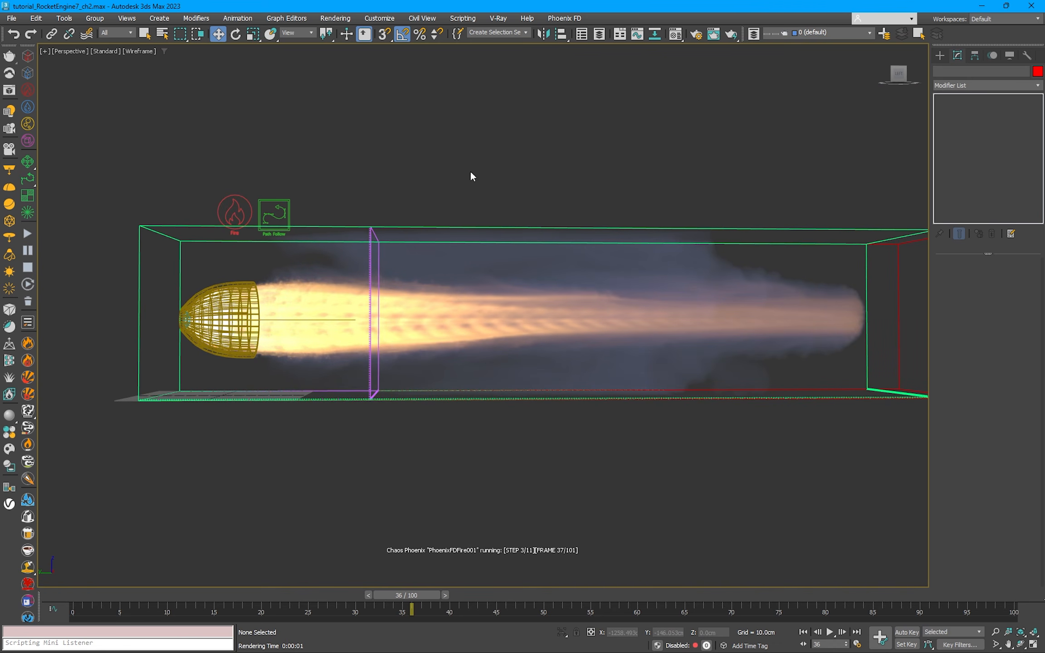
Step: Set the Path Follow Pull Speed to 7000 cm
left_click(274, 214)
left_click_drag(1016, 300, 979, 300)
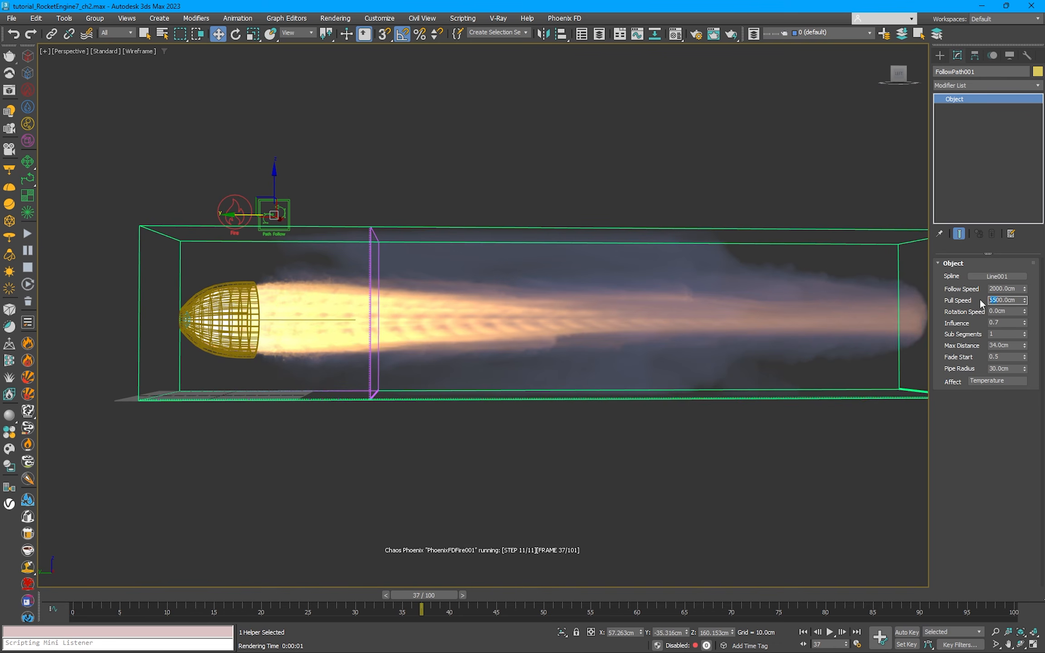
type("7000")
key("Return")
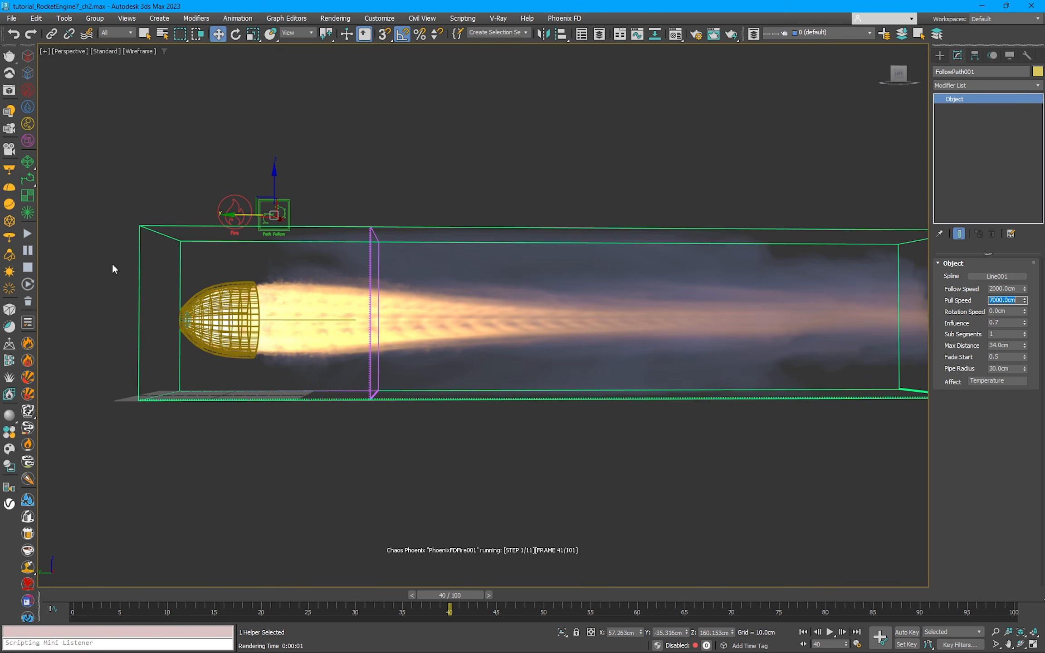
Step: Pause the simulation and render frame 40 with V-Ray, enlarging the frame buffer to inspect the exhaust
left_click(25, 251)
left_click(732, 37)
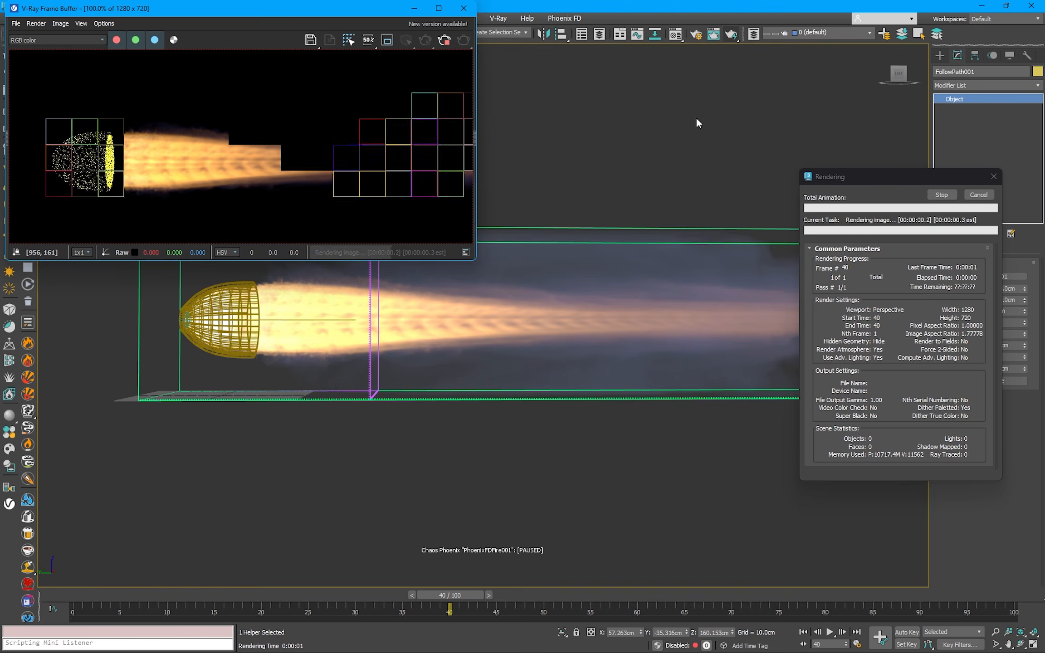
left_click_drag(477, 246, 579, 303)
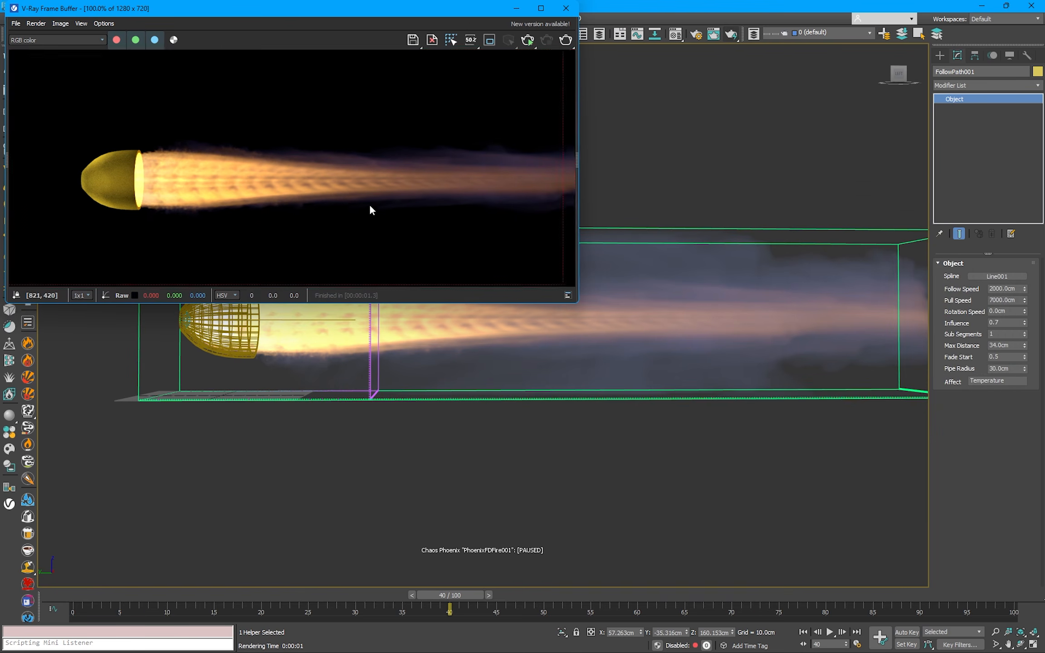
mouse_move(369, 203)
middle_mouse_down()
mouse_move(315, 211)
mouse_move(351, 209)
middle_mouse_up()
left_click(570, 10)
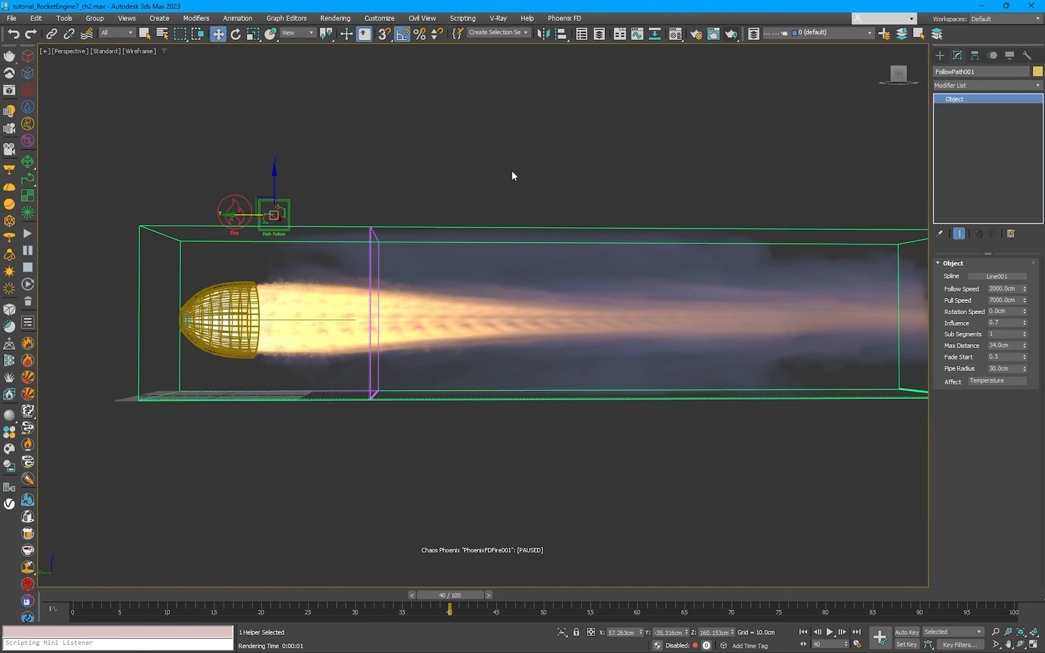
Step: Resume the simulation and set the Path Follow Pull Speed to 8000 cm and its Influence to 0.65
left_click(271, 227)
left_click(992, 301)
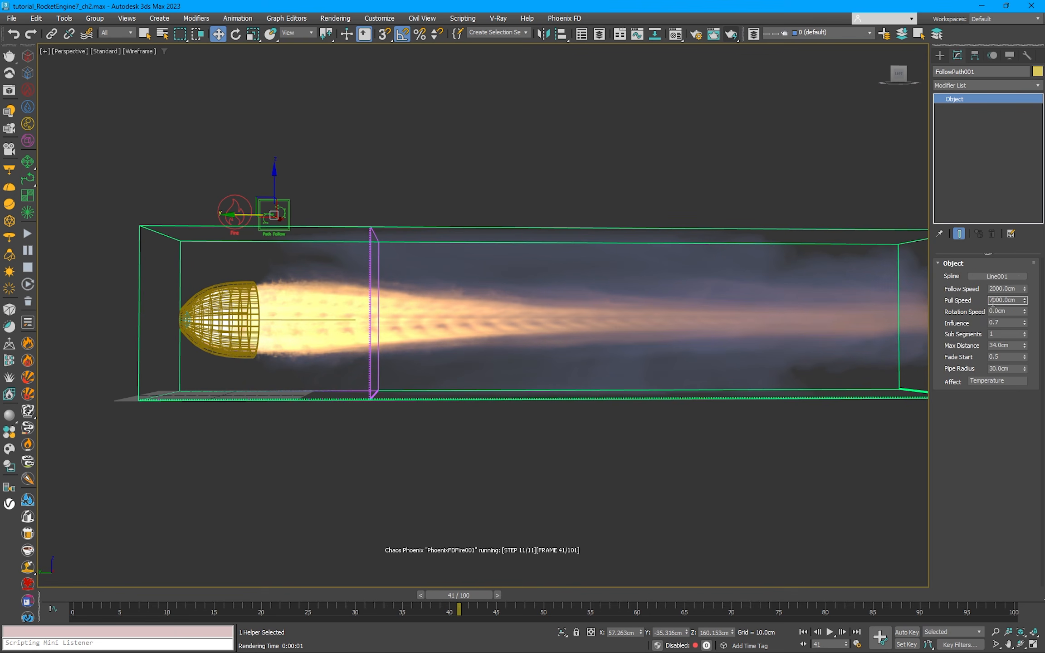
type("8")
key("Return")
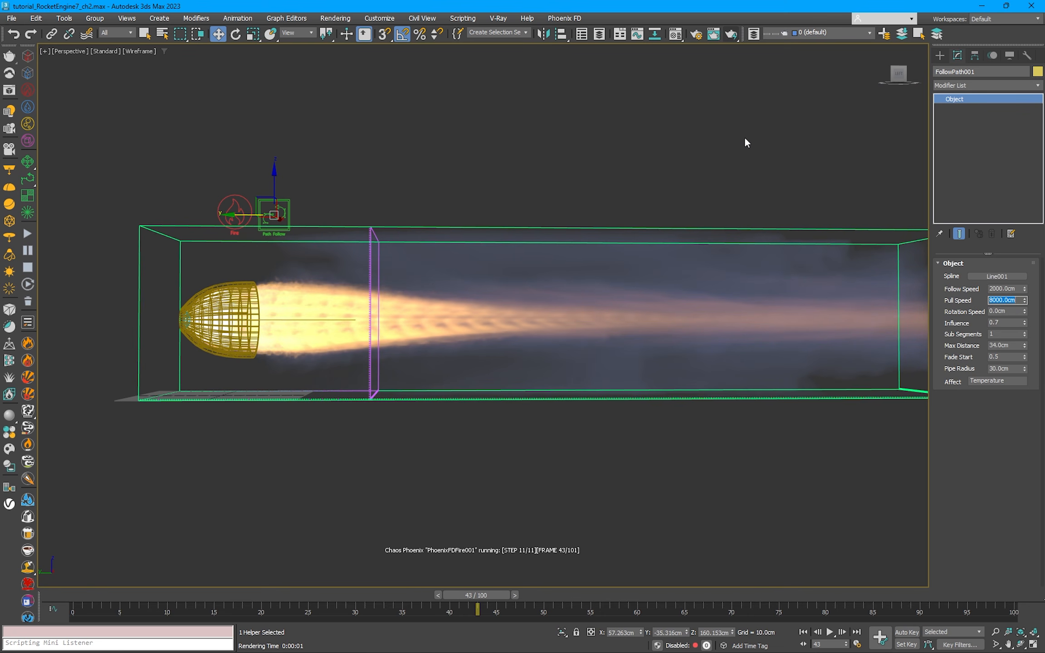
double_click(996, 322)
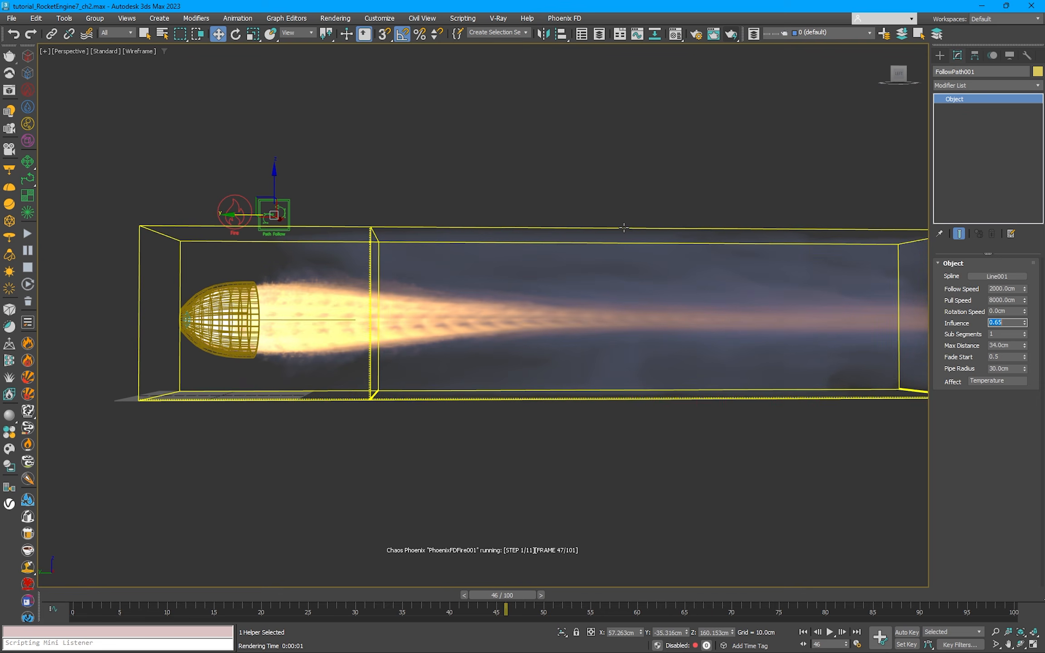
Step: Set the fire simulator's Cooling to 0.1 in its dynamics settings
left_click(662, 228)
scroll(940, 396, "down", 15)
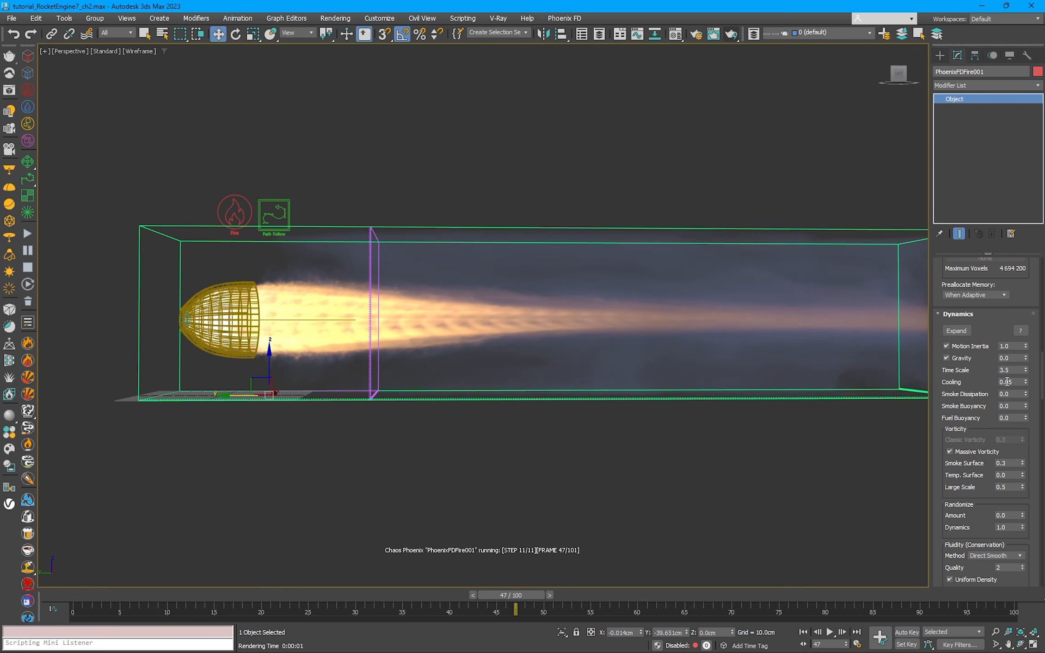
left_click_drag(1006, 383, 1030, 379)
type("1")
key("Return")
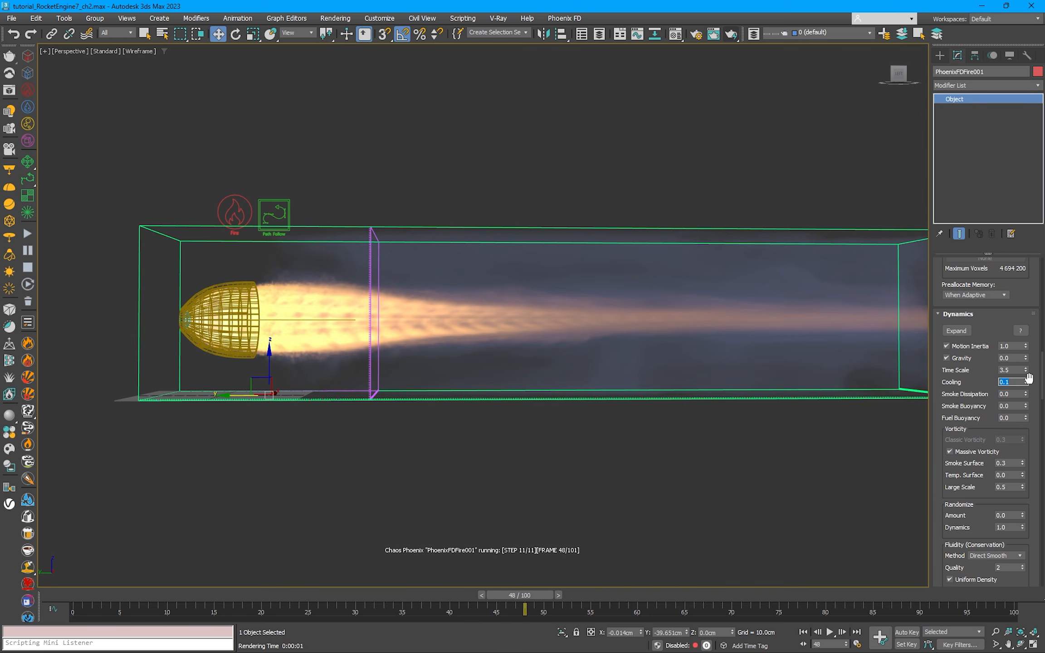
left_click_drag(974, 501, 987, 406)
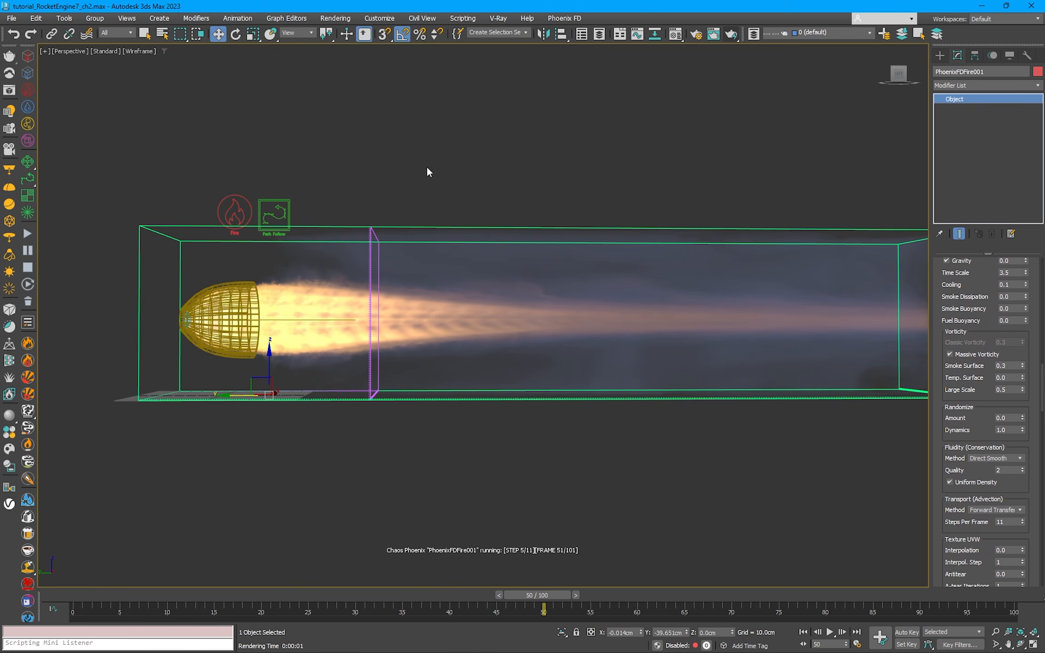
left_click_drag(1041, 369, 1043, 572)
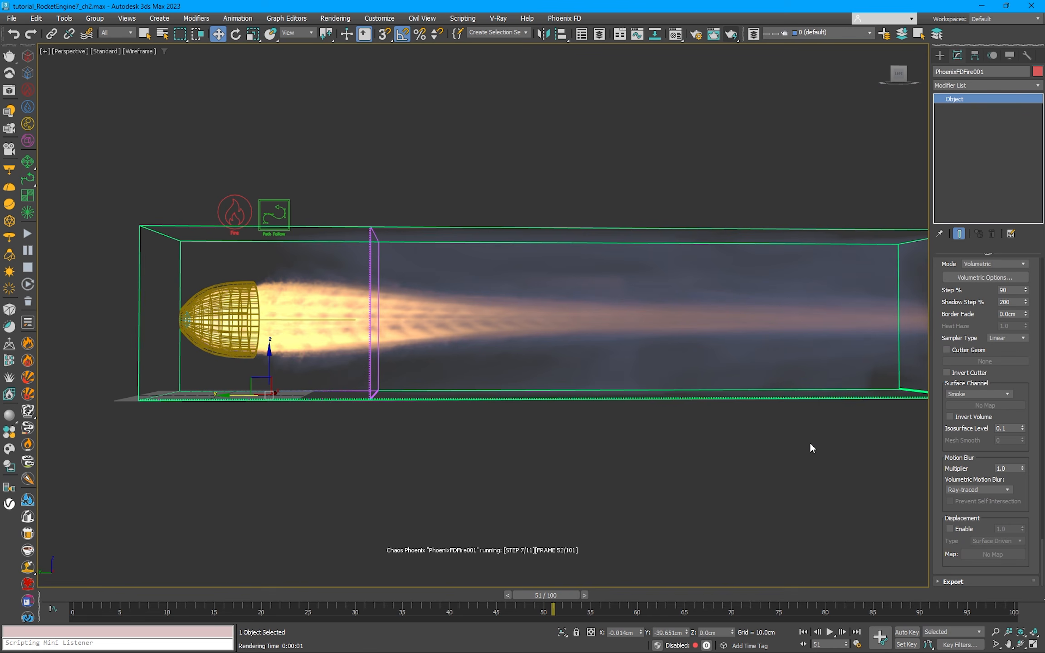
Step: Try to shorten the path spline by moving its end vertex toward the nozzle, undo the move and leave vertex editing
left_click(314, 319)
left_click_drag(401, 300, 292, 324)
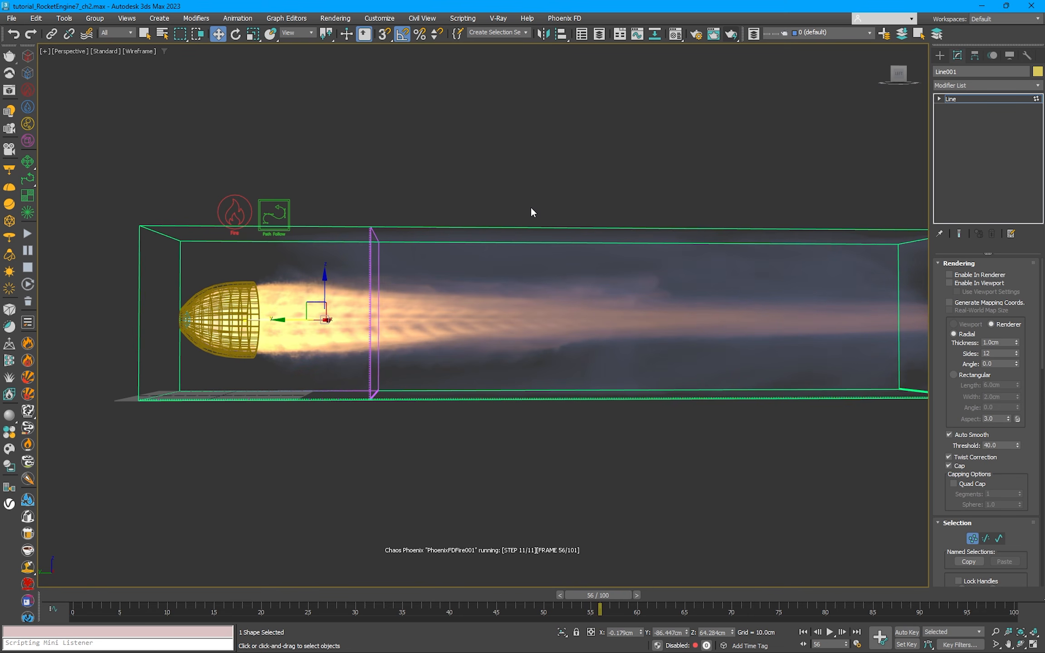
left_click(13, 34)
right_click(507, 174)
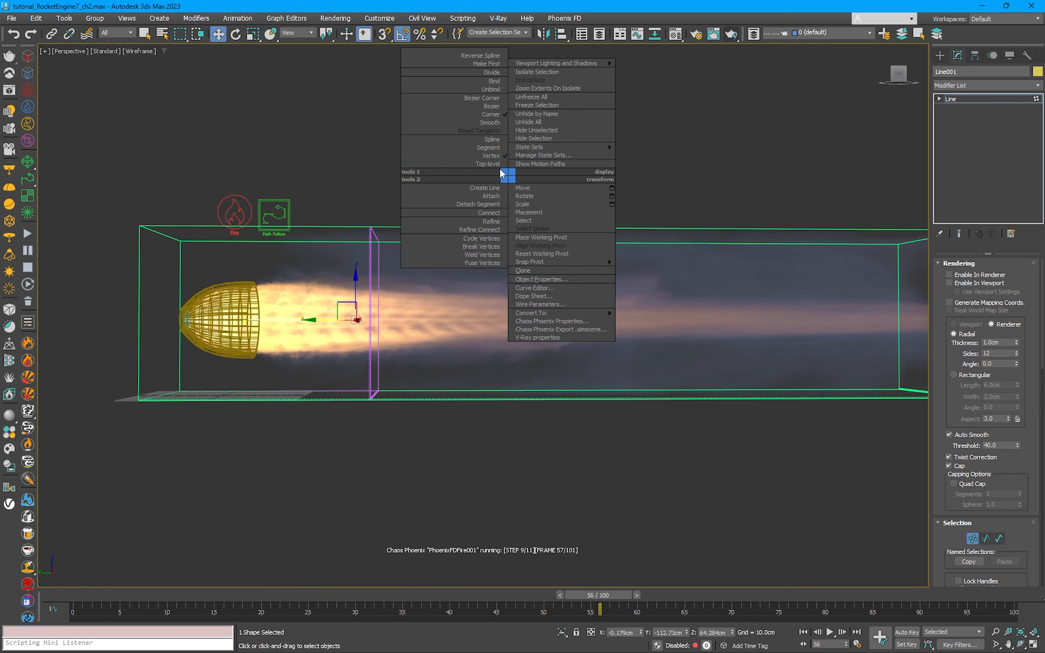
left_click(496, 165)
left_click(510, 190)
Step: Pause the simulation and render frame 57 with V-Ray to check the exhaust, closing the frame buffer when done
left_click(28, 249)
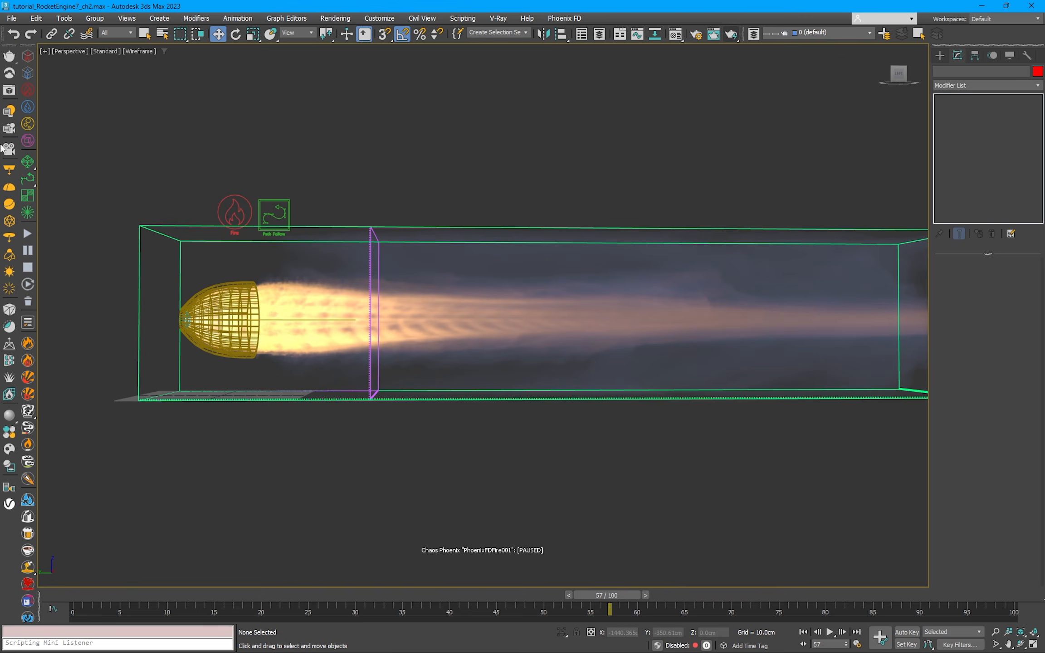
left_click(9, 89)
left_click(565, 40)
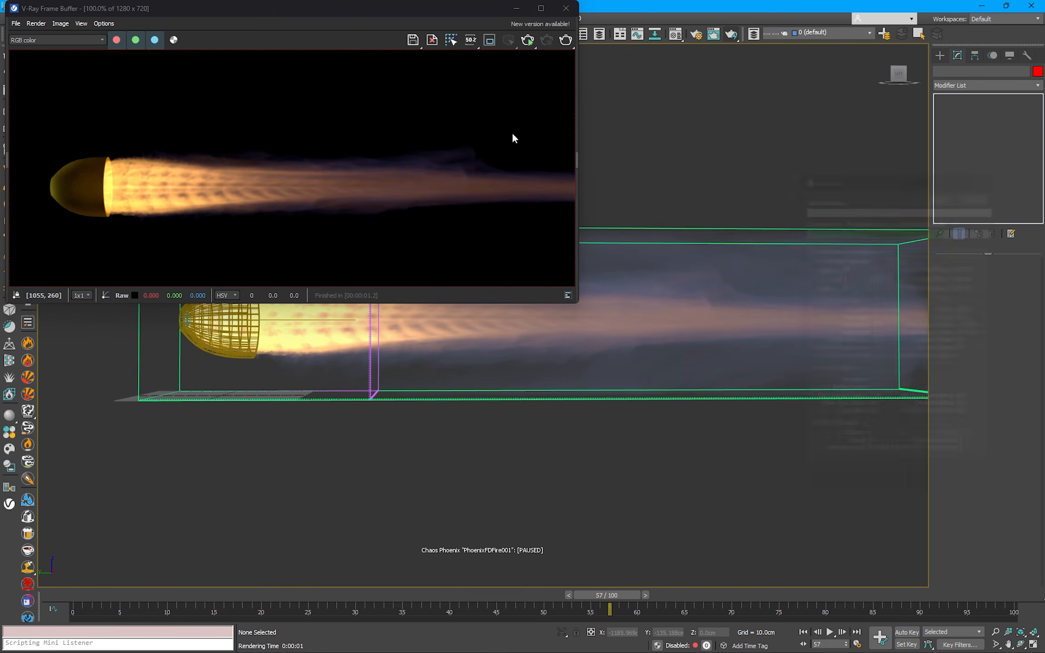
left_click(565, 8)
Step: In the simulator's enlarged fire intensity curve, shift the low hump toward hotter temperatures and lower the point after it to about 1802, 0.015
left_click(388, 226)
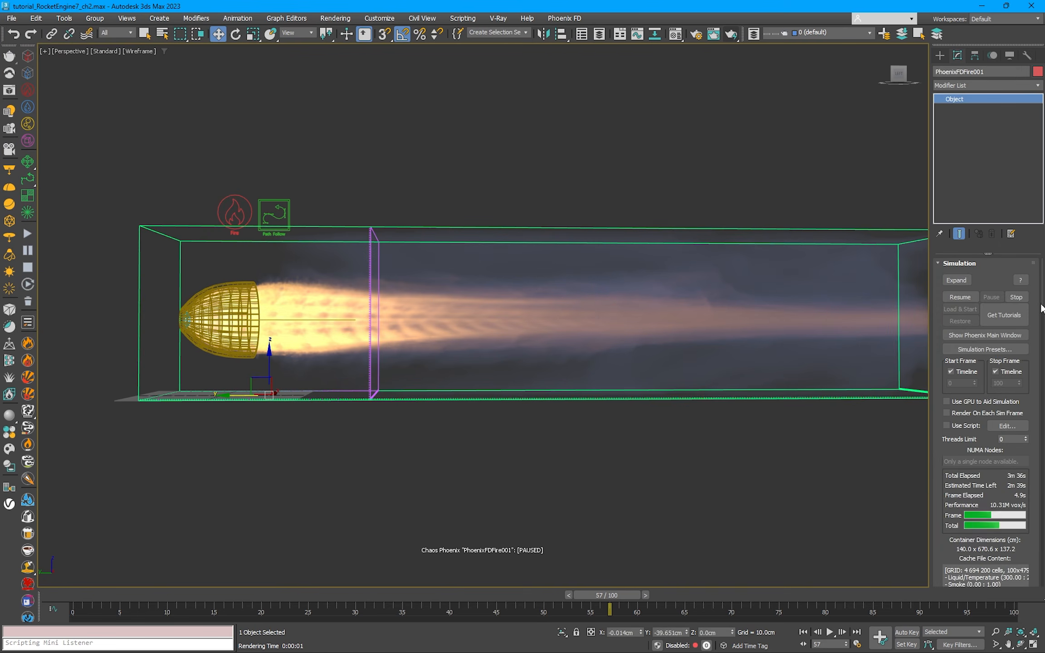
scroll(992, 318, "down", 5)
left_click(992, 322)
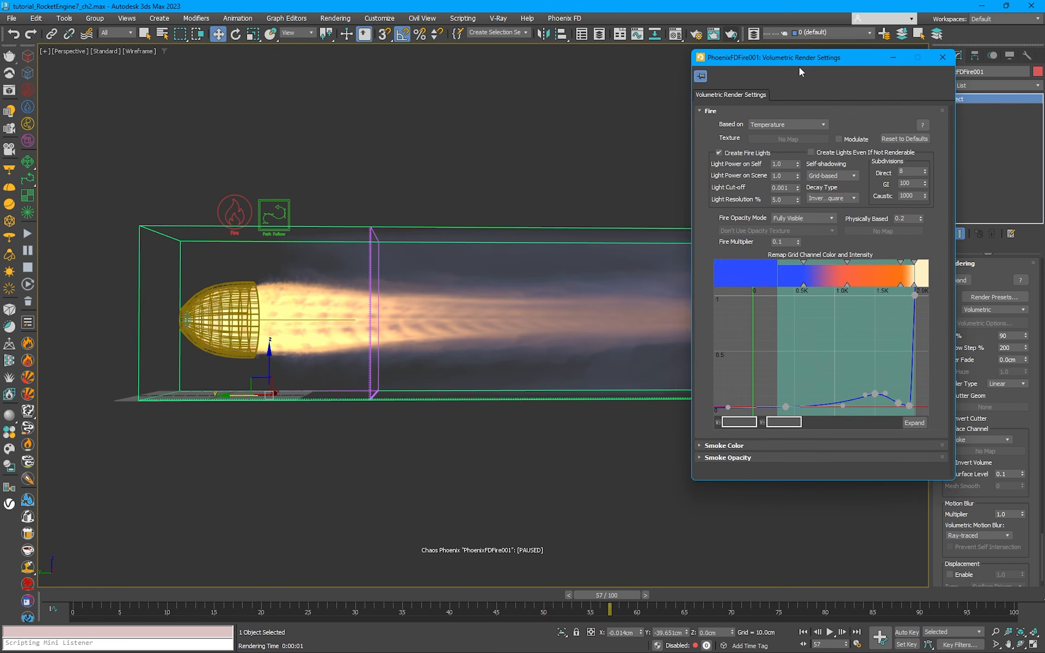
left_click_drag(798, 66, 767, 65)
left_click(884, 421)
left_click_drag(609, 89, 748, 135)
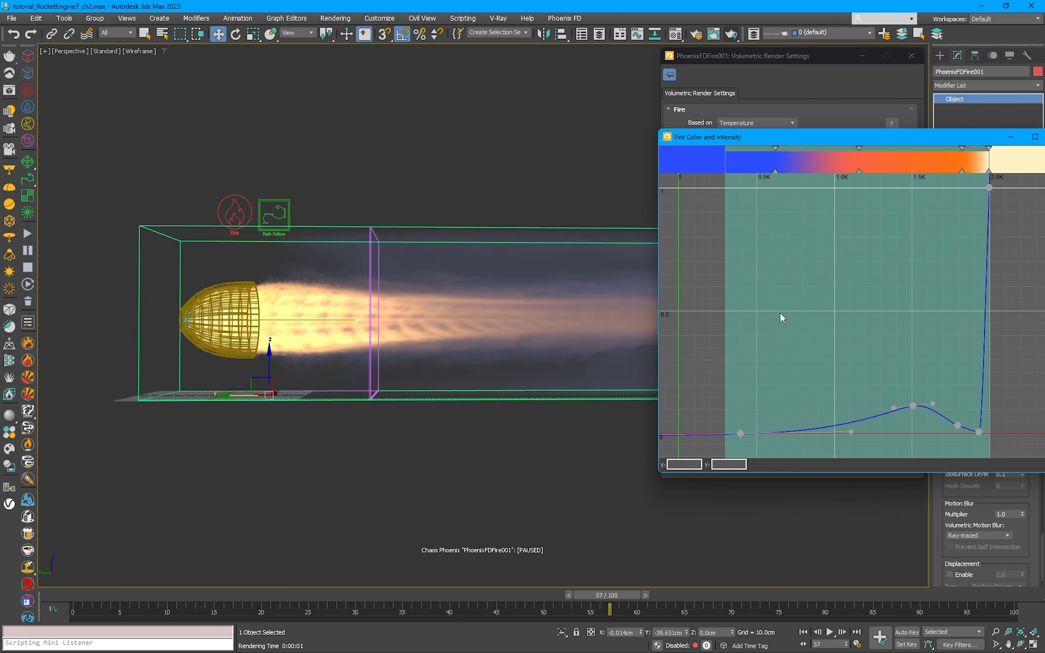
left_click(900, 405)
left_click_drag(899, 405, 942, 429)
double_click(941, 425)
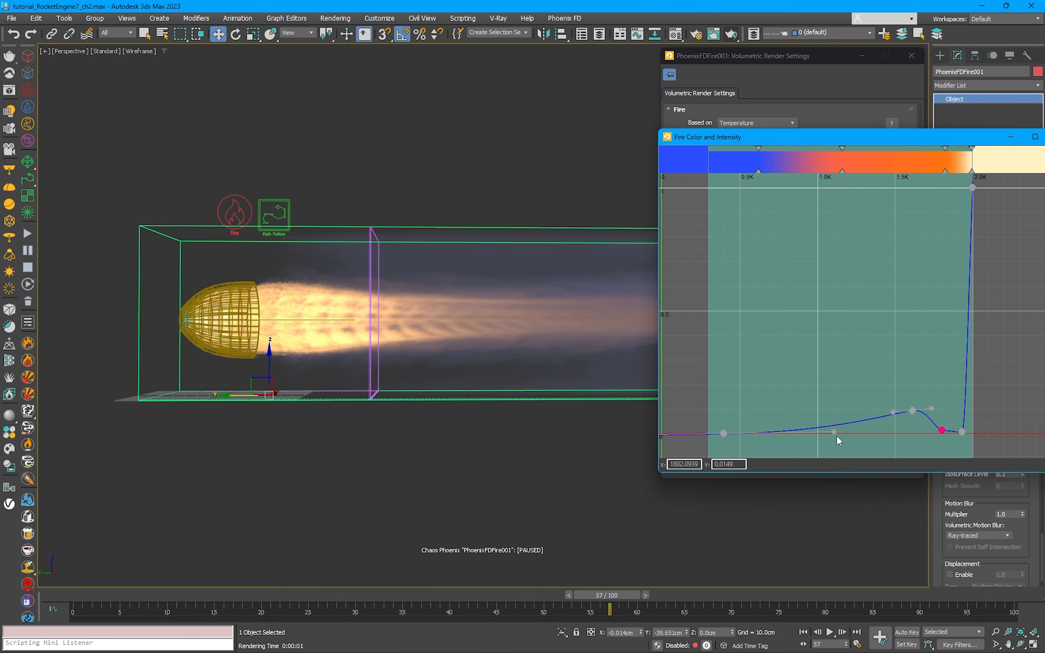
Step: Set the first point of the fire intensity curve to temperature 550, move its tangent handle to about 1196 and test-render the frame
mouse_move(834, 433)
left_mouse_down()
mouse_move(888, 432)
mouse_move(841, 433)
left_mouse_up()
left_click(722, 434)
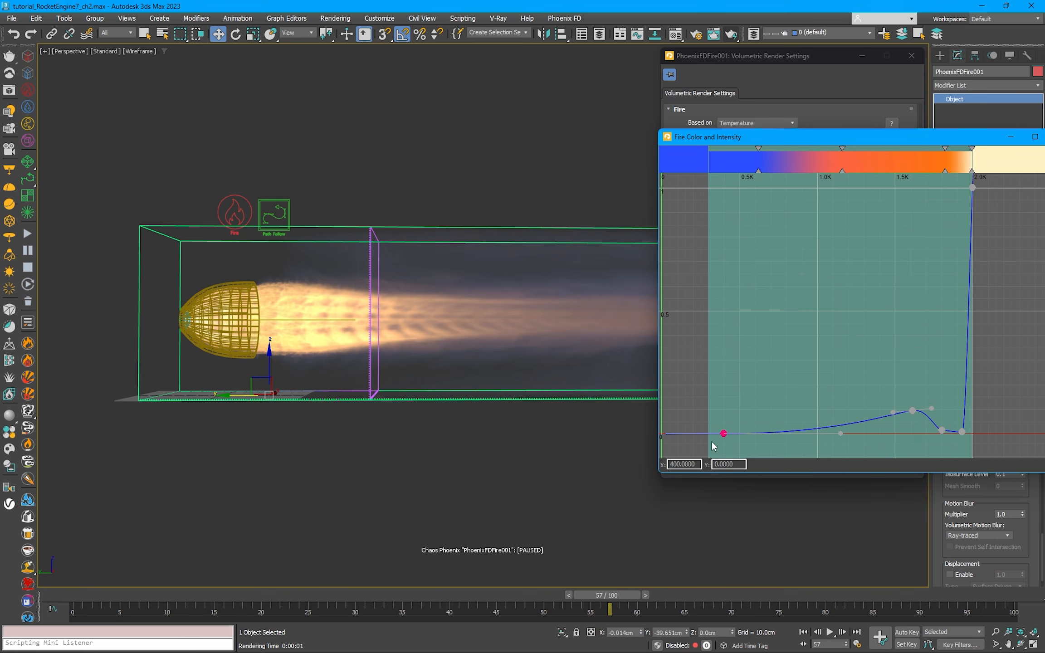
double_click(684, 464)
type("550")
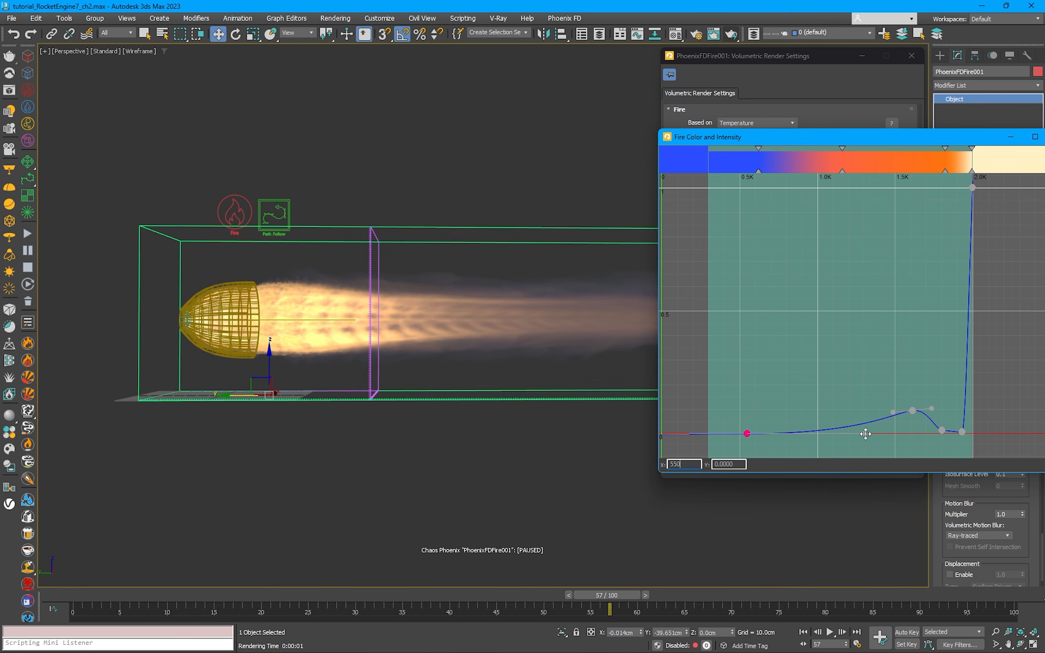
left_click_drag(863, 433, 847, 433)
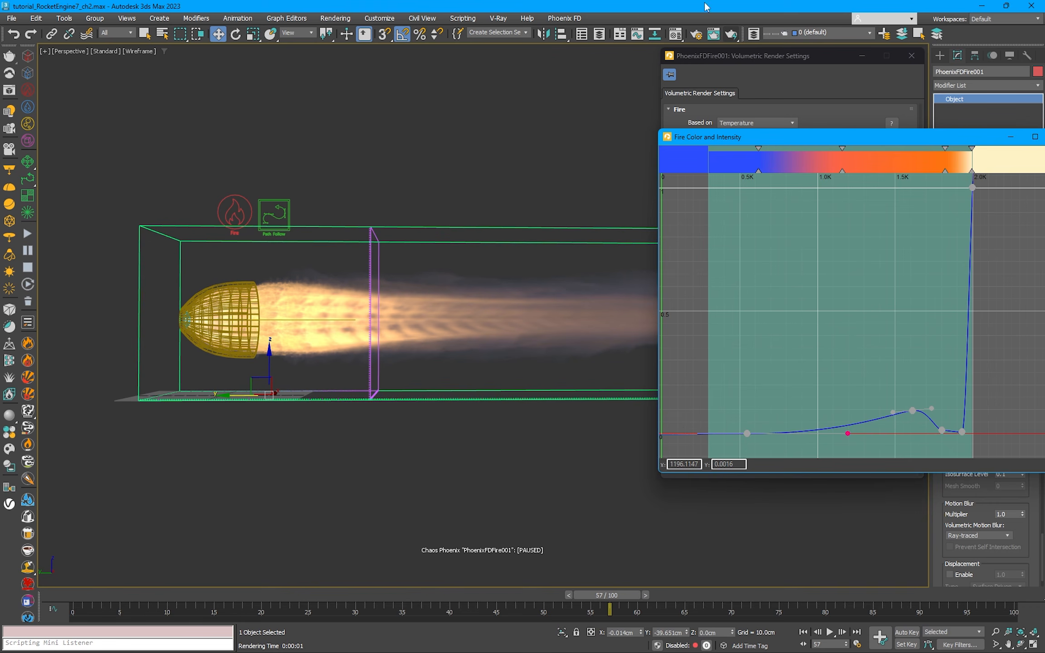
left_click(730, 34)
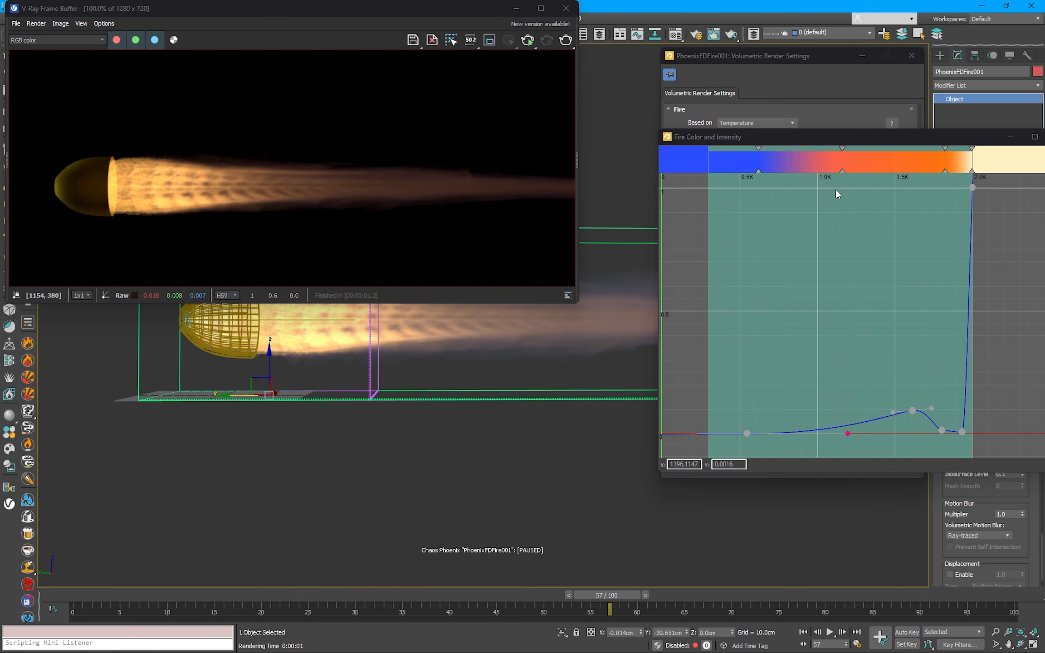
left_click(566, 8)
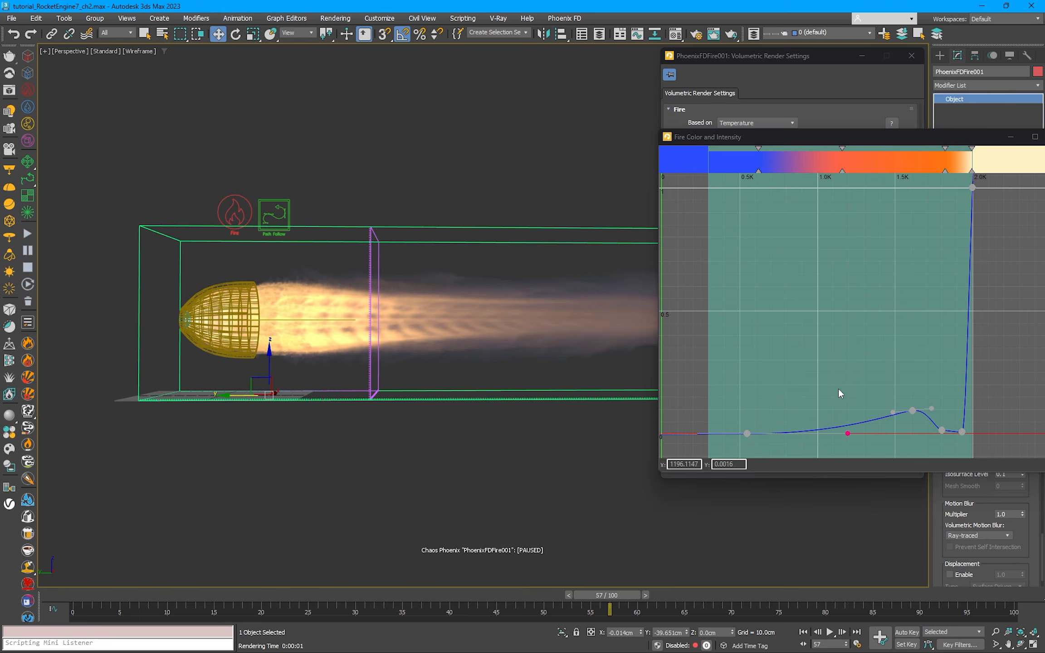
Step: Pull the curve's dip below zero, move the point before it to about 1746, 0.037, and render to inspect the nozzle exit
left_click_drag(961, 432, 933, 425)
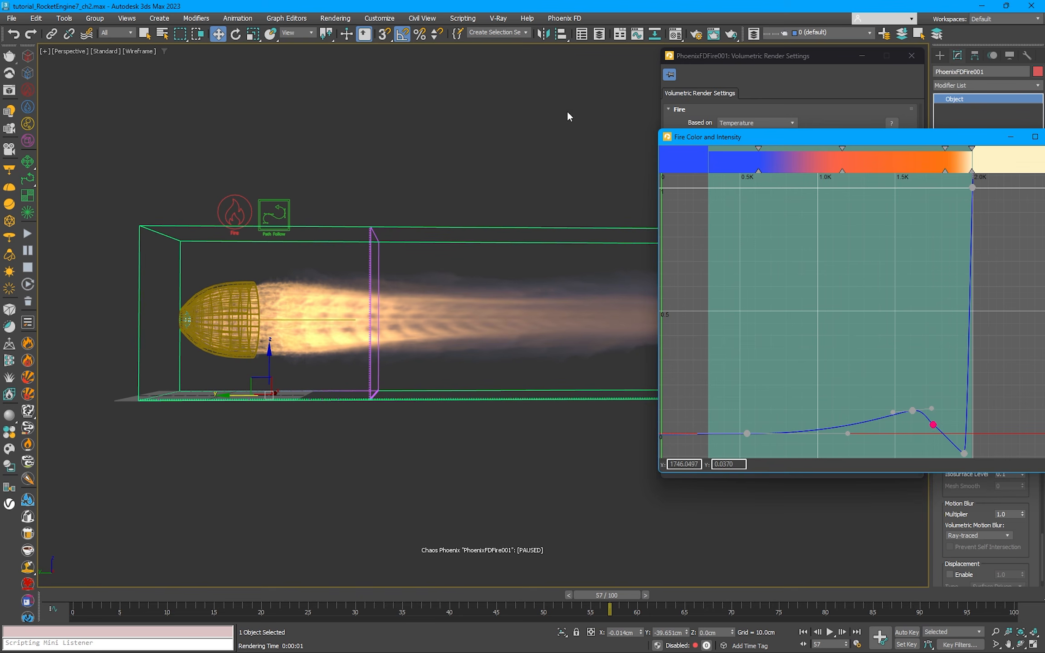
key("shift+q")
scroll(111, 176, "up", 1)
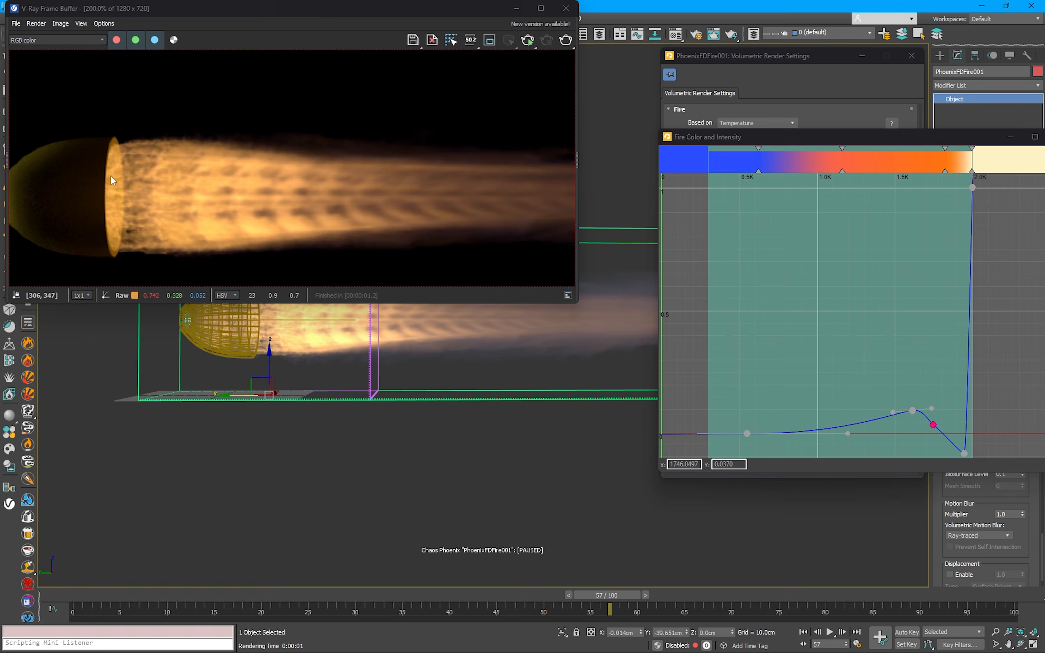
middle_click_drag(117, 185, 169, 177)
scroll(179, 207, "down", 1)
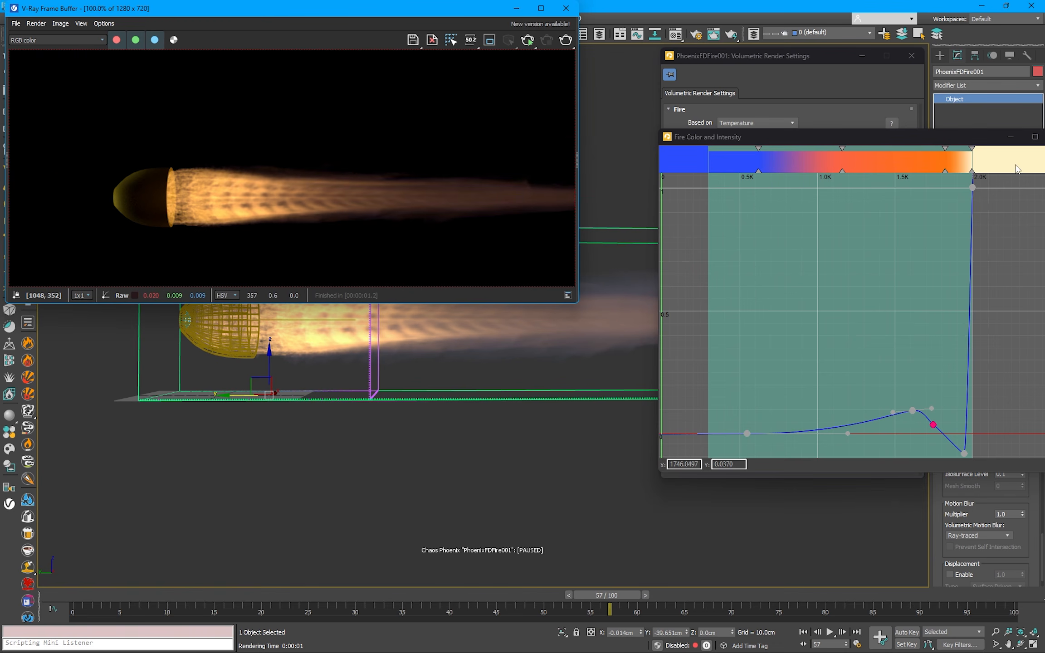
Step: Close the enlarged fire curve editor and check the camera motion blur settings in the V-Ray render setup
left_click_drag(977, 137, 947, 137)
left_click(1032, 136)
left_click(695, 35)
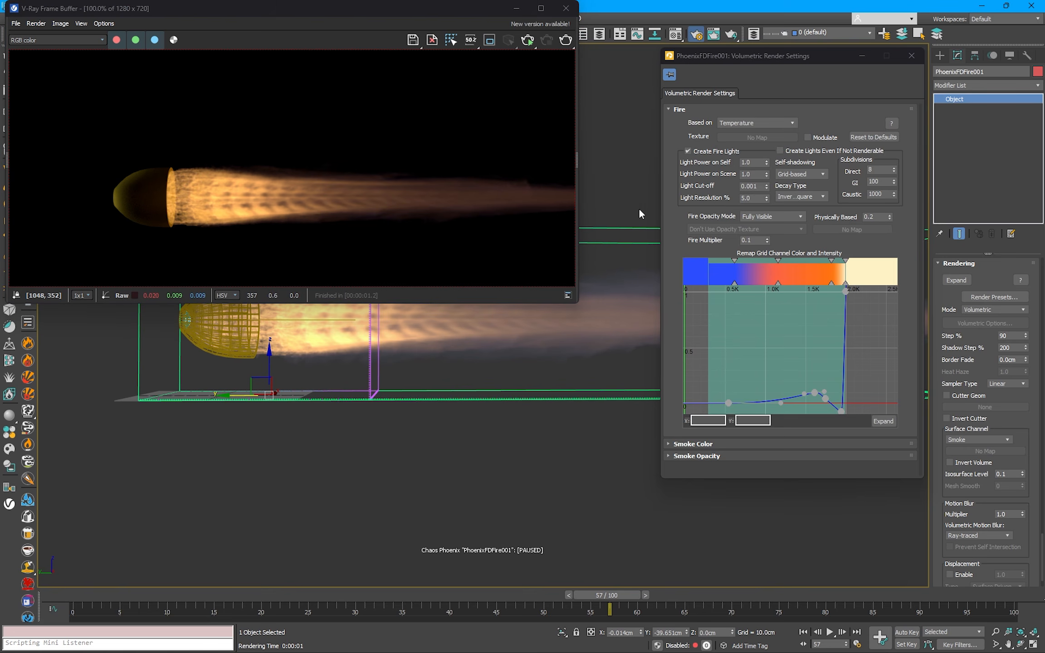
scroll(766, 373, "down", 1)
scroll(767, 373, "down", 5)
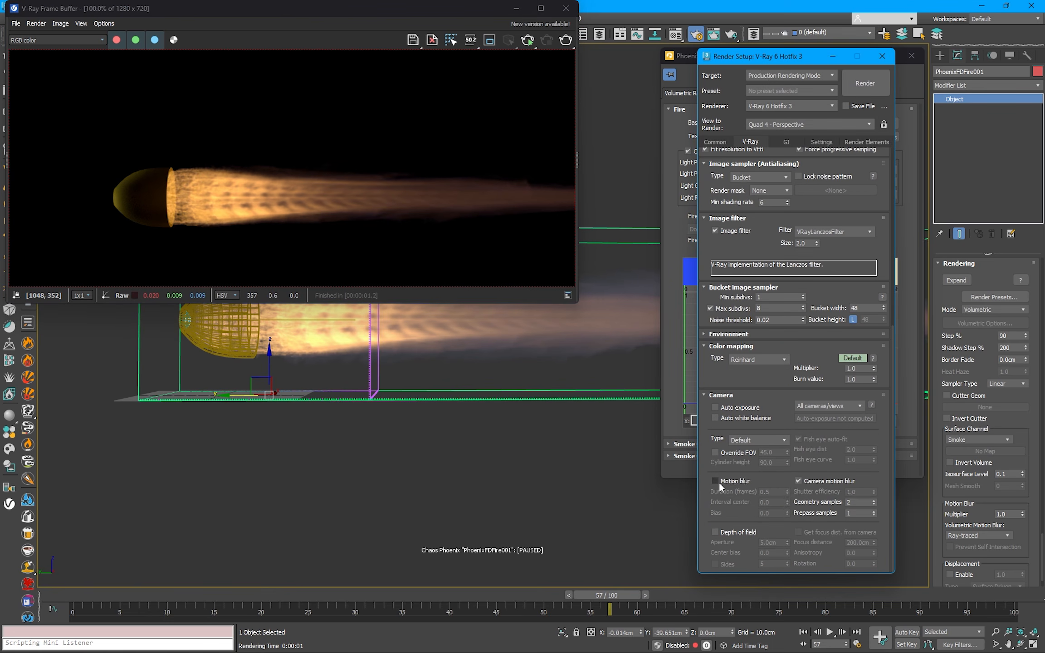
left_click(882, 56)
Step: Set the simulator's Motion Blur Multiplier to 0.5 and render the frame
double_click(1008, 514)
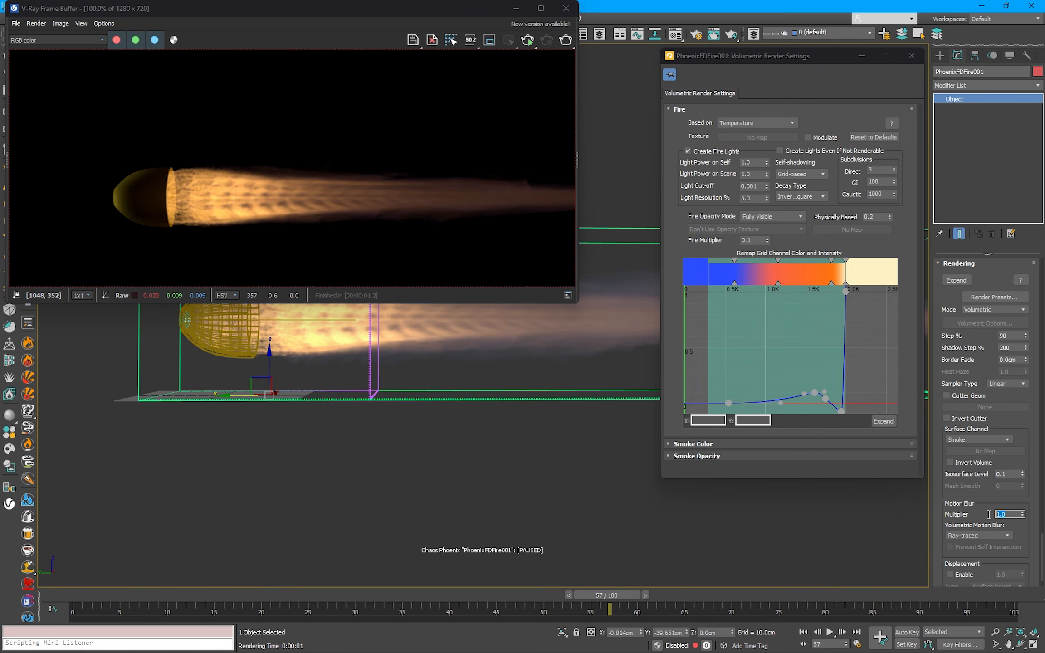
type("0.5")
left_click(730, 34)
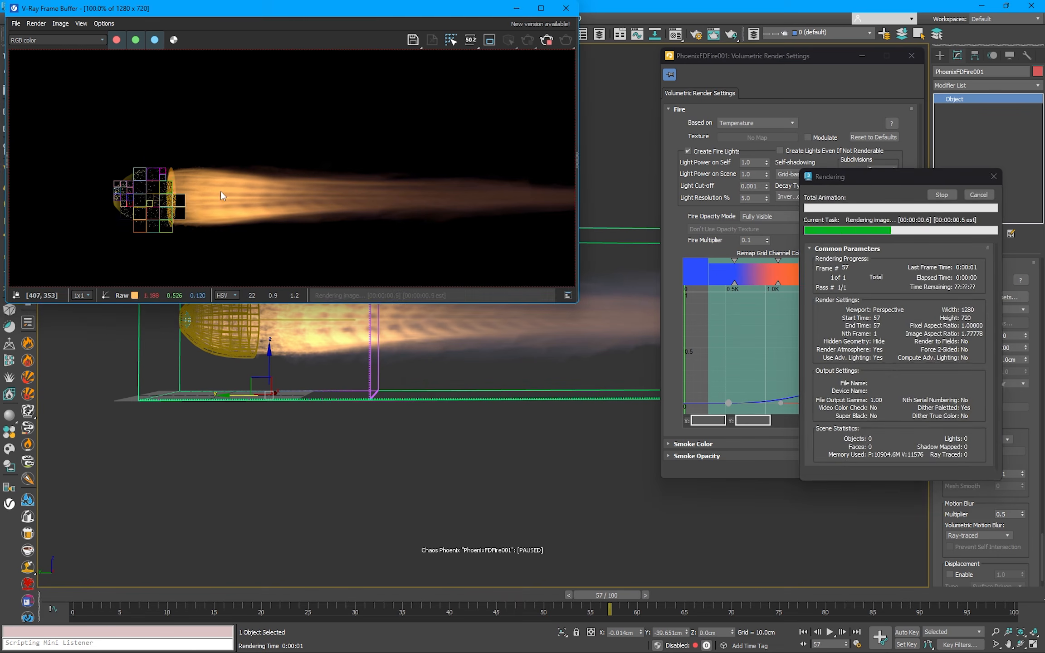
Step: Set the simulator's Motion Blur Multiplier to 0.2 and render the frame to inspect the flame detail
double_click(1007, 513)
type("0.2")
key("Return")
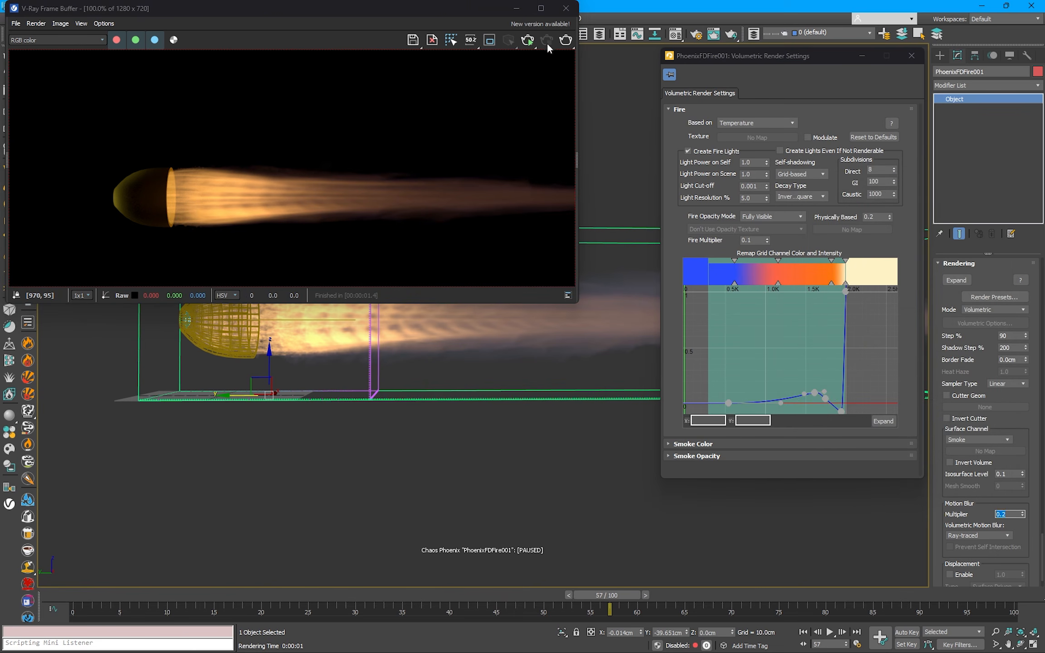
left_click(566, 40)
scroll(173, 189, "up", 1)
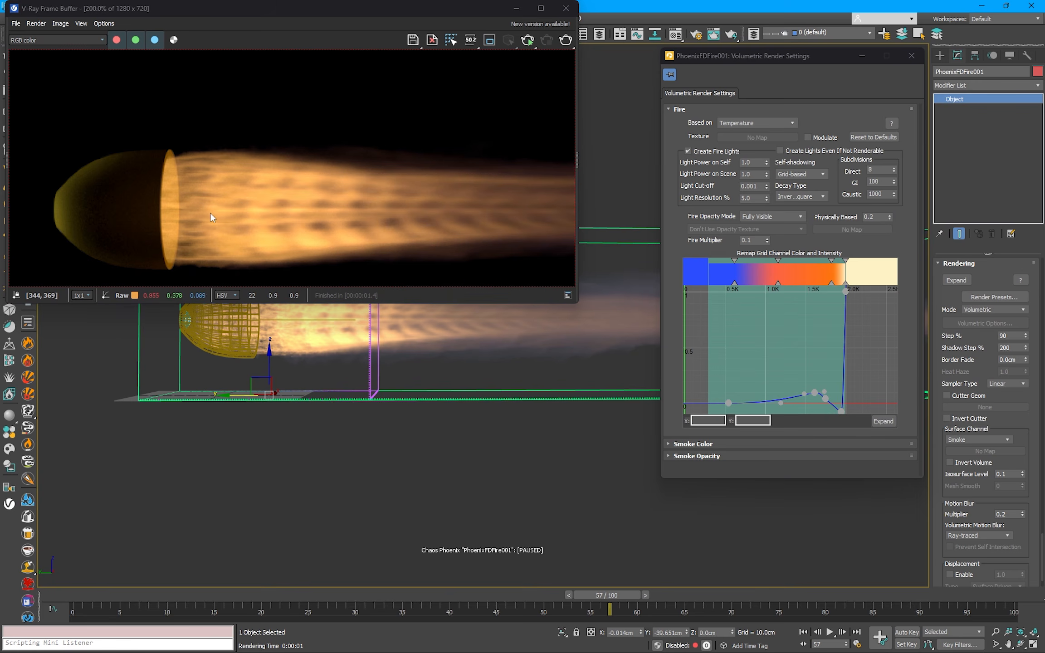
scroll(213, 217, "down", 1)
left_click(568, 13)
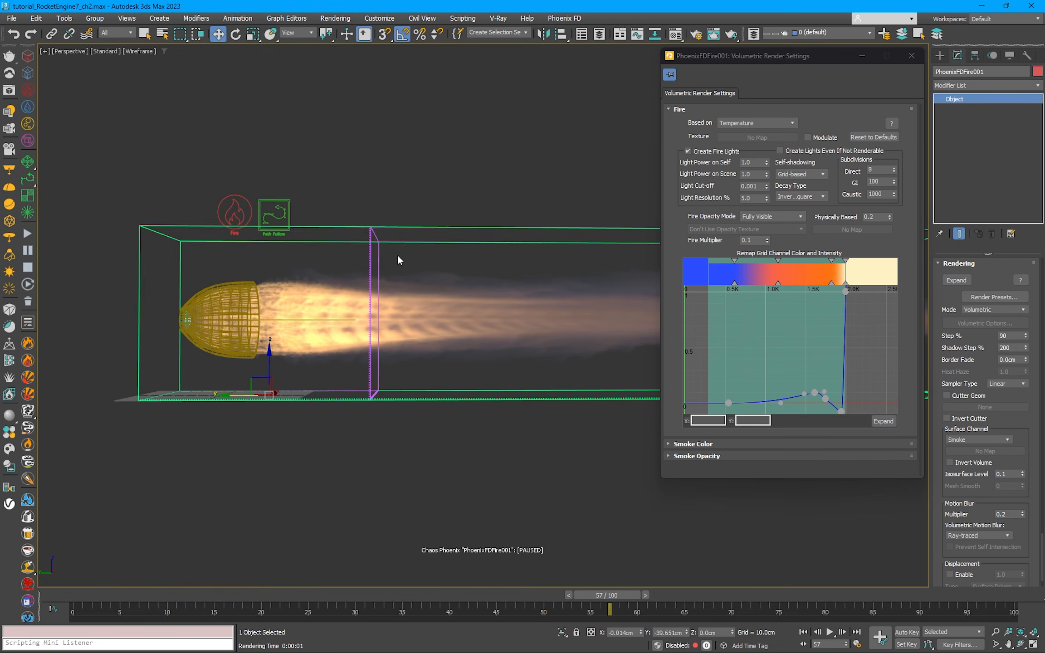
Step: Resume the simulation and set the Path Follow Pull Speed to 9000 cm
middle_click_drag(385, 248, 370, 258)
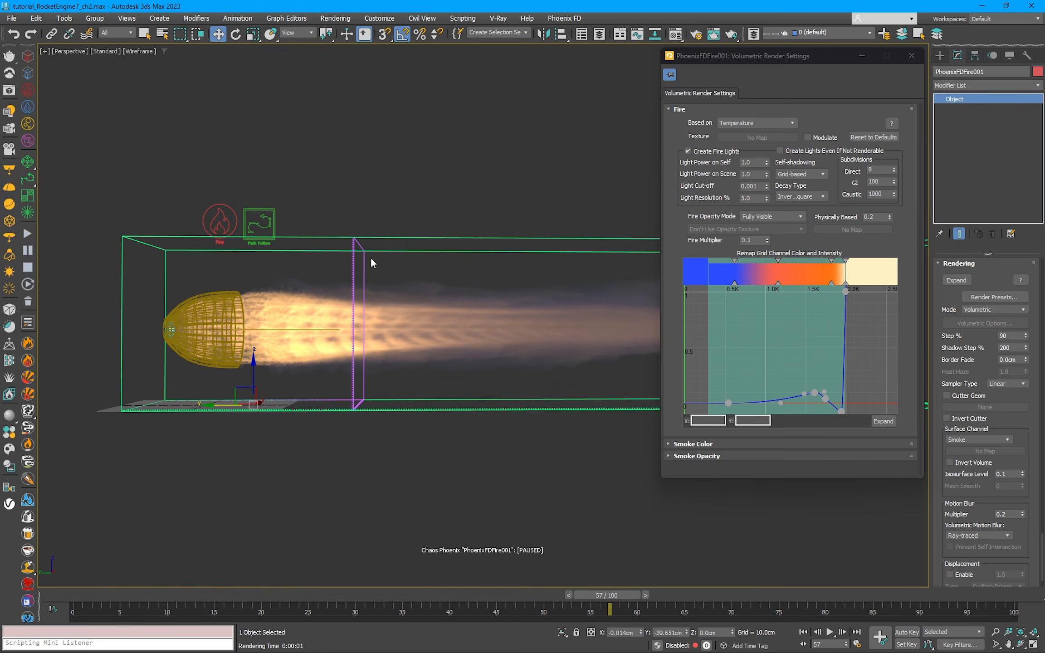
left_click(25, 233)
left_click(260, 220)
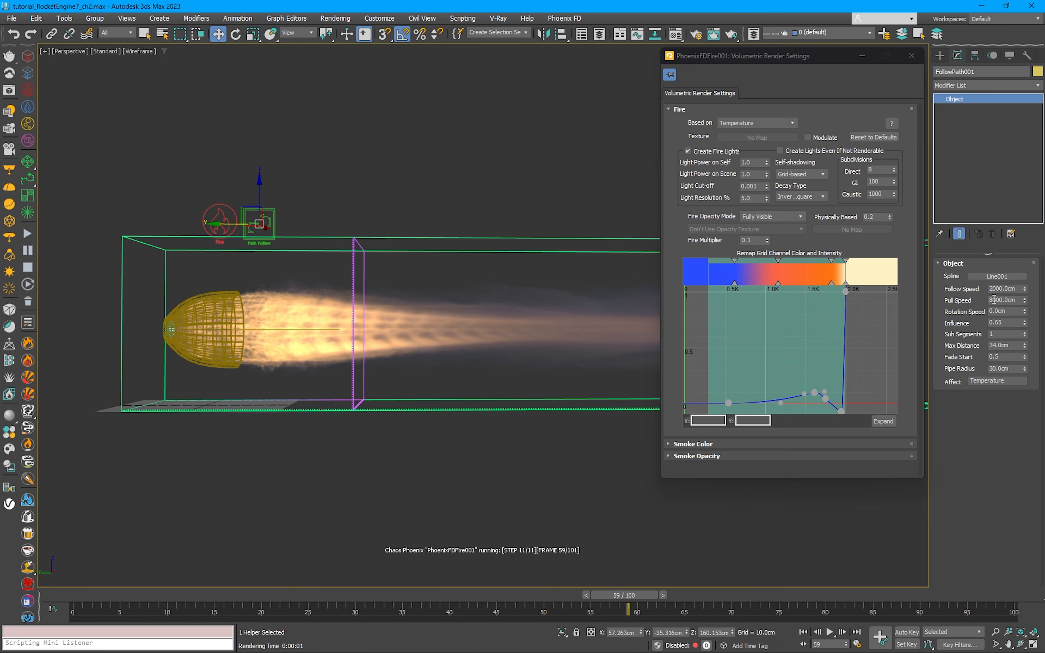
left_click_drag(994, 300, 982, 306)
type("9")
key("Return")
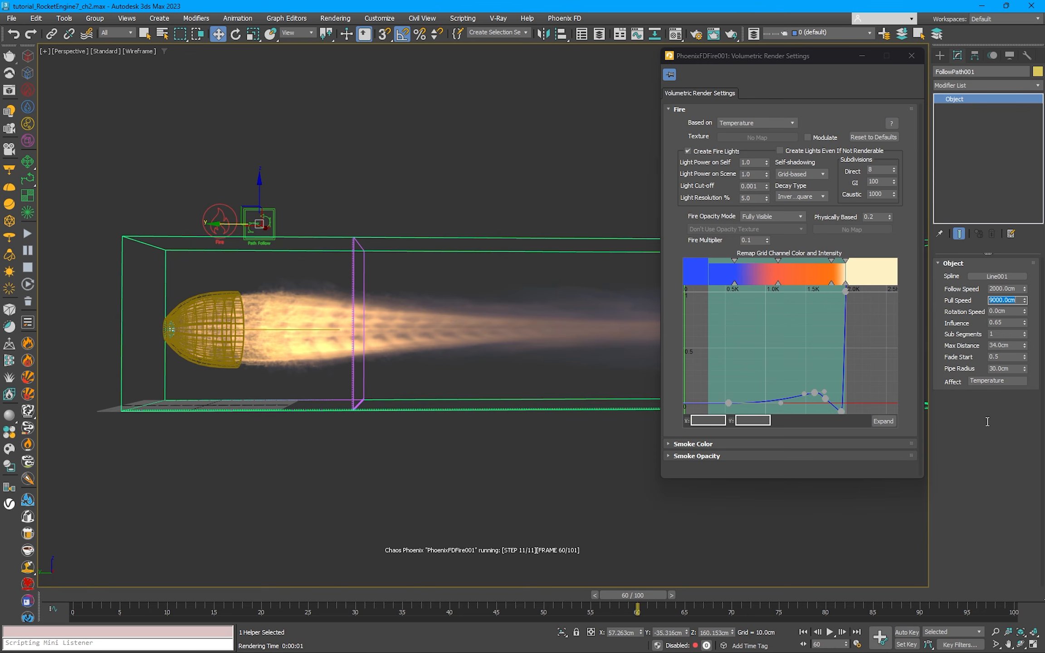
Step: Close the volumetric render settings, then set the fire simulator's Steps Per Frame to 10 and its Conservation method to Direct Symmetric
left_click(394, 237)
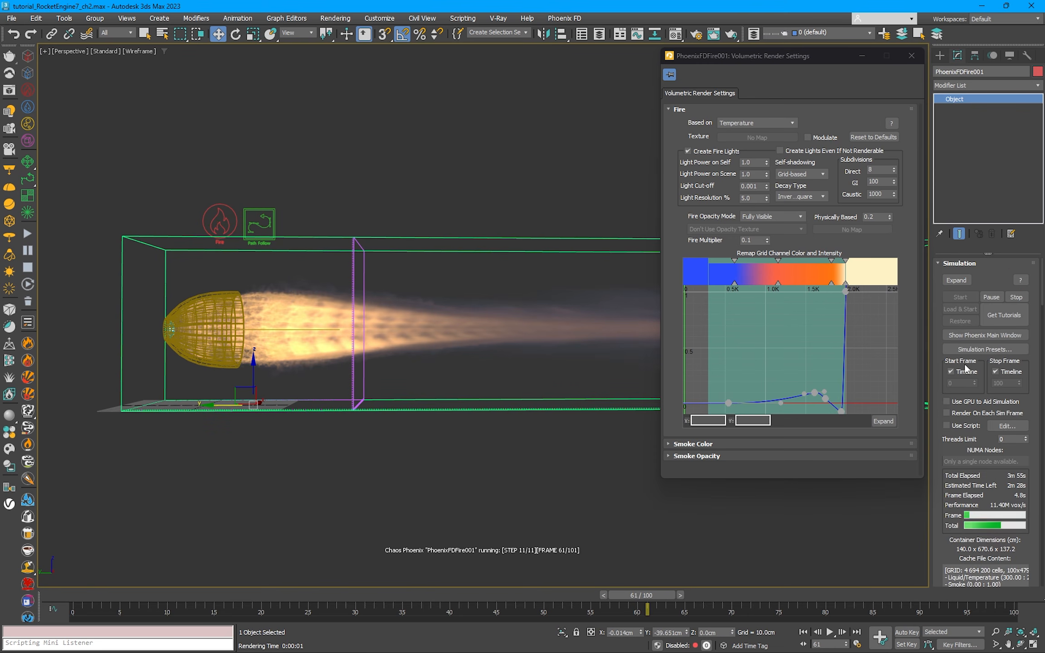
left_click_drag(940, 386, 940, 248)
left_click_drag(731, 51, 739, 50)
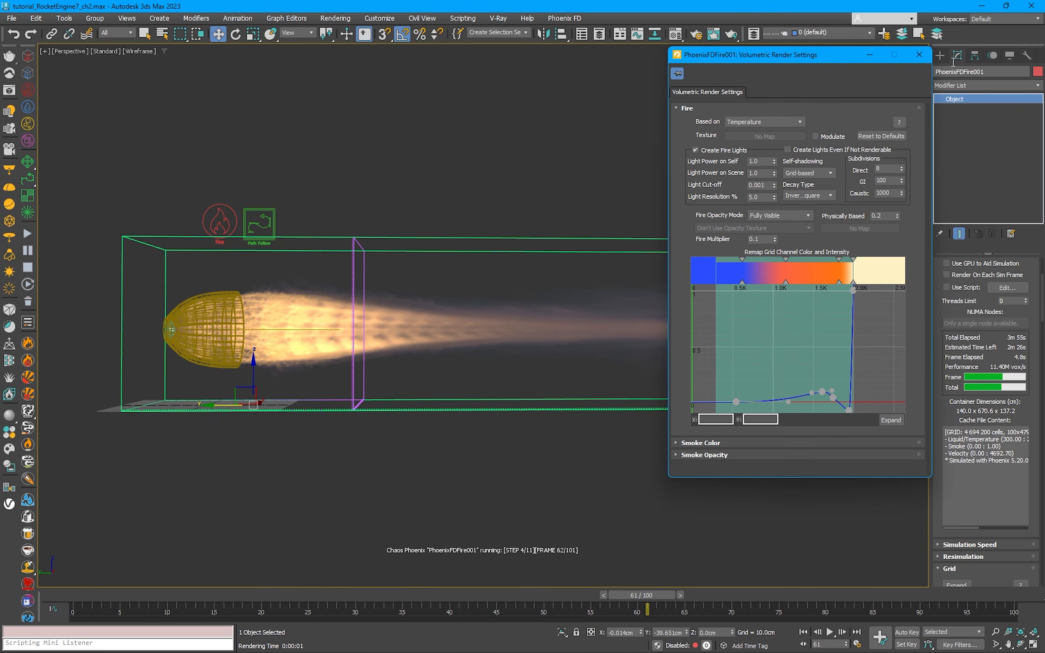
left_click(918, 55)
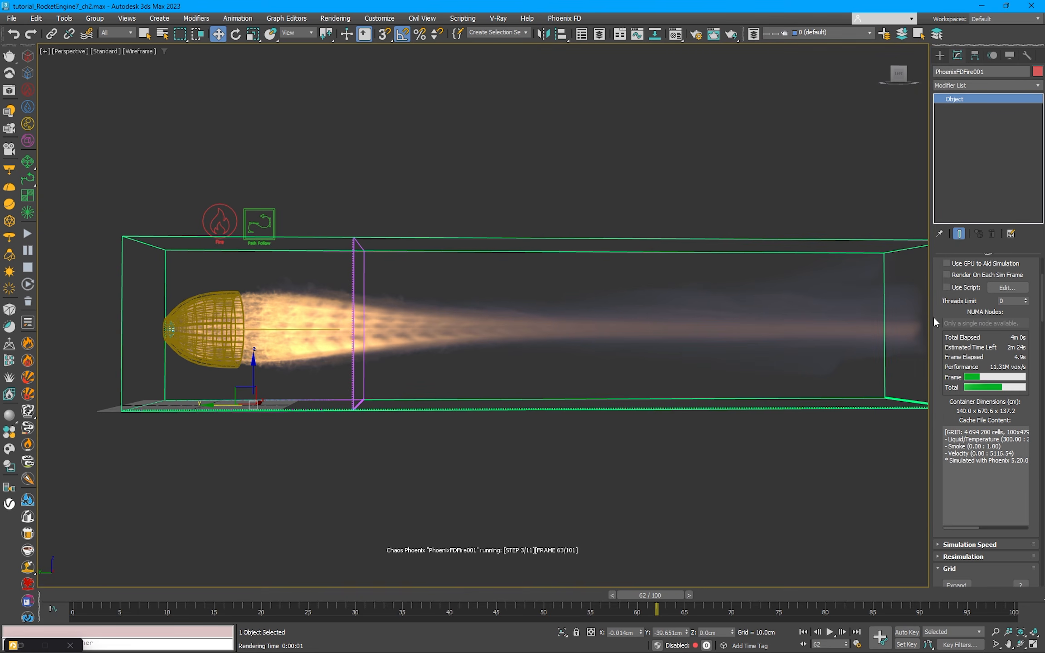
left_click_drag(934, 395, 941, 155)
scroll(955, 482, "down", 5)
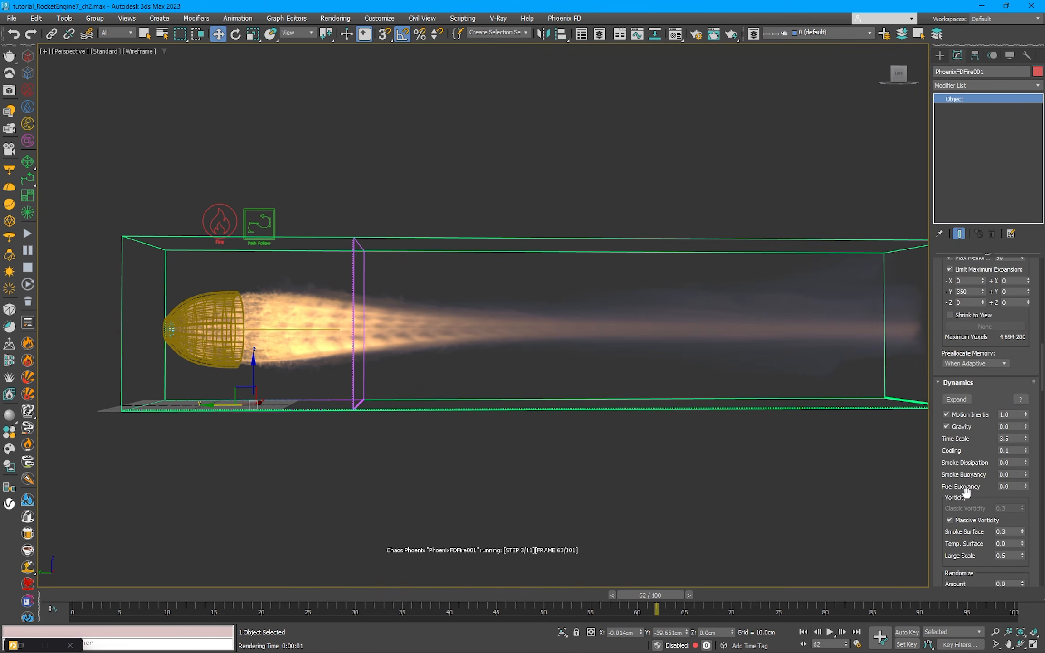
scroll(948, 423, "down", 3)
scroll(948, 423, "down", 4)
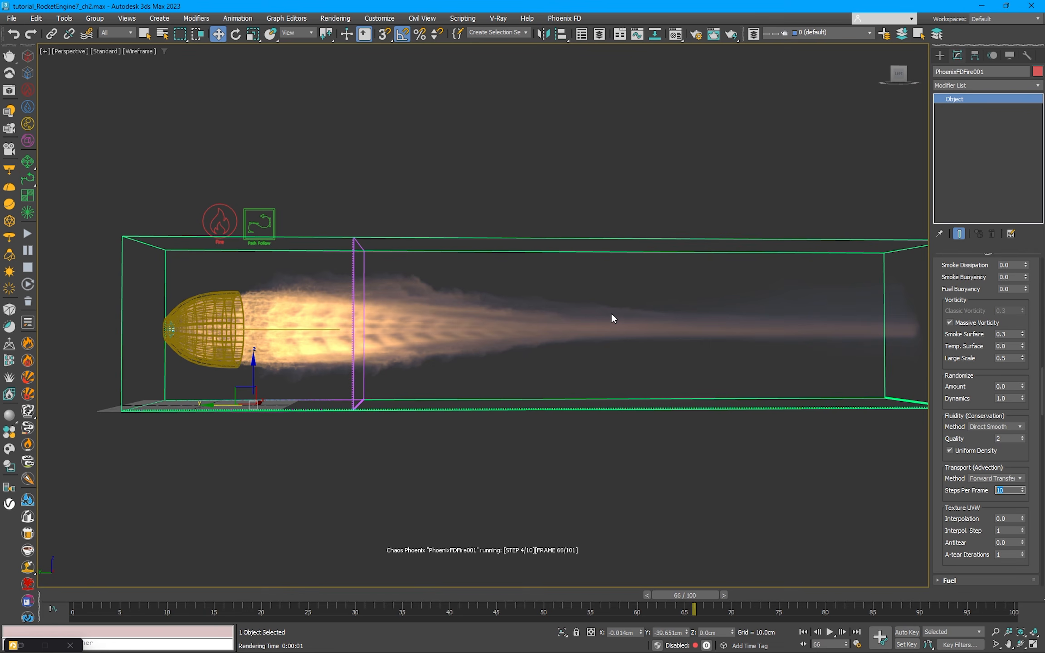
left_click(1015, 427)
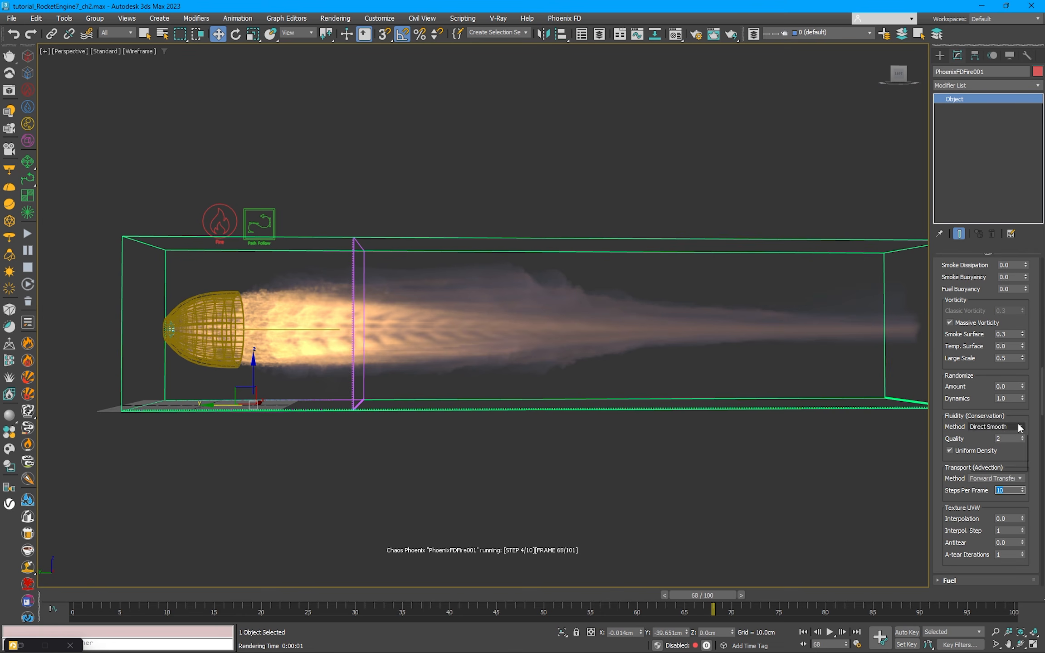
left_click(1011, 436)
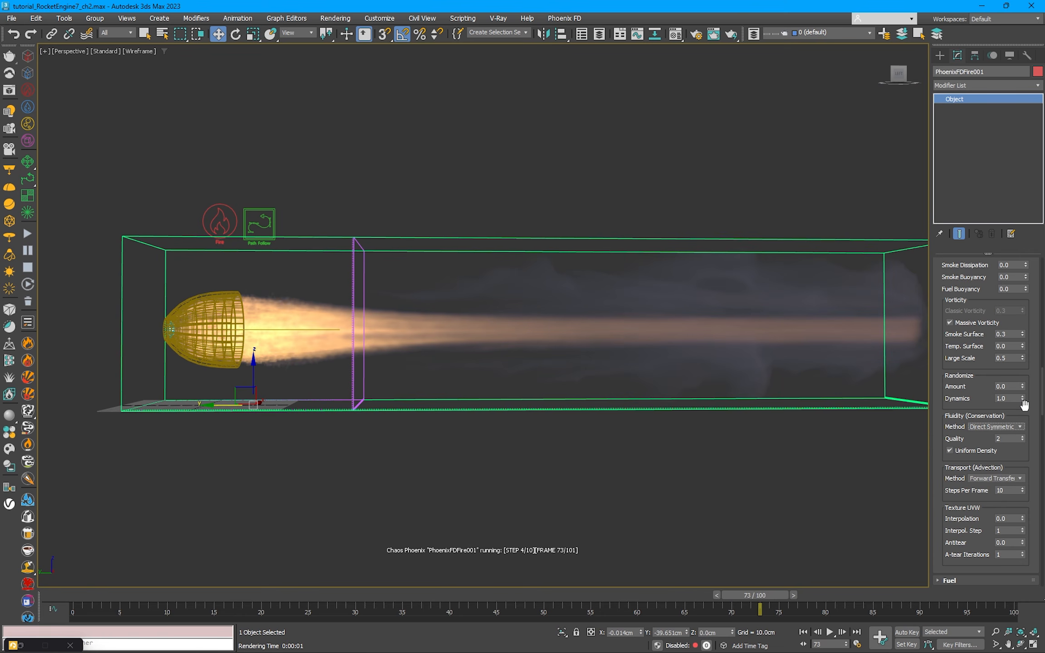
Step: Set the fire simulator's Conservation method to Direct Smooth and its Quality to 4
left_click(997, 426)
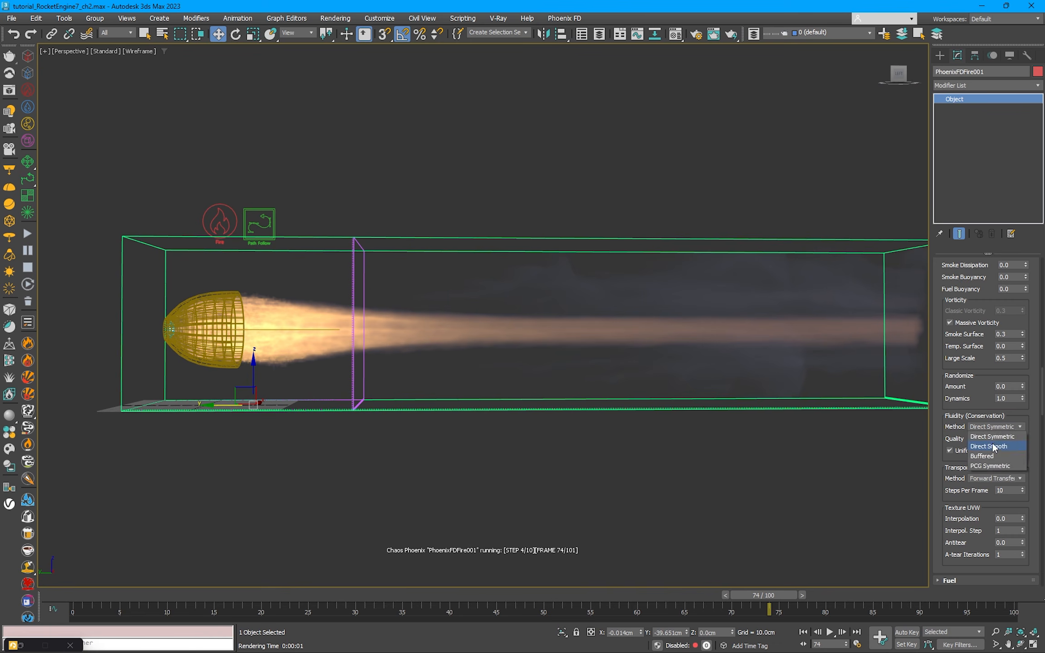
left_click(1000, 439)
double_click(1000, 438)
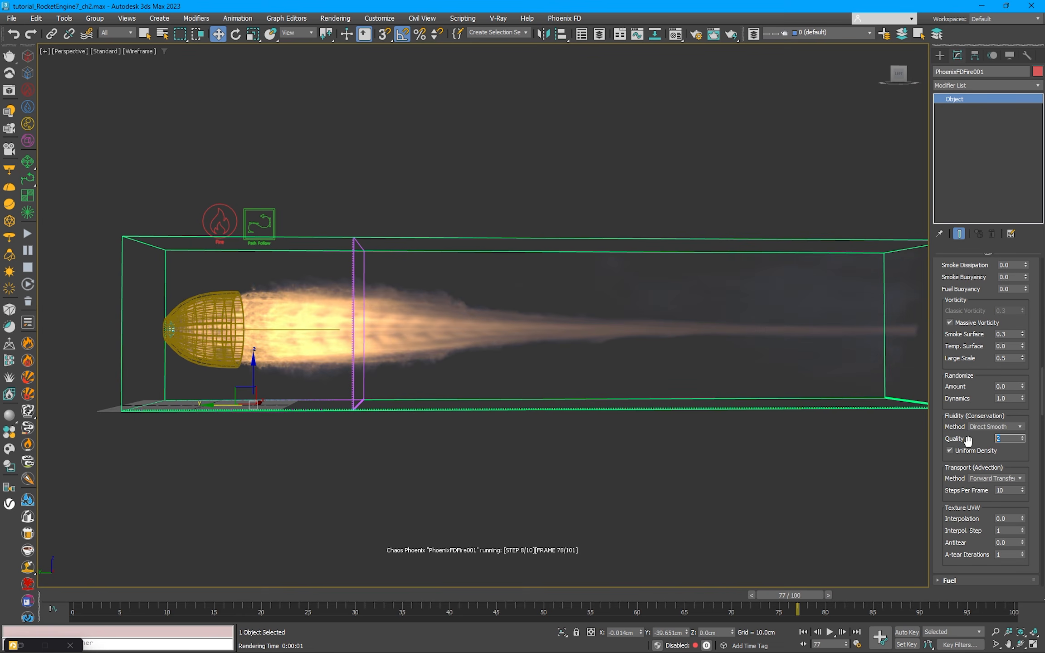
type("4")
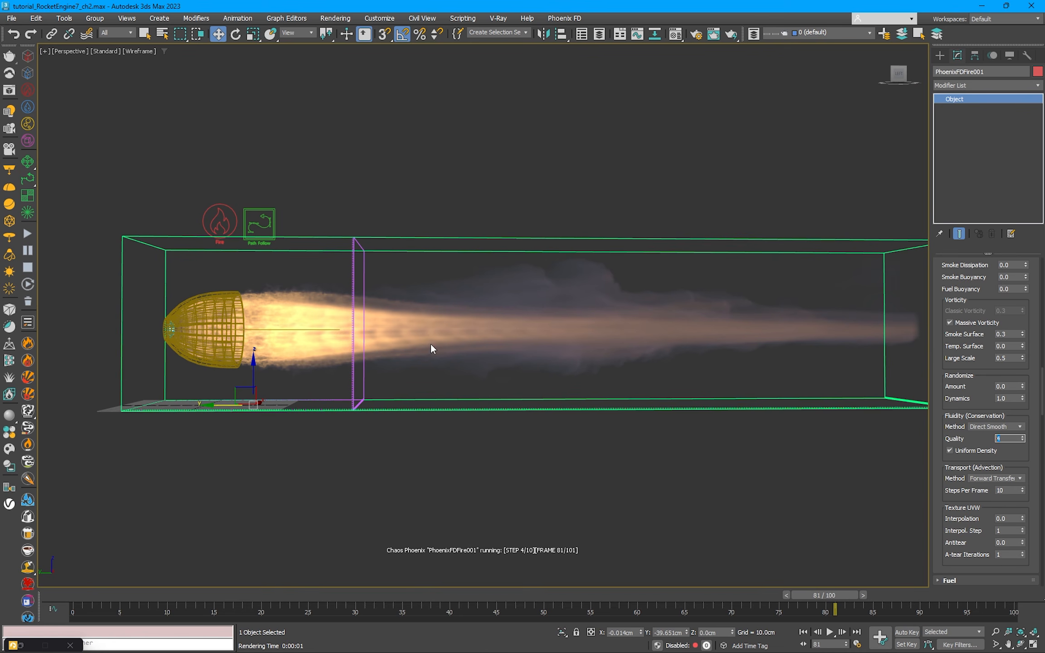
Step: Set the Path Follow force's Pull Speed to 11000 cm
left_click(259, 223)
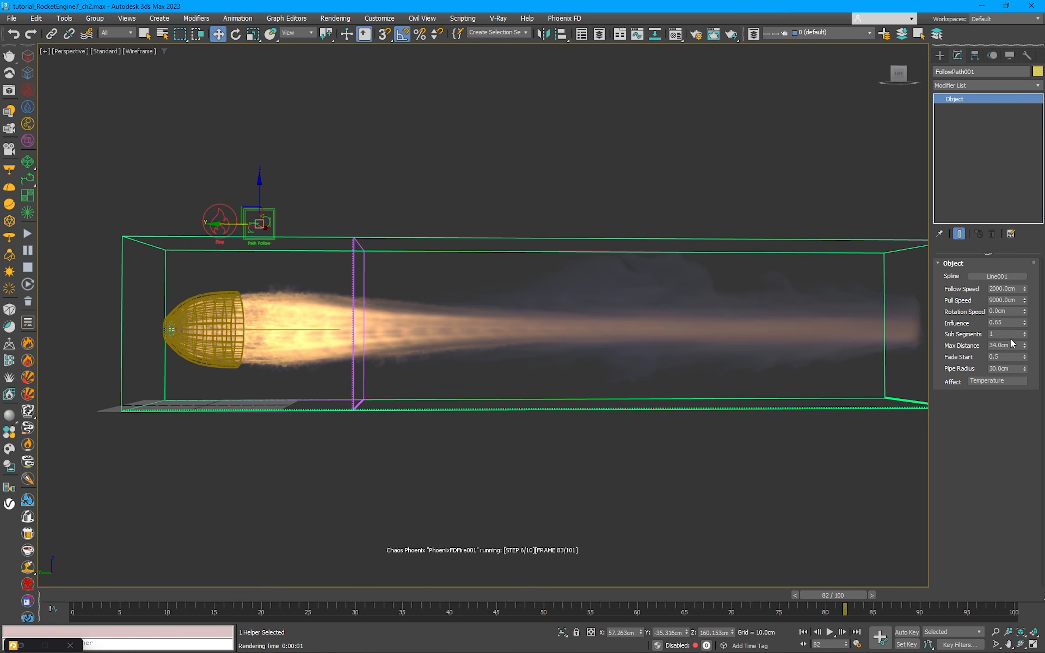
type("1")
key("Return")
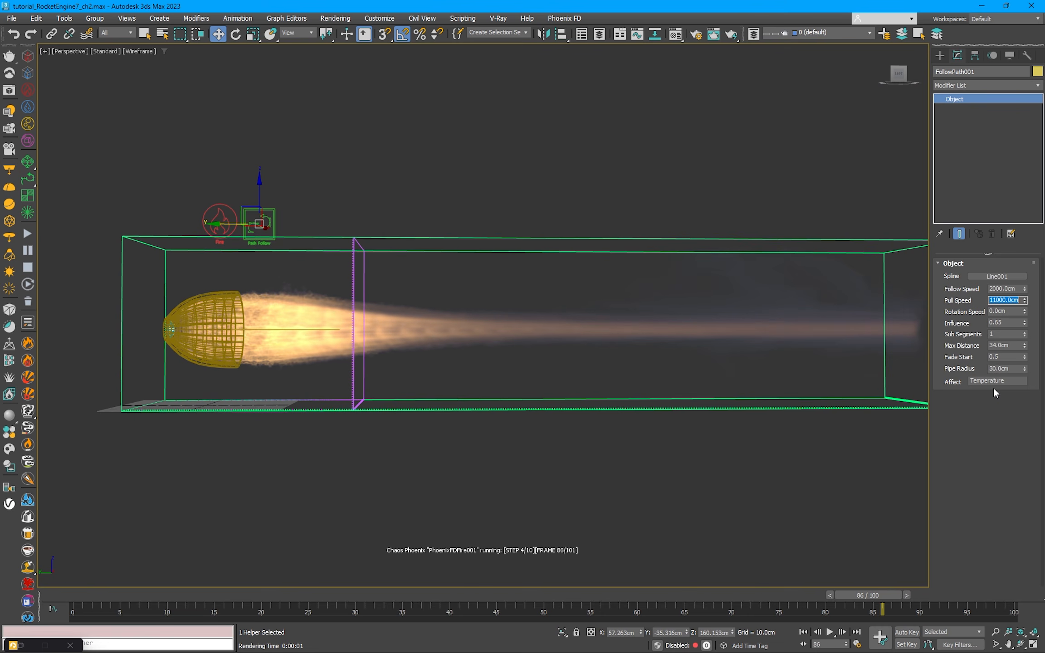
Step: Set the Path Follow Max Distance to 33 cm and render the frame to inspect the exhaust jet
double_click(1009, 321)
left_click_drag(992, 345, 1015, 345)
type("33")
key("Return")
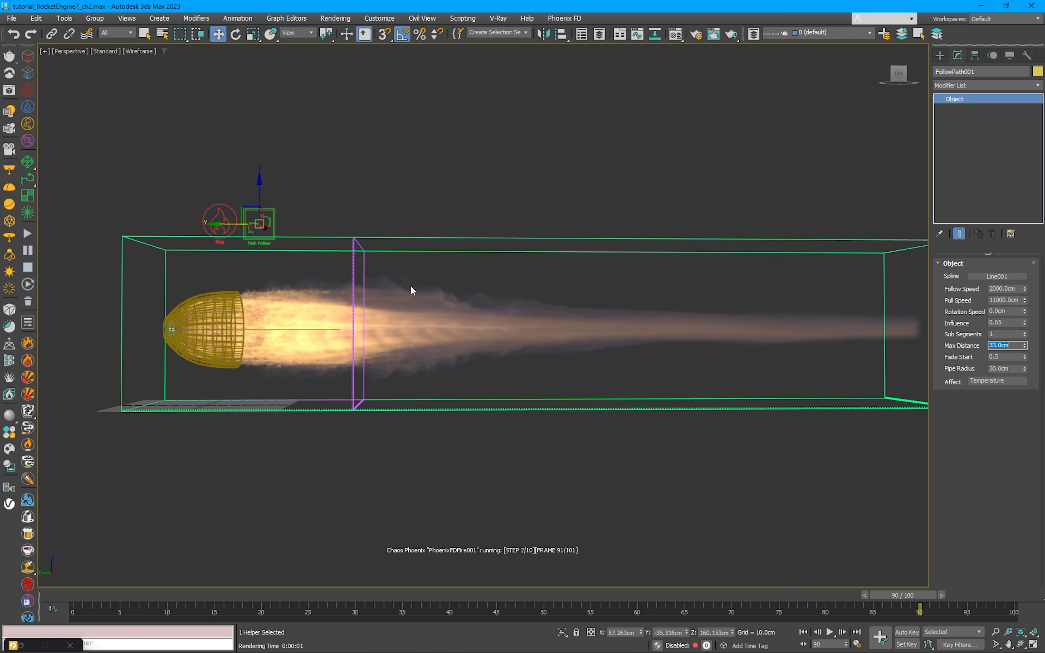
left_click(732, 35)
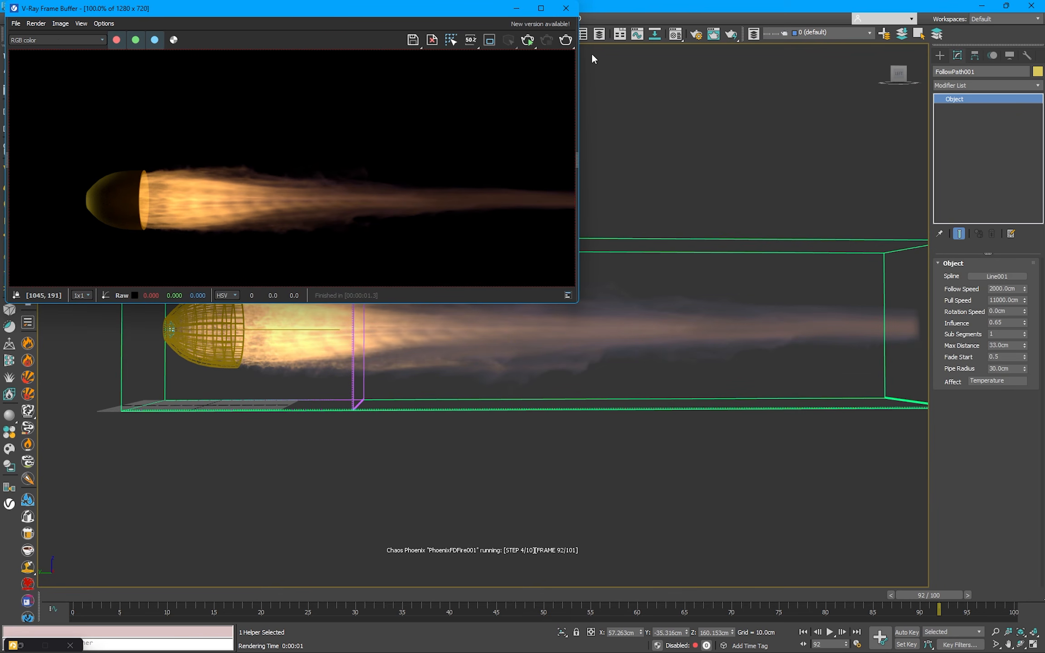
left_click(565, 9)
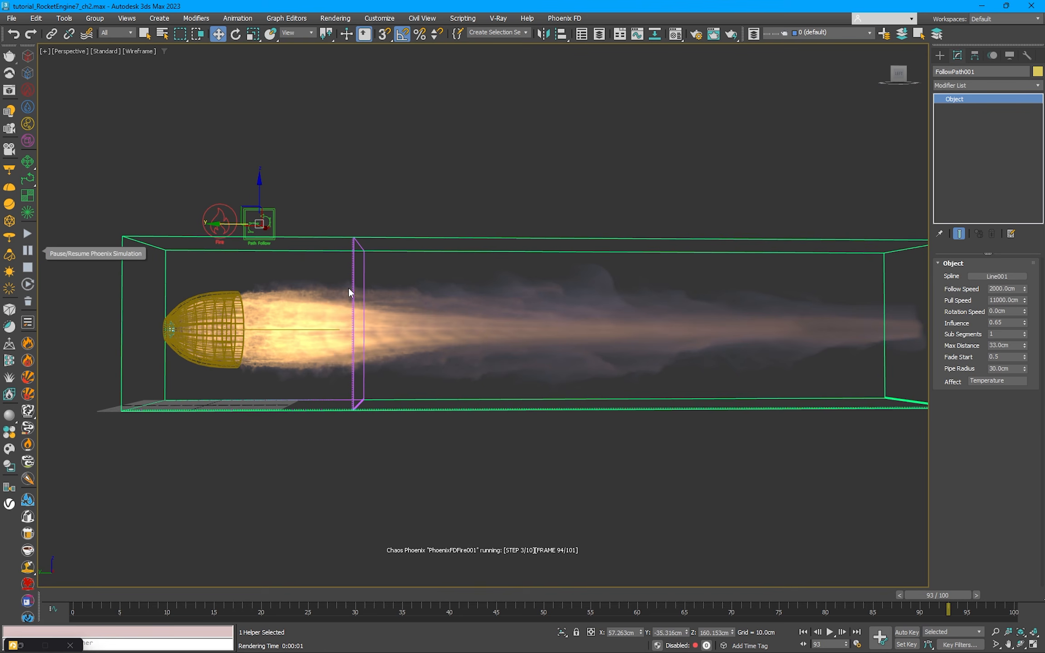
Step: Set the fire simulator's Cooling to 0.15 in its dynamics settings
left_click(390, 252)
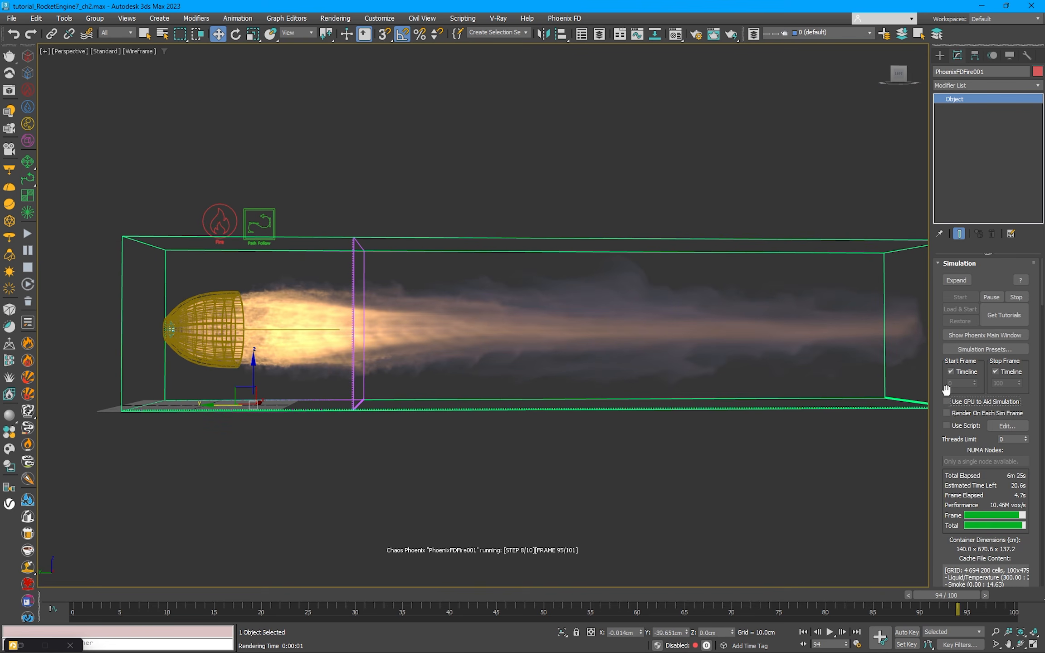
scroll(970, 436, "down", 5)
scroll(975, 448, "down", 8)
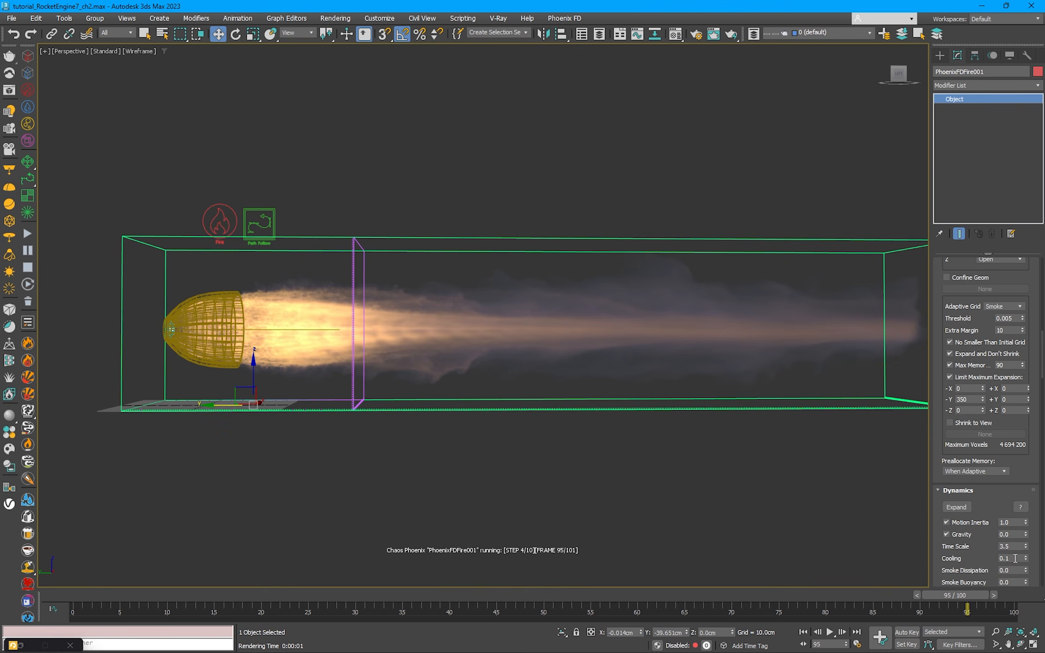
left_click(1012, 557)
Step: Set the Path Follow force's Follow Speed to 1800 cm and restart the simulation
left_click(270, 221)
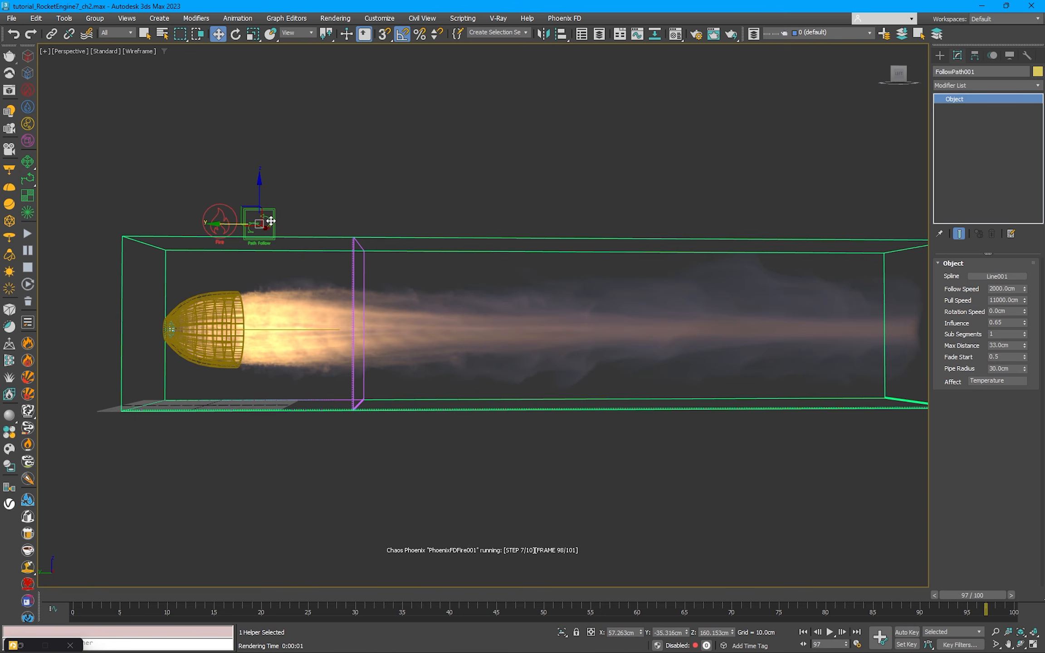
left_click(1002, 289)
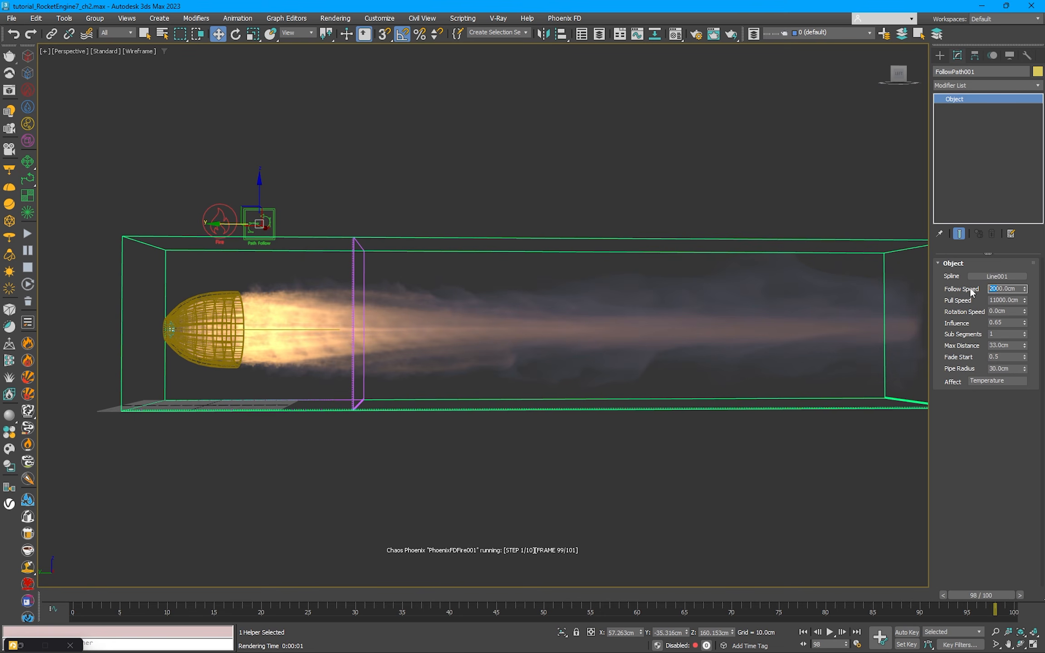
type("1800")
key("Return")
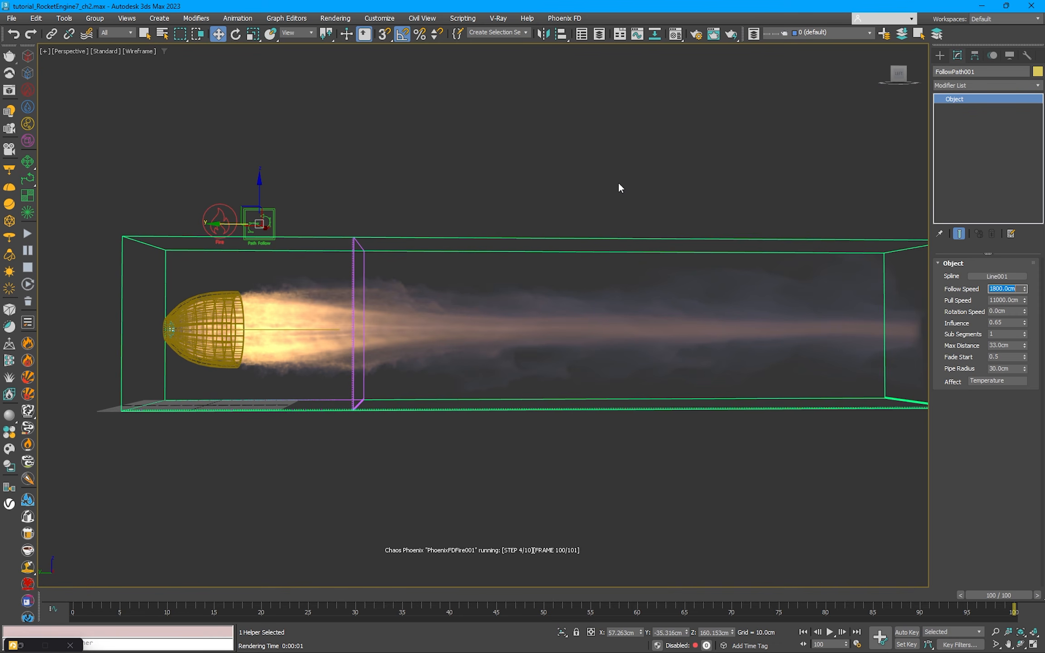
left_click(28, 234)
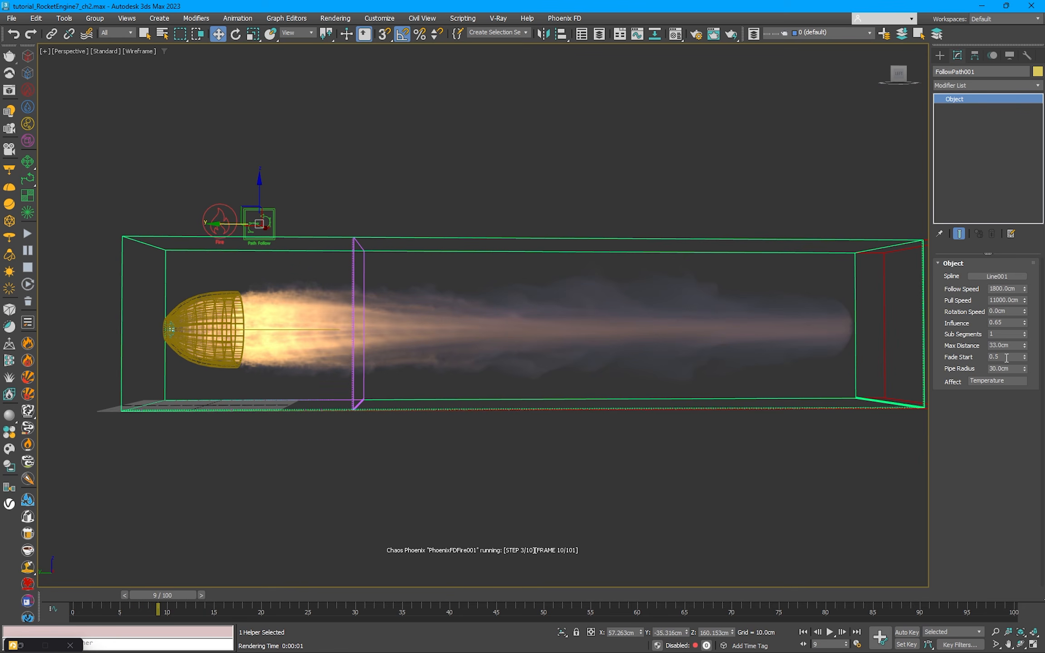
Step: Set the Path Follow Influence to 0.85 and its Follow Speed to 1500 cm
left_click(1013, 322)
key("Return")
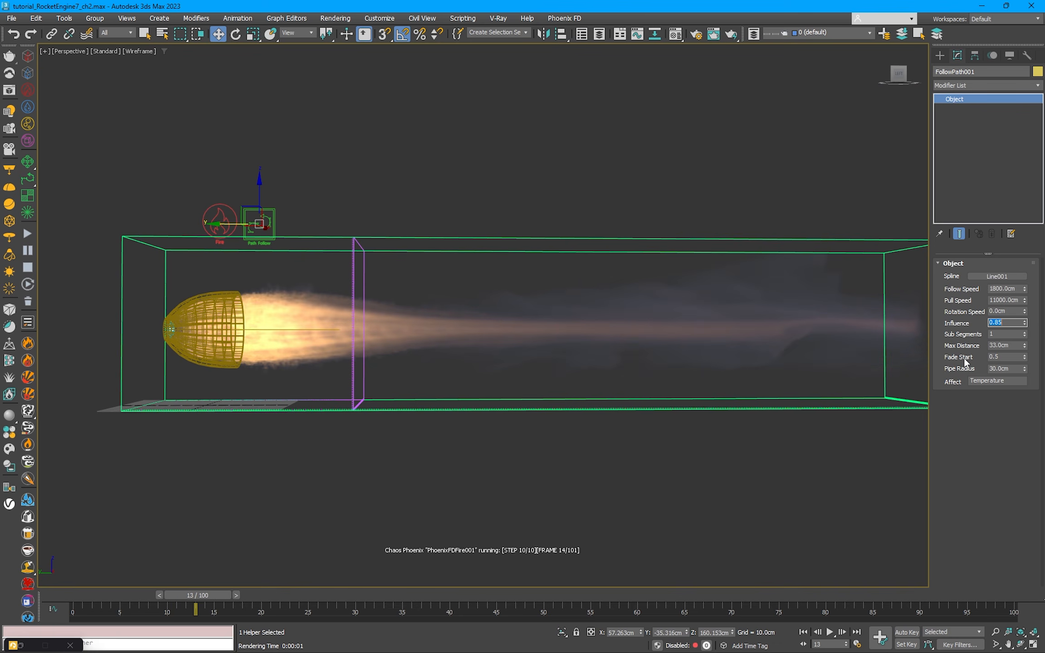
double_click(1001, 289)
type("1500")
key("Return")
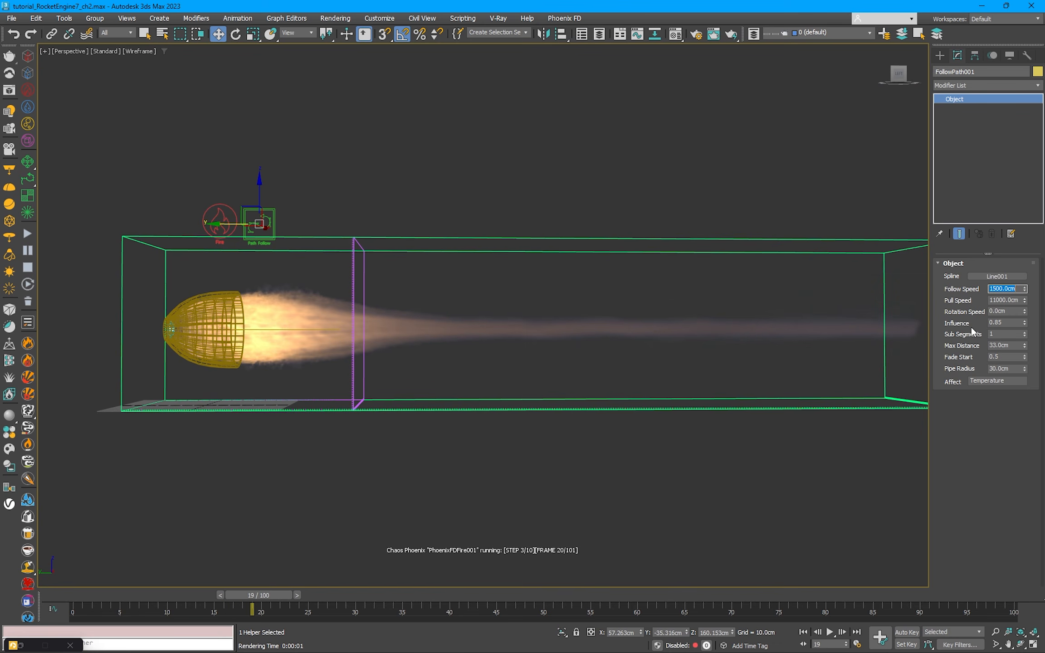
Step: Set the Path Follow Max Distance to 34 cm
double_click(1014, 346)
type("34")
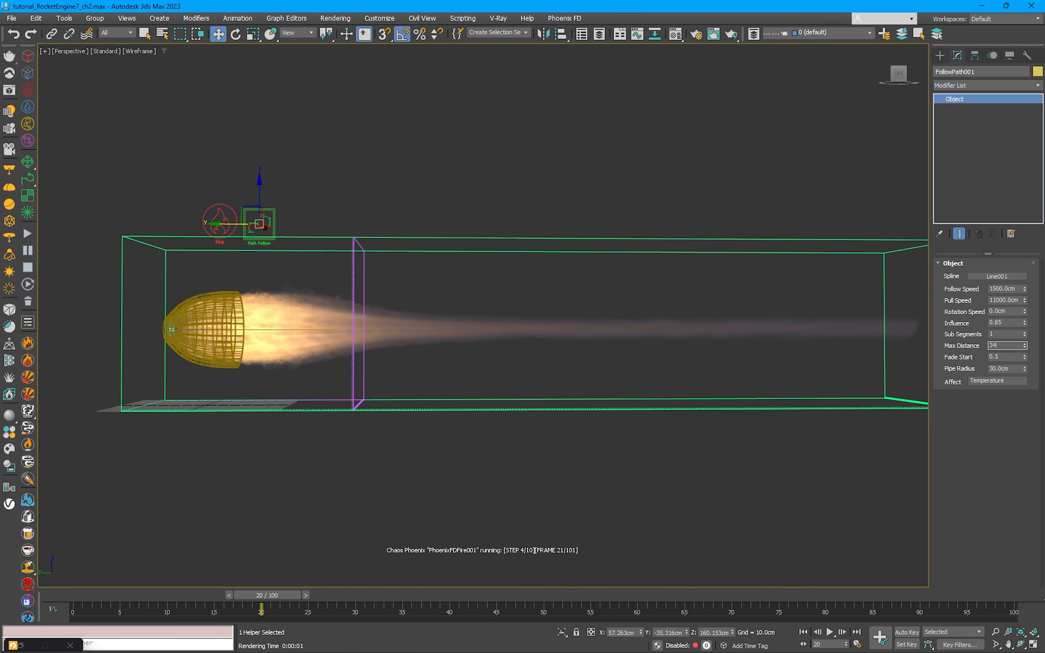
key("Return")
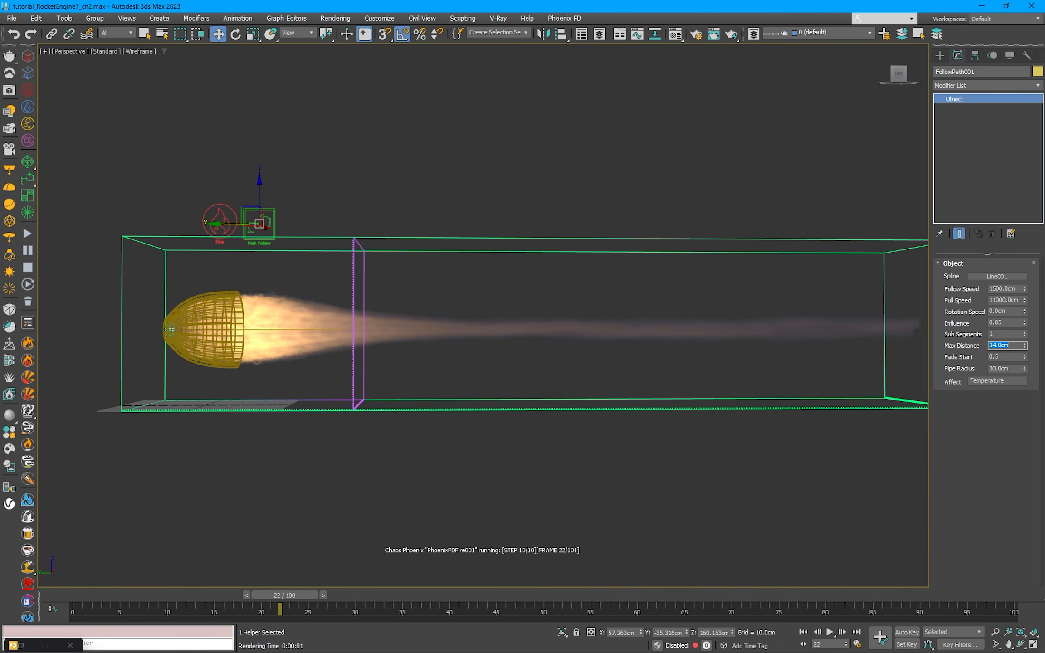
Step: Set the Phoenix fire source's Outgoing Velocity to 4500 cm
left_click(226, 216)
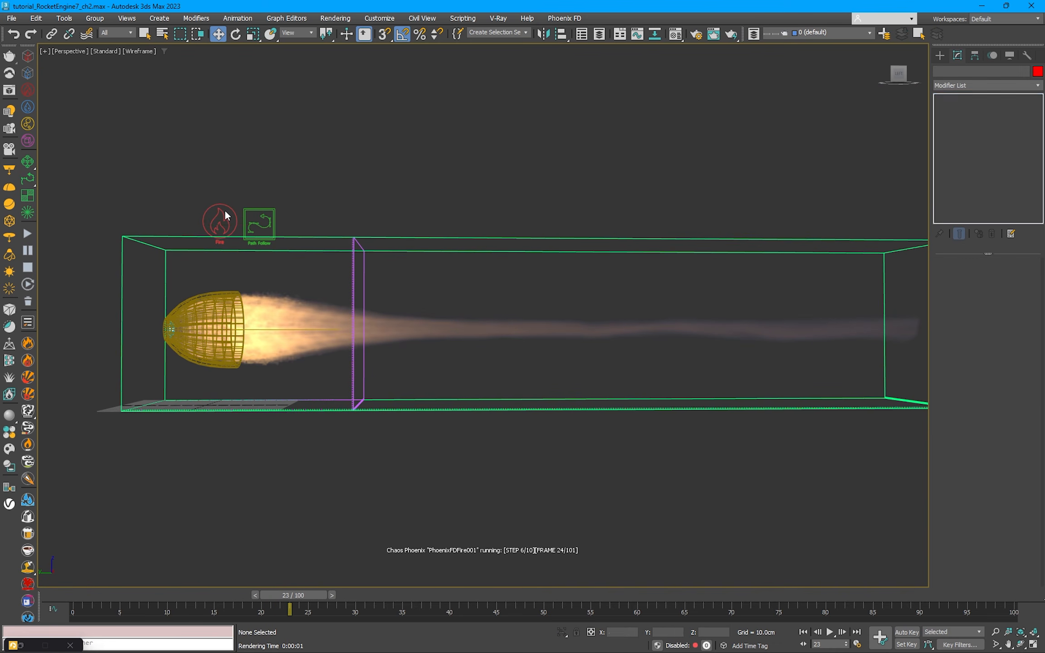
left_click_drag(997, 400, 1001, 401)
type("500.0cm")
key("Return")
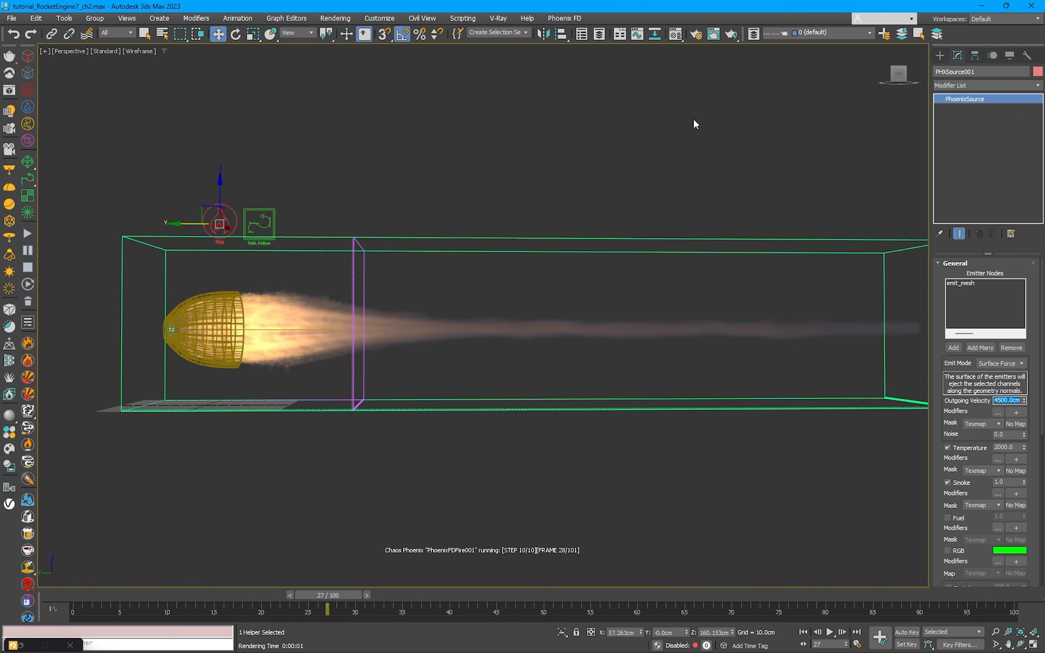
Step: Move the path spline about 18 cm along negative Y, away from the nozzle, and deselect it
left_click(299, 330)
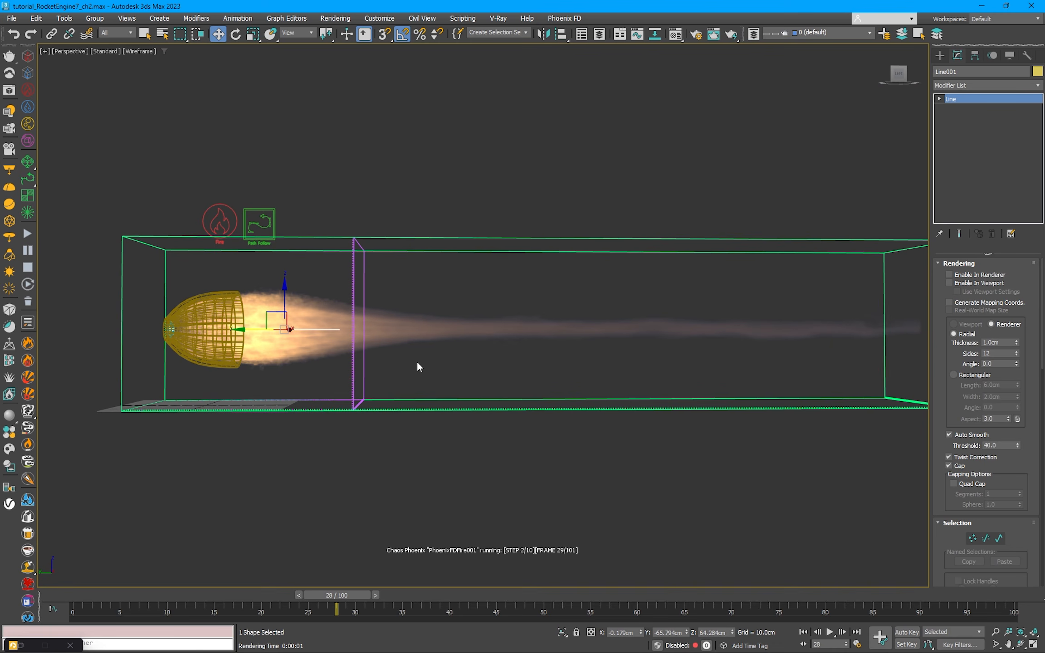
left_click_drag(254, 329, 270, 328)
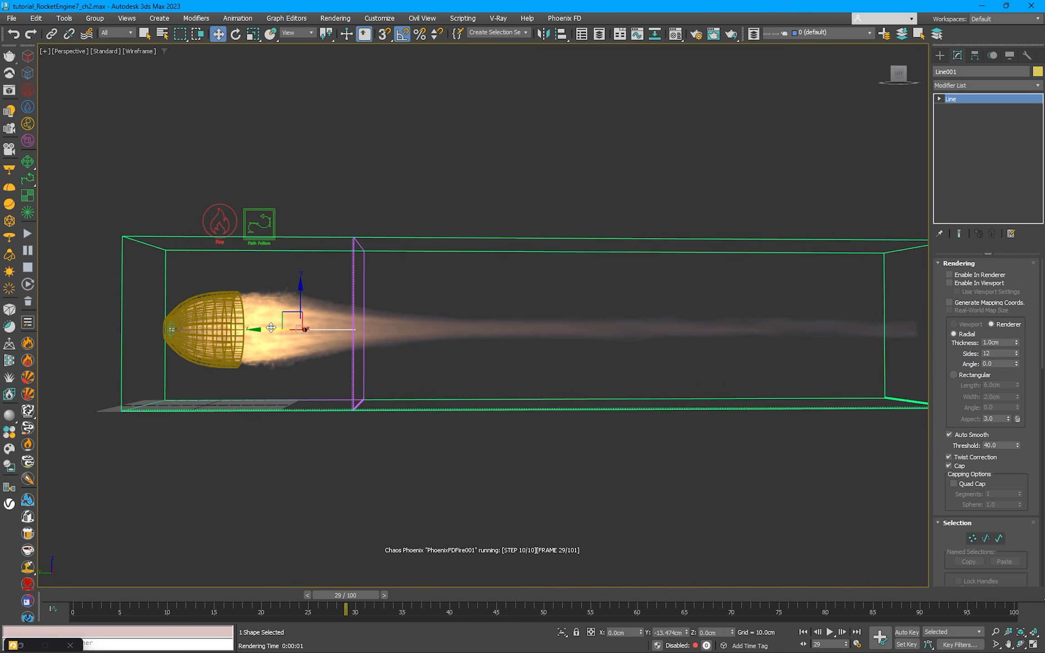
left_click(433, 201)
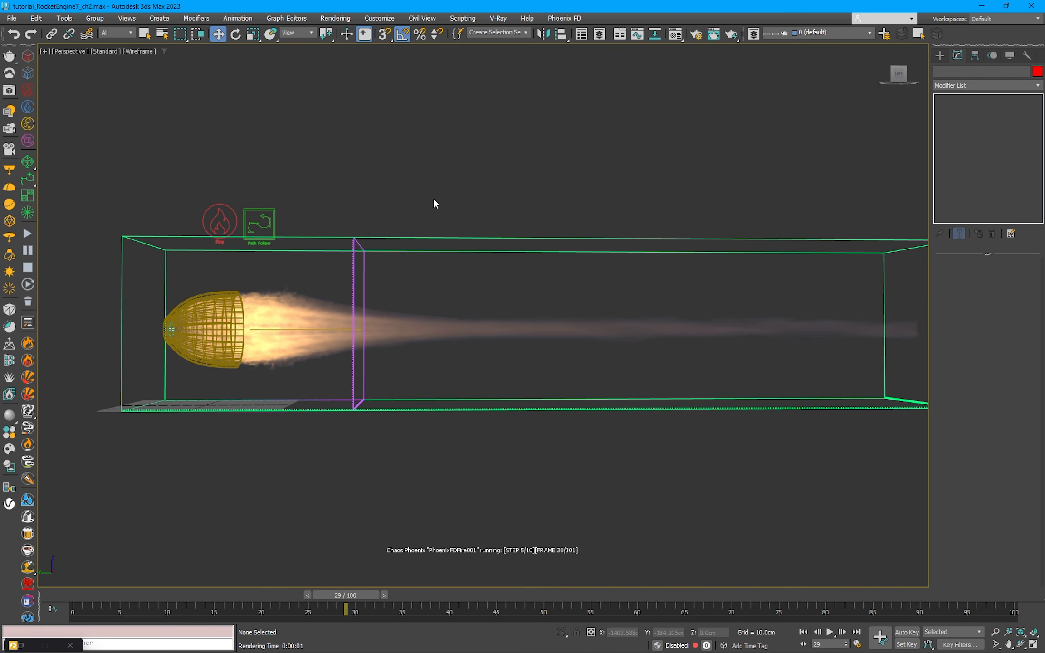
left_click(297, 330)
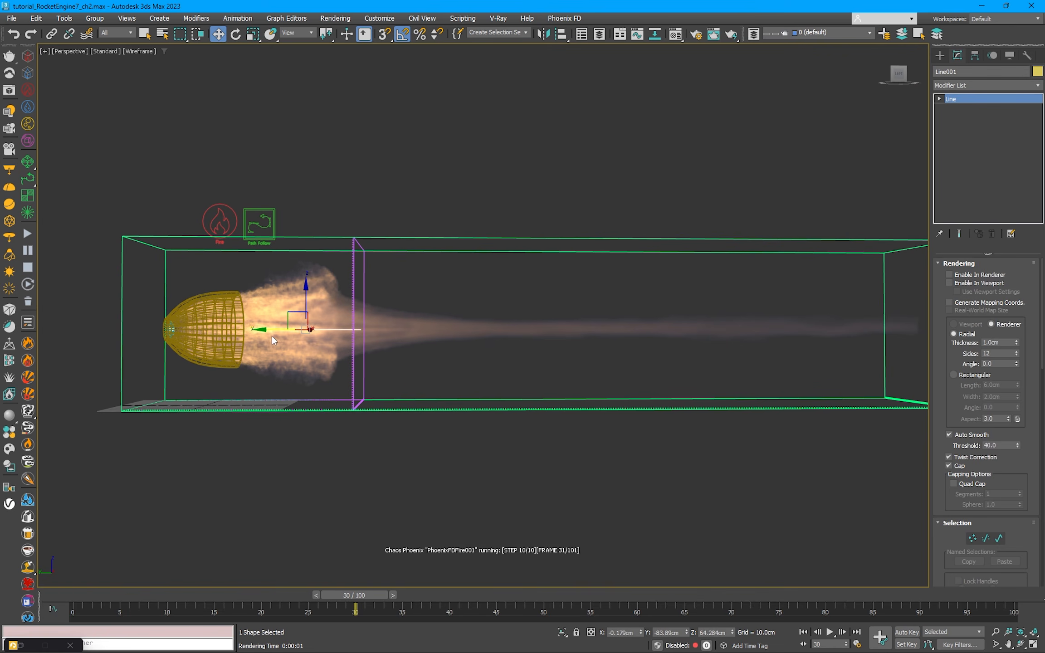
left_click(428, 133)
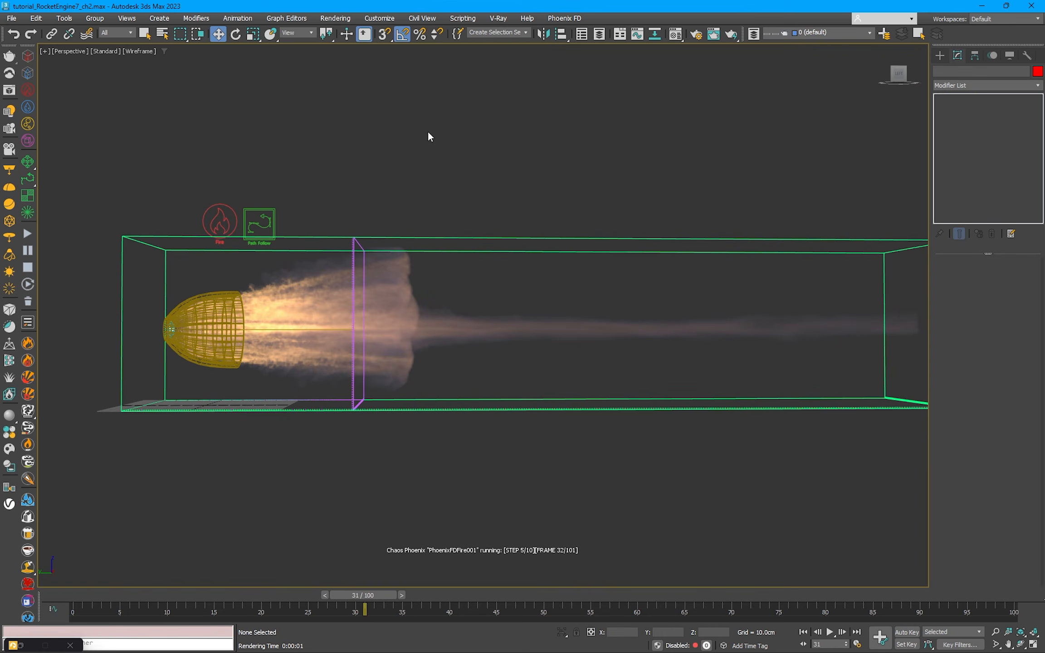
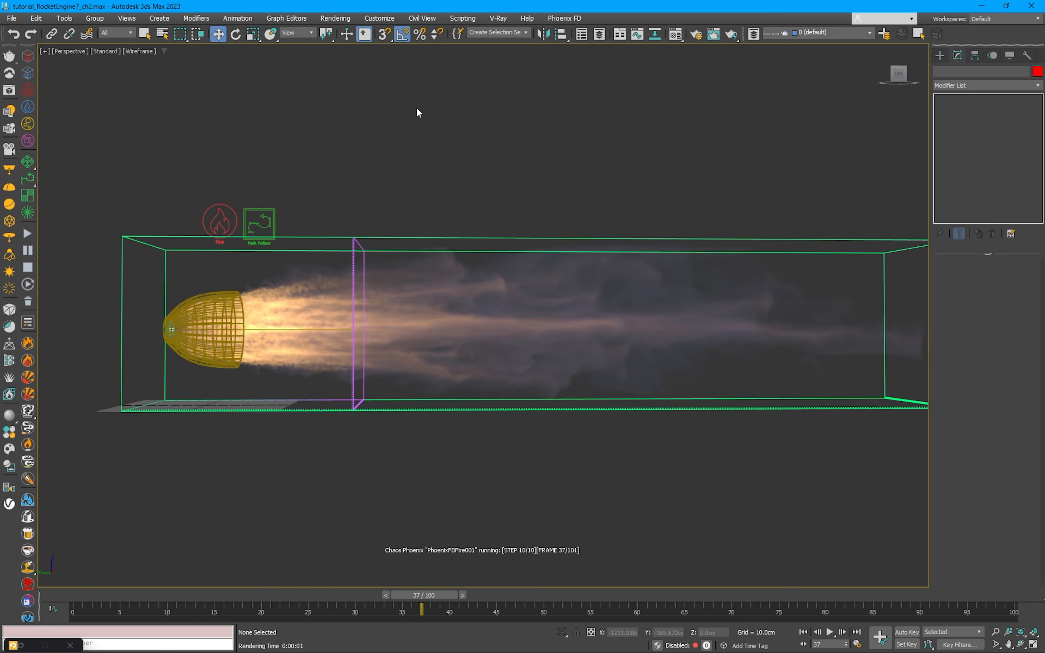
Step: Select the Phoenix fire simulator and set its Fluidity Conservation Quality to 4
left_click(267, 329)
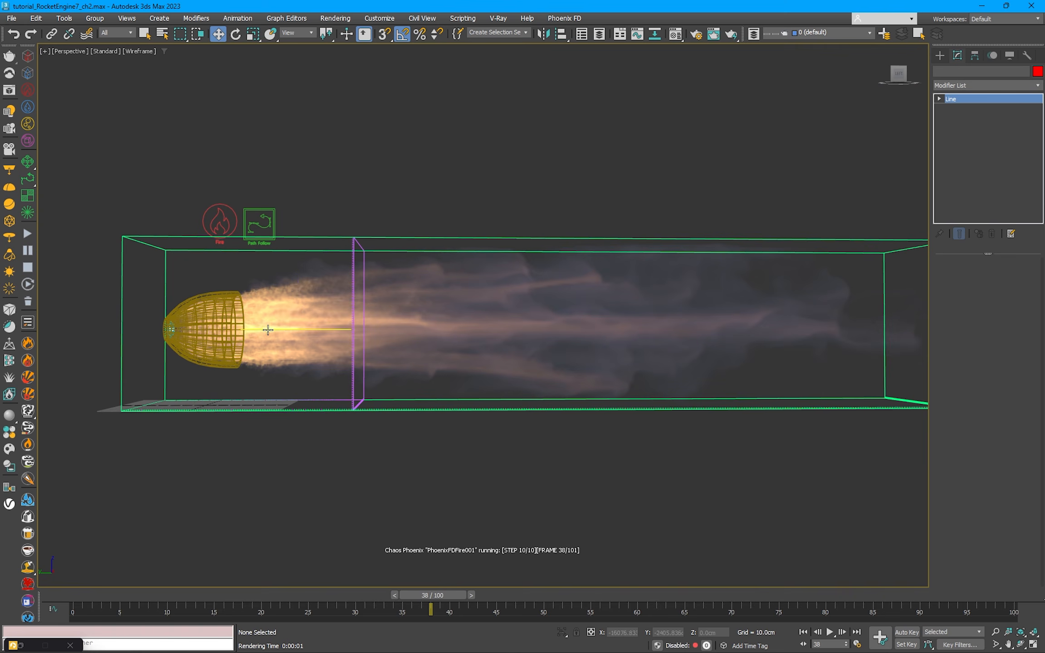
left_click(274, 215)
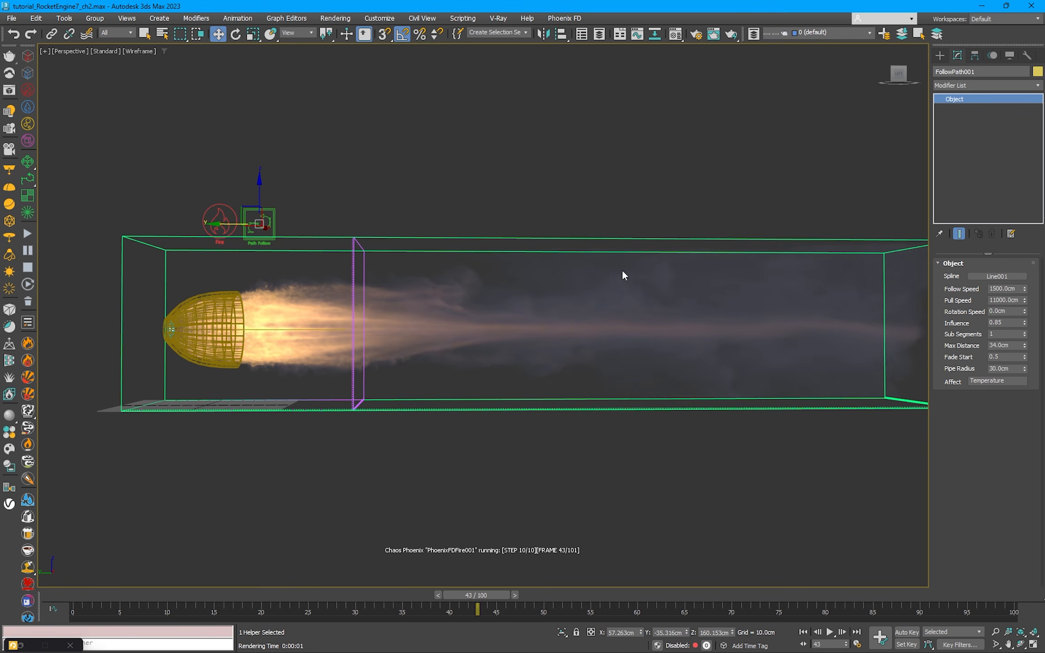
left_click(700, 239)
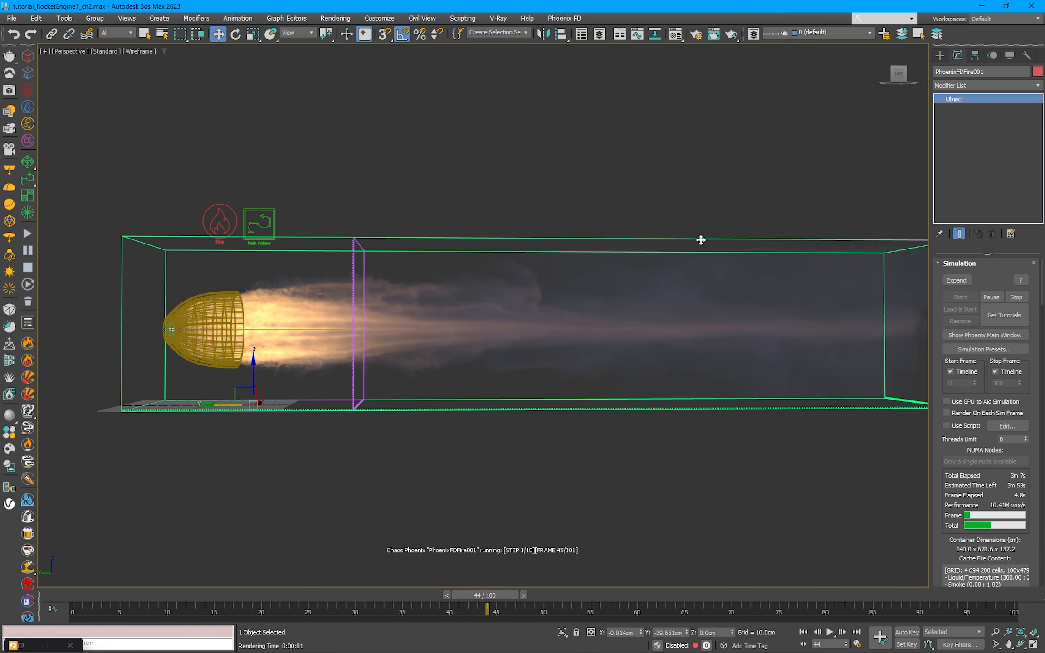
scroll(965, 542, "down", 15)
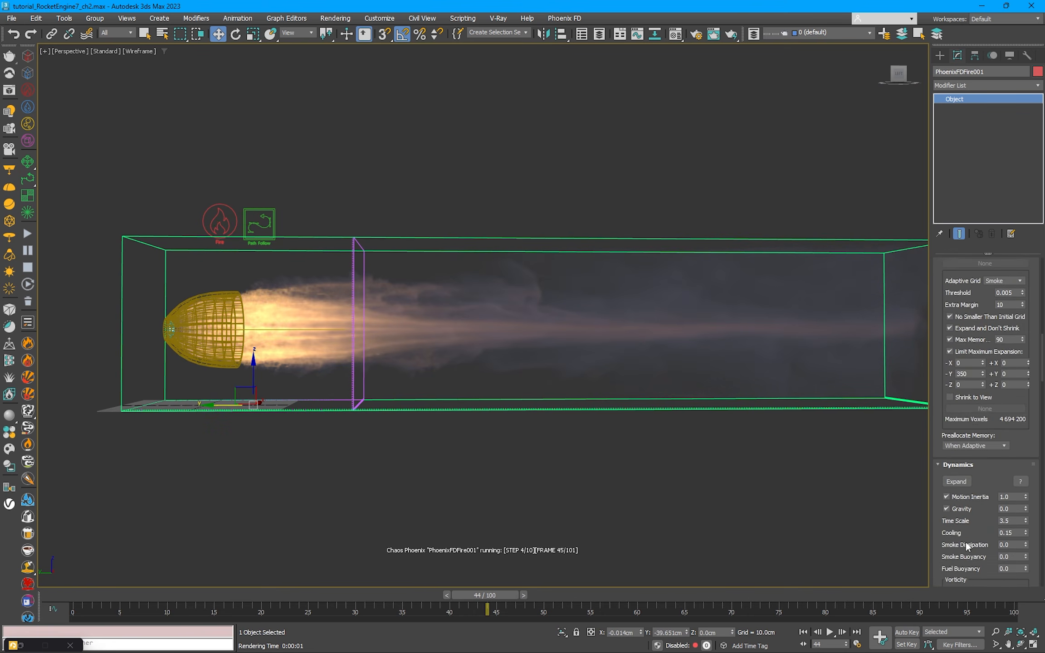
left_click_drag(1004, 441, 986, 443)
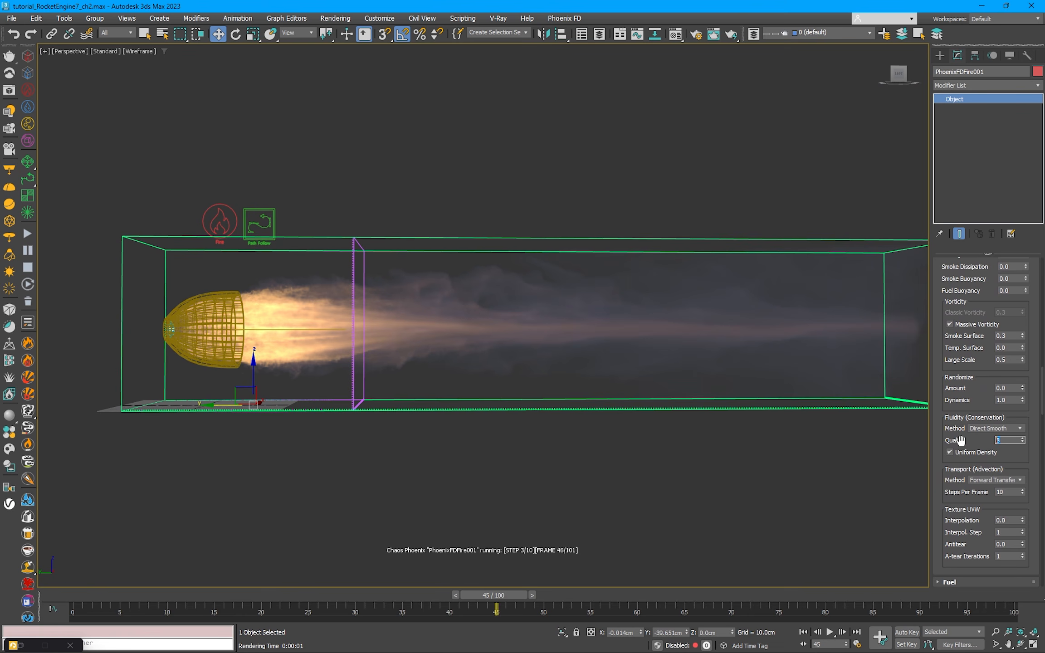
type("8")
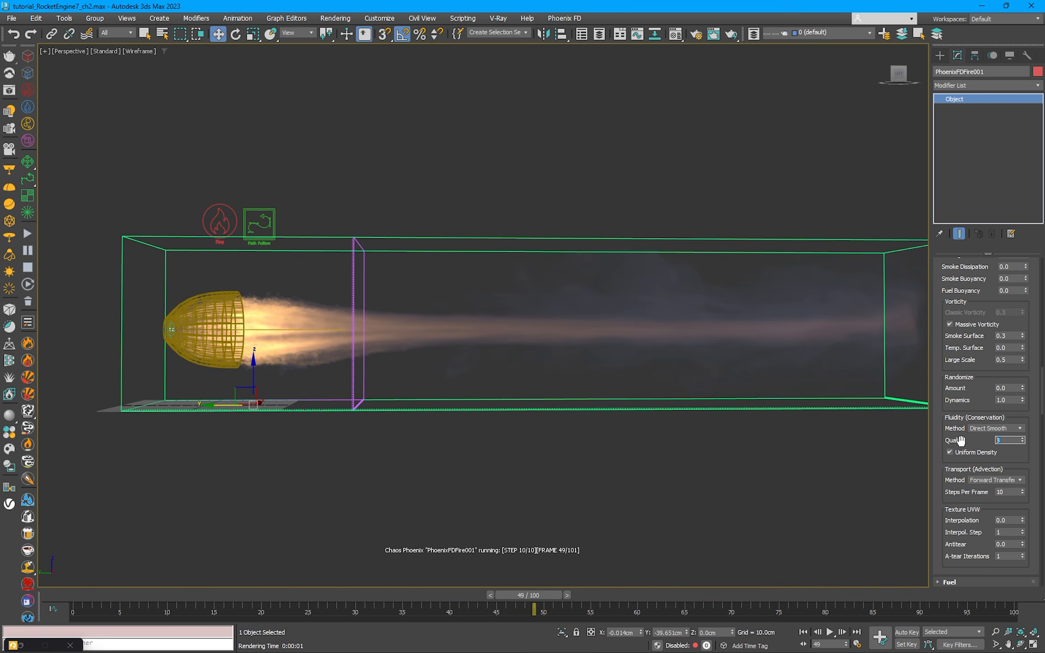
type("4")
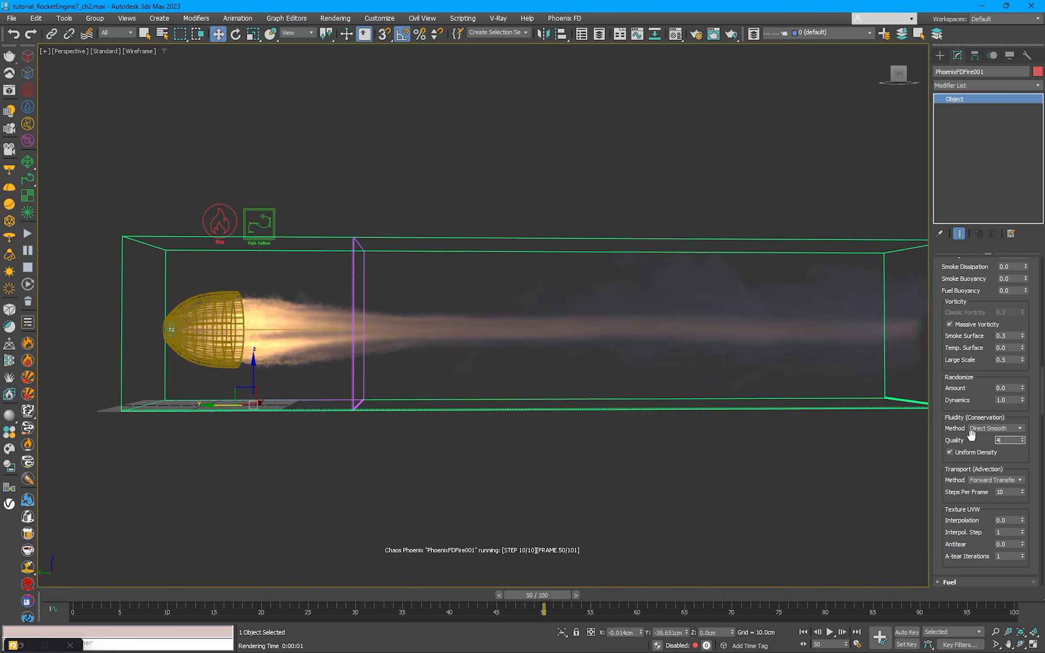
Step: Set the Path Follow force's Max Distance to 36 cm and its Follow Speed to 2000 cm
left_click(264, 219)
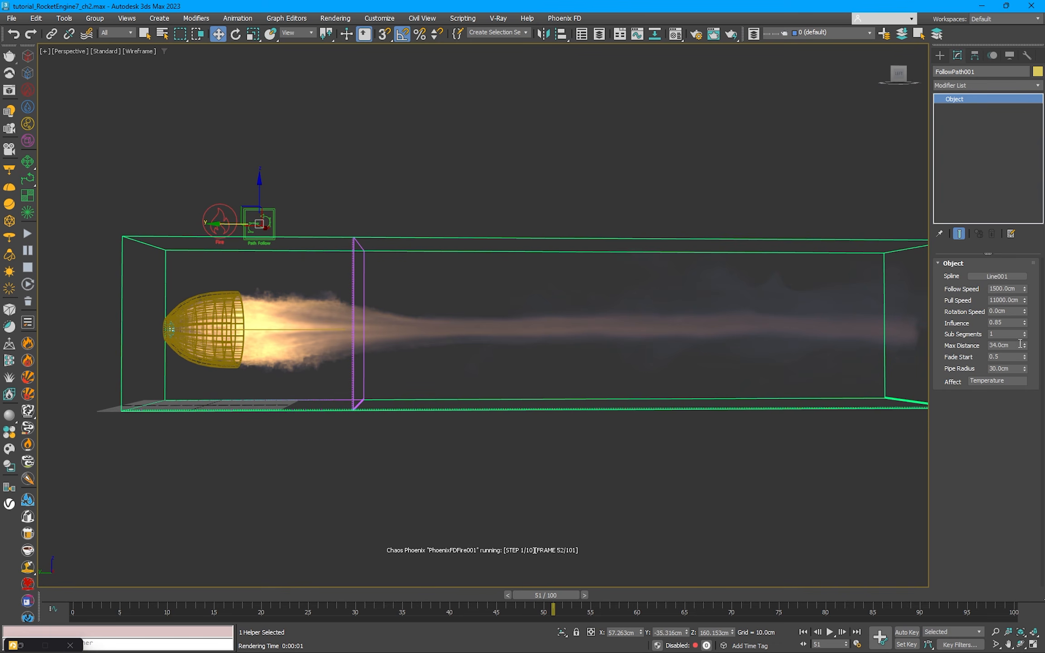
left_click_drag(1012, 345, 941, 348)
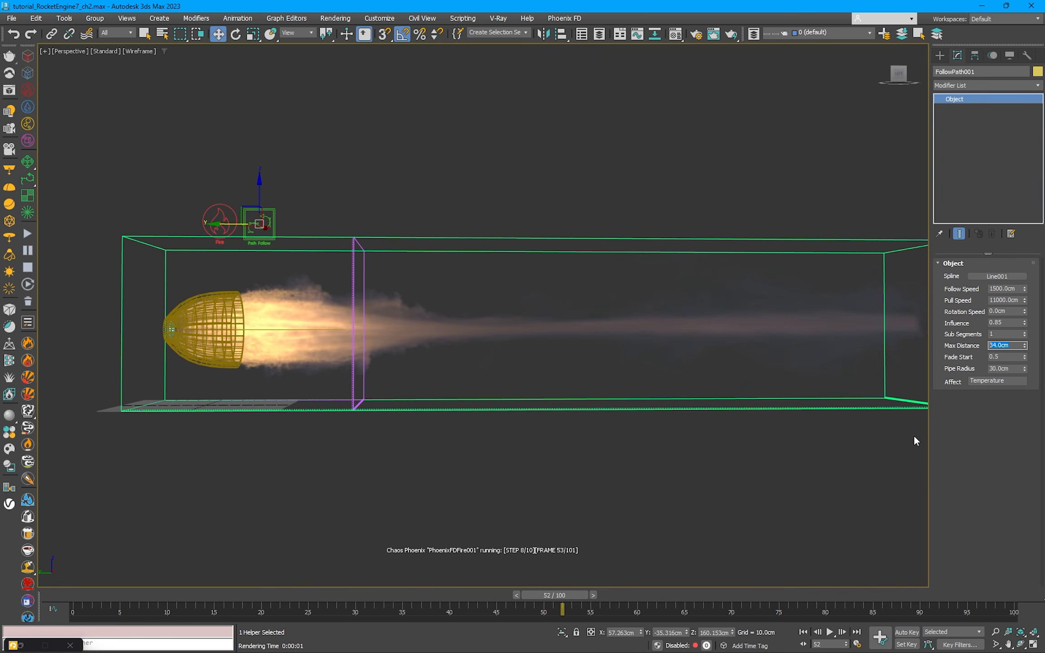
type("36")
key("Return")
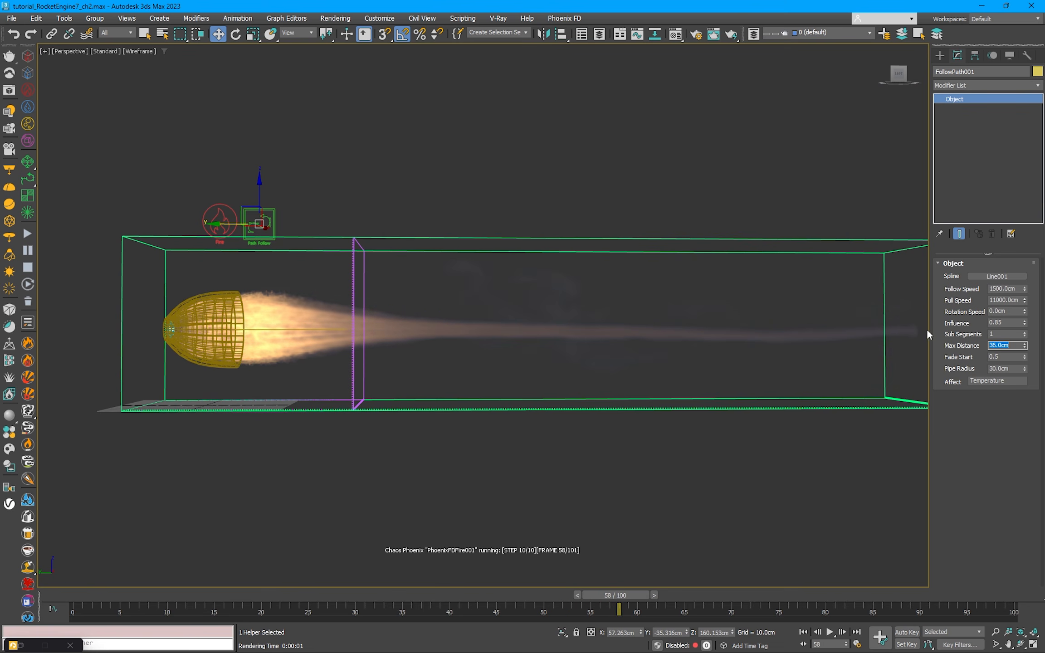
left_click(985, 288)
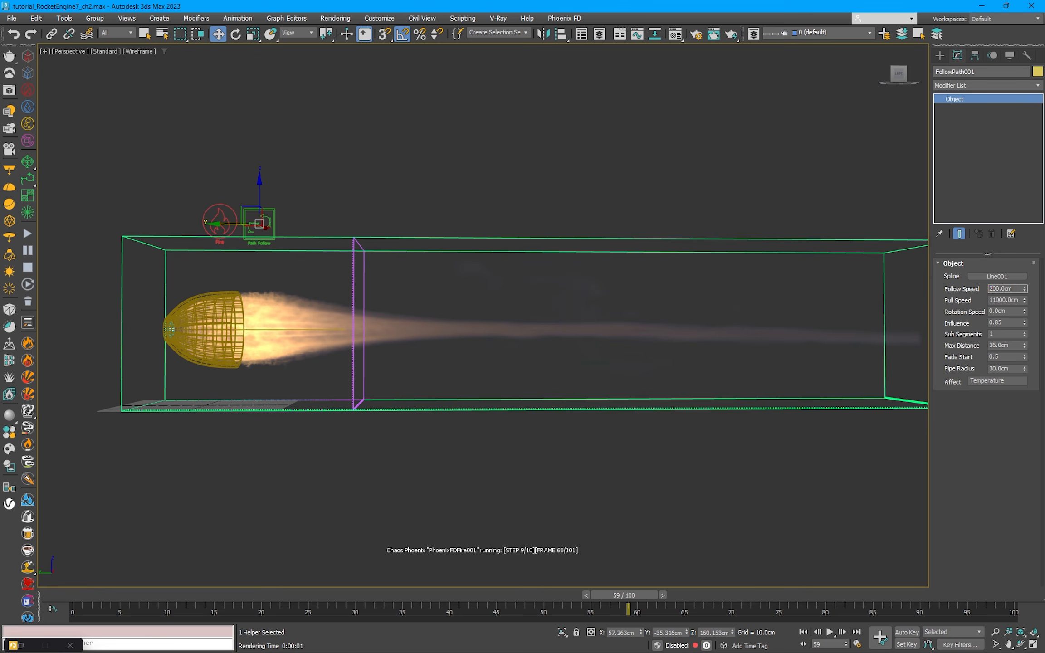
type("0")
key("Return")
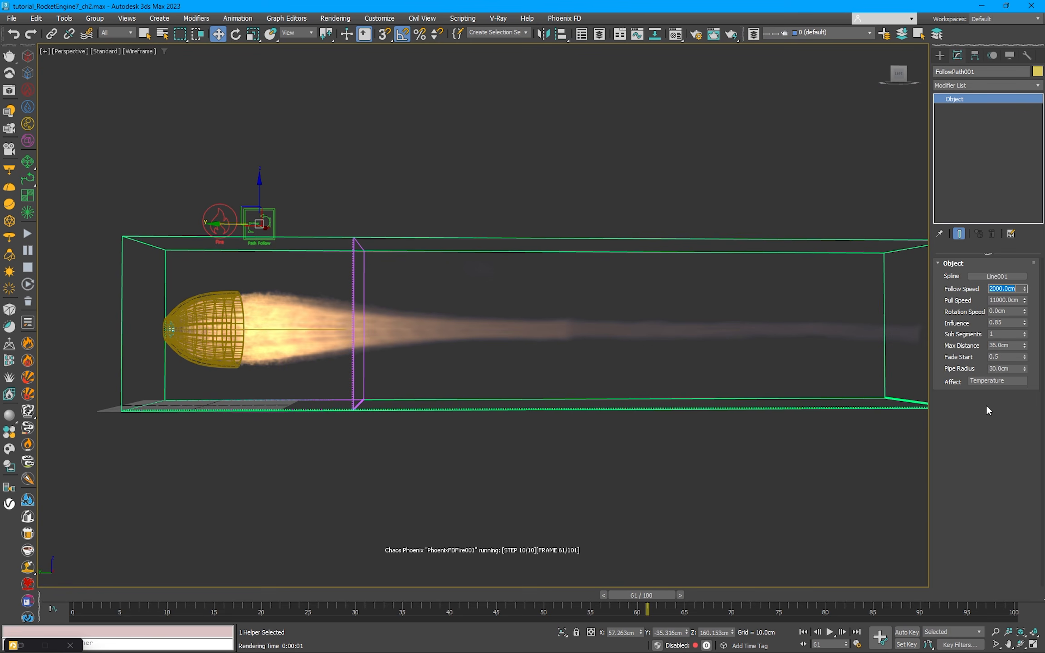
Step: Open the fire simulator's Volumetric Render Settings and expand the Fire Color and Intensity curve, keeping both windows clear of each other
middle_click_drag(531, 388, 511, 426)
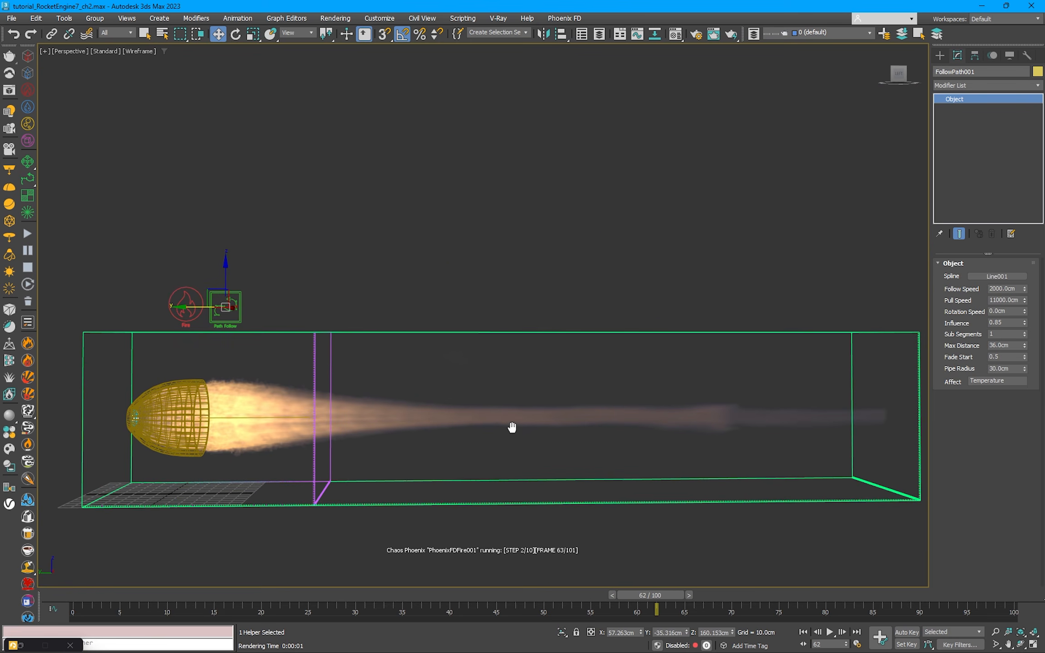
left_click(517, 332)
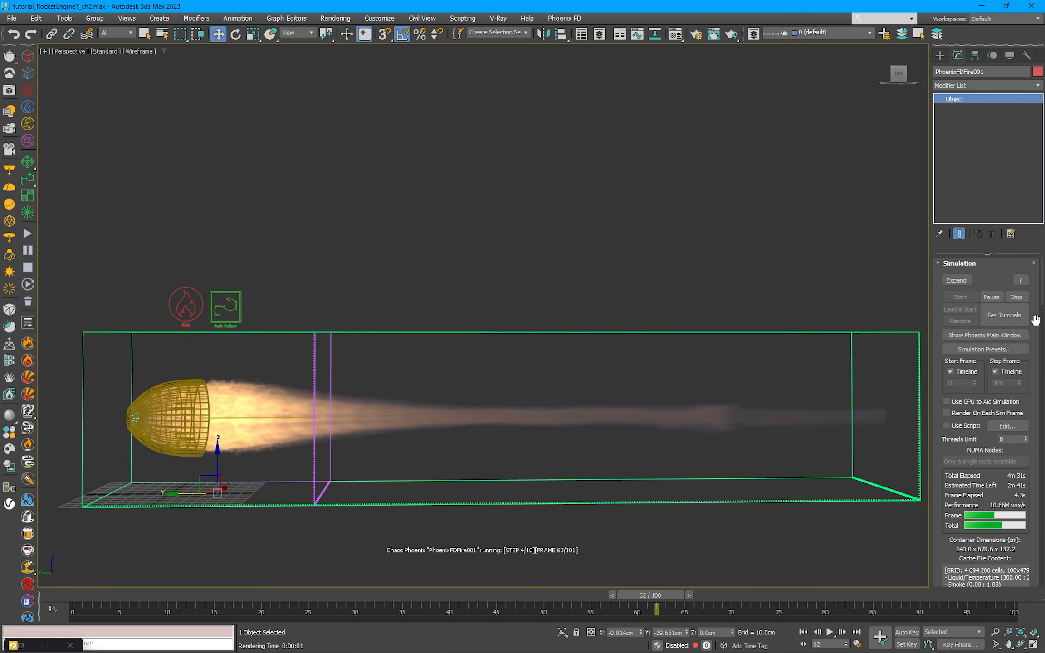
left_click(20, 645)
left_click_drag(748, 59, 662, 32)
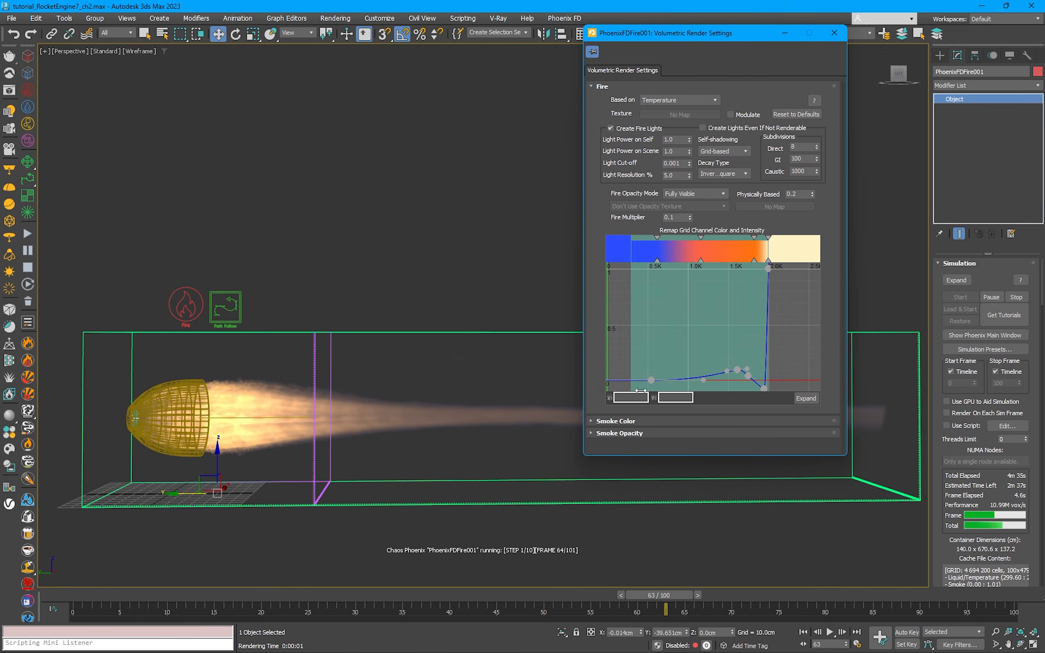
left_click(805, 398)
left_click_drag(725, 131, 272, 25)
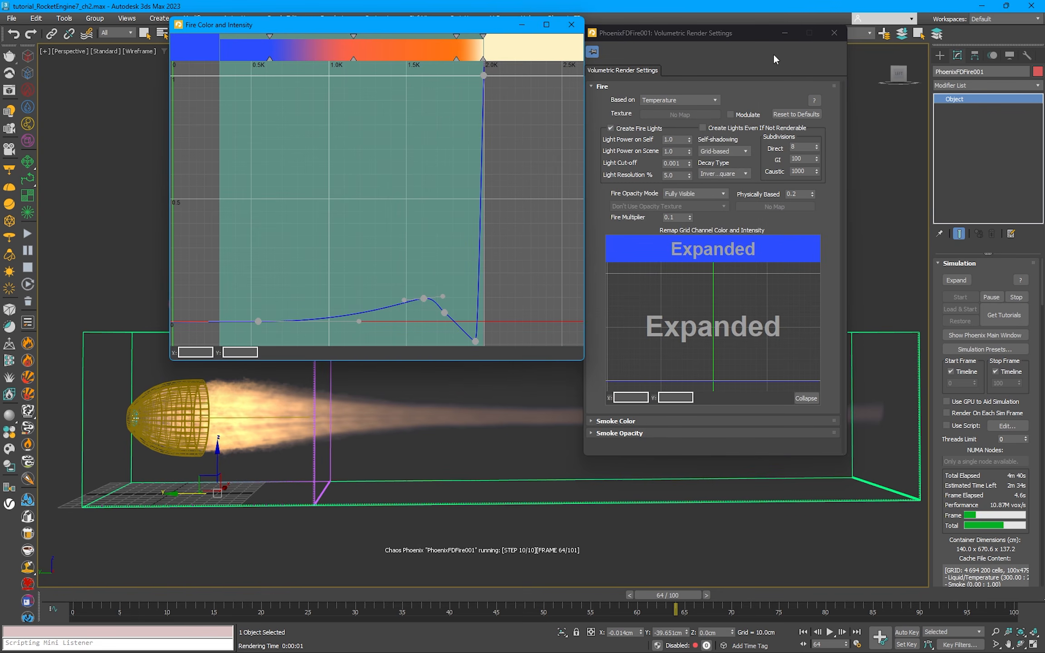
mouse_move(758, 28)
left_mouse_down()
mouse_move(743, 110)
mouse_move(750, 16)
left_mouse_up()
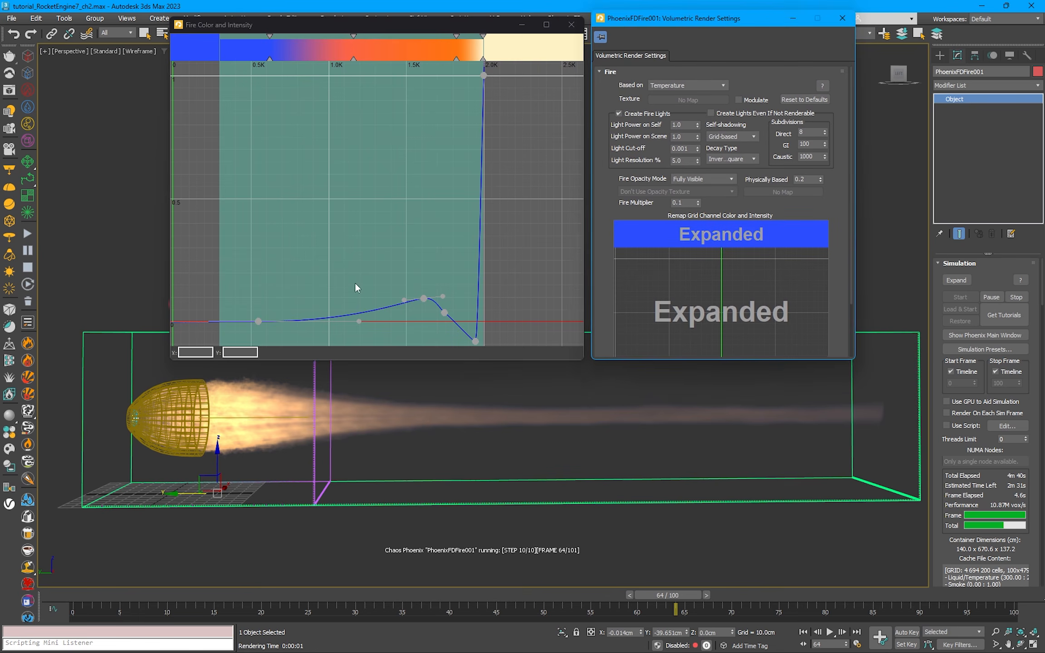
Step: Move the first low-temperature point of the fire intensity curve to a temperature of 800
scroll(338, 316, "up", 1)
left_click(245, 323)
type("700")
key("Return")
left_click_drag(190, 352, 176, 354)
type("800")
key("Return")
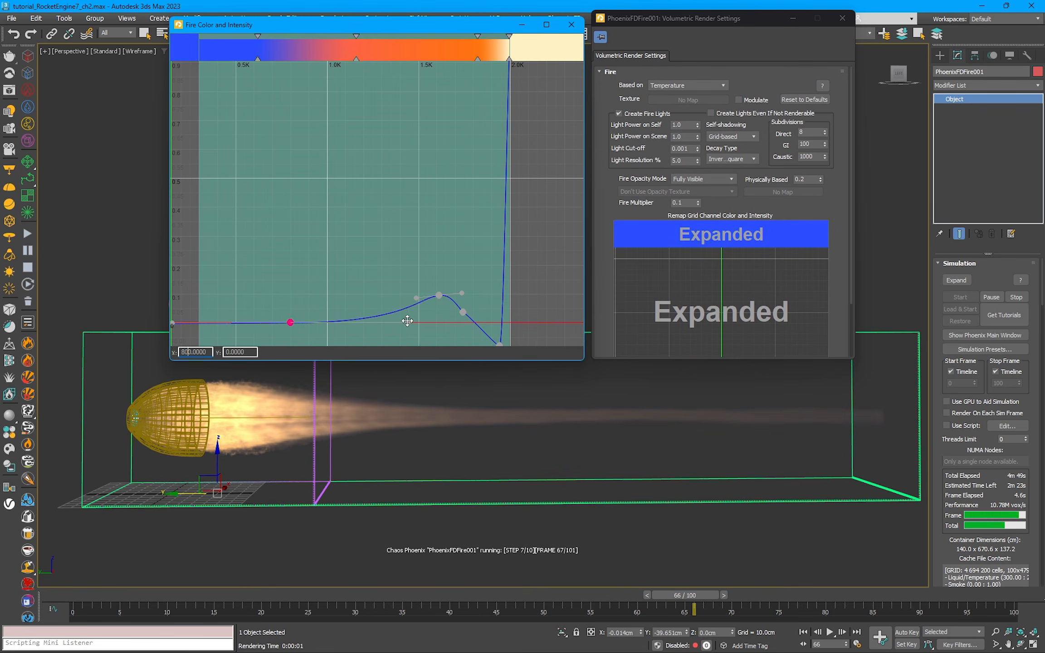
Step: Reshape the fire intensity curve by shifting its small hump and tangent handles toward higher temperatures, and close the expanded curve editor
left_click_drag(408, 322, 380, 322)
mouse_move(439, 295)
left_mouse_down()
mouse_move(423, 290)
mouse_move(455, 297)
left_mouse_up()
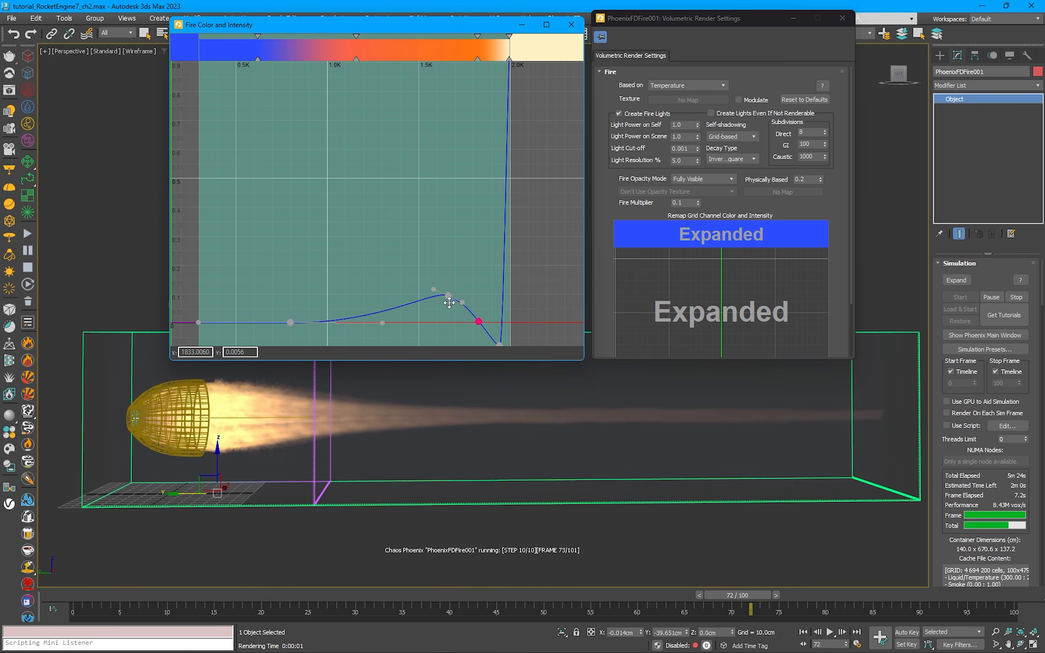
left_click_drag(448, 297, 472, 322)
left_click_drag(382, 322, 427, 322)
left_click(465, 248)
left_click(571, 25)
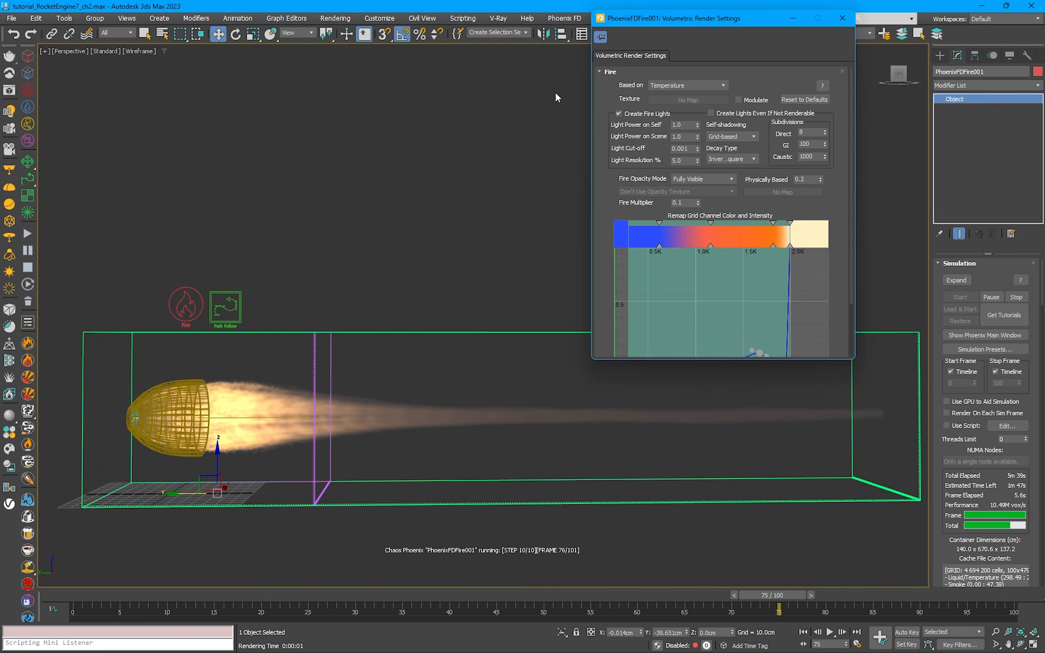
Step: Pause the simulation, render the current frame with V-Ray, and examine the flame at the nozzle exit up close
left_click(29, 252)
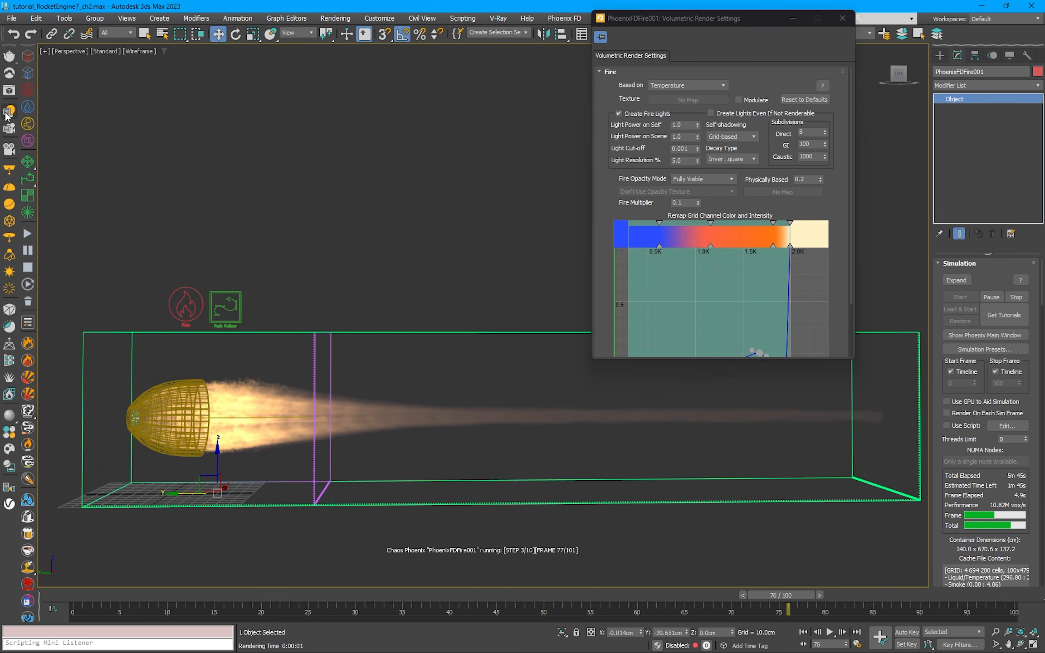
left_click(9, 74)
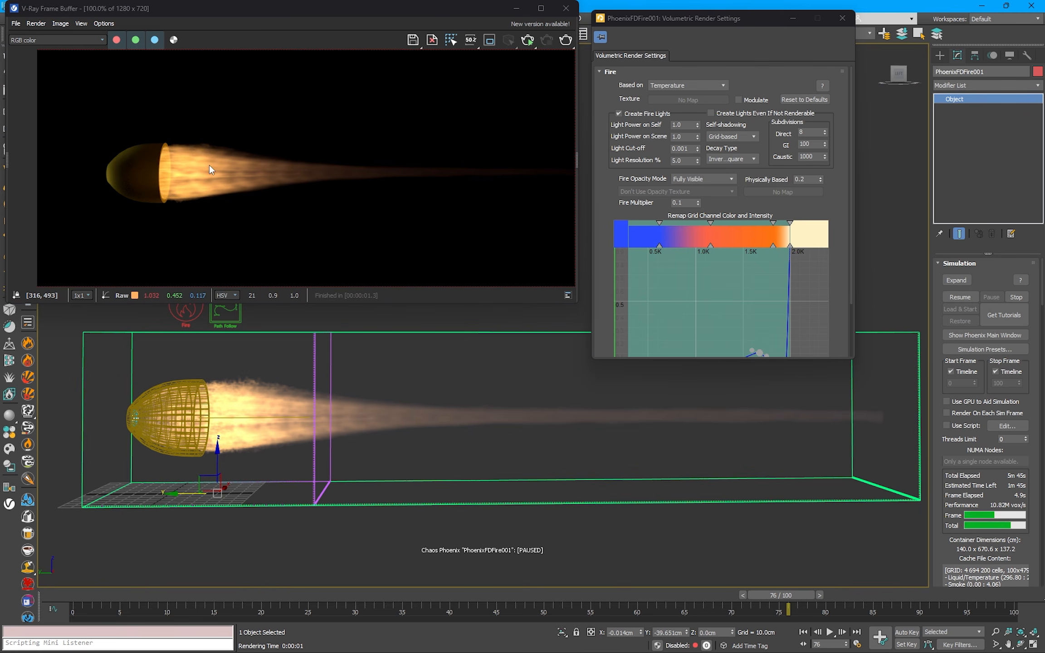
middle_click_drag(377, 171, 446, 195)
scroll(447, 195, "up", 1)
scroll(263, 190, "down", 1)
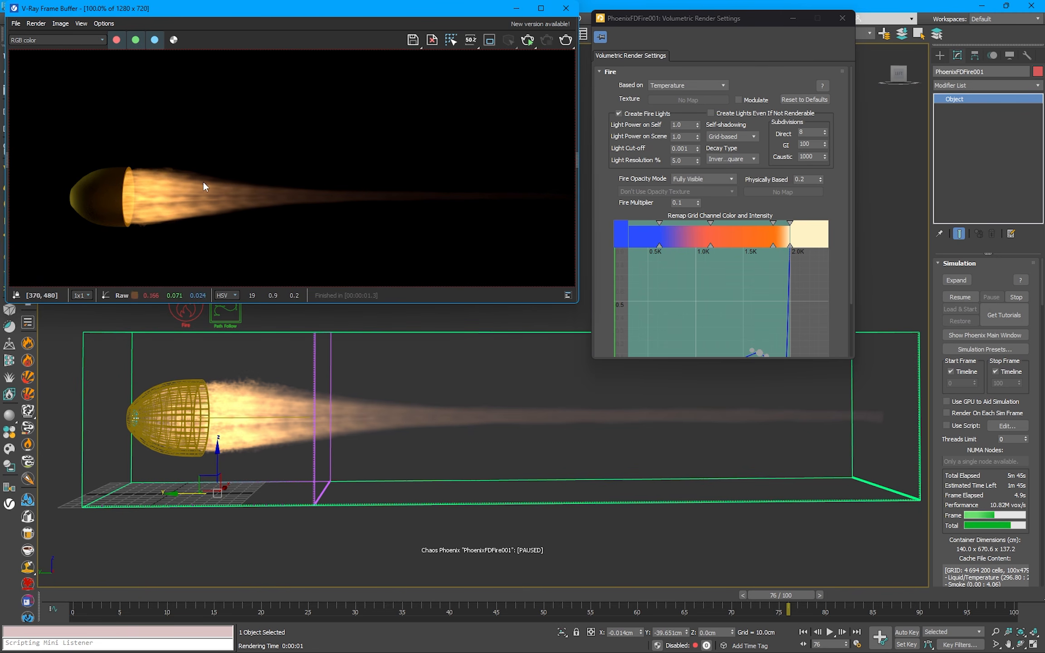
scroll(186, 189, "up", 1)
middle_click_drag(185, 189, 260, 188)
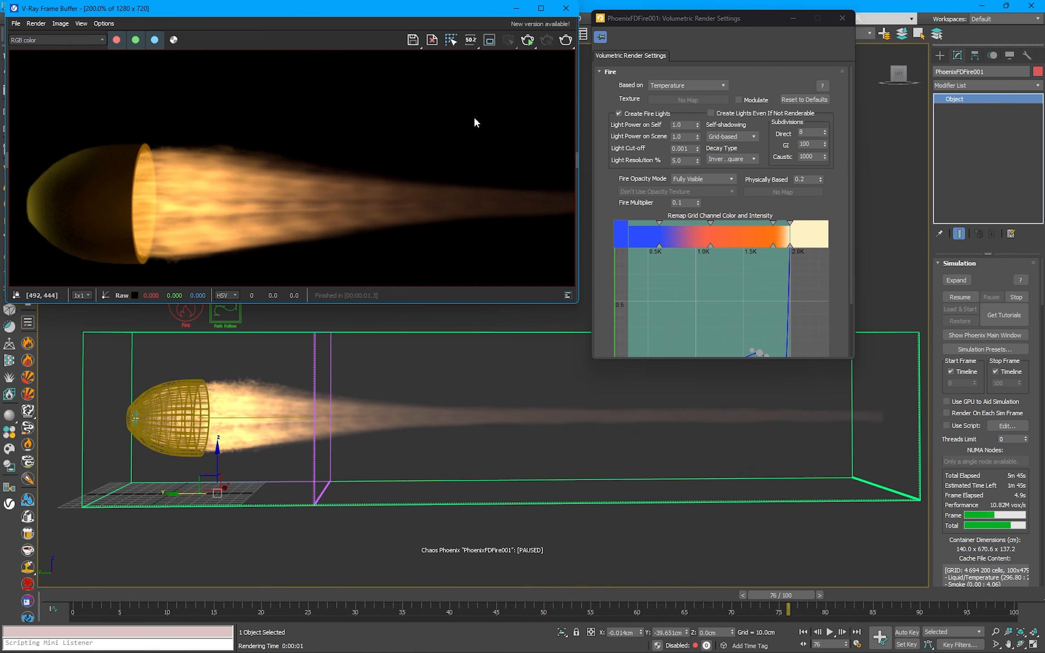
left_click(569, 9)
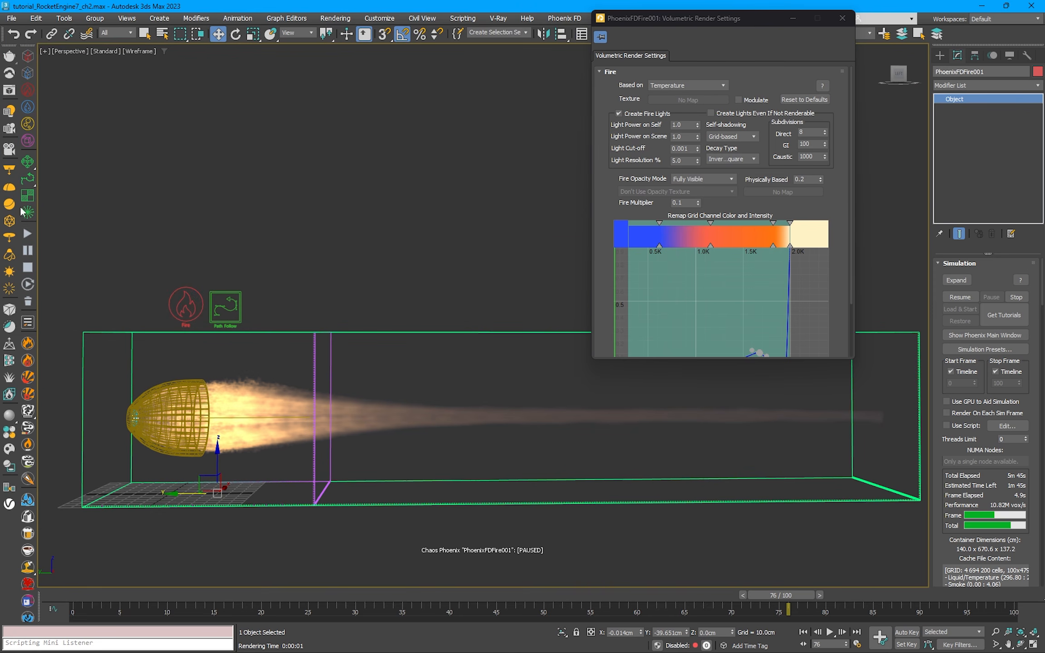
Step: Try a Pipe Radius of 40 cm on the Path Follow force and settle on 35 cm
left_click(236, 307)
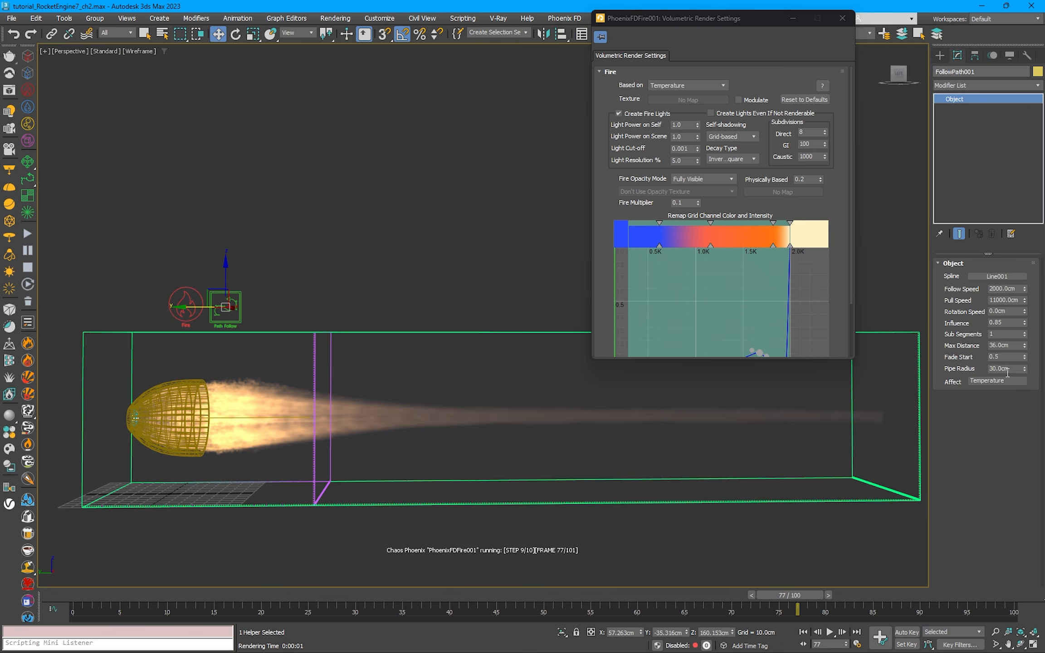
left_click_drag(1010, 369, 954, 390)
type("40")
key("Return")
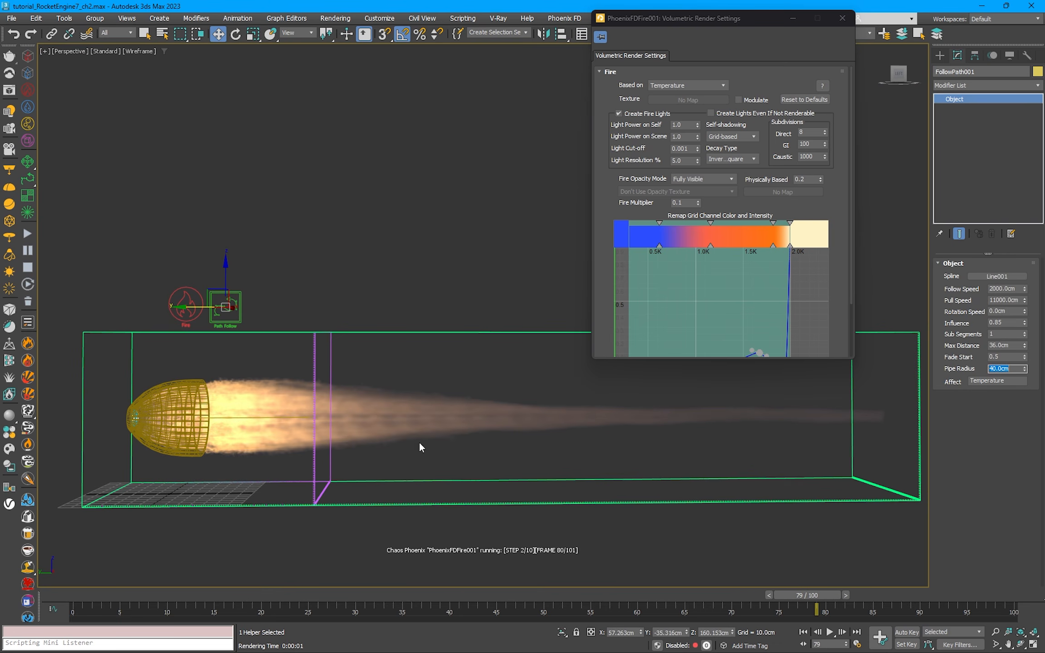
type("35")
key("Return")
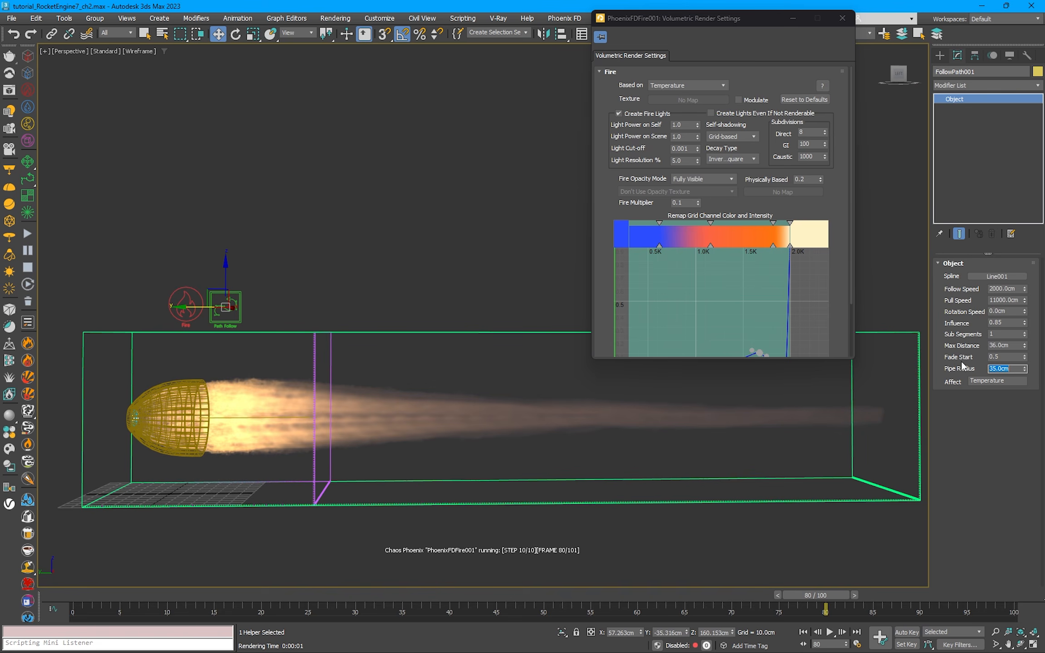
Step: Set the Path Follow force's Pull Speed to 16000 cm
double_click(995, 300)
type("16000")
key("Return")
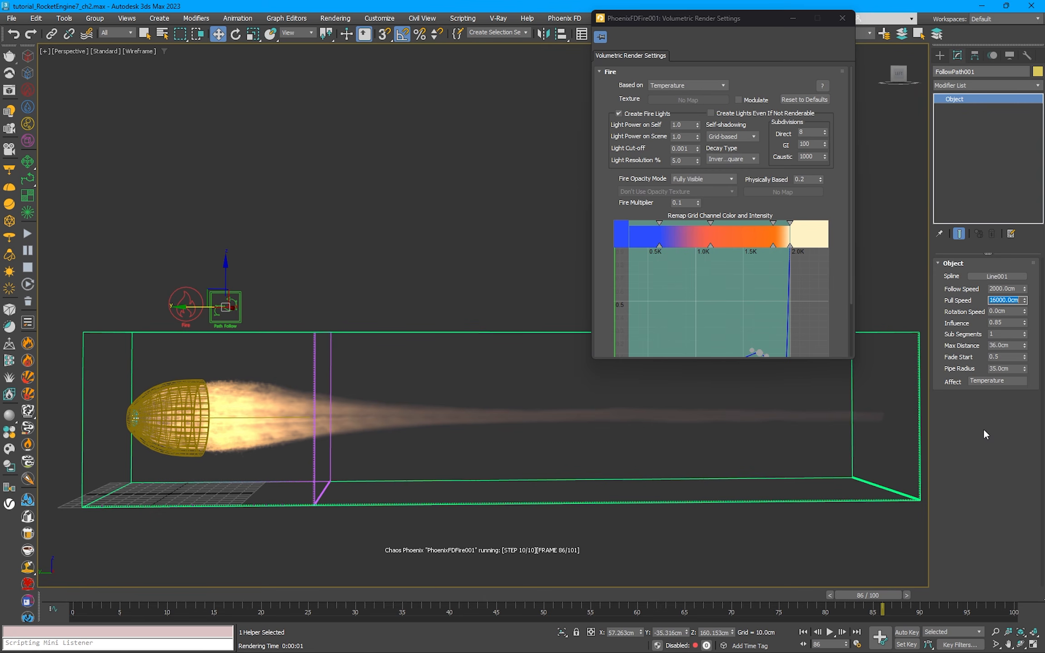
Step: Lengthen the path spline by moving its far end vertex along negative Y to about -178.6 cm, and deselect the spline
left_click(280, 422)
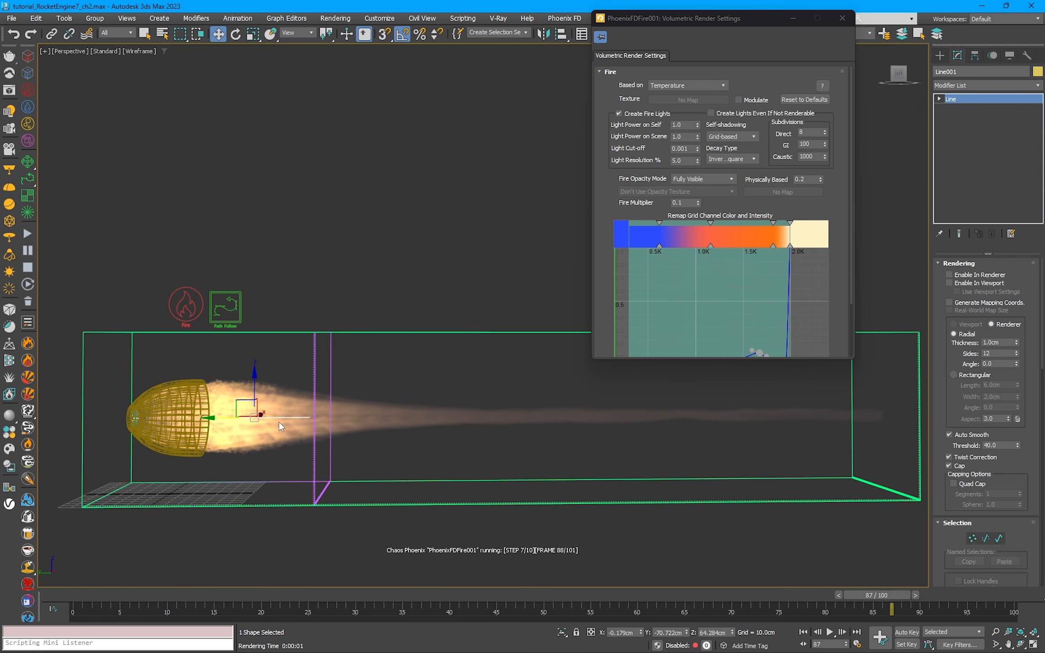
key("1")
left_click_drag(277, 416, 348, 415)
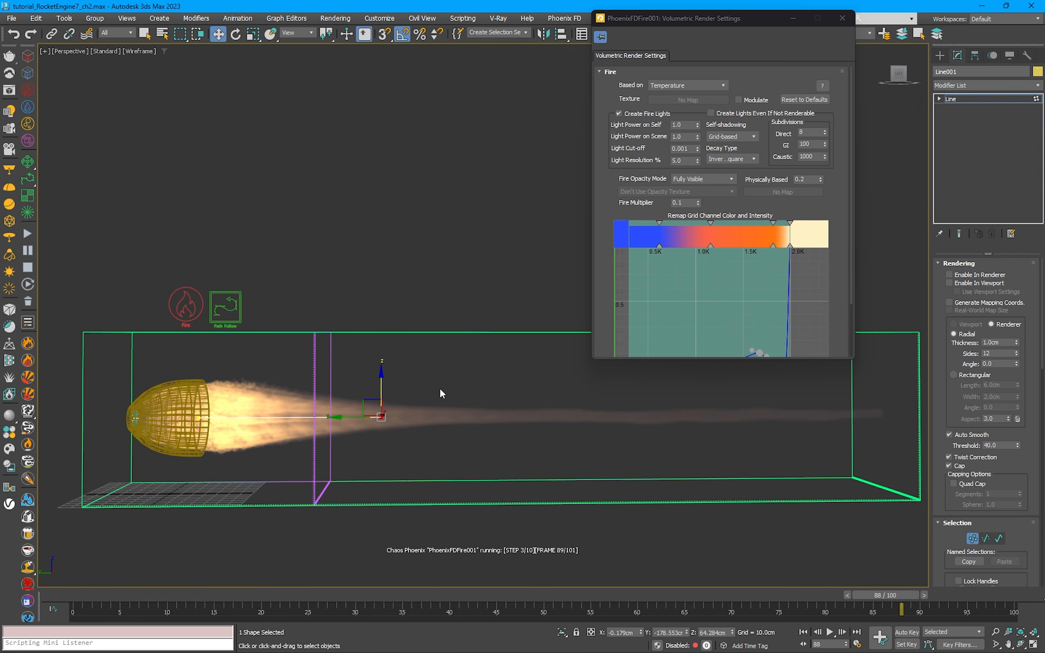
right_click(440, 388)
left_click(425, 373)
left_click(457, 250)
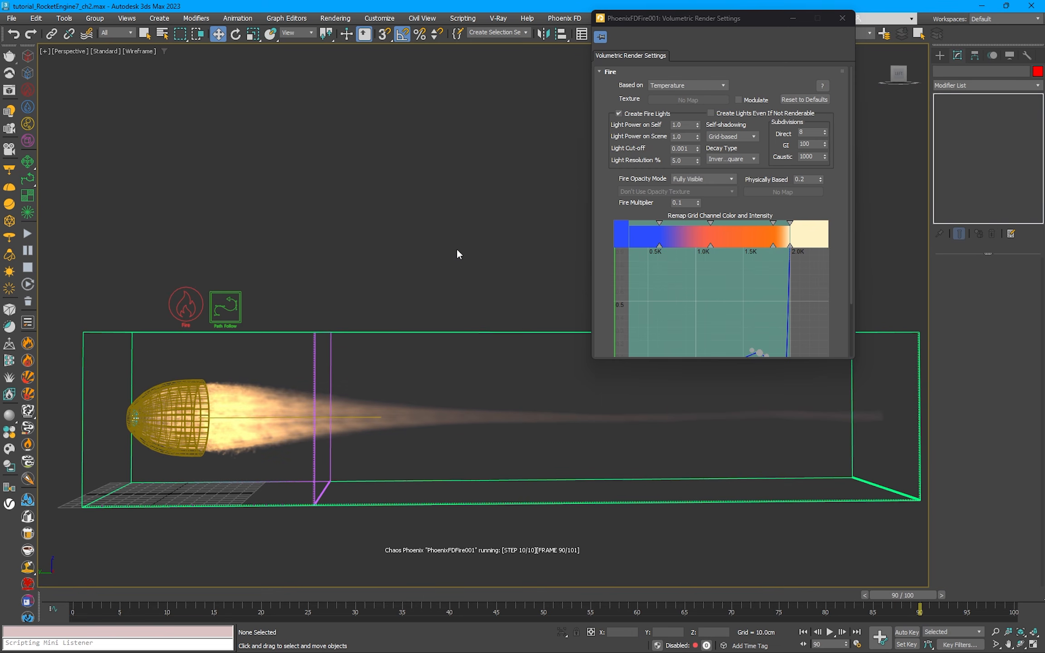
Step: Set the Path Follow force's Influence to 1.0 and its Max Distance to 35 cm
left_click(220, 308)
double_click(997, 322)
type("1.0")
key("Return")
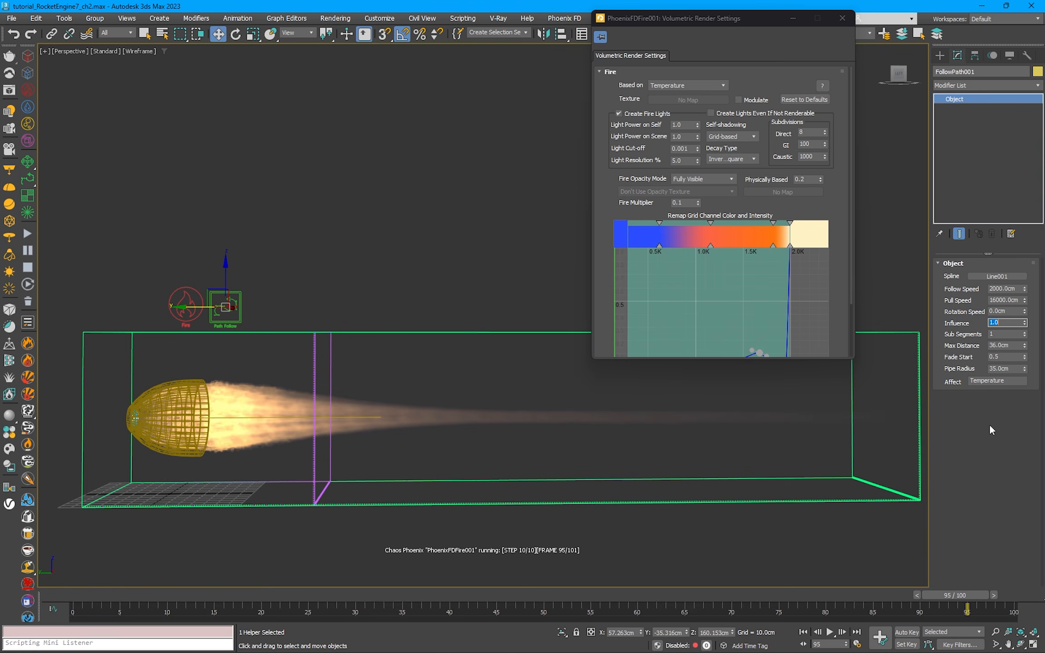
double_click(1009, 346)
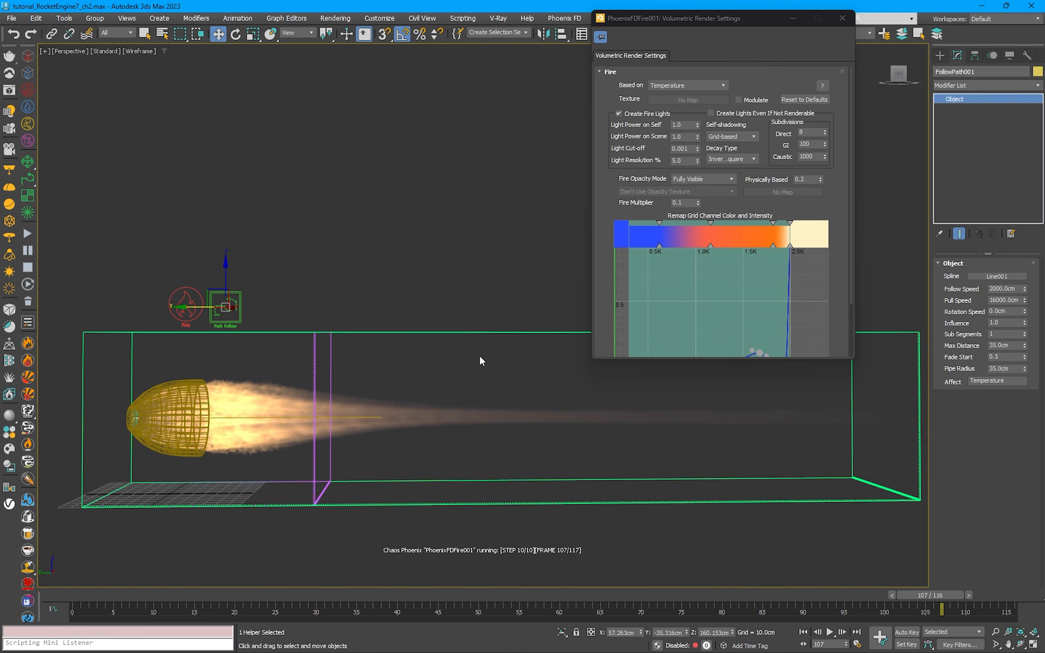
Step: Render frame 108 in the V-Ray Frame Buffer to check the adjusted exhaust jet
left_click(11, 92)
left_click(565, 41)
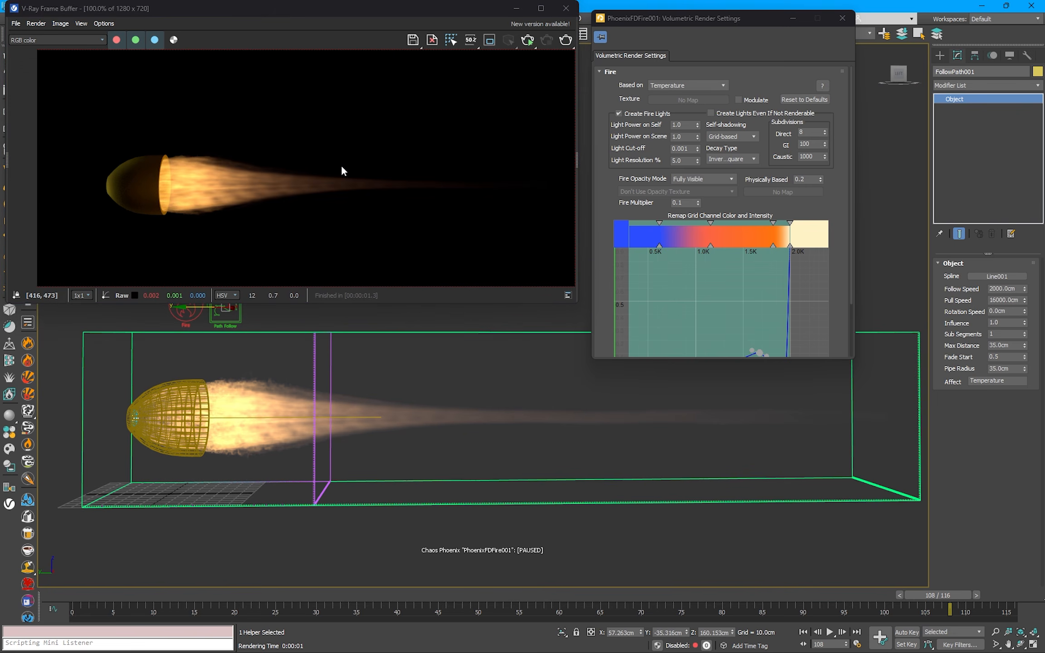
Step: Start the Phoenix simulation again and set the Path Follow force's Pipe Radius to 50 cm
left_click(566, 8)
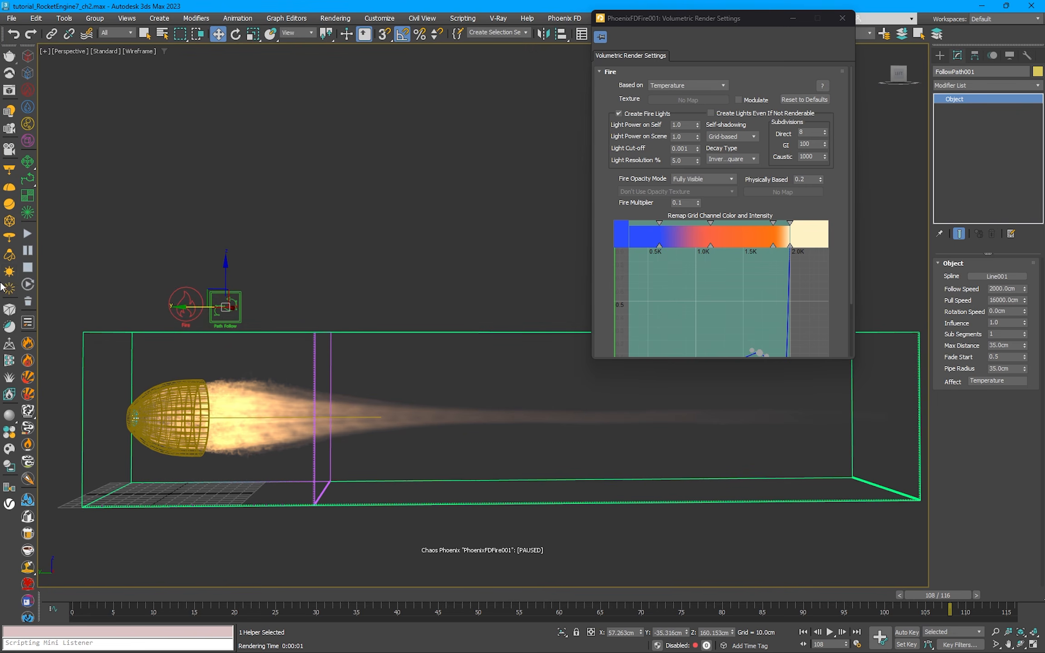
left_click(27, 236)
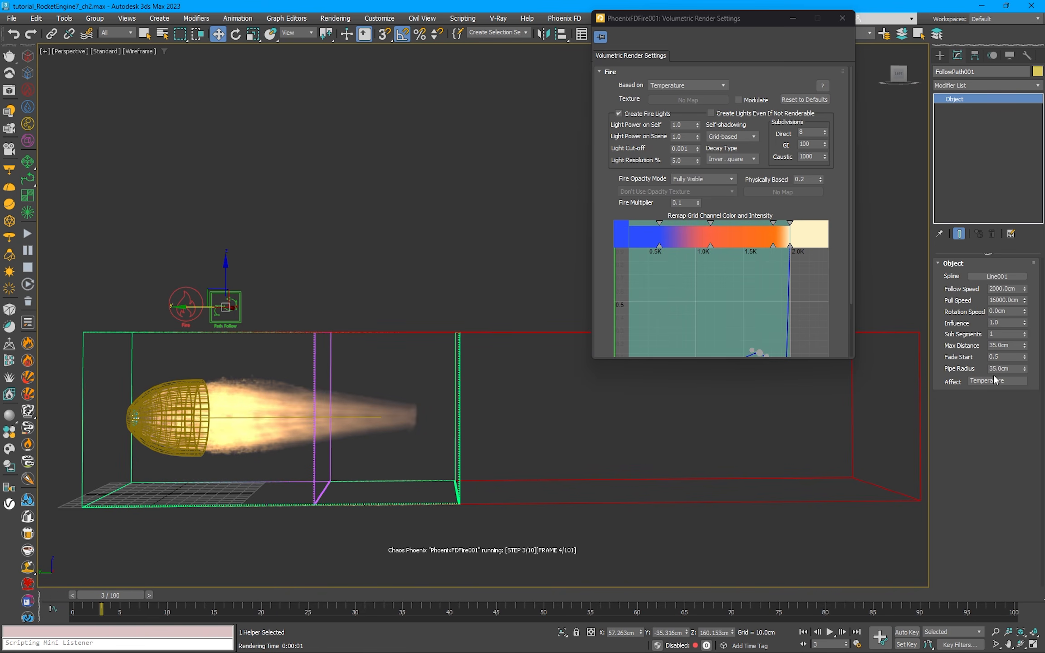
left_click(1003, 369)
type("50")
key("Return")
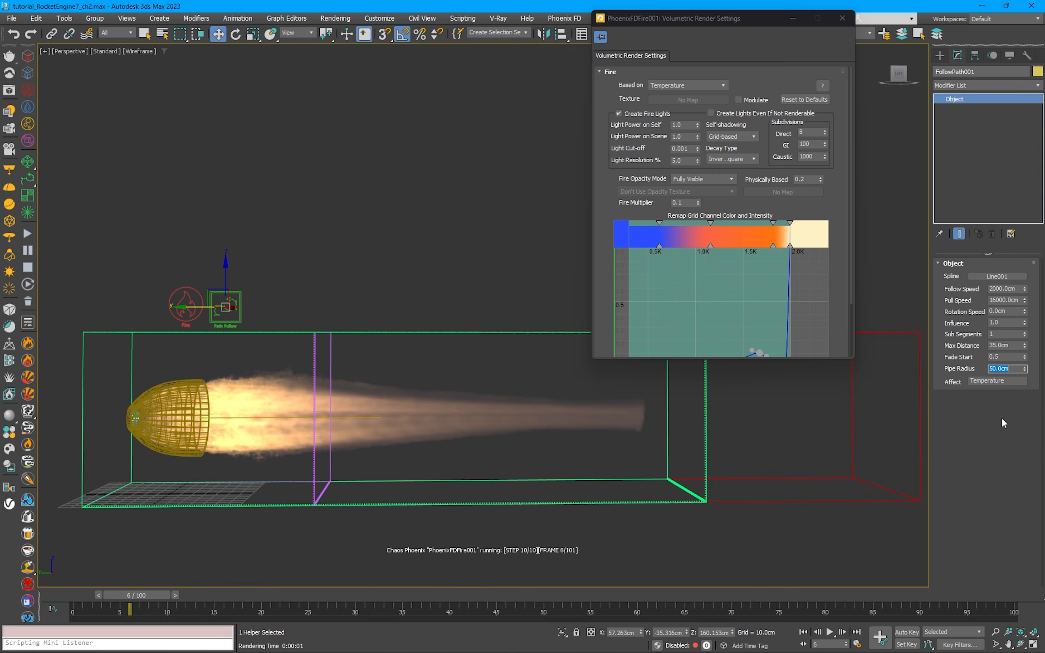
Step: Set the Path Follow force's Max Distance to 40 cm and its Influence to 0.9
left_click_drag(1012, 346, 967, 346)
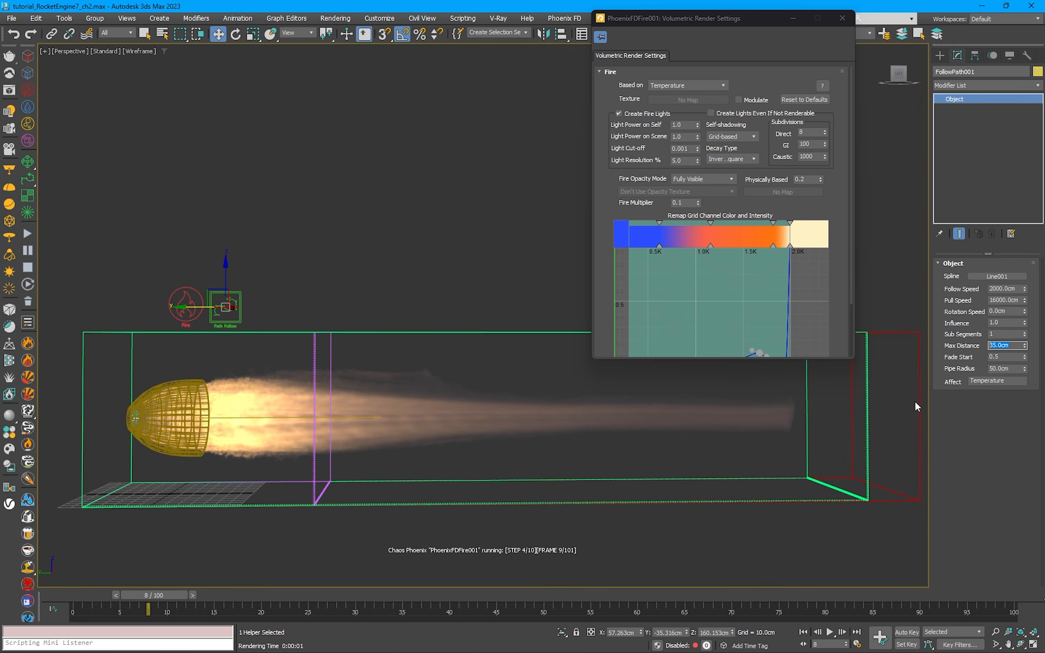
type("40")
key("Return")
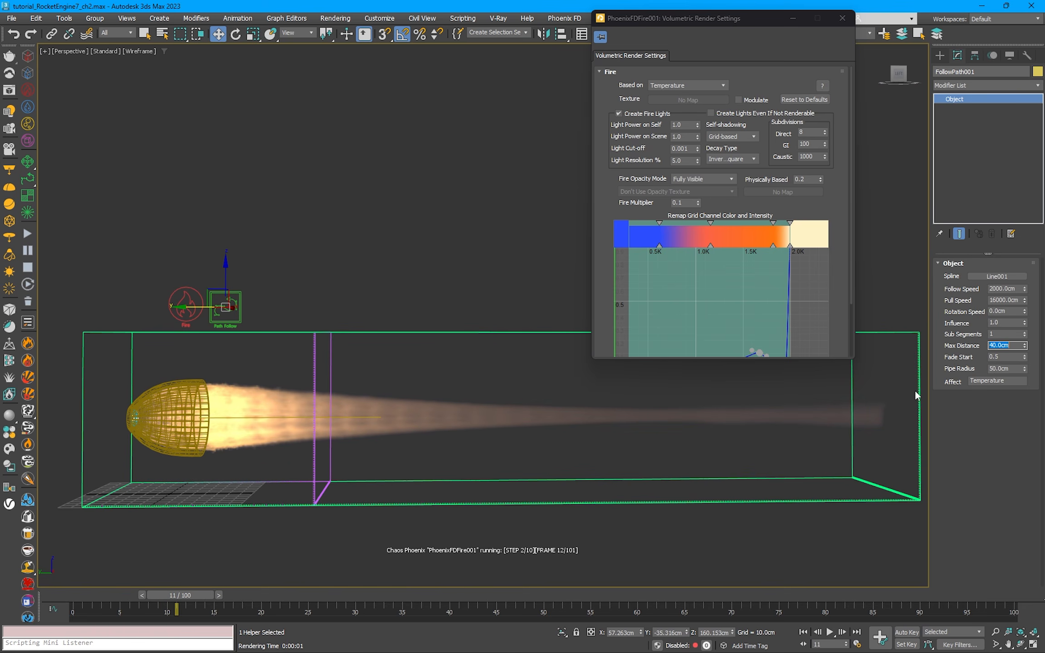
left_click_drag(1002, 322, 969, 325)
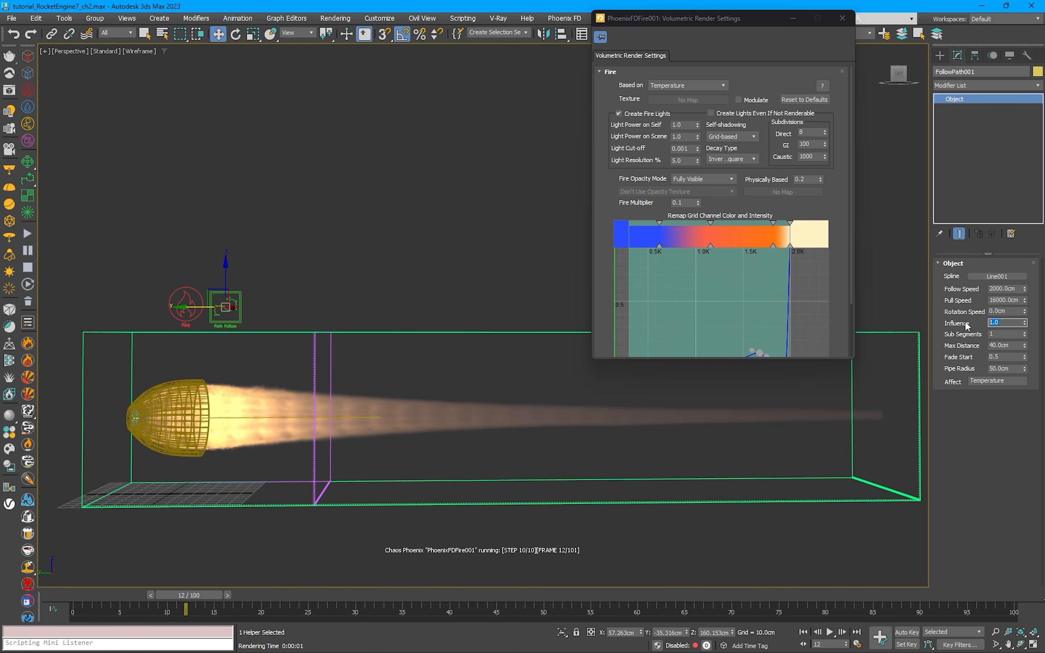
type("0.9")
key("Return")
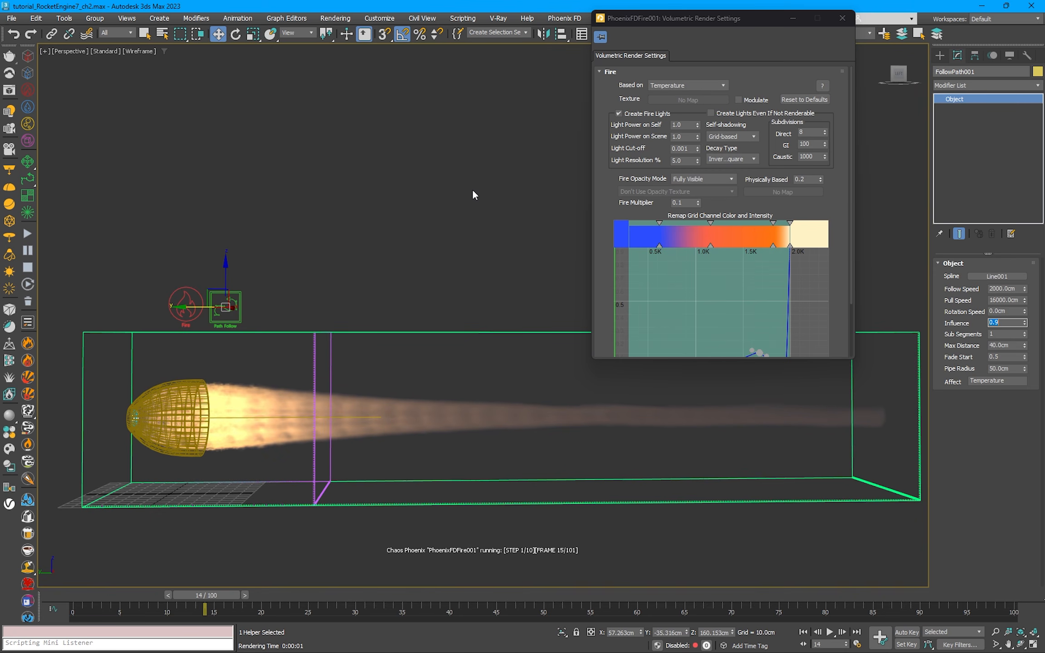
Step: Set the Path Follow force's Max Distance to 38 cm
left_click_drag(1014, 346, 937, 346)
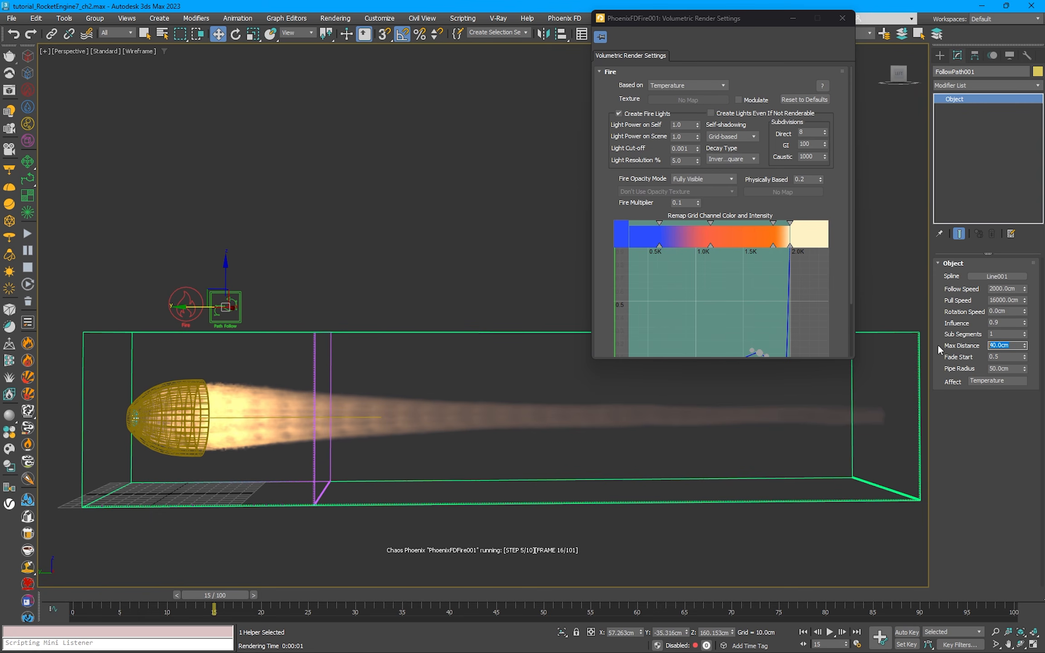
type("0.8")
key("Return")
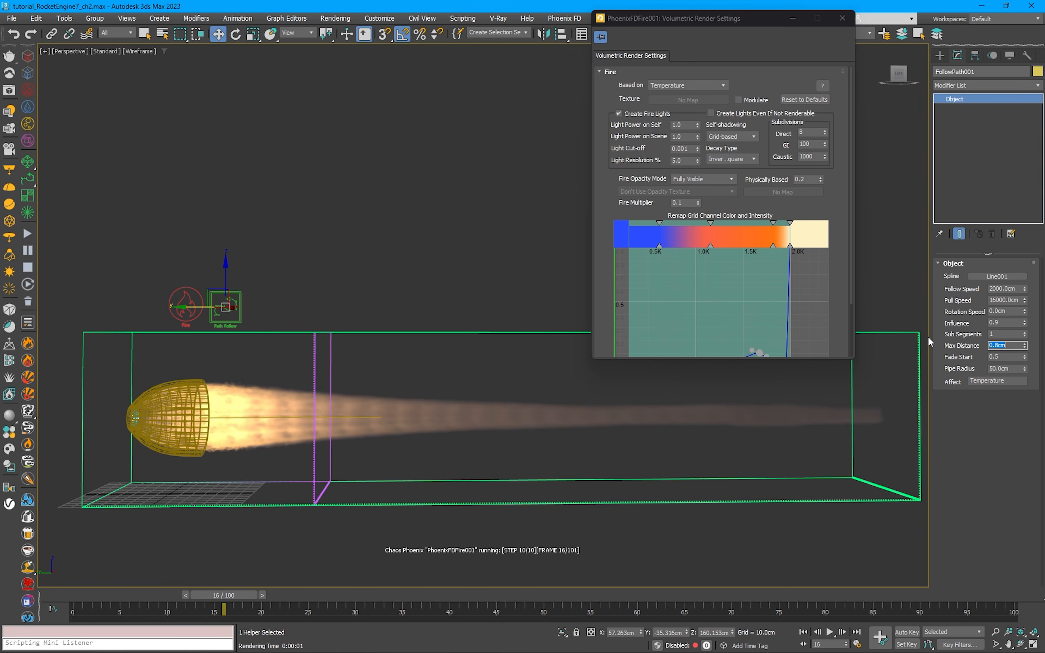
type("38")
key("Return")
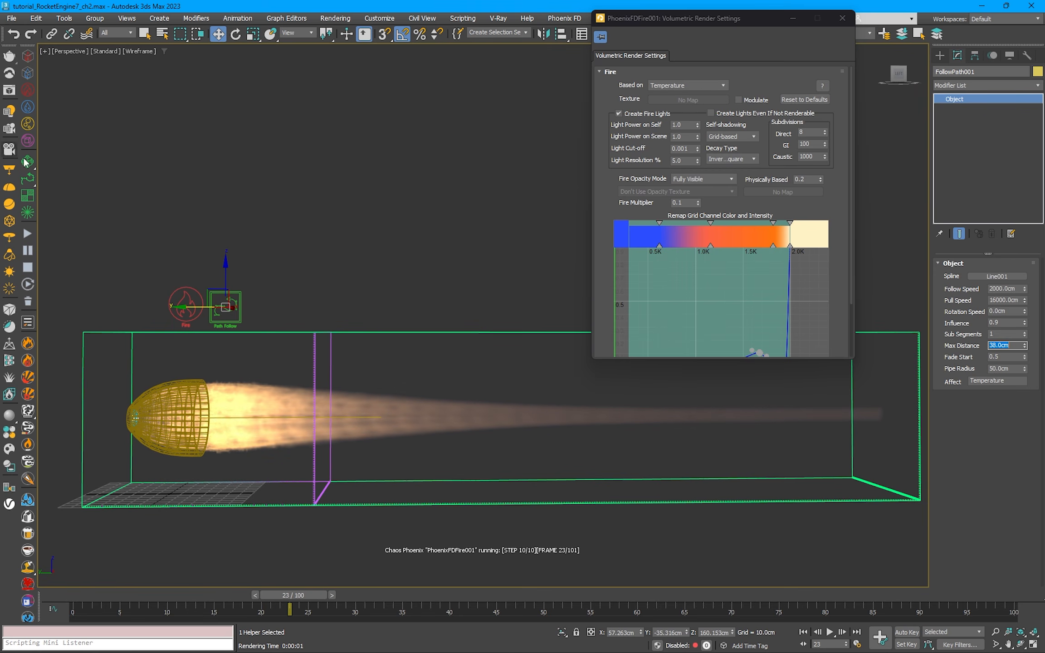
Step: Render frame 23 in the V-Ray Frame Buffer and examine the exhaust jet near the nozzle
left_click_drag(650, 19, 700, 58)
left_click(731, 37)
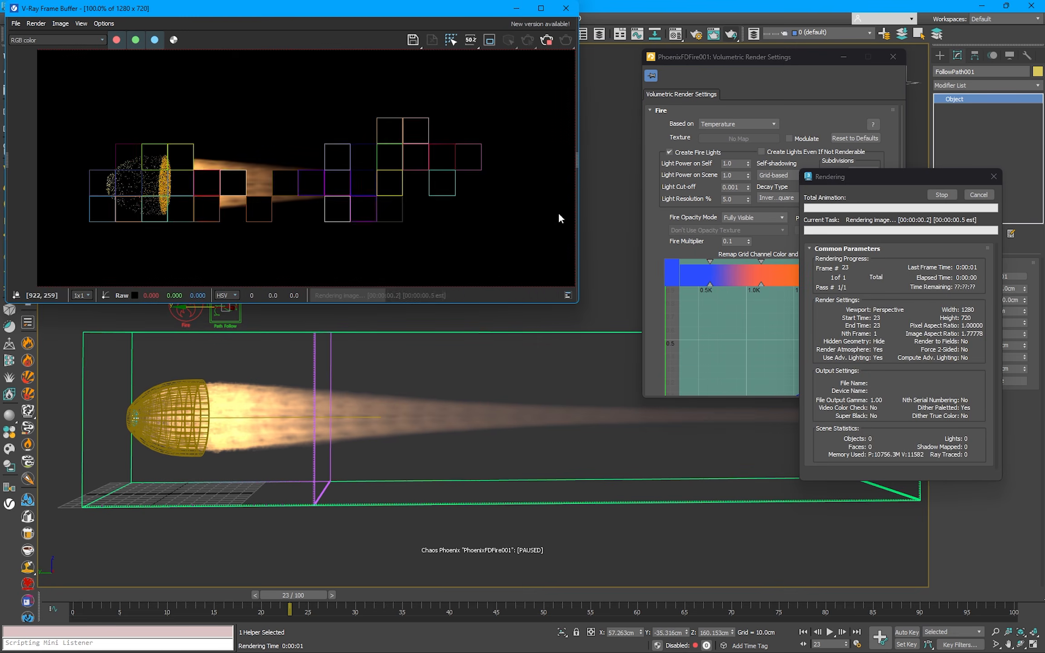
scroll(185, 187, "down", 2)
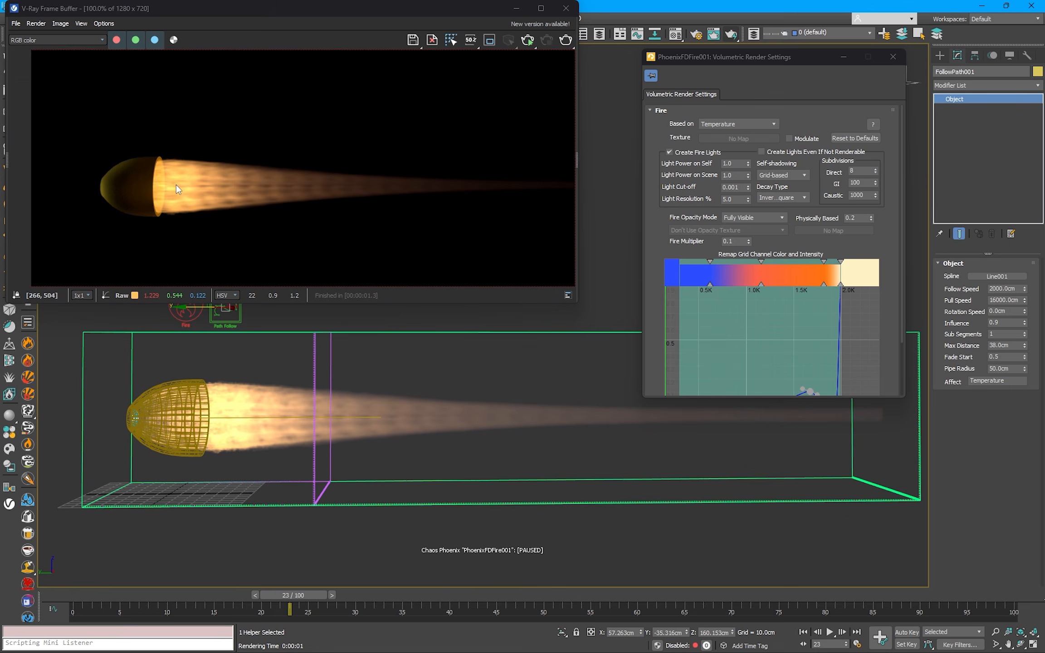
scroll(176, 183, "down", 2)
scroll(180, 210, "up", 2)
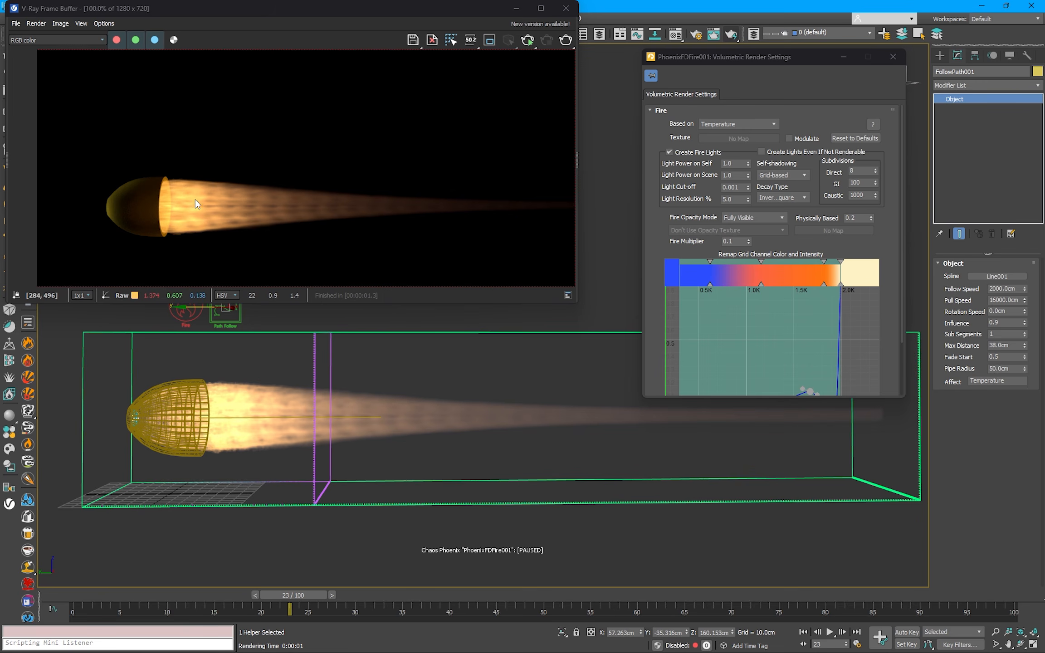
left_click(565, 8)
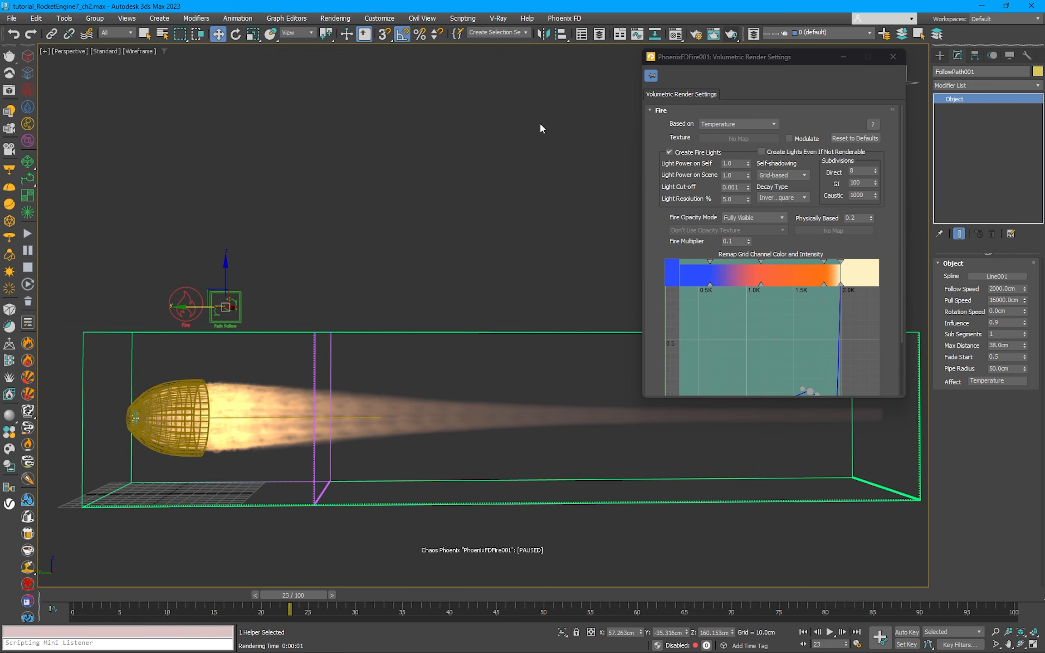
Step: Resume the simulation and set the Path Follow force's Influence to 0.45
left_click(31, 236)
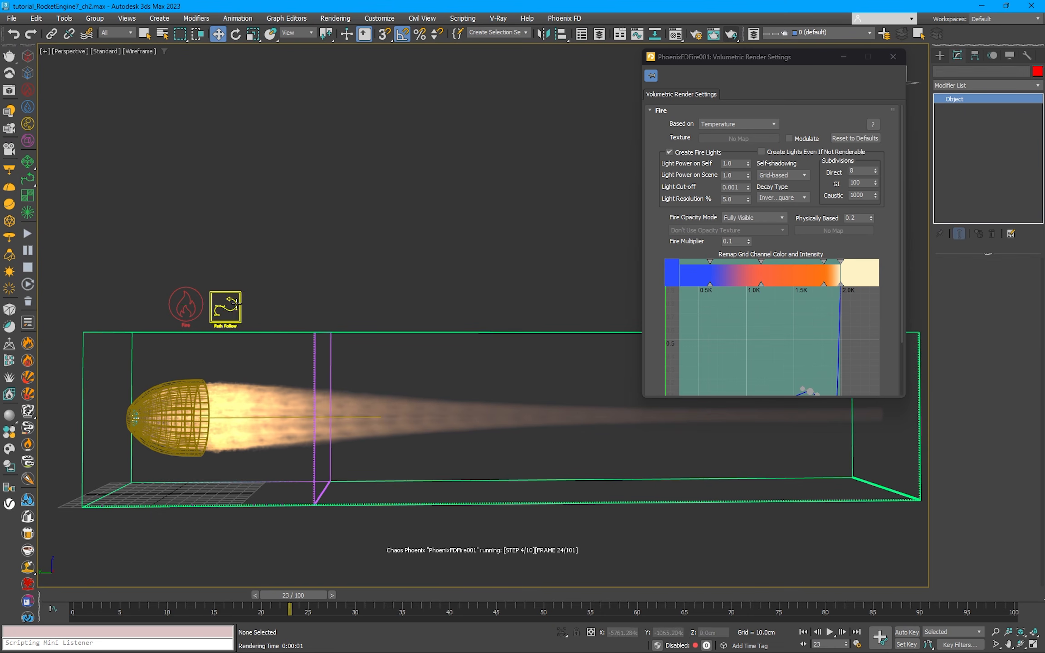
double_click(994, 322)
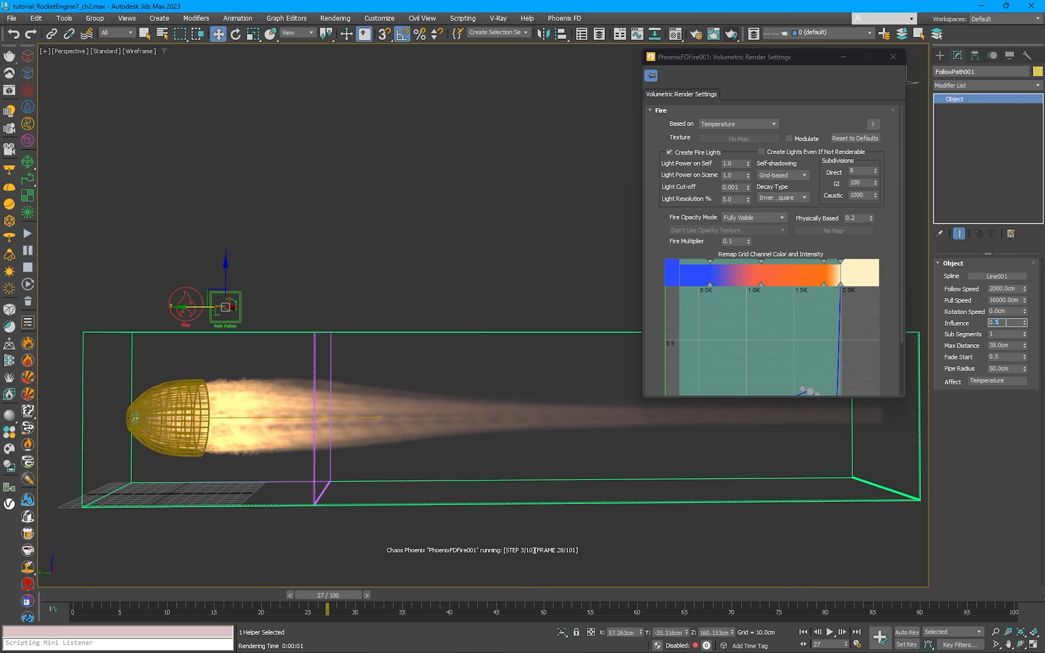
type("45")
key("Return")
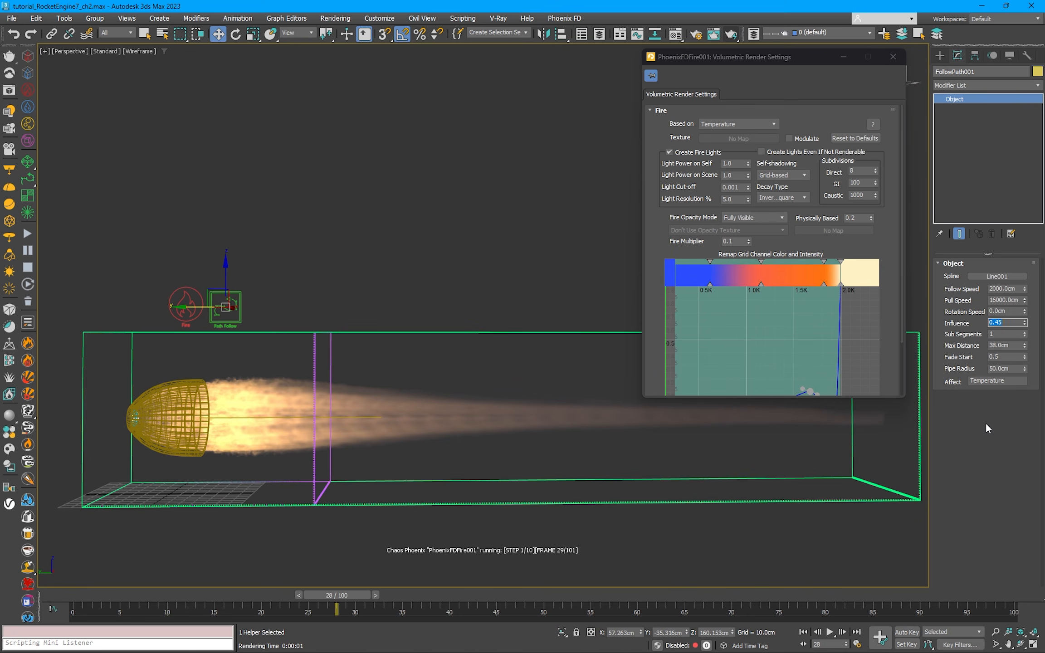
Step: Move the low-temperature point of the fire intensity curve to 500, set its tangent handle's value to 0, and close the render settings
scroll(851, 241, "down", 2)
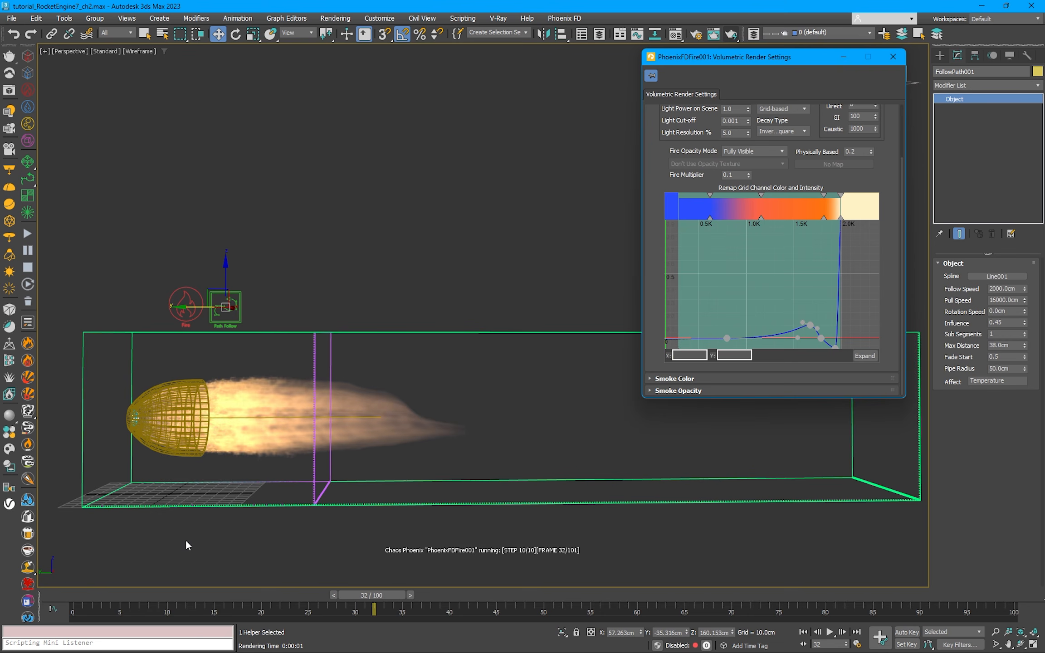
left_click_drag(725, 339, 688, 339)
left_click(759, 337)
double_click(731, 355)
type("0")
key("Return")
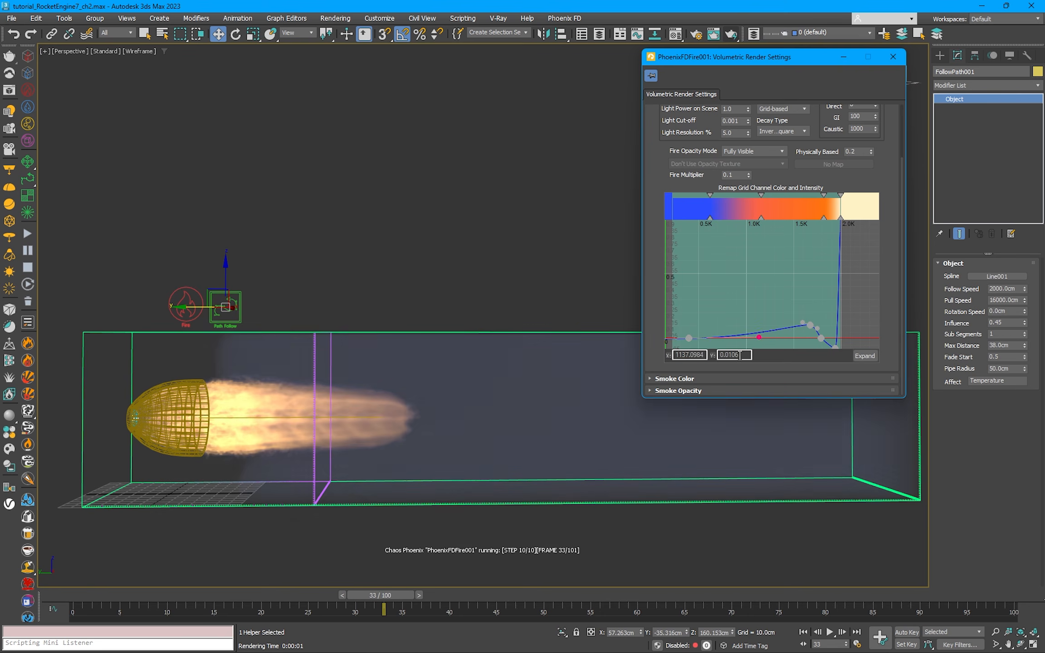
left_click(688, 338)
double_click(689, 355)
type("500")
key("Return")
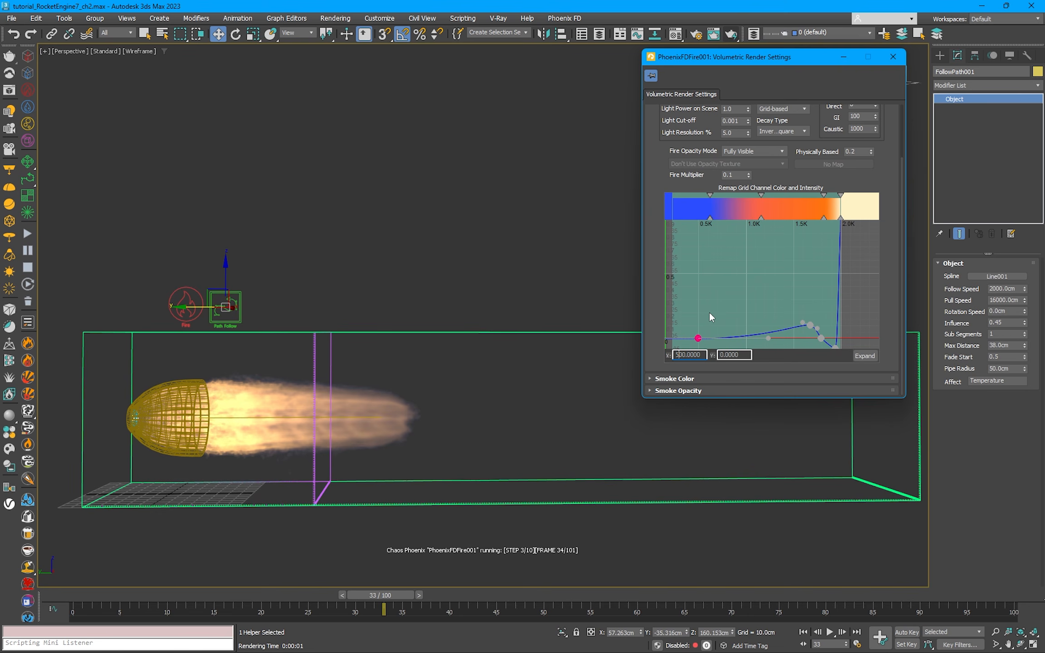
left_click(893, 57)
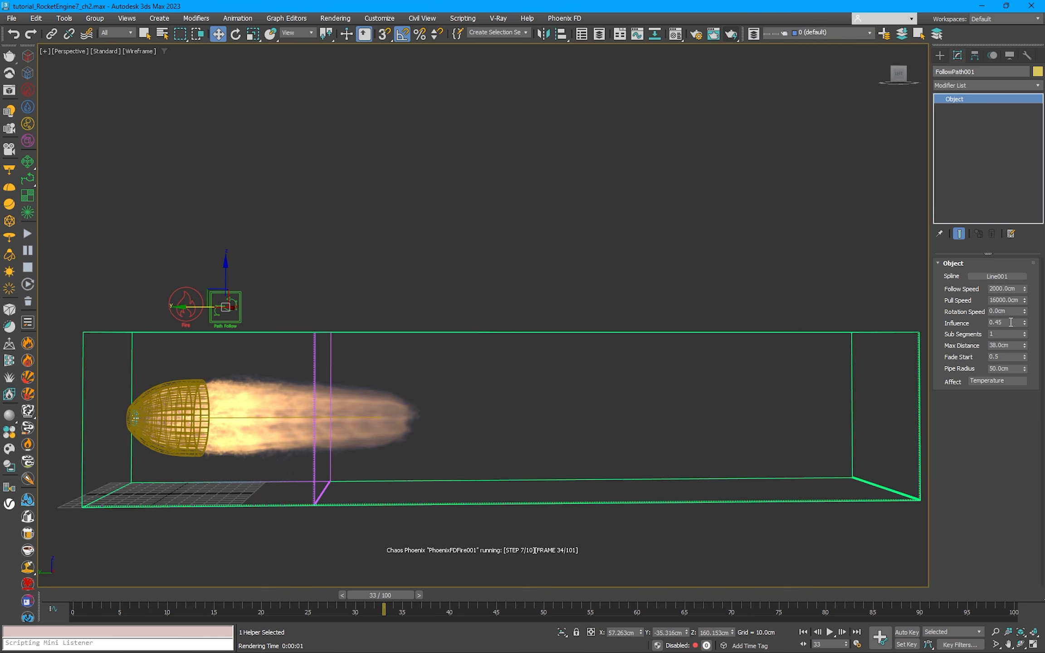
Step: Set the Path Follow force's Influence to 0.48
double_click(1010, 322)
left_click_drag(994, 322, 1023, 324)
type("48")
key("Return")
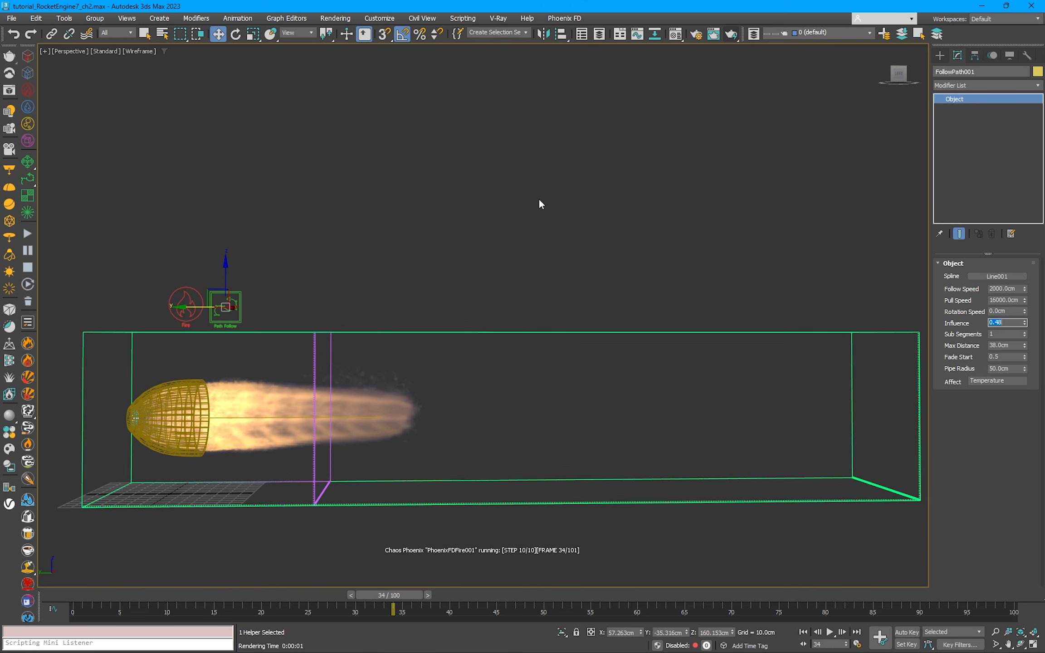
Step: Restart the simulation from the beginning, setting the Path Follow force's Influence to 0.43 and its Max Distance to 36 cm
left_click(27, 267)
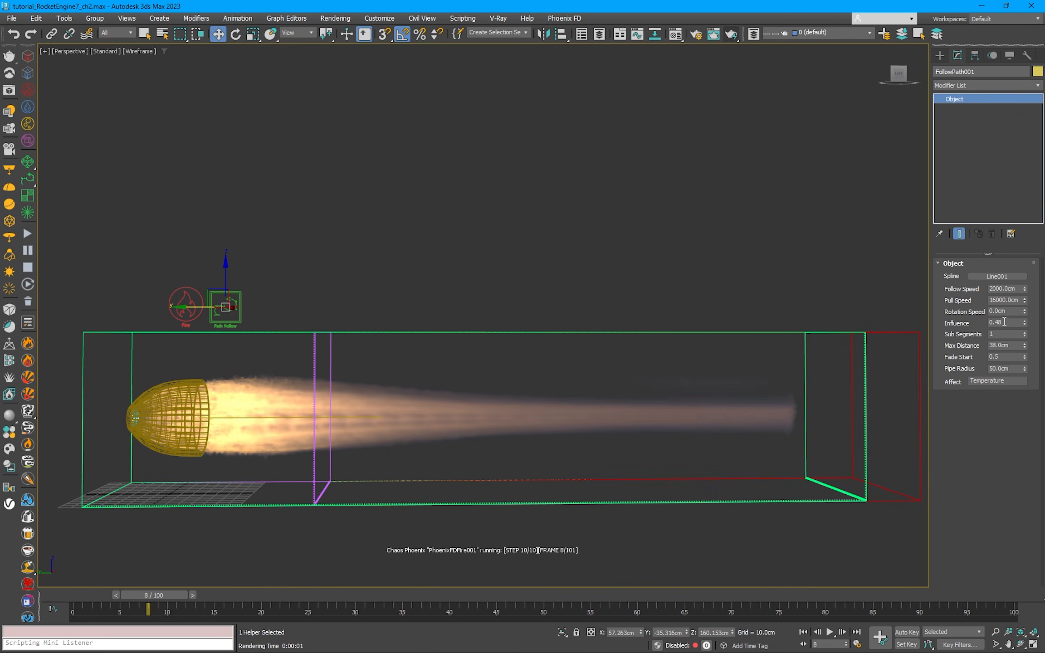
double_click(1012, 320)
type("0.45")
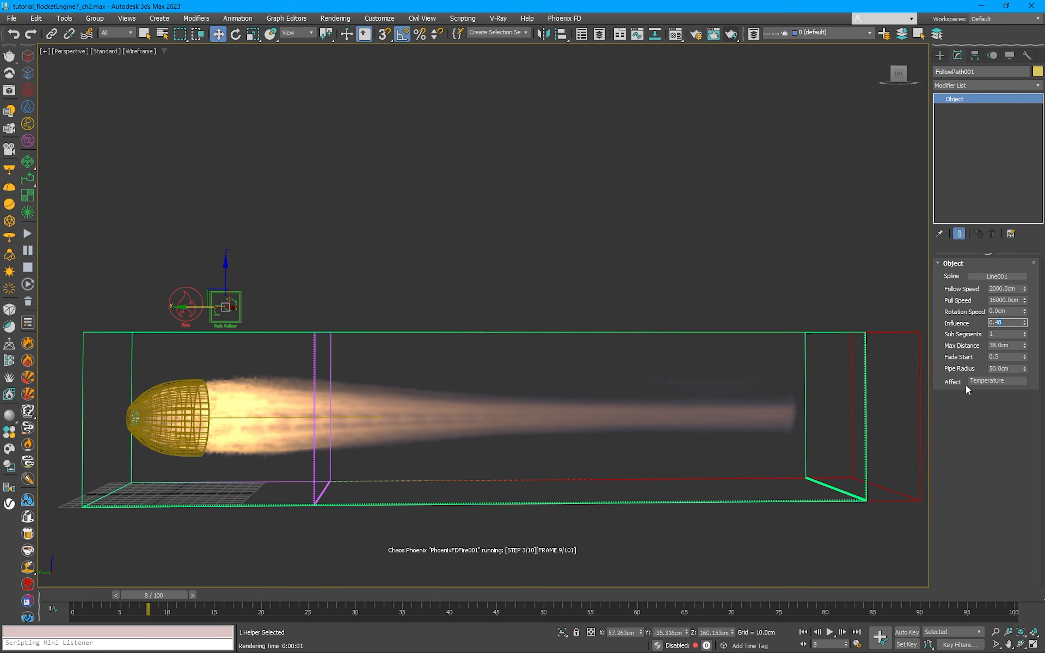
key("Return")
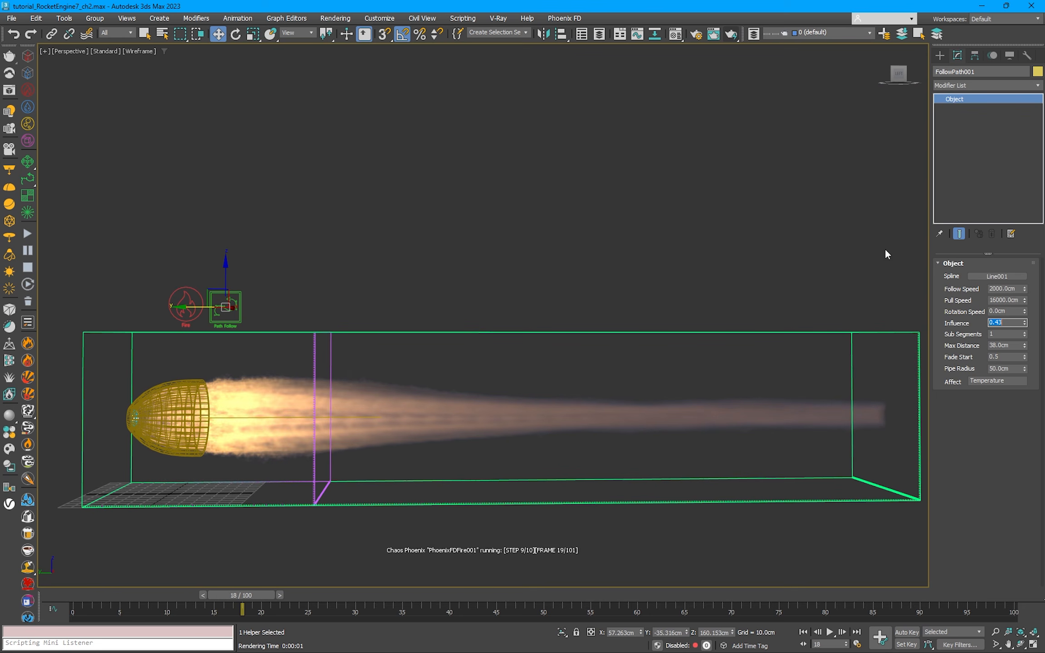
left_click_drag(1011, 346, 970, 343)
type("36")
key("Return")
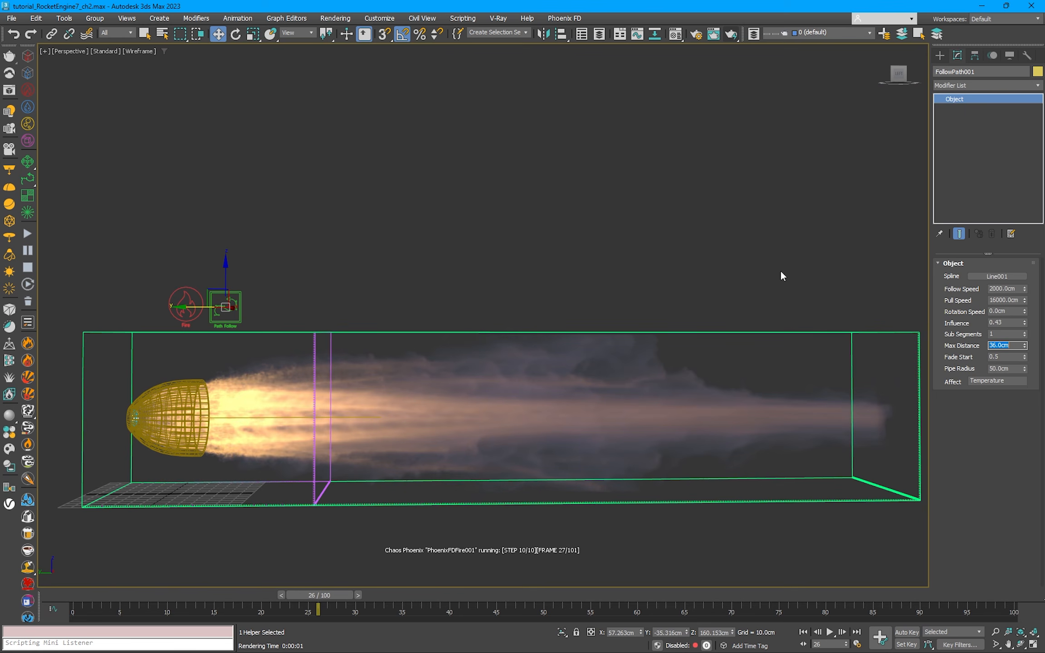
Step: Pause the simulation and render frame 28 to examine the turbulent exhaust detail up close
middle_click_drag(741, 238, 706, 202)
left_click(27, 250)
left_click(361, 165)
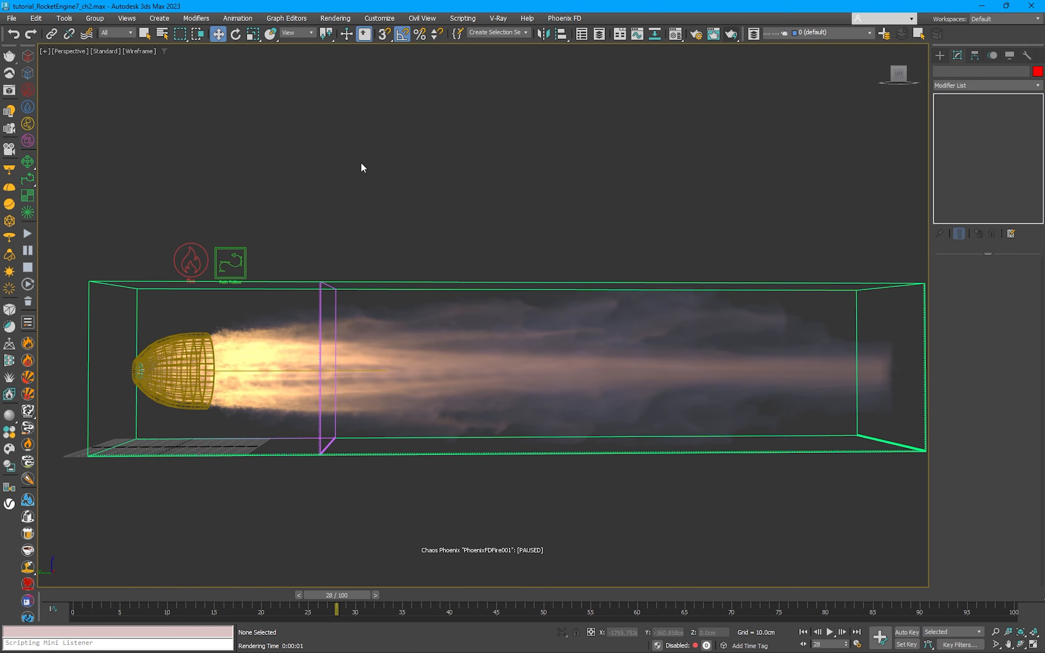
left_click(743, 38)
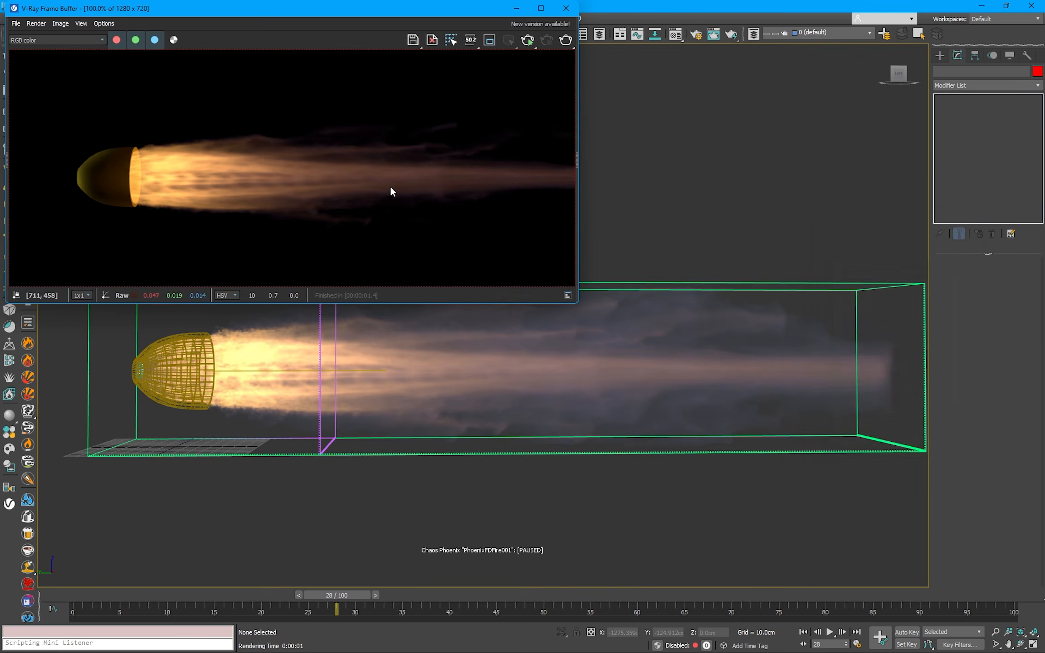
scroll(275, 193, "up", 1)
middle_click_drag(261, 185, 286, 192)
scroll(245, 191, "up", 1)
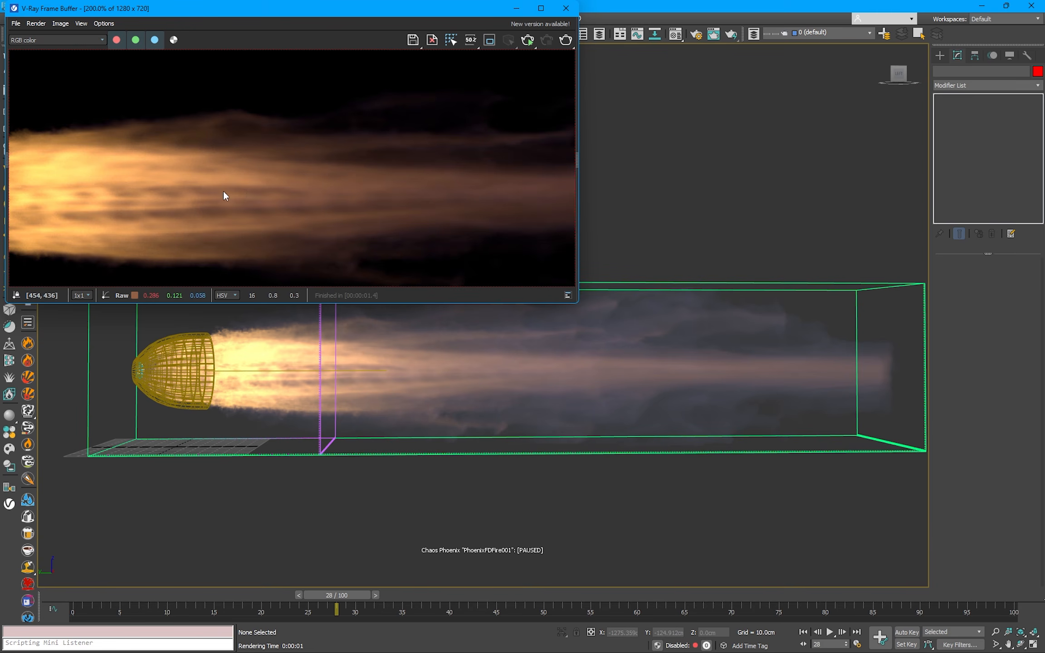
scroll(223, 192, "down", 1)
Step: In the fire simulator's volumetric render settings, move the blue and red color keys to about 1.0K and 1.5K
left_click(799, 282)
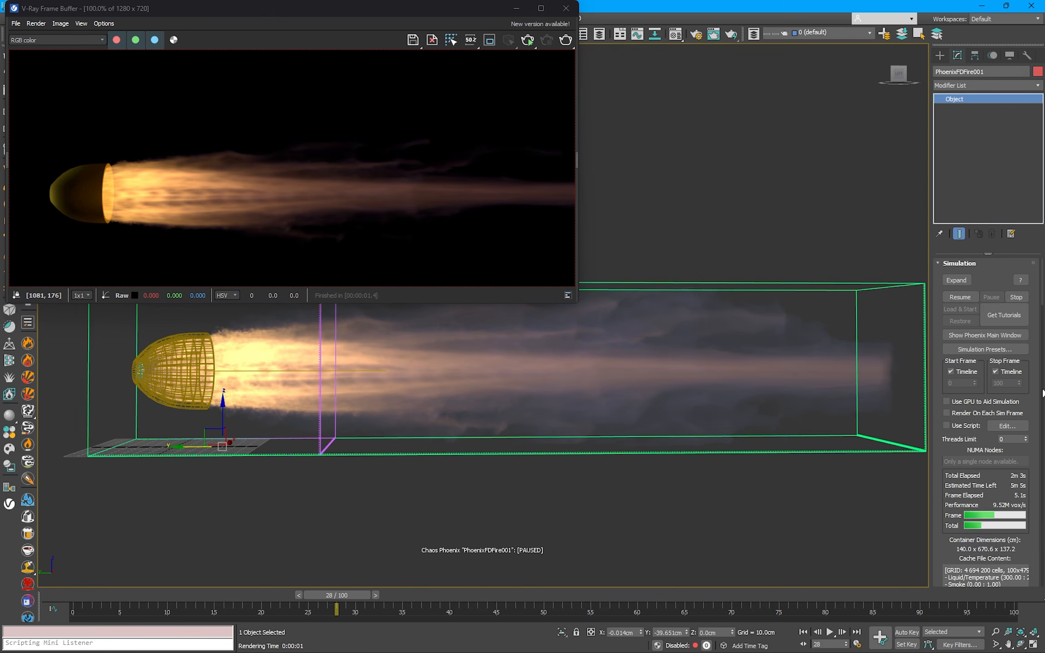
scroll(1041, 284, "down", 8)
left_click(981, 377)
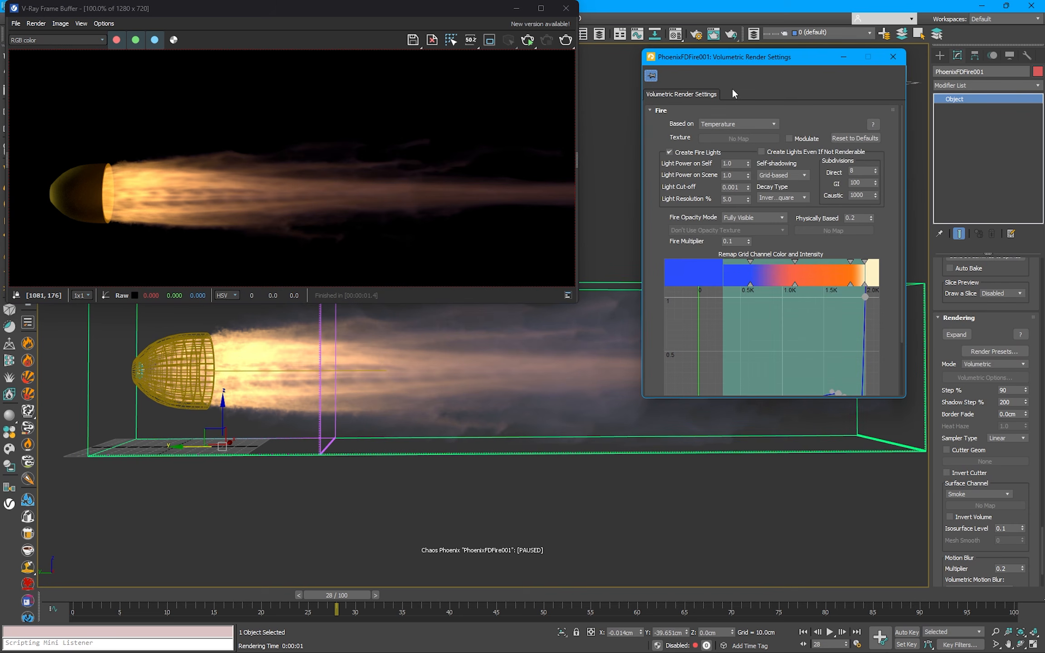
left_click_drag(804, 283, 824, 283)
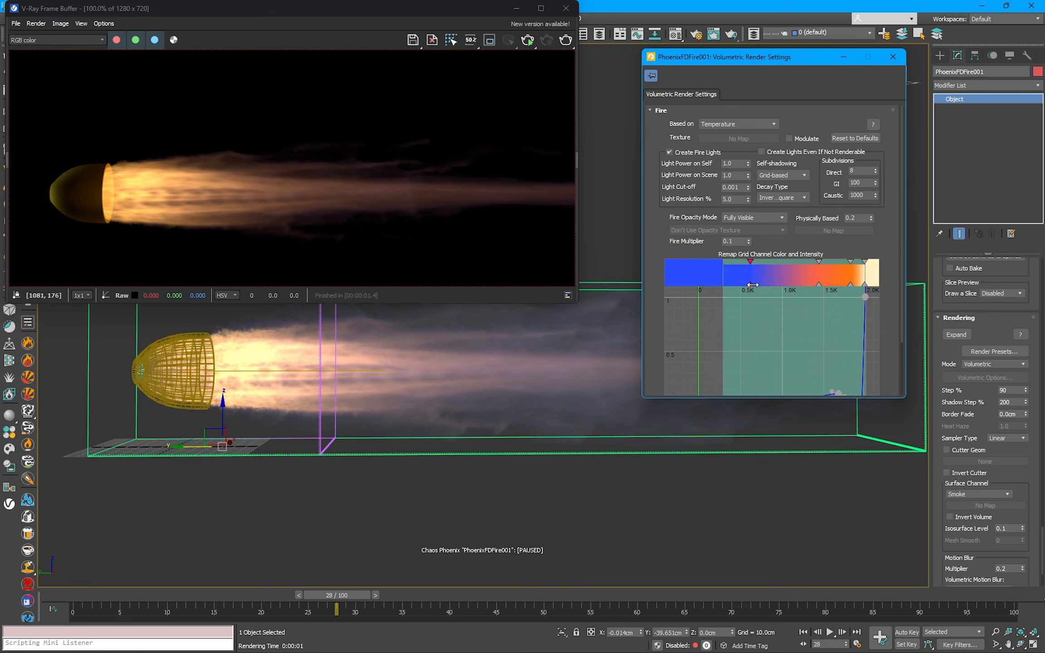
left_click_drag(752, 285, 826, 284)
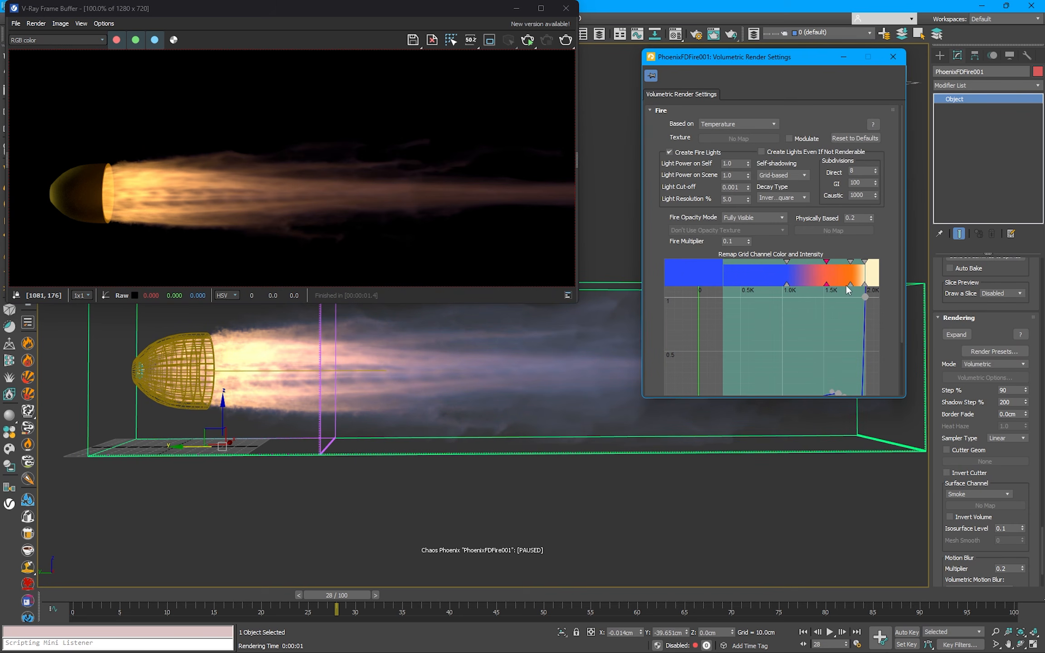
Step: Render frame 28, shift the blue fire color key down to about 0.9K, and render again to compare
left_click(566, 40)
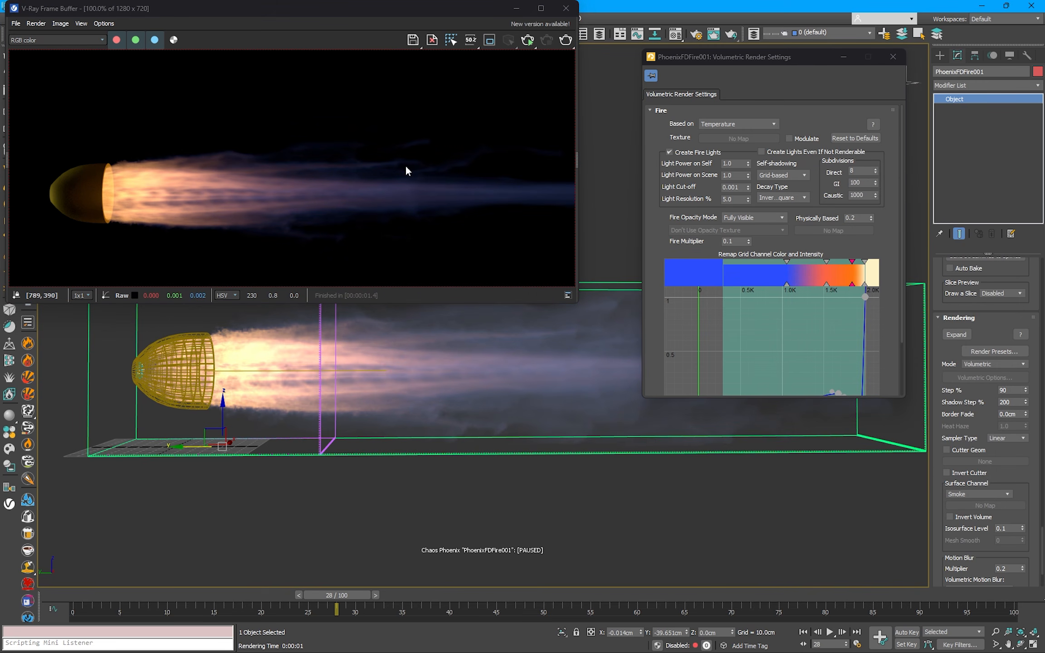
left_click(786, 284)
left_click(566, 39)
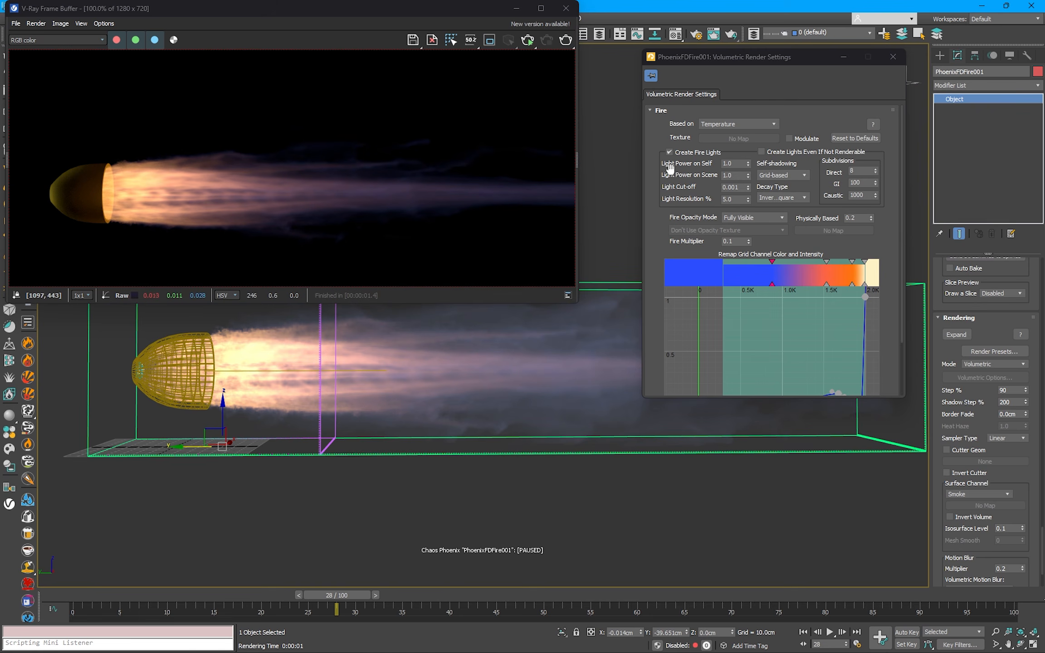
Step: Expand the fire color and intensity graph and move the intensity curve's low peak back to about 1.5K
scroll(850, 337, "down", 2)
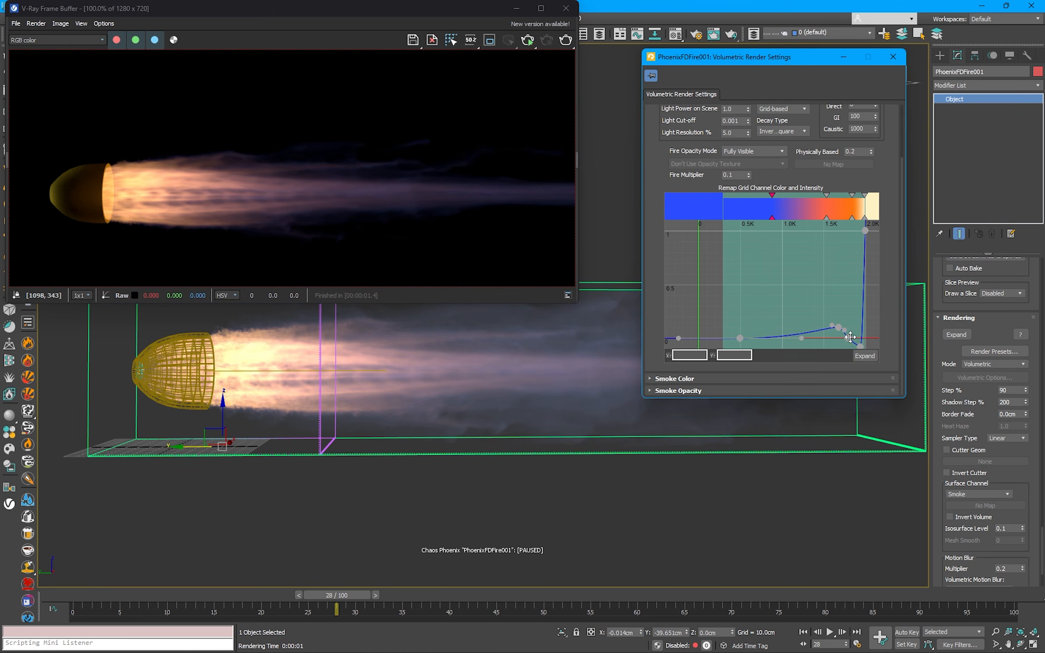
left_click(872, 355)
left_click_drag(437, 30, 887, 50)
scroll(750, 209, "up", 4)
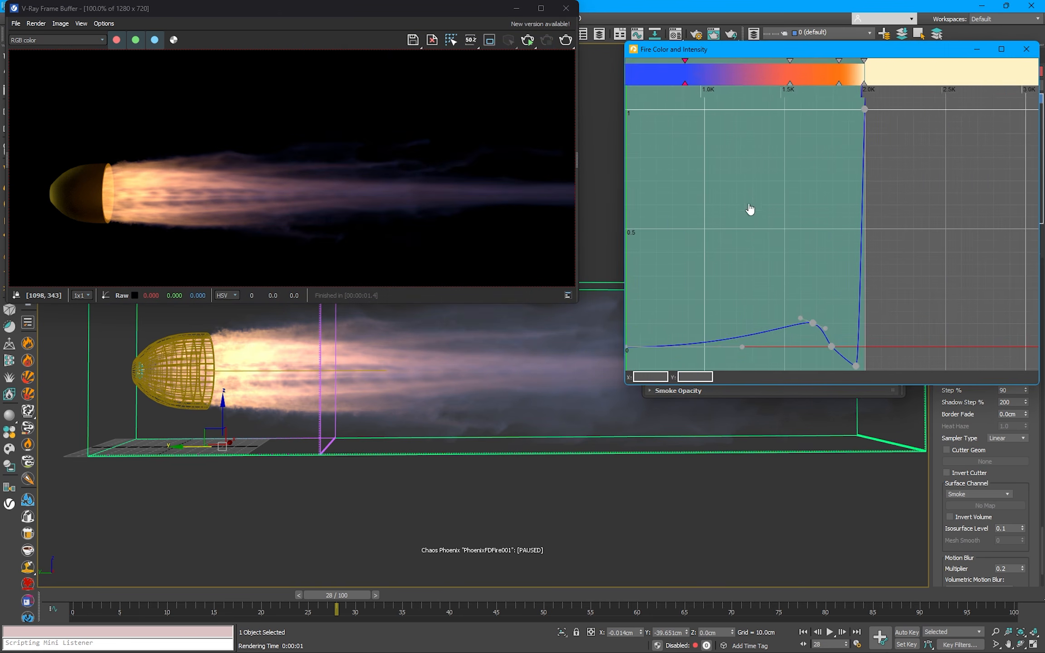
left_click_drag(769, 298, 721, 300)
left_click_drag(800, 326, 761, 288)
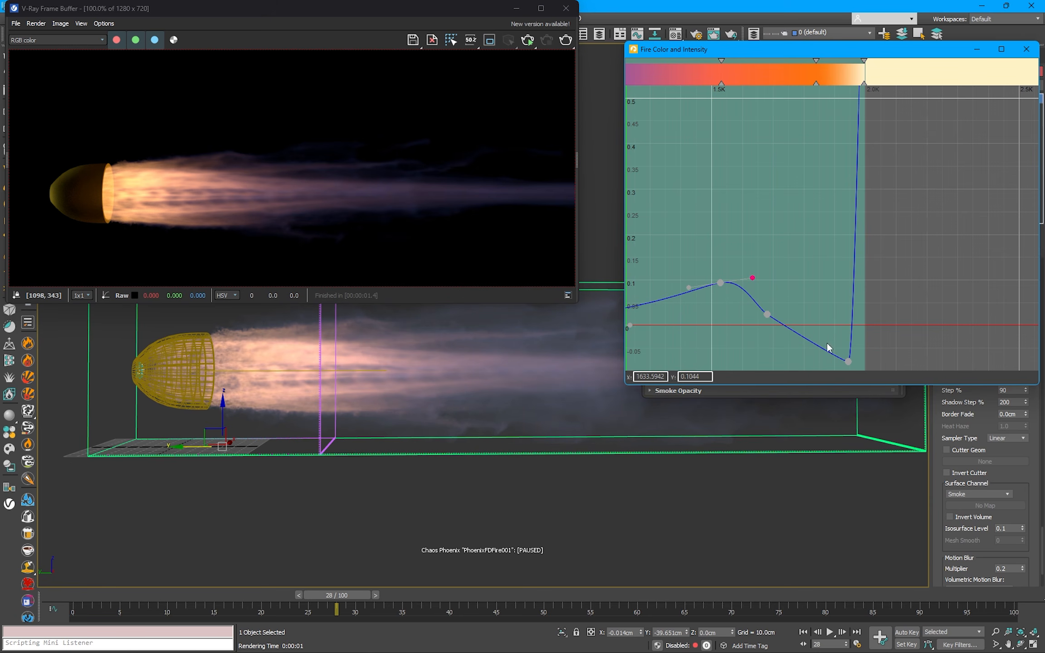
Step: Reshape the intensity curve by raising its dip, flattening the preceding point near 1.78K, and lifting the 1.5K peak to about 0.13
mouse_move(847, 361)
left_mouse_down()
mouse_move(825, 326)
mouse_move(839, 340)
left_mouse_up()
left_click_drag(766, 315, 794, 331)
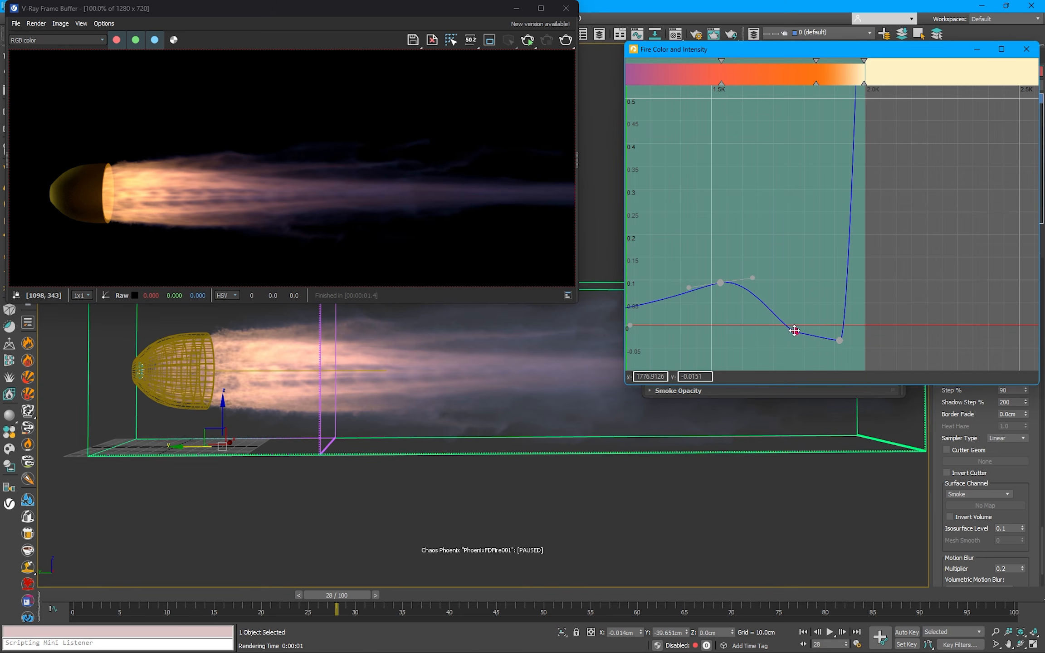
left_click_drag(760, 288, 805, 275)
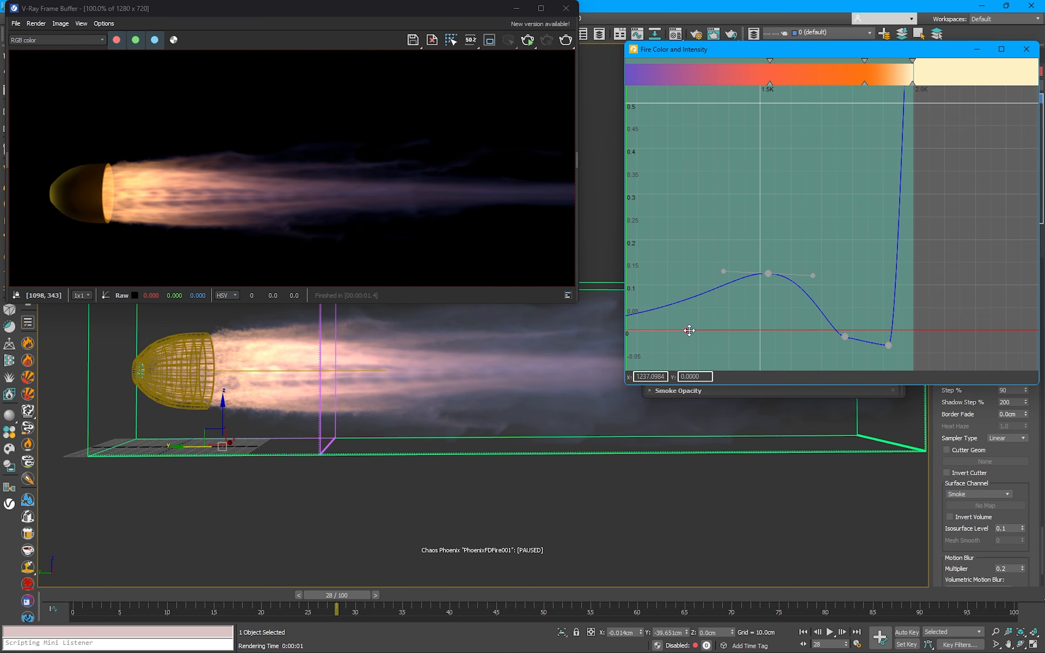
left_click_drag(689, 330, 741, 329)
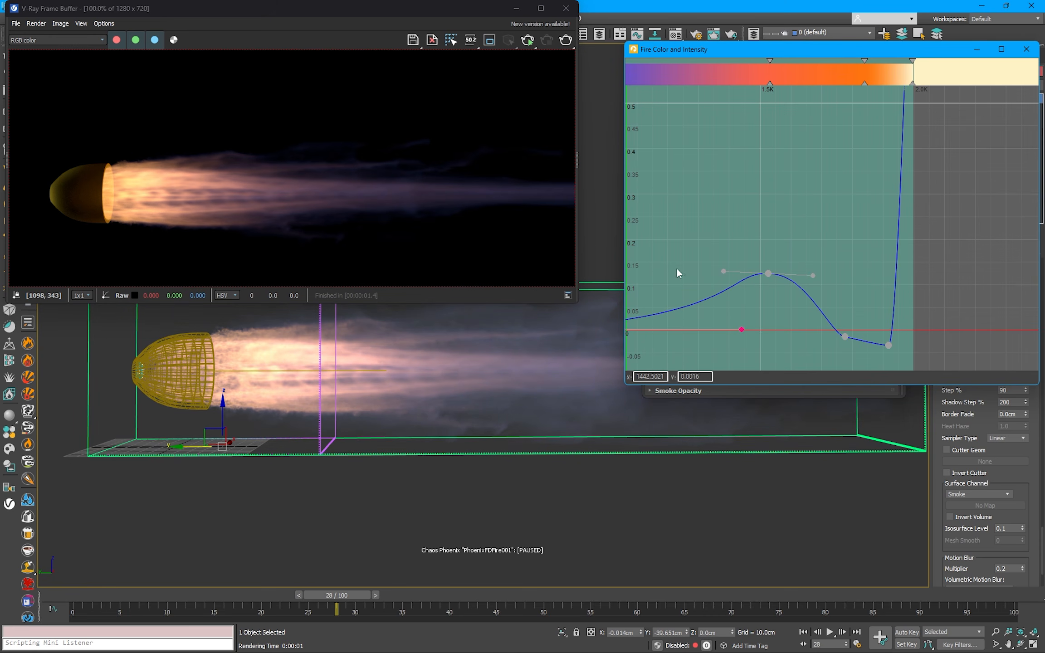
Step: Render frame 28 to examine the exhaust with the reshaped fire intensity, and close the render and settings windows
left_click(565, 41)
scroll(336, 199, "down", 1)
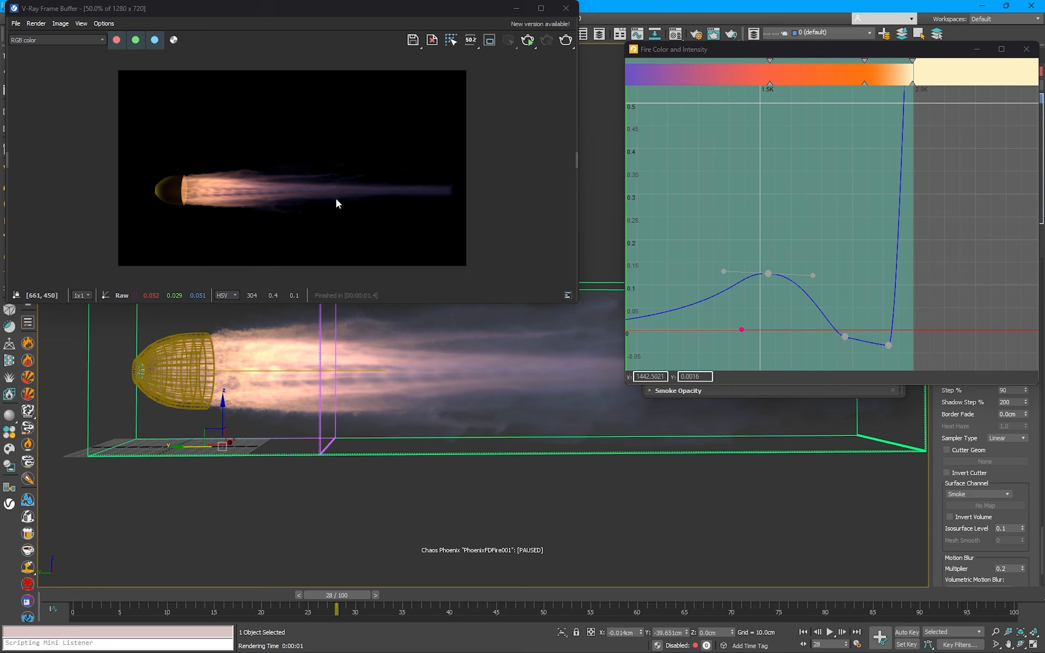
scroll(230, 186, "up", 1)
left_click(1026, 49)
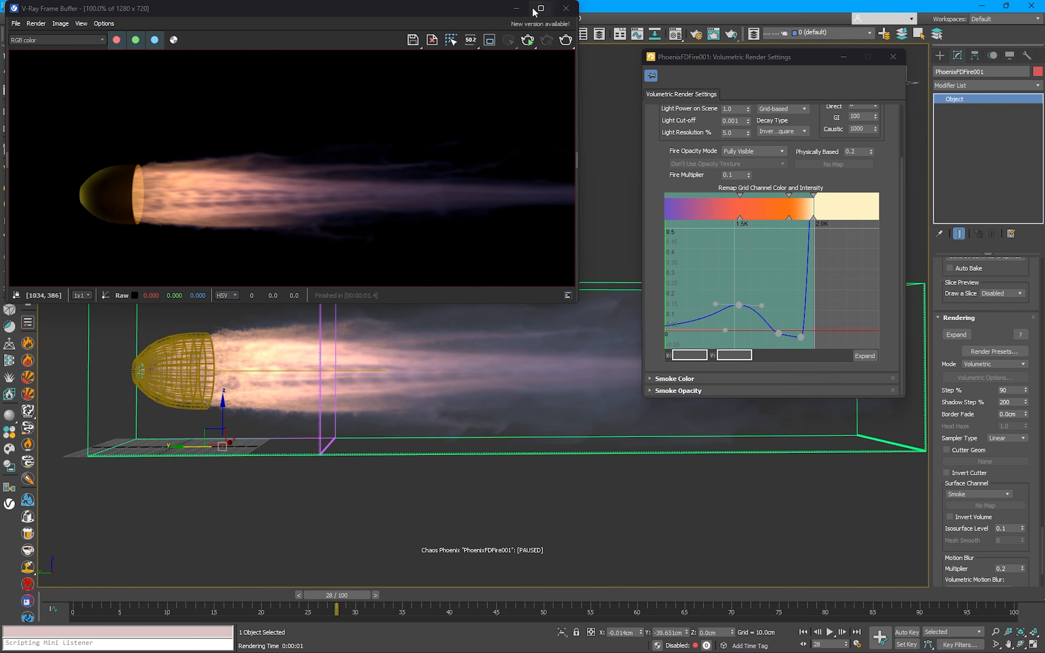
left_click(893, 57)
left_click(565, 9)
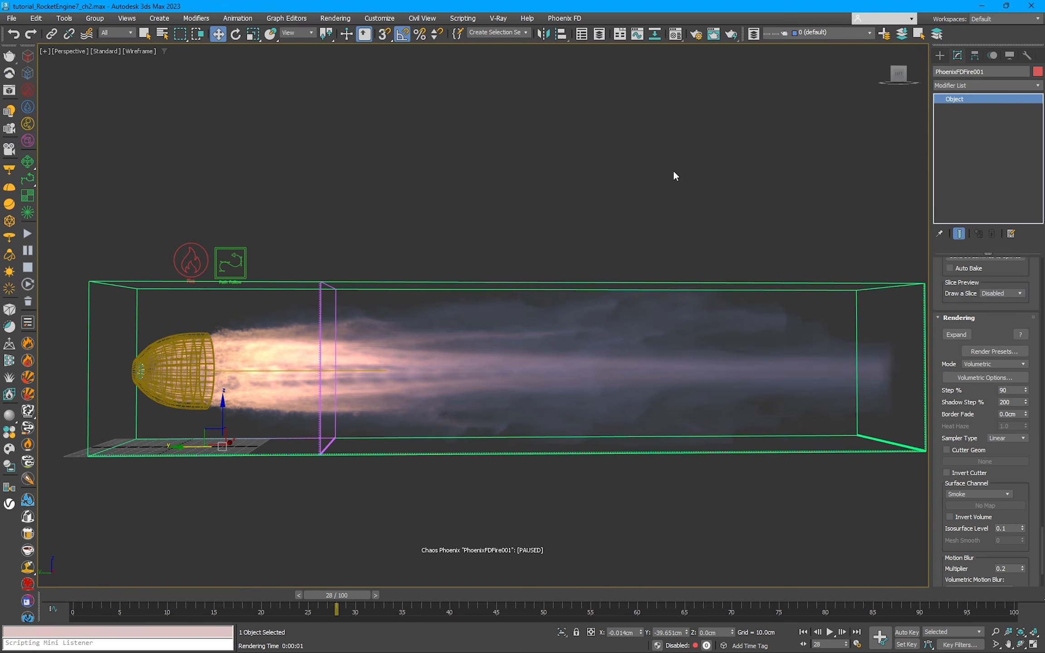
Step: Resume the paused simulation and set the fire simulator's Fluidity (Conservation) Quality to 2
left_click(28, 234)
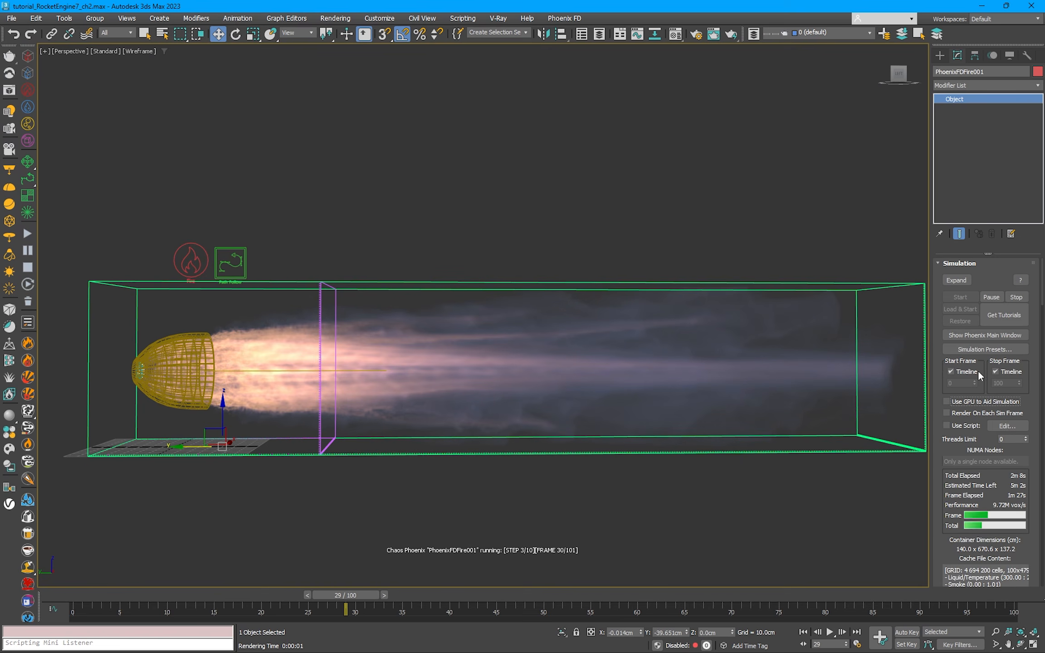
scroll(938, 277, "down", 5)
scroll(952, 337, "down", 8)
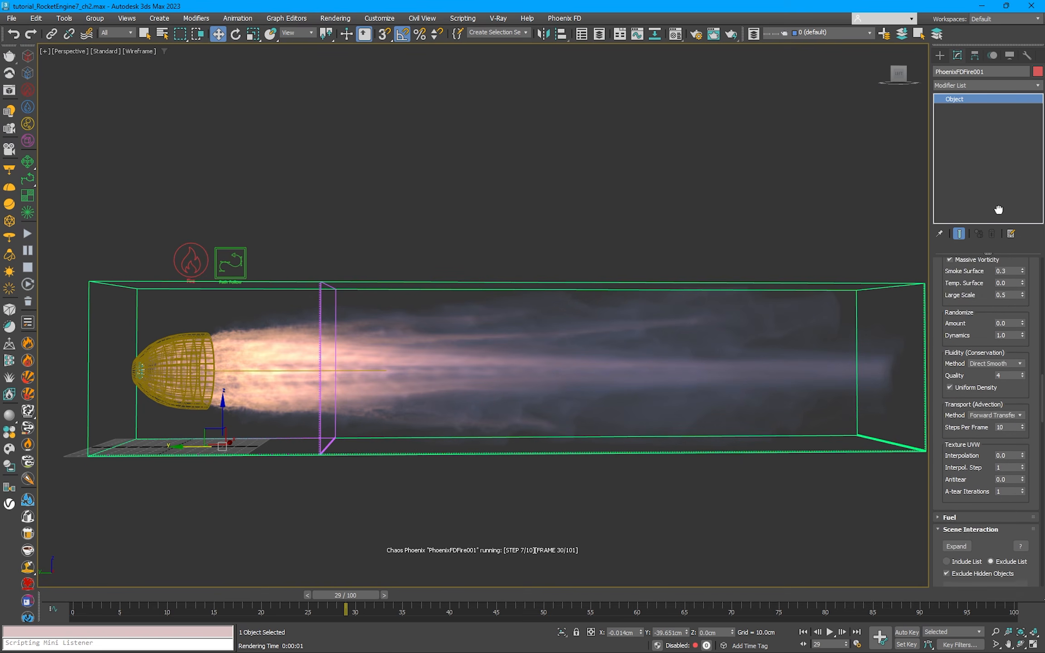
scroll(1013, 365, "up", 1)
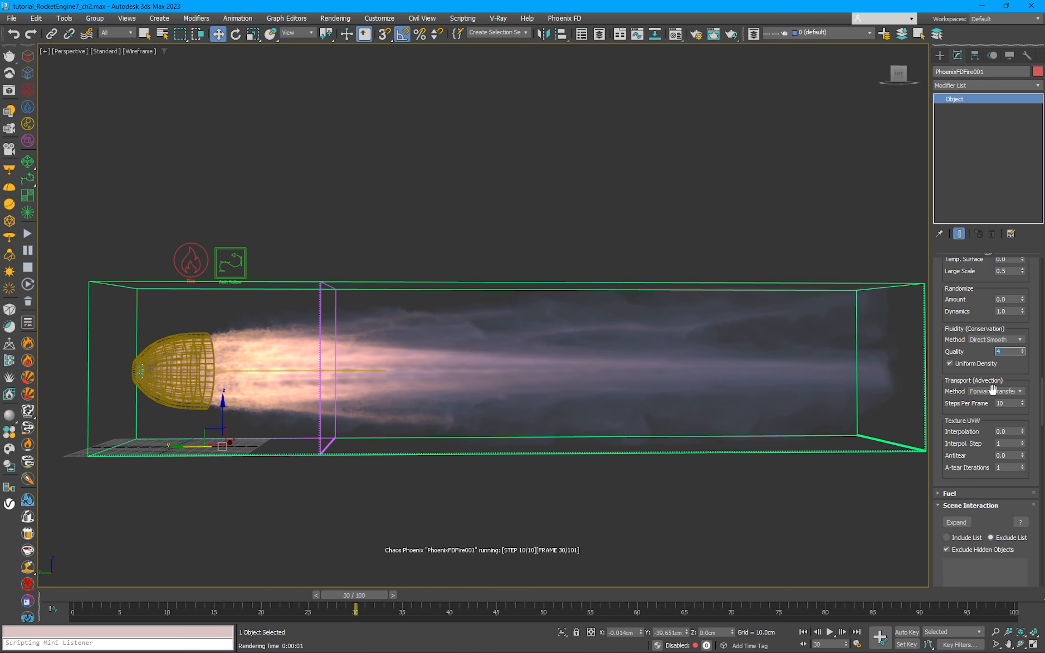
double_click(1010, 352)
type("2")
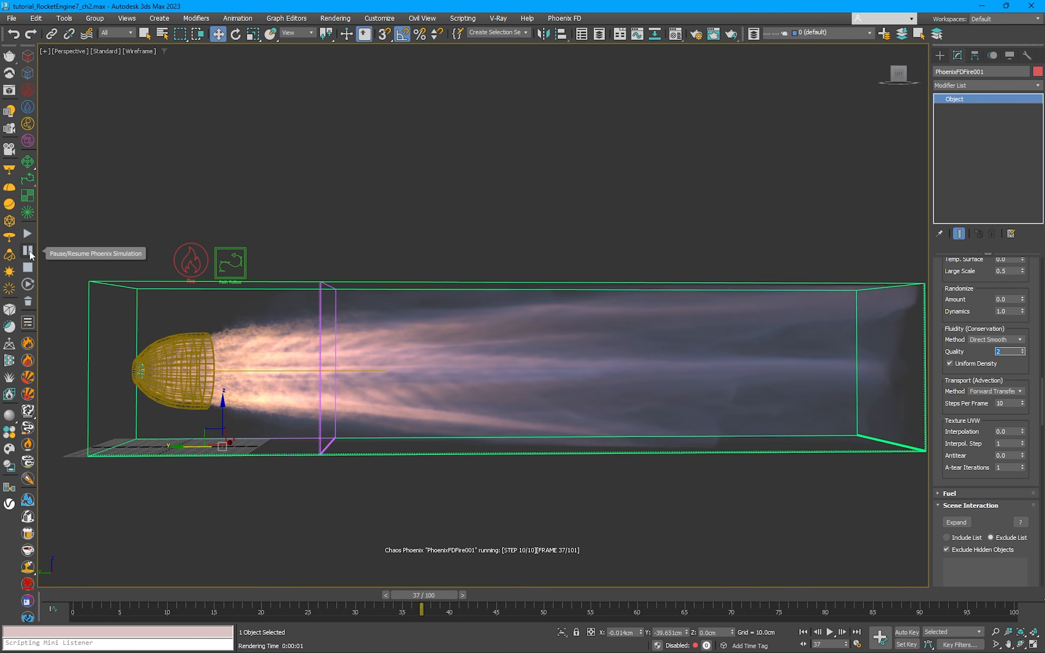
Step: Pause the simulation and render frame 37 in an enlarged frame buffer to examine the streaks along the exhaust
left_click(27, 251)
left_click(730, 32)
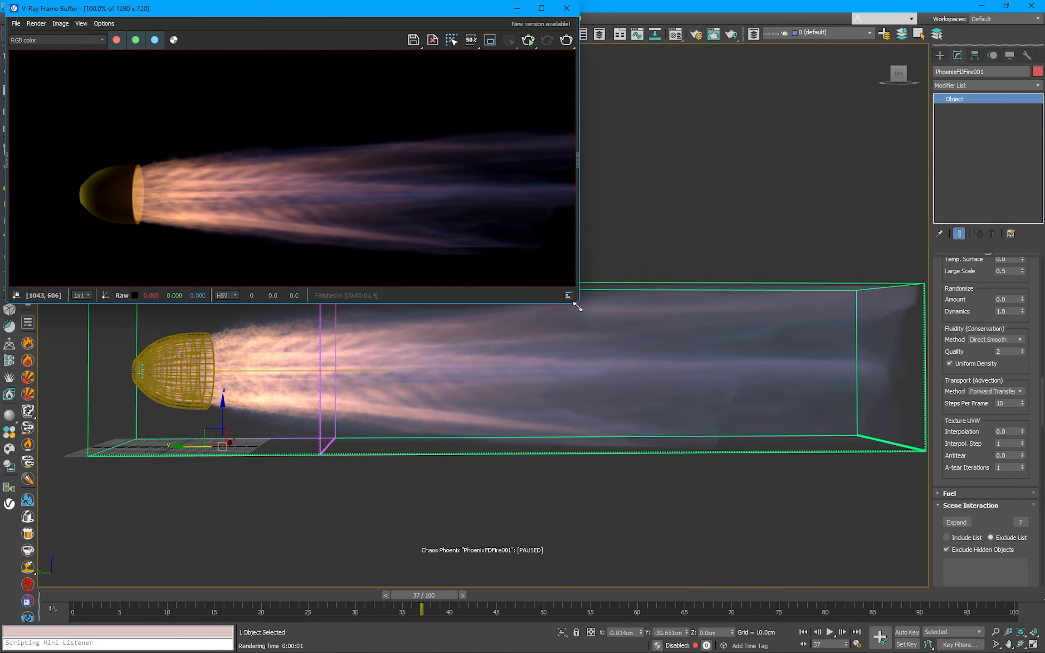
left_click_drag(576, 303, 768, 354)
scroll(322, 238, "up", 1)
scroll(325, 238, "down", 1)
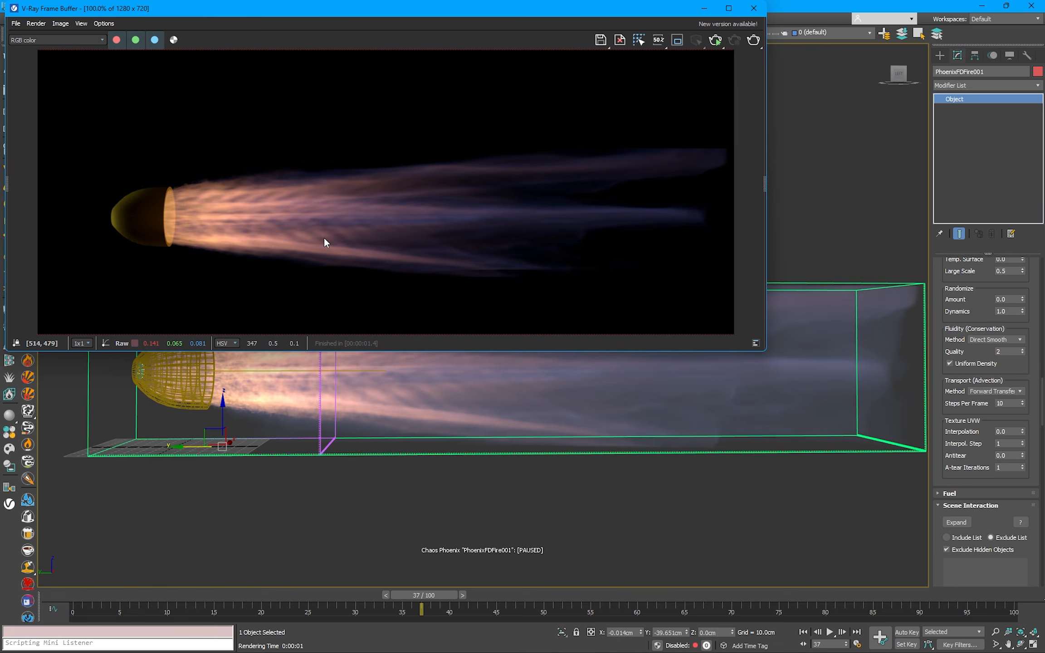
scroll(202, 214, "up", 1)
scroll(280, 205, "down", 2)
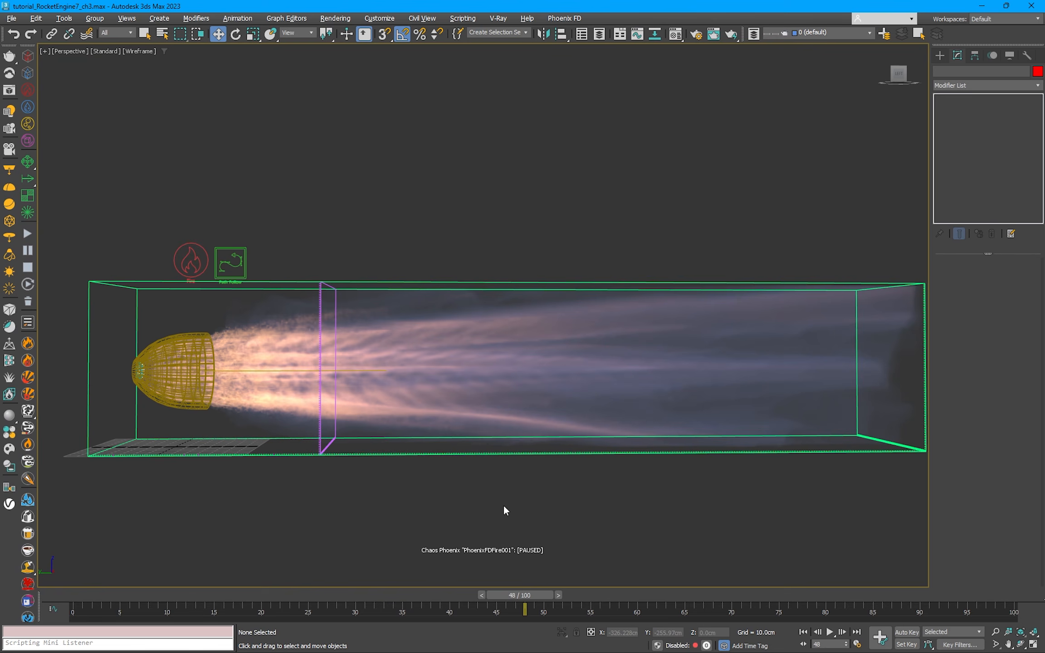
left_click(484, 452)
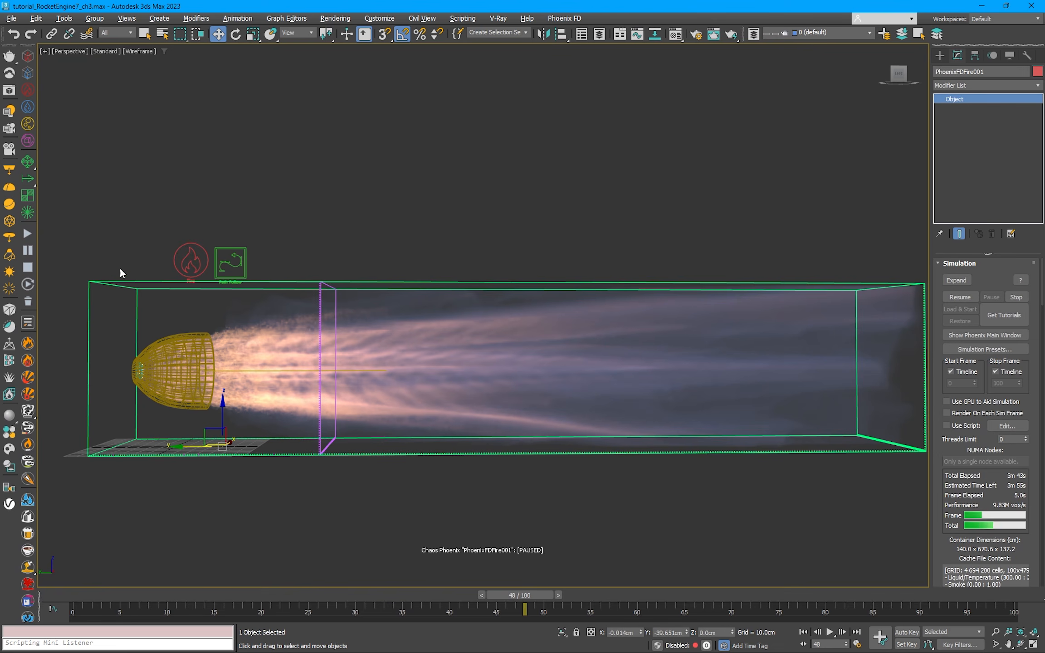
Step: Stop the paused simulation at frame 48 and start it again from the beginning
left_click(28, 267)
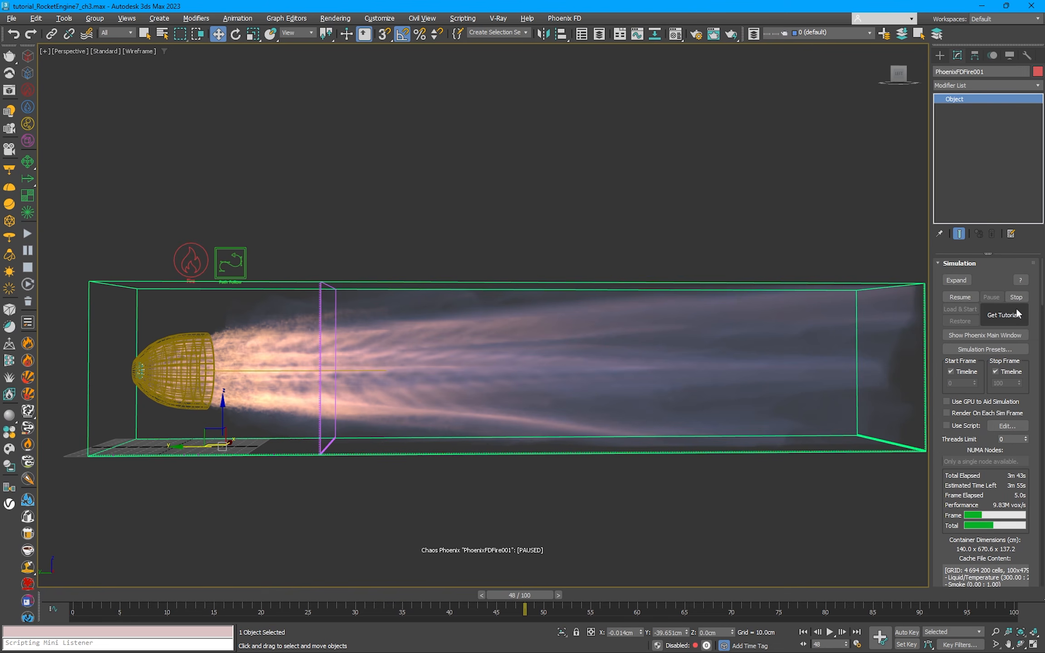
scroll(1032, 350, "down", 2)
left_click_drag(1031, 351, 1030, 293)
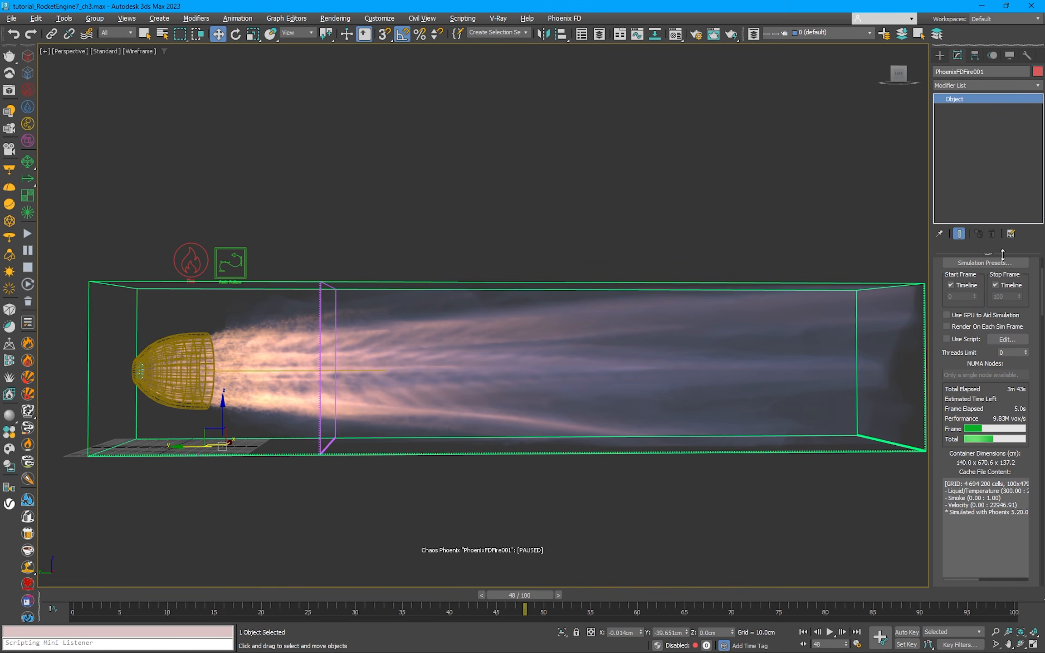
left_click(244, 262)
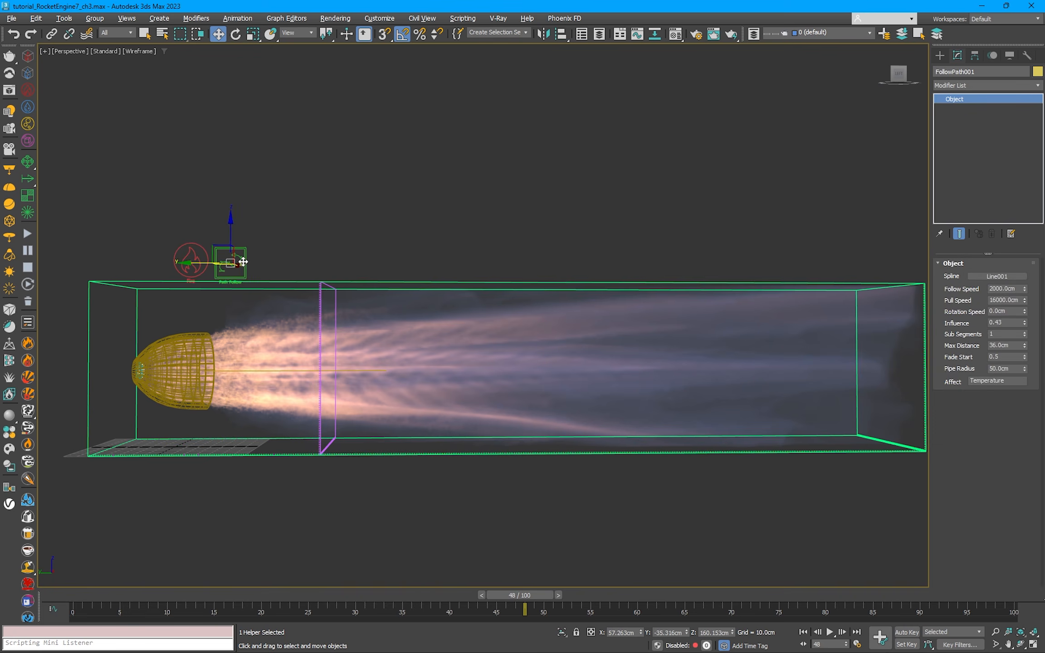
left_click(320, 281)
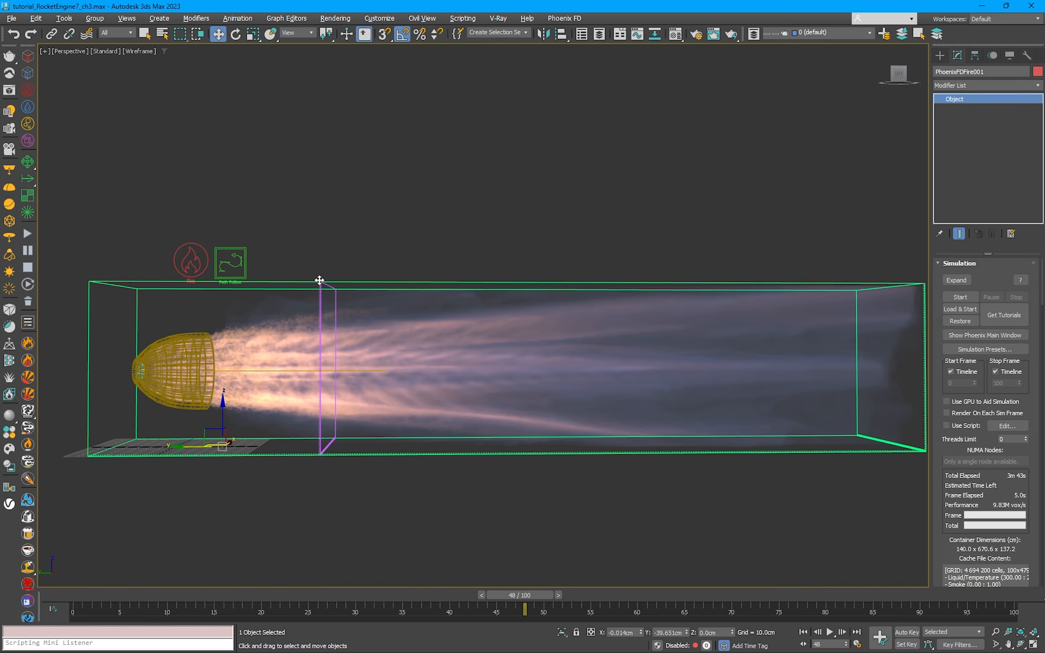
left_click(28, 234)
Step: Set the Path Follow force's Follow Speed to 1700 cm while the simulation runs
left_click(243, 260)
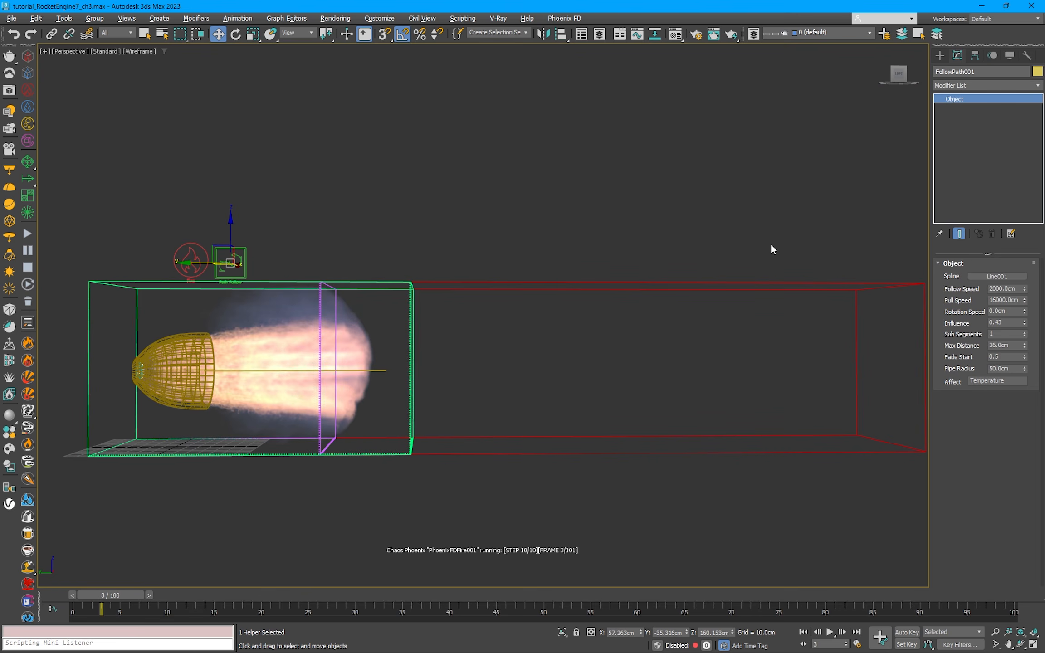
left_click(991, 289)
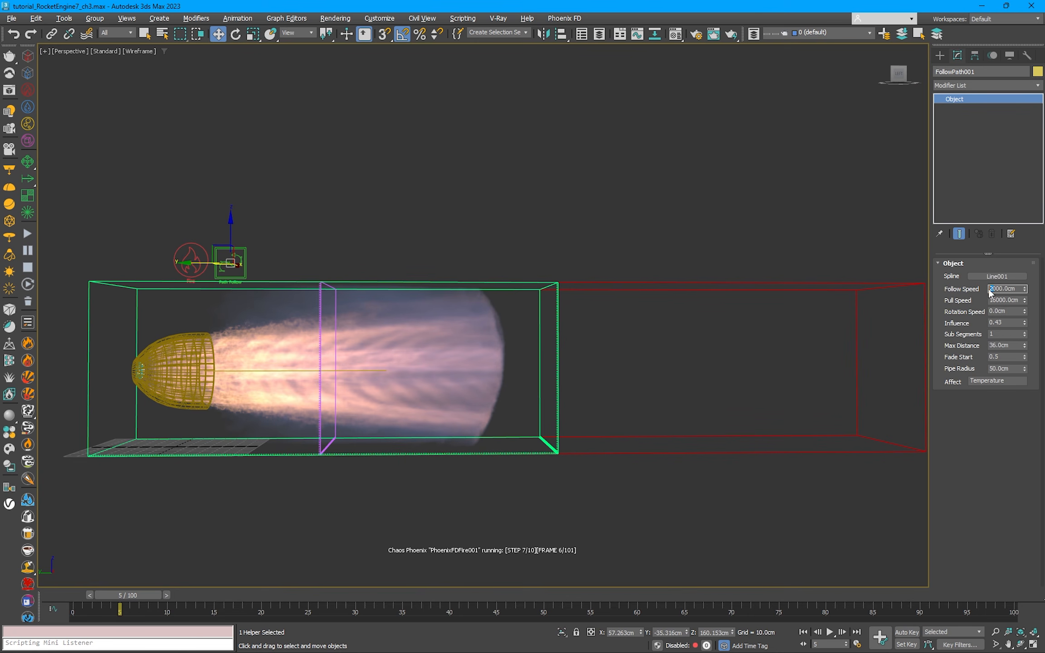
type("1700")
key("Return")
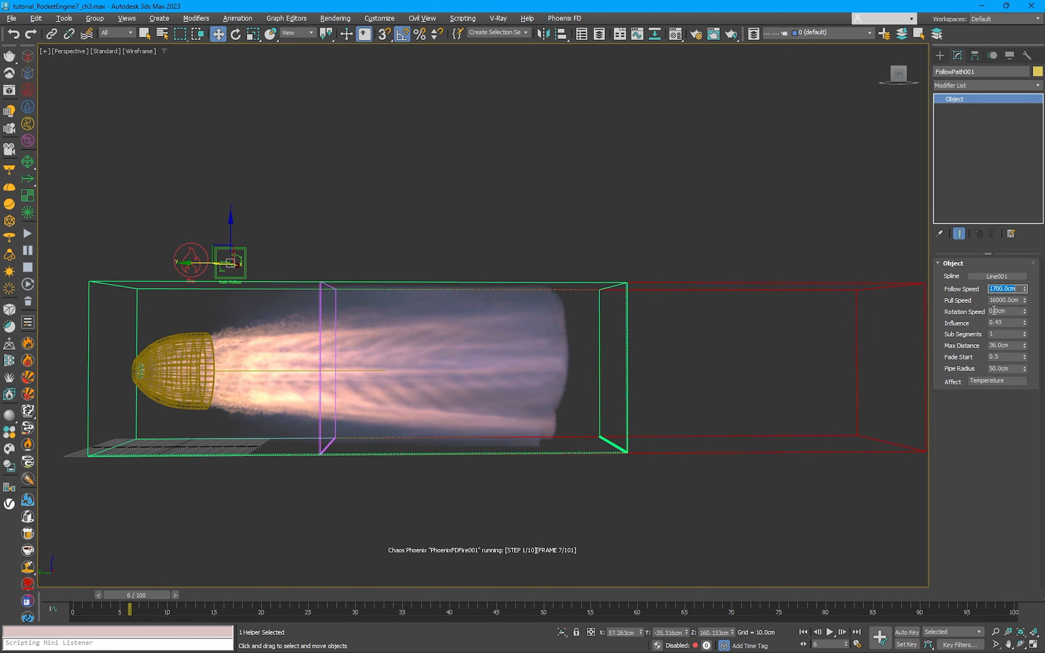
Step: Set the Path Follow force's Pull Speed to 17000 cm and its Max Distance to 38 cm
left_click(999, 300)
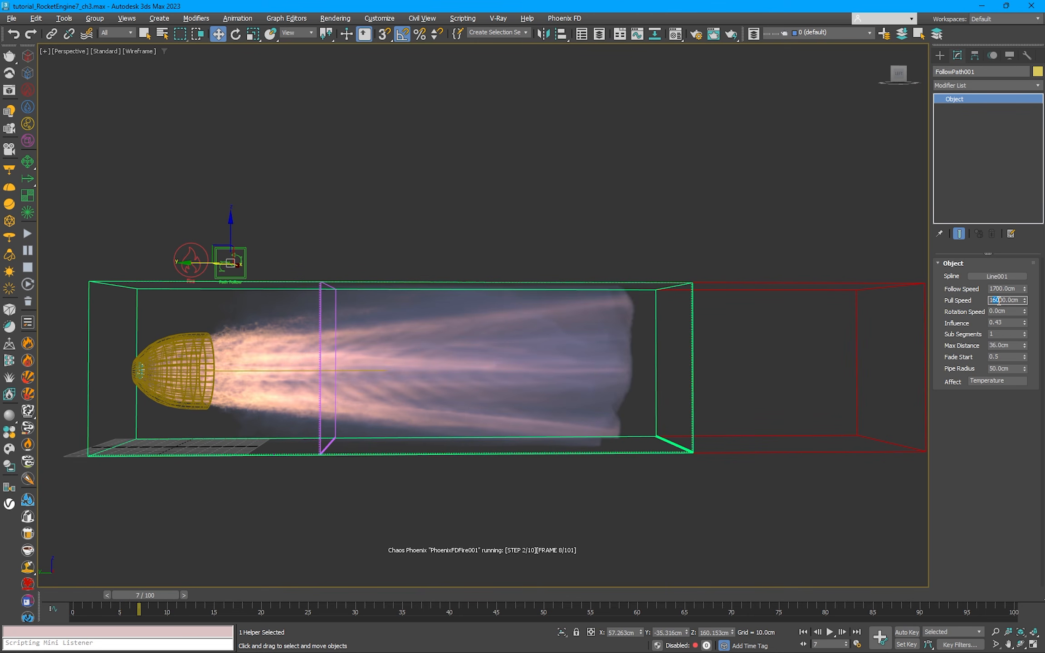
left_click(1011, 301)
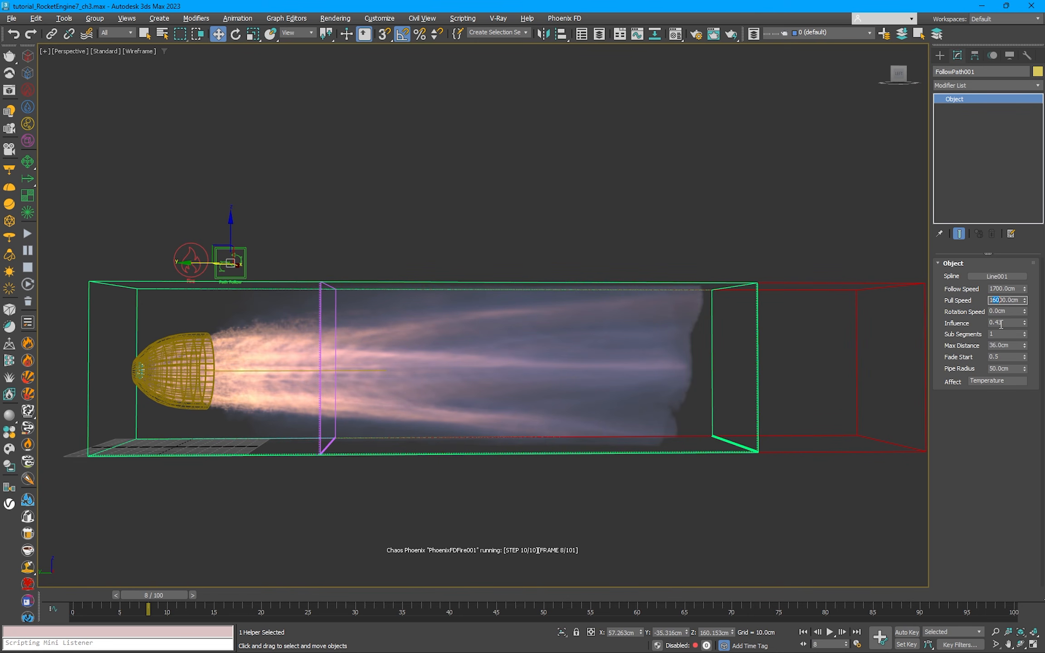
type("170")
key("Return")
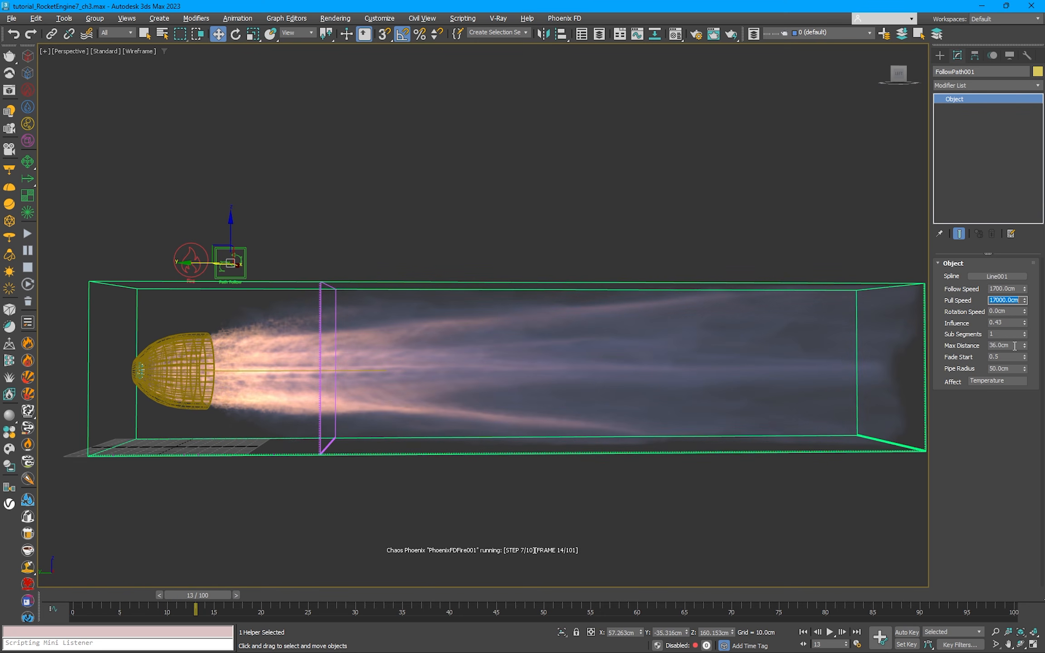
left_click(1015, 345)
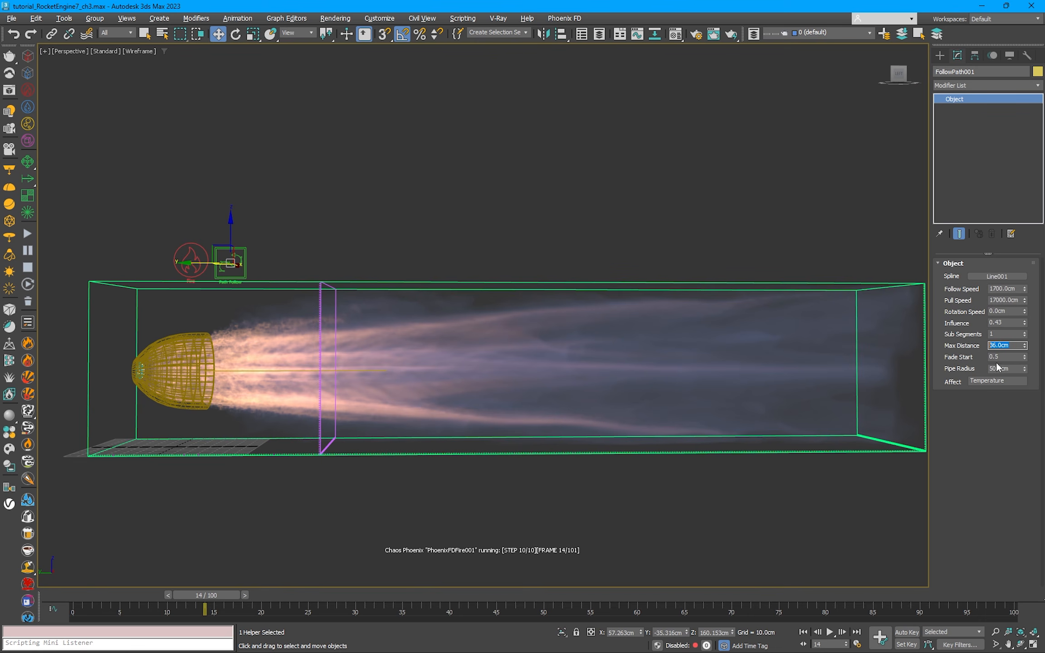
type("38")
key("Return")
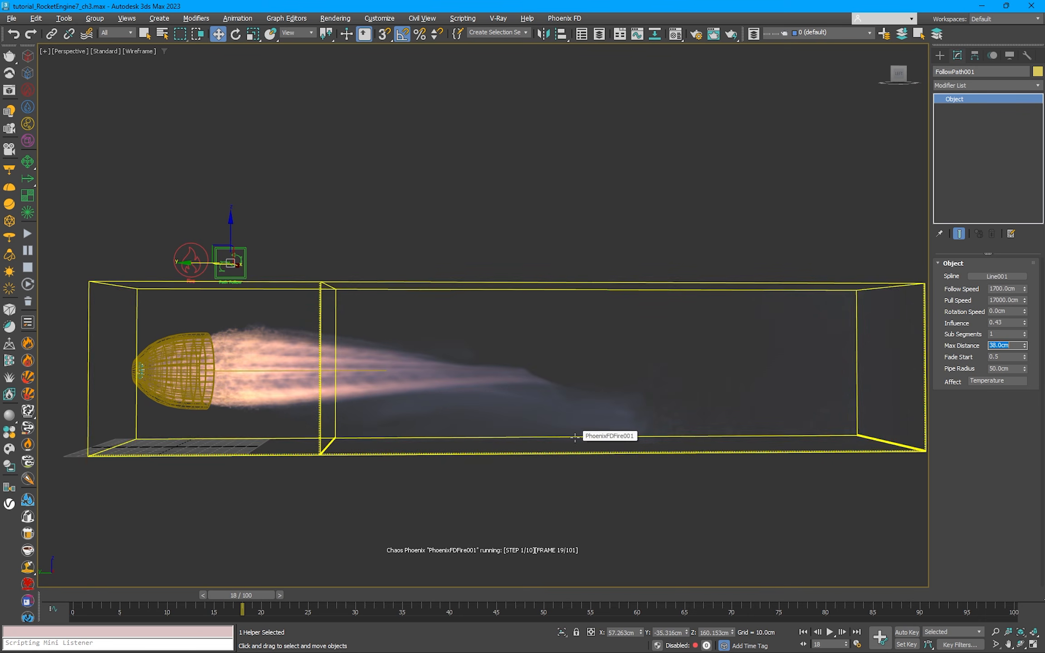
Step: Set the fire simulator's fluid conservation to Quality 3 with Uniform Density off, and restart the simulation from the beginning
left_click(787, 349)
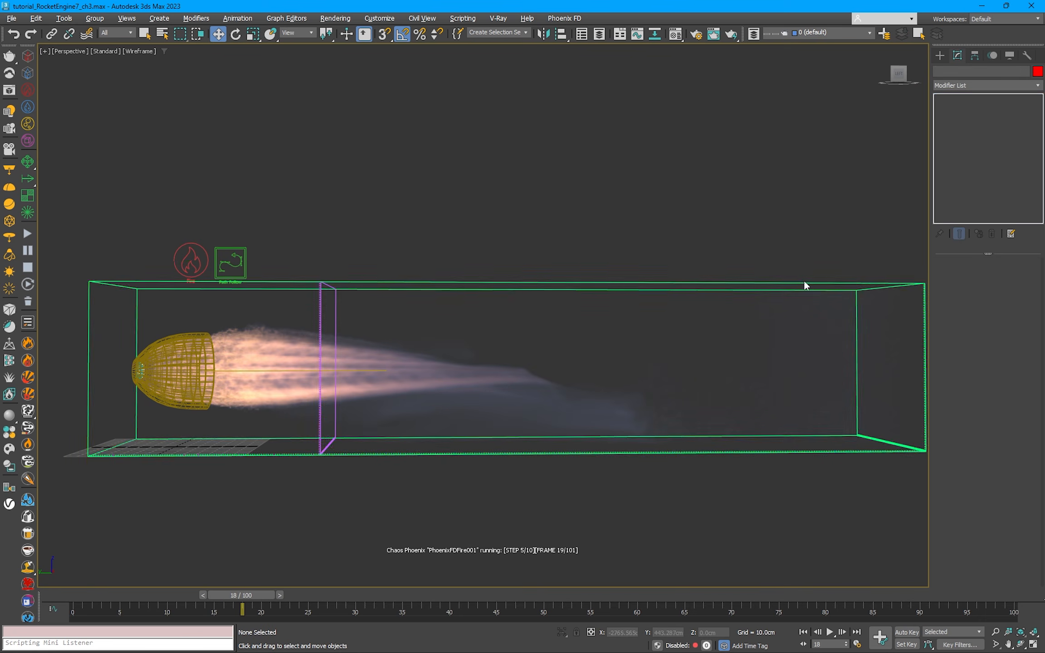
left_click(803, 284)
scroll(939, 402, "down", 10)
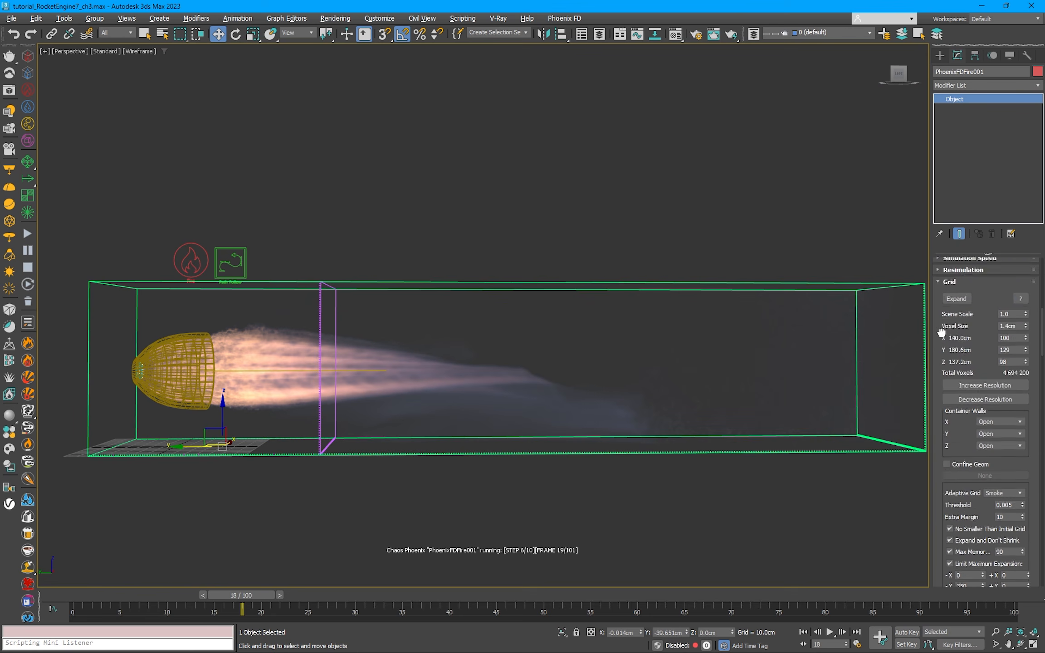
scroll(942, 453, "down", 8)
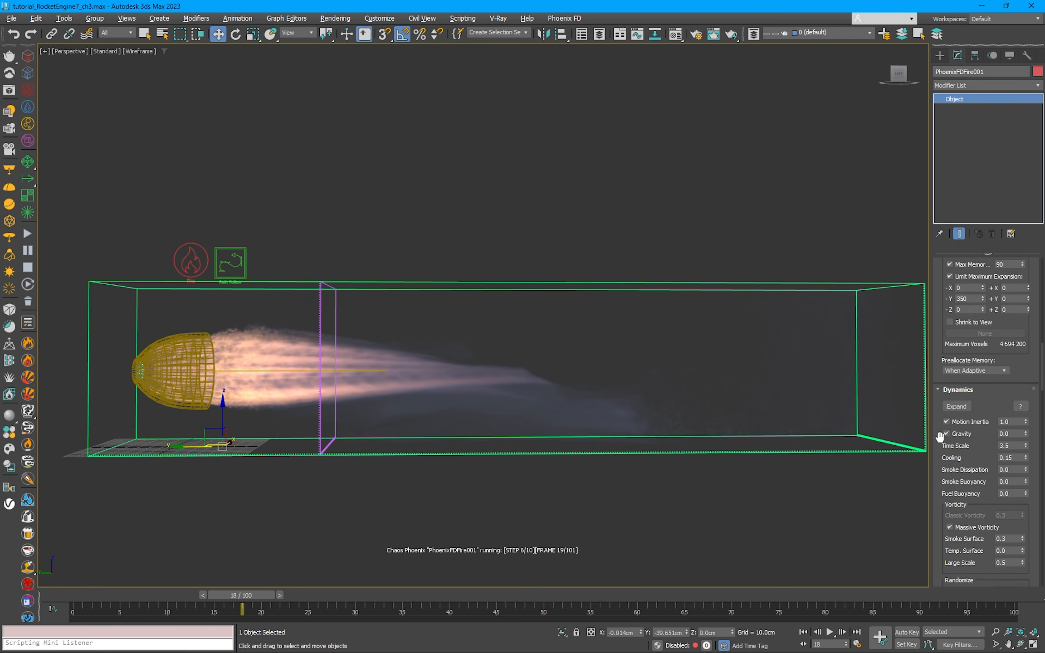
scroll(946, 292, "down", 3)
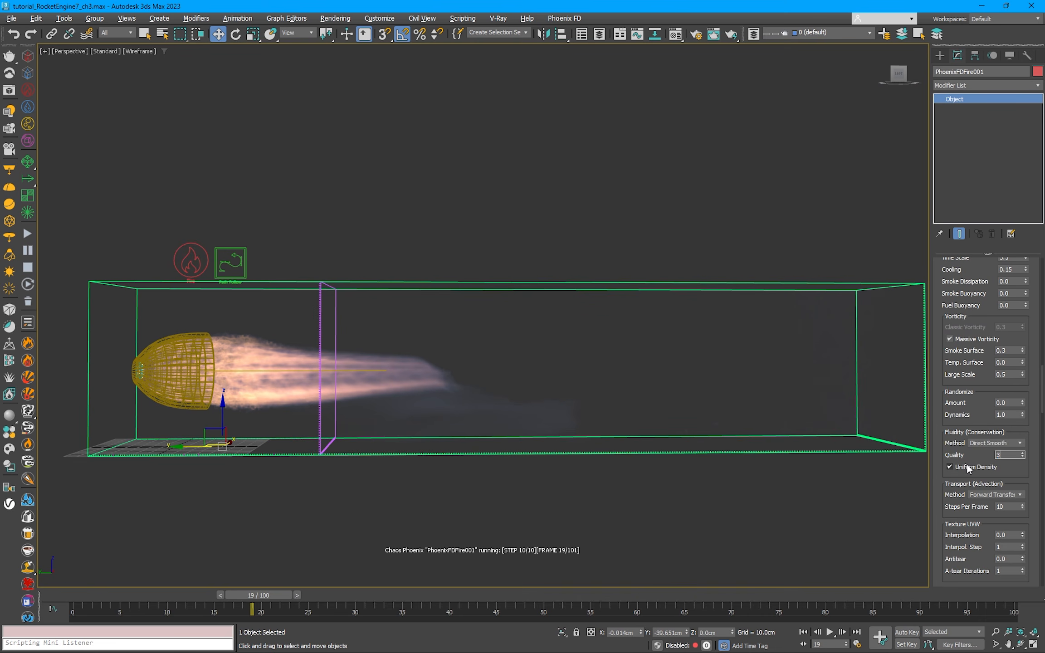
left_click(981, 467)
left_click_drag(1025, 474, 1017, 384)
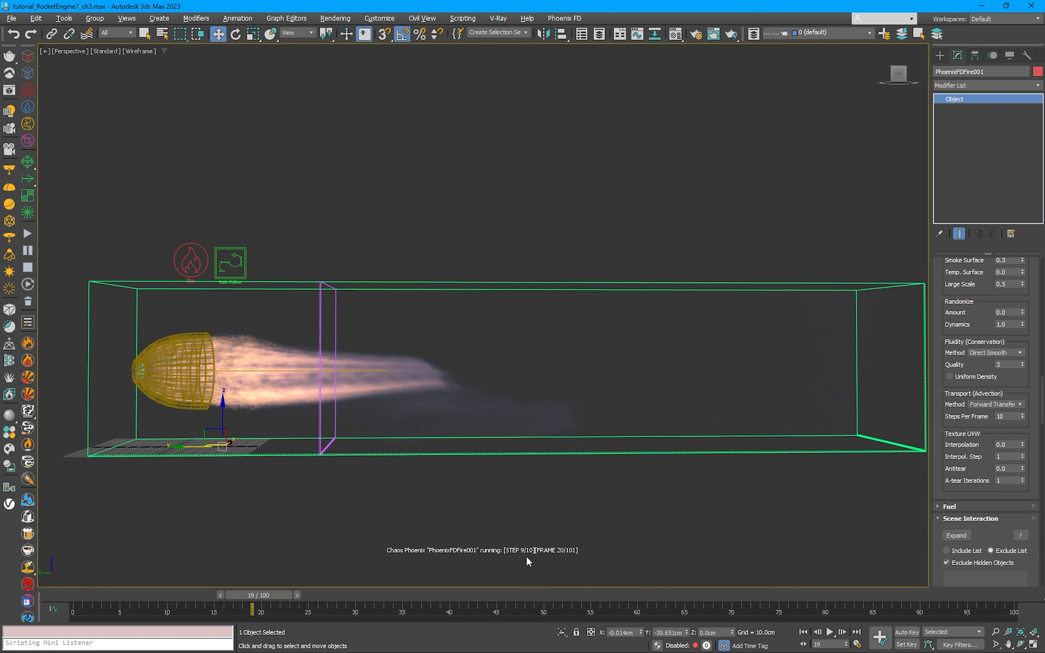
left_click(28, 234)
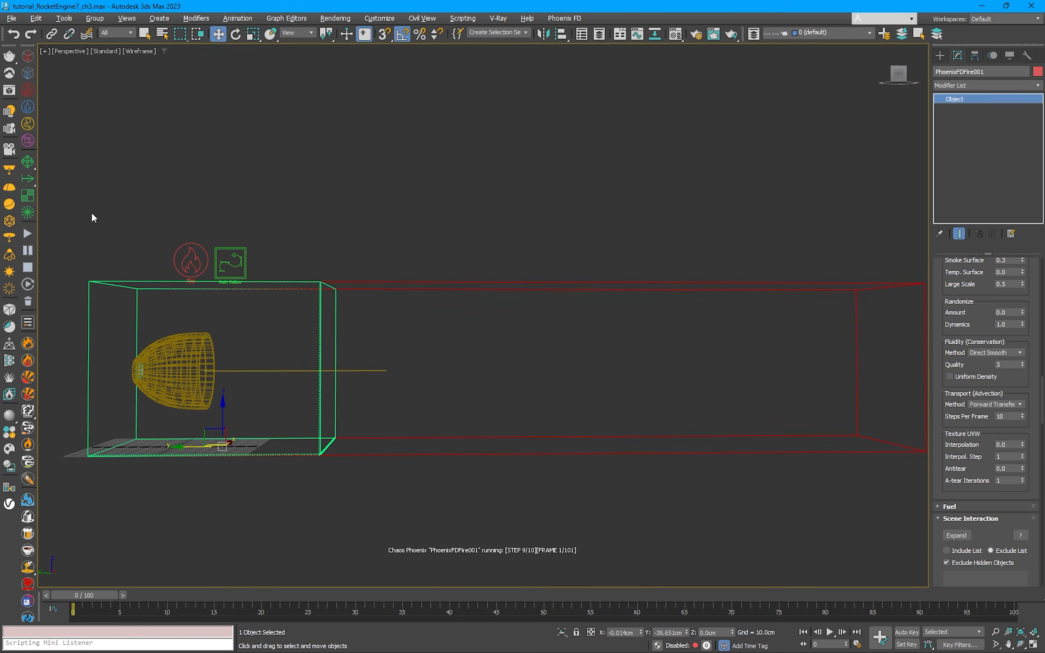
Step: Set the fire simulator's transport Steps Per Frame to 8 while the simulation runs
double_click(1000, 416)
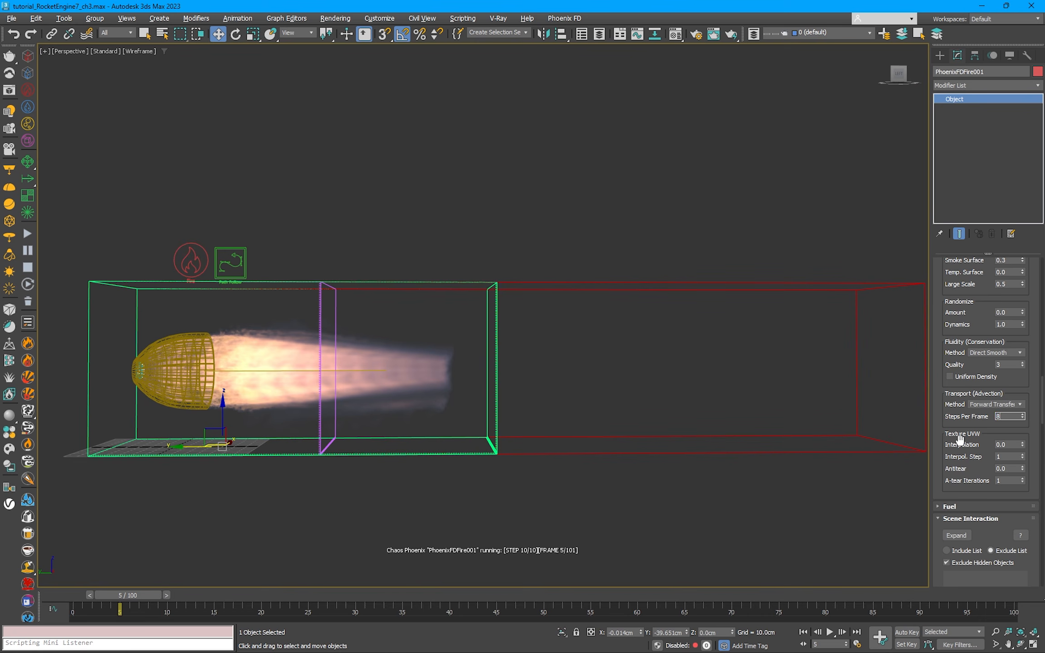
key("Return")
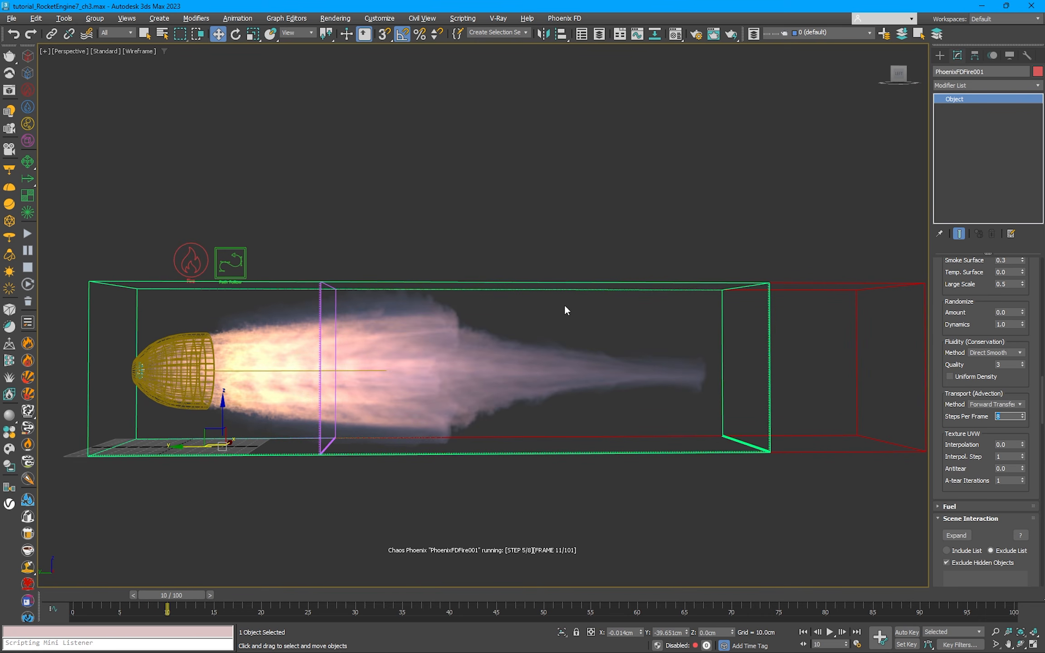
Step: Set the Path Follow force's Max Distance to 39 cm while the simulation runs
left_click(230, 263)
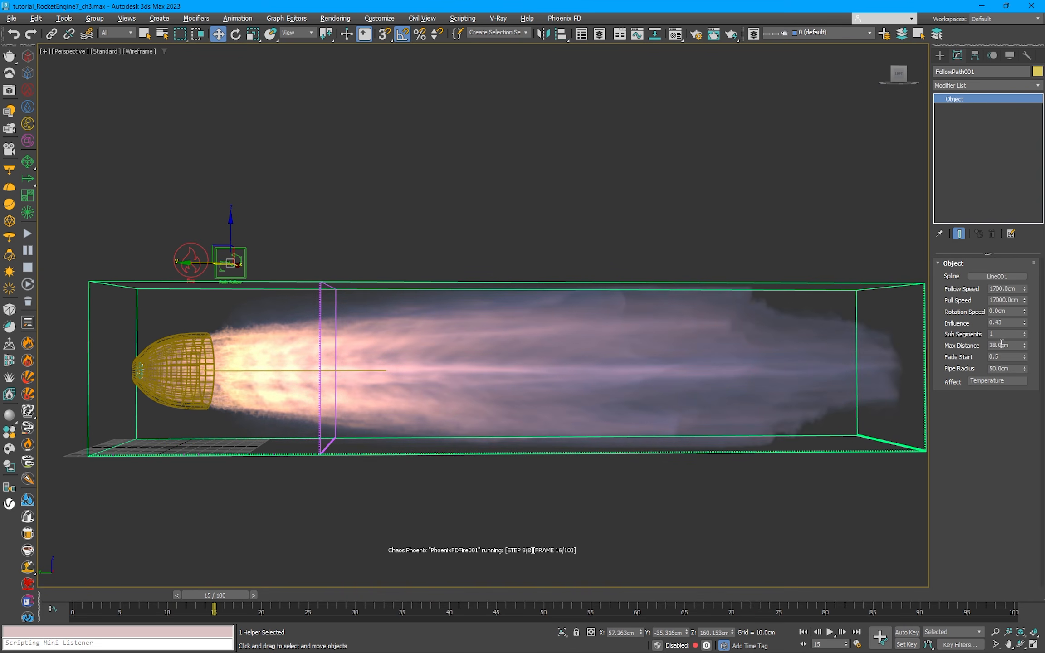
left_click_drag(1013, 346, 947, 354)
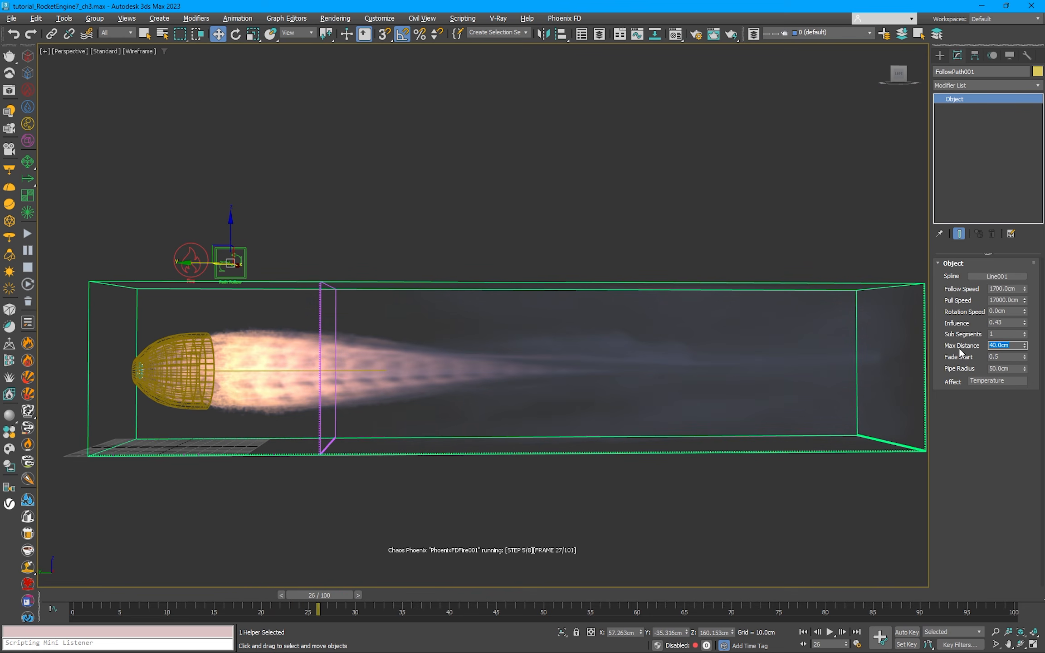
type("39")
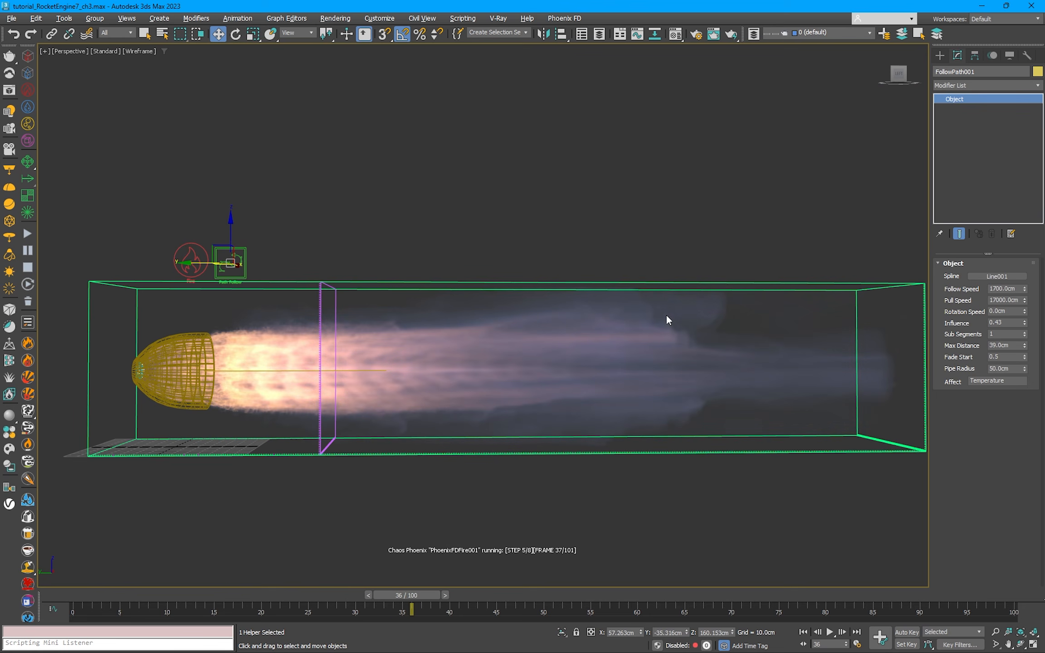
Step: Turn off Cacheless Simulation for the fire simulator and set its cache save path to ch3_tutorial___####.aur
left_click(401, 283)
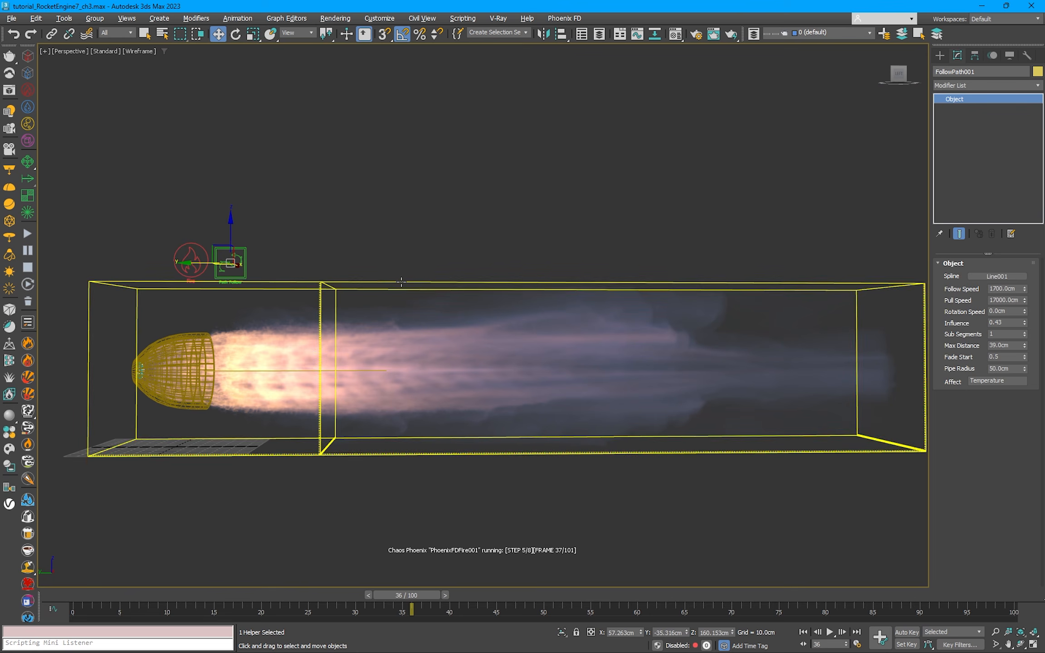
left_click_drag(1042, 291, 1042, 454)
left_click(1022, 298)
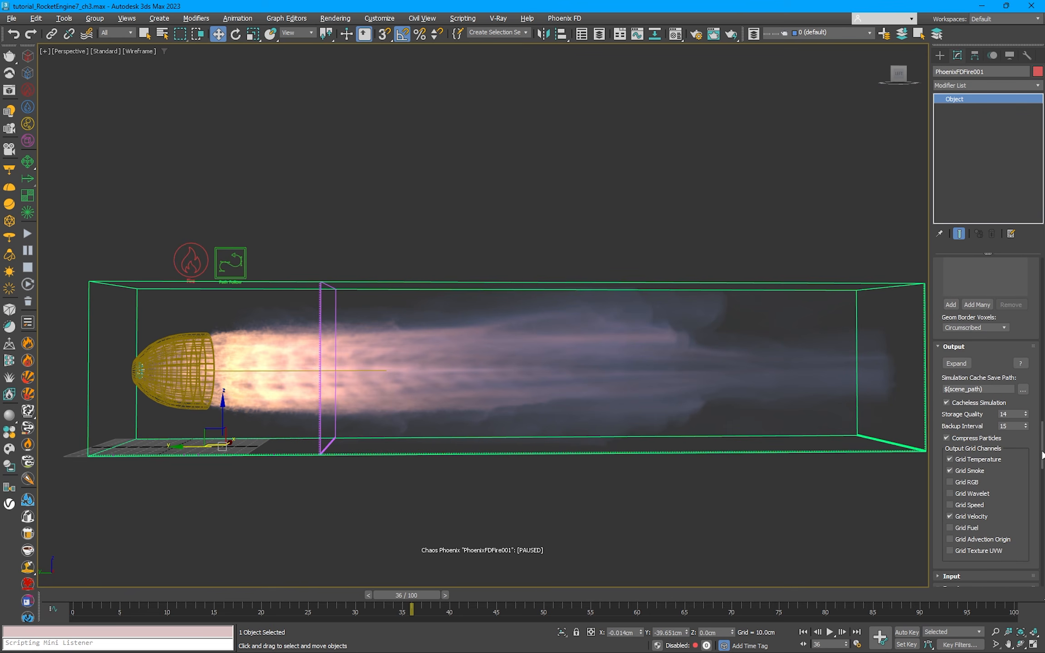
left_click(965, 402)
left_click(1023, 389)
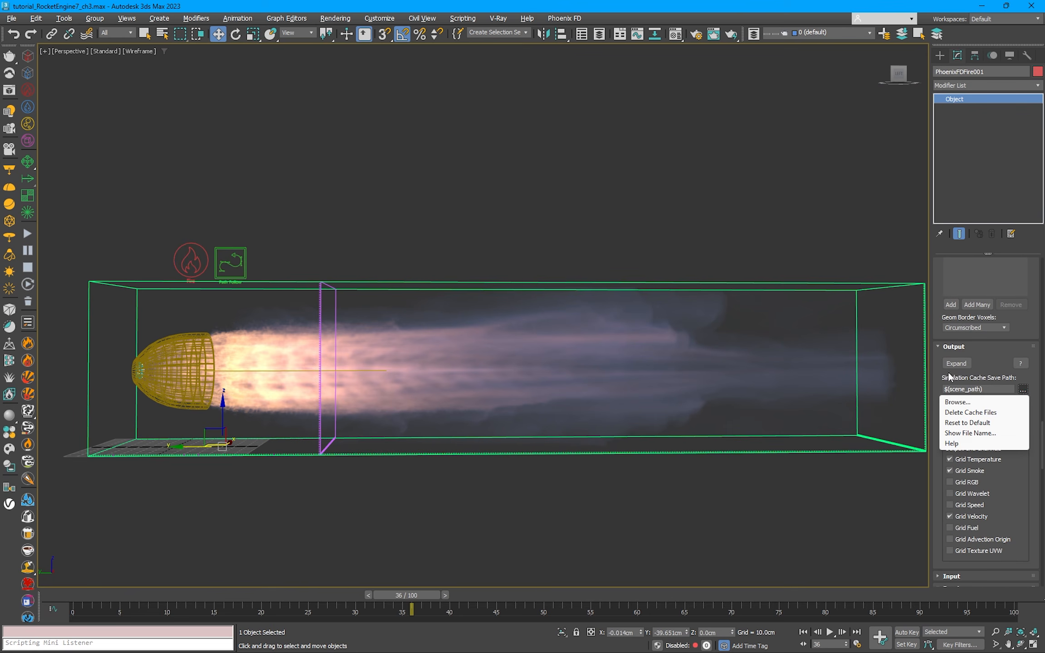
left_click(956, 401)
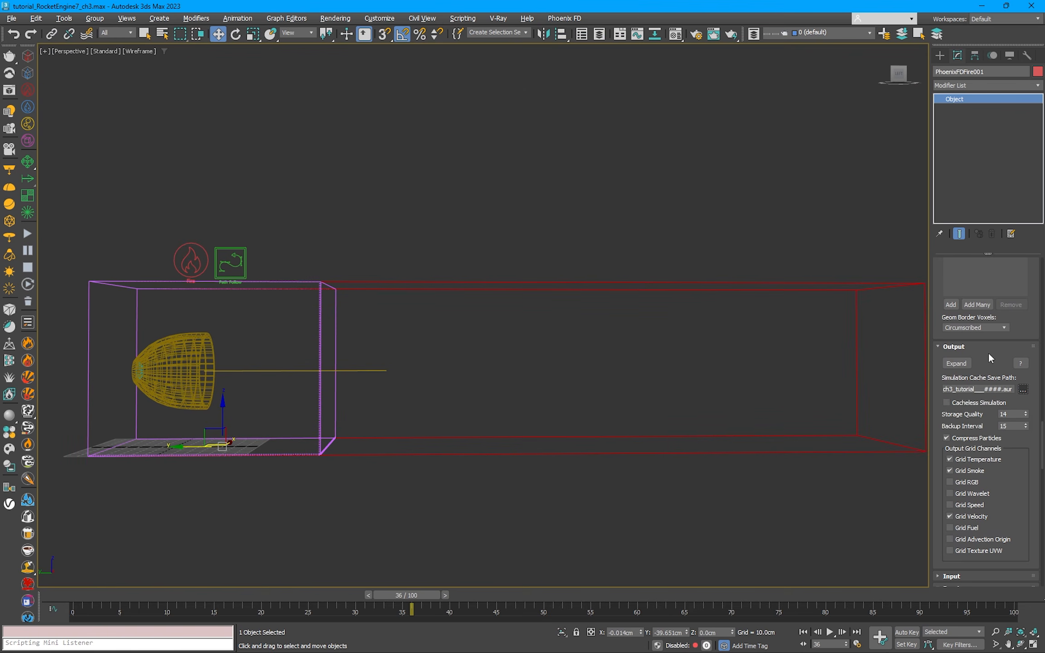
Step: Set the simulator's maximum grid expansion to 50 in -X and +X, 500 in -Y and 40 in +Z
scroll(989, 353, "up", 10)
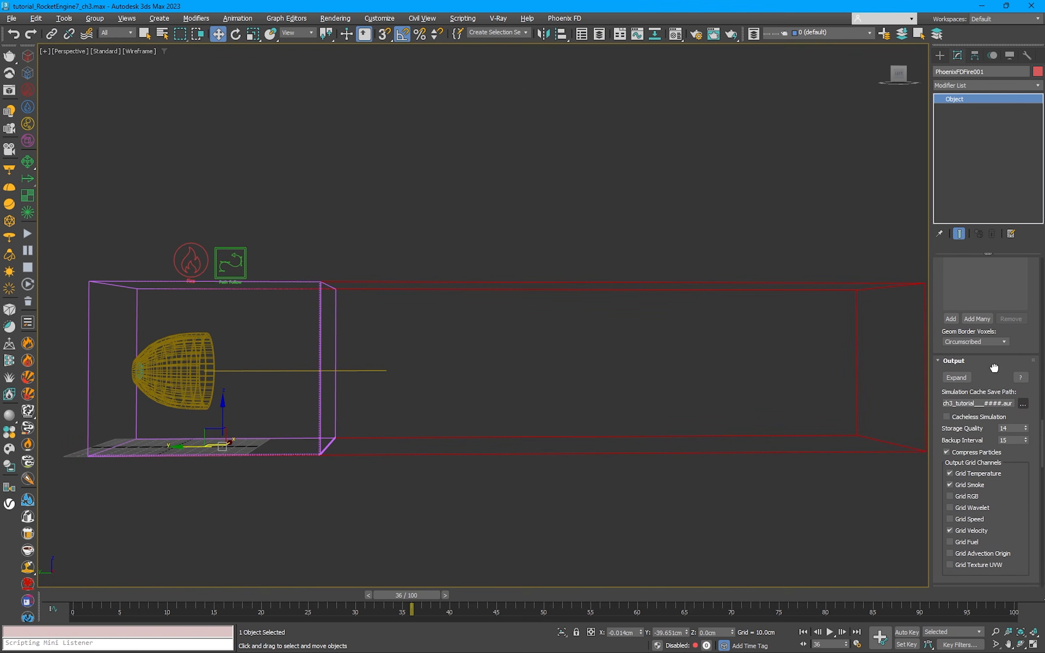
scroll(1021, 258, "up", 6)
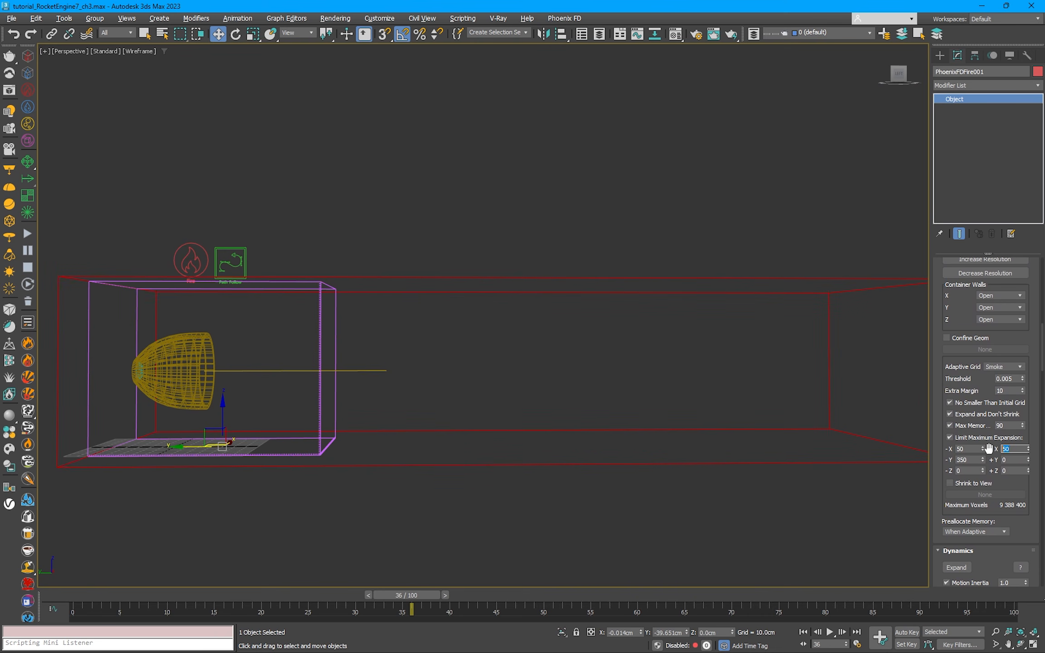
middle_click_drag(612, 305, 495, 348, "alt")
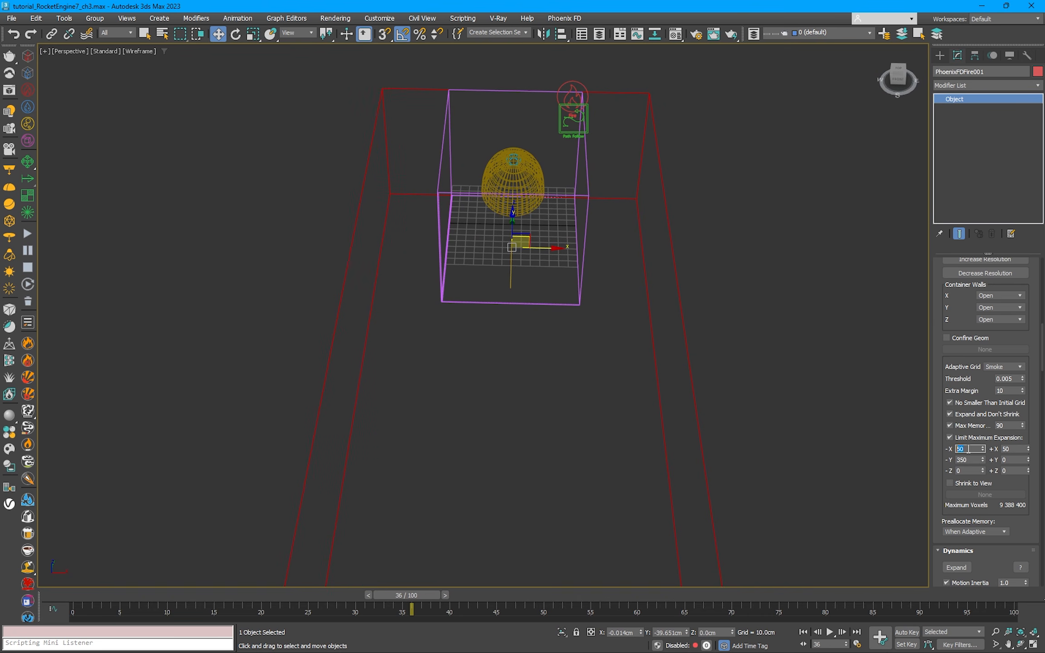
middle_click_drag(557, 355, 667, 299, "alt")
scroll(666, 299, "down", 4)
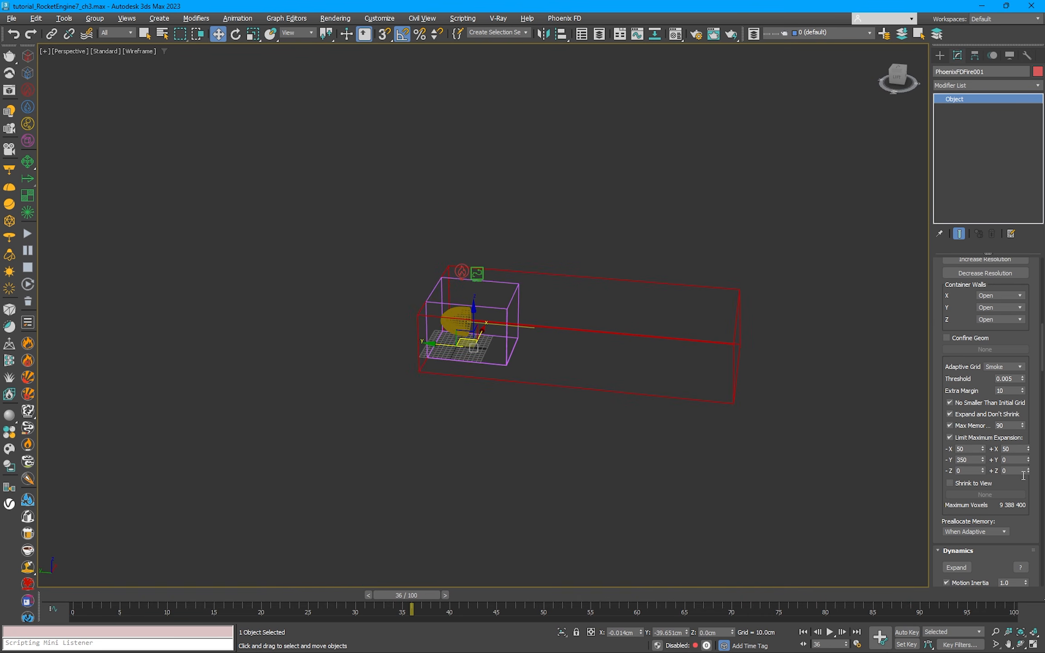
left_click_drag(1028, 471, 1028, 469)
middle_click_drag(595, 386, 553, 373, "alt")
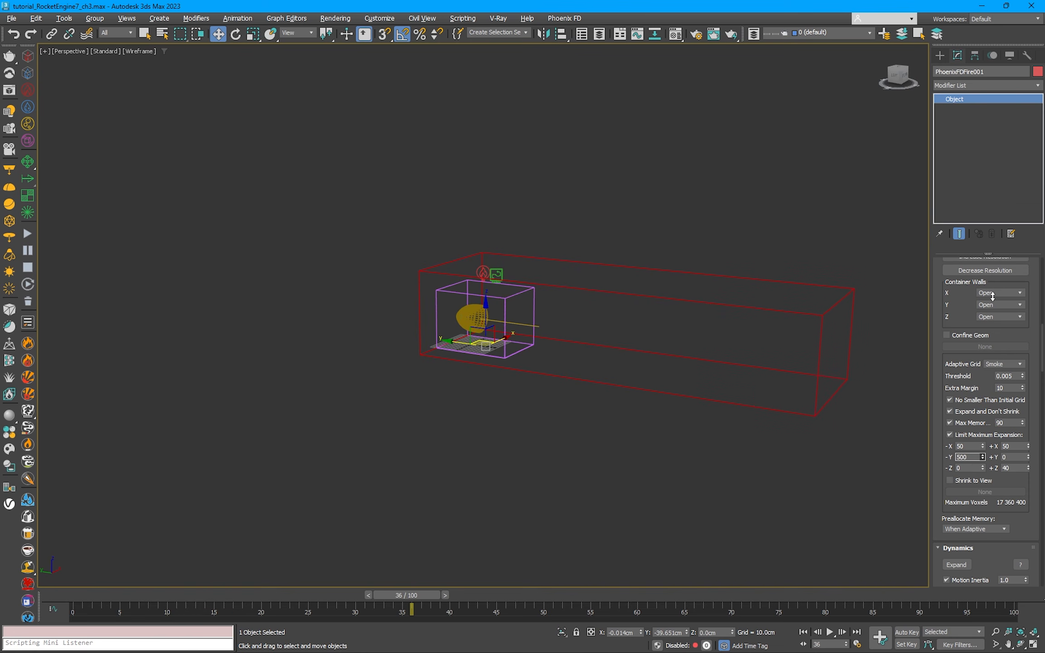
Step: Start the simulation with the enlarged container and pause it at frame 74
middle_click_drag(673, 308, 45, 285, "alt")
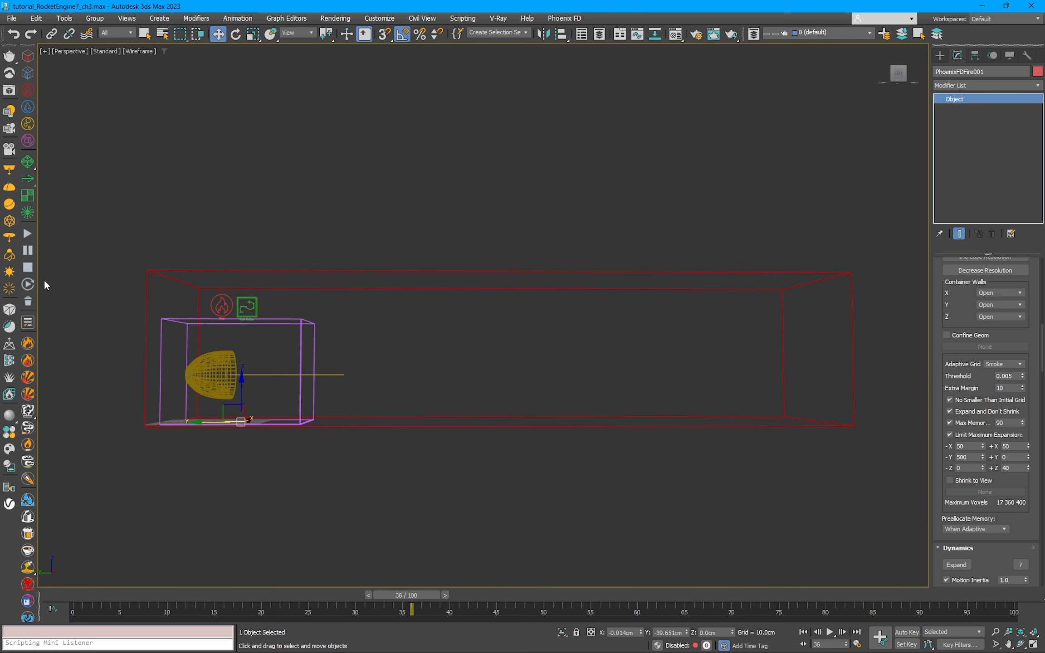
left_click(29, 233)
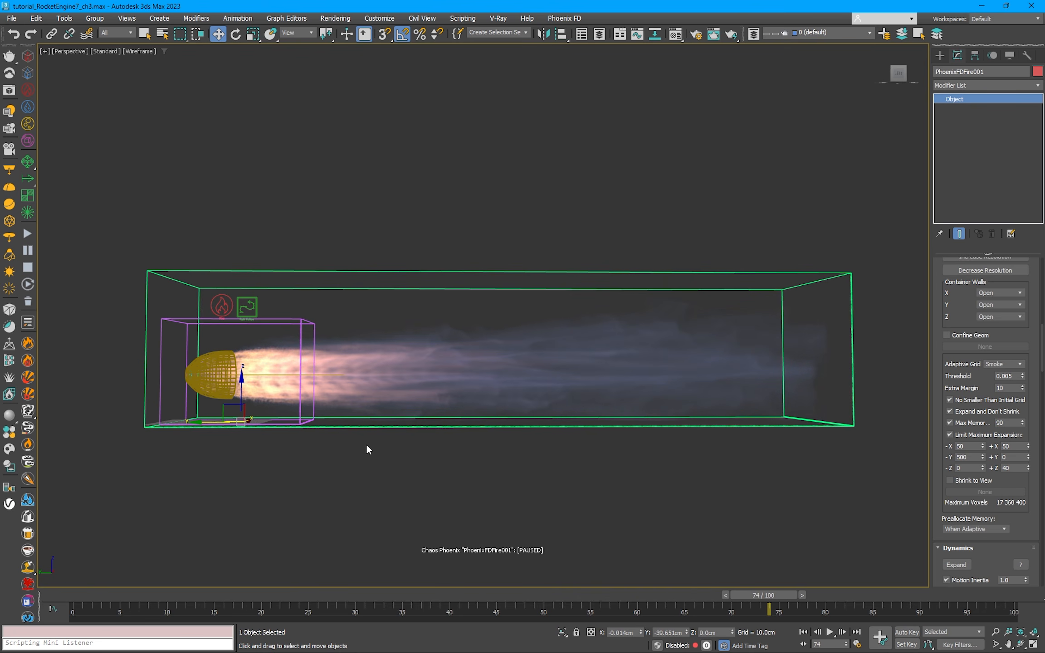
left_click_drag(369, 598, 775, 605)
Step: Create a tyPreview MP4 of the perspective view using a custom frame range, watch it, and close the player
left_click(655, 479)
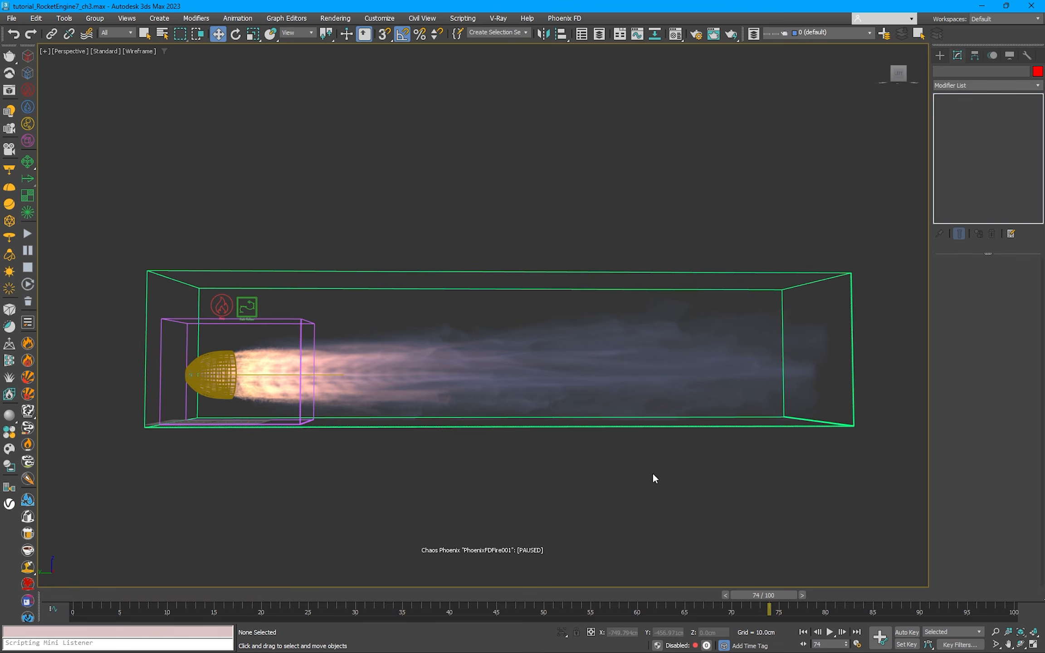
key("shift+v")
left_click(378, 221)
left_click(465, 241)
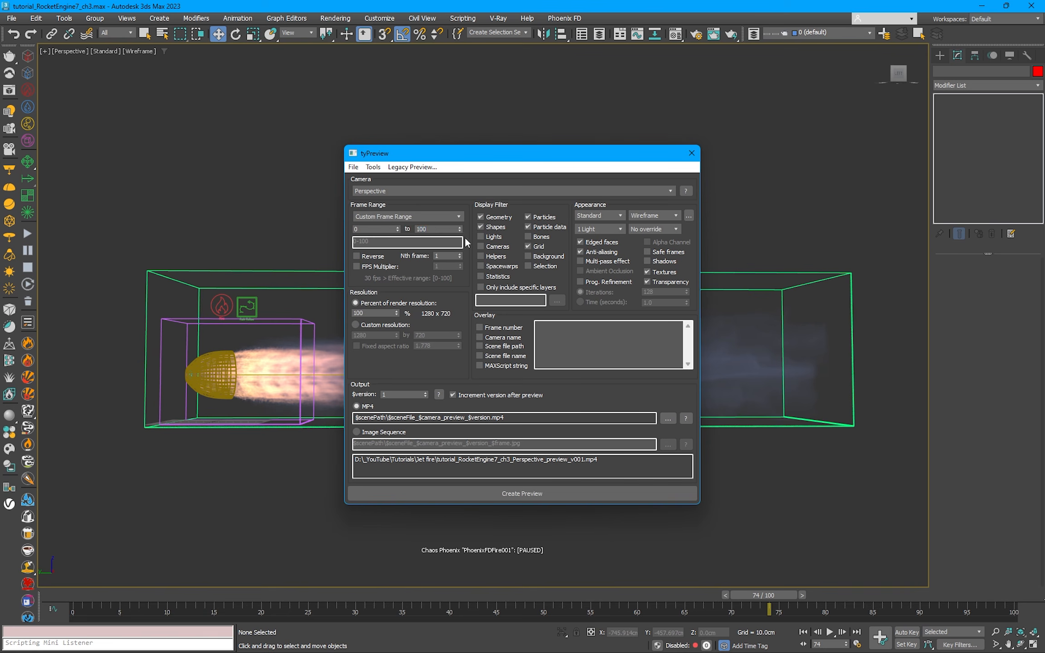
left_click(546, 492)
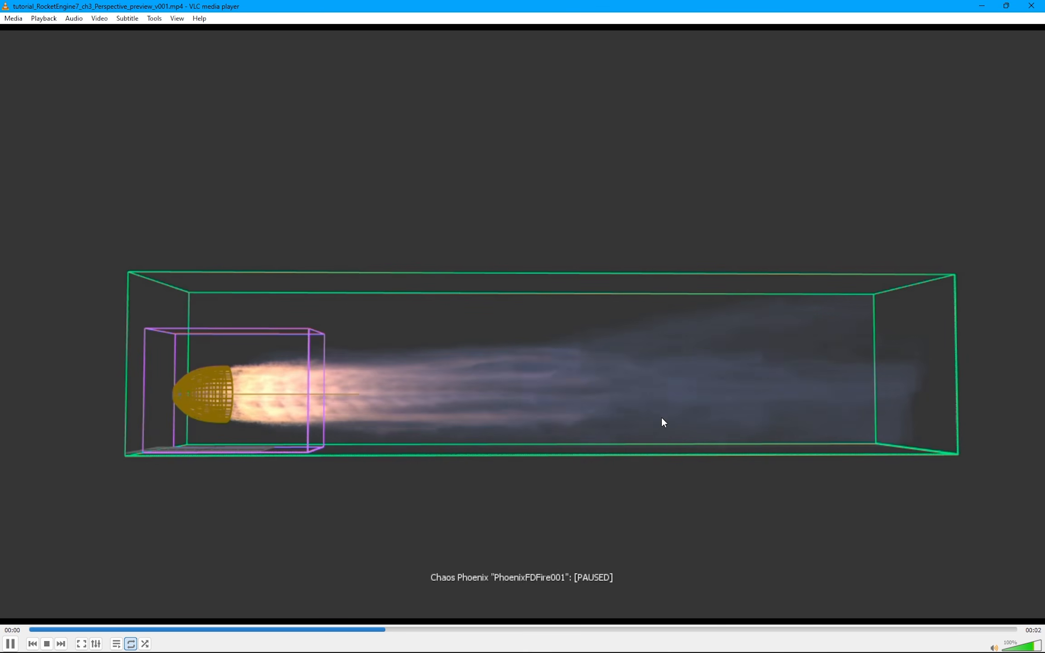
left_click(1038, 5)
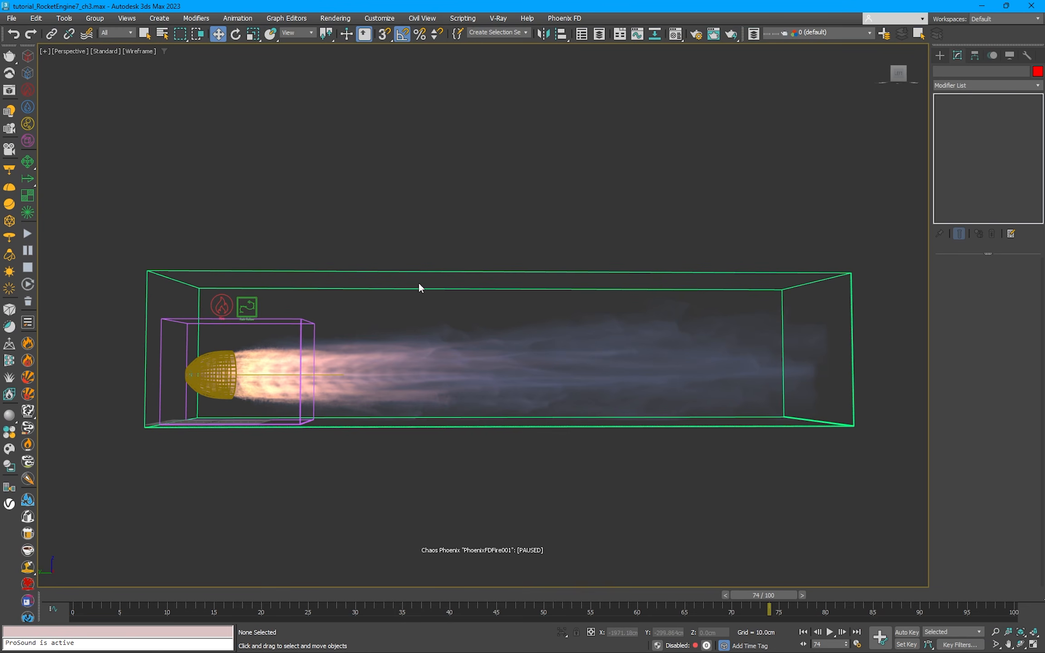
Step: Create a Phoenix FD Plain Force helper and align it to the Path Follow helper
left_click(28, 178)
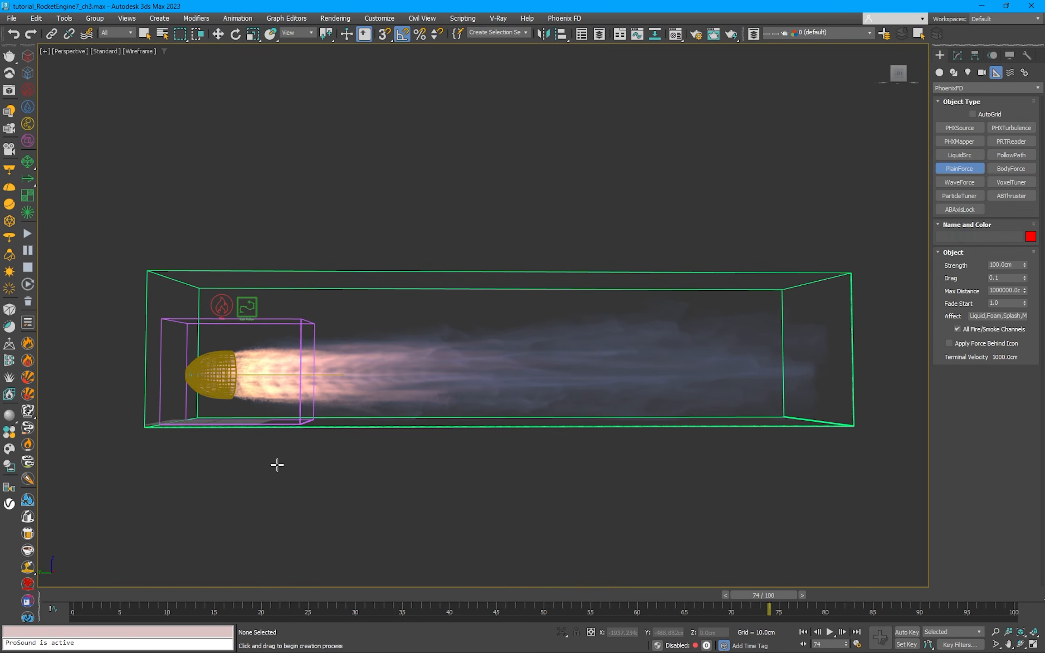
left_click(271, 461)
key("ctrl+z")
left_click_drag(283, 453, 284, 450)
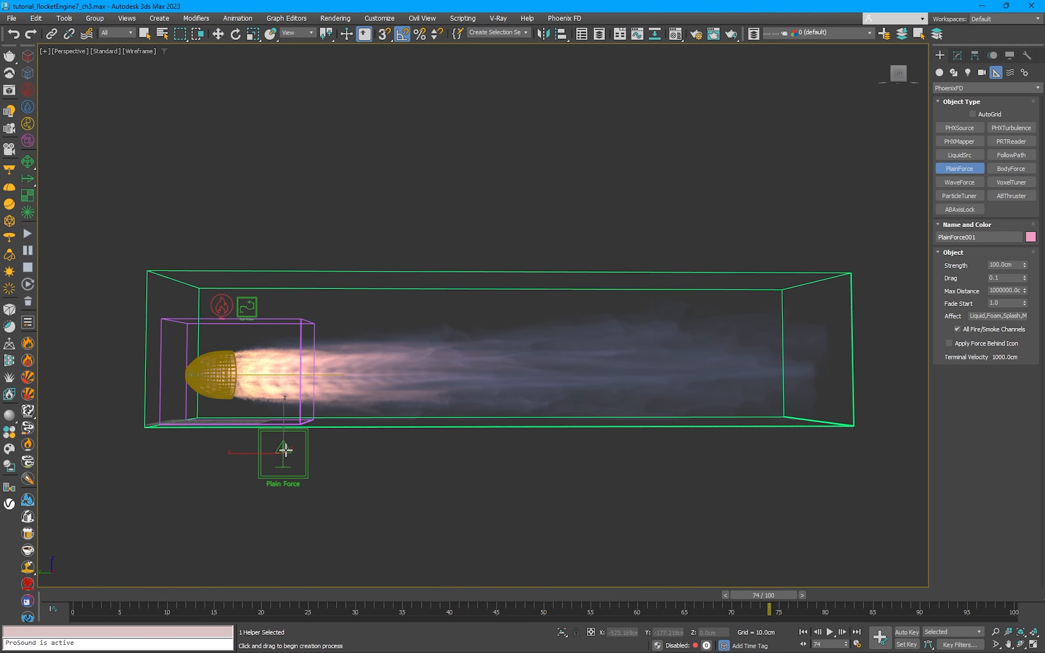
key("alt+a")
left_click(250, 312)
key("Return")
Step: Move the Plain Force behind the nozzle's closed end and rotate it to point along the exhaust direction
left_click_drag(237, 292, 150, 356)
key("e")
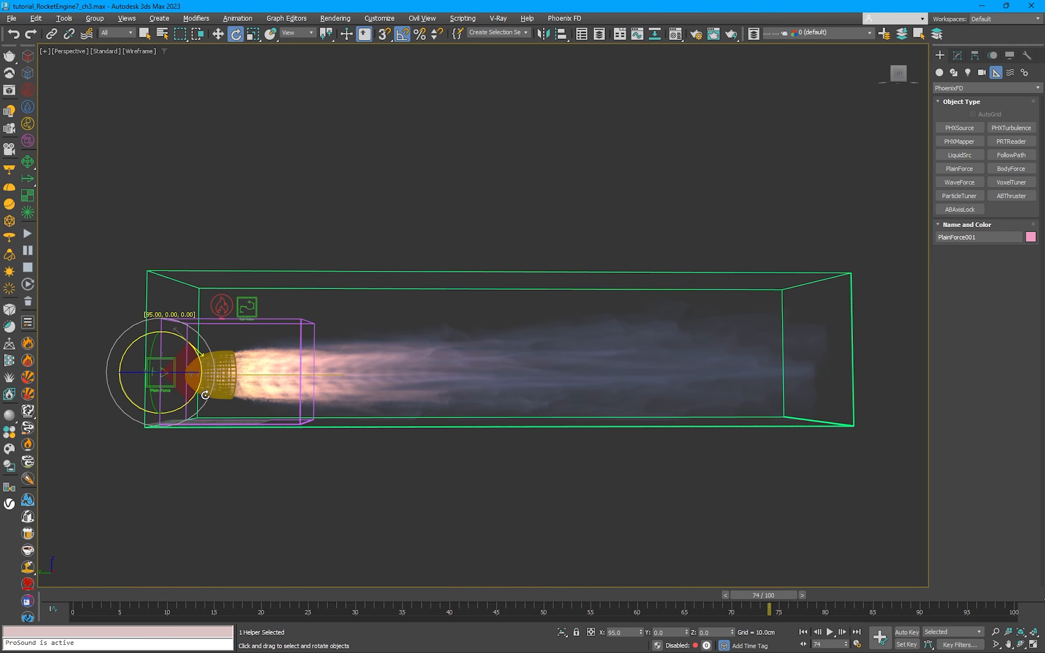
key("w")
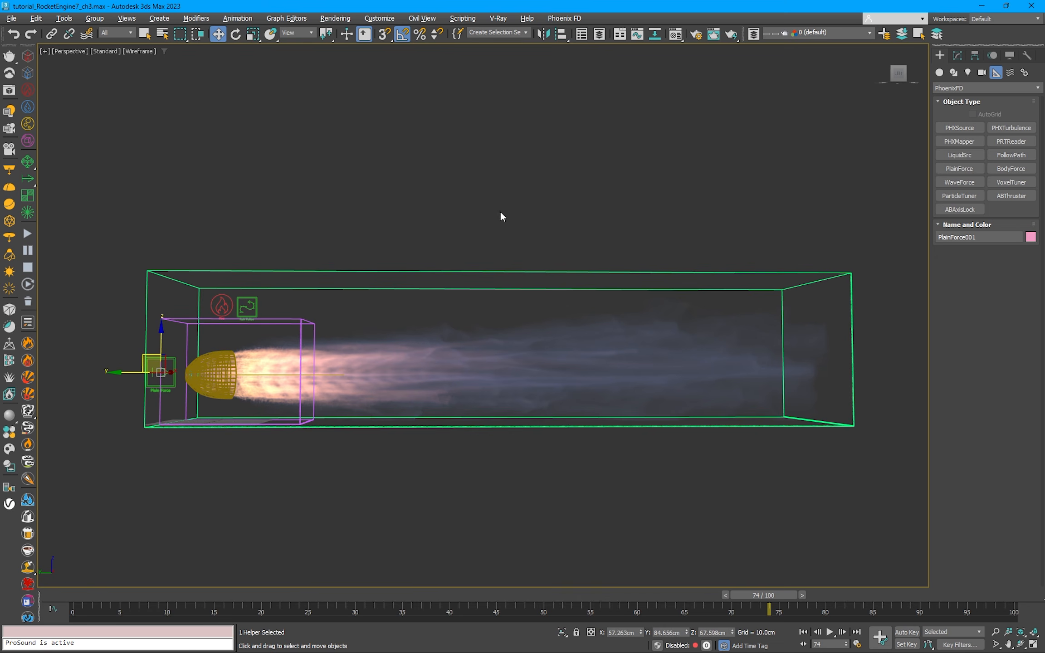
Step: Check the fire simulator's Scene Interaction and Simulation settings
left_click(233, 399)
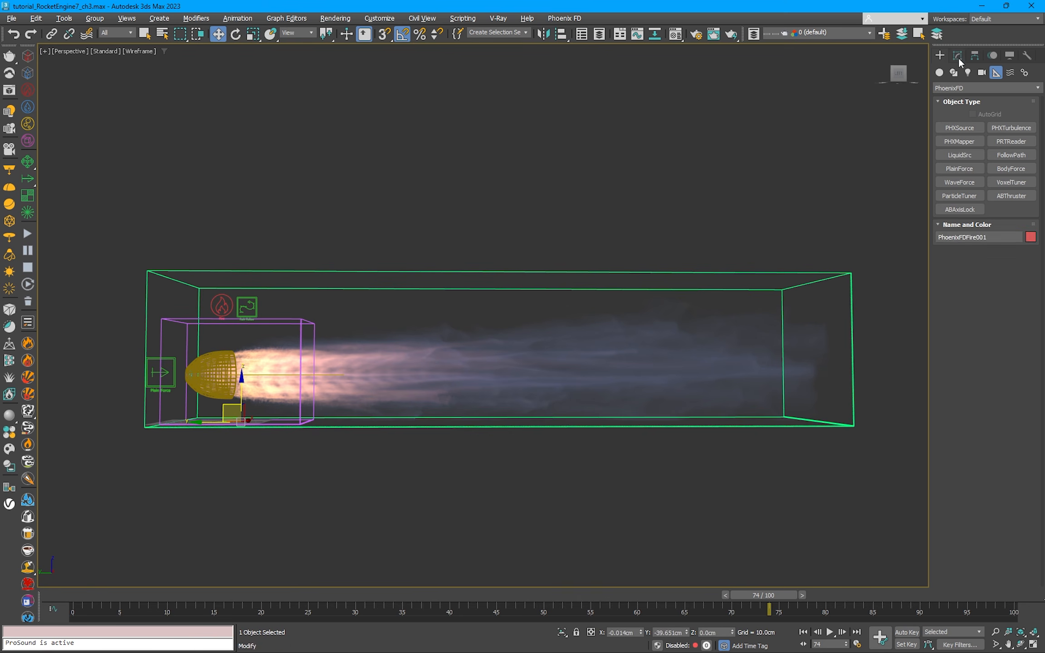
left_click(957, 56)
scroll(978, 286, "down", 15)
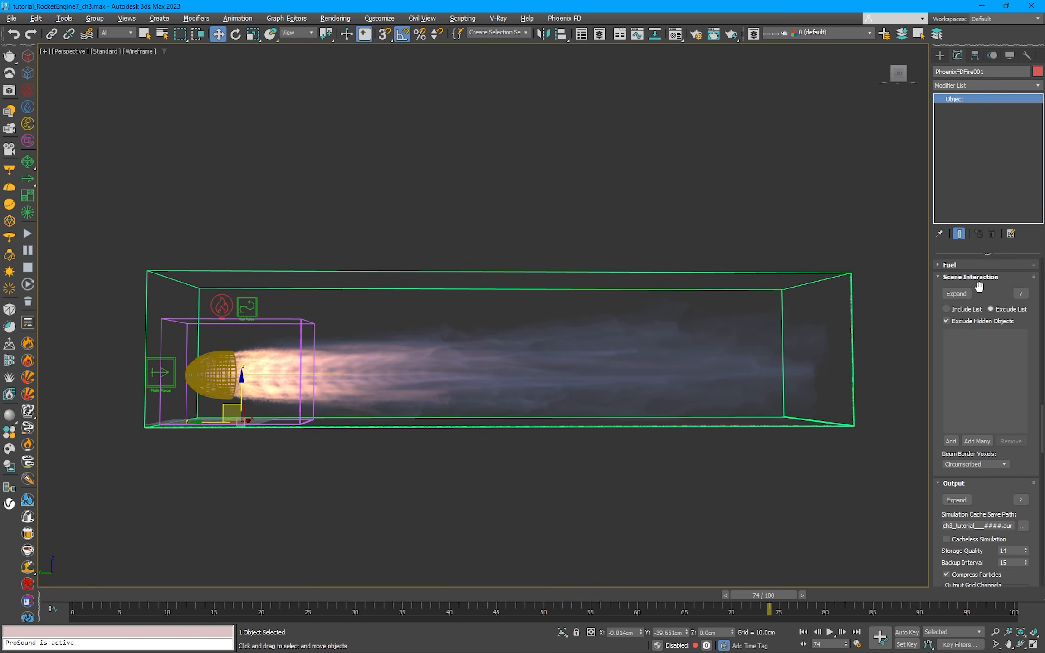
left_click_drag(1042, 417, 1041, 279)
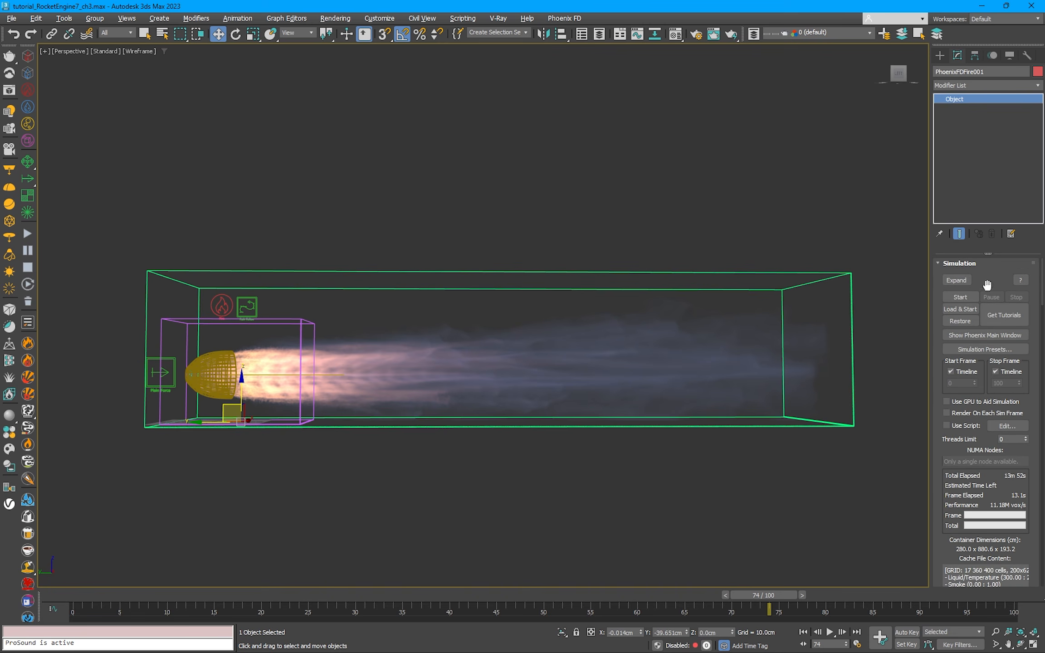
Step: Set the Plain Force's Strength to 1000 cm
left_click(159, 371)
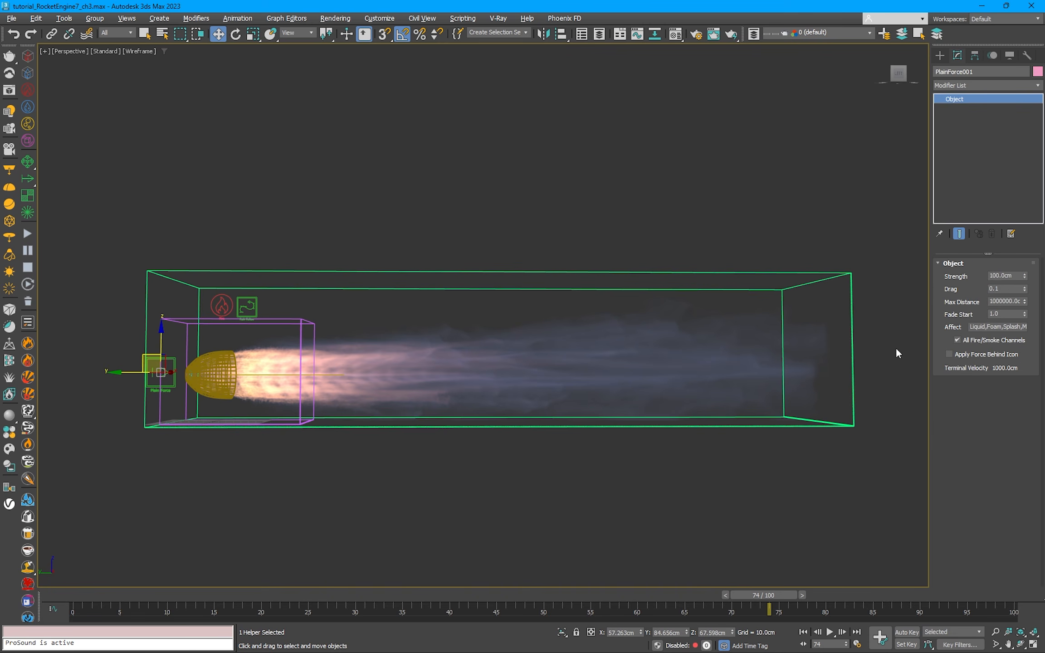
double_click(1008, 275)
type("1000")
key("Return")
Step: In the top view, measure the force's reach with a temporary plane about 757 cm long and 27 cm wide beside the jet, and delete it
left_click(940, 56)
left_click(939, 72)
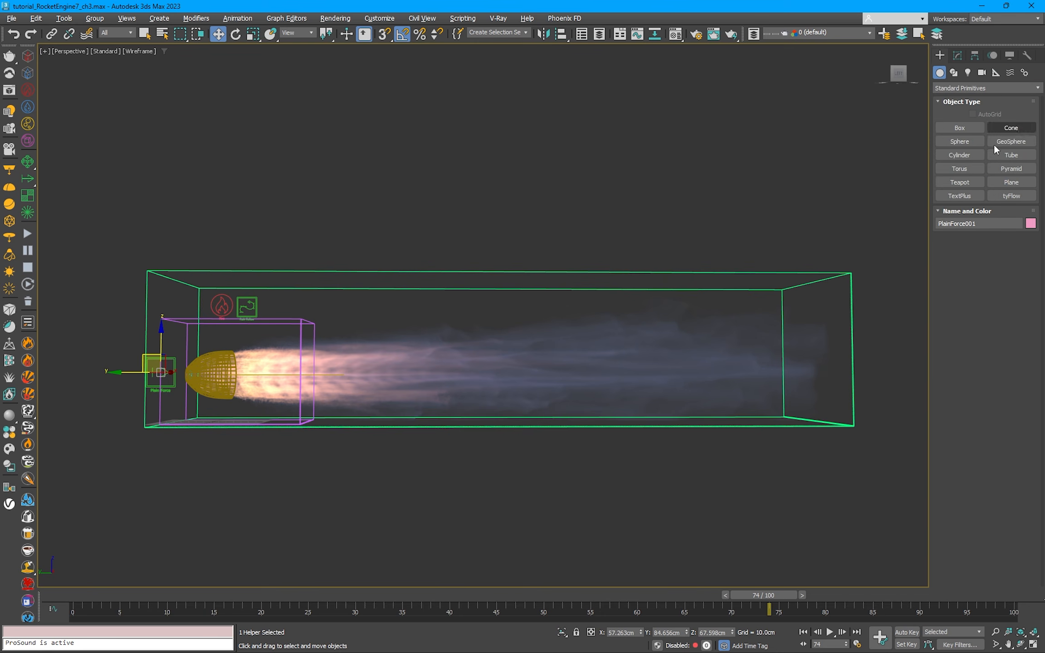
left_click(1011, 182)
key("t")
scroll(513, 288, "down", 8)
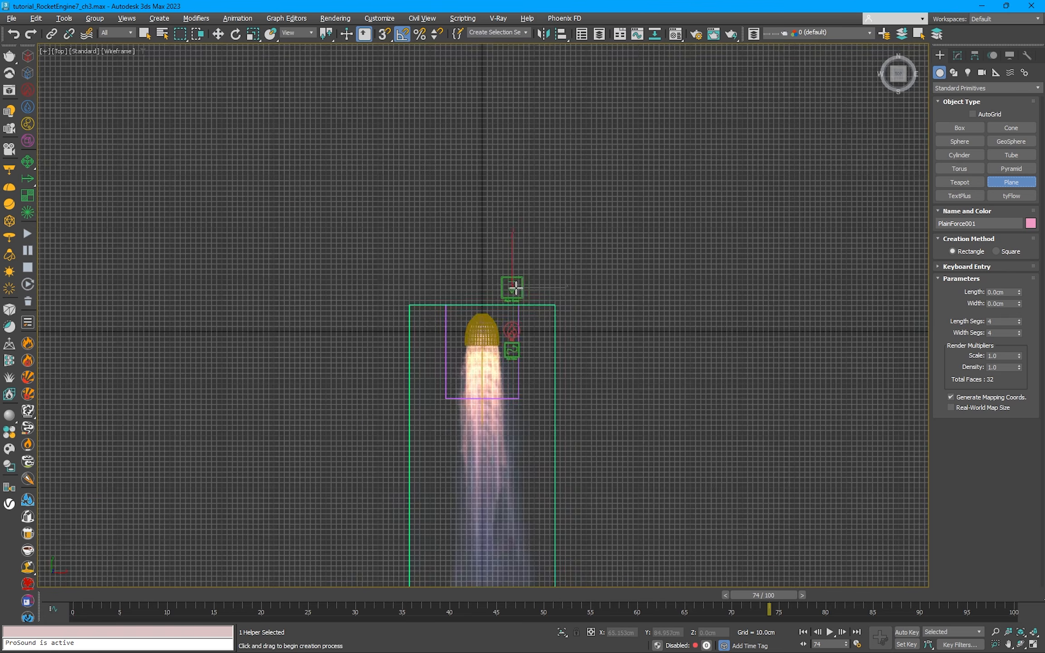
scroll(509, 254, "up", 2)
left_click_drag(484, 226, 483, 332)
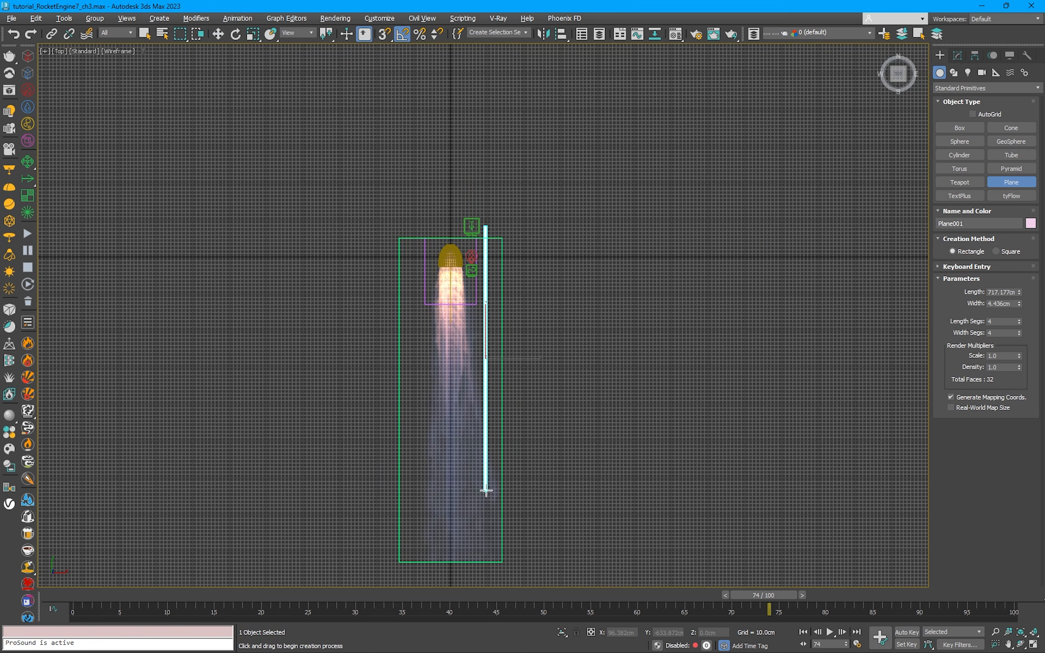
mouse_move(486, 491)
left_mouse_down()
mouse_move(485, 560)
mouse_move(494, 493)
left_mouse_up()
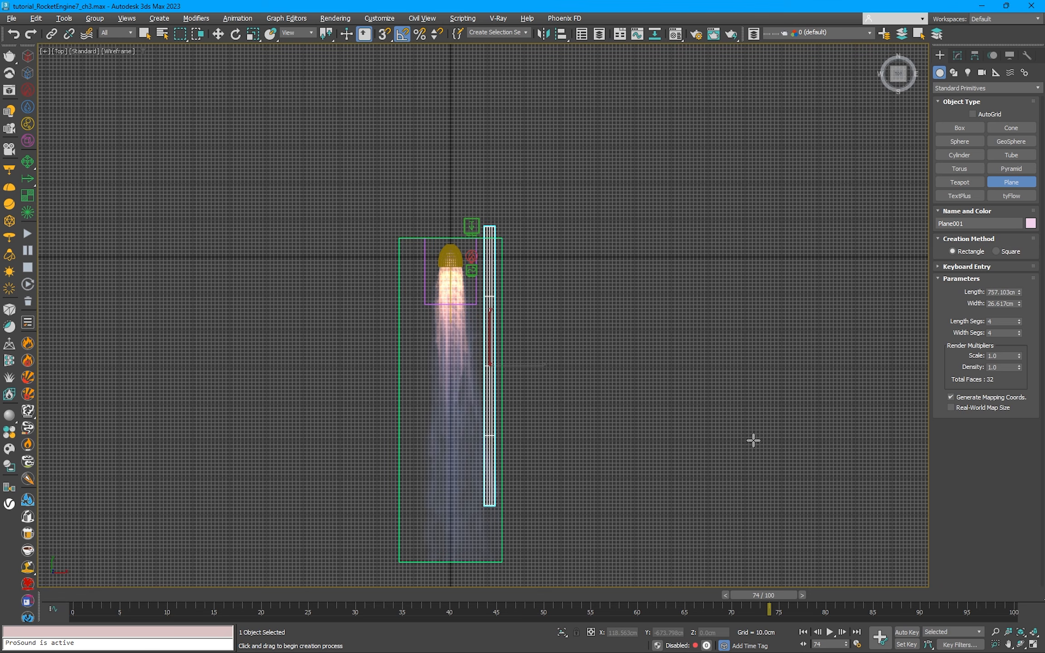
right_click(606, 308)
key("Delete")
Step: Move the Plain Force along X onto the nozzle's centreline and set its Max Distance to 750 cm
middle_click_drag(496, 238, 501, 238)
left_click(484, 231)
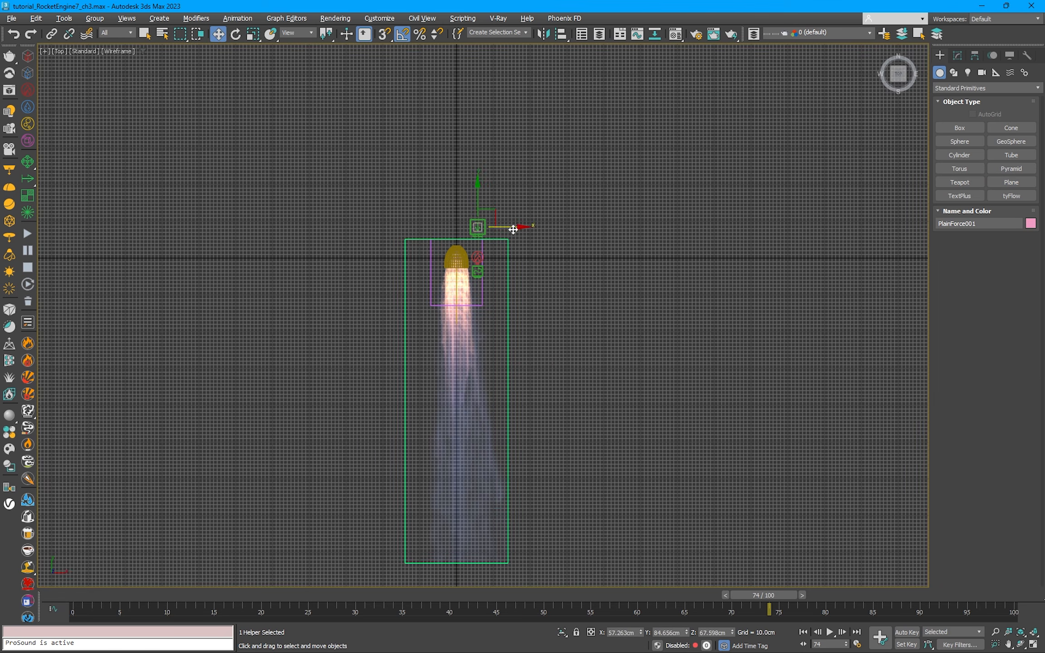
scroll(501, 229, "up", 3)
left_click_drag(492, 224, 446, 226)
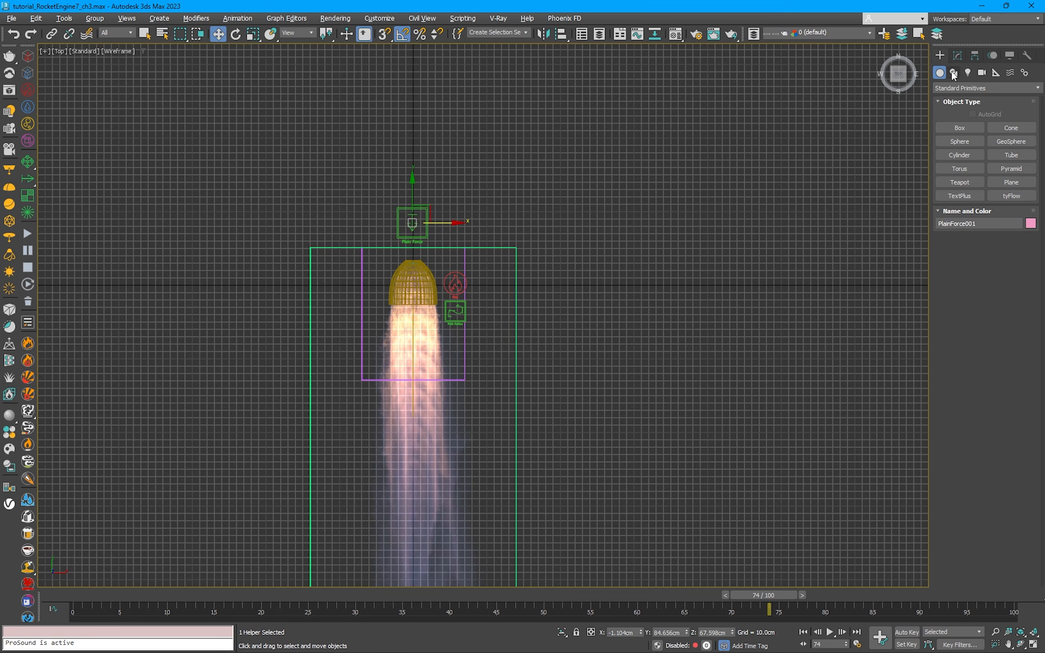
left_click(957, 56)
key("Return")
Step: Return to the perspective view, clear the selection, and frame the nozzle and whole exhaust jet from the side
middle_click_drag(611, 365, 651, 289)
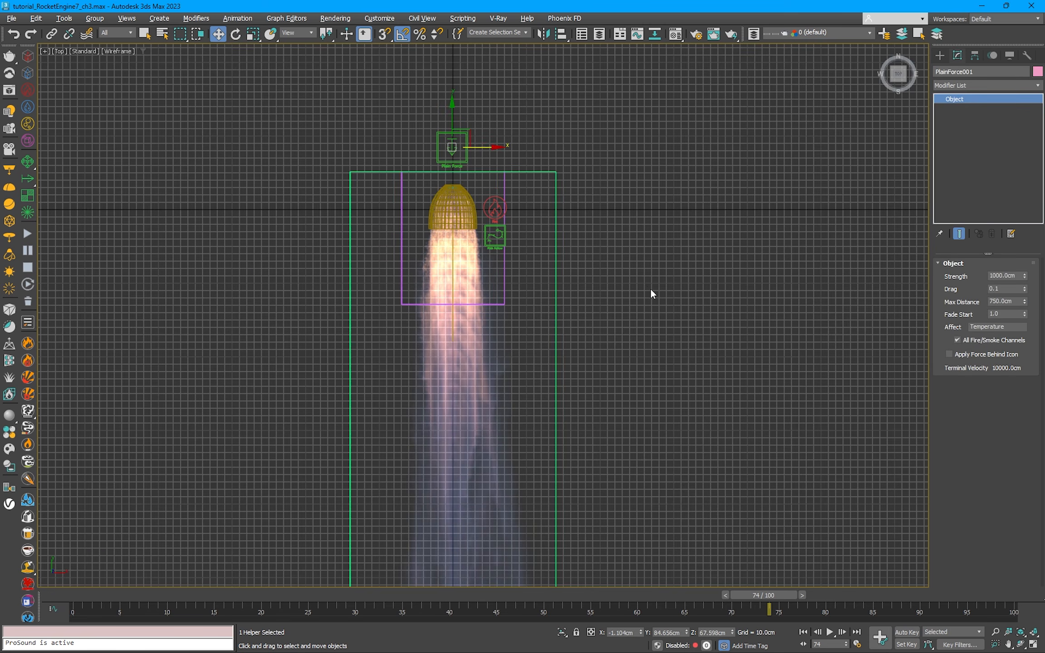
key("p")
scroll(647, 285, "down", 6)
middle_click_drag(605, 434, 635, 156, "alt")
key("z")
left_click(634, 157)
key("z")
middle_click_drag(610, 223, 573, 244)
scroll(574, 248, "down", 1)
scroll(476, 315, "up", 2)
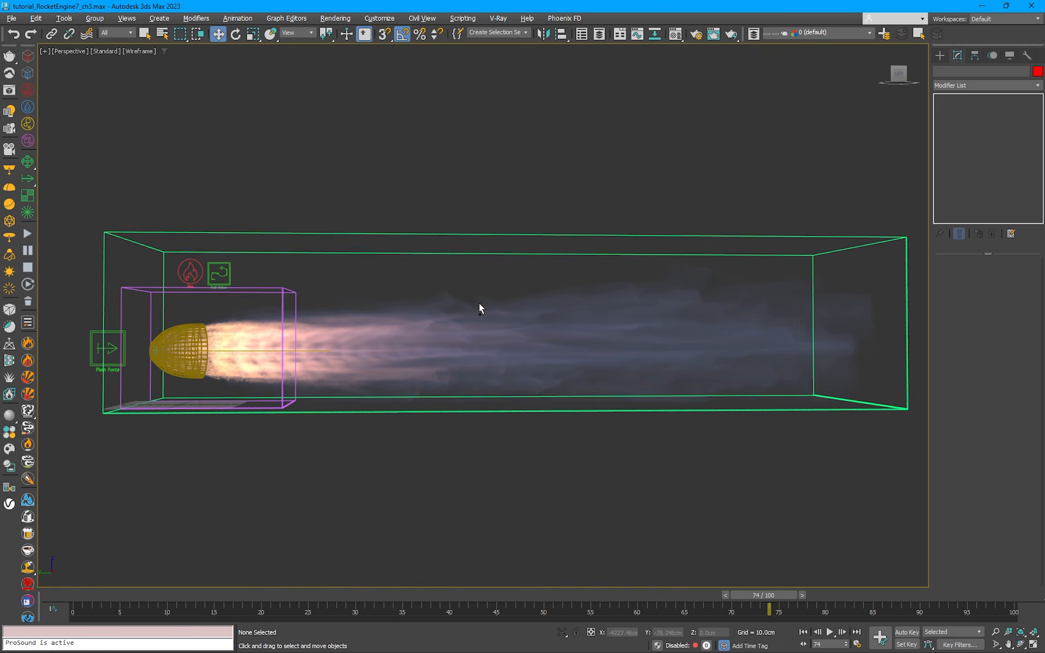
Step: Save the scene, start the Phoenix FD fire simulation, and clear the selection
left_click(12, 19)
left_click(26, 101)
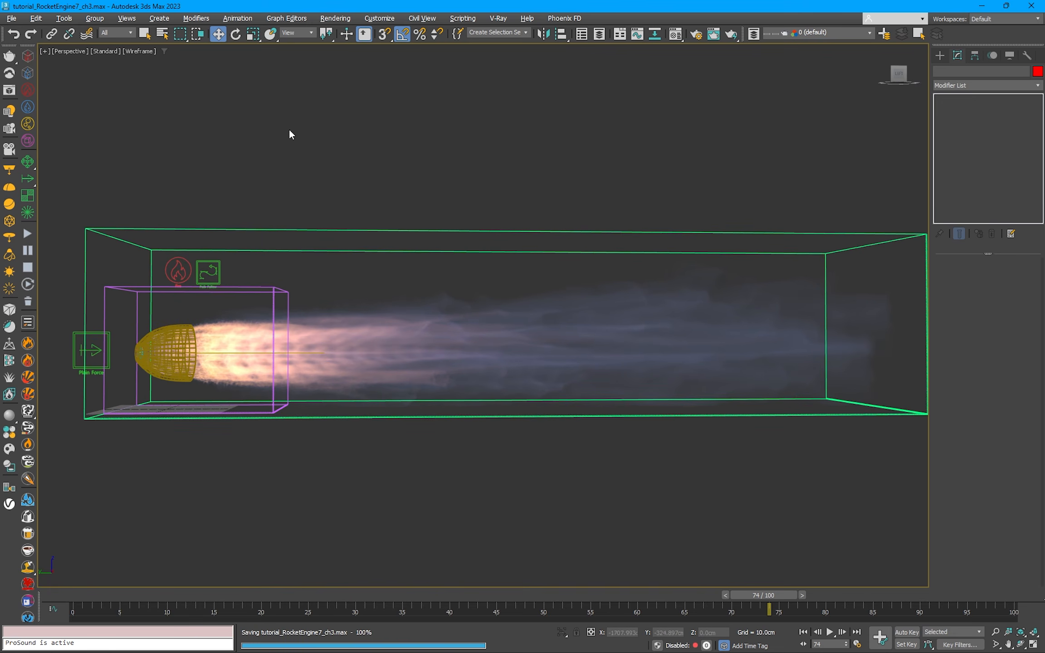
left_click(351, 231)
left_click(959, 297)
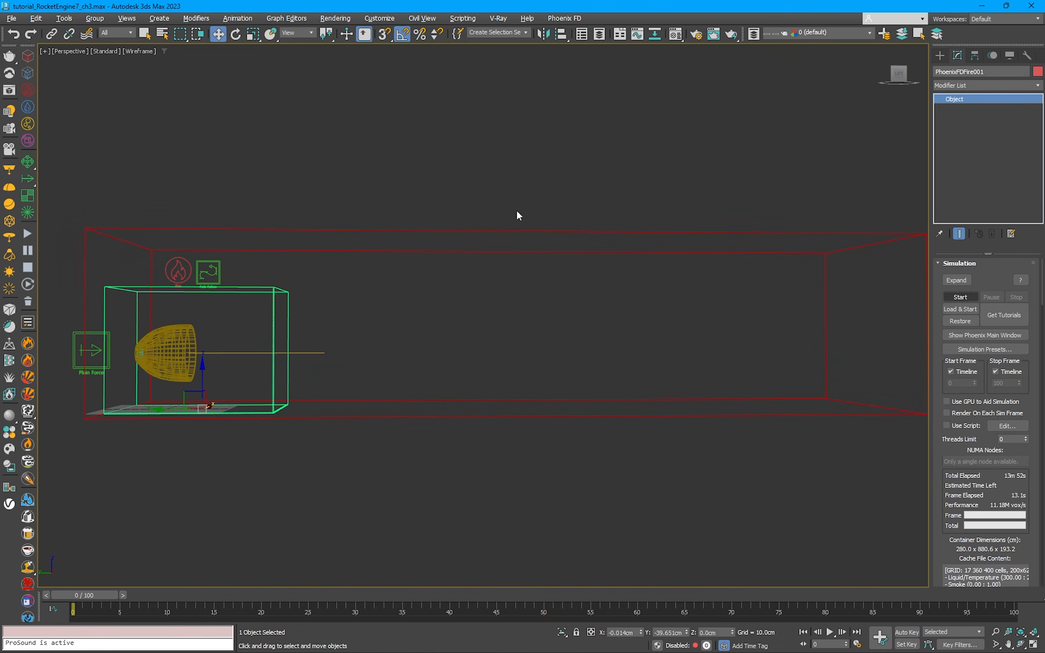
left_click(771, 479)
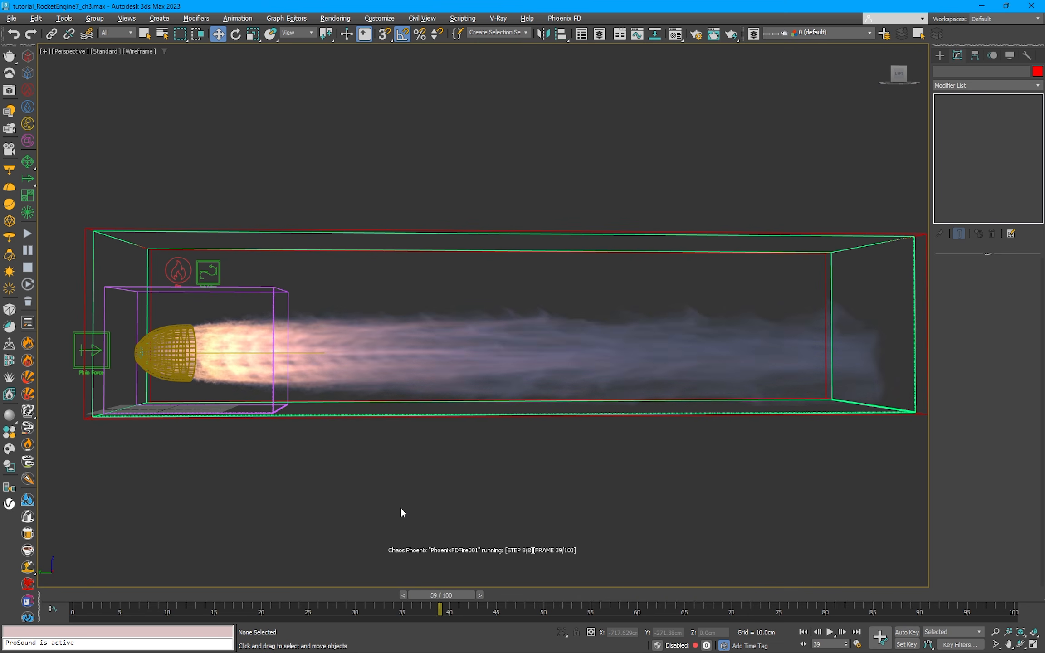
Step: Pause the simulation and scrub through the cached frames to frame 35
left_click(495, 594)
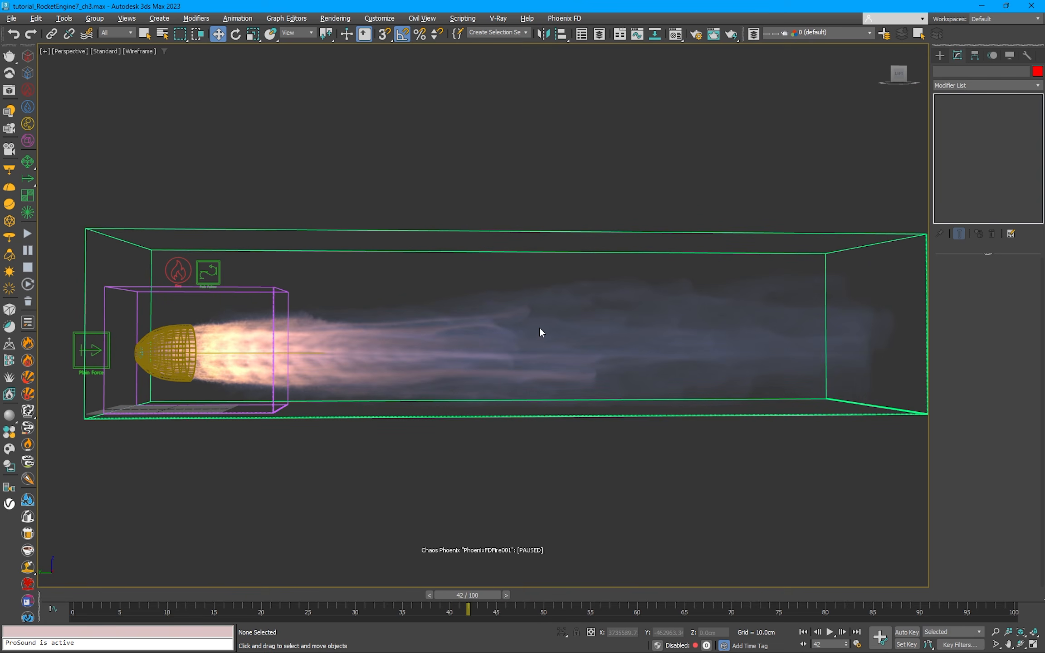
left_click(428, 594)
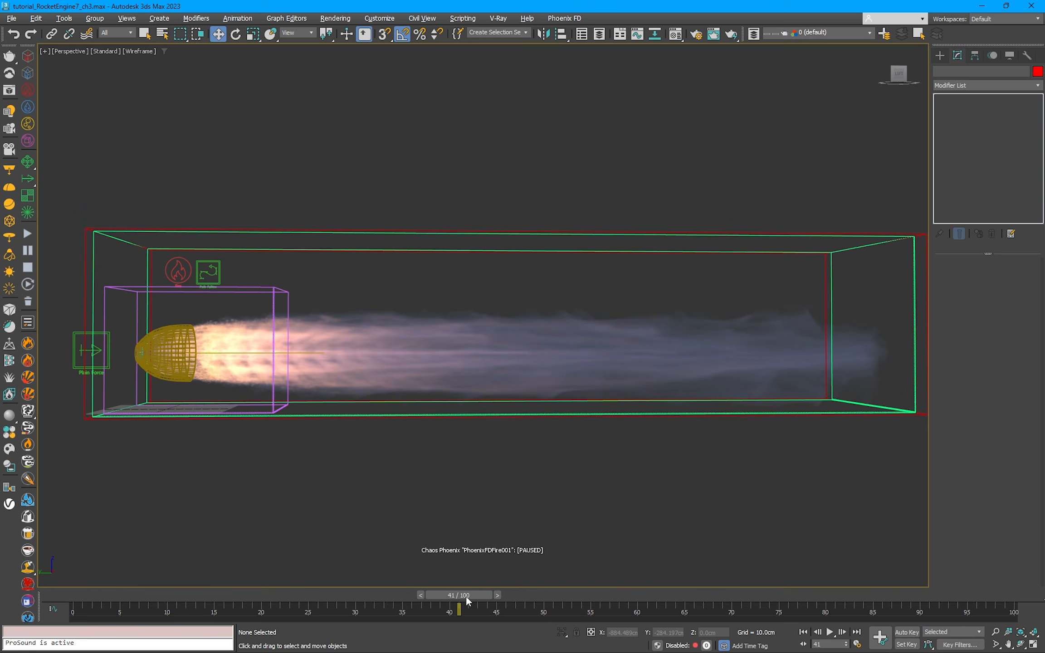
left_click_drag(467, 597, 414, 607)
key("w")
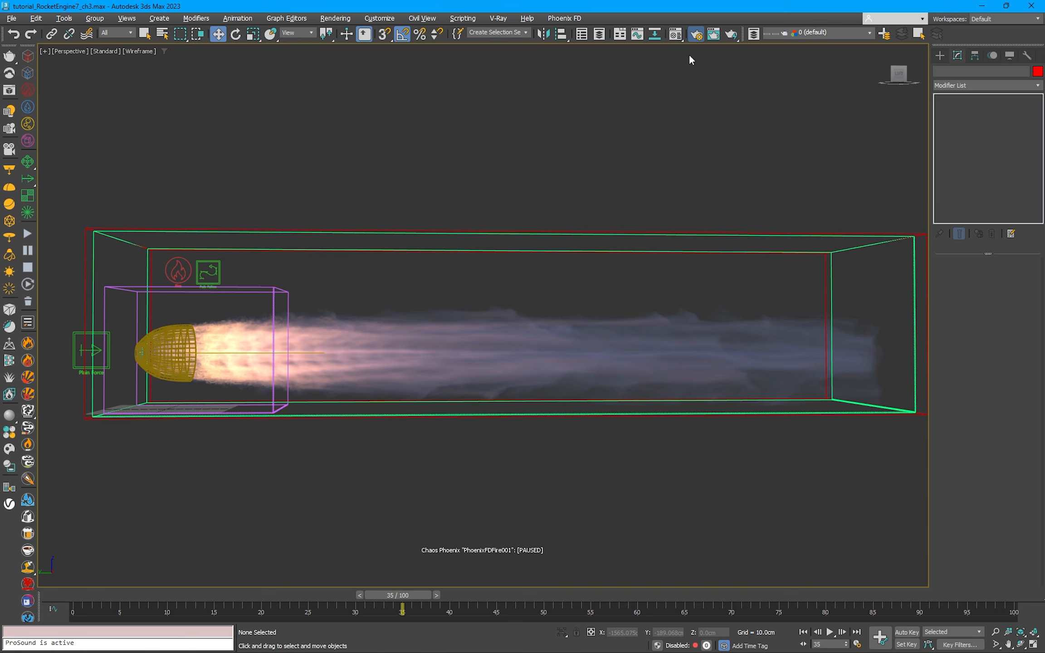
Step: Set the V-Ray bucket sampler's Max subdivs to 4 and check the output size in the render setup
key("F10")
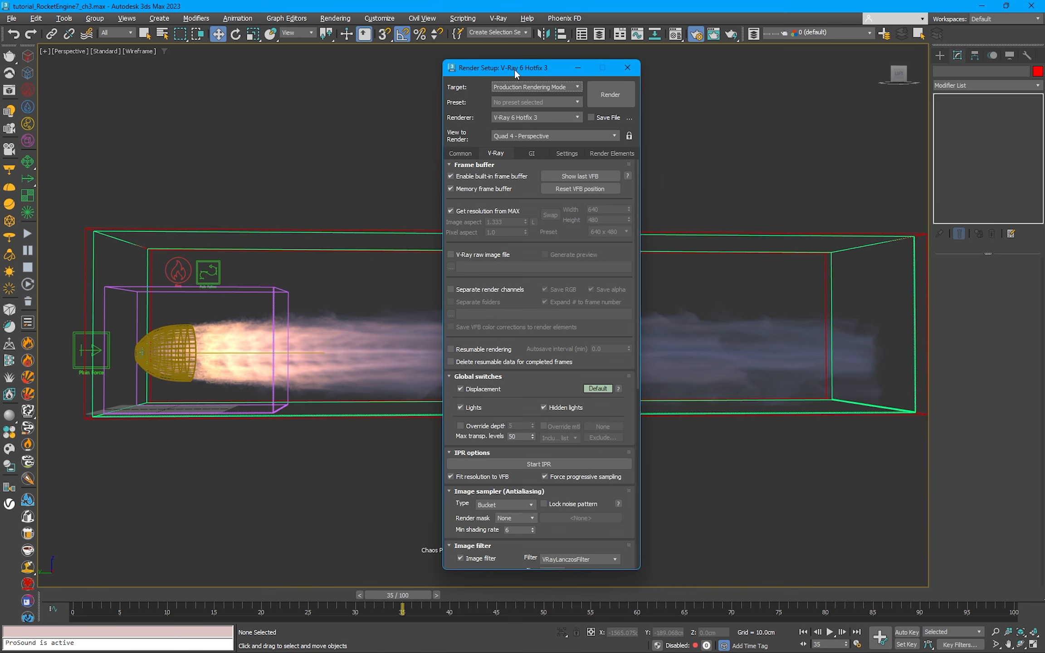
left_click_drag(515, 69, 495, 56)
scroll(529, 172, "down", 5)
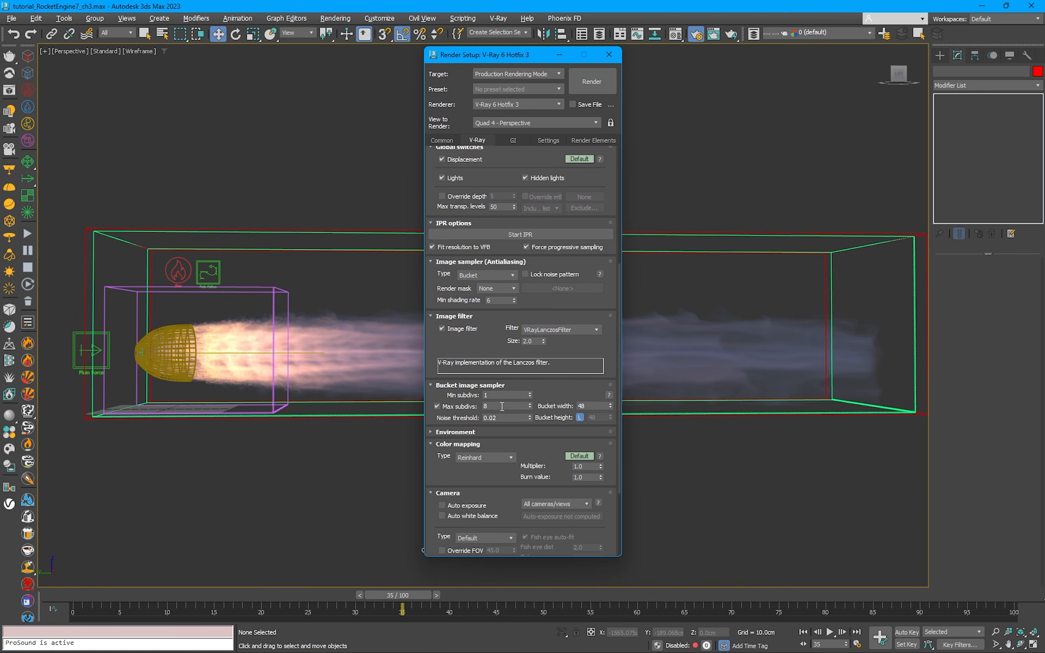
double_click(502, 406)
type("4")
left_click(452, 140)
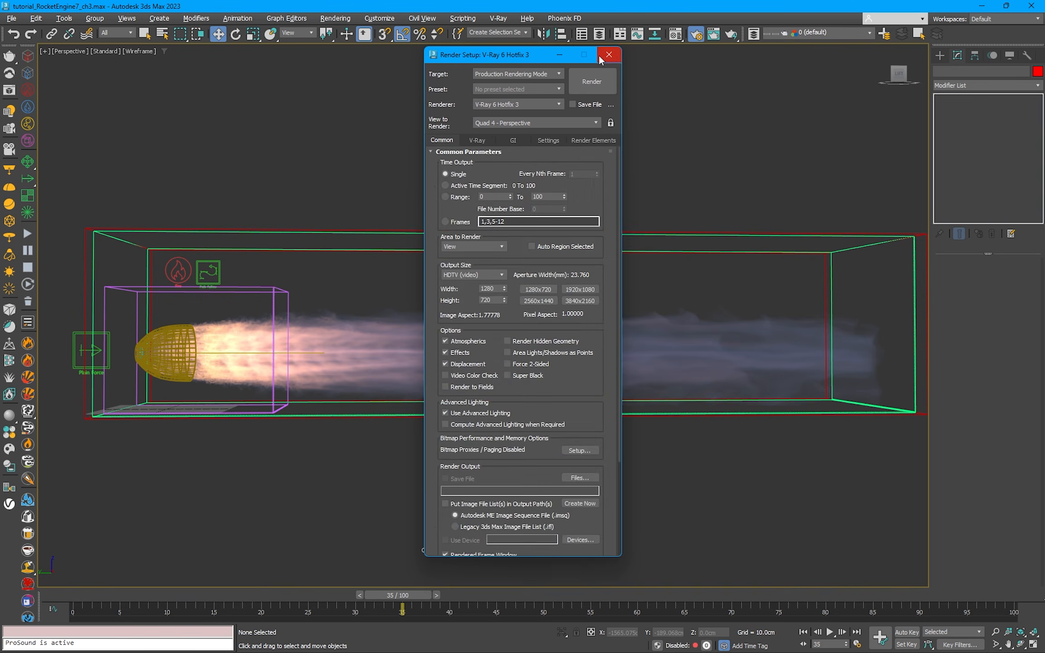
left_click(607, 55)
Step: Render frame 35 of the exhaust jet, and move and narrow the frame buffer to uncover the simulator
left_click(8, 89)
left_click_drag(661, 124, 670, 136)
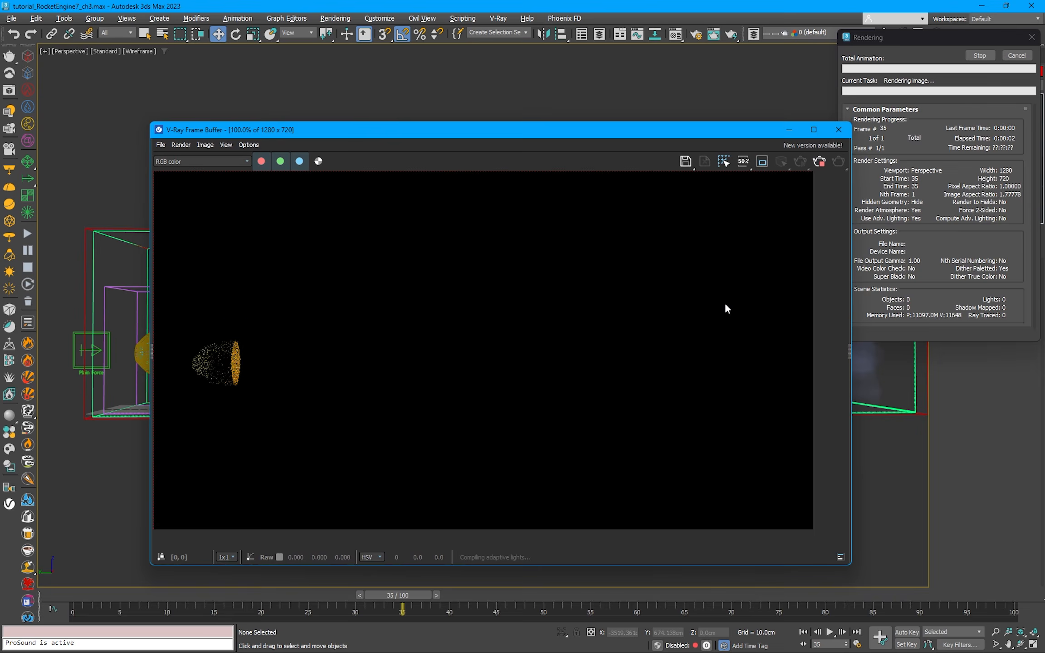
left_click_drag(487, 135, 380, 95)
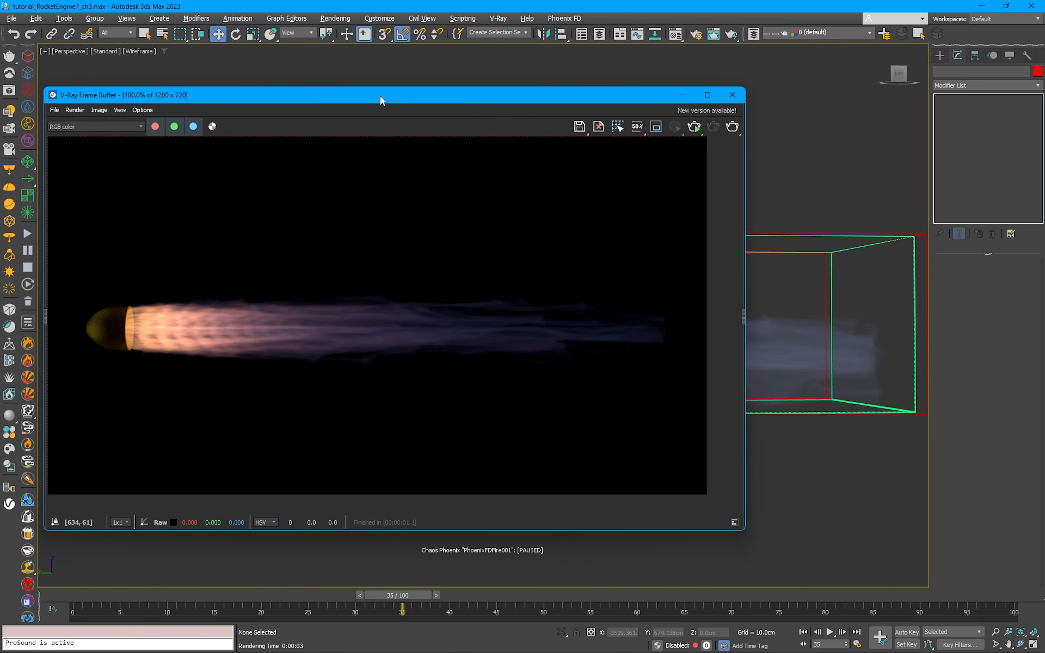
left_click_drag(744, 236, 682, 236)
Step: Open the fire simulator's volumetric render settings with only the Fire section expanded
left_click(774, 233)
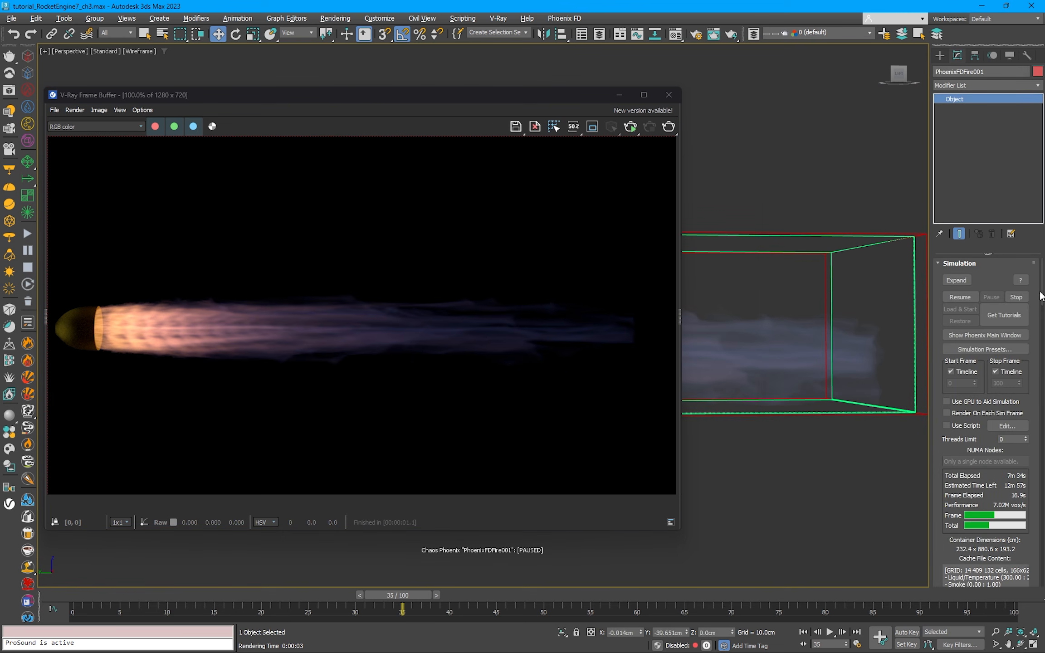
scroll(1015, 318, "down", 10)
left_click(998, 414)
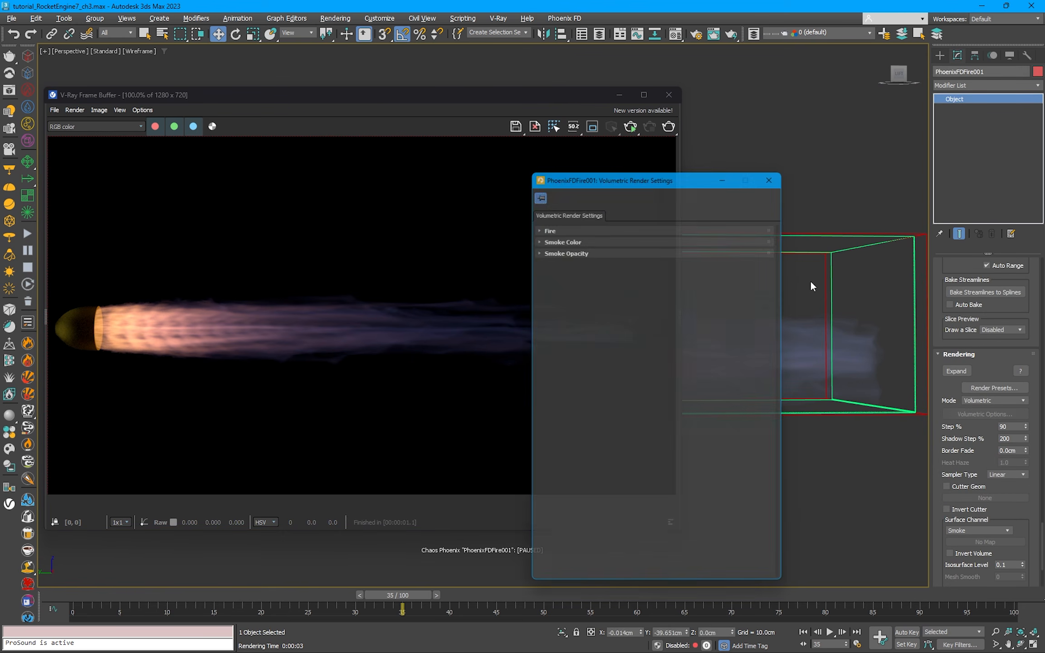
left_click_drag(681, 180, 820, 79)
left_click(700, 158)
left_click(700, 158)
left_click(704, 146)
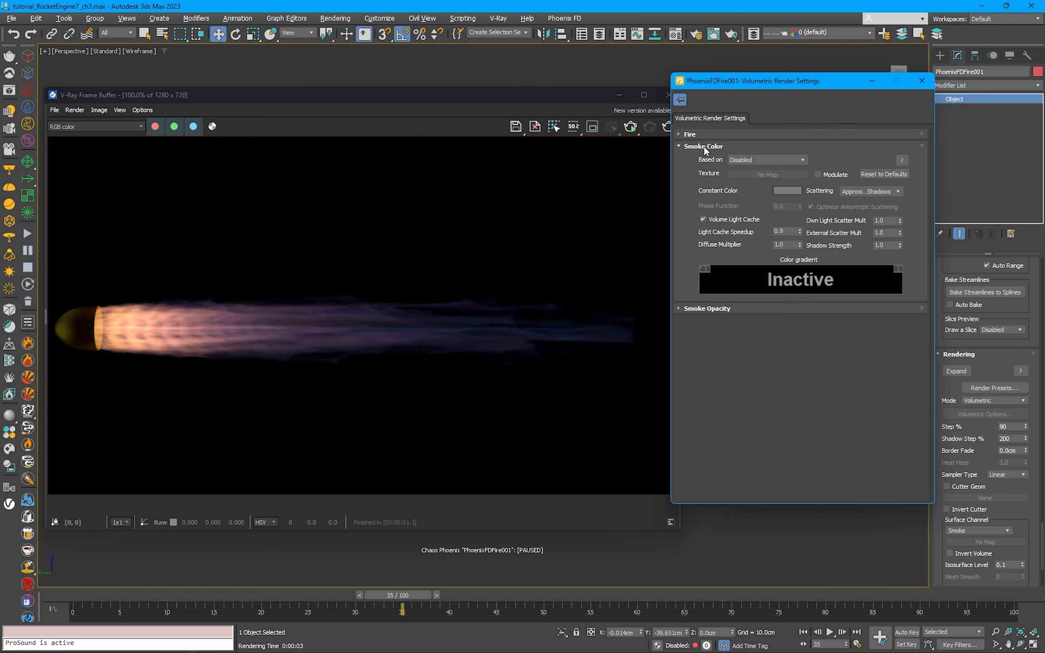
left_click(704, 146)
double_click(697, 157)
left_click(693, 135)
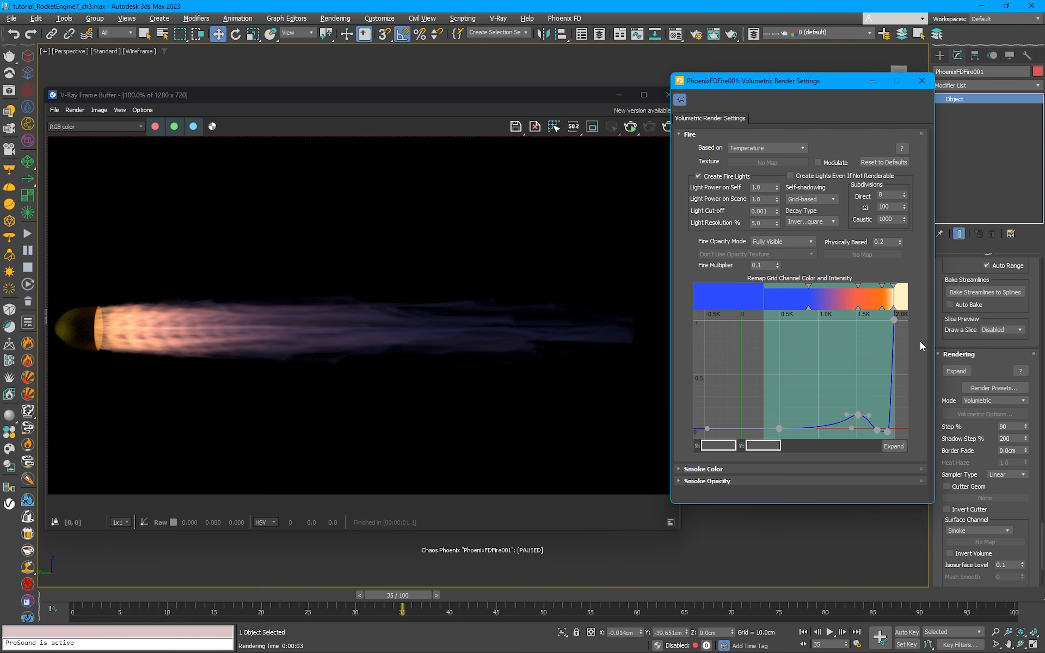
Step: Expand the Fire Color and Intensity graph into its own window, framed up to 2.0K, and arrange it beneath the rendered jet
left_click(902, 447)
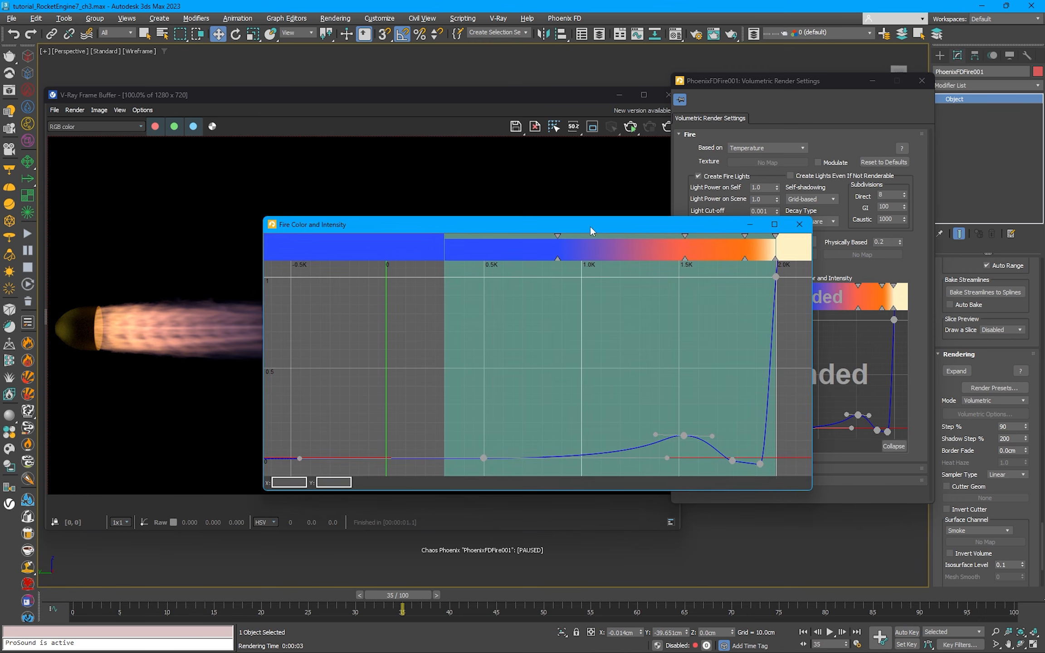
left_click_drag(590, 226, 602, 284)
left_click_drag(280, 273, 435, 243)
middle_click_drag(633, 318, 562, 322)
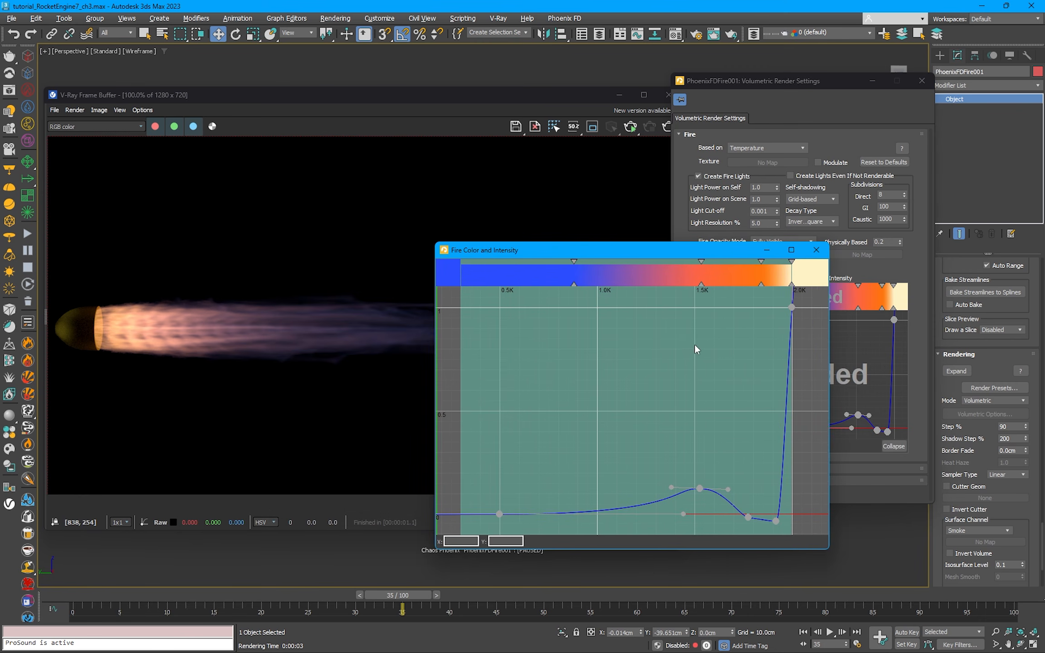
middle_click_drag(708, 345, 715, 343)
left_click_drag(674, 251, 581, 286)
left_click_drag(372, 105, 379, 45)
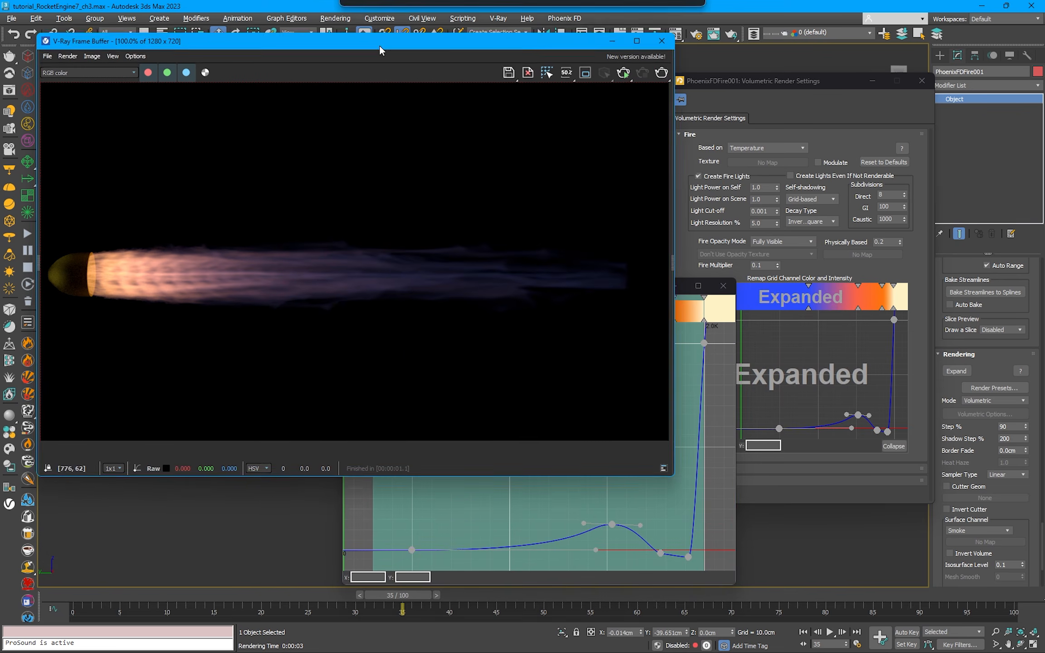
left_click_drag(564, 284, 396, 316)
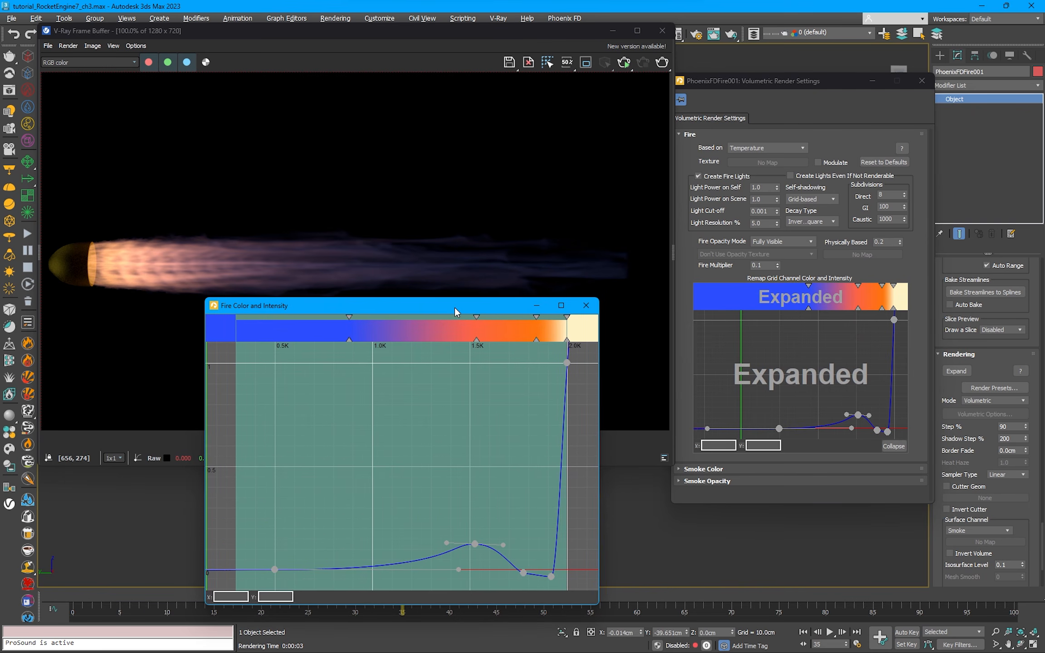
left_click_drag(454, 309, 461, 311)
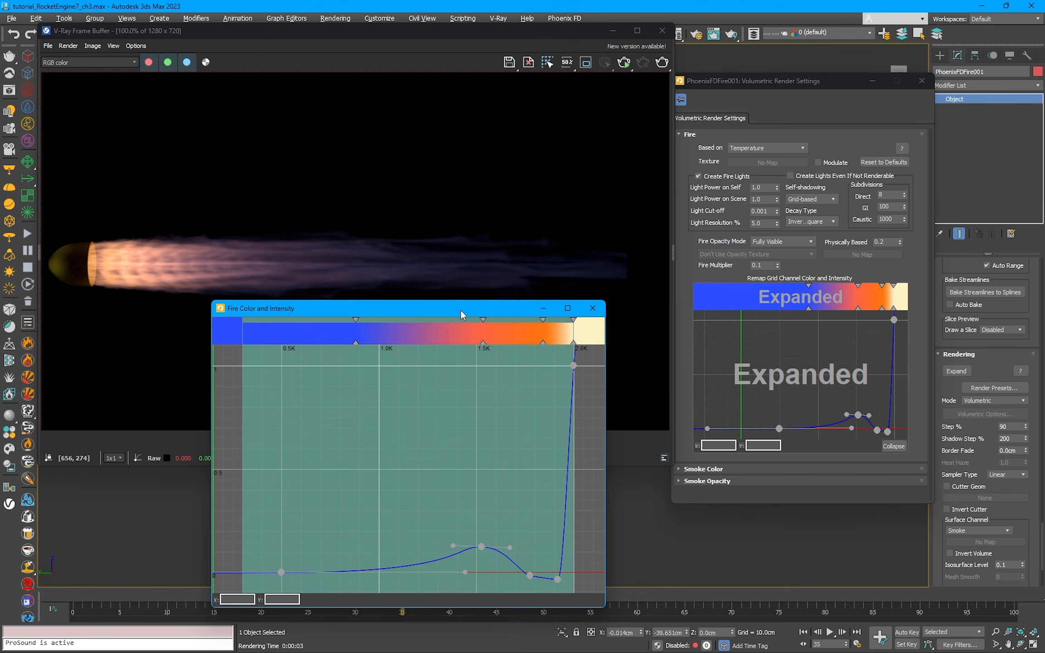
Step: Start an interactive render limited to a region covering the jet's full height from the nozzle mouth towards its tail
left_click(586, 66)
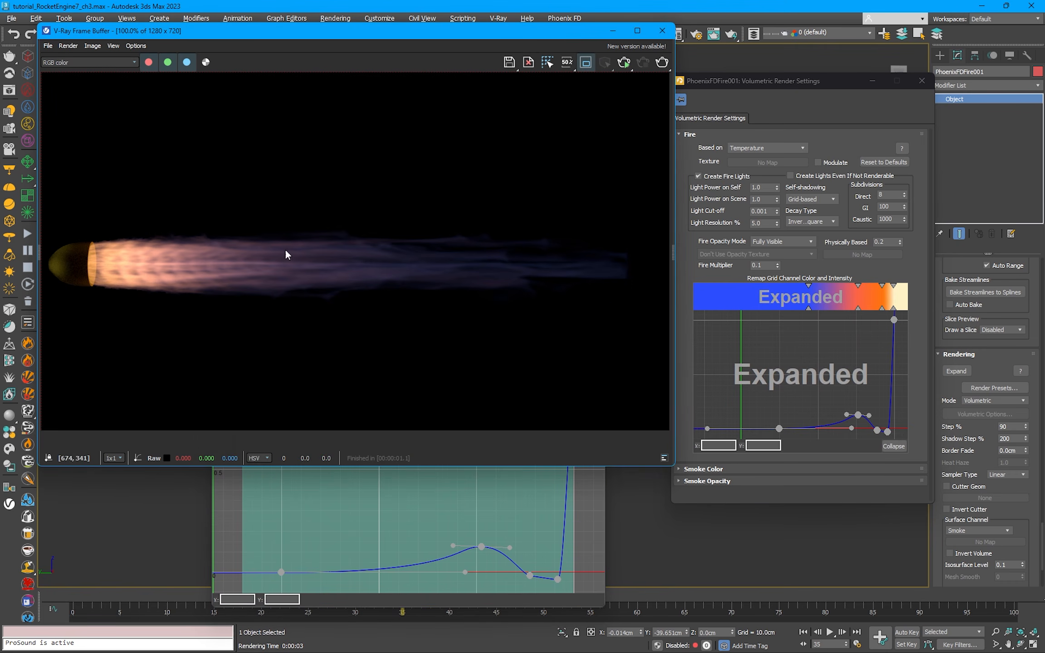
left_click_drag(81, 215, 591, 268)
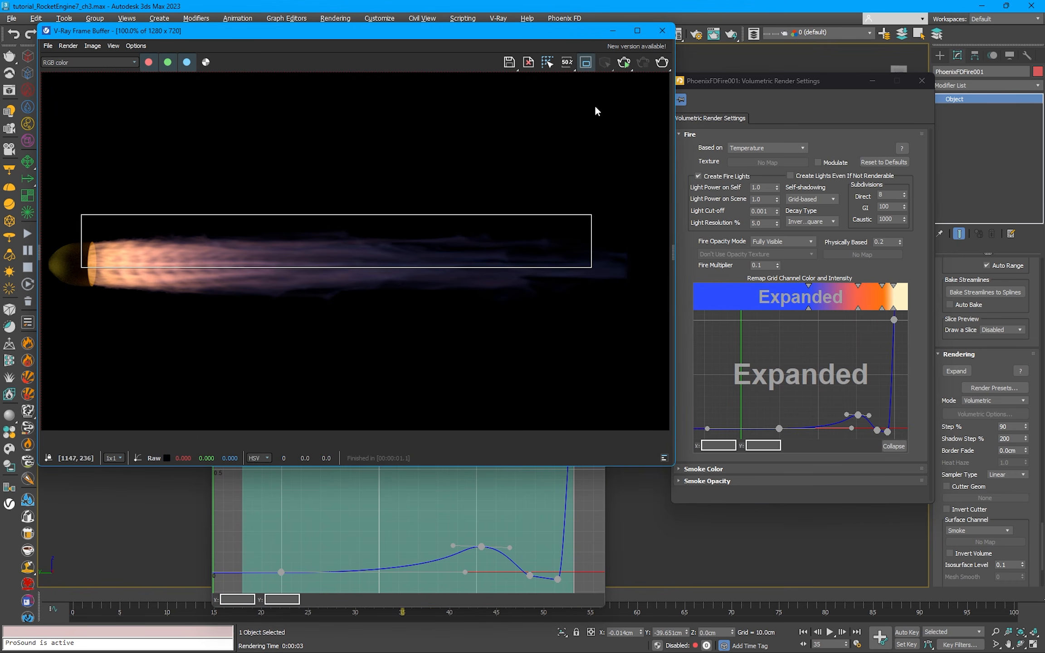
left_click(619, 68)
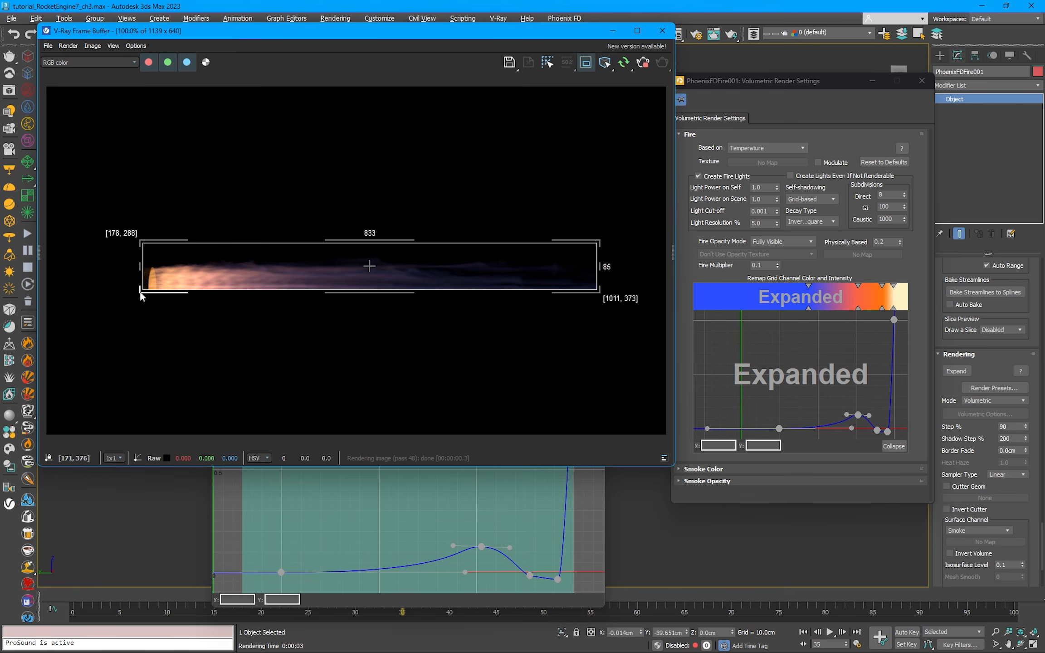
left_click_drag(142, 290, 136, 339)
left_click(309, 491)
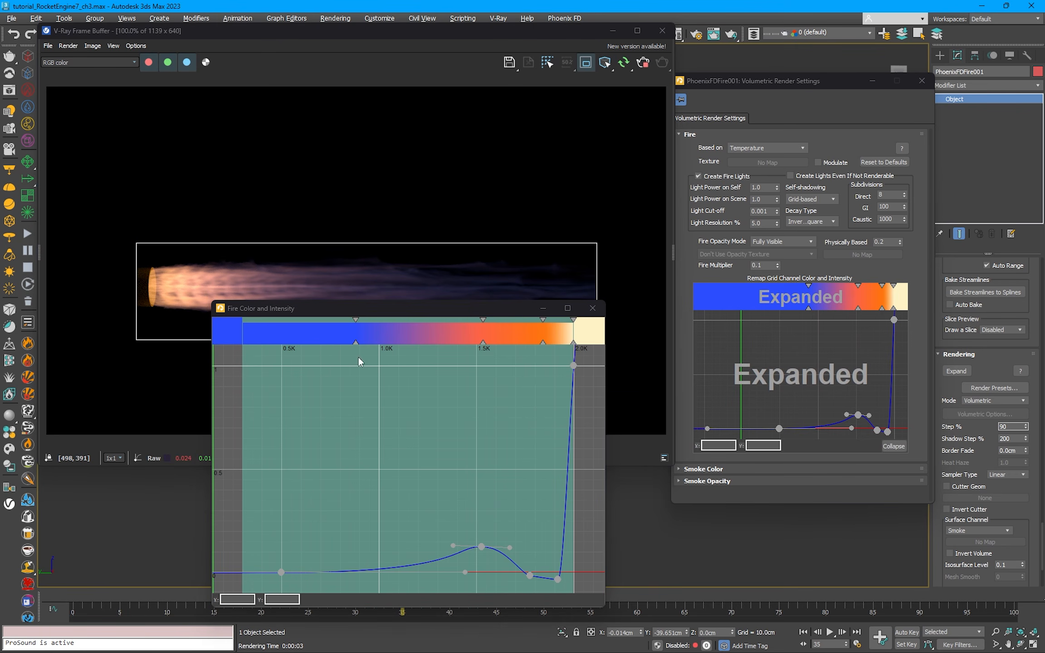
Step: Shift the fire gradient's blue, red, orange and cream colour keys down to about 0.6K, 1.25K, 1.6K and 1.95K
left_click_drag(357, 343, 304, 343)
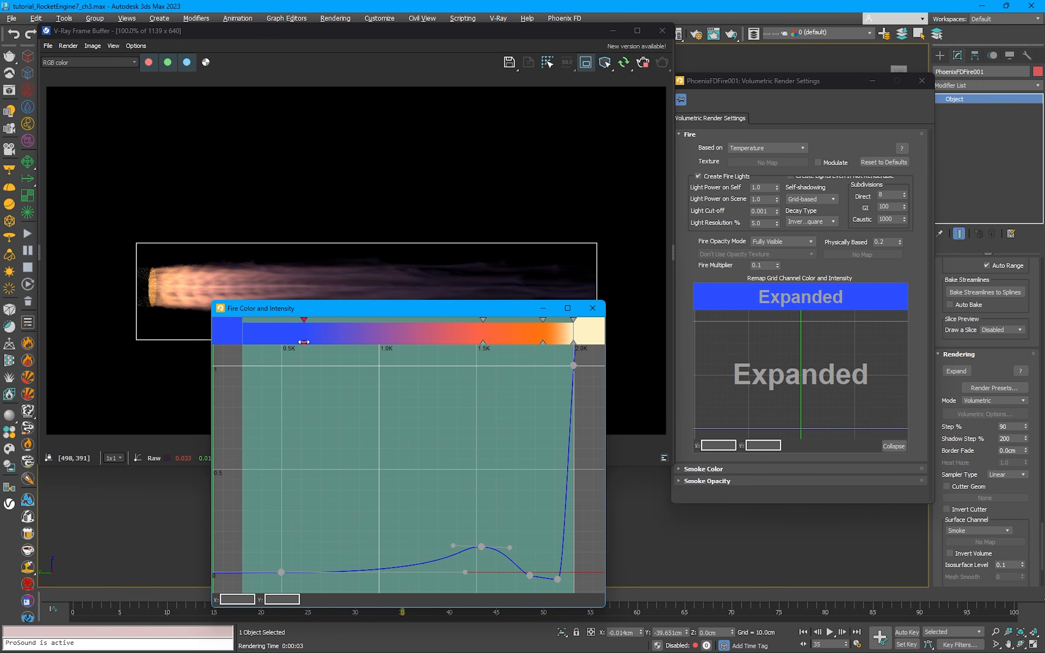
left_click_drag(482, 344, 426, 343)
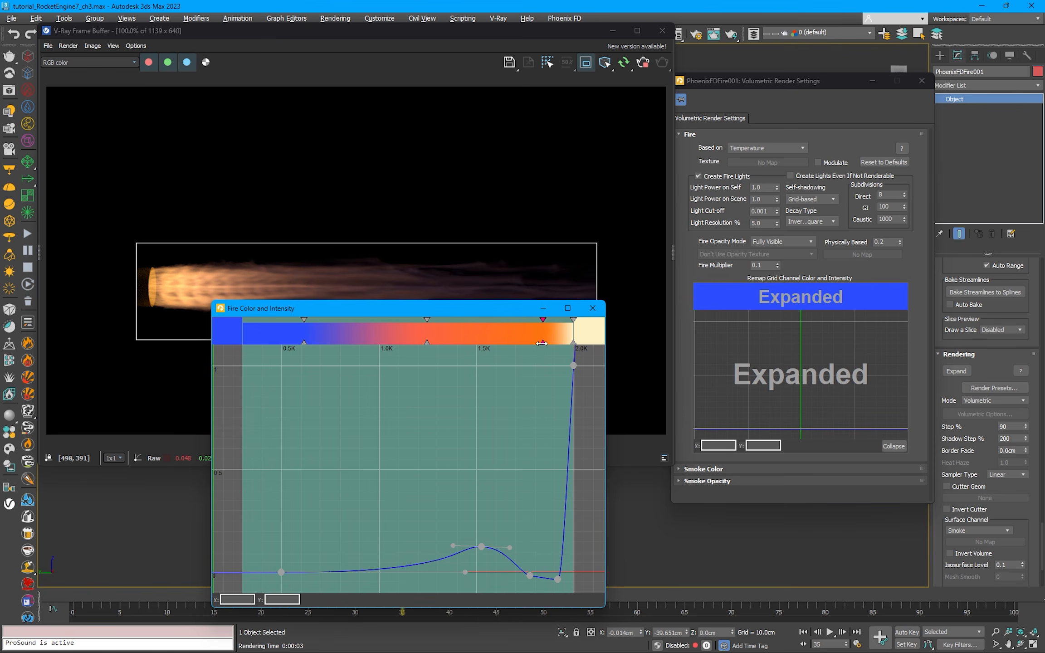
left_click_drag(542, 344, 499, 342)
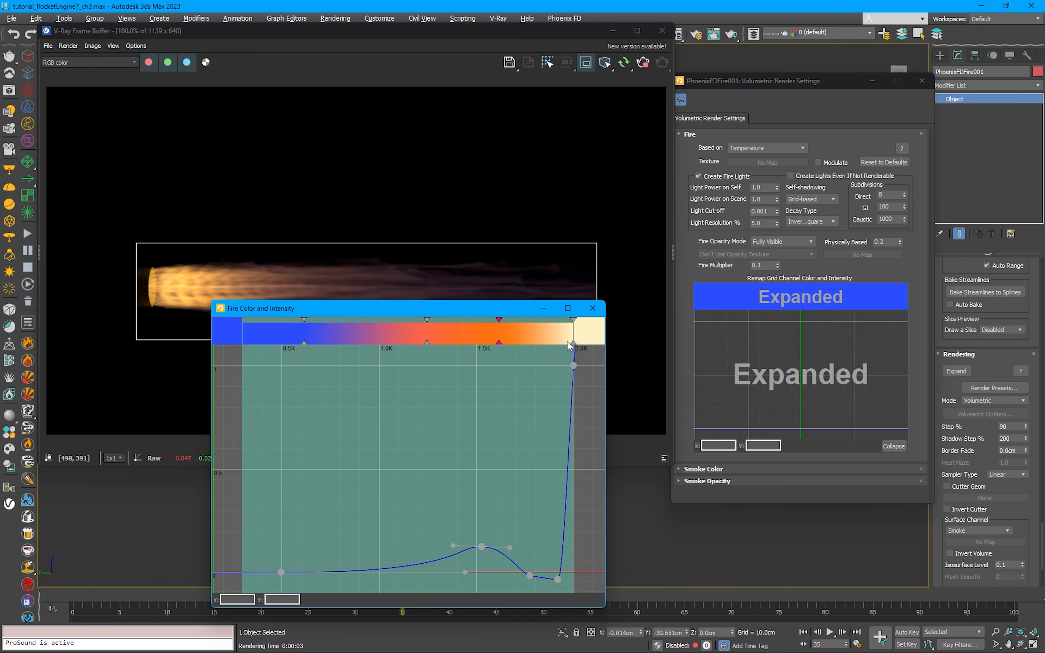
left_click_drag(573, 343, 563, 341)
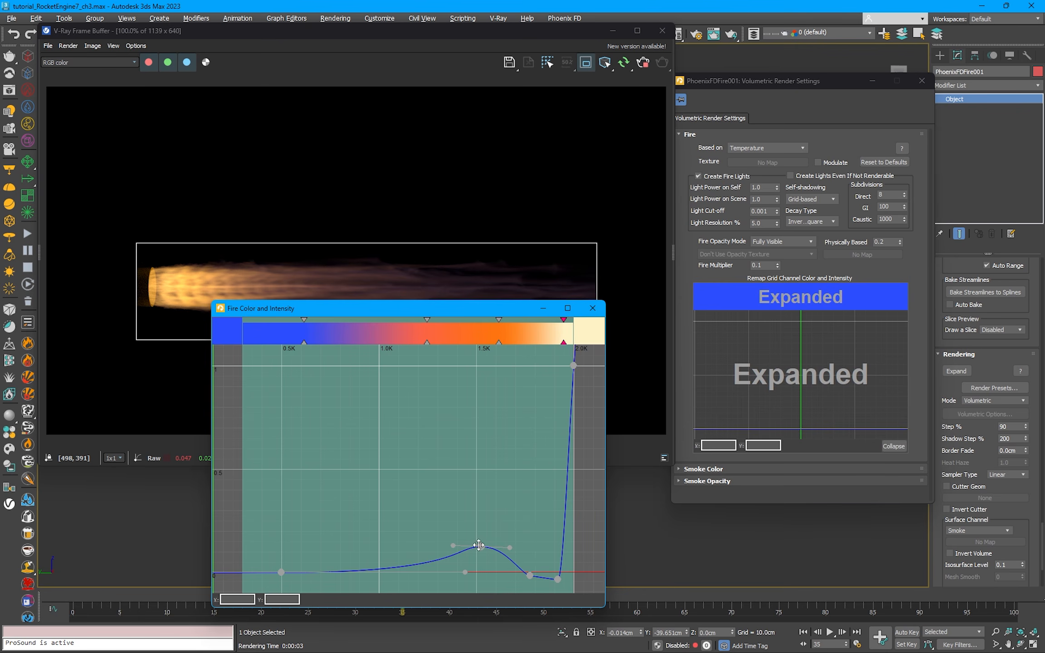
Step: Move the intensity curve's hump slightly cooler, and shift the dip beyond it to about 1718 as a Smooth Bezier point with adjusted tangents
mouse_move(480, 546)
left_mouse_down()
mouse_move(466, 547)
mouse_move(493, 554)
left_mouse_up()
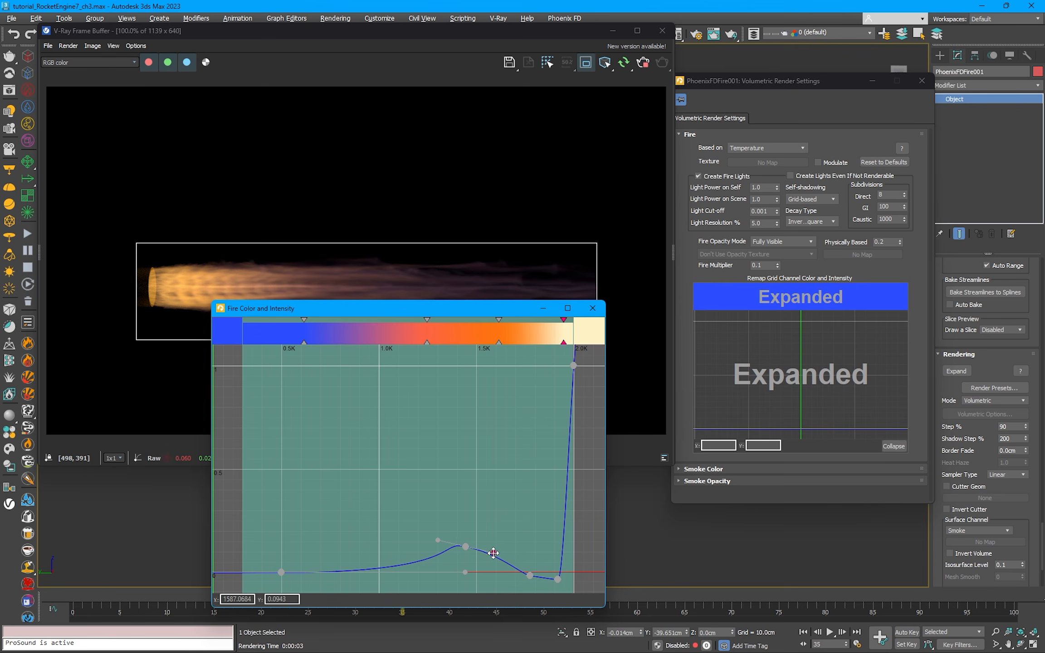
left_click(530, 576)
mouse_move(529, 576)
left_mouse_down()
mouse_move(502, 579)
mouse_move(540, 579)
mouse_move(524, 578)
mouse_move(524, 564)
mouse_move(519, 576)
left_mouse_up()
right_click(518, 576)
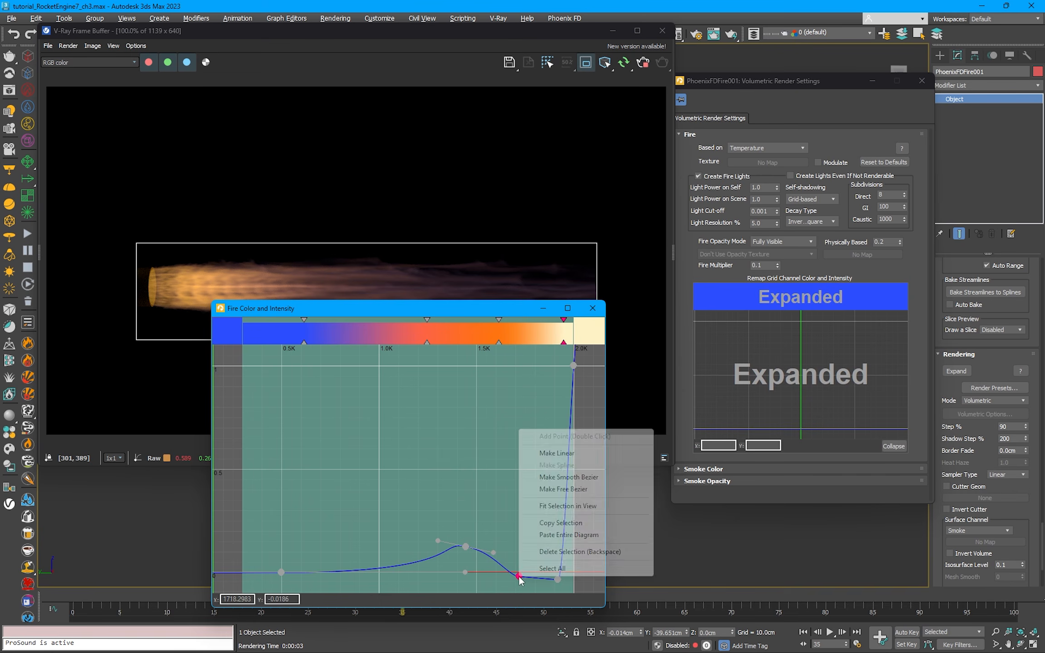
left_click(540, 478)
left_click_drag(536, 582, 500, 571)
left_click(502, 572)
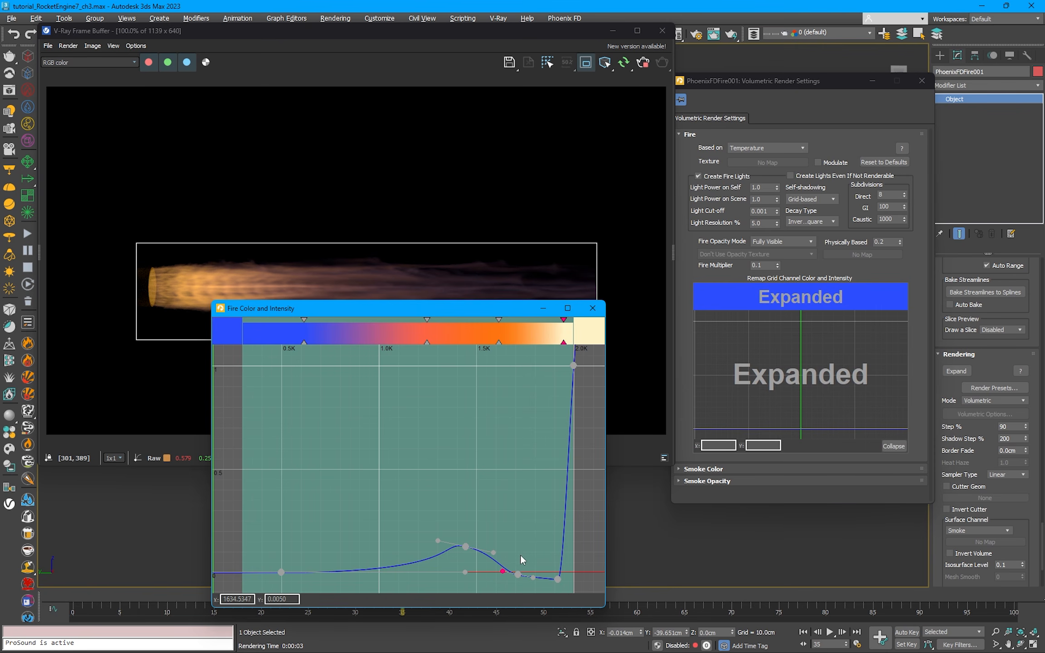
Step: Level the tangents at the intensity curve's hump and shorten the low-temperature point's tangent to end at about 839, 0.01
left_click(502, 542)
left_click(465, 547)
left_click_drag(494, 553, 347, 570)
Step: Move the intensity curve's low-temperature point to a temperature of 400
left_click(281, 572)
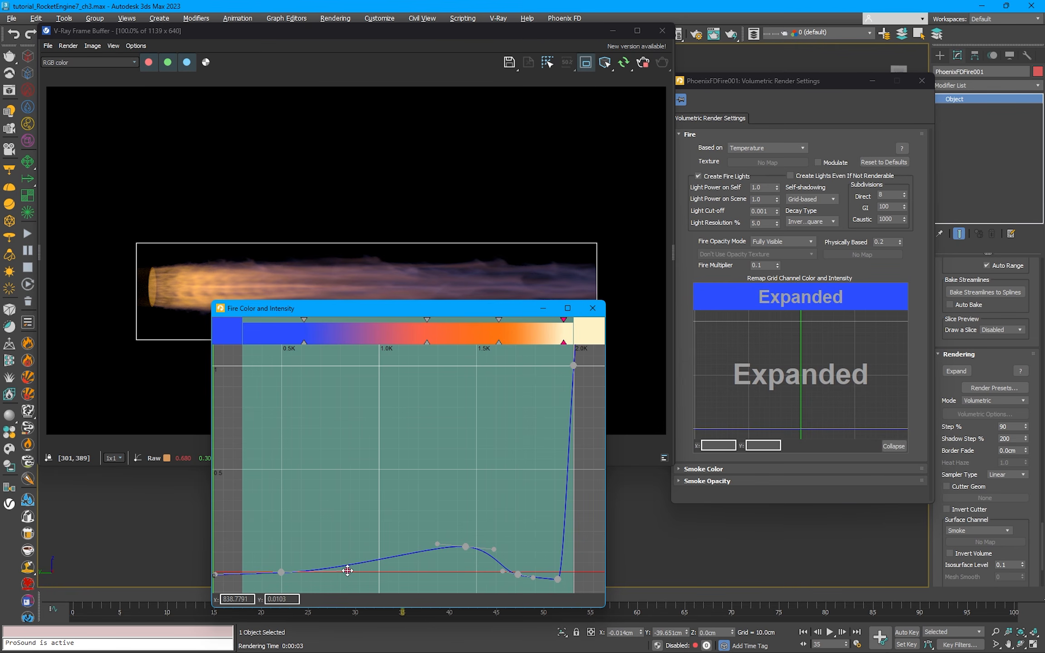
left_click_drag(281, 573, 262, 572)
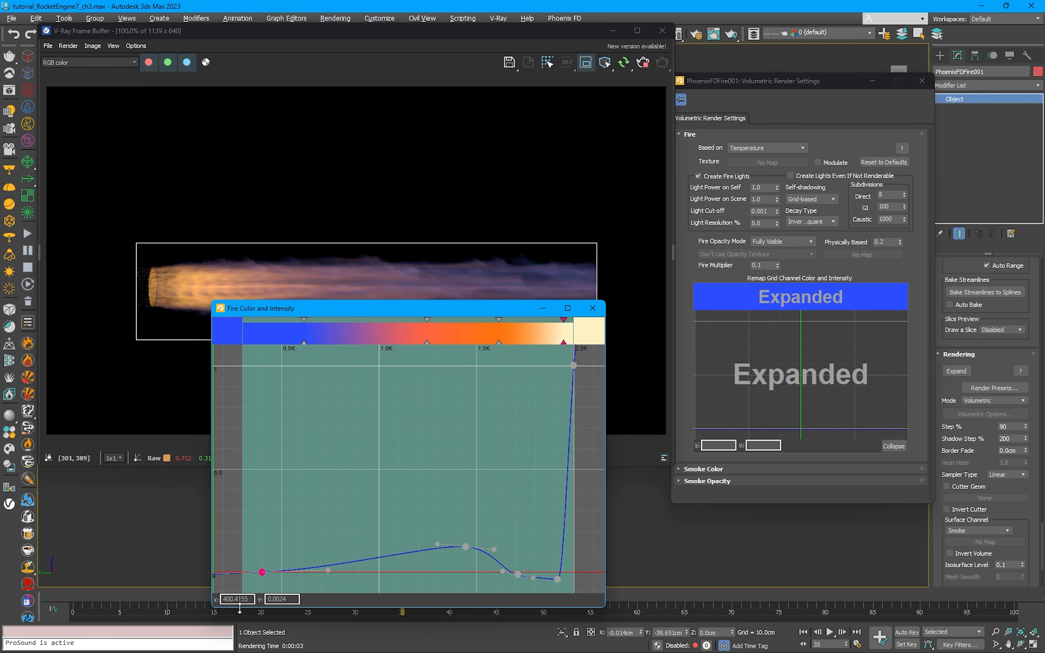
double_click(237, 599)
type("400")
key("Return")
Step: Shift the curve window clear of the jet and move the low-temperature point to about 747 at roughly zero intensity
left_click_drag(389, 312, 397, 328)
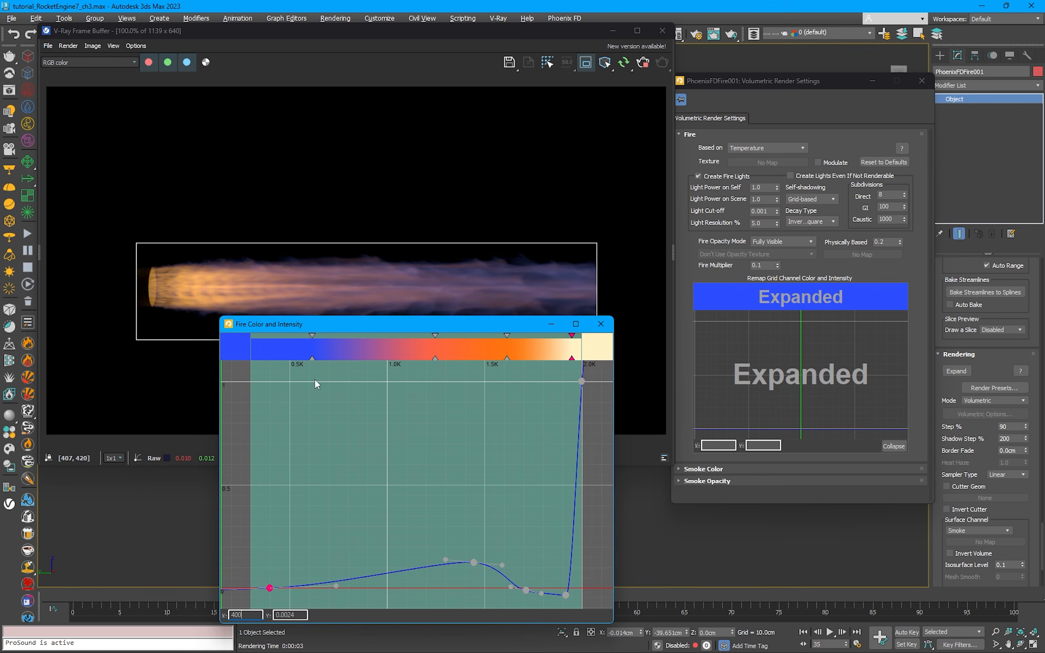
left_click_drag(267, 587, 337, 588)
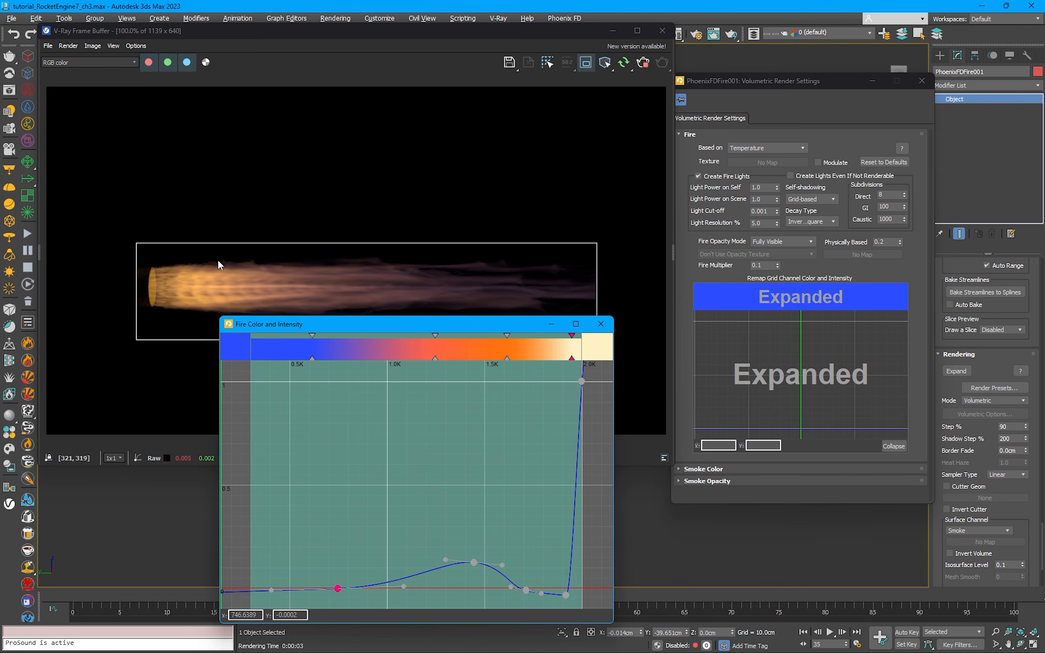
Step: Move the intensity curve's low-temperature point to about 414, 0, lower the hump slightly and end its hot-side tangent at about 1593, 0.07
left_click_drag(337, 588, 272, 588)
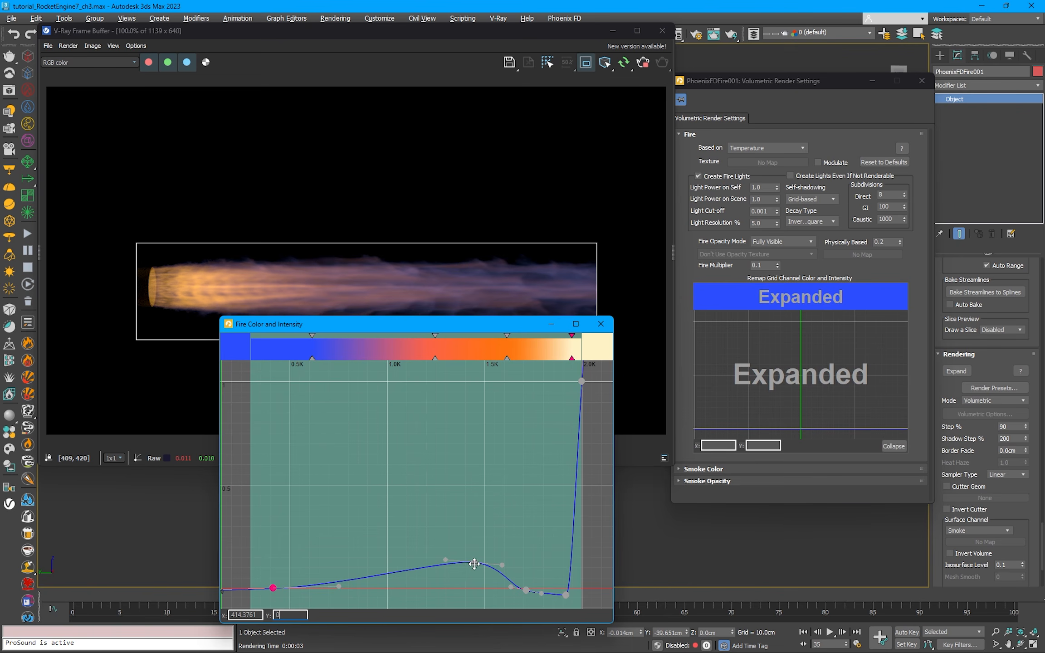
left_click_drag(473, 562, 503, 573)
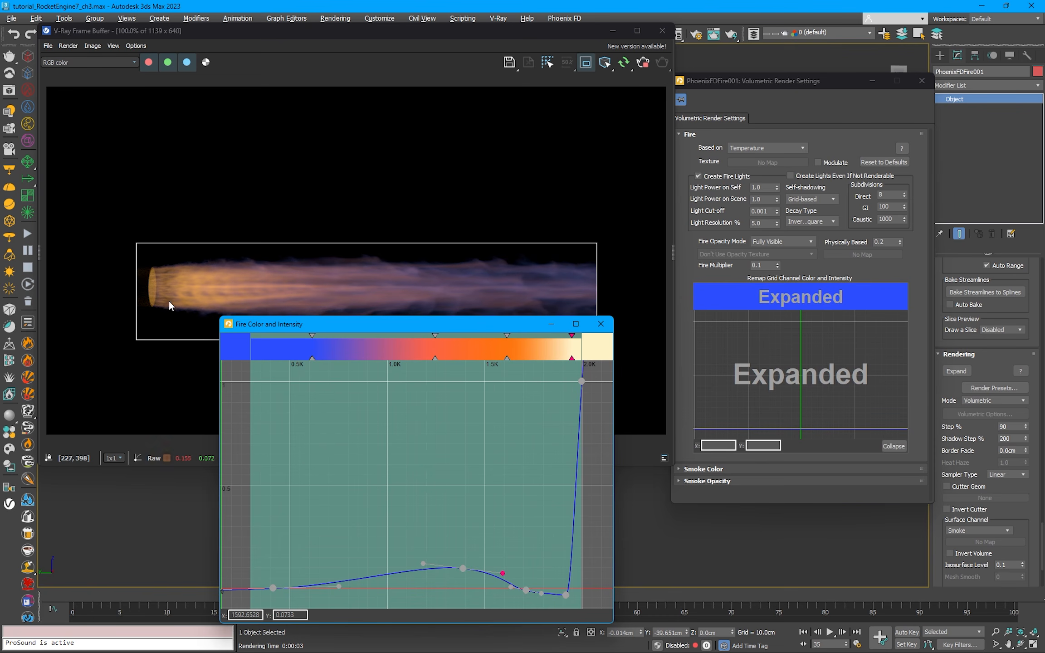
Step: Try fire Light Power on Scene values of 100, 20 and 10, and settle on 5
left_click(689, 204)
type("10")
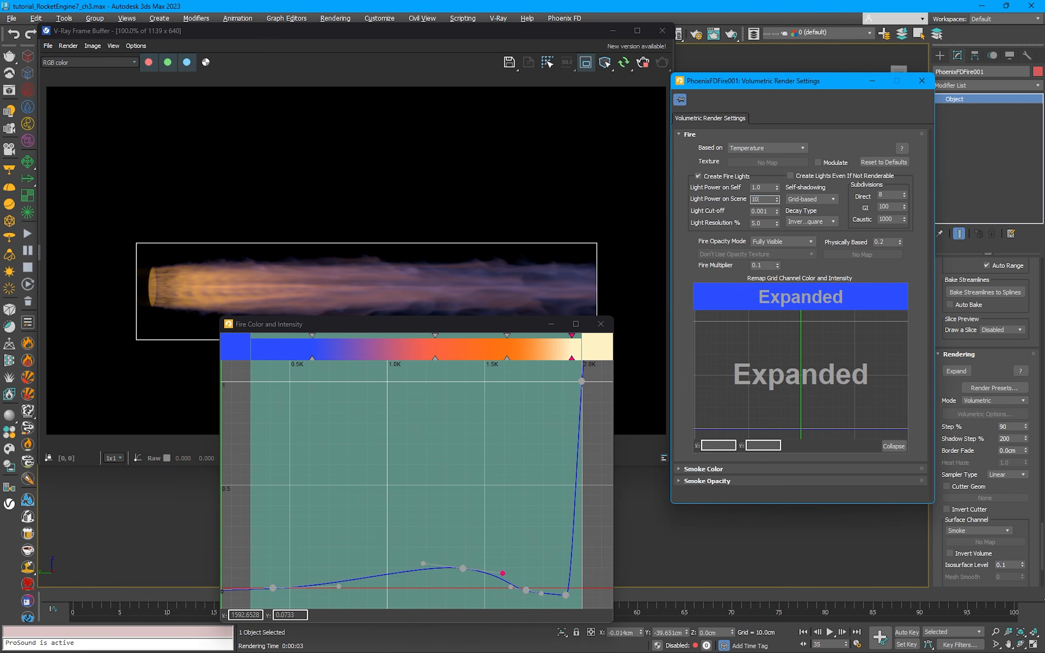
type("0")
key("Return")
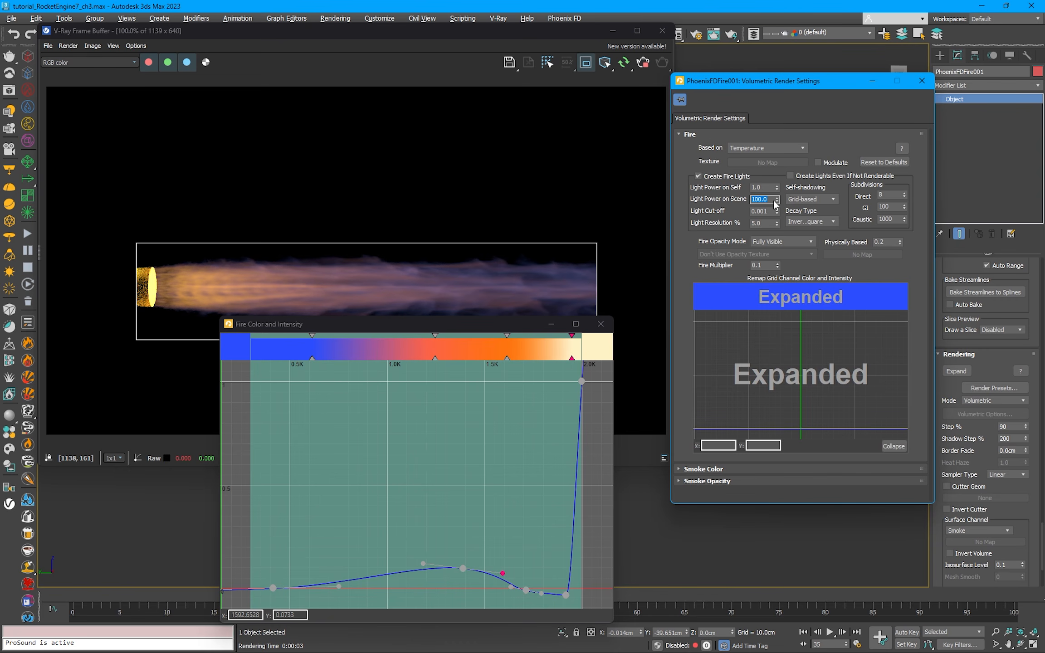
type("20")
key("Return")
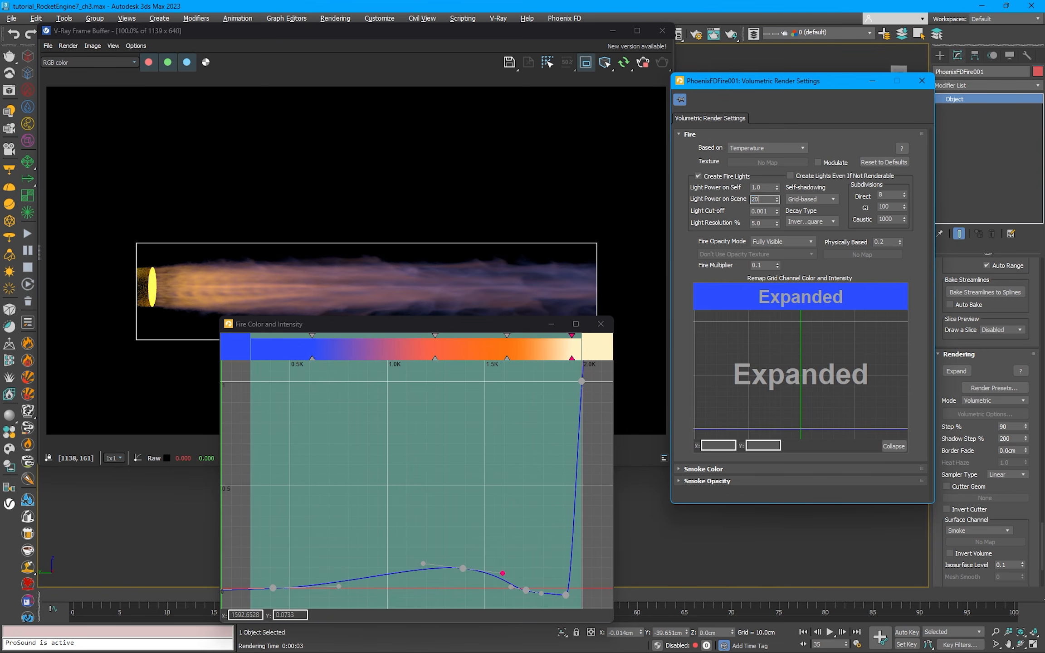
type("10")
key("Return")
type("5")
key("Return")
scroll(150, 290, "up", 3)
scroll(152, 239, "down", 3)
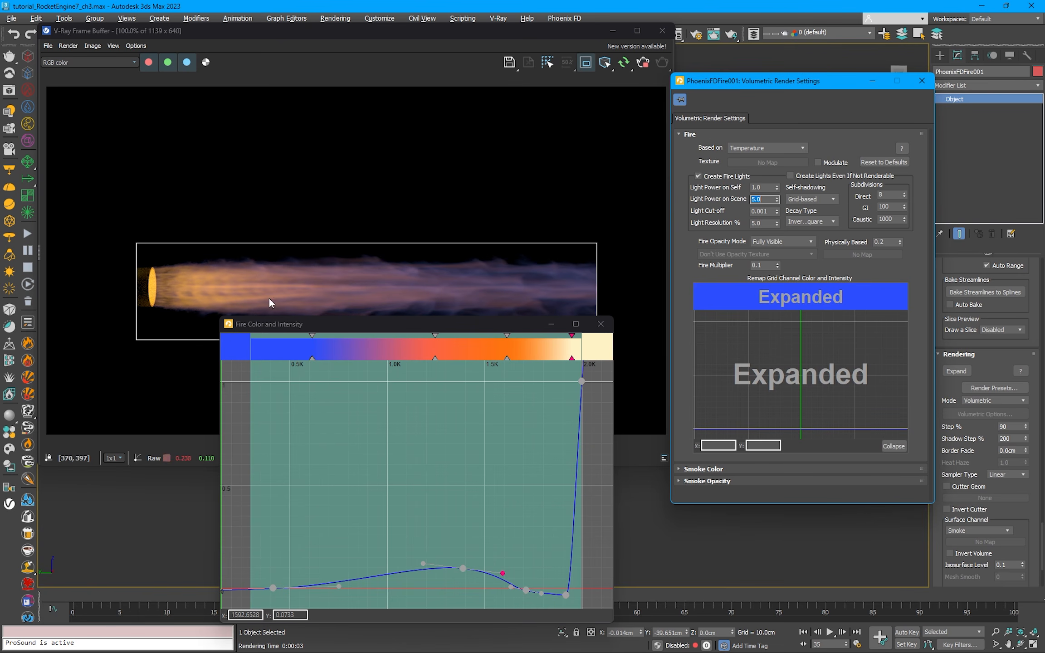
Step: Extend the render region past the jet's tail, stop the interactive render and cut the region down to the jet's upper half
left_click_drag(597, 291, 667, 289)
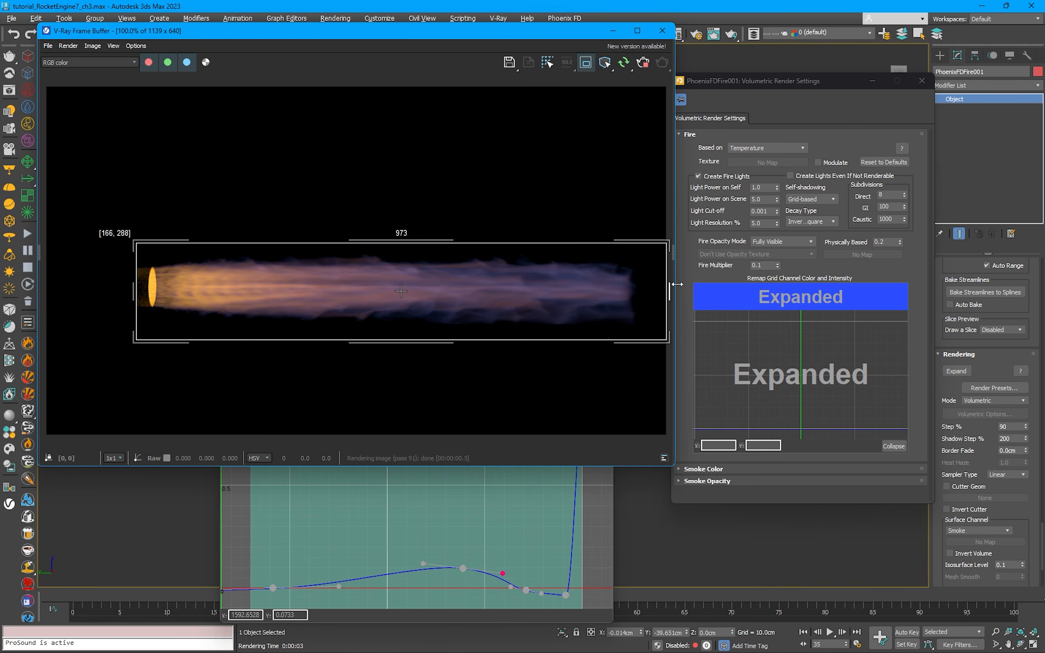
left_click_drag(529, 32, 501, 44)
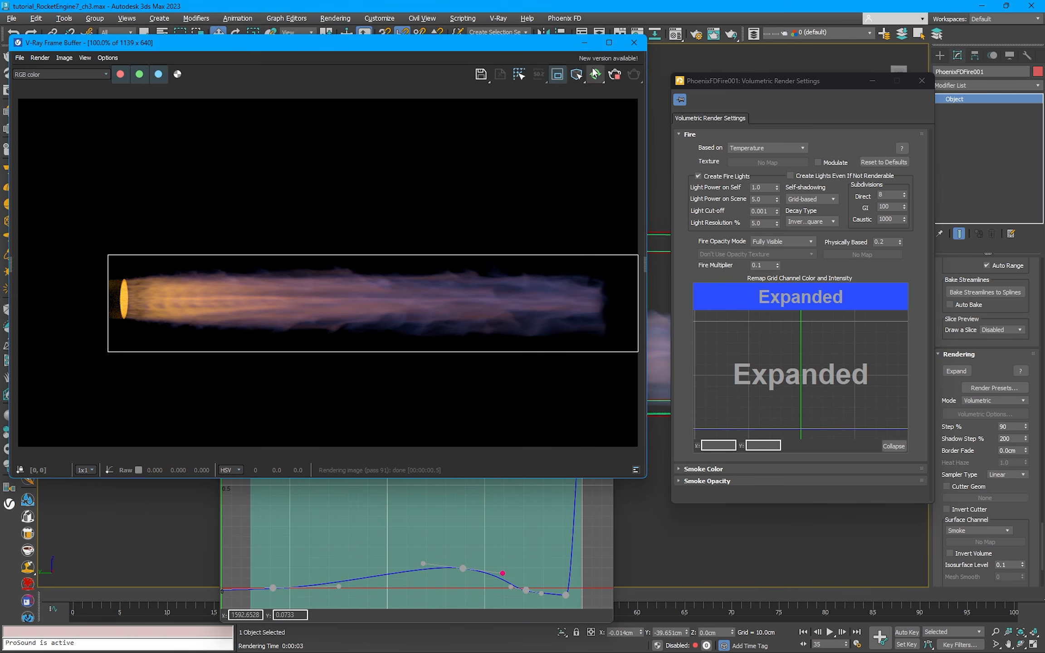
left_click_drag(390, 352, 414, 303)
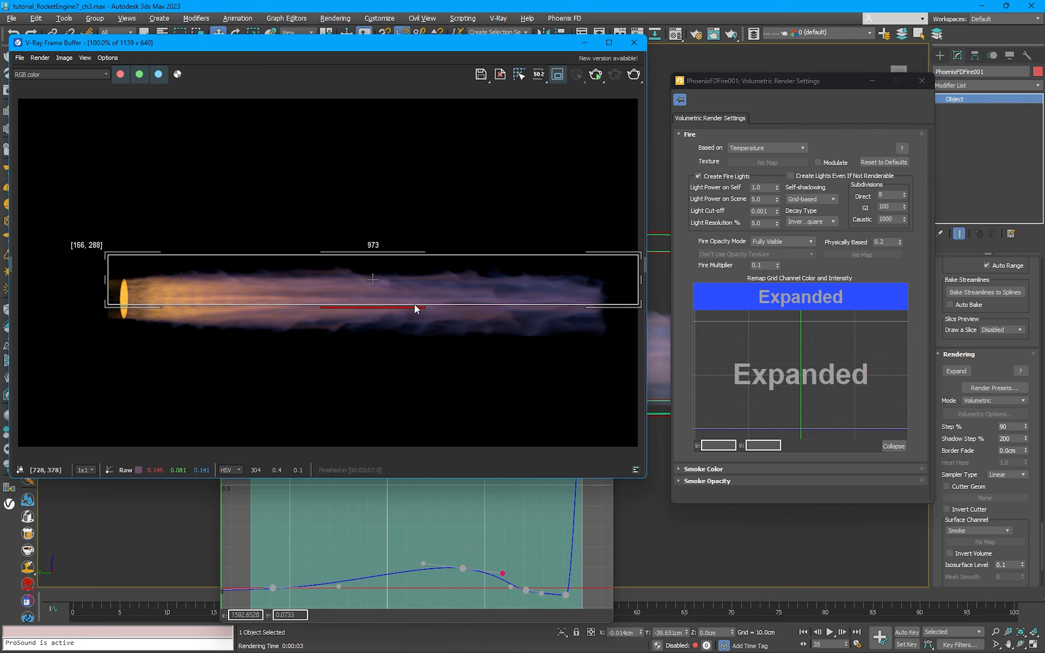
left_click_drag(500, 44, 234, 62)
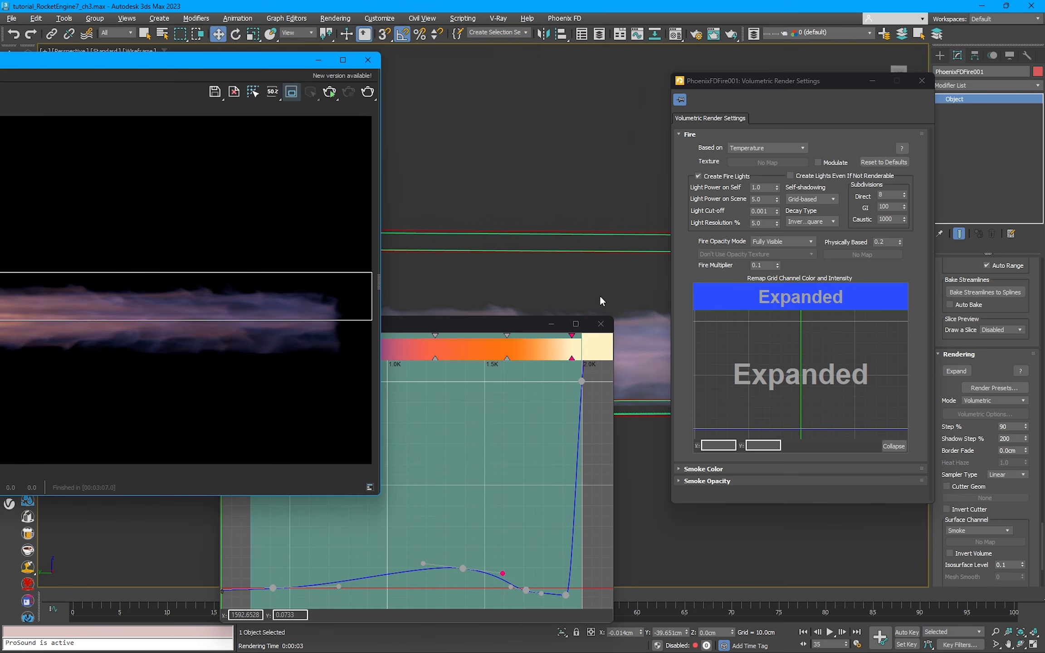
Step: Enable Modulate for the fire and assign a VRayDistanceTex map as its texture
left_click(818, 162)
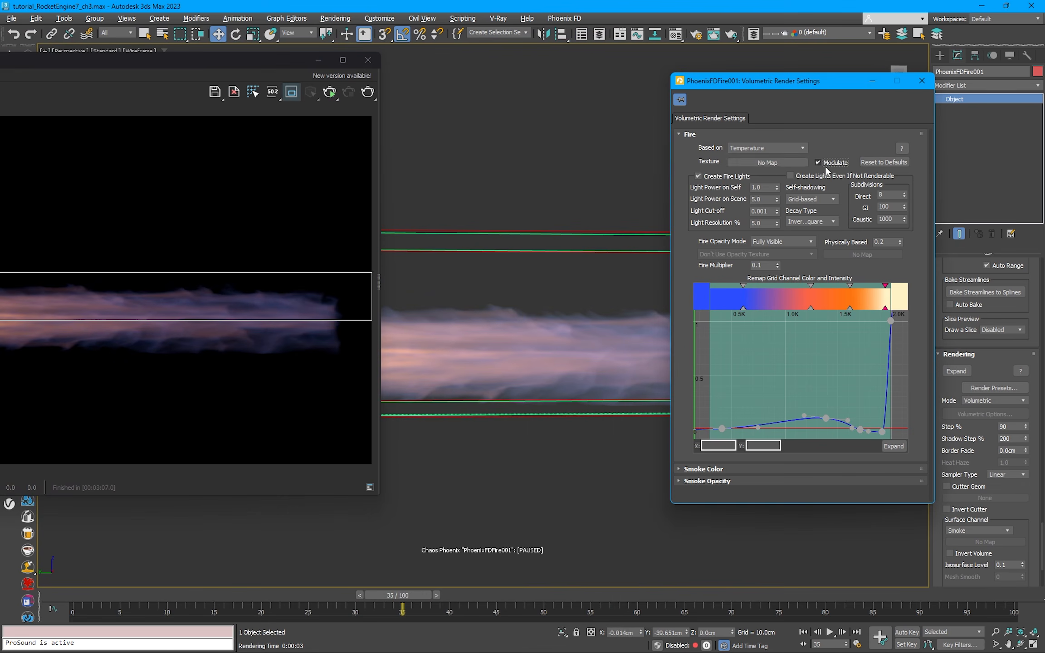
left_click(767, 162)
left_click(326, 286)
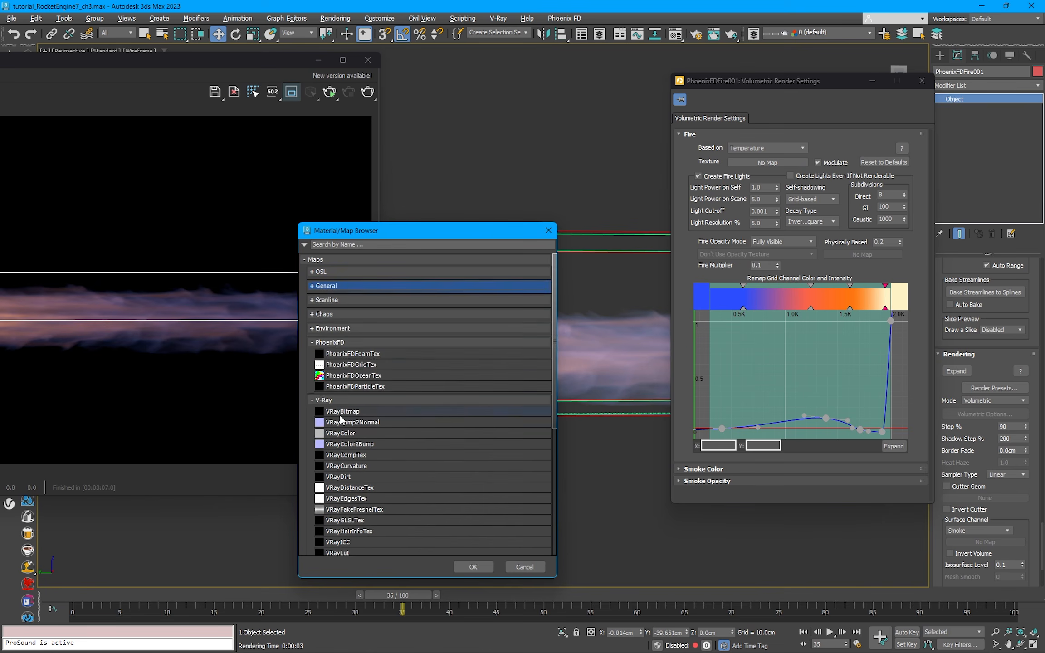
scroll(345, 451, "down", 2)
left_click(354, 410)
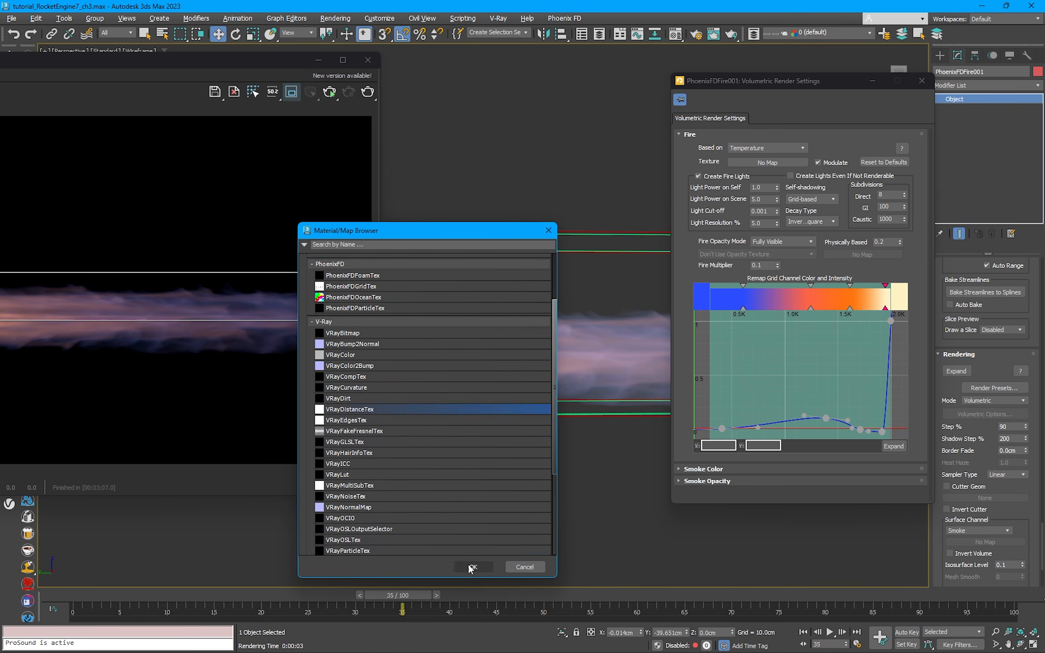
left_click(473, 567)
Step: Instance the distance map into the first Material Editor slot and swap its far and near colors to black and white
left_click(676, 35)
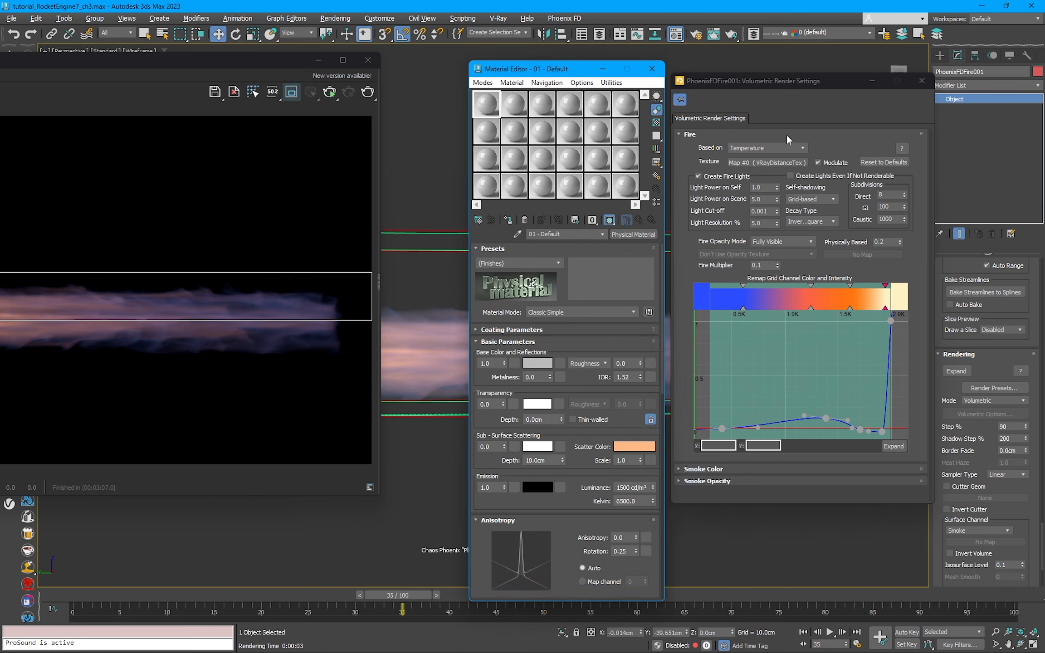
left_click_drag(766, 163, 485, 104)
left_click(551, 367)
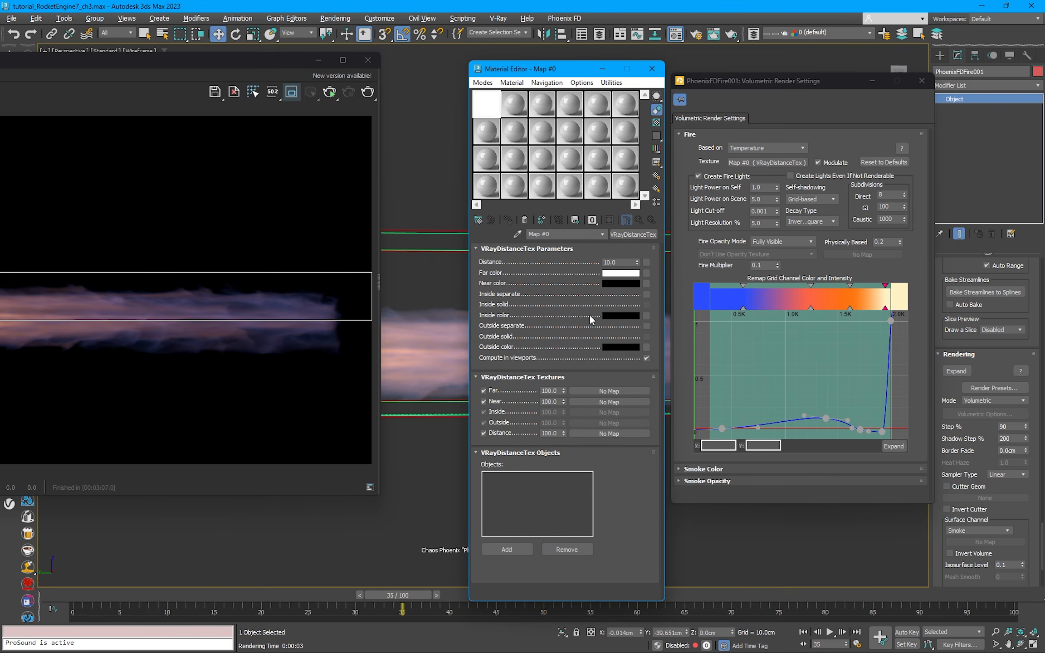
left_click_drag(619, 273, 623, 283)
left_click(508, 337)
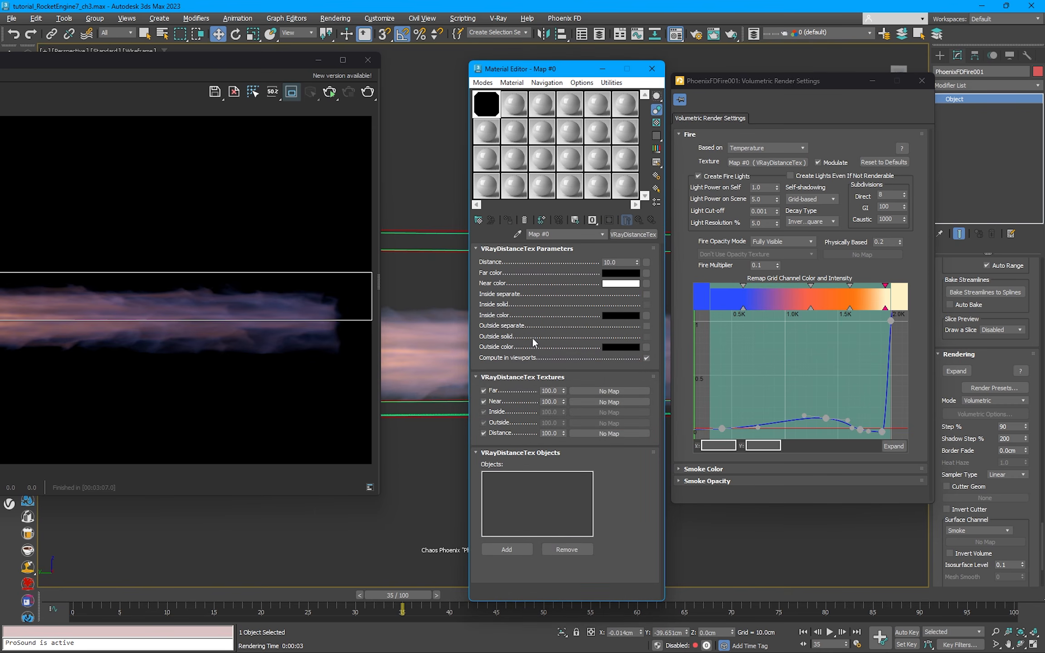
Step: Add the nozzle object in the viewport to the distance texture's object list
left_click_drag(287, 63, 210, 481)
left_click(508, 548)
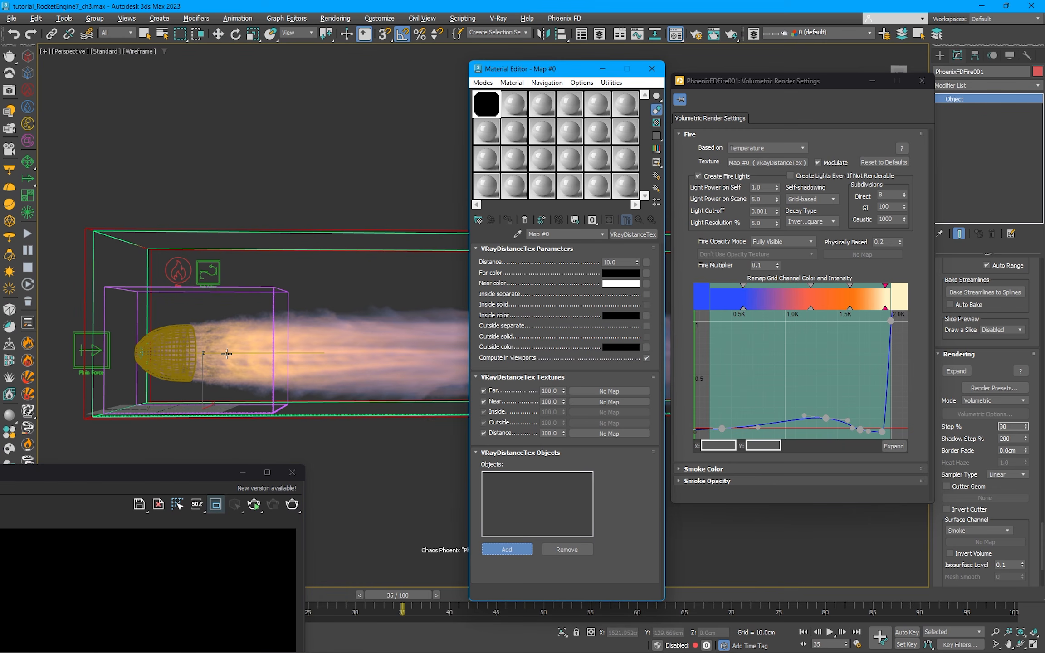
left_click(226, 352)
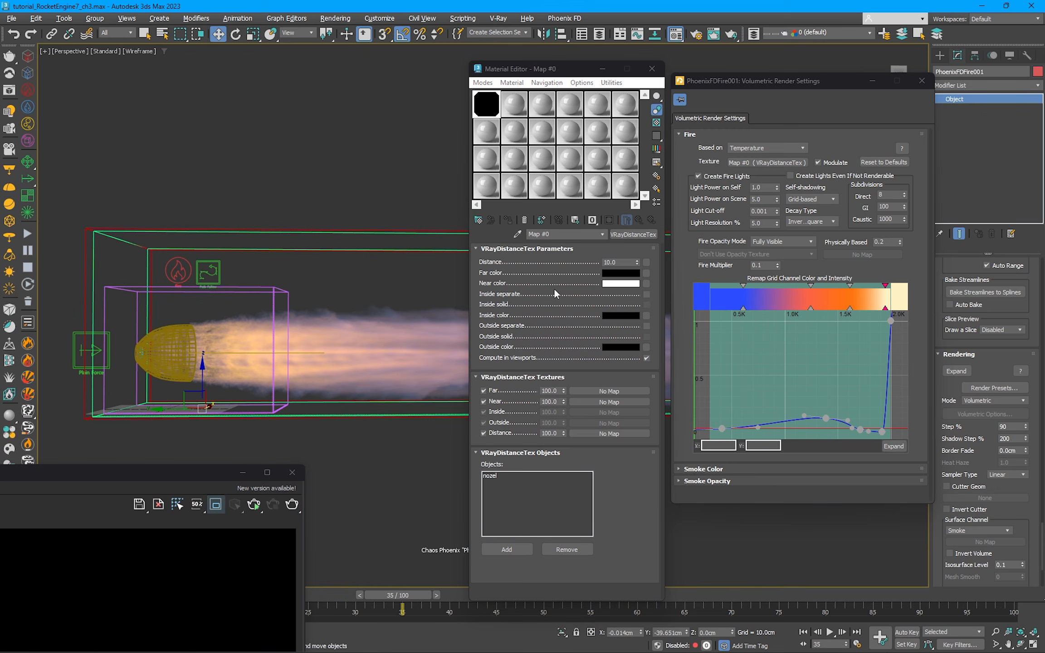
Step: Check the Plain Force's maximum distance and set the distance texture's Distance to 950
left_click_drag(621, 262, 594, 262)
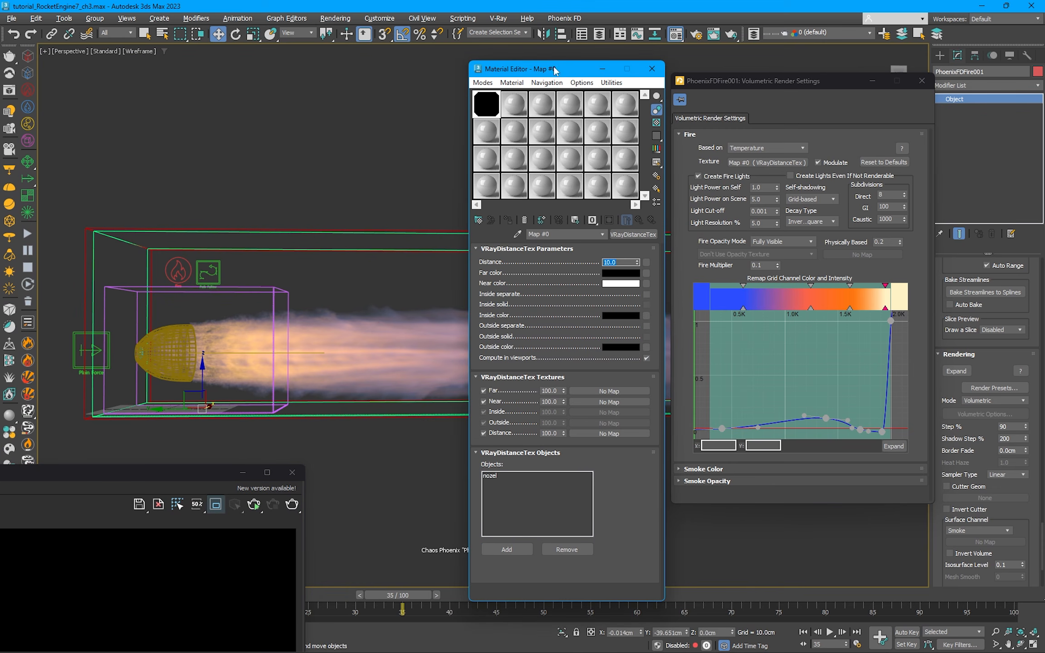
left_click_drag(554, 67, 423, 385)
left_click_drag(747, 84, 716, 422)
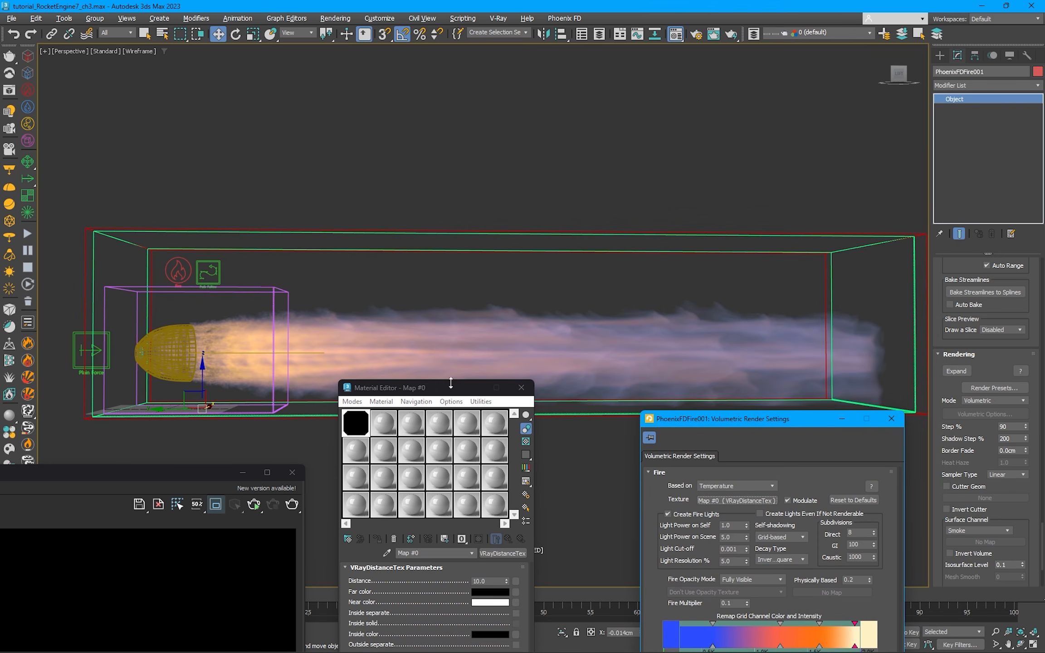
left_click_drag(448, 388, 533, 106)
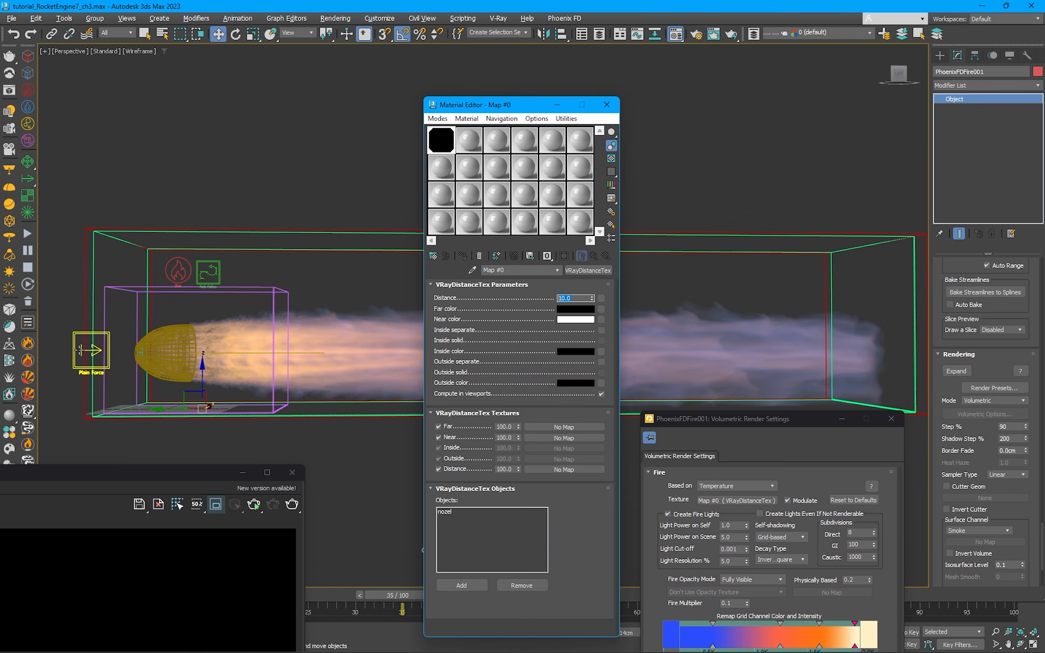
left_click(82, 352)
left_click_drag(1013, 301, 995, 302)
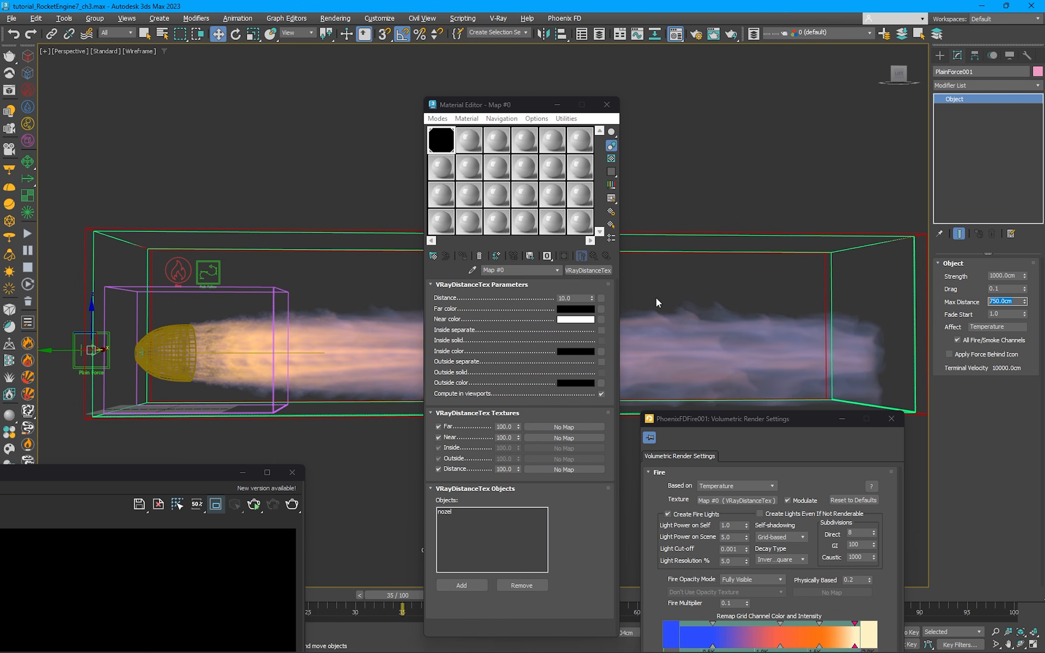
double_click(573, 298)
type("950")
key("Return")
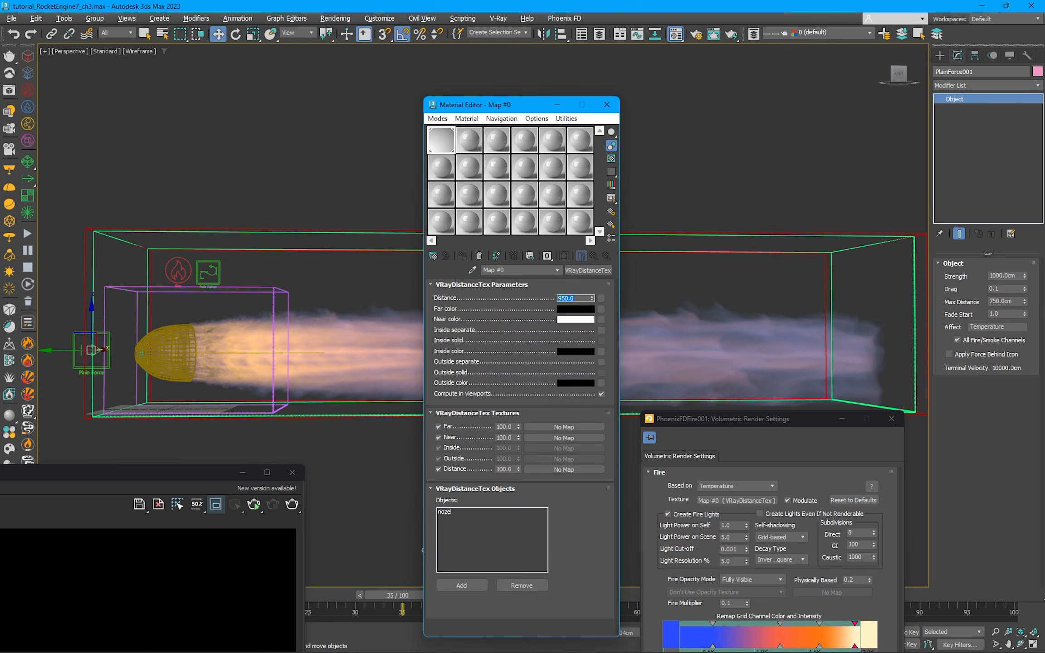
Step: Reapply the edited distance map to the fire's texture slot and toggle Modulate off and back on
left_click_drag(732, 420, 737, 400)
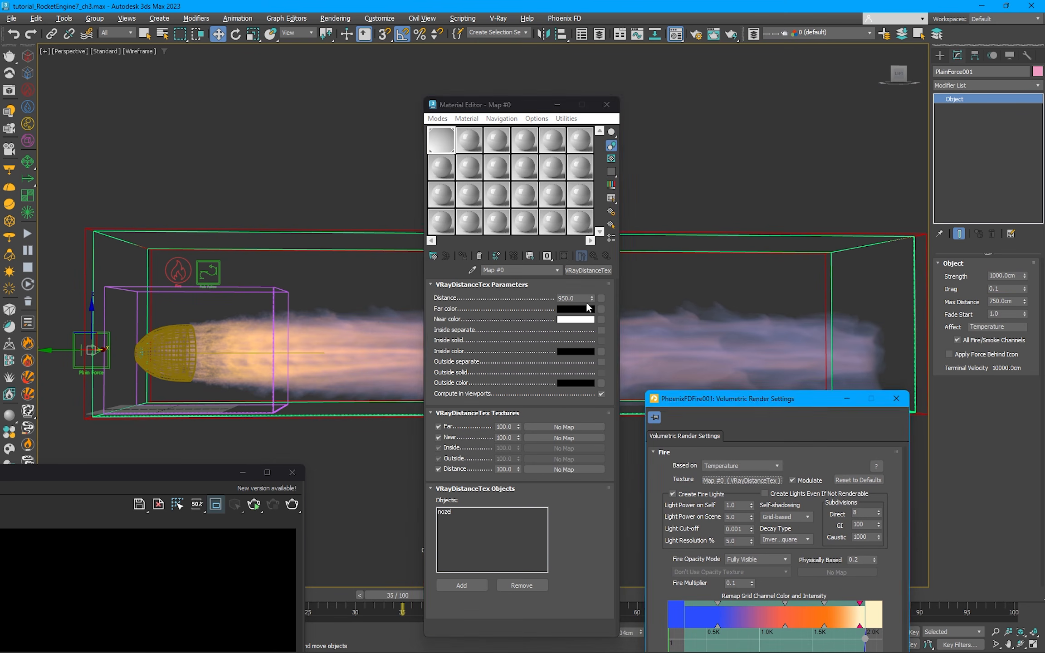
left_click_drag(588, 271, 757, 480)
left_click(754, 643)
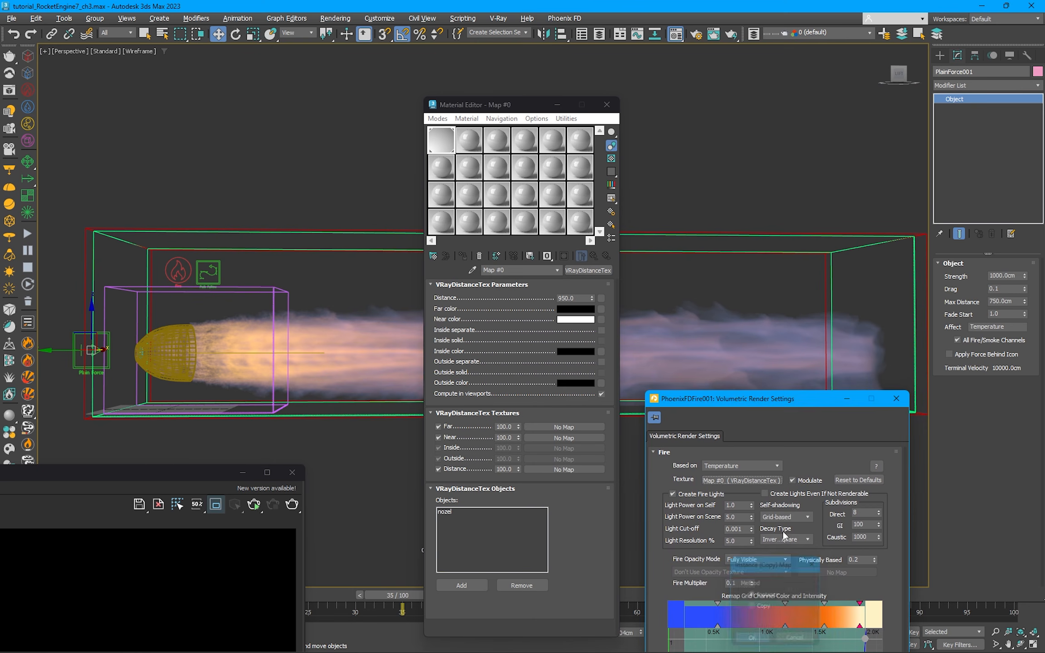
left_click(794, 471)
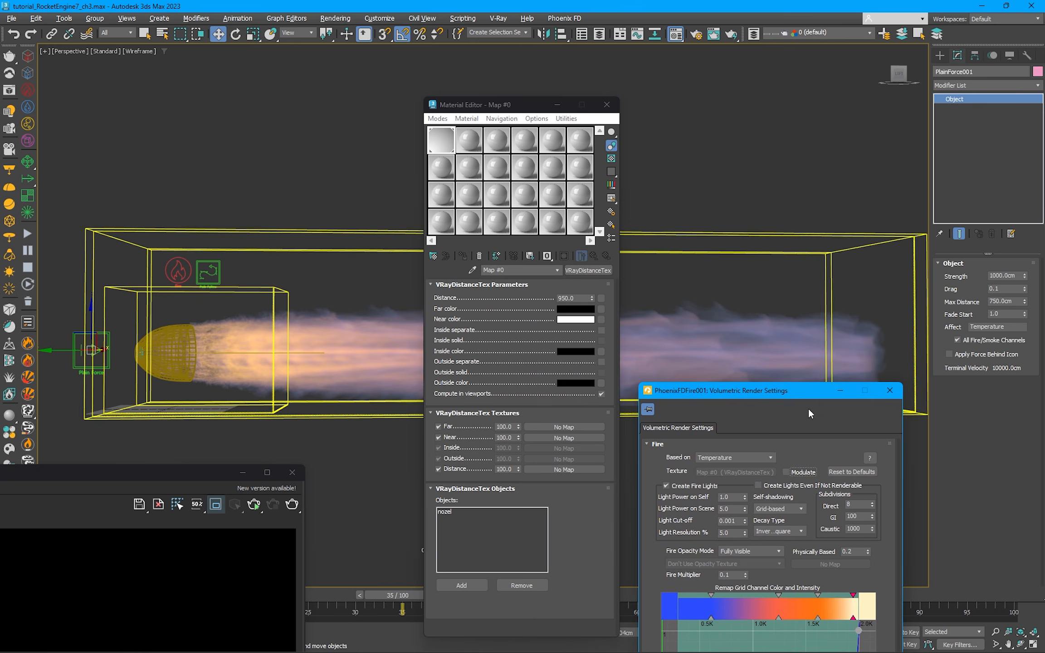
left_click(798, 474)
left_click_drag(778, 391, 795, 386)
Step: Restart interactive rendering in the frame buffer and extend the render region's lower edge further over the jet
left_click_drag(65, 476, 160, 458)
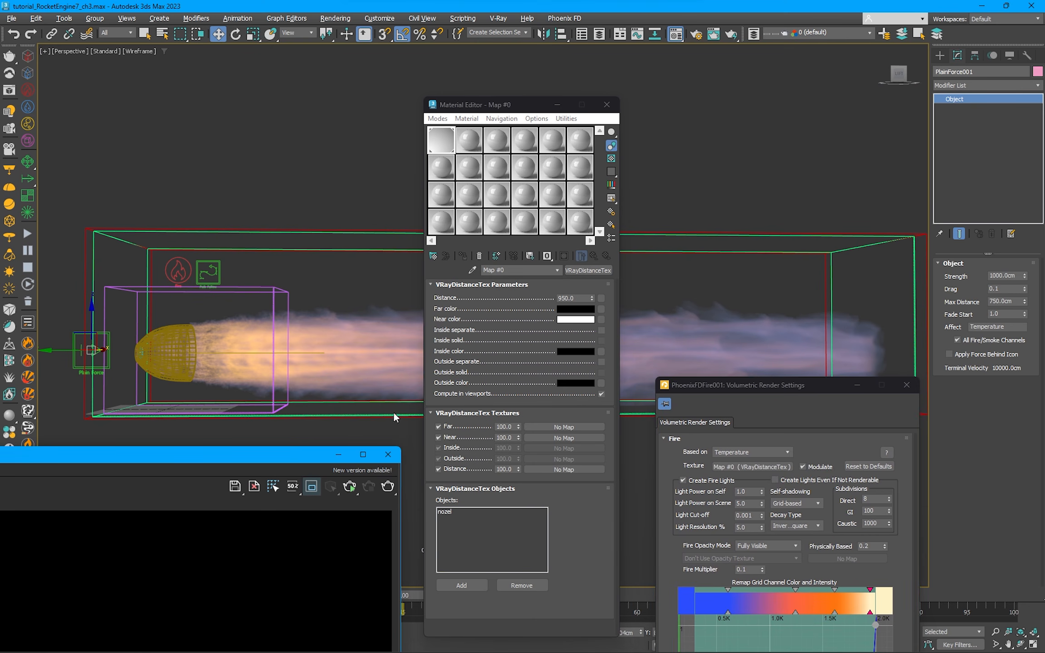
left_click_drag(579, 325, 576, 326)
left_click_drag(410, 323, 364, 135)
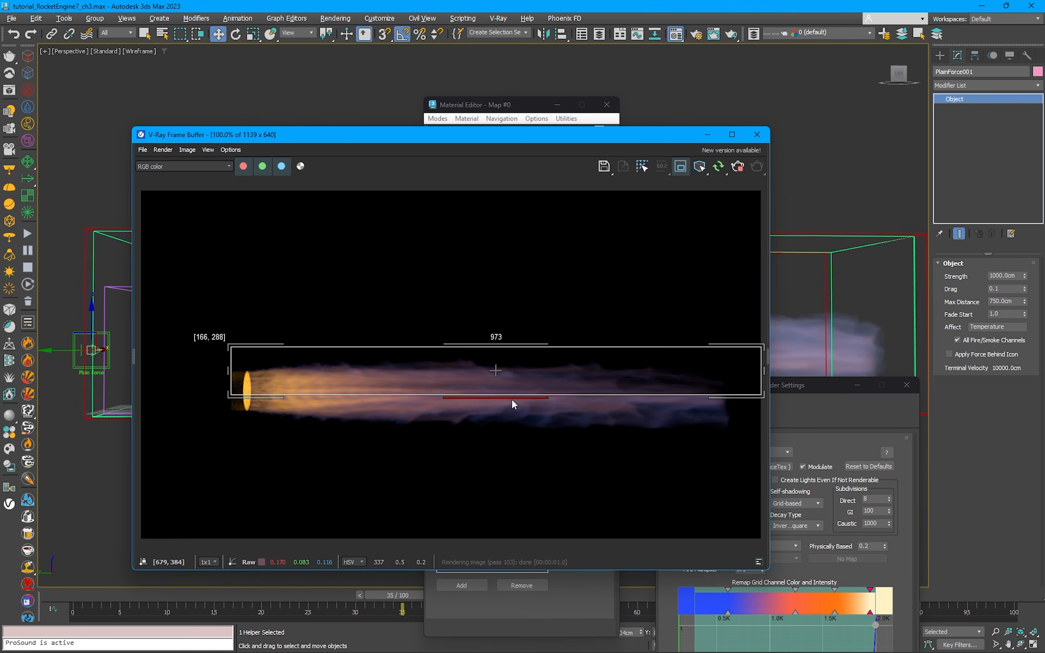
left_click_drag(512, 400, 512, 405)
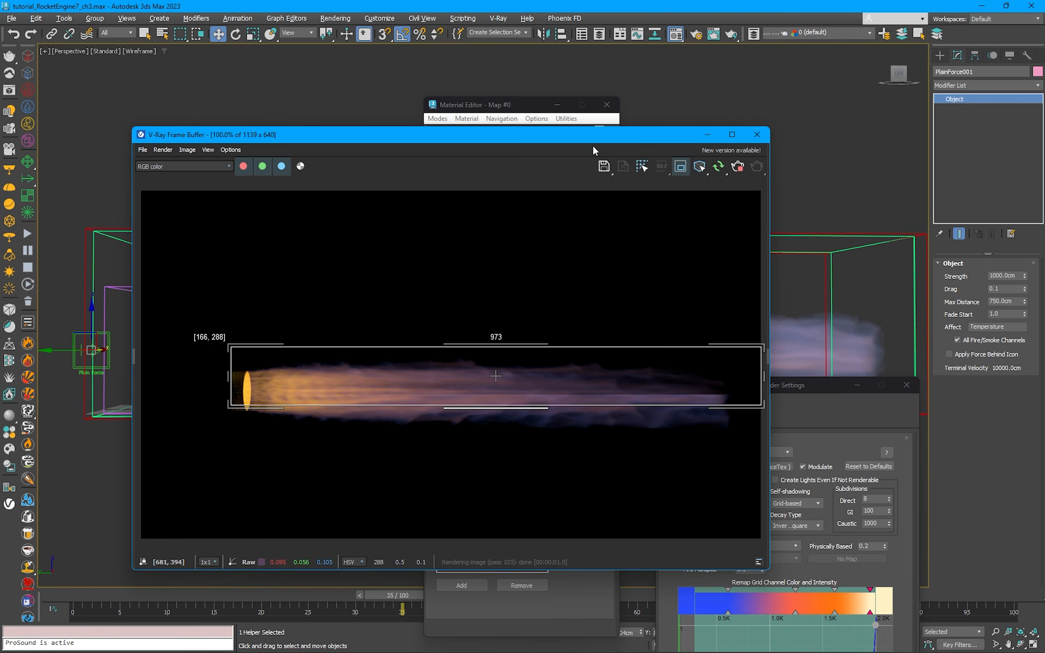
Step: Shrink the frame buffer window around the jet and turn off region rendering to render the whole frame
left_click_drag(609, 135, 592, 118)
left_click_drag(479, 118, 408, 160)
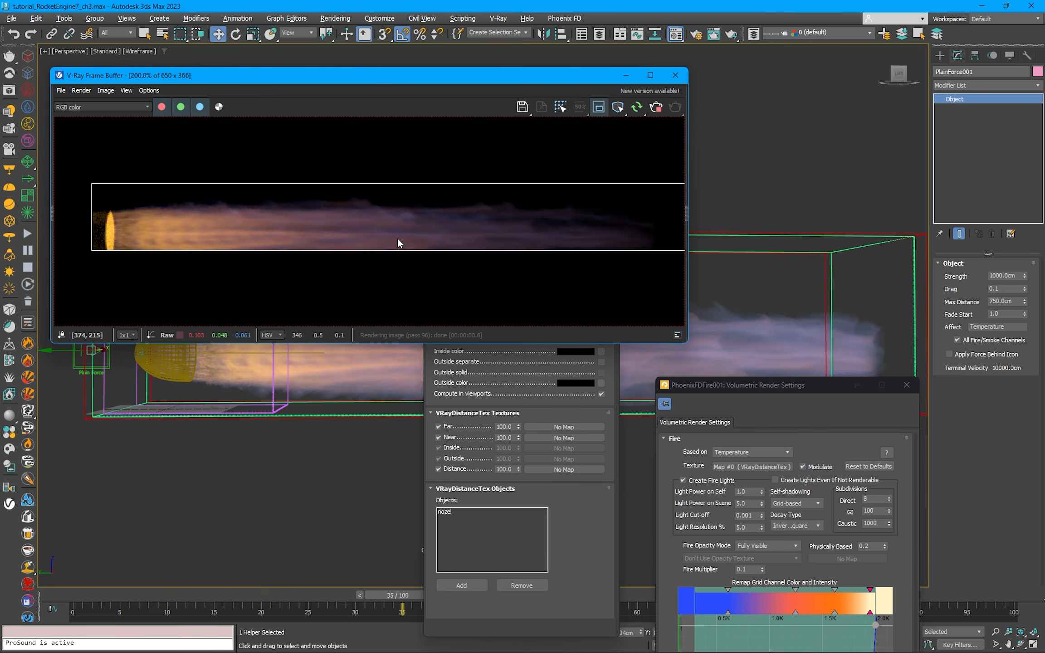
left_click(600, 109)
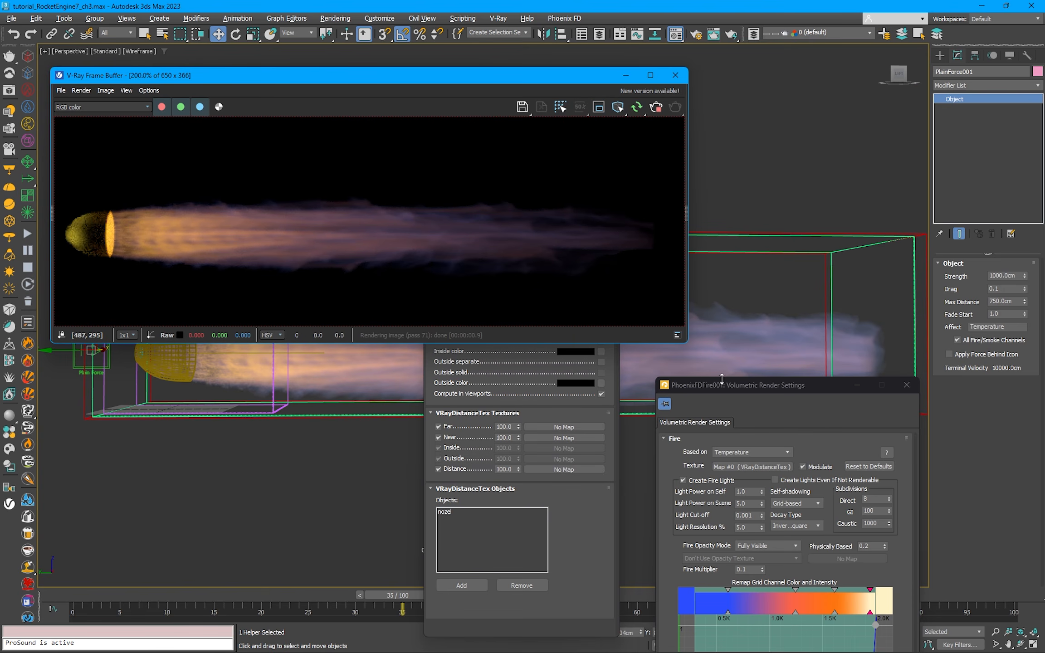
Step: Try a Physically Based value of 0.5 for the fire and return it to 0.2
left_click_drag(722, 380, 745, 122)
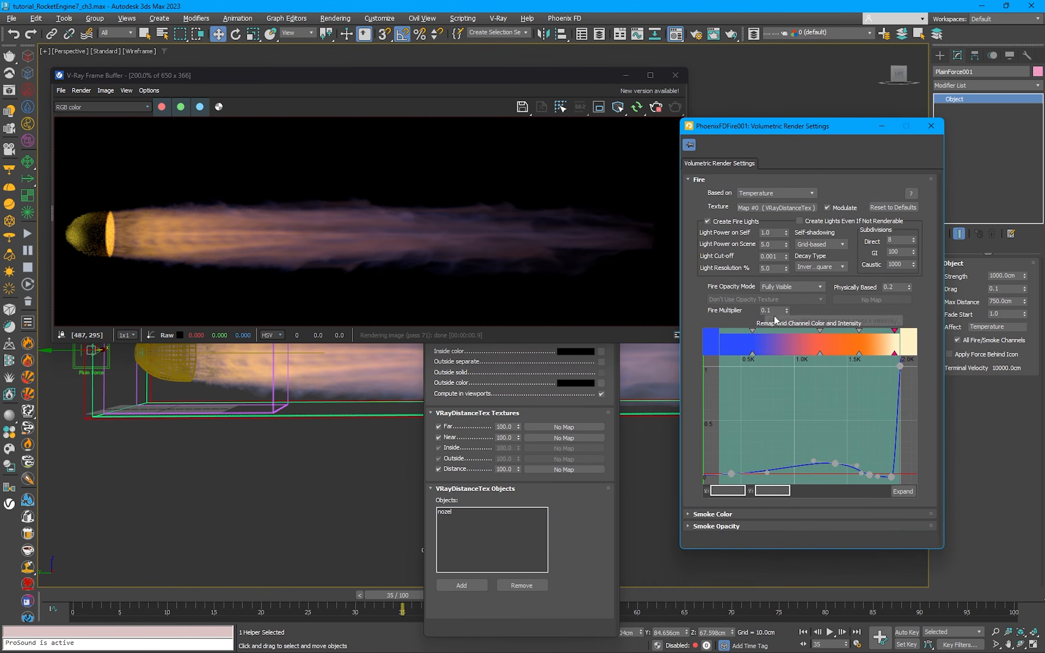
double_click(902, 286)
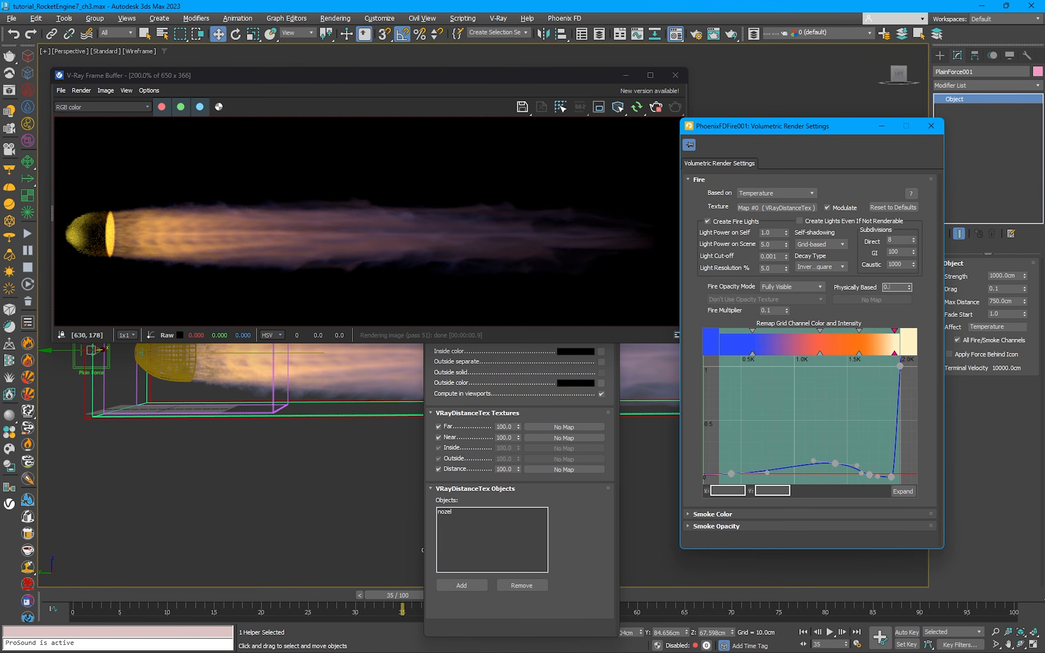
type("5")
key("Return")
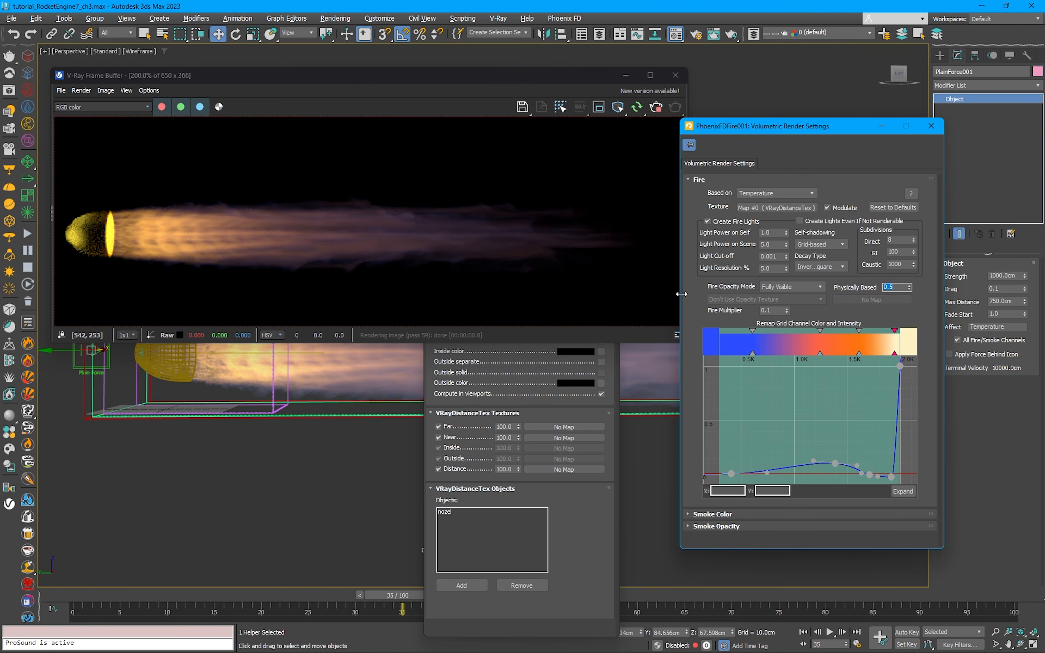
type("0.1")
key("Return")
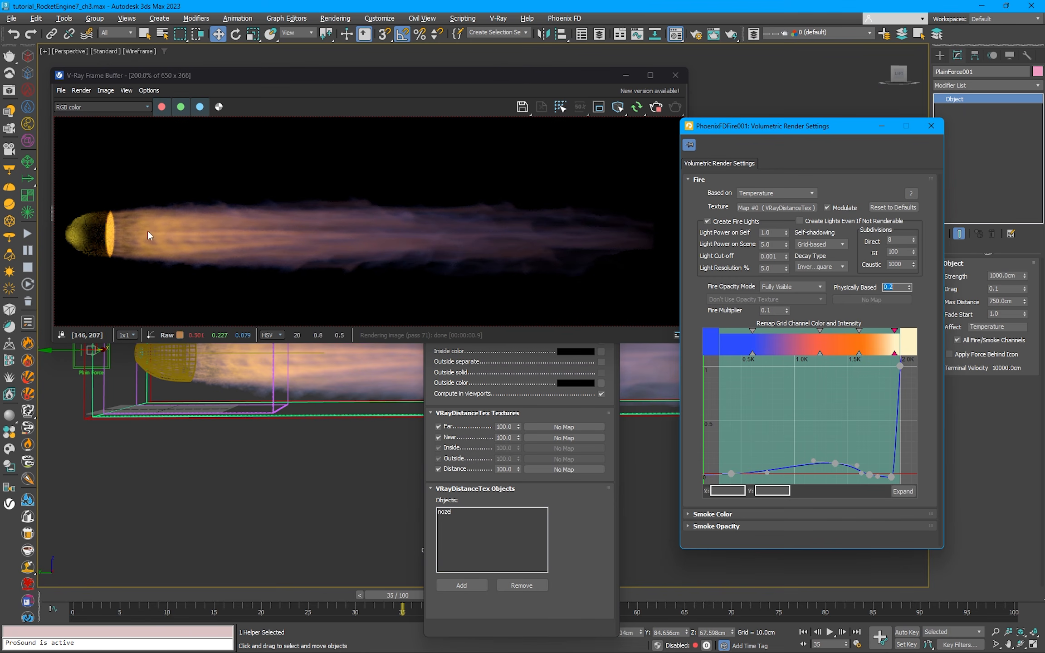
Step: Raise the fire intensity curve's middle point to about X 1424, Y 0.153 and extend the low-temperature point's handle to about X 1040, Y 0.017
left_click(815, 428)
left_click_drag(834, 463, 838, 457)
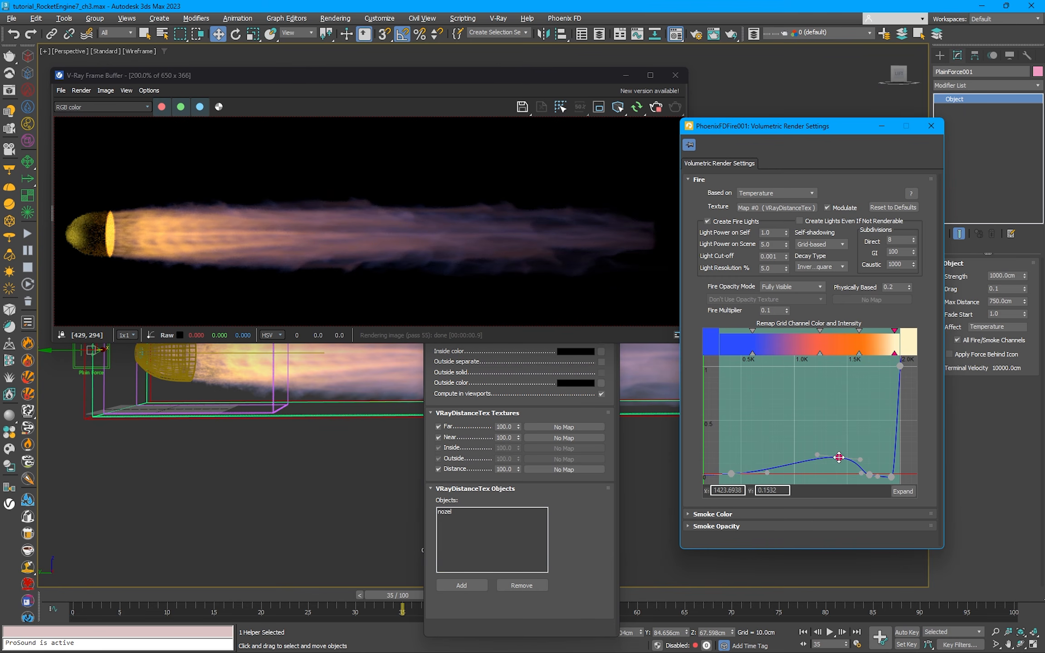
left_click_drag(770, 474, 797, 471)
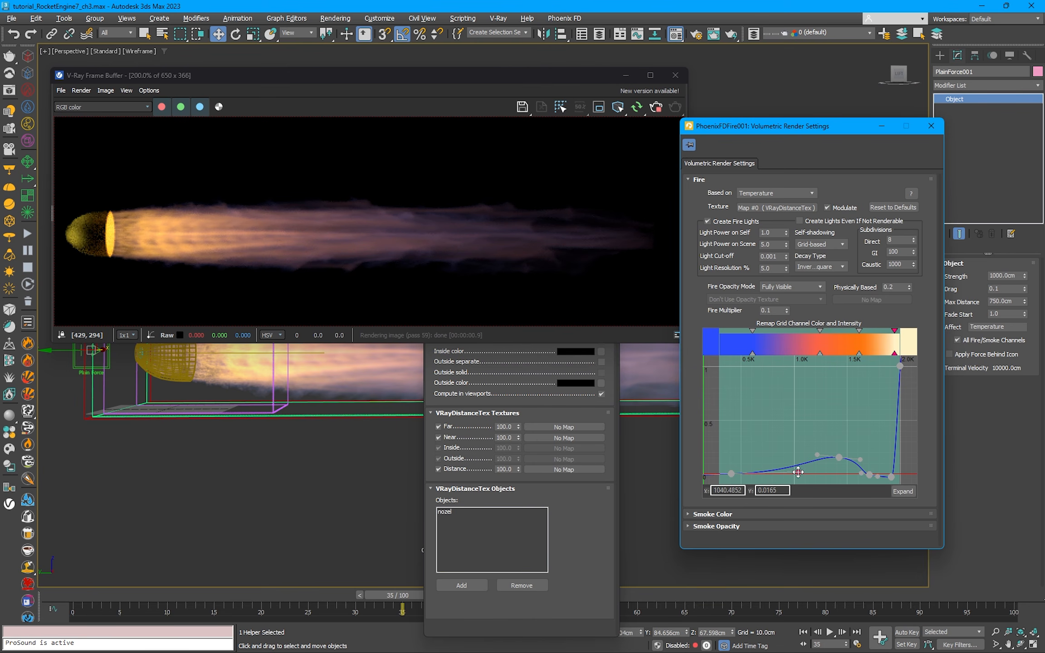
Step: Stop interactive rendering, render the full 1280 x 720 frame in a maximized frame buffer, view it whole, and restore the window size
left_click(658, 109)
left_click_drag(446, 77, 550, 119)
left_click_drag(742, 127, 759, 135)
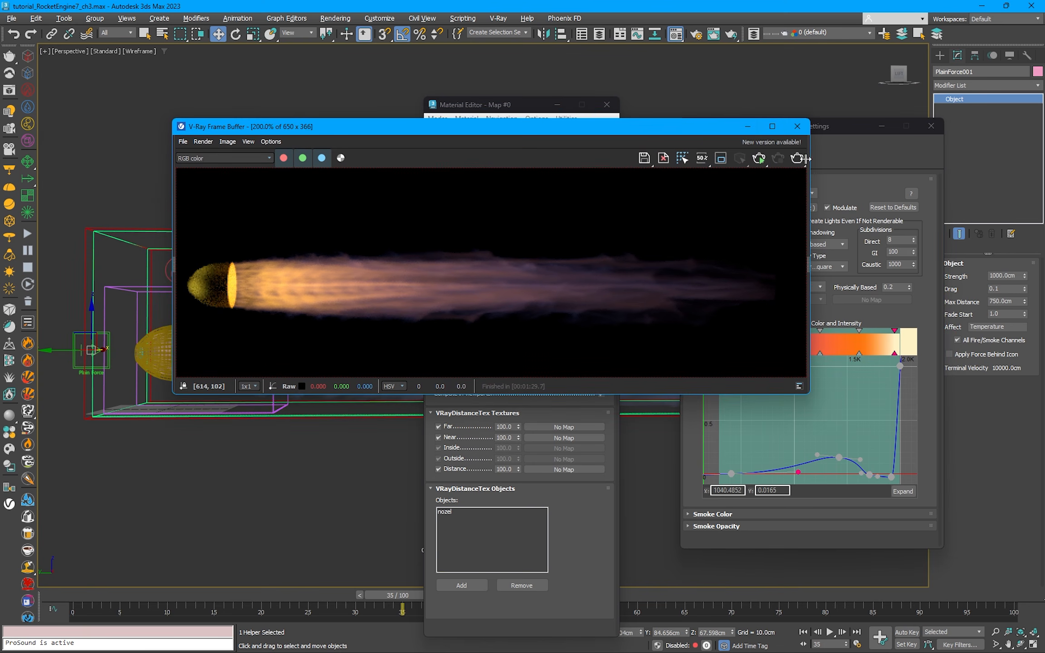
left_click(773, 130)
left_click(1031, 36)
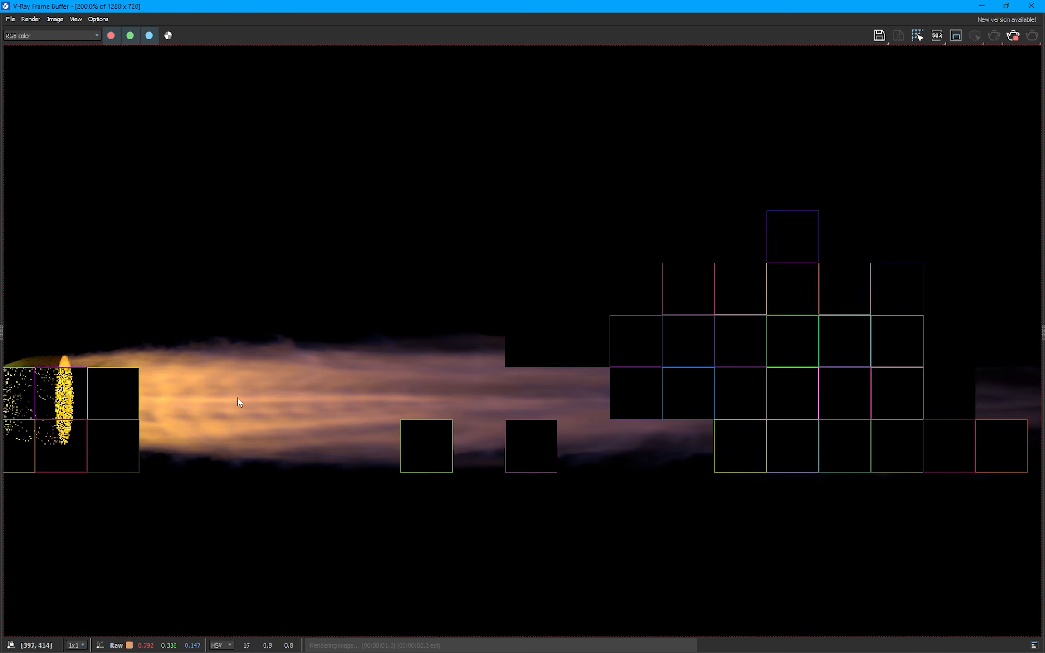
double_click(422, 330)
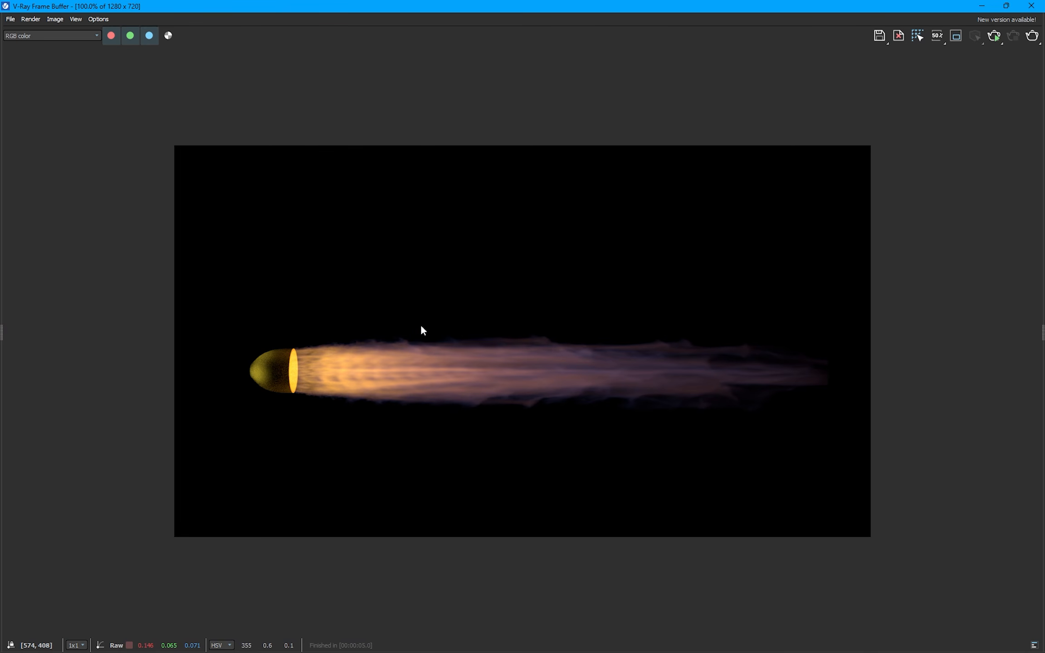
left_click_drag(950, 6, 580, 31)
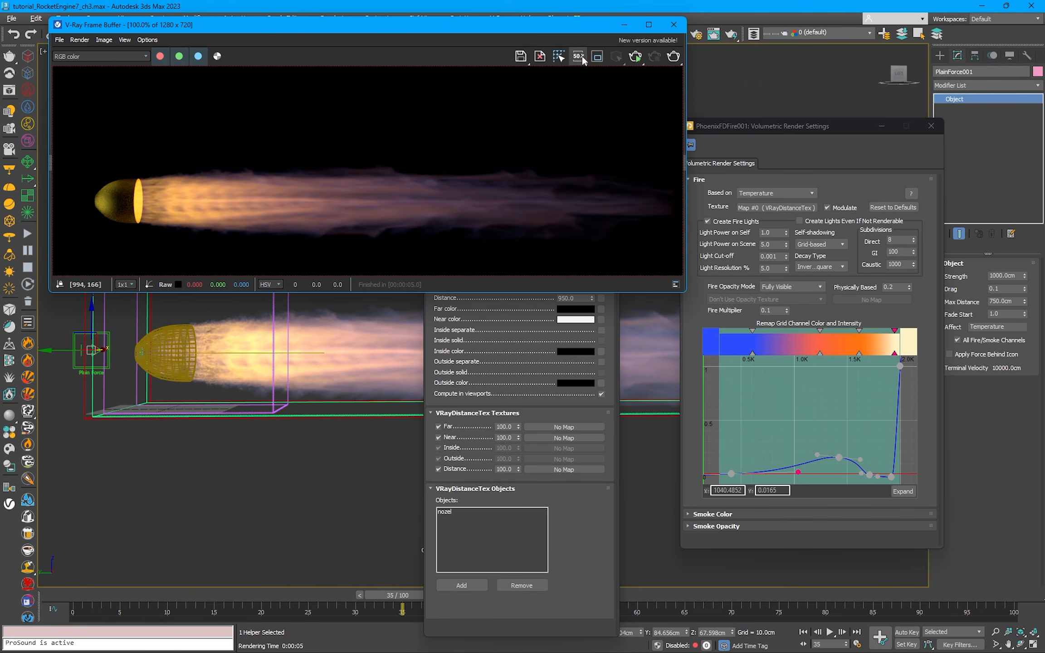
Step: Restart interactive rendering without a region and shorten the intensity curve's low-temperature handle to about X 795, Y 0.057
left_click(597, 56)
left_click(598, 59)
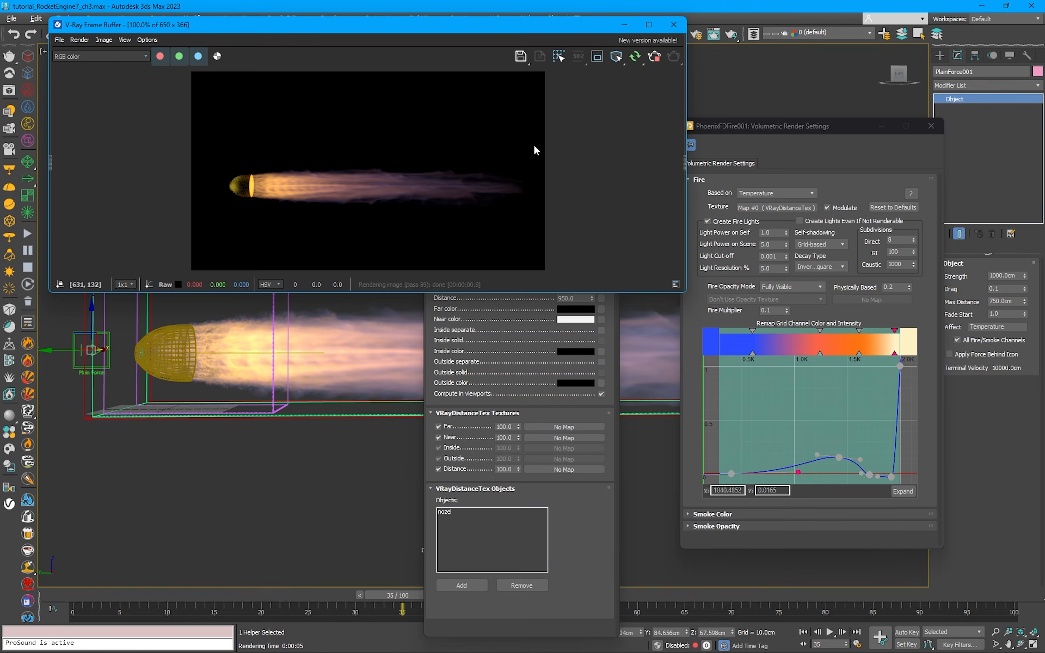
scroll(407, 202, "up", 1)
left_click_drag(798, 473, 783, 469)
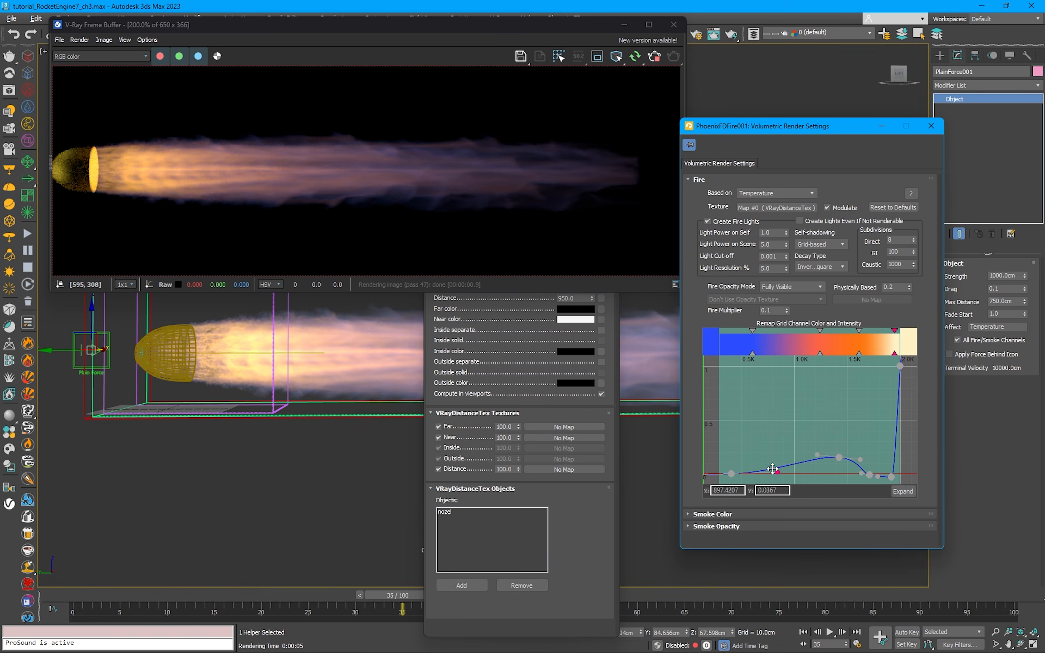
left_click_drag(771, 467, 767, 462)
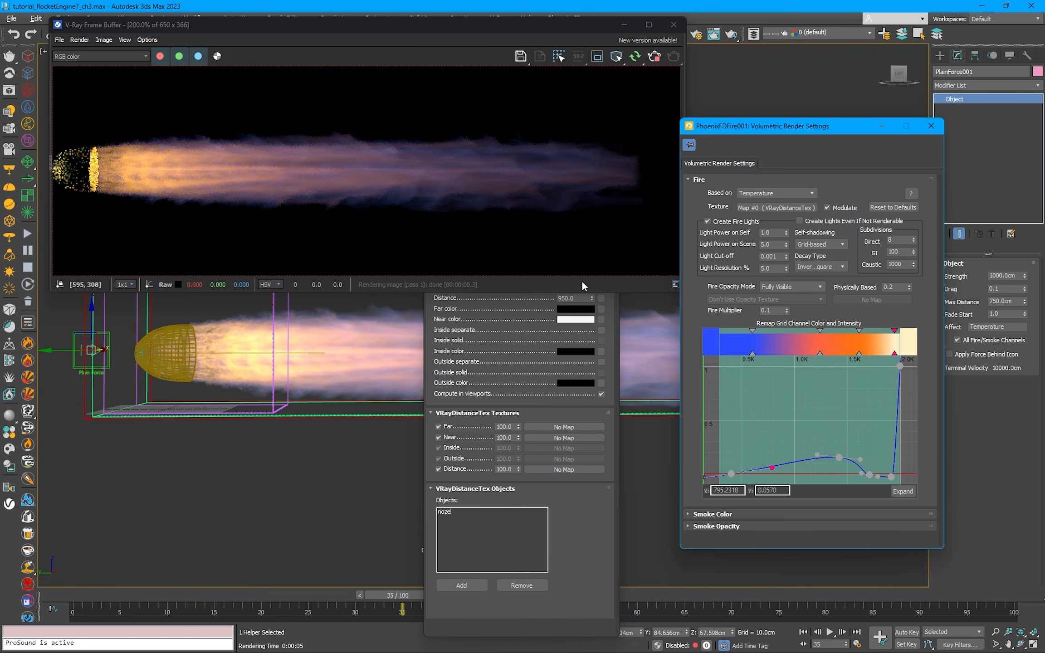
Step: Set the VRayDistanceTex distance to 900 and wrap the texture in an Output map, keeping the old map as a sub-map
left_click(495, 413)
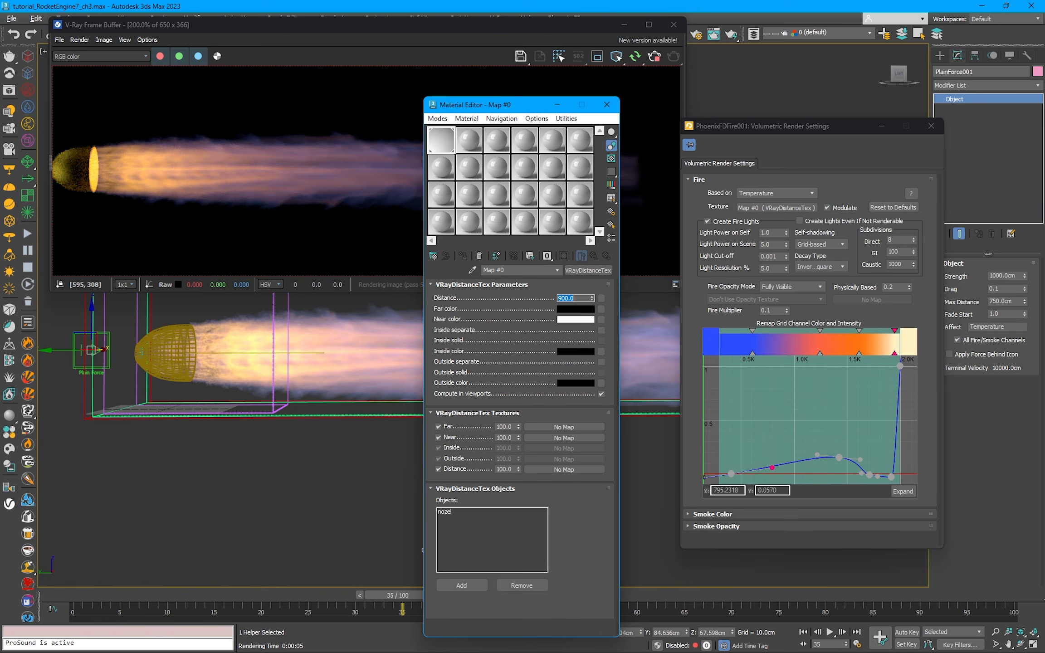
left_click_drag(507, 105, 547, 85)
left_click(640, 297)
left_click(316, 322)
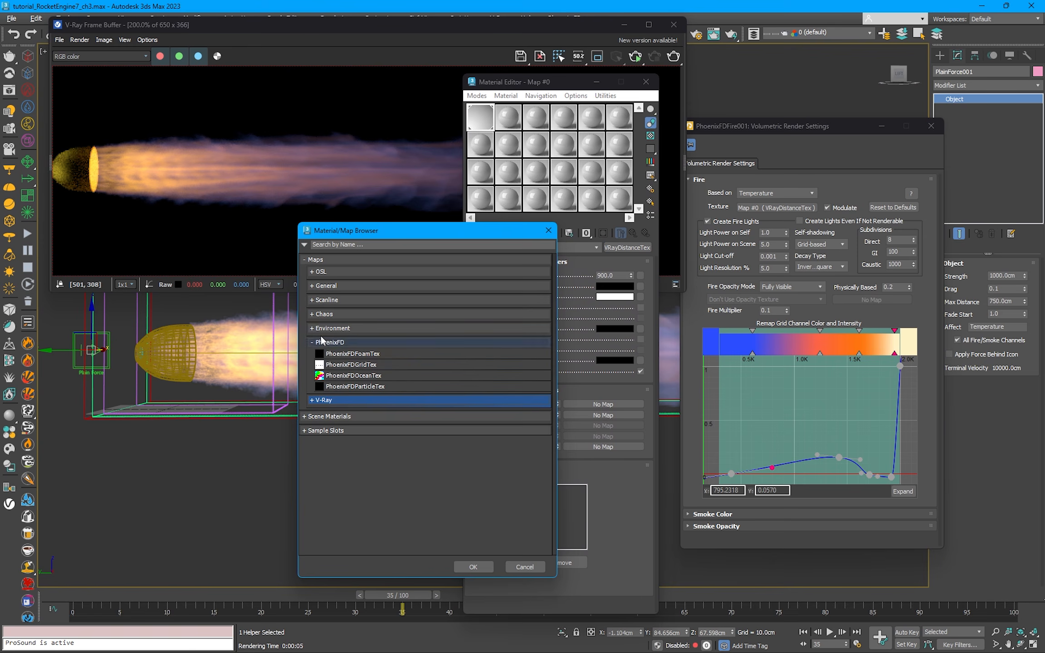
left_click(313, 285)
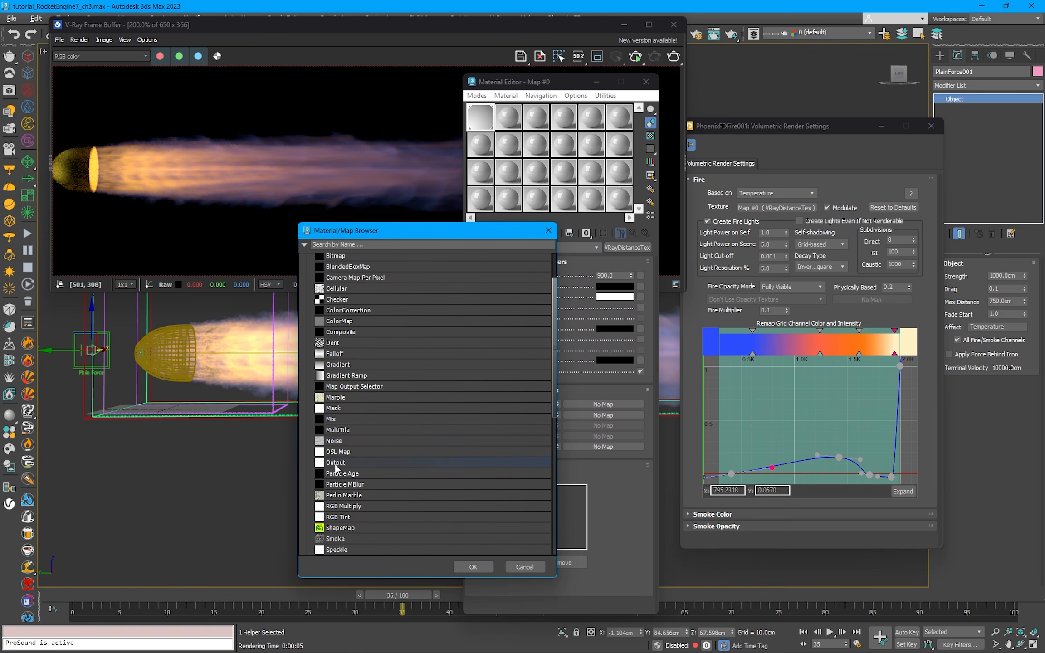
left_click(335, 461)
left_click(473, 566)
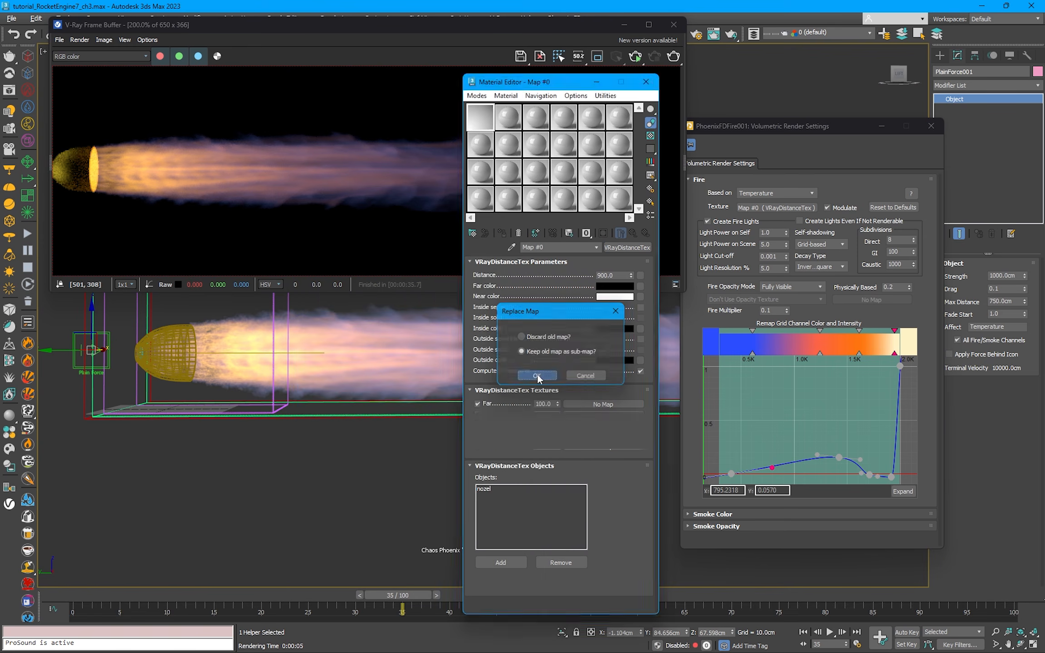
left_click(537, 375)
Step: Return from the nested distance map to the Output map and apply it as an instance to the fire's texture slot
left_click(558, 284)
left_click(633, 233)
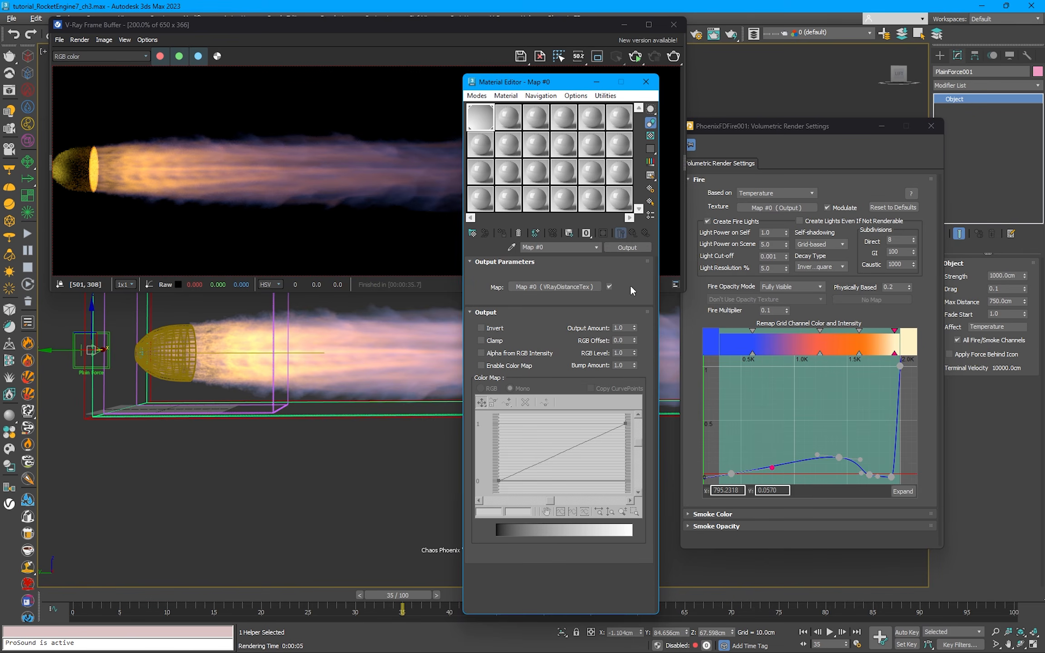
left_click_drag(630, 249, 782, 206)
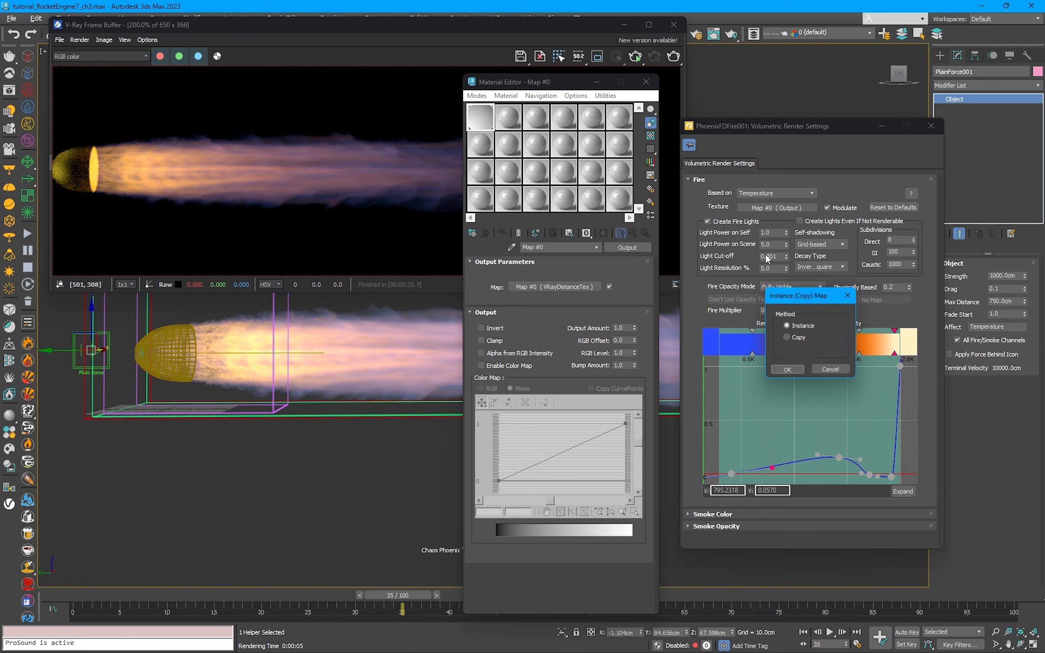
left_click(788, 372)
Step: Enable the Output map's Color Map, convert its two end points to Bezier-Corner, and shape the curve into a smooth S
left_click(511, 366)
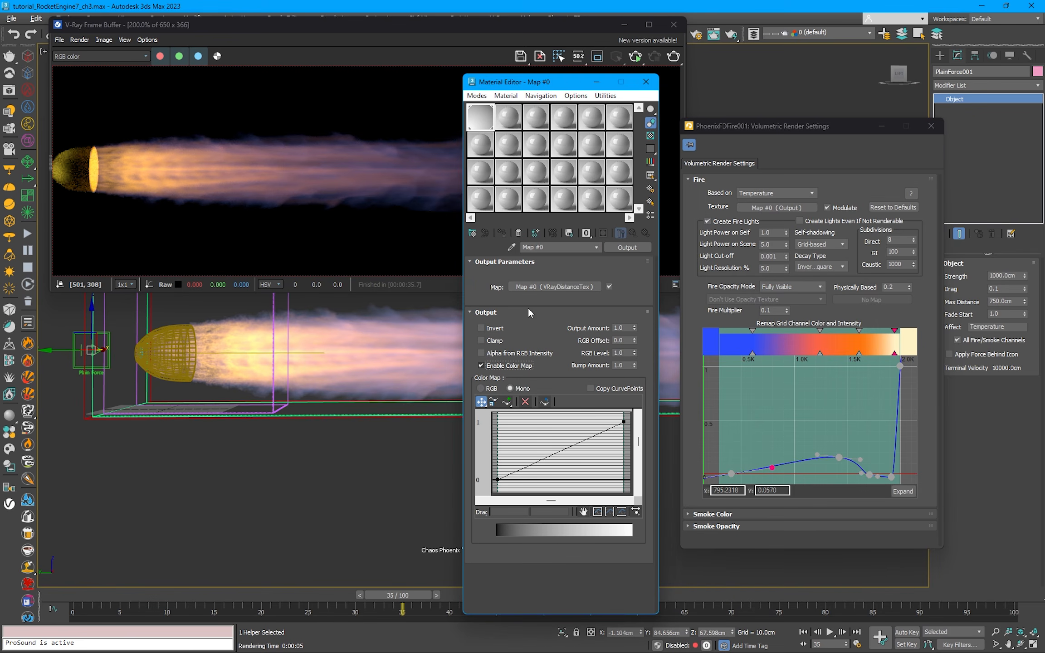
left_click_drag(513, 449, 528, 479)
right_click(497, 479)
left_click(537, 509)
right_click(623, 421)
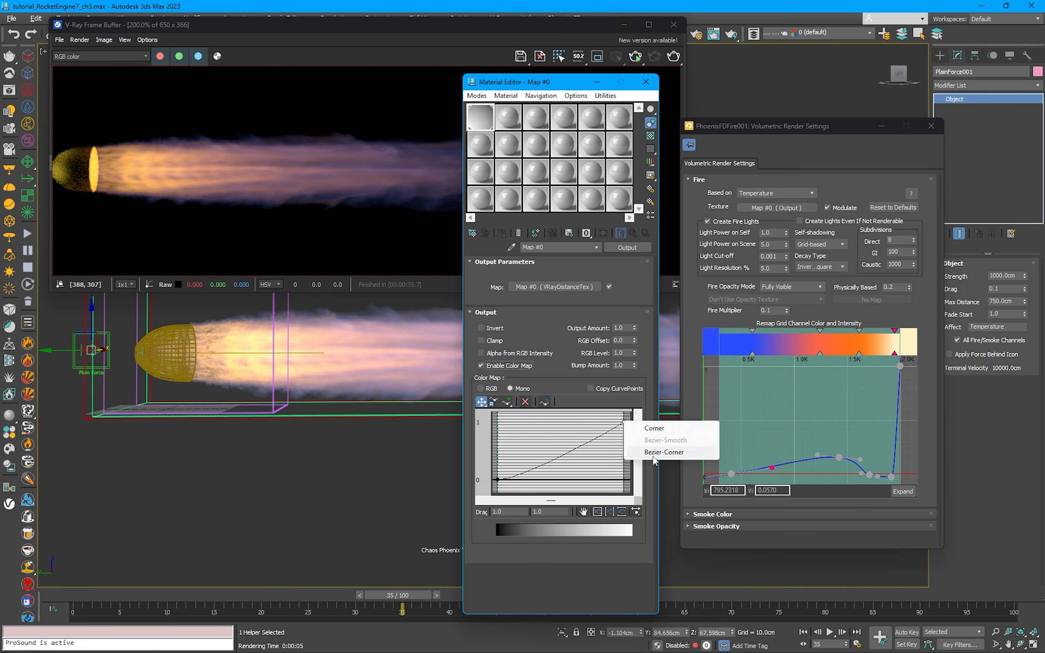
left_click(663, 452)
left_click_drag(592, 436, 552, 424)
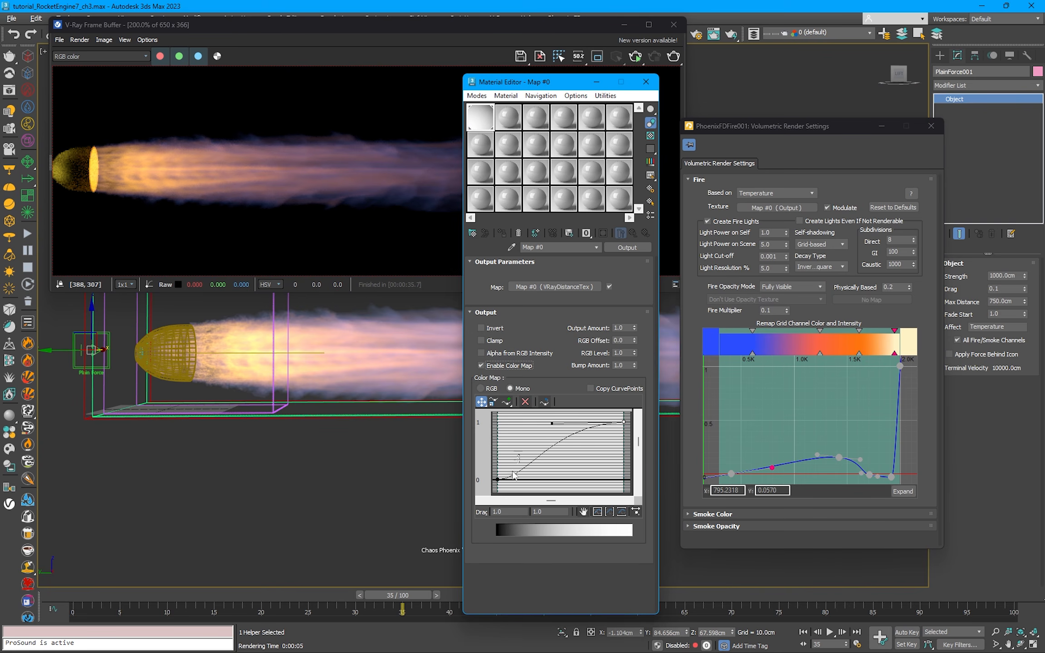
left_click_drag(530, 480, 539, 480)
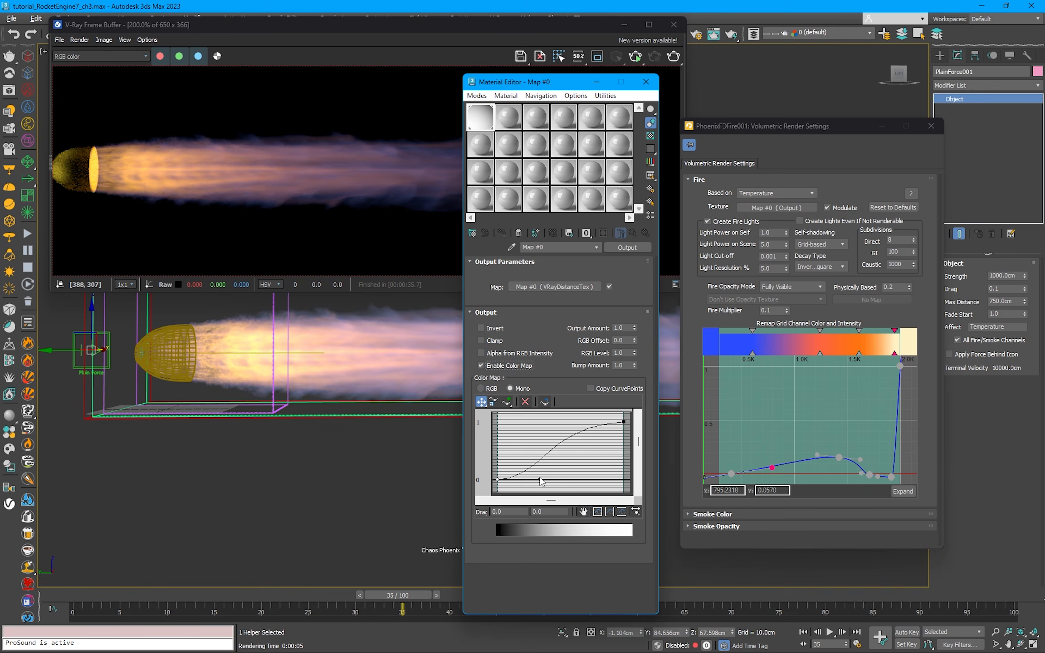
Step: Move the Material Editor clear of the frame buffer and interactively render a region covering only the jet's upper half
left_click_drag(495, 84, 515, 187)
left_click(597, 56)
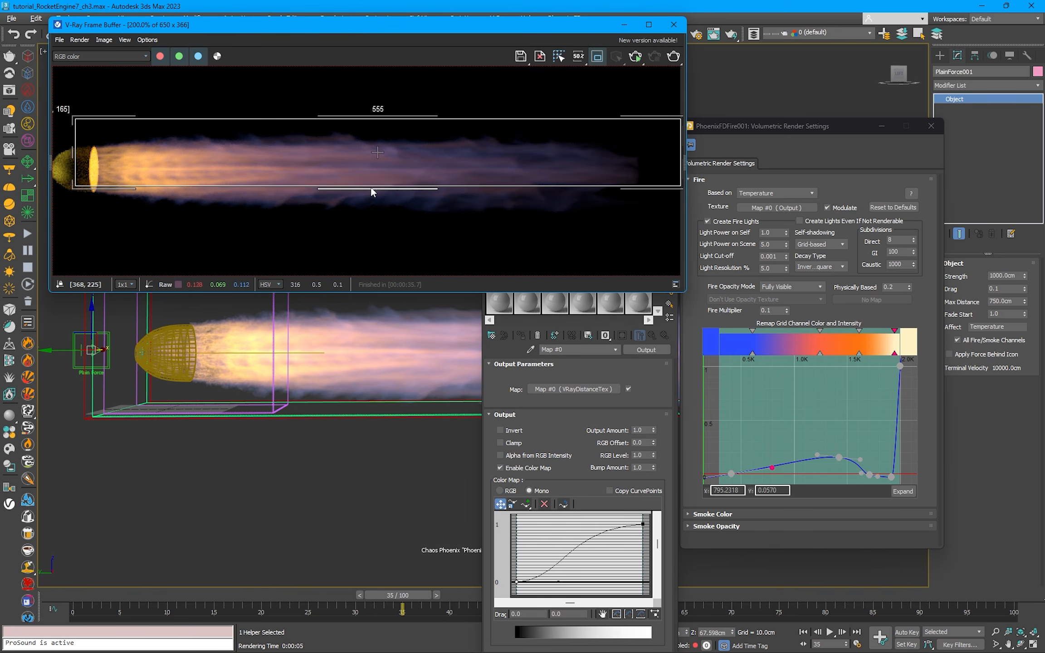
left_click_drag(371, 191, 383, 177)
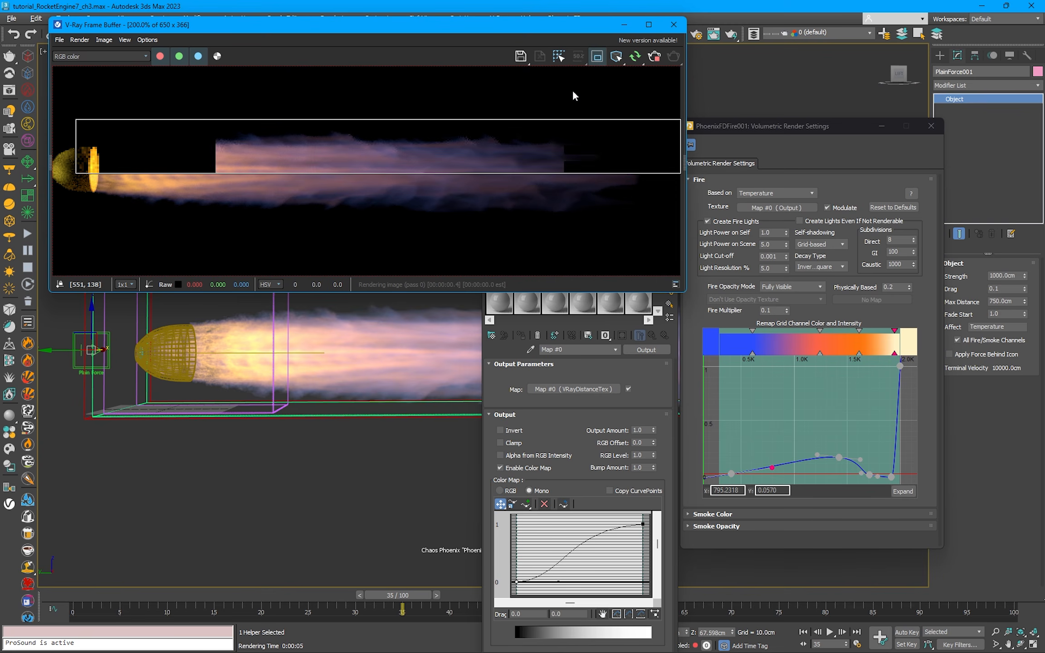
Step: Stretch the Color Map start point's handle further along and slightly upward, and turn off region rendering to render the whole jet
left_click(560, 583)
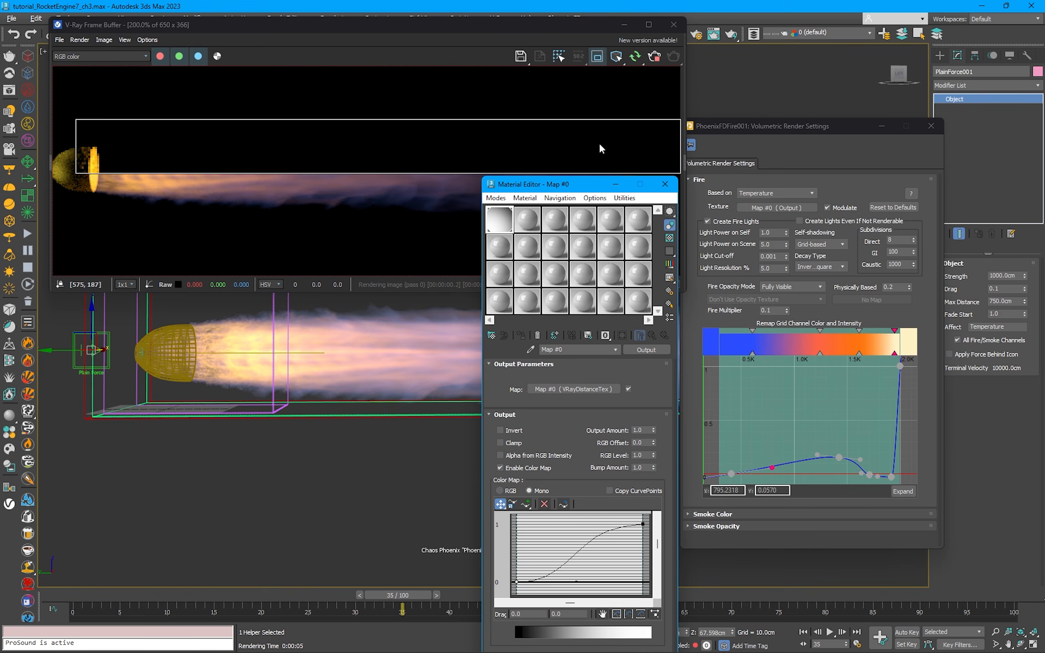
left_click_drag(564, 185, 637, 214)
left_click_drag(649, 609, 644, 606)
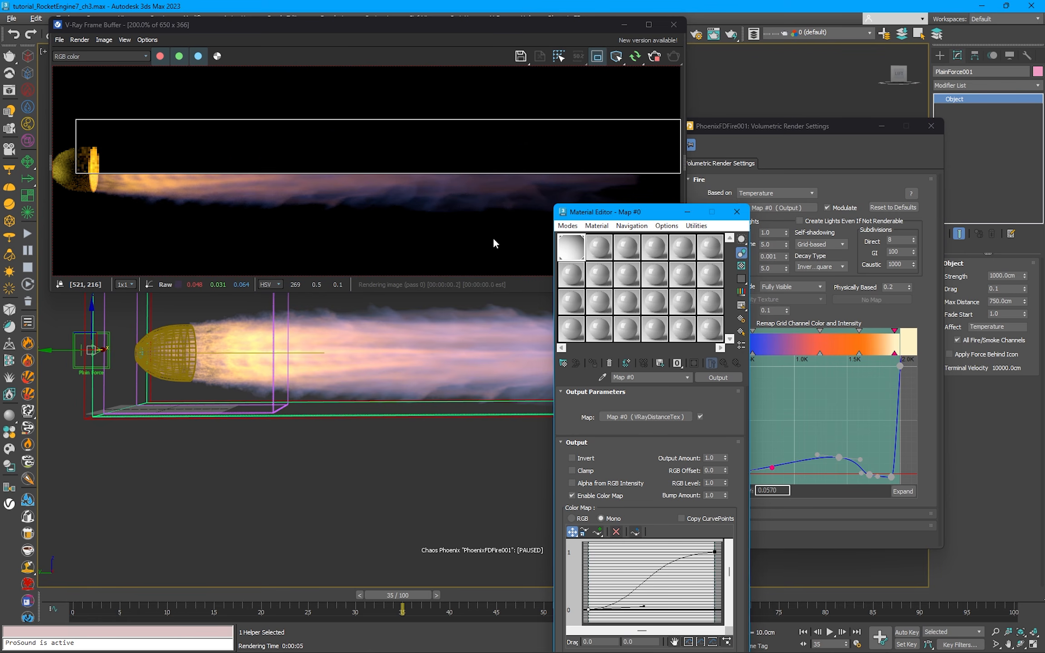
left_click(588, 97)
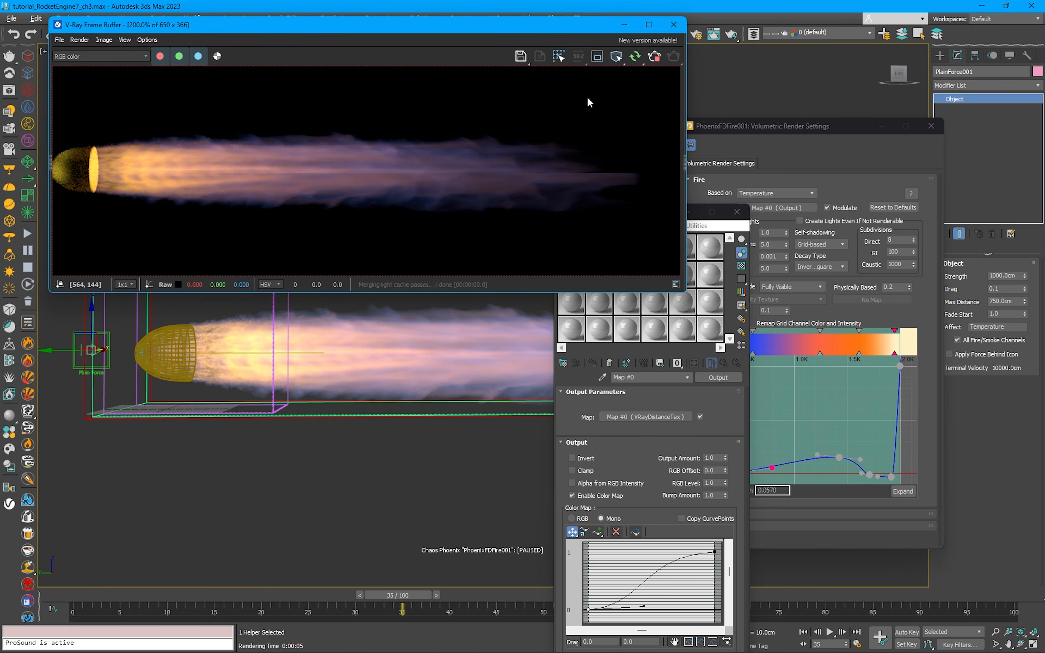
middle_click_drag(534, 136, 566, 145)
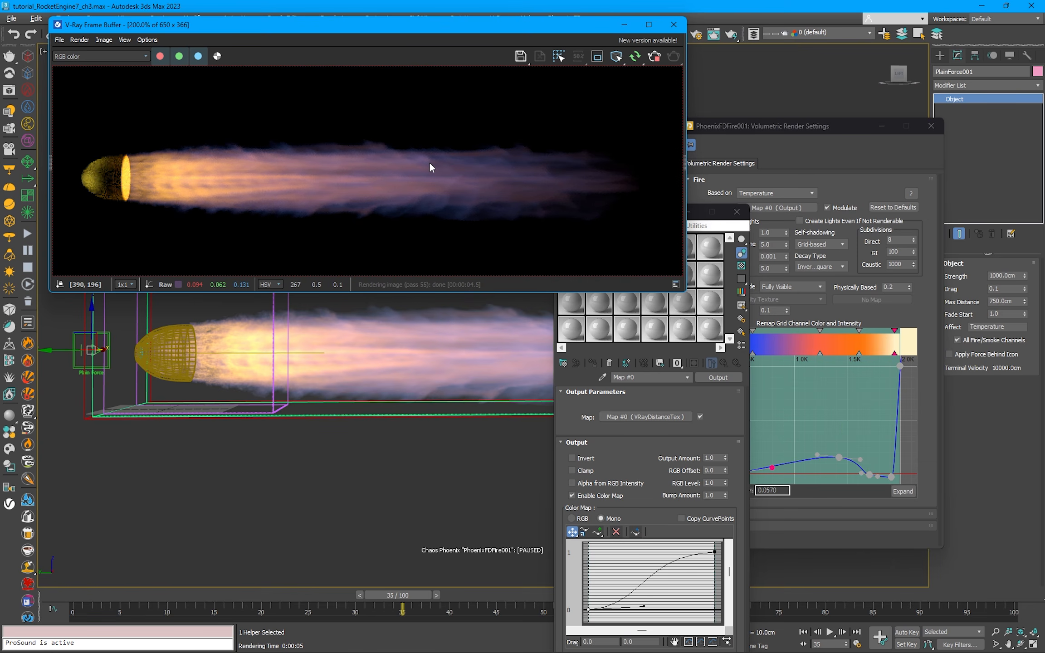
Step: Stop interactive rendering, enlarge the frame buffer window, and render frame 35 at the full 1280 x 720 size
left_click(660, 55)
scroll(566, 146, "down", 1)
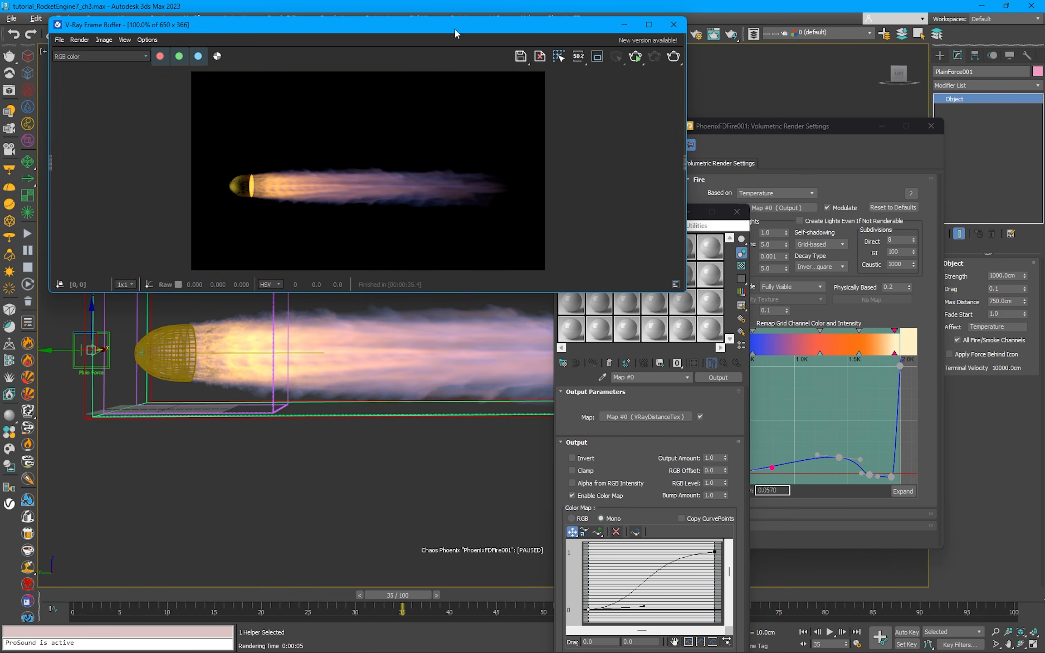
left_click_drag(455, 28, 635, 97)
left_click_drag(863, 363, 832, 477)
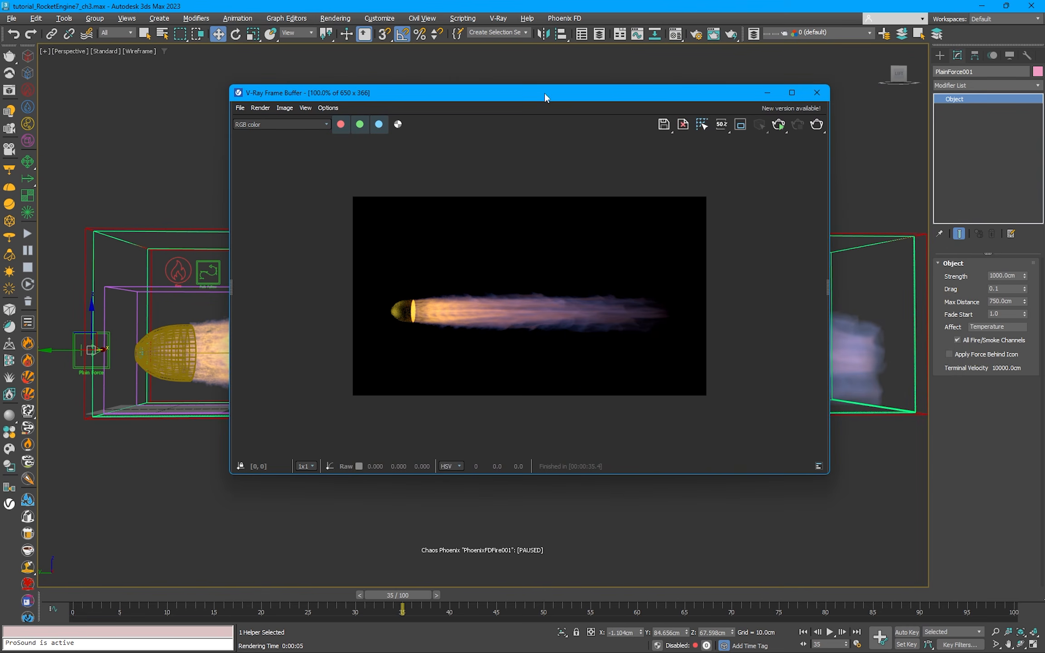
left_click(825, 134)
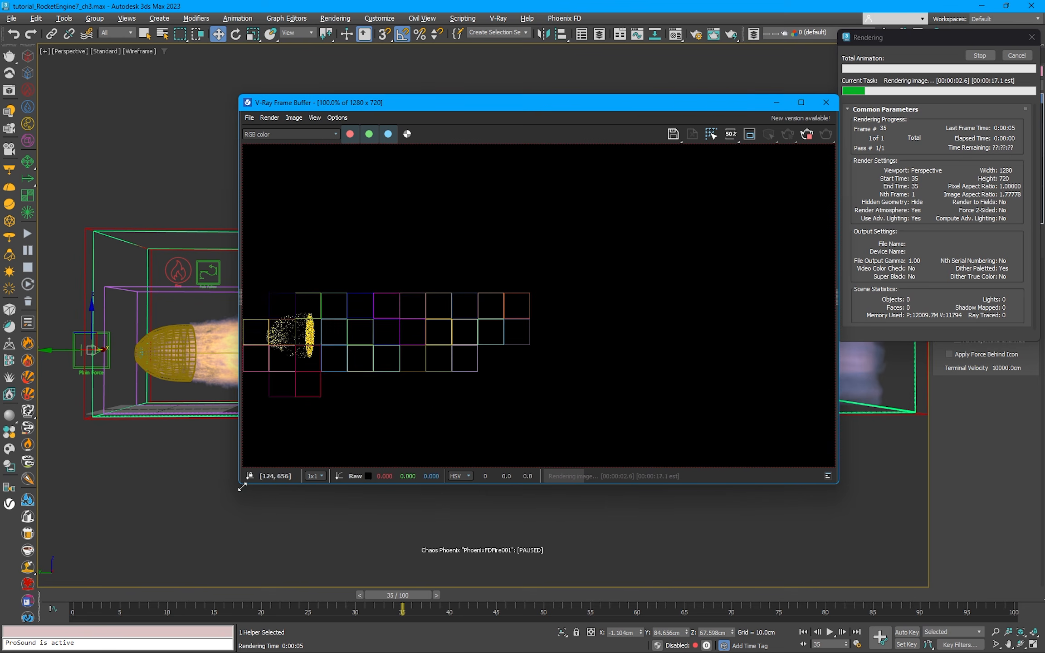
left_click_drag(239, 483, 124, 526)
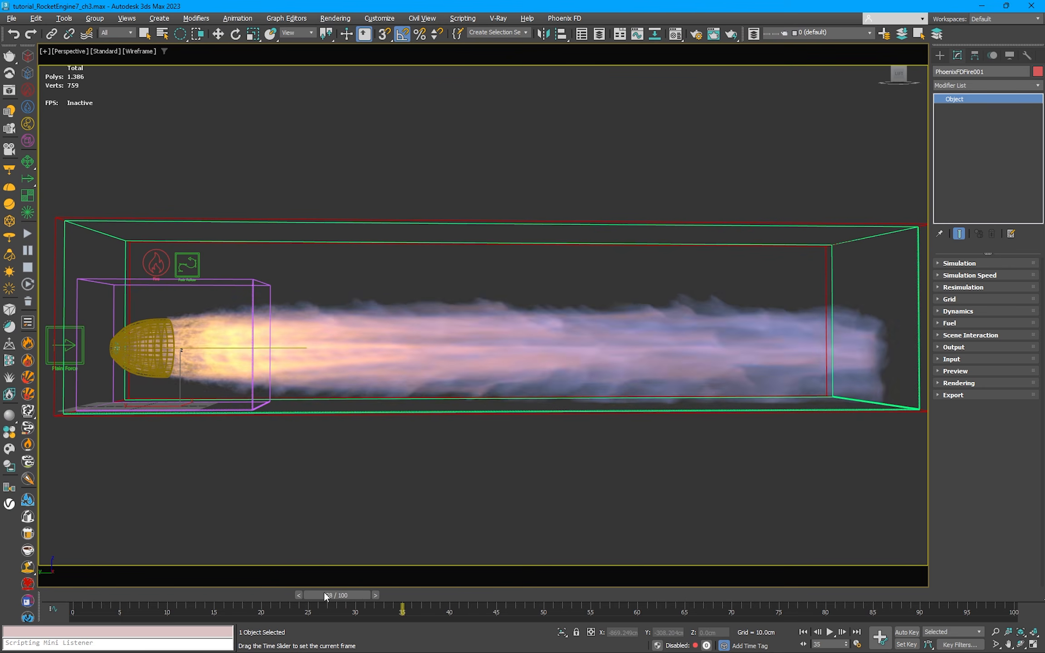
Step: Go to frame 40 and review the fire simulator's Simulation and Simulation Speed settings, collapsing each section after viewing
left_click_drag(325, 591, 467, 601)
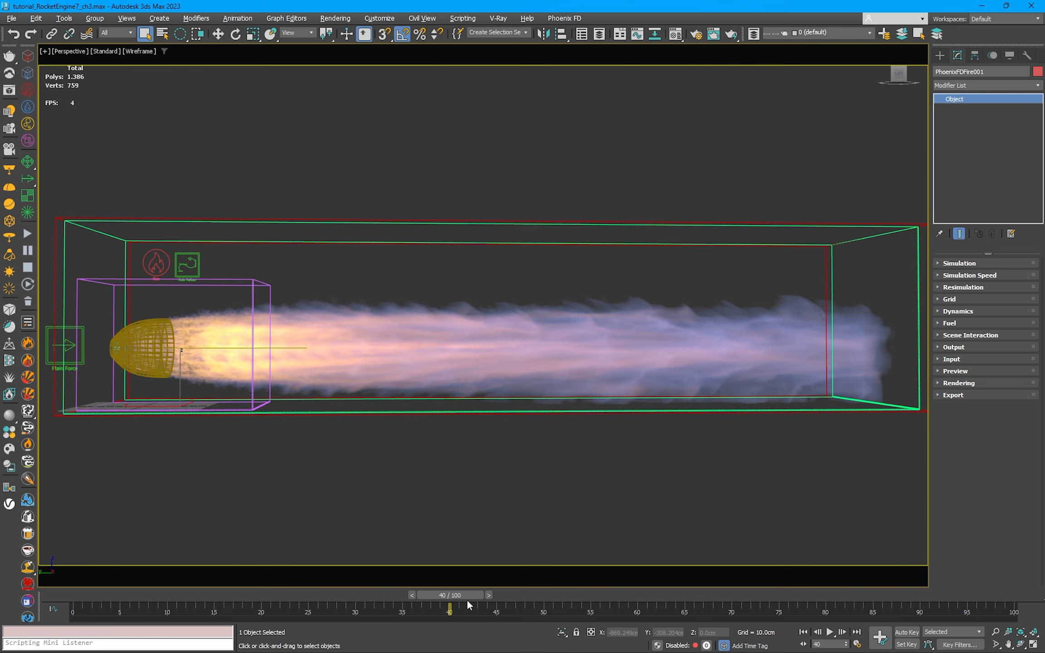
left_click(952, 261)
left_click_drag(959, 325, 956, 214)
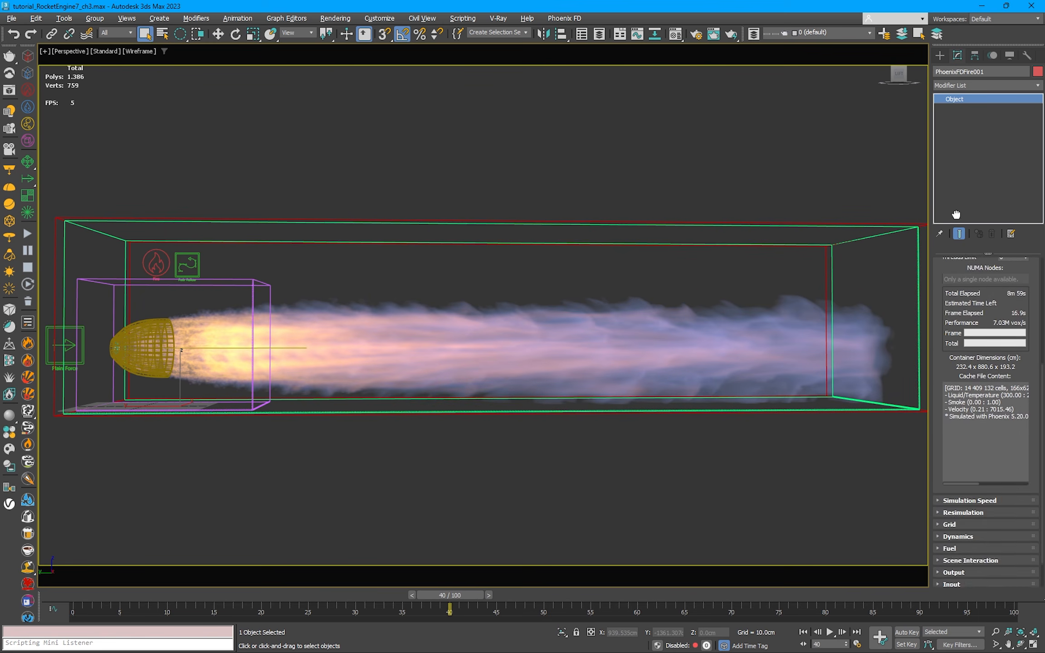
scroll(947, 272, "up", 5)
left_click(941, 263)
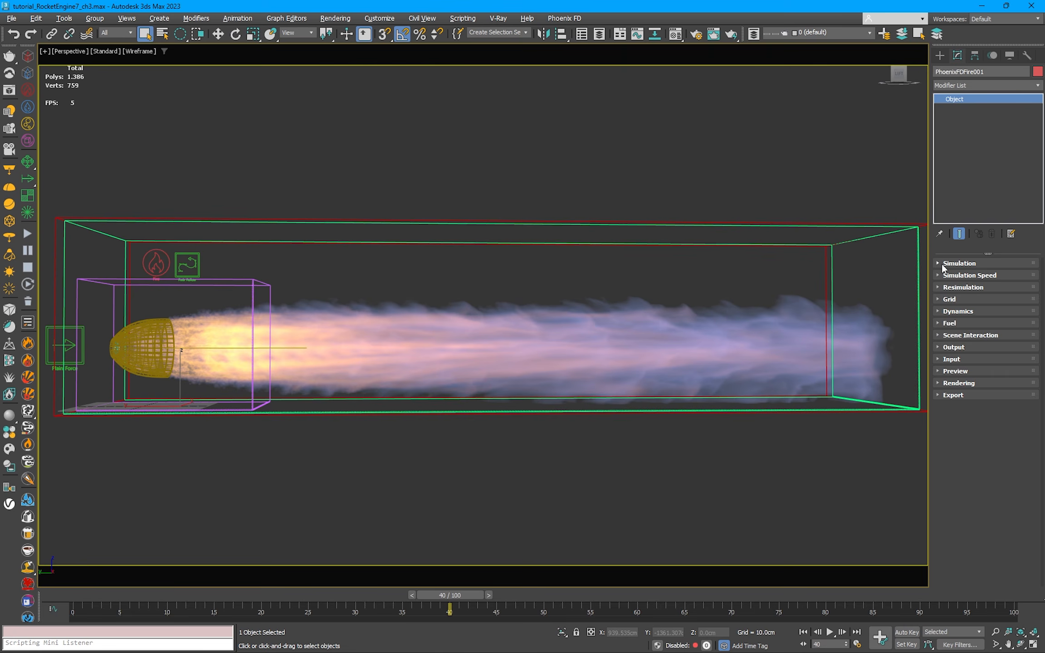
left_click(942, 275)
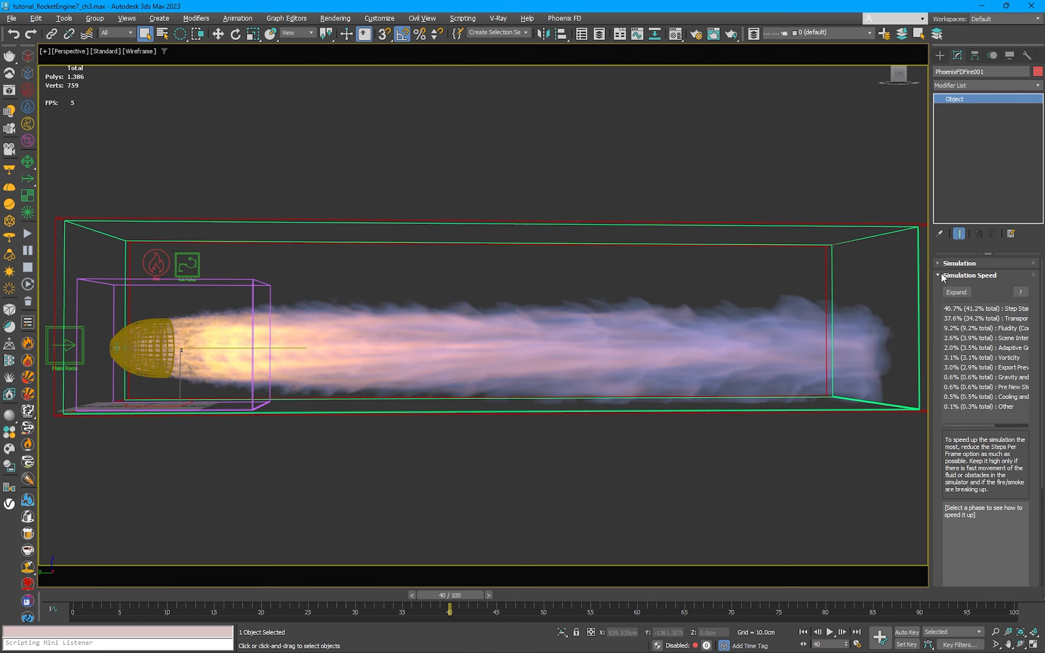
left_click(942, 276)
Step: Review the simulator's Grid settings, including scene scale, voxel size, container walls and adaptive grid limits, and collapse the section
left_click(944, 298)
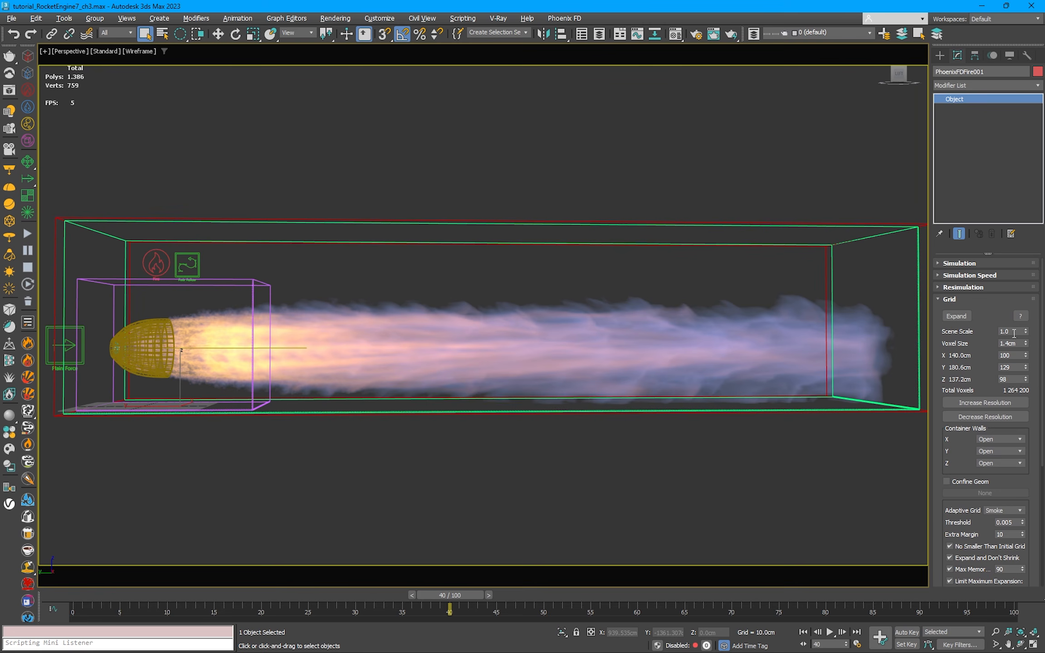
left_click_drag(988, 370, 999, 170)
scroll(984, 236, "up", 5)
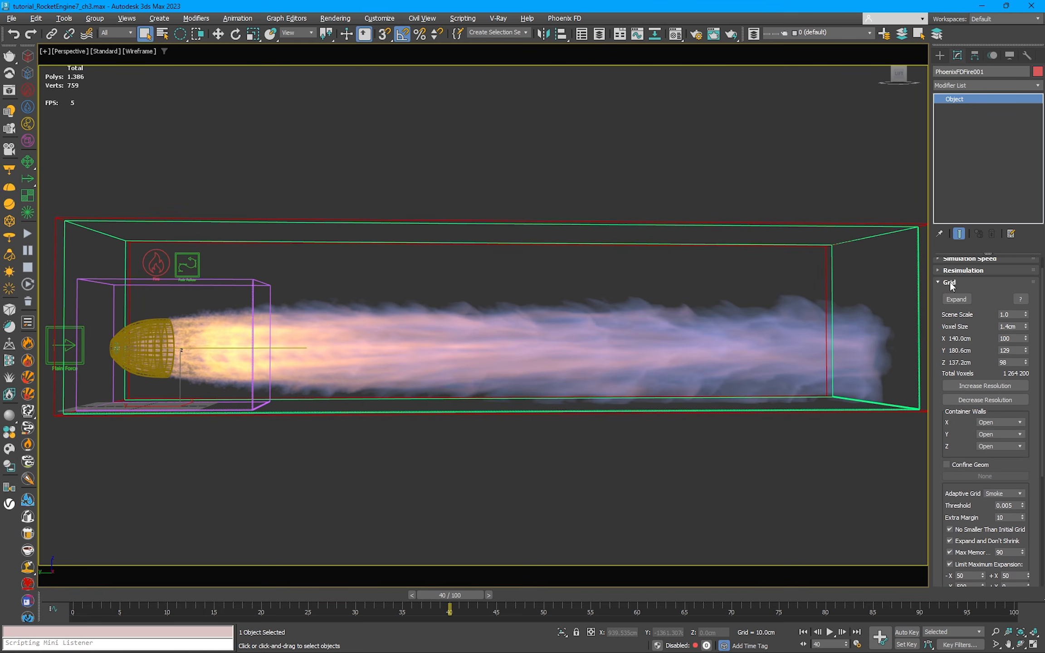
left_click(950, 298)
Step: Review the simulator's Dynamics settings from motion inertia to texture UVW, and check whether burning is enabled under Fuel
left_click(958, 311)
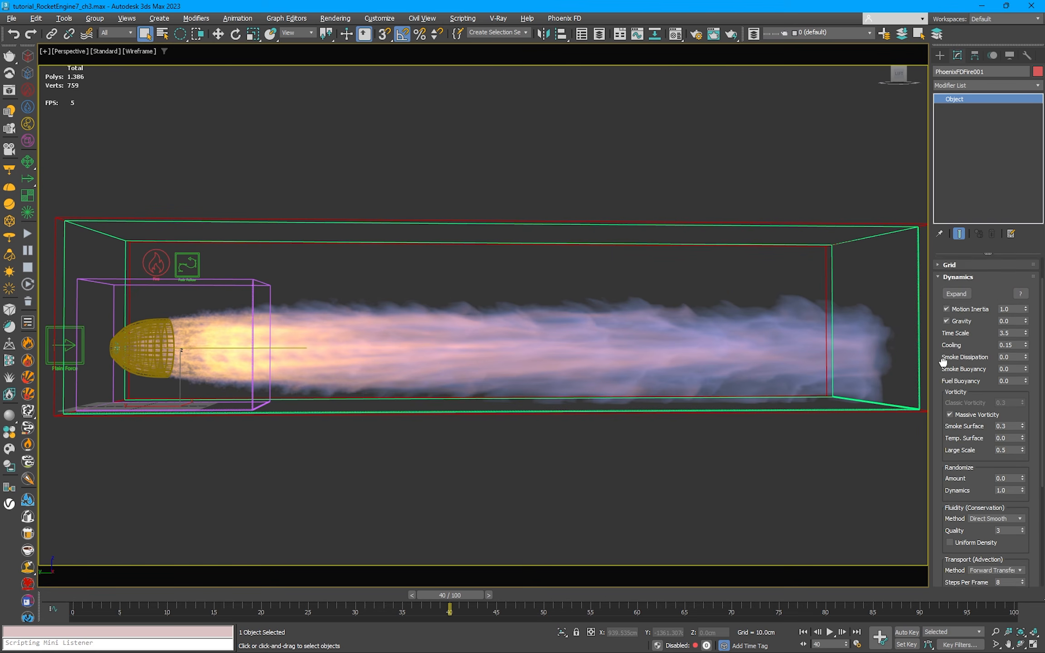
scroll(974, 326, "down", 2)
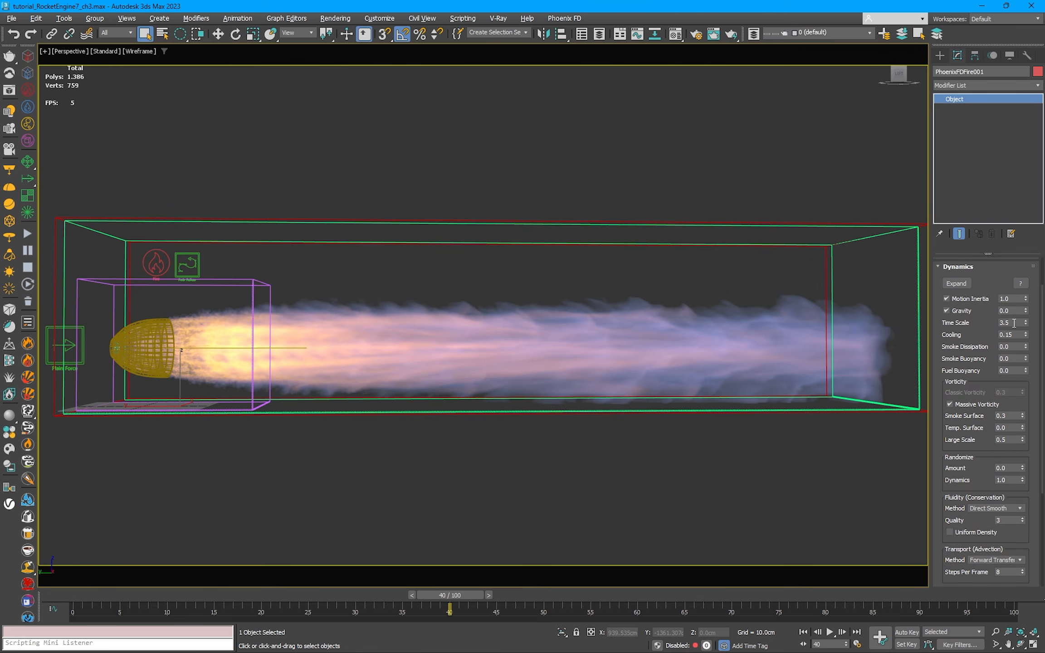
left_click_drag(1023, 398, 1026, 271)
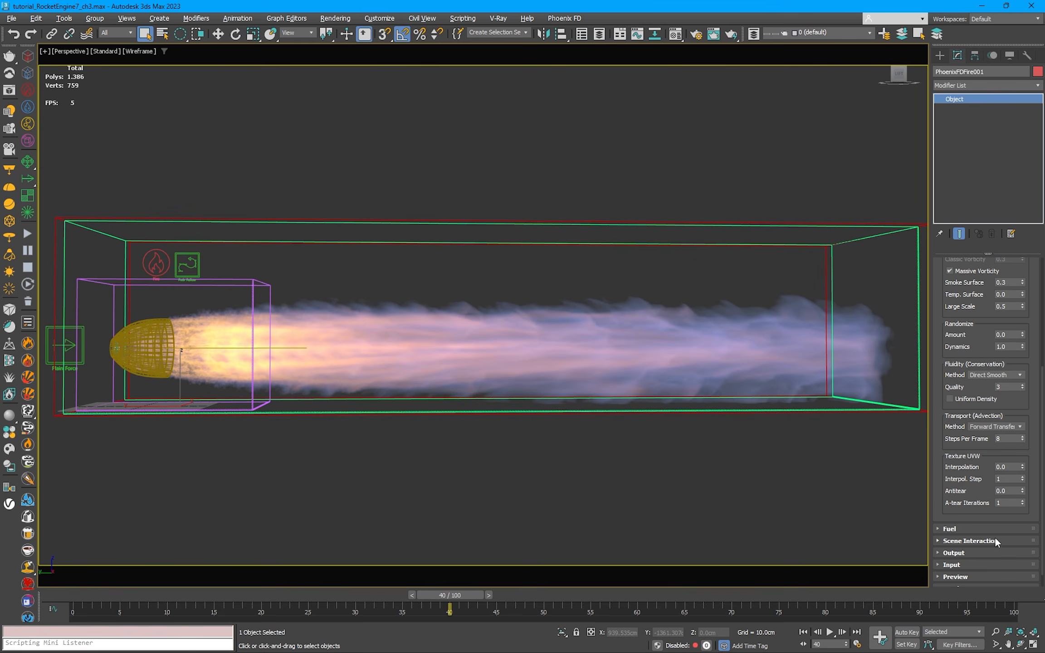
left_click(952, 528)
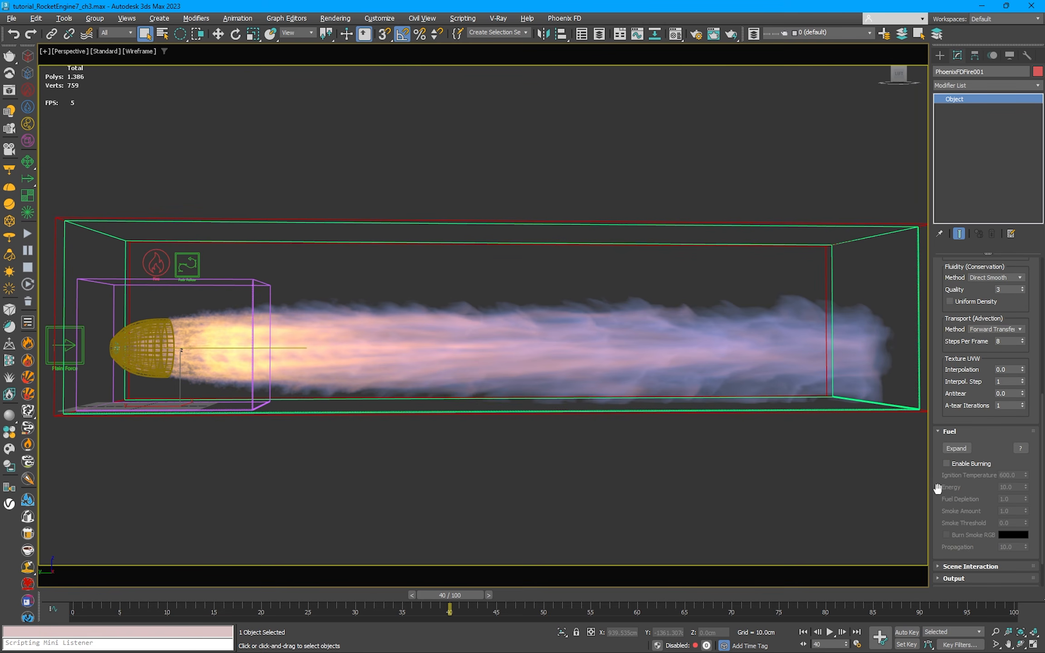
left_click(949, 433)
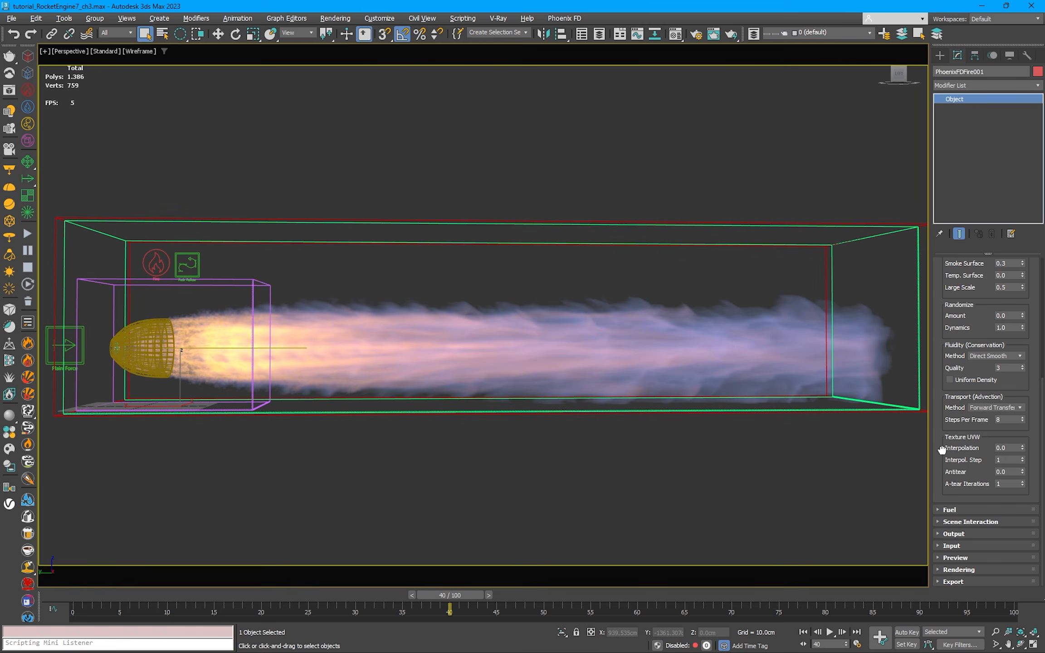
Step: Examine the simulator's Rendering settings and the Smoke Opacity, Smoke Color and Fire sections of its volumetric options
left_click(964, 570)
scroll(1029, 363, "down", 2)
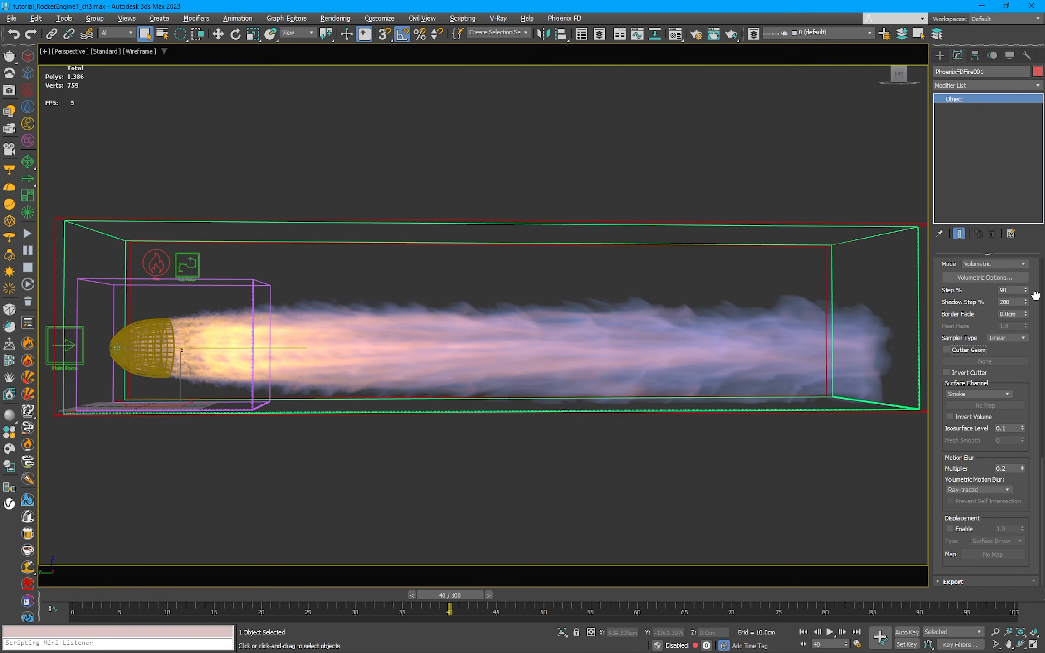
scroll(1035, 295, "up", 5)
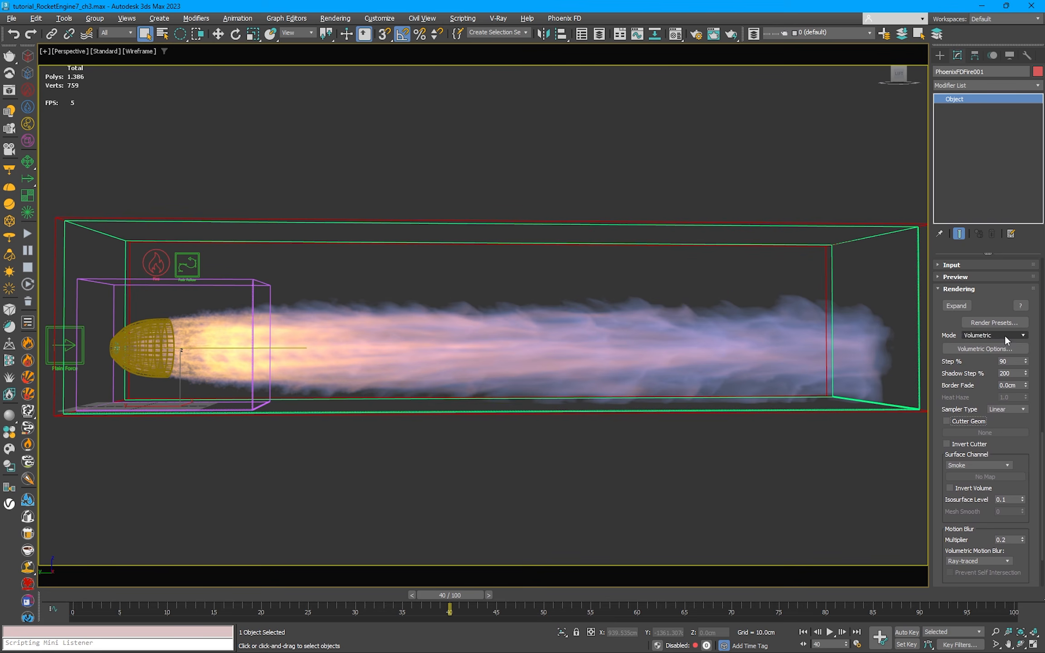
left_click(1004, 349)
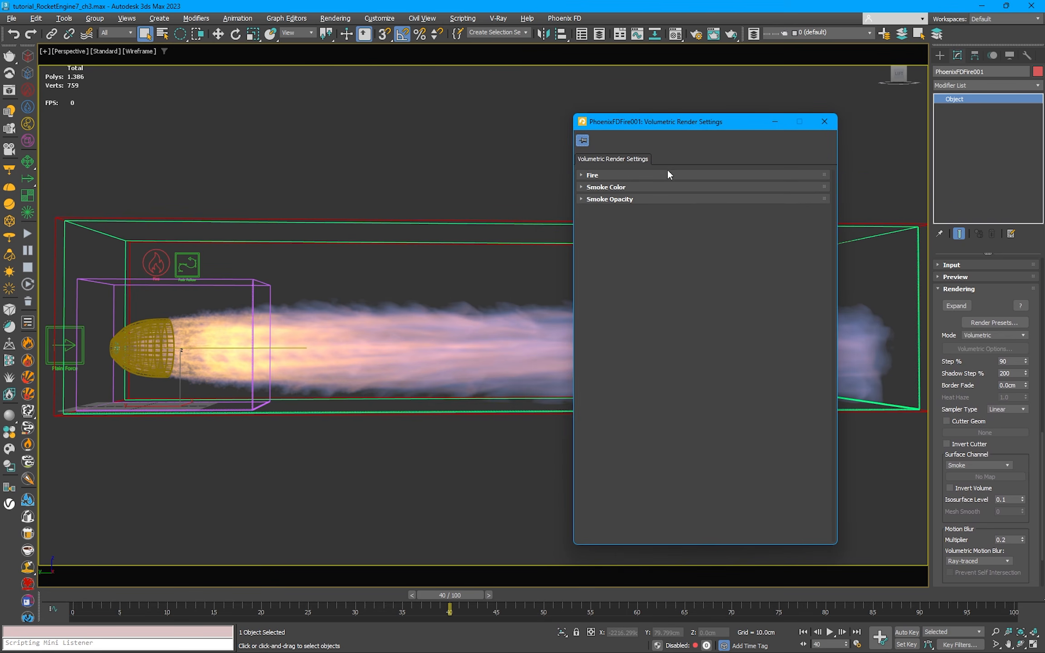
left_click(622, 199)
left_click(608, 187)
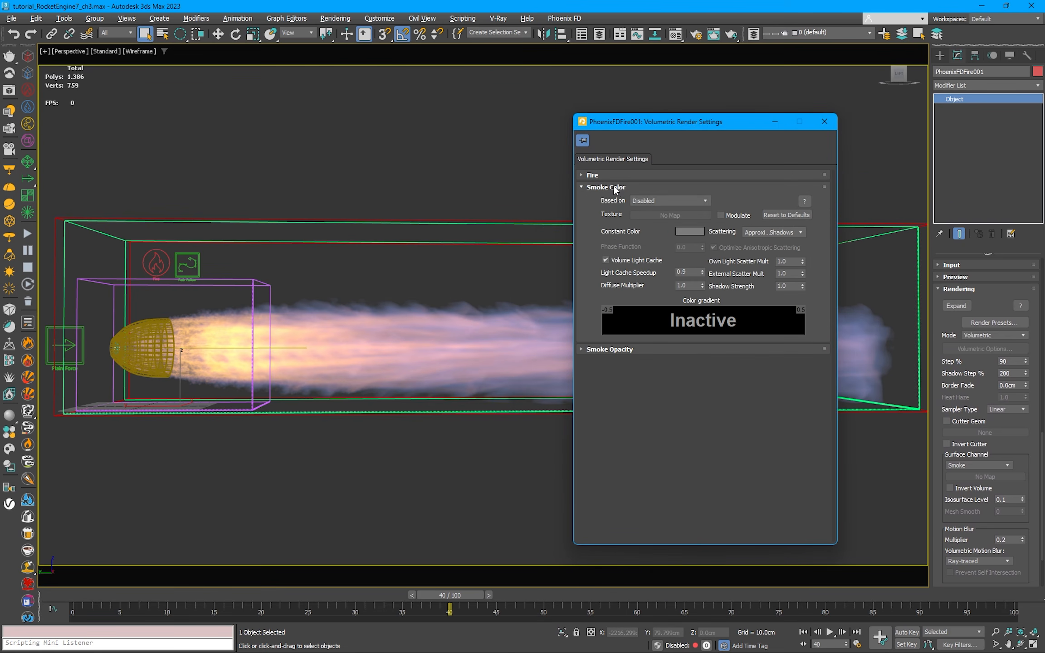
left_click(614, 175)
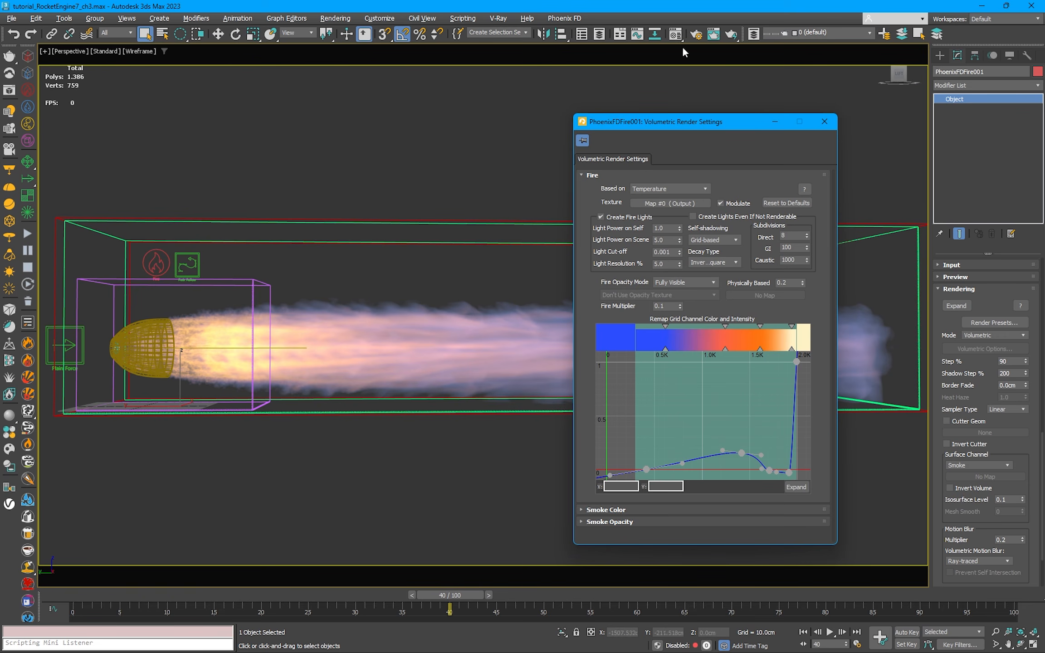
Step: Inspect the Output map and its nested VRayDistanceTex in the Material Editor, highlight nozel in the objects list, and close the editor
left_click(675, 33)
left_click_drag(663, 100, 476, 94)
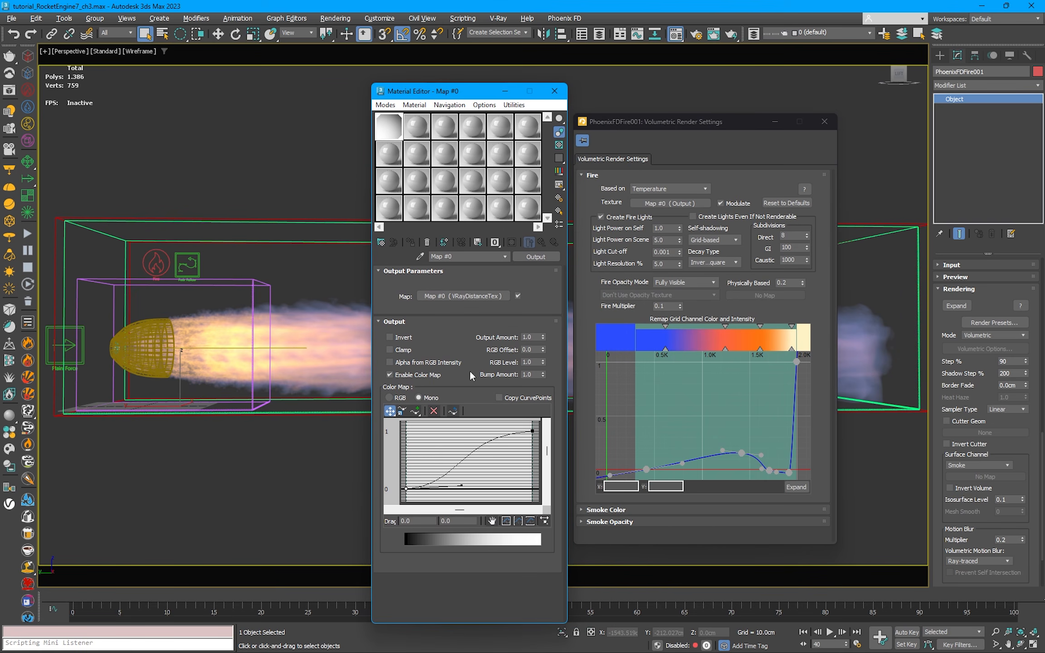
left_click(485, 296)
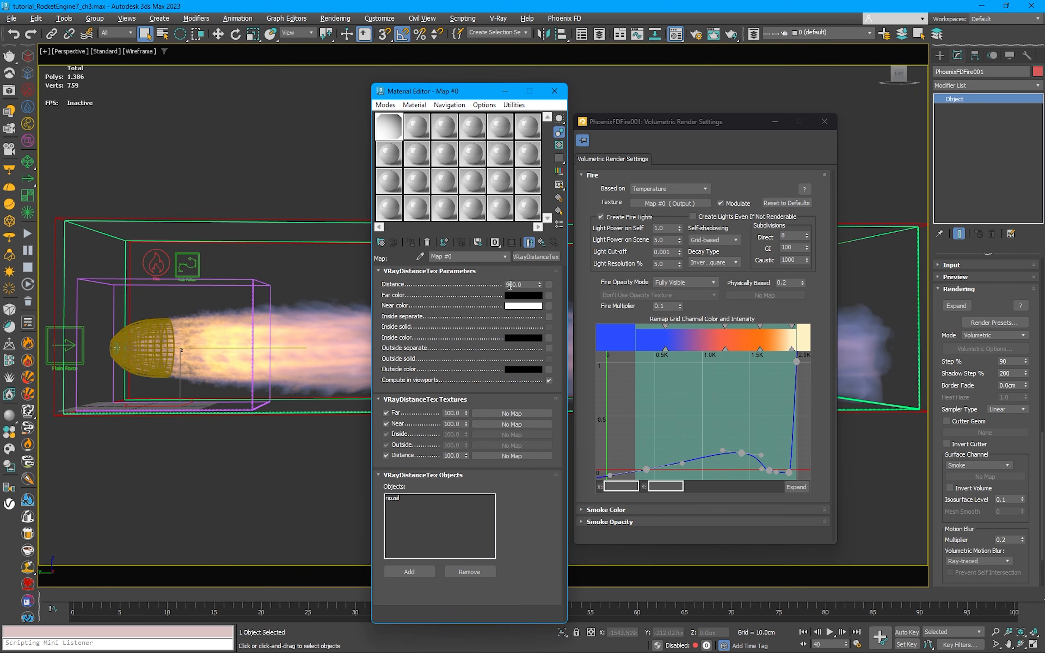
left_click(397, 499)
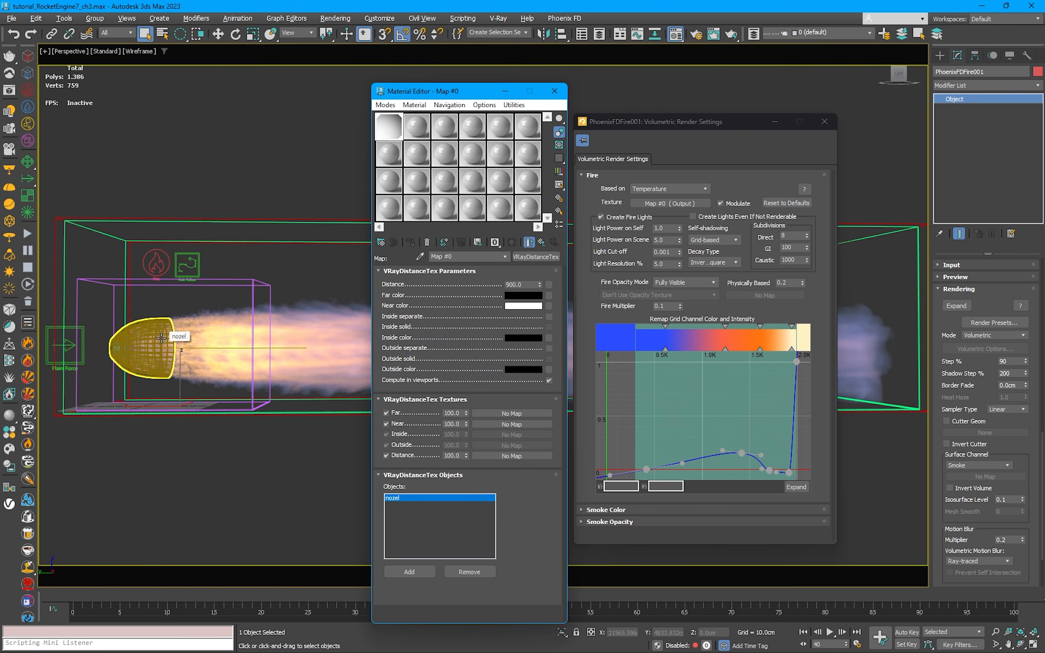
left_click(554, 90)
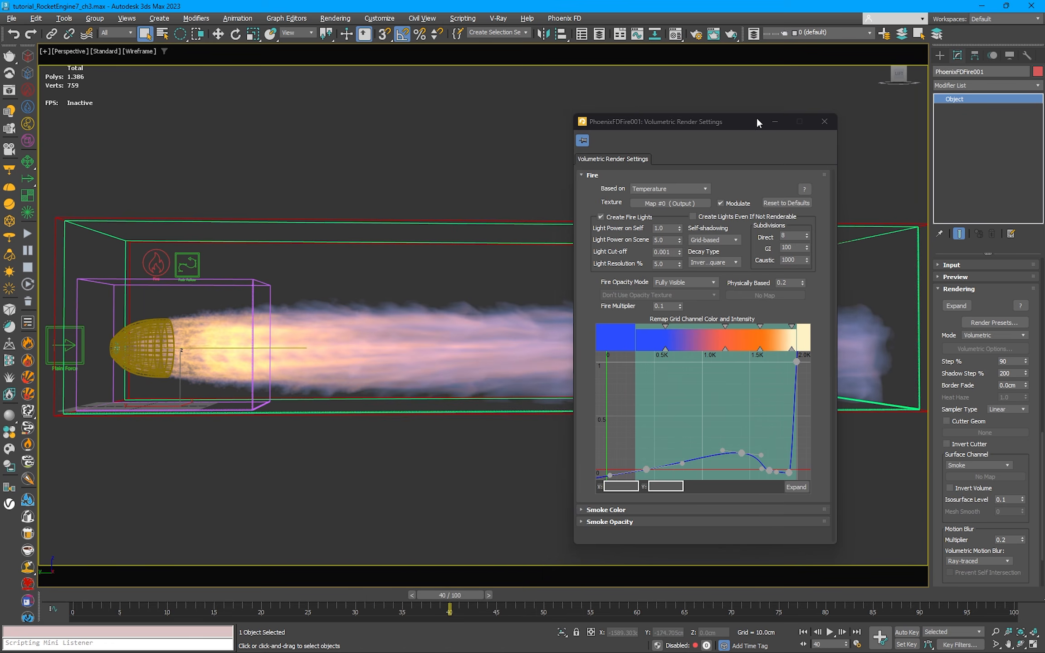
Step: Close the Volumetric Render Settings and collapse the simulator's Rendering and Dynamics sections
left_click(822, 124)
left_click(943, 290)
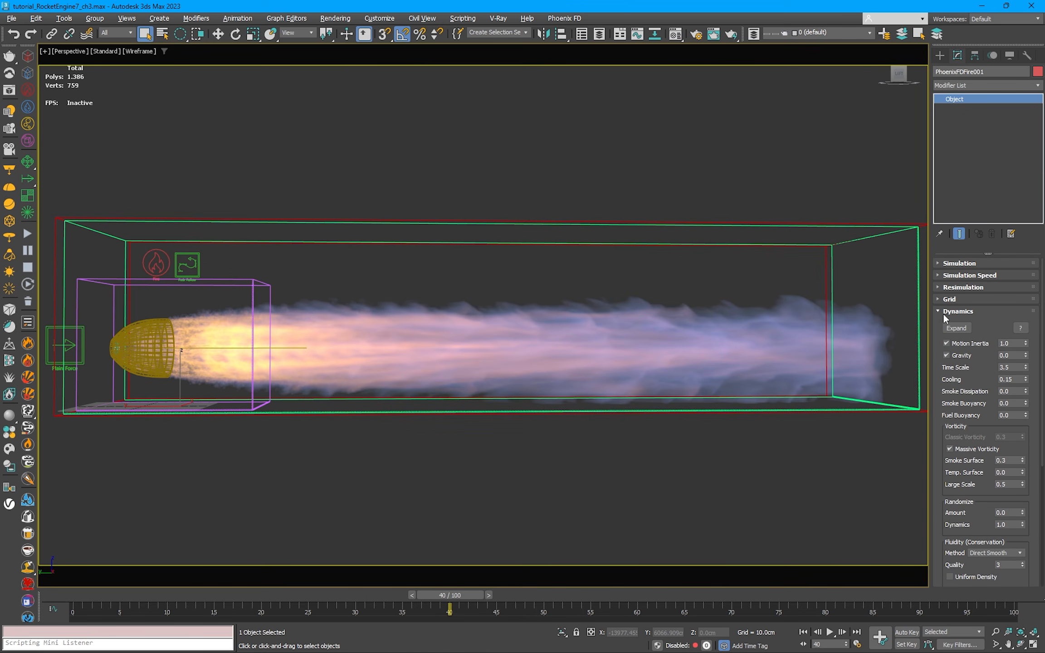
left_click(945, 311)
Step: Select the line running out of the nozzle and inspect its placement within the jet up close
left_click(700, 272)
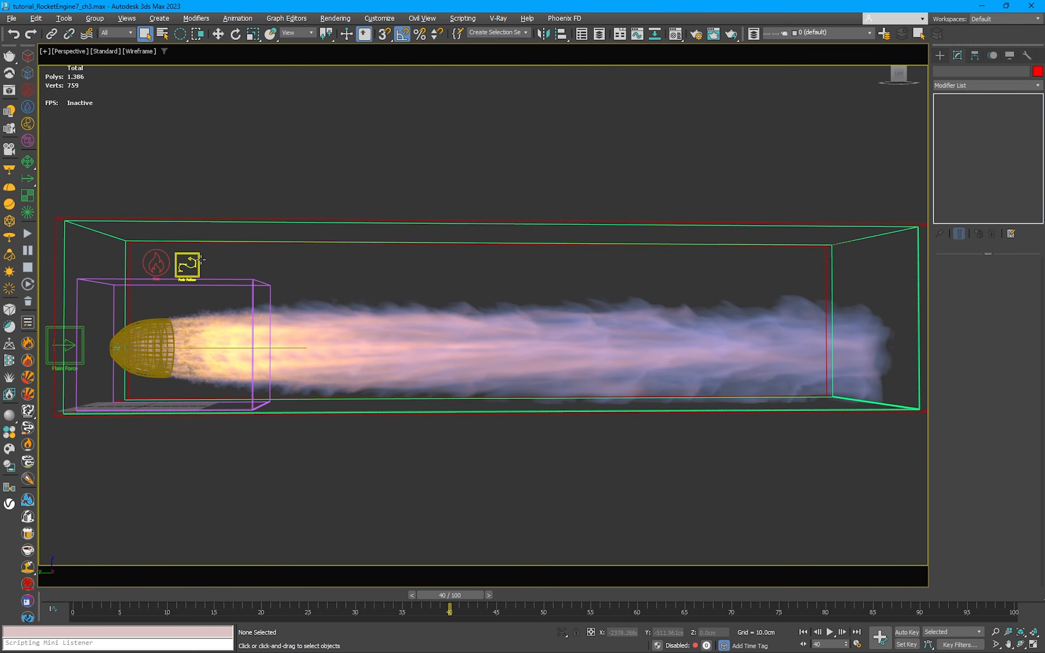
left_click(206, 346)
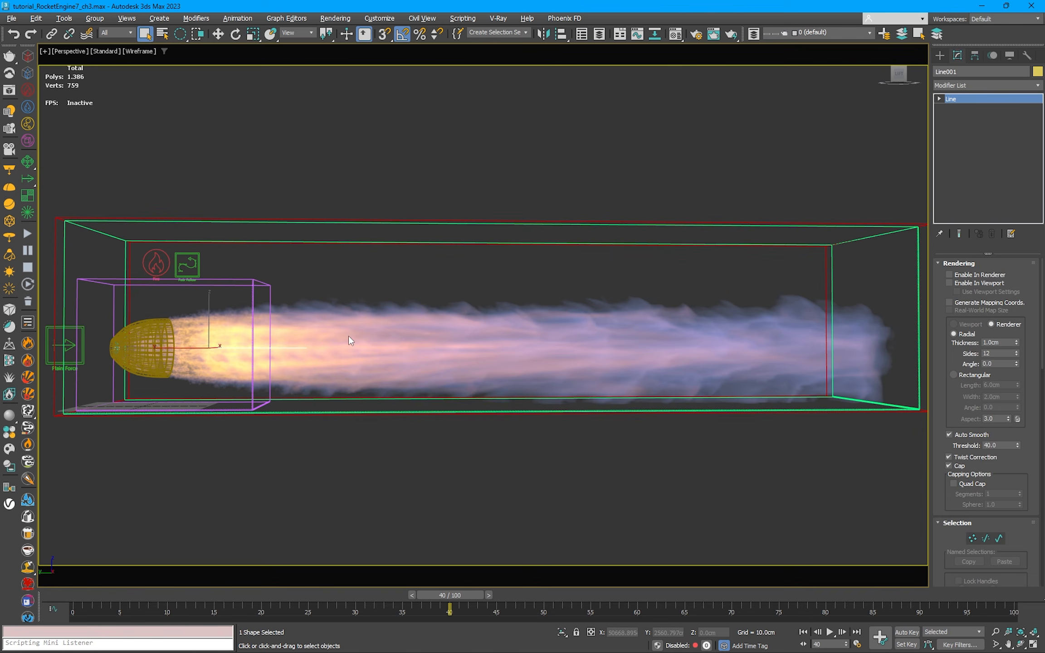
key("z")
scroll(377, 344, "down", 6)
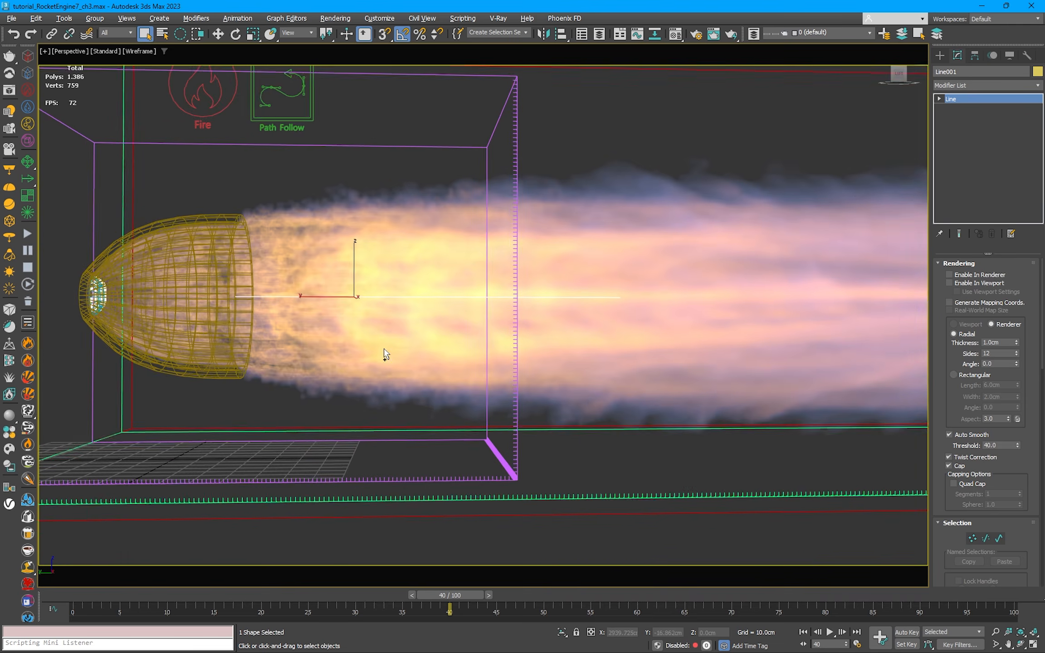
mouse_move(404, 328)
middle_mouse_down("alt")
mouse_move(384, 323)
mouse_move(406, 325)
middle_mouse_up("alt")
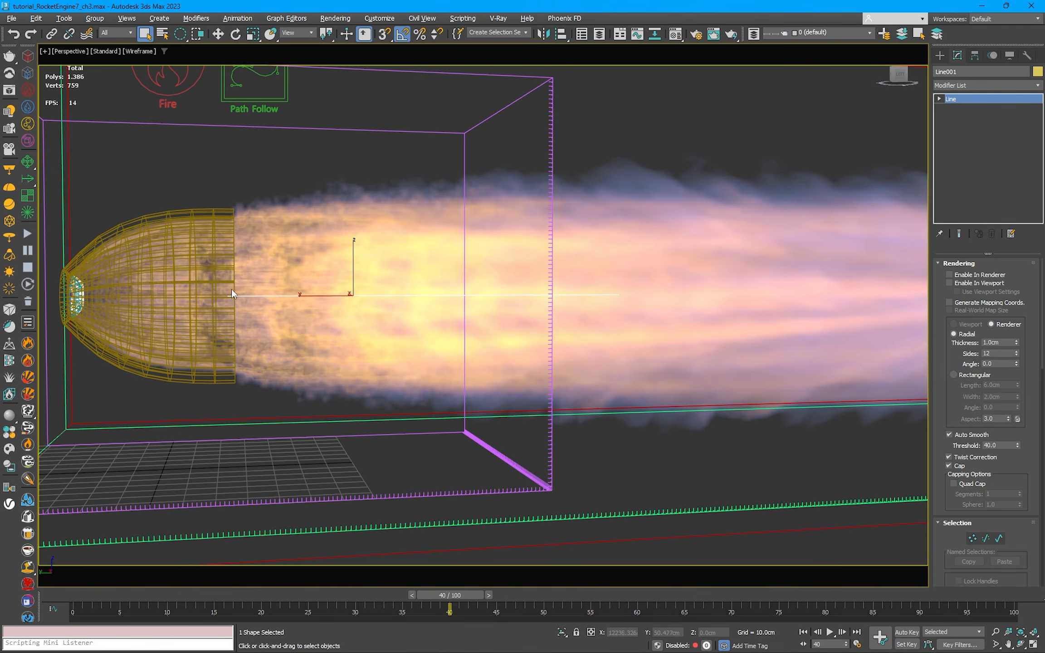
Step: Deselect the line, undo the view changes to restore the full jet view, and select the Path Follow helper to show its parameters
left_click(386, 123)
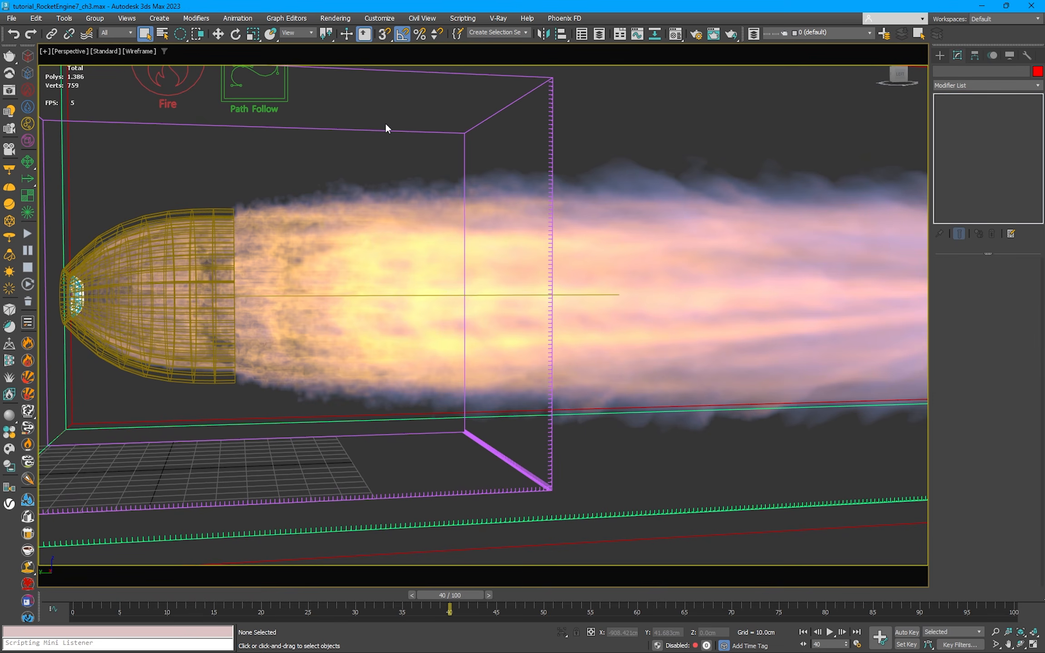
key("shift+z")
key("shift+z")
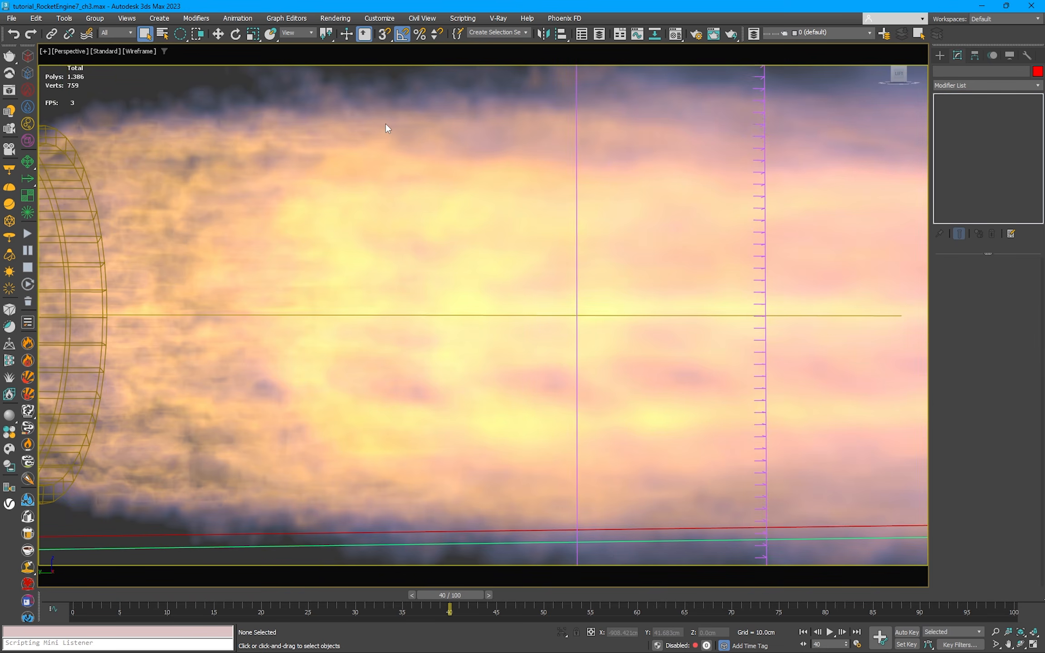
key("shift+z")
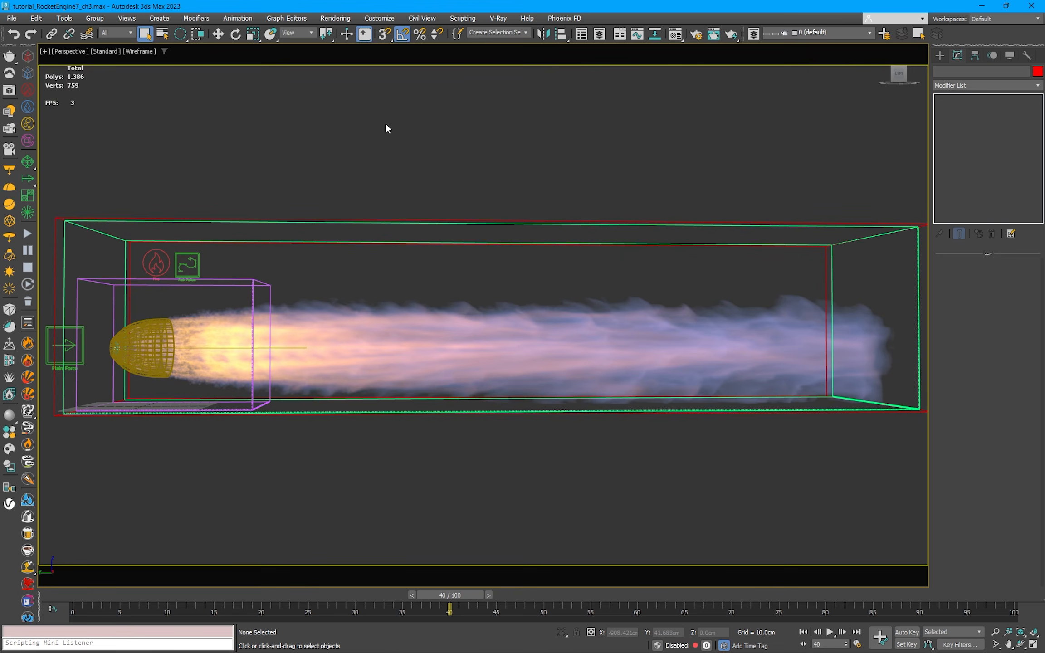
left_click(198, 263)
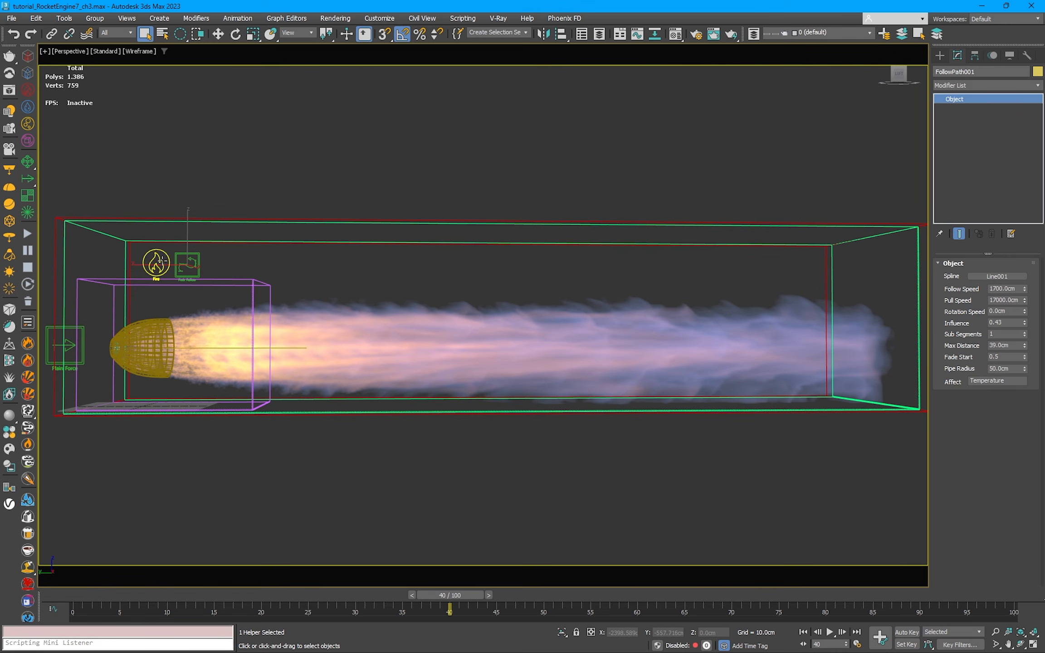
Step: Review the parameters of the Fire source and the Plain Force helper
left_click(162, 261)
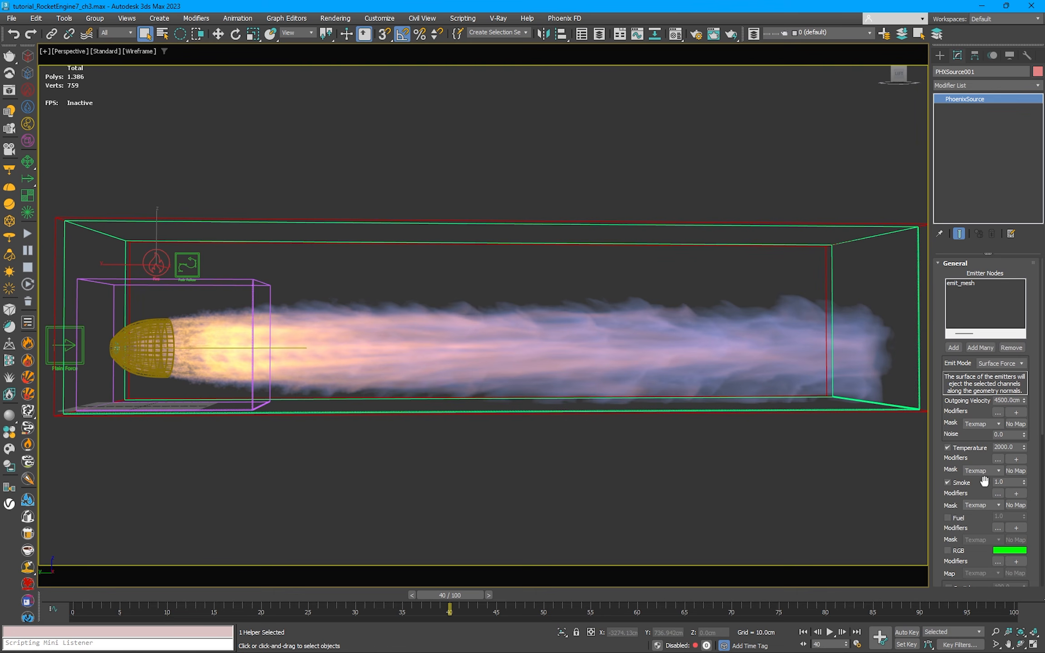
left_click_drag(984, 481, 1012, 418)
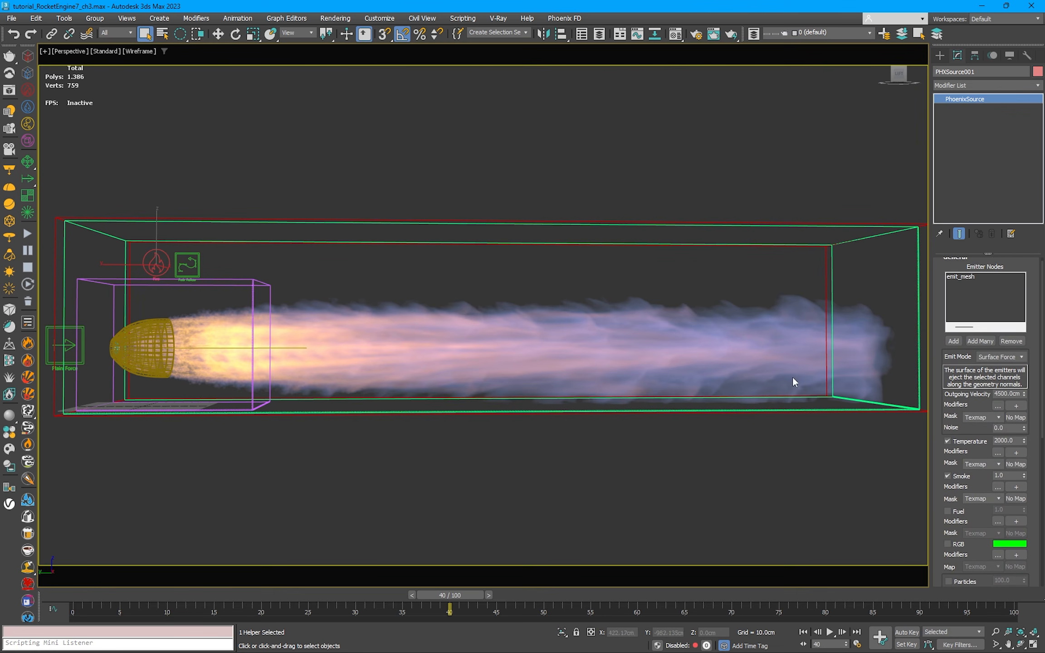
left_click(69, 327)
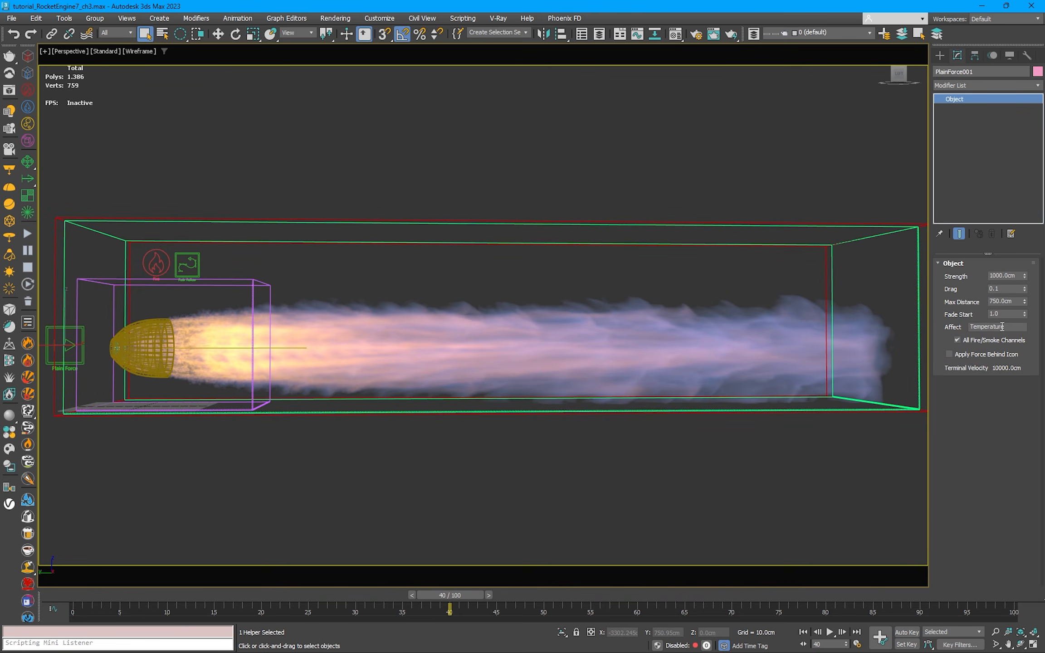
left_click(983, 355)
left_click(269, 274)
Step: Isolate the nozzle with its inner emitter mesh and examine the pair shaded, looking into the open end
left_click(151, 336)
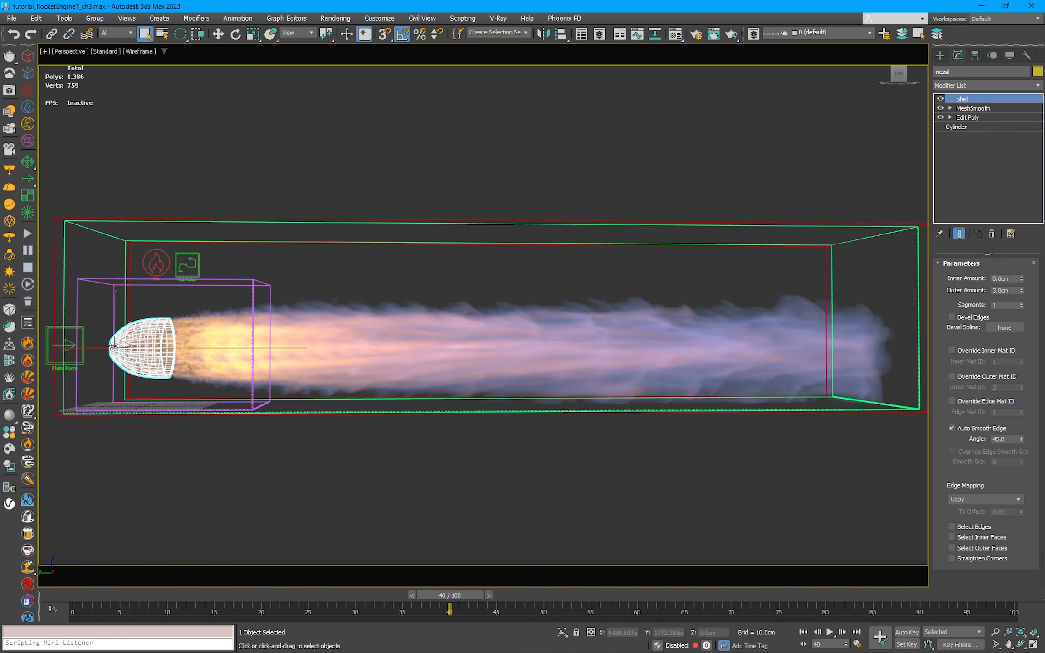
key("z")
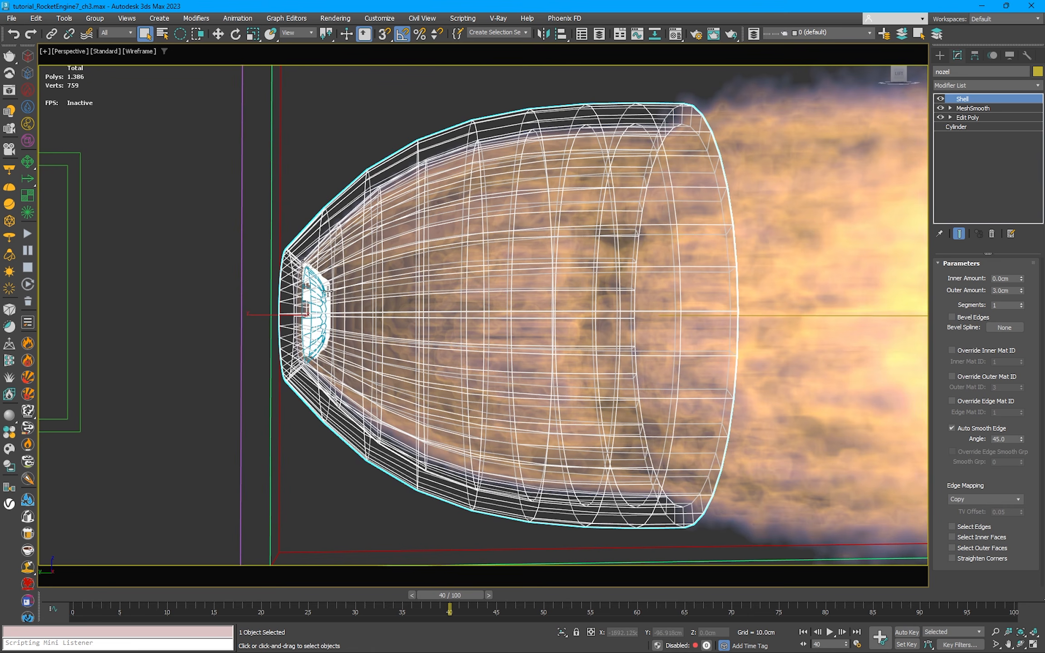
left_click(320, 297, "ctrl")
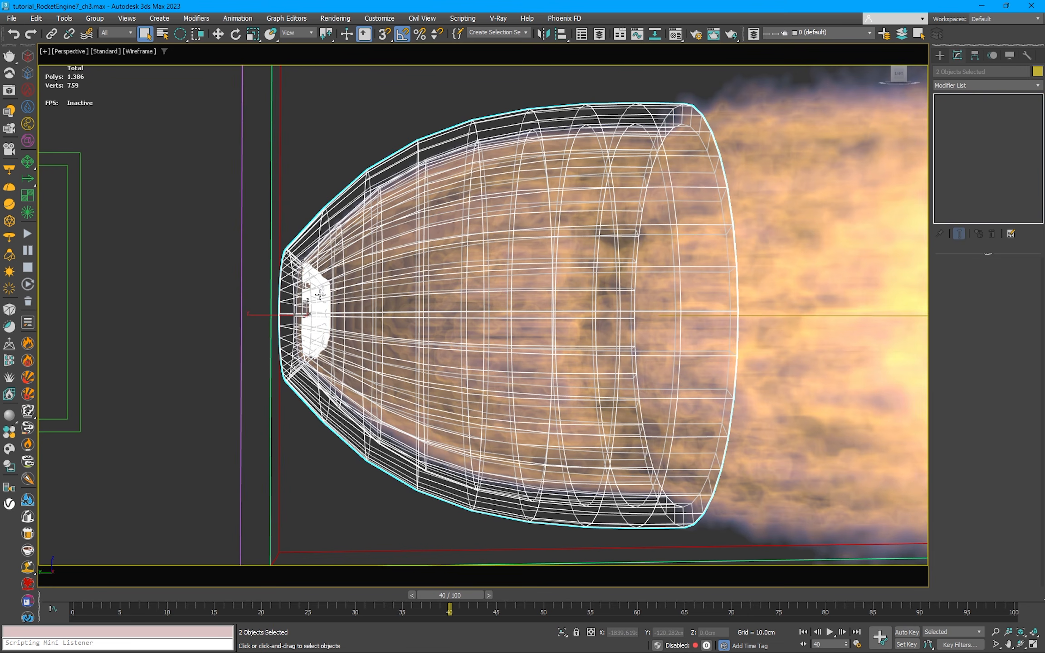
mouse_move(321, 297)
middle_mouse_down("alt")
mouse_move(415, 304)
mouse_move(320, 313)
middle_mouse_up("alt")
key("alt+q")
left_click(771, 229)
key("F3")
scroll(522, 263, "down", 5)
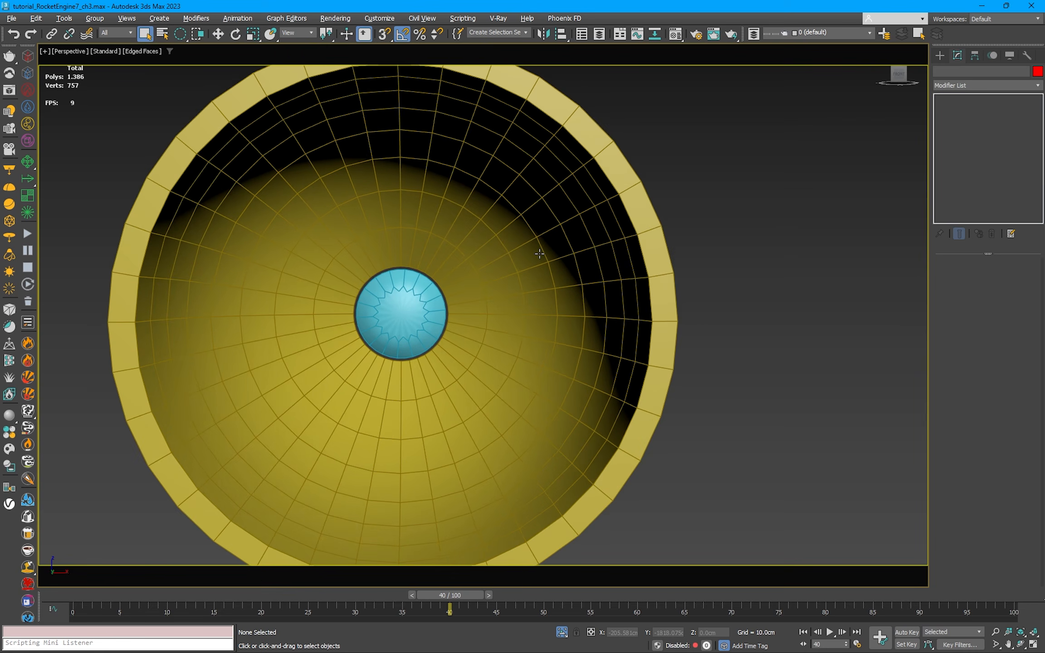
mouse_move(563, 276)
middle_mouse_down("alt")
mouse_move(734, 268)
mouse_move(554, 286)
middle_mouse_up("alt")
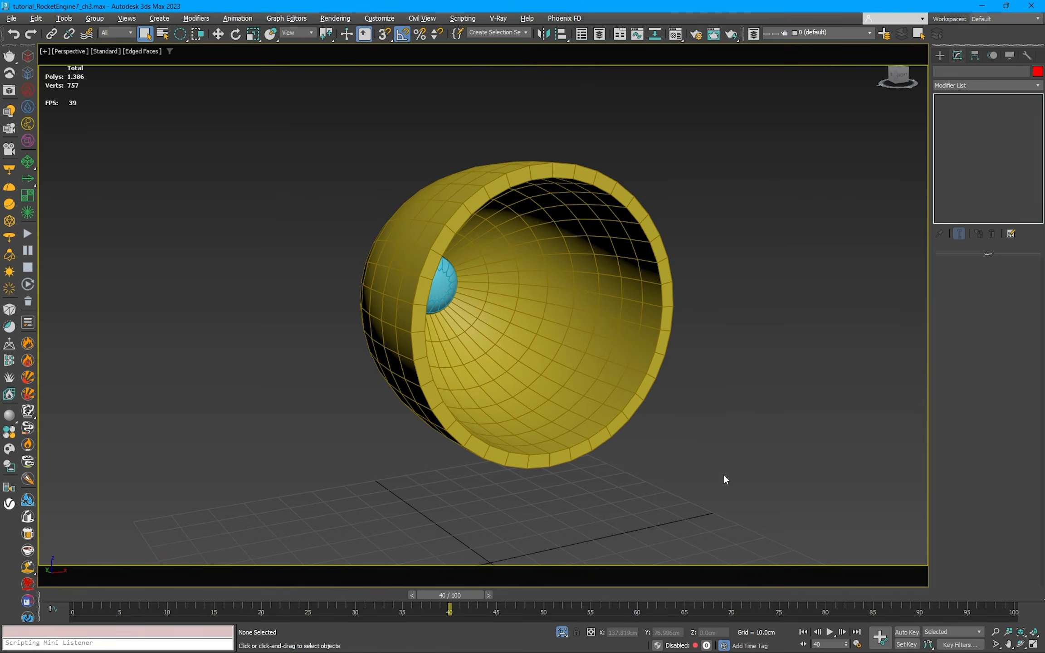
Step: End the isolation, orbit back to the full jet from the side, and scrub the timeline back to frame 20
left_click(562, 632)
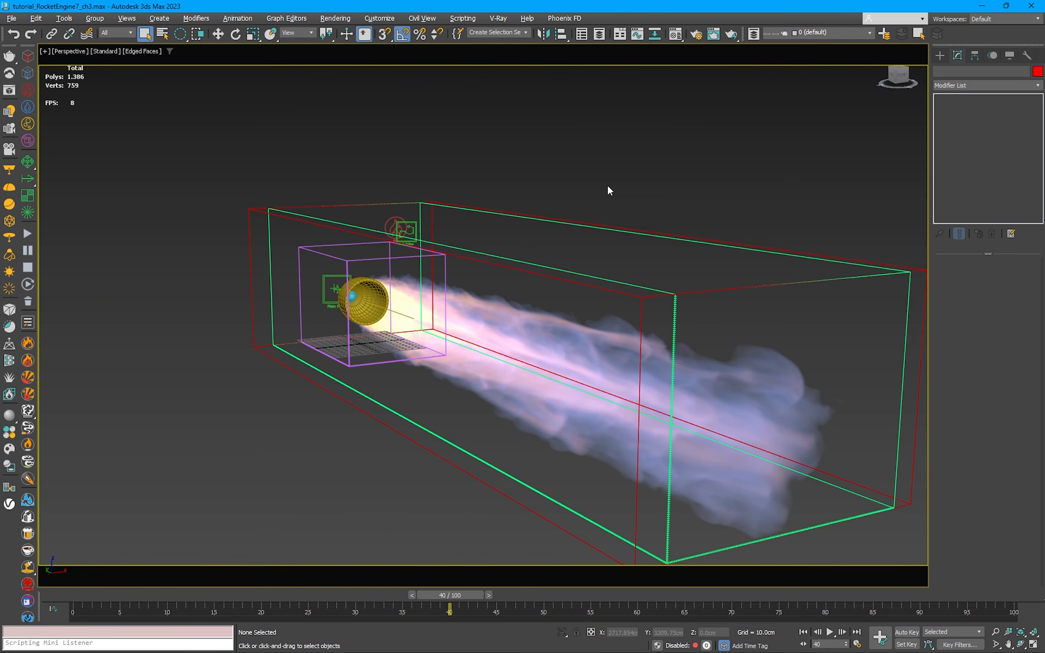
middle_click_drag(524, 231, 619, 250, "alt")
scroll(589, 215, "down", 3)
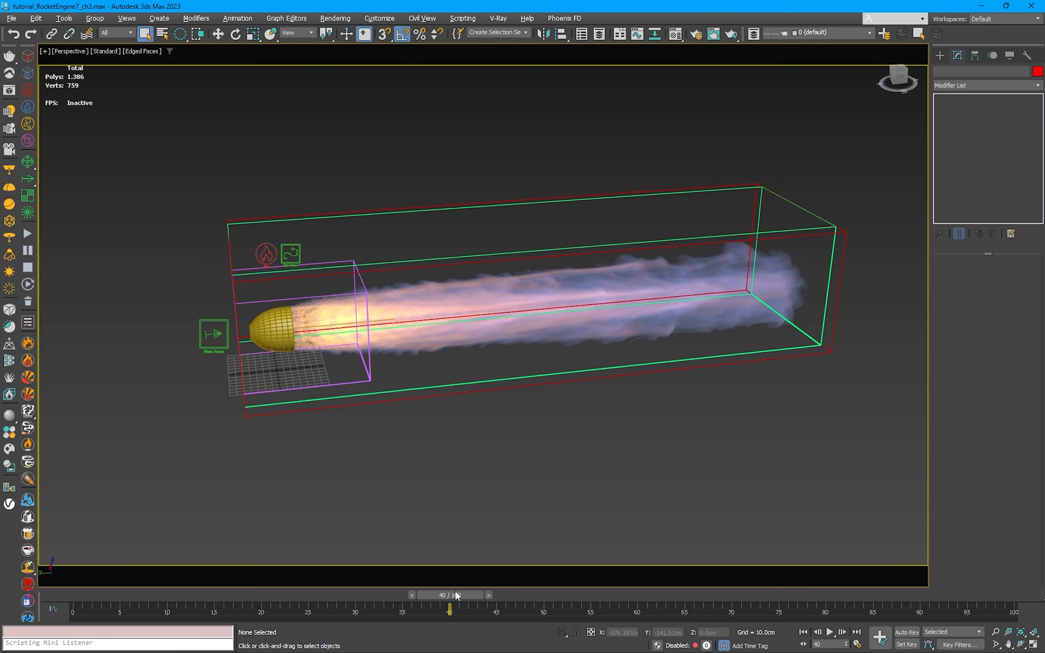
left_click_drag(455, 591, 314, 595)
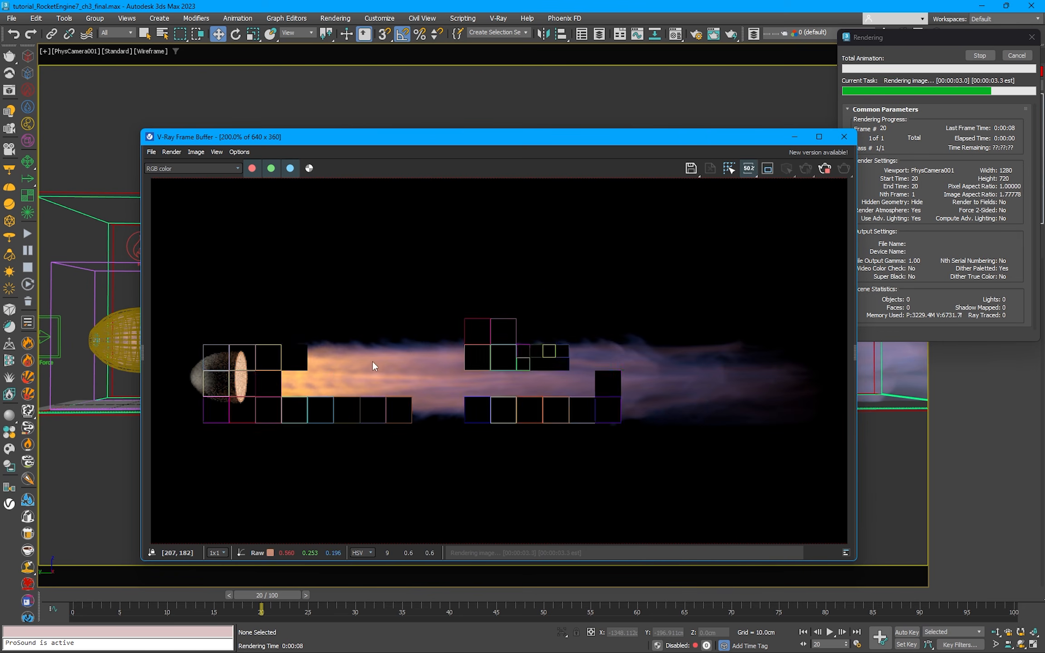
Step: Inspect the nozzle and flame start up close in the frame 20 render, and close the V-Ray Frame Buffer
scroll(210, 391, "up", 1)
middle_click_drag(210, 391, 322, 394)
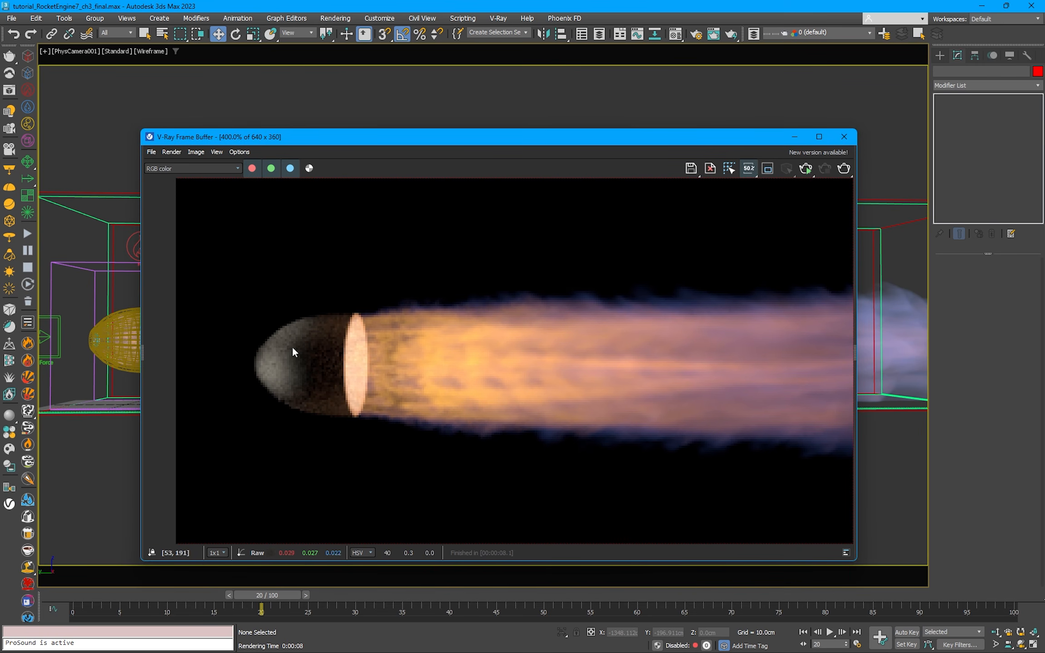
left_click(844, 137)
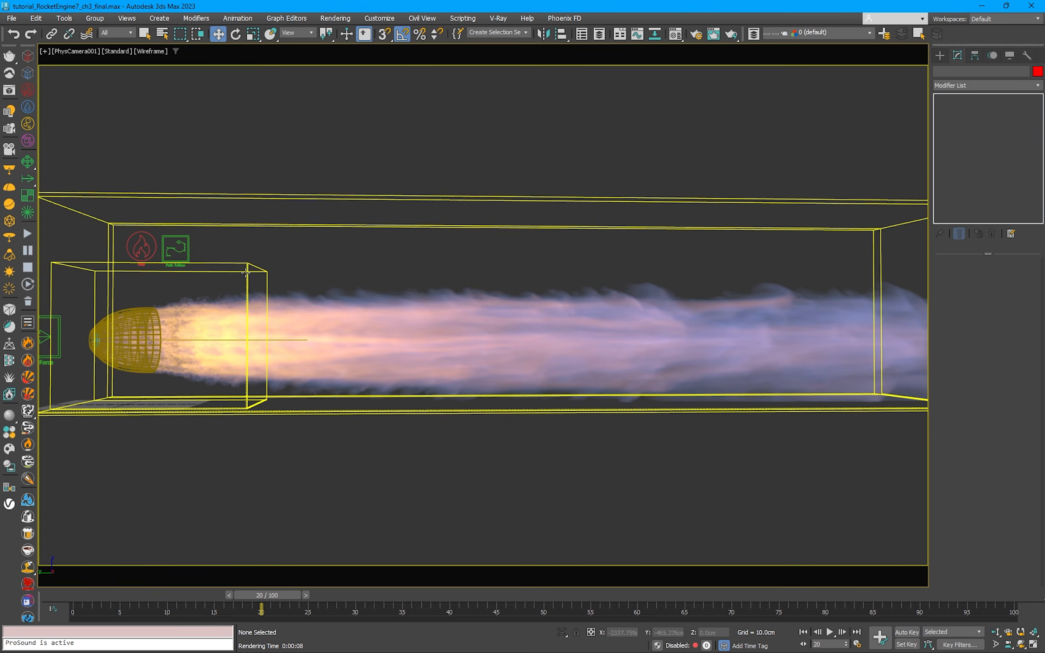
Step: Clone the nozzle in place as a Copy named nozel_render
left_click(143, 322)
right_click(178, 296)
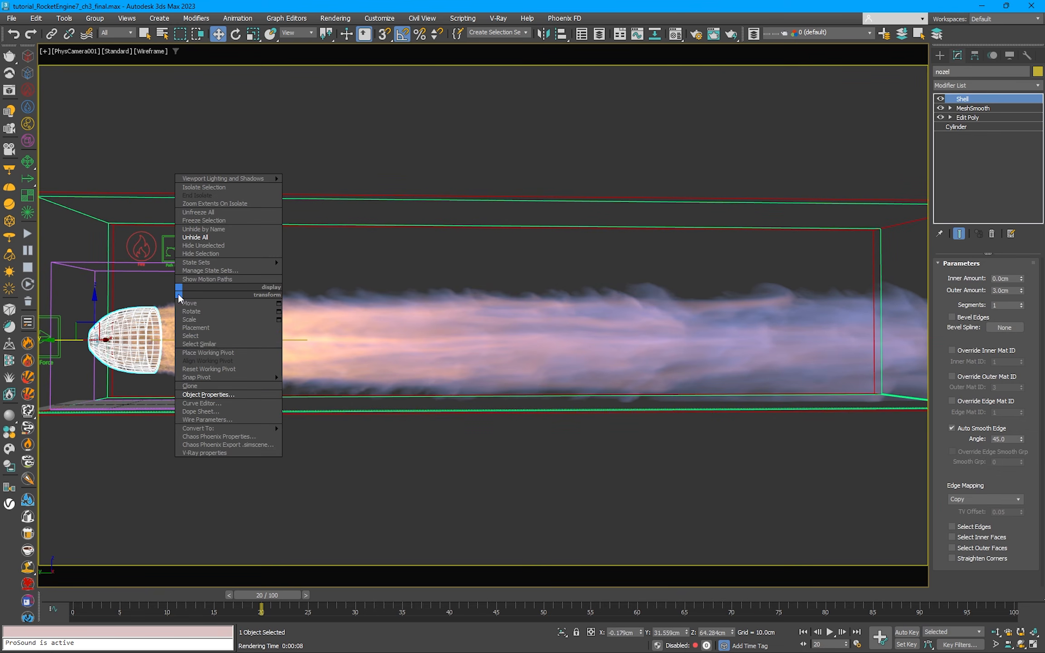
left_click(210, 393)
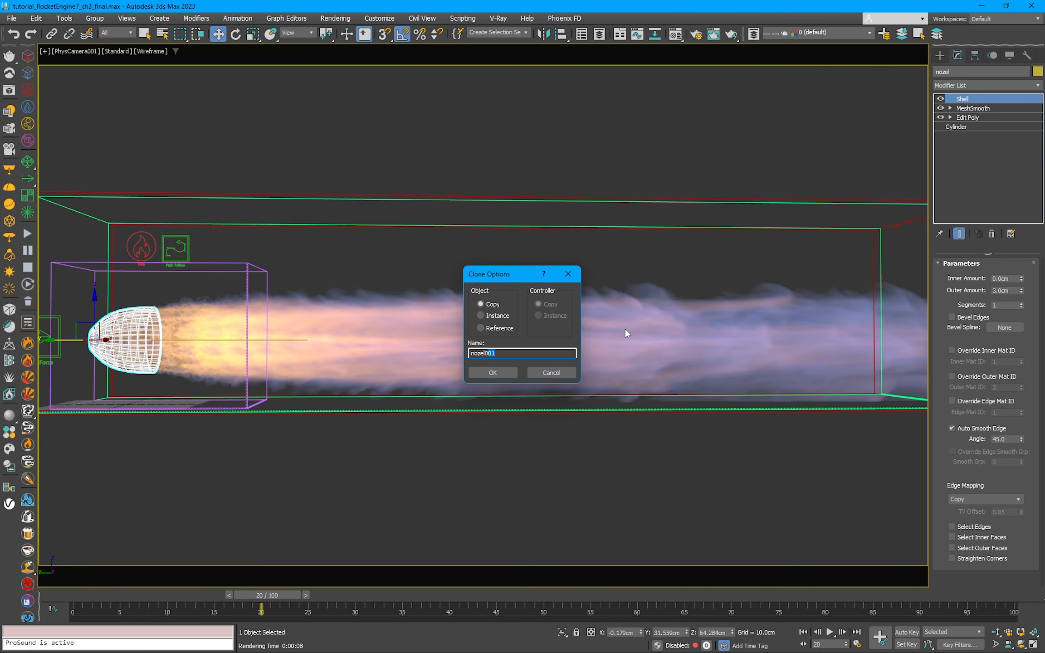
type("_render")
left_click(491, 372)
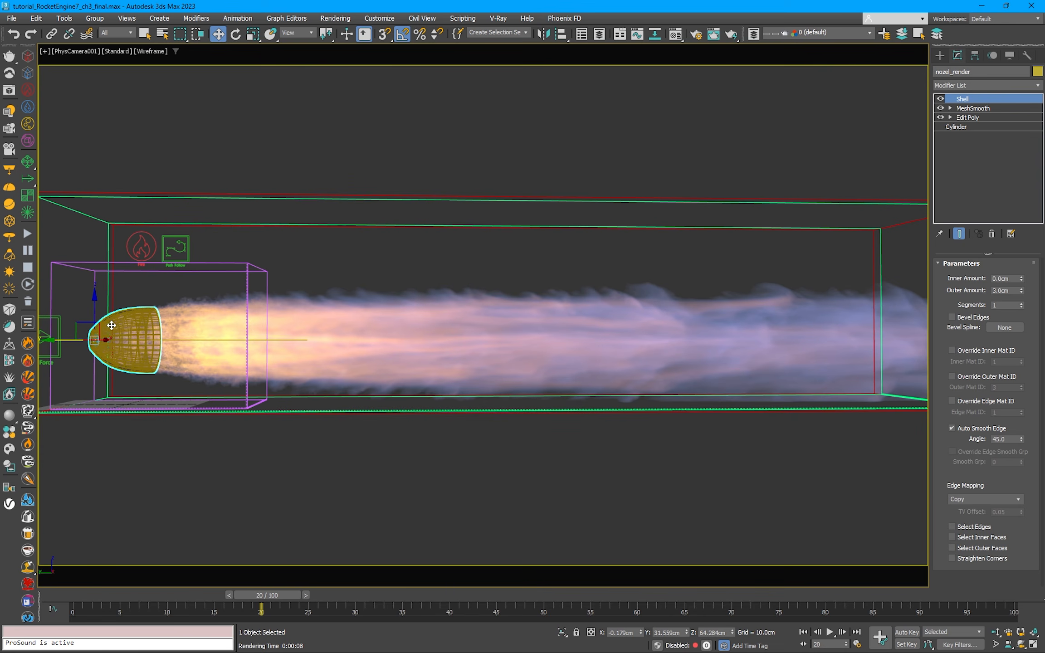
Step: Scale nozel_render up slightly around the original nozzle and move it backward along the jet axis to Y 38.447 cm
key("p")
key("z")
middle_click_drag(539, 308, 492, 313, "alt")
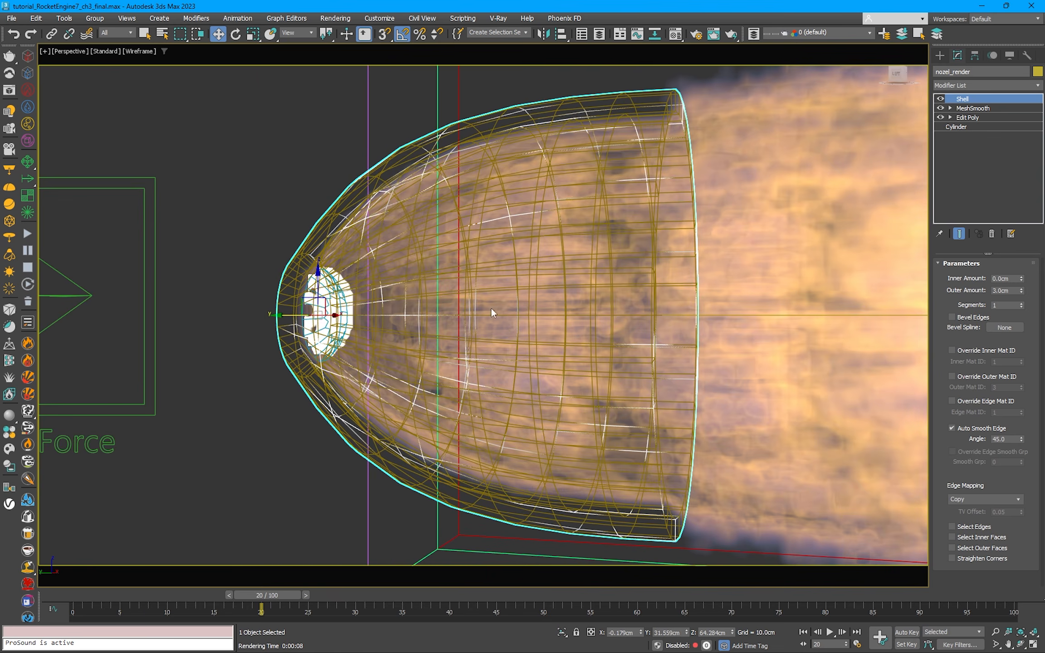
key("r")
left_click_drag(320, 309, 324, 300)
middle_click_drag(325, 300, 323, 300, "alt")
scroll(322, 300, "down", 5)
key("w")
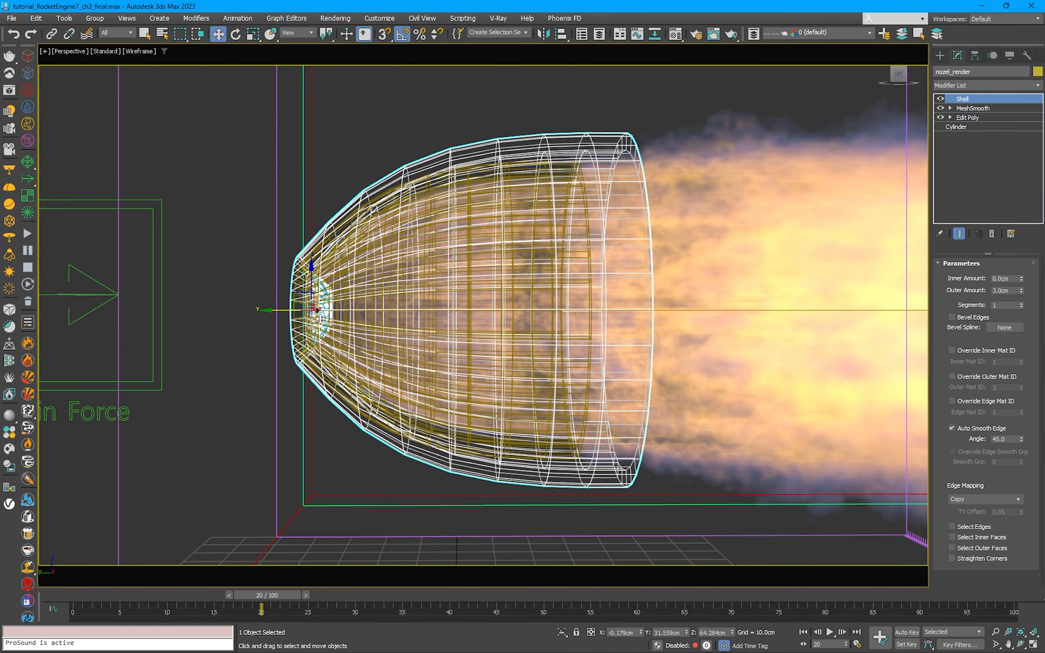
left_click_drag(280, 309, 249, 314)
Step: Turn off Shell and MeshSmooth on nozel_render and cap the open border at its narrow rear end in Edit Poly
mouse_move(507, 260)
middle_mouse_down("alt")
mouse_move(603, 244)
mouse_move(617, 227)
mouse_move(766, 247)
middle_mouse_up("alt")
key("F3")
left_click(940, 99)
left_click(940, 108)
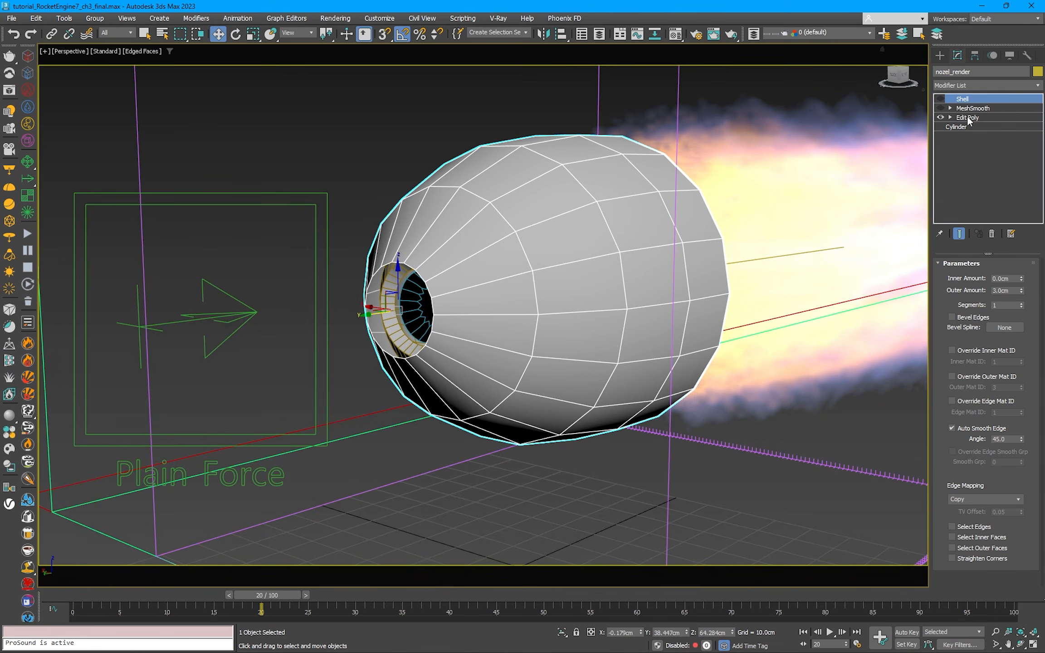
left_click(967, 117)
key("3")
right_click(458, 273)
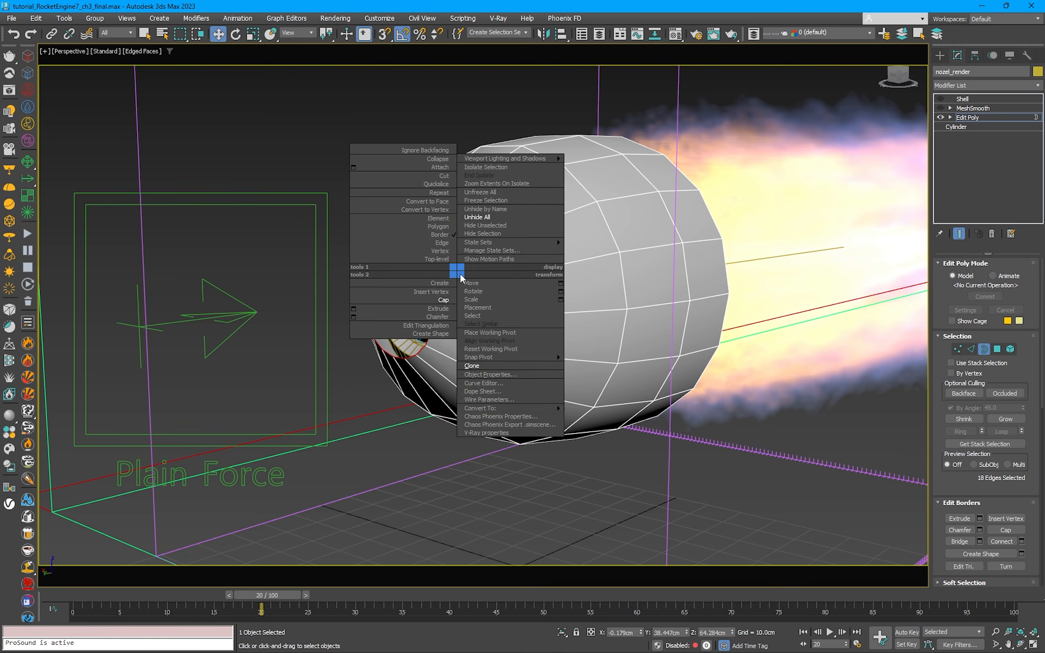
left_click(451, 301)
middle_click_drag(450, 299, 491, 304, "alt")
right_click(498, 284)
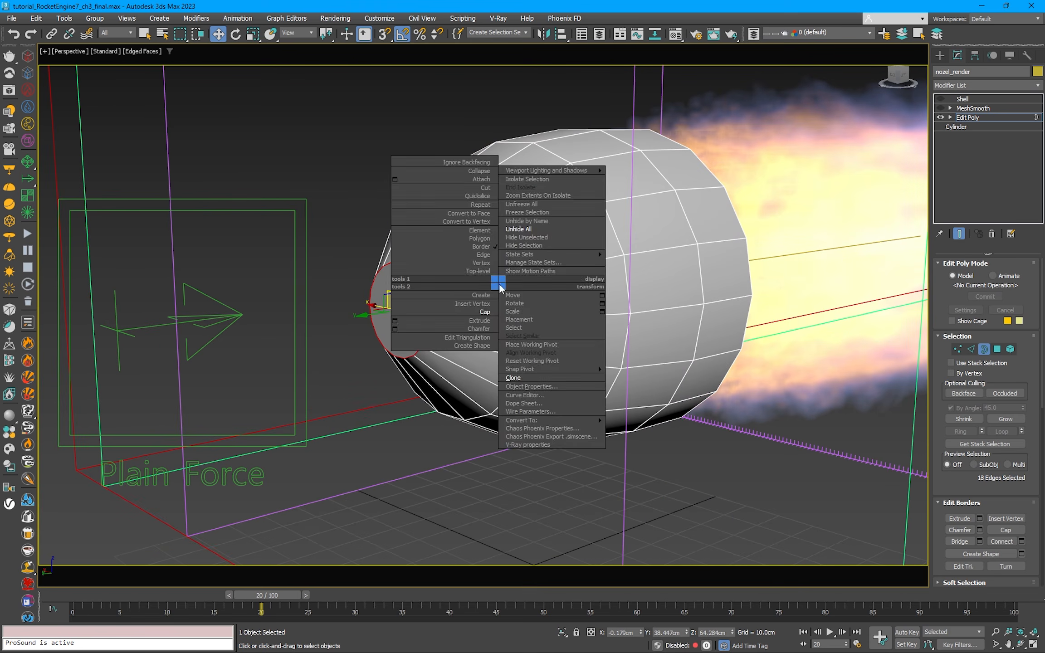
left_click(486, 277)
Step: Turn MeshSmooth and Shell back on for nozel_render and view the closed nozzle in wireframe from the side
left_click(941, 108)
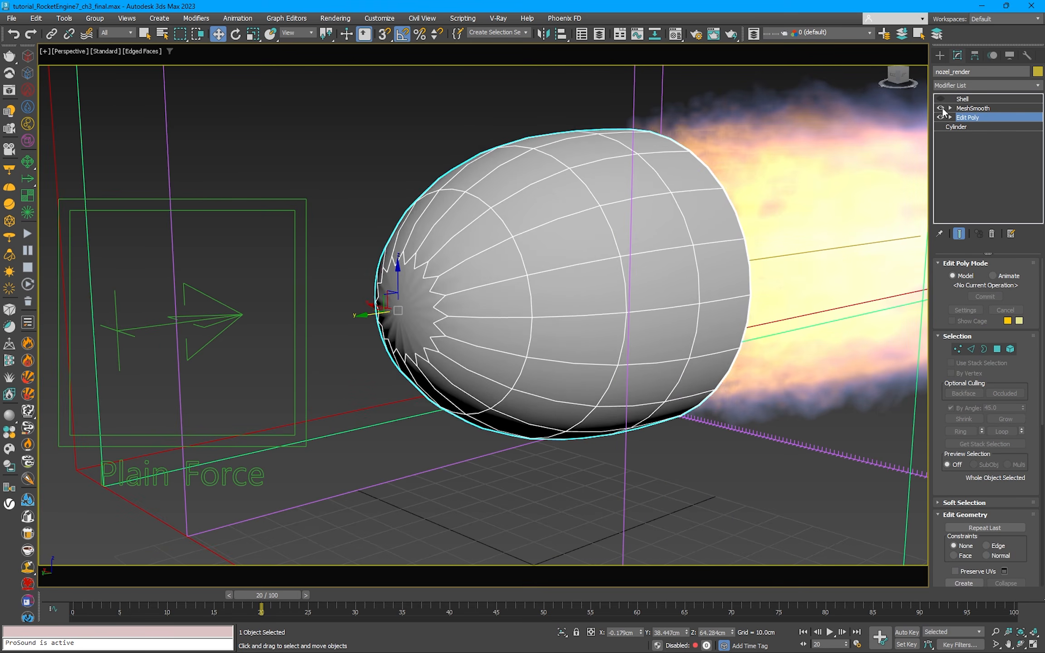
left_click(941, 98)
left_click(978, 99)
key("F3")
middle_click_drag(712, 245, 663, 234, "alt")
scroll(455, 299, "down", 3)
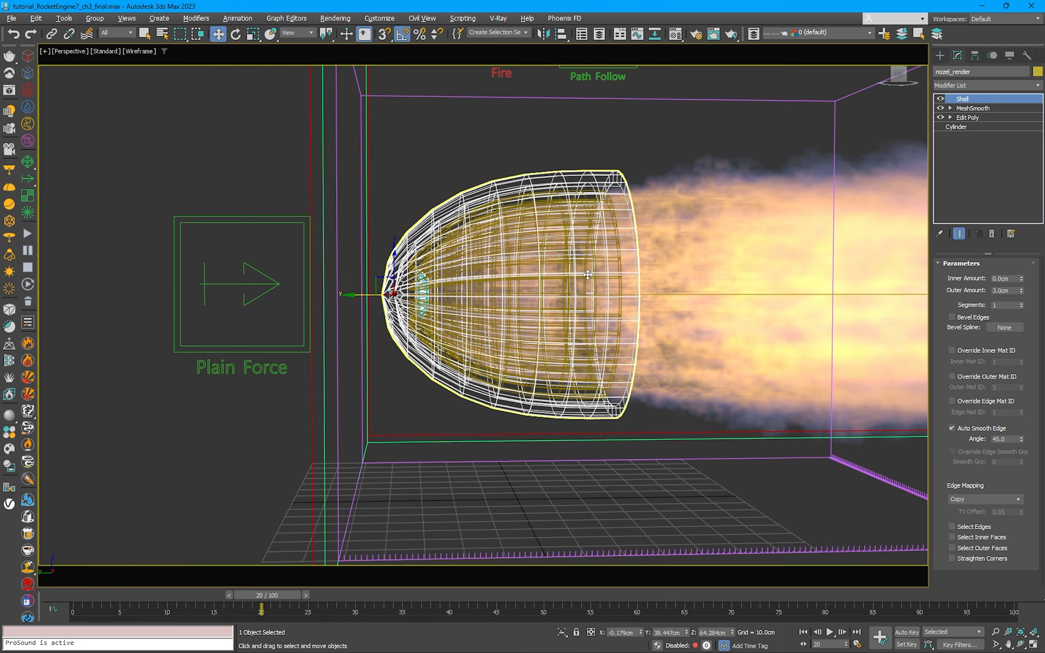
Step: Deselect the nozzle and create a box about 30.67 cm long and wide just behind its closed end
middle_click_drag(456, 299, 581, 382, "alt")
left_click(455, 167)
left_click(939, 55)
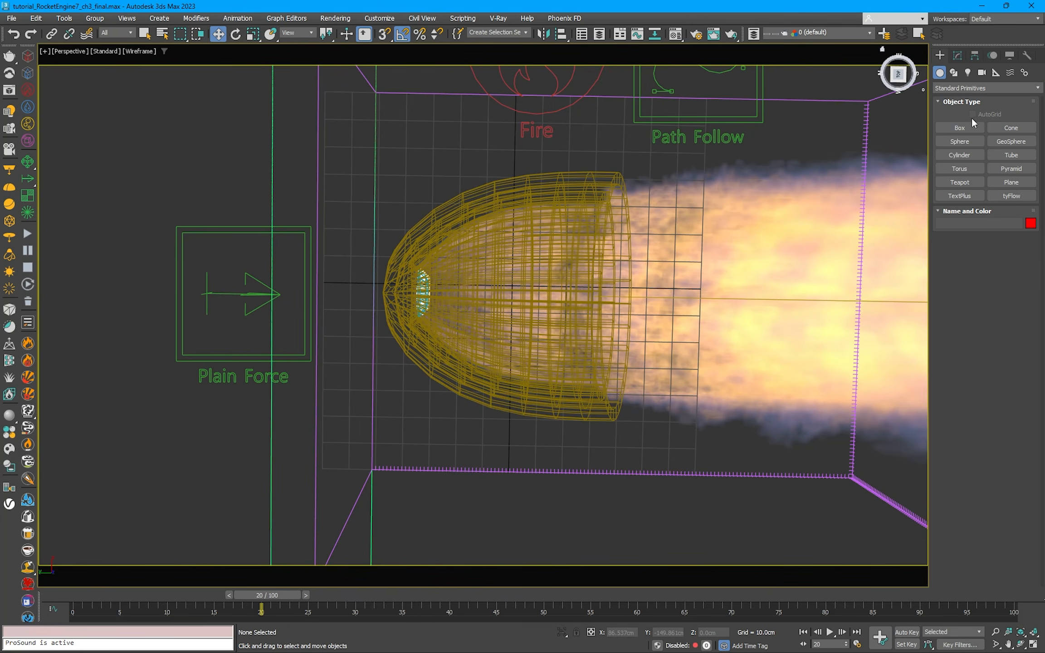
left_click(959, 127)
middle_click_drag(474, 265, 632, 245)
left_click_drag(489, 264, 496, 222, "ctrl")
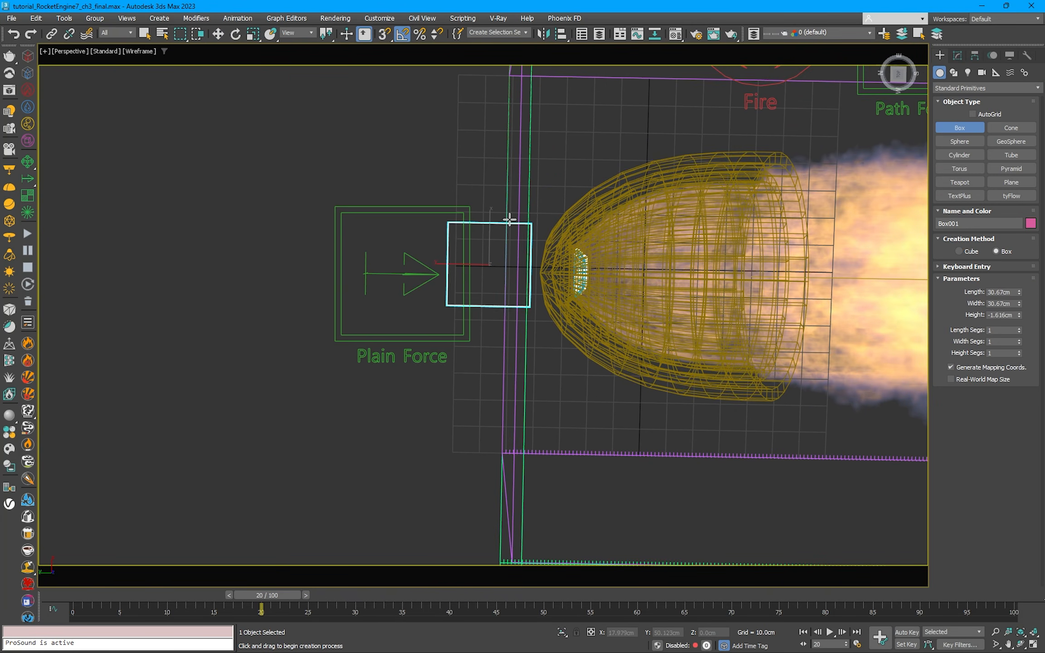
Step: Position the box behind the nozzle and align it with nozel_render
key("e")
left_click_drag(499, 267, 552, 272)
key("w")
key("alt+a")
left_click(558, 248)
key("Return")
Step: Copy the box backward along the nozzle axis as Box002, viewed in shaded mode
mouse_move(614, 280)
middle_mouse_down()
mouse_move(574, 292)
mouse_move(569, 226)
middle_mouse_up()
key("F3")
left_click_drag(469, 285, 361, 285)
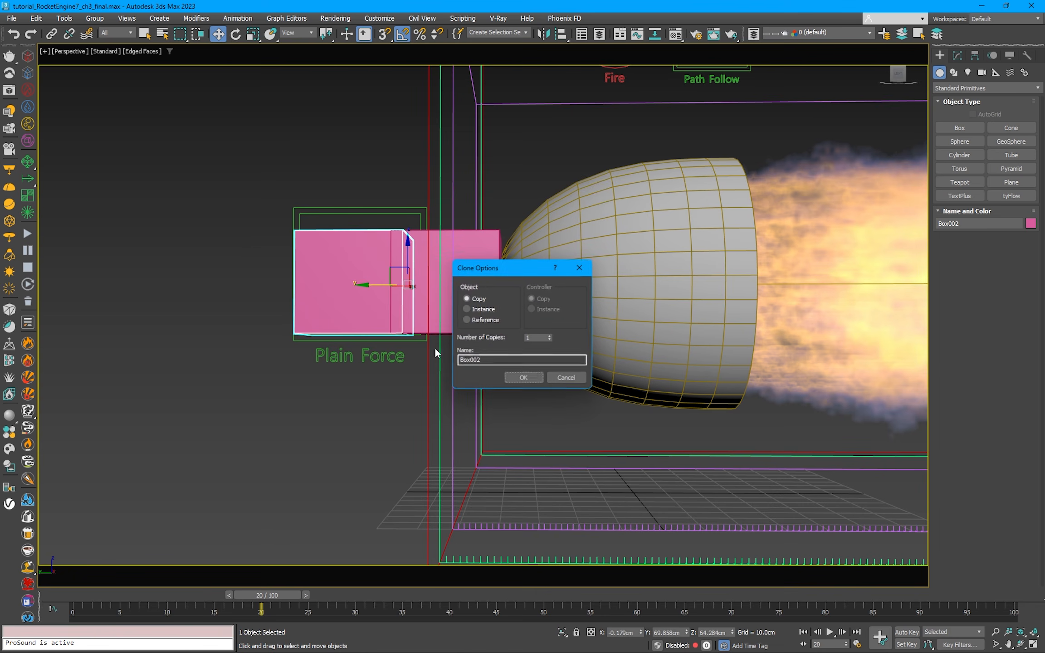
left_click(520, 378)
middle_click_drag(520, 379, 353, 283, "alt")
Step: Scale Box002 up into a larger block and stretch it to about 355% along the nozzle axis
key("r")
left_click_drag(369, 280, 356, 216)
middle_click_drag(359, 220, 429, 245, "alt")
left_click_drag(439, 301, 528, 323)
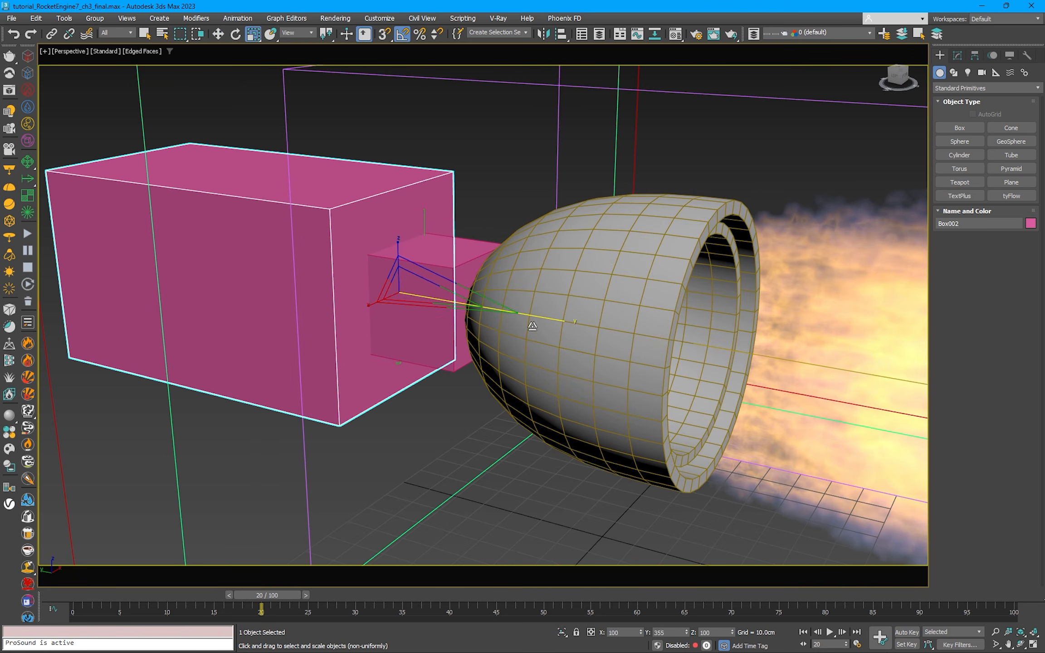
Step: Select both boxes, assign the 02 - Default VRayMtl material to them, and close the Material Editor
key("w")
left_click(448, 250, "ctrl")
middle_click_drag(448, 250, 529, 221, "alt")
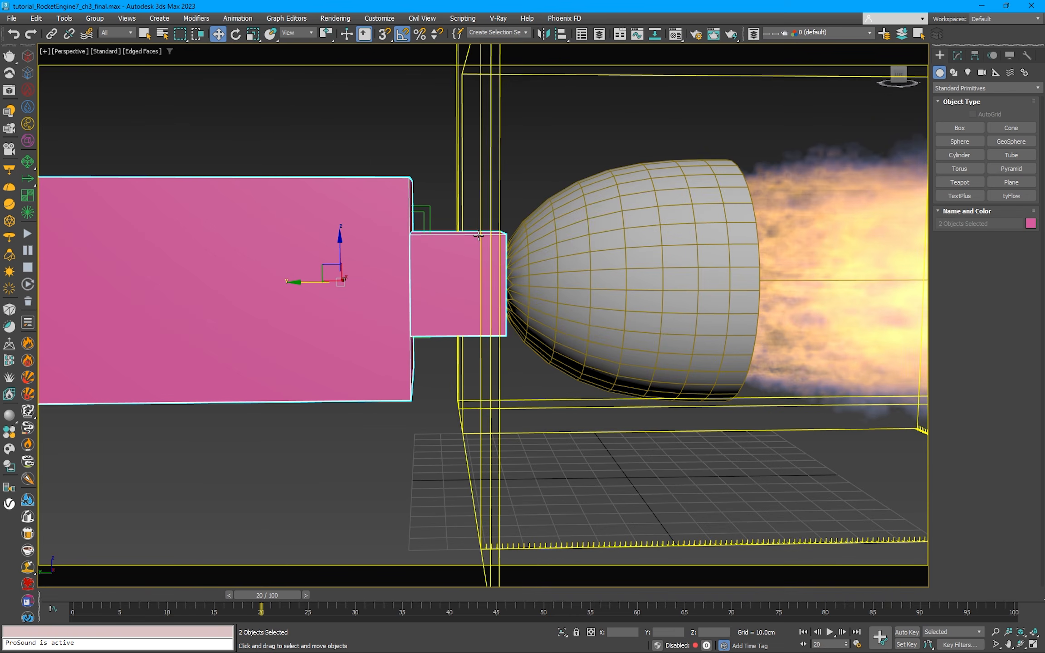
key("m")
left_click(593, 364)
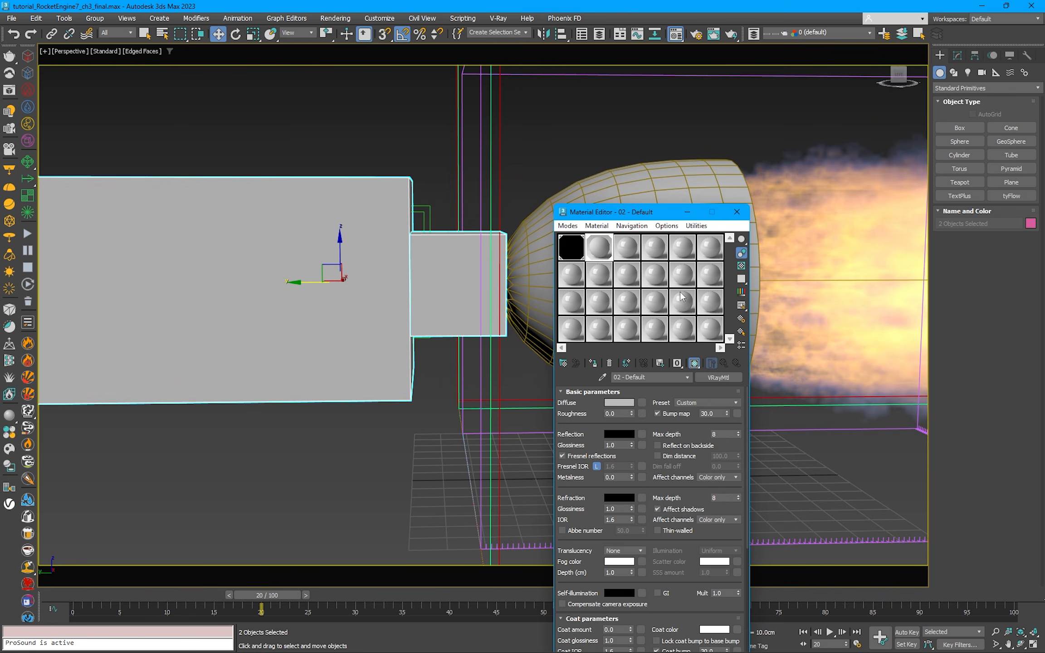
key("m")
Step: Hide the original inner nozzle, nozel, and turn off Renderable in its object properties
left_click(619, 134)
middle_click_drag(691, 242, 595, 188)
left_click(601, 178)
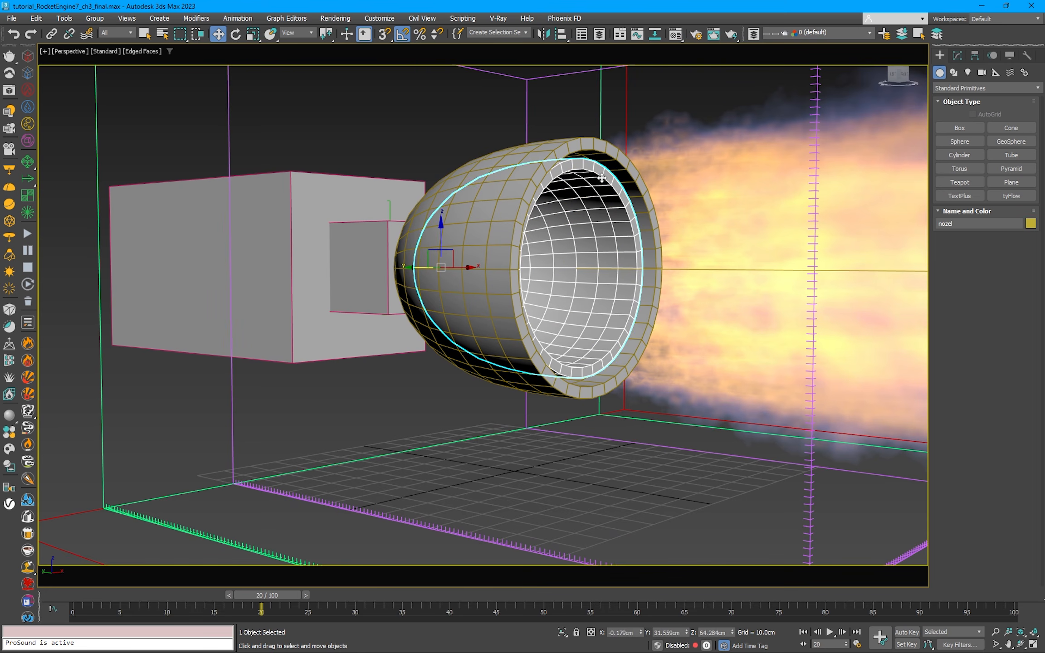
right_click(602, 178)
left_click(606, 278)
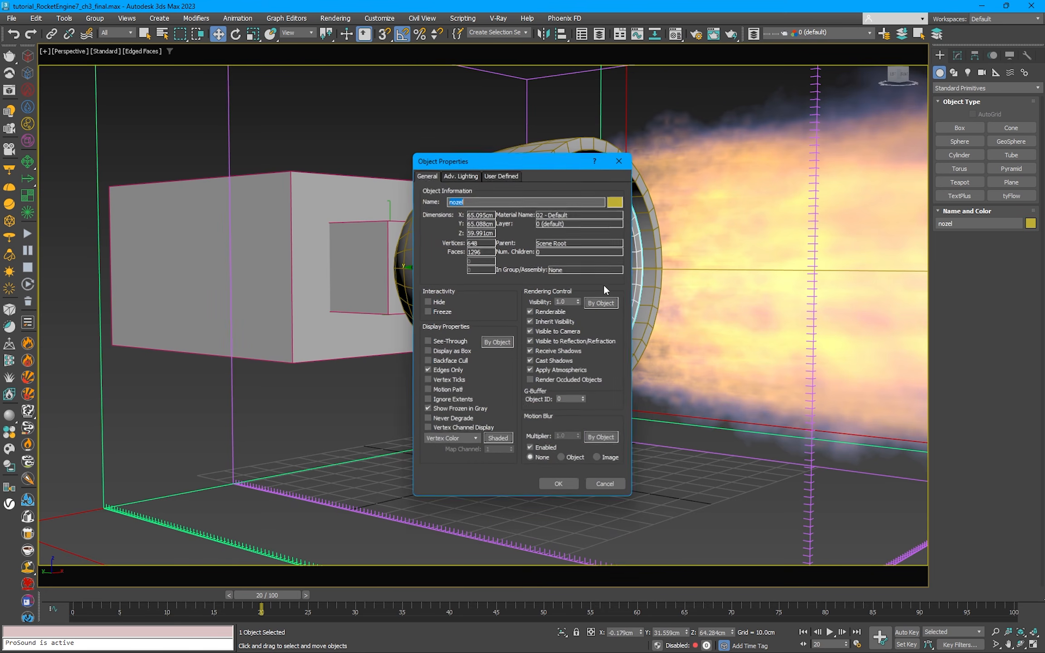
left_click(554, 312)
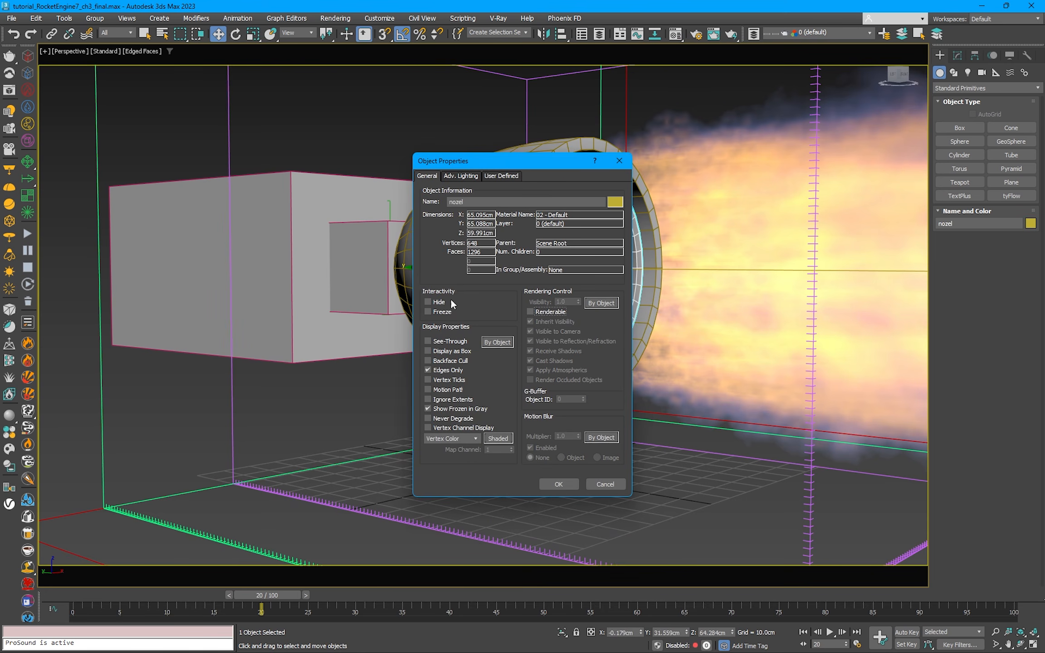
left_click(557, 484)
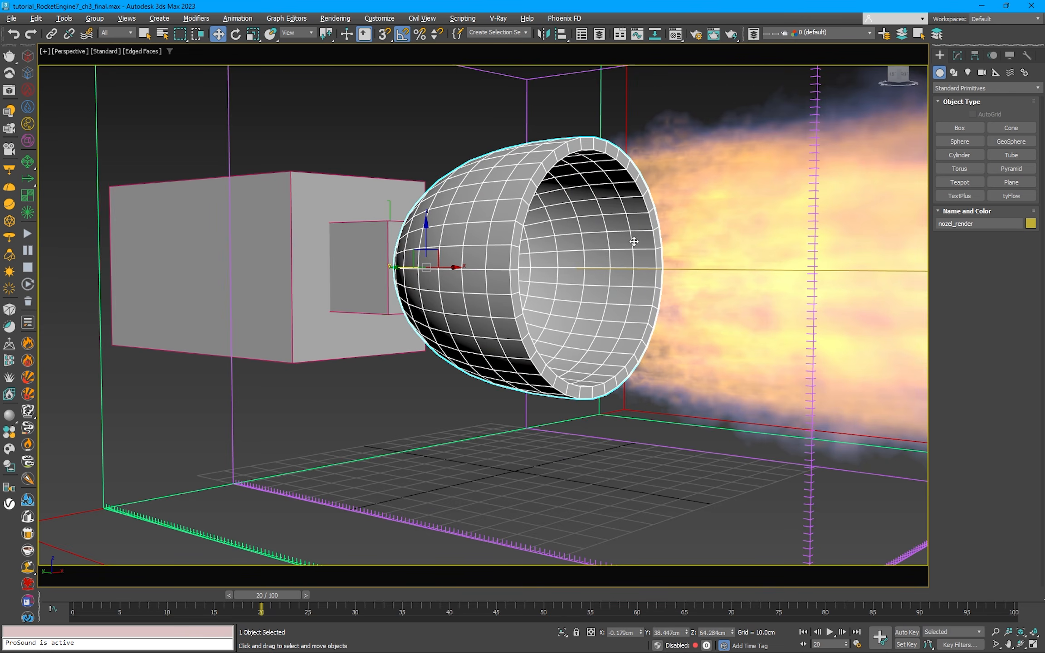
Step: Check the rendering options in nozel_render's object properties and accept them as they are
key("z")
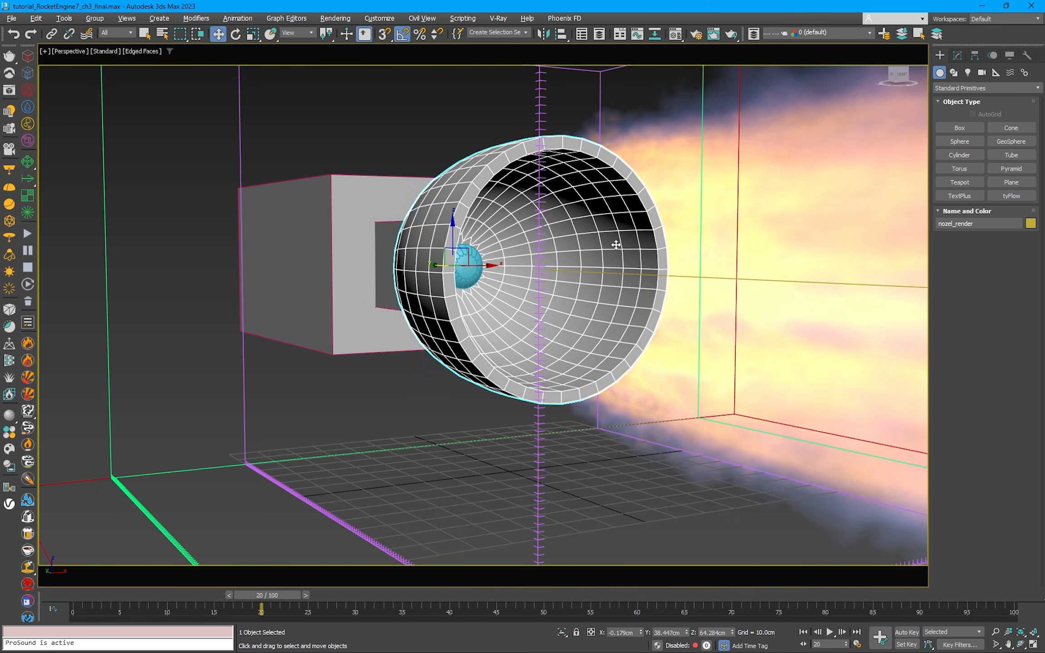
scroll(615, 245, "down", 3)
right_click(617, 240)
left_click(657, 341)
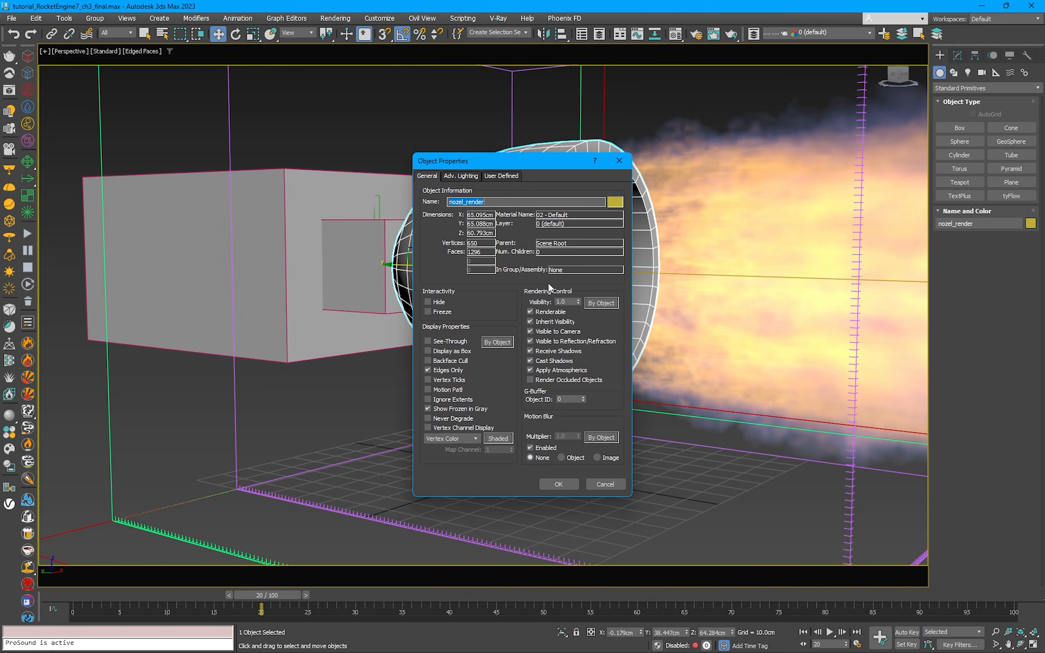
left_click(561, 483)
Step: Select emit_mesh inside the nozzle and turn off Renderable in its object properties
middle_click_drag(576, 354, 493, 272, "alt")
left_click(492, 274)
right_click(489, 268)
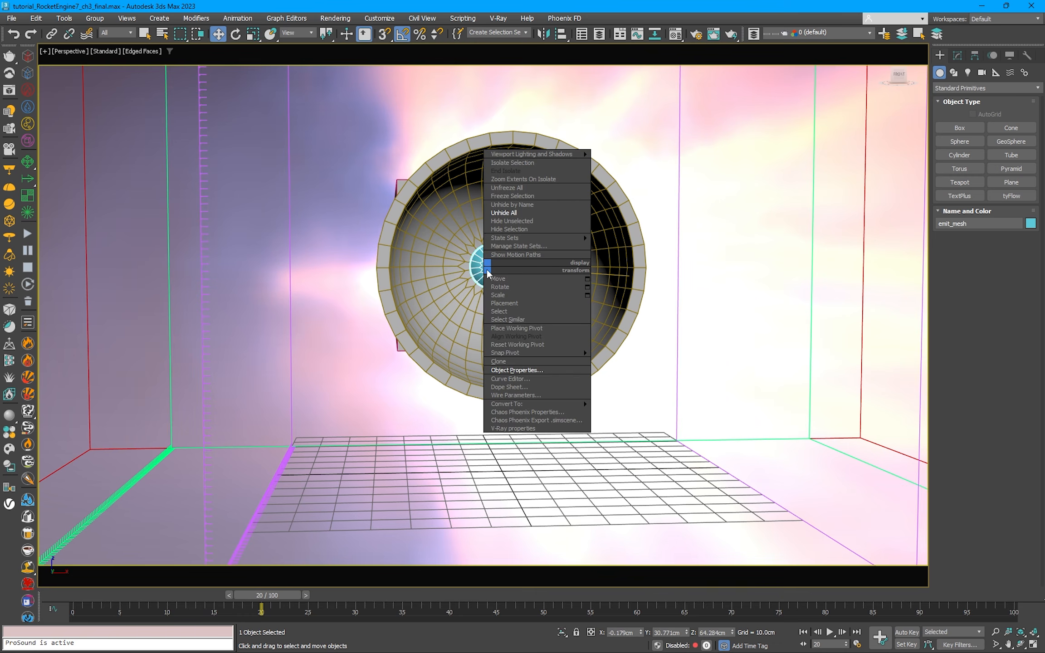
left_click(516, 370)
left_click(530, 311)
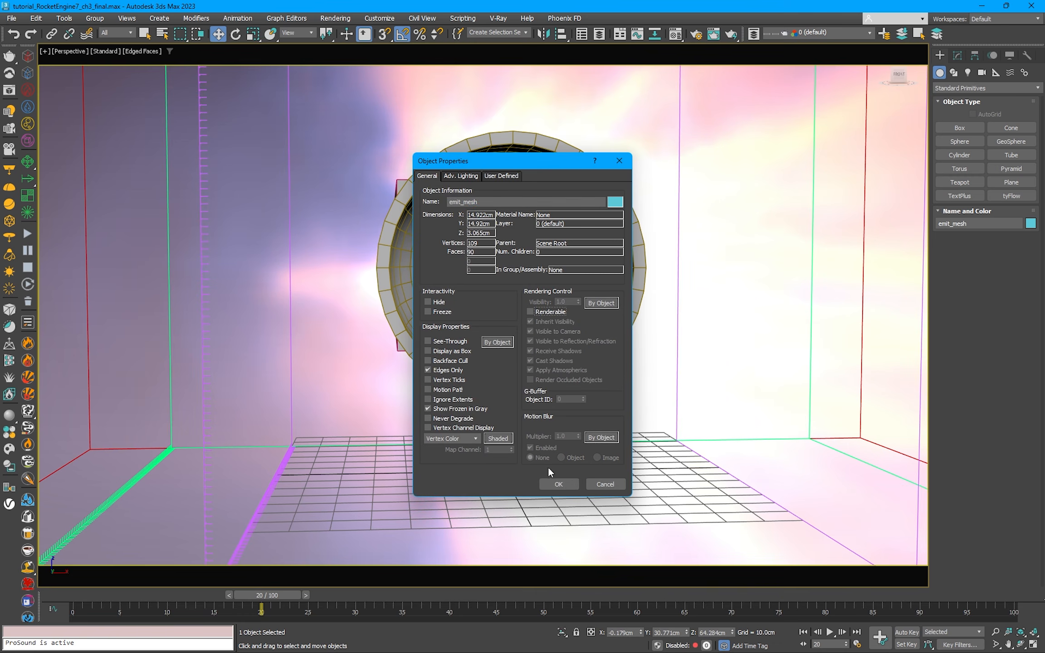
left_click(569, 485)
Step: Return to the PhysCamera001 view and region-render the nozzle and engine body in the V-Ray Frame Buffer
middle_click_drag(570, 485, 440, 252, "alt")
scroll(453, 149, "down", 5)
scroll(502, 204, "down", 2)
key("c")
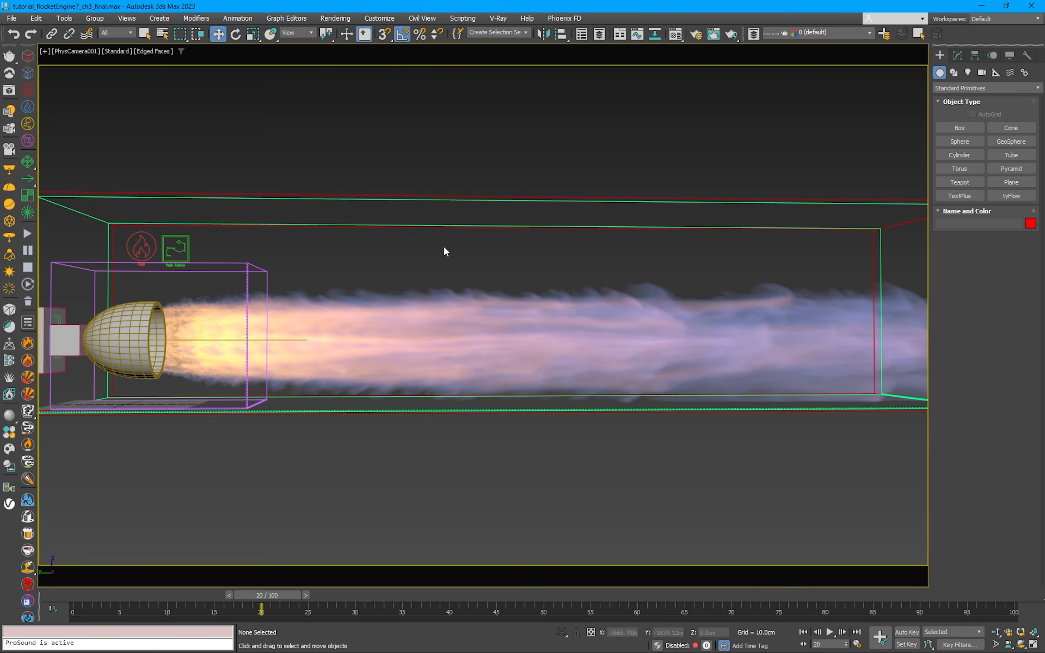
left_click(14, 92)
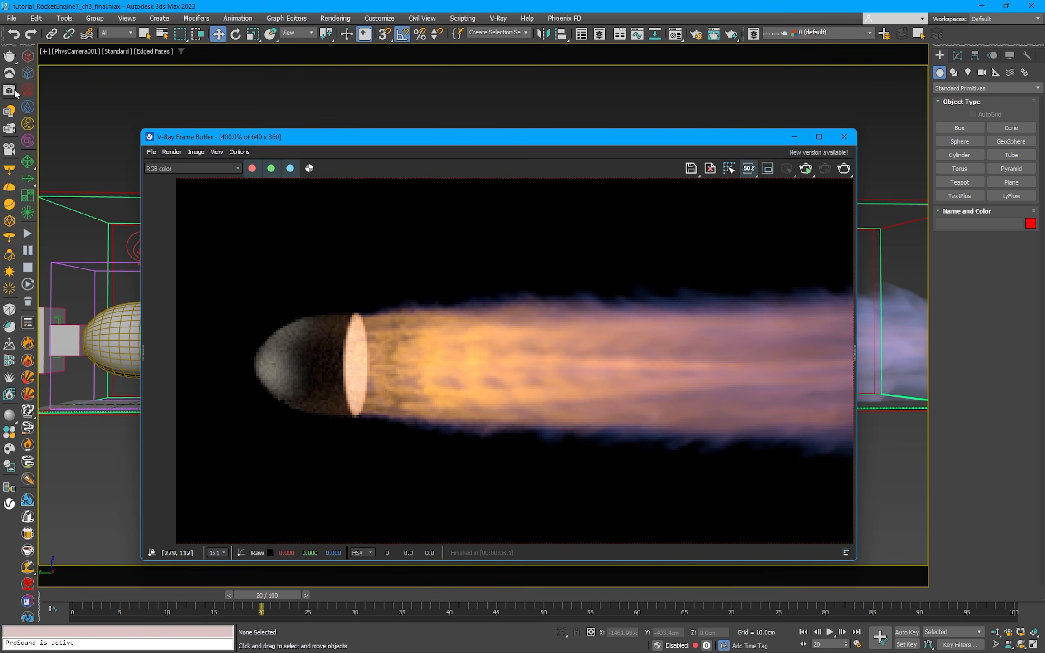
left_click(767, 168)
left_click(843, 168)
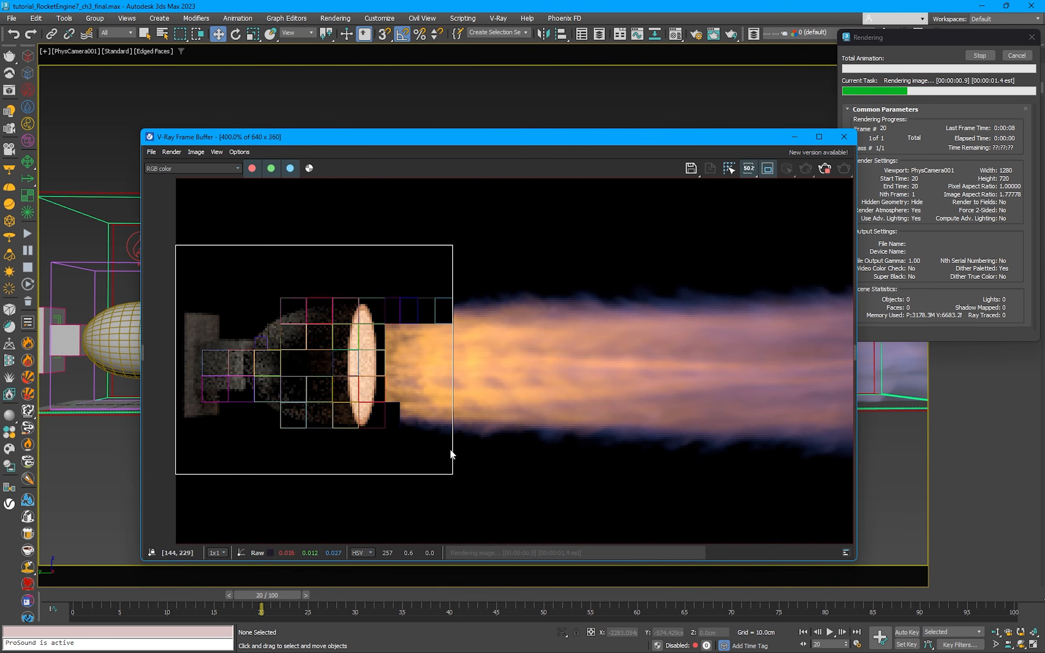
scroll(347, 435, "down", 1)
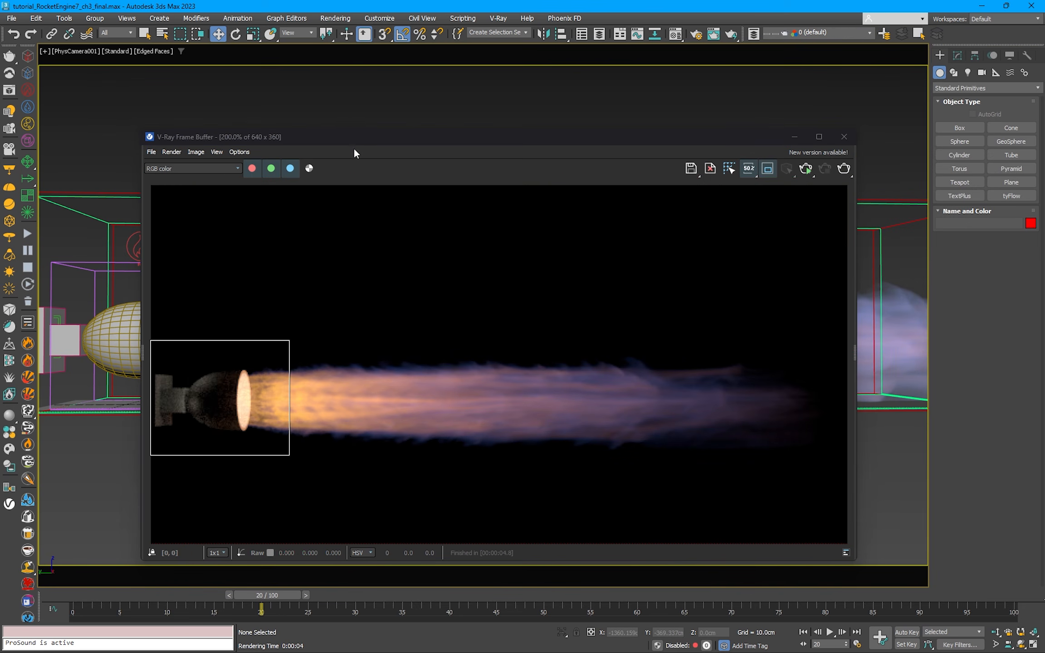
Step: Open PhoenixFDFire001's volumetric render settings, change the fire's Light Resolution, and re-render the nozzle region
left_click_drag(365, 134, 505, 248)
left_click(246, 260)
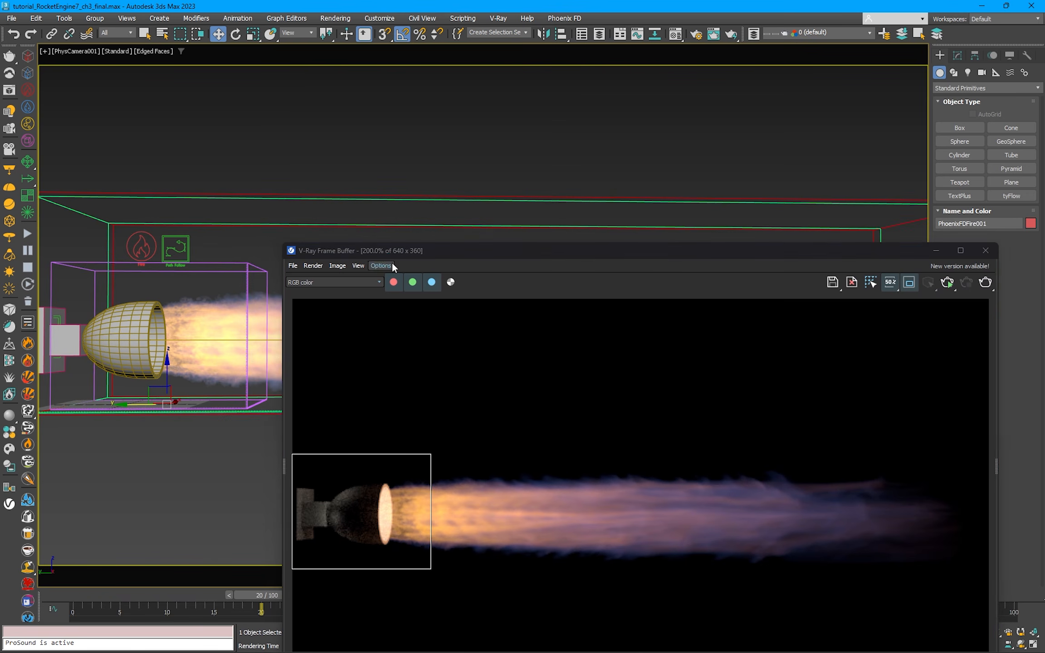
left_click_drag(389, 253, 271, 170)
left_click(958, 55)
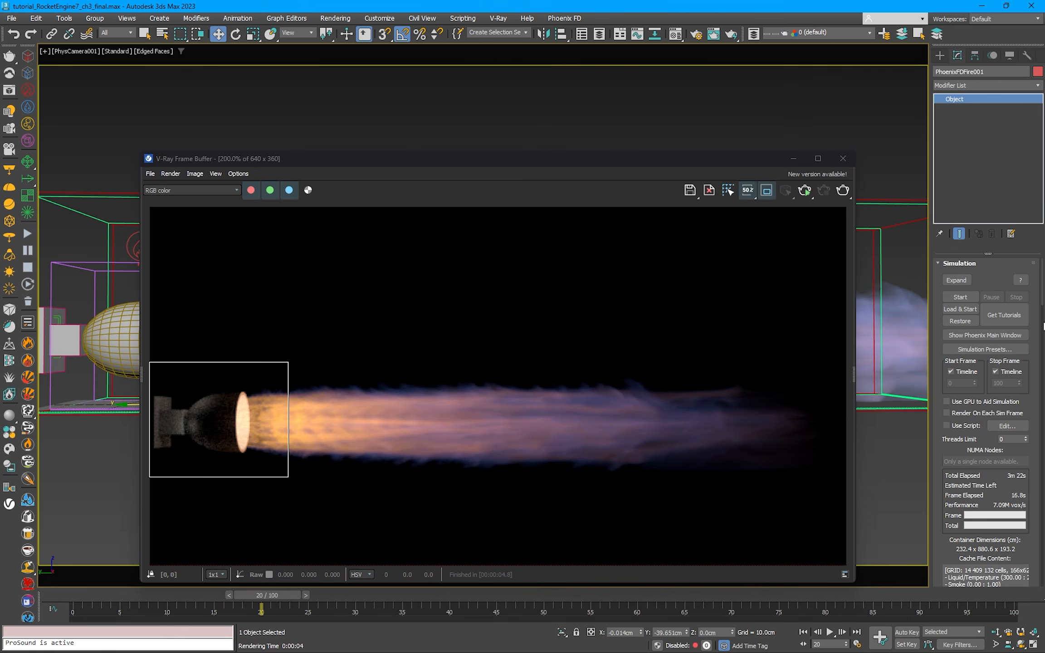
scroll(1011, 379, "down", 5)
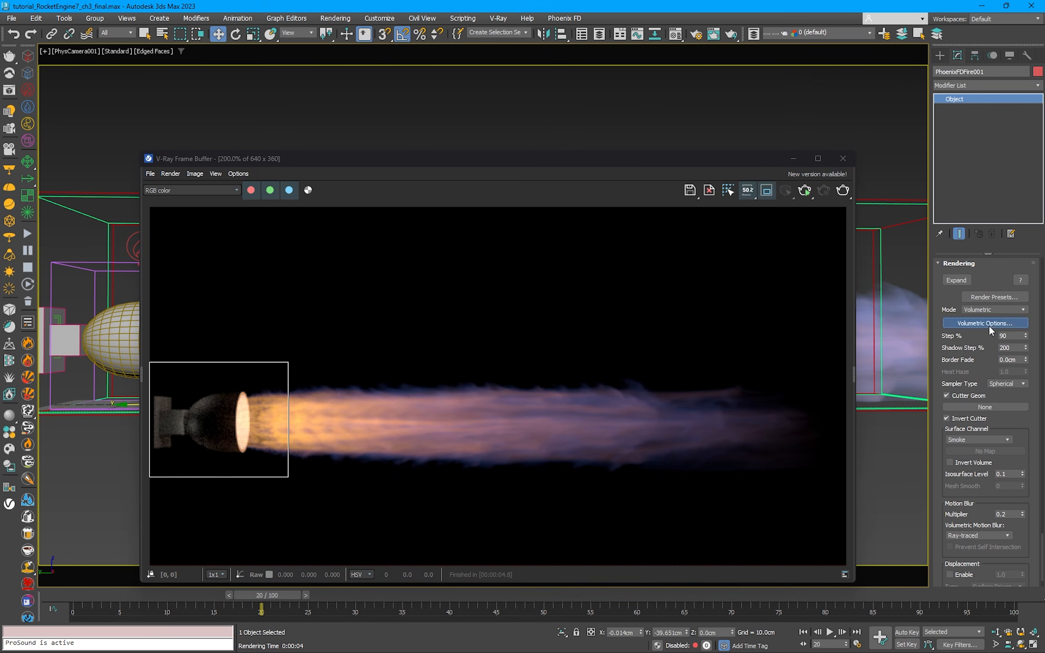
left_click(988, 324)
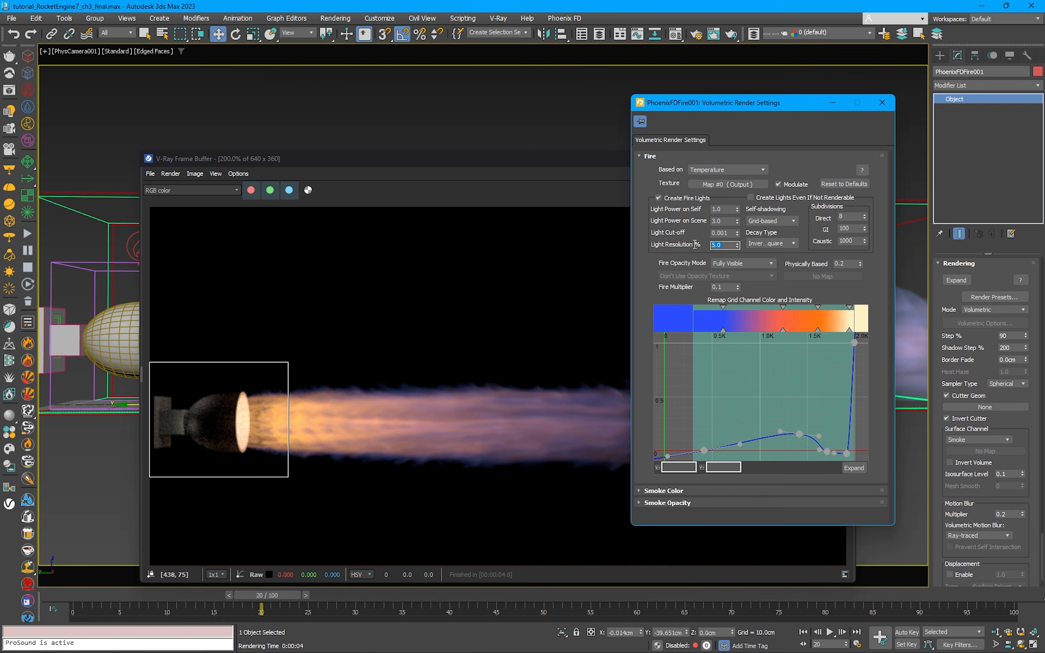
left_click_drag(573, 162, 591, 149)
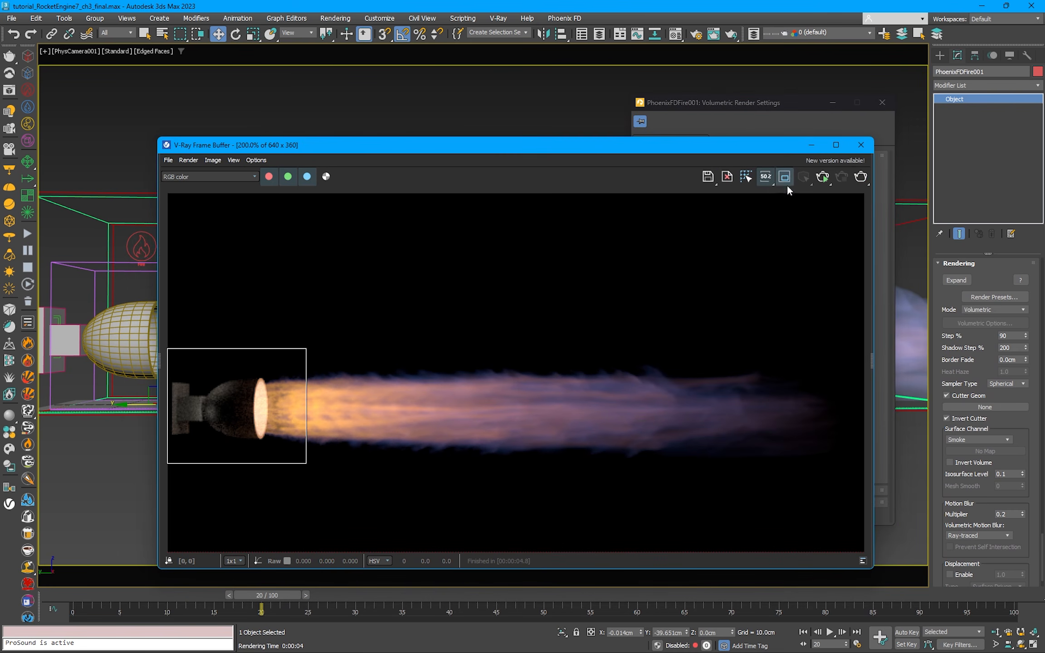
left_click(860, 178)
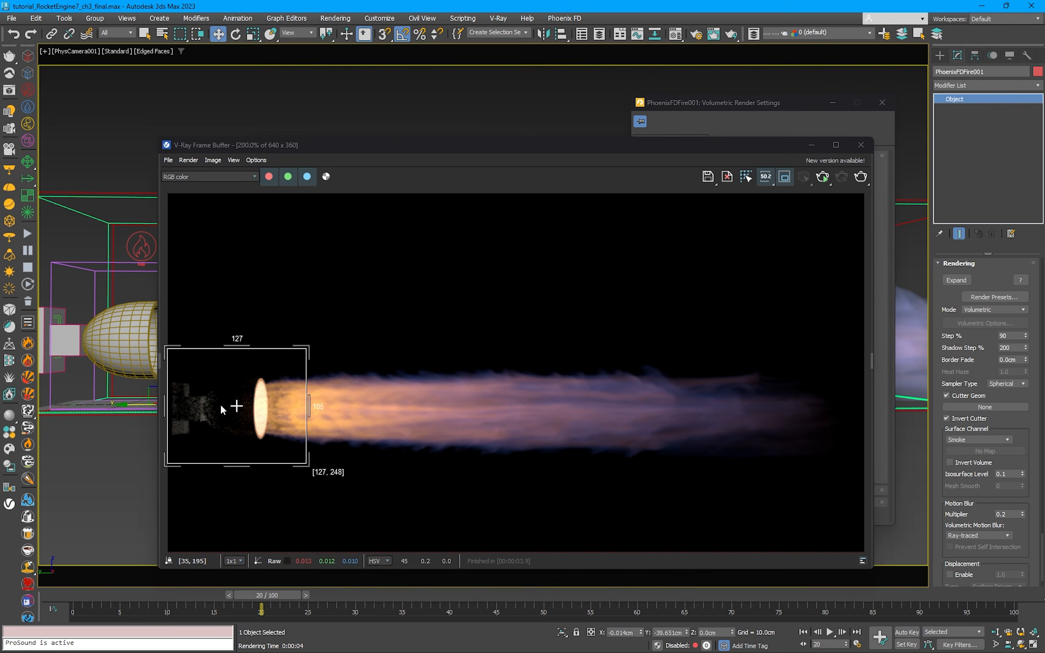
Step: Set the fire's Light Resolution to 50%, re-render the nozzle region, and close the frame buffer and volumetric settings
left_click_drag(701, 108, 715, 91)
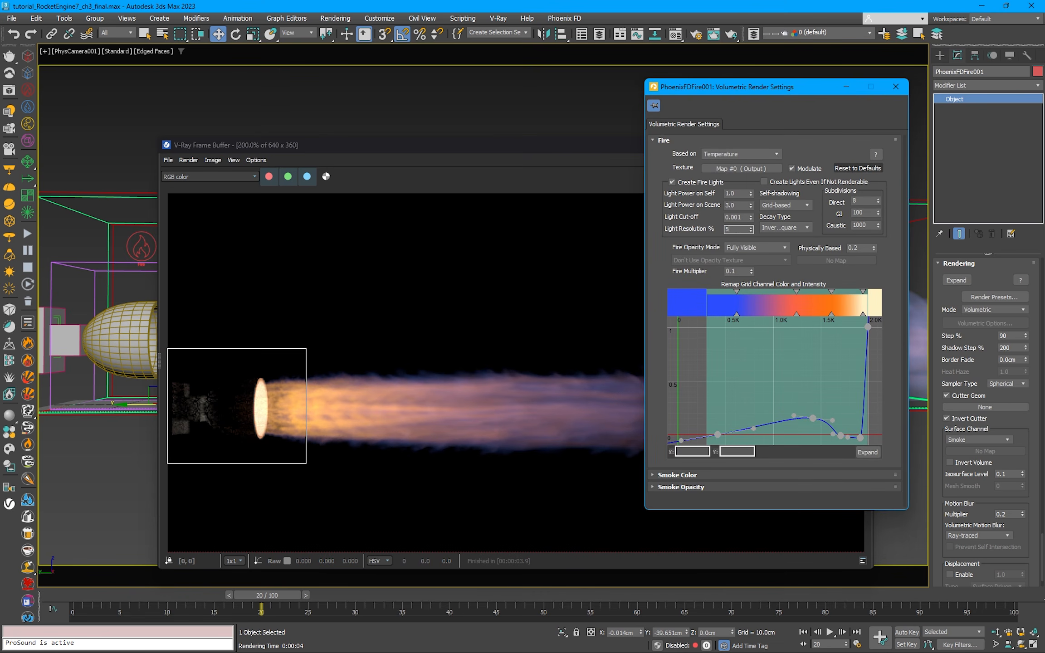
left_click_drag(585, 149, 601, 138)
left_click(876, 166)
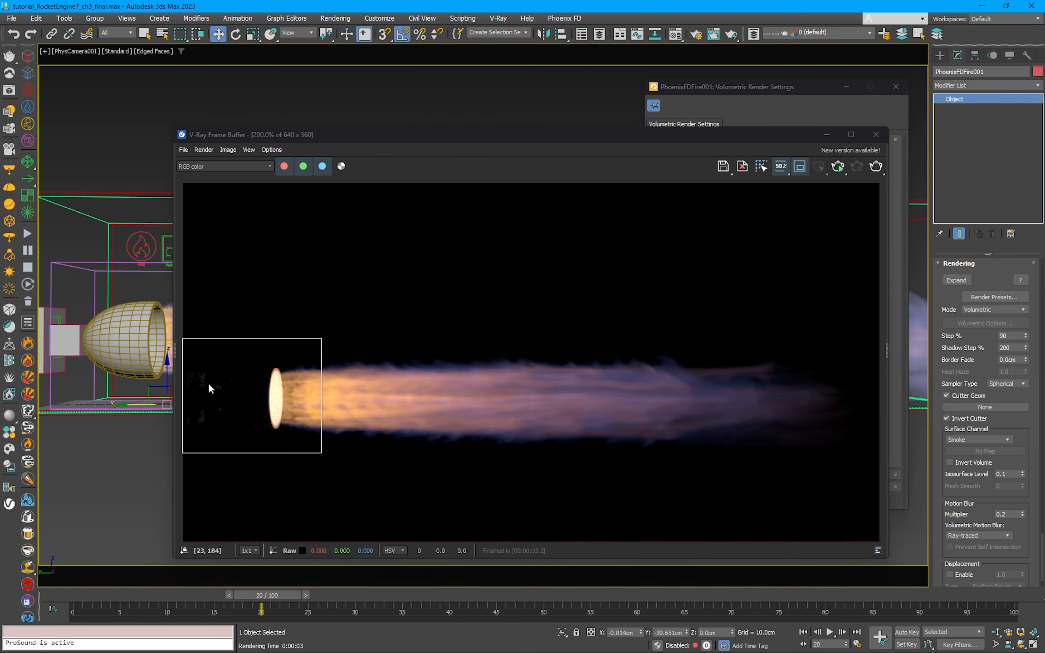
left_click(876, 135)
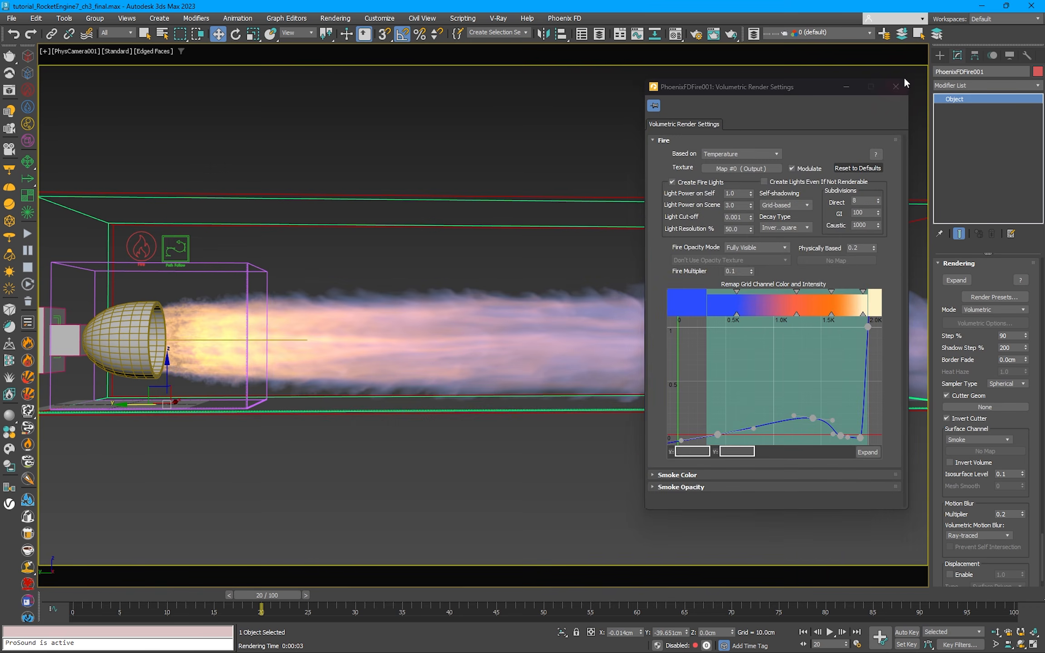
left_click(510, 119)
Step: Create a disc-type VRayLight with a radius of about 46 cm beside the simulator in the perspective view
left_click(940, 56)
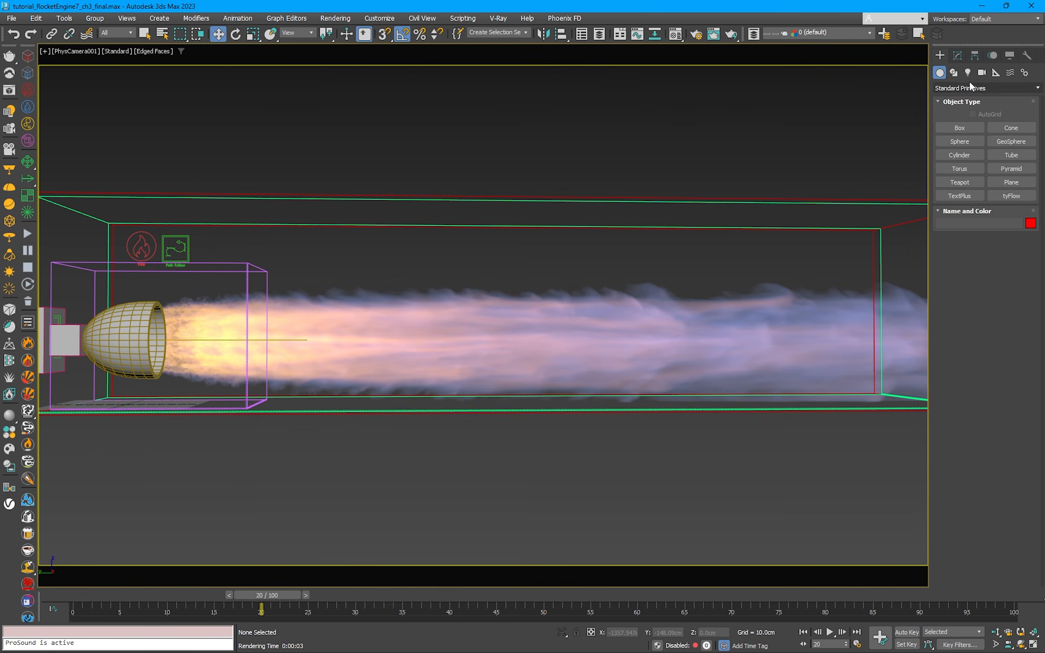
left_click(968, 73)
left_click(961, 128)
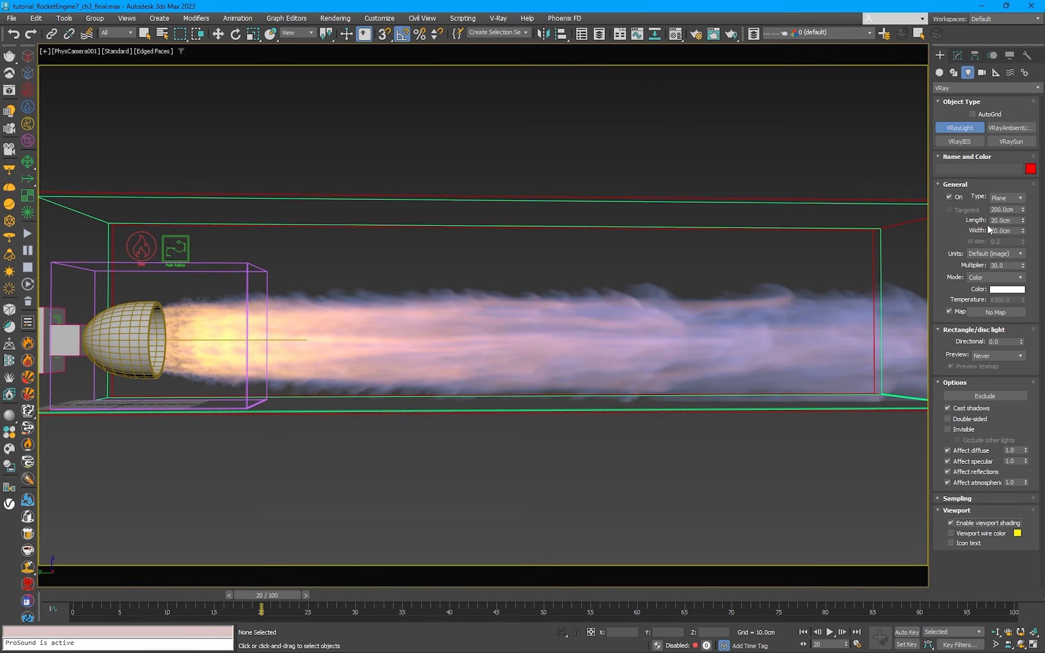
key("p")
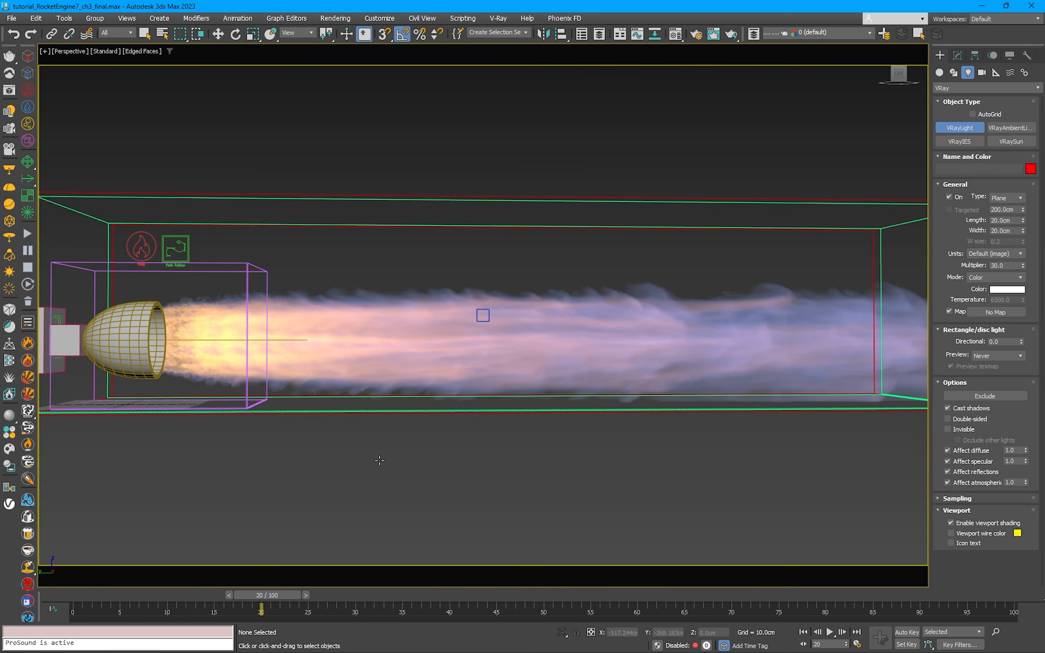
scroll(380, 460, "down", 4)
middle_click_drag(382, 291, 361, 357, "alt")
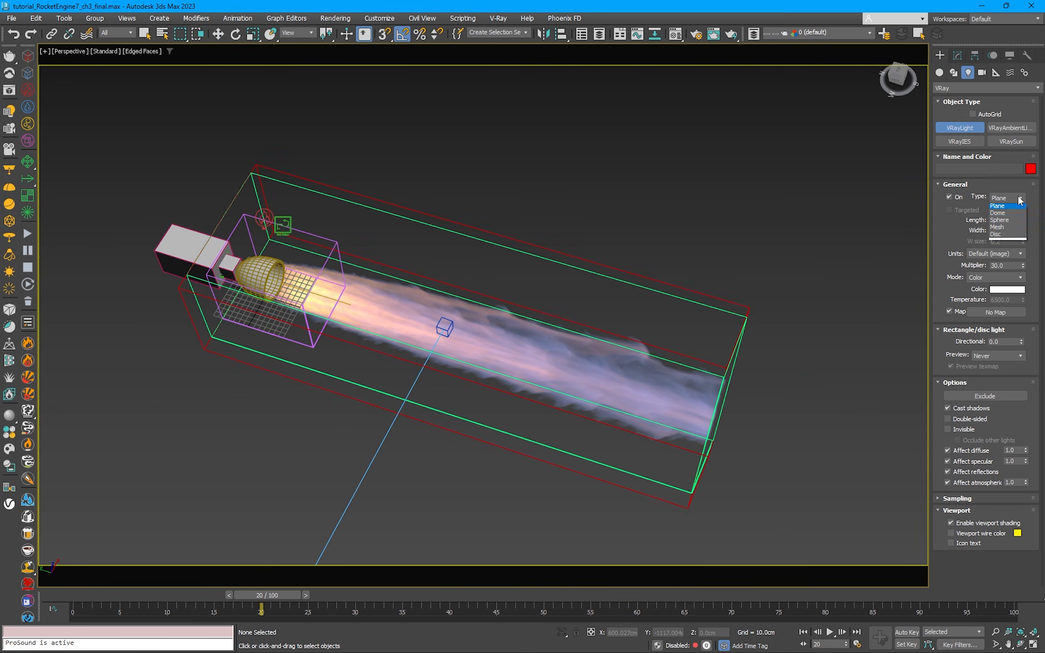
middle_click_drag(372, 252, 413, 310)
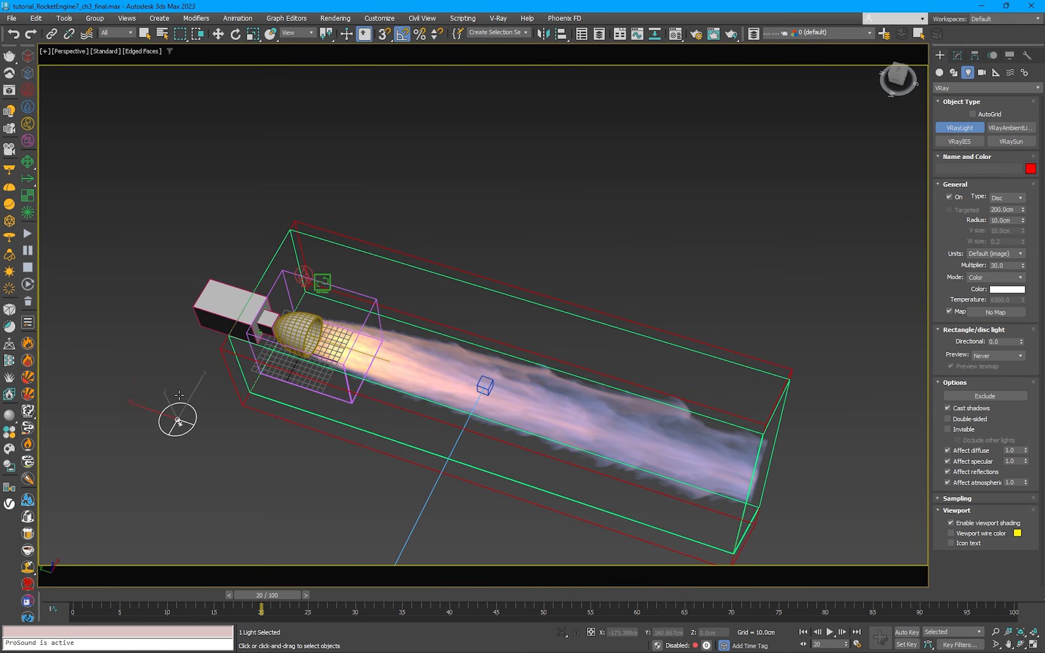
left_click_drag(180, 395, 179, 378)
right_click(249, 381)
Step: Move the disc light above the engine, to about X 99 cm and Z 273 cm
middle_click_drag(248, 381, 216, 407, "alt")
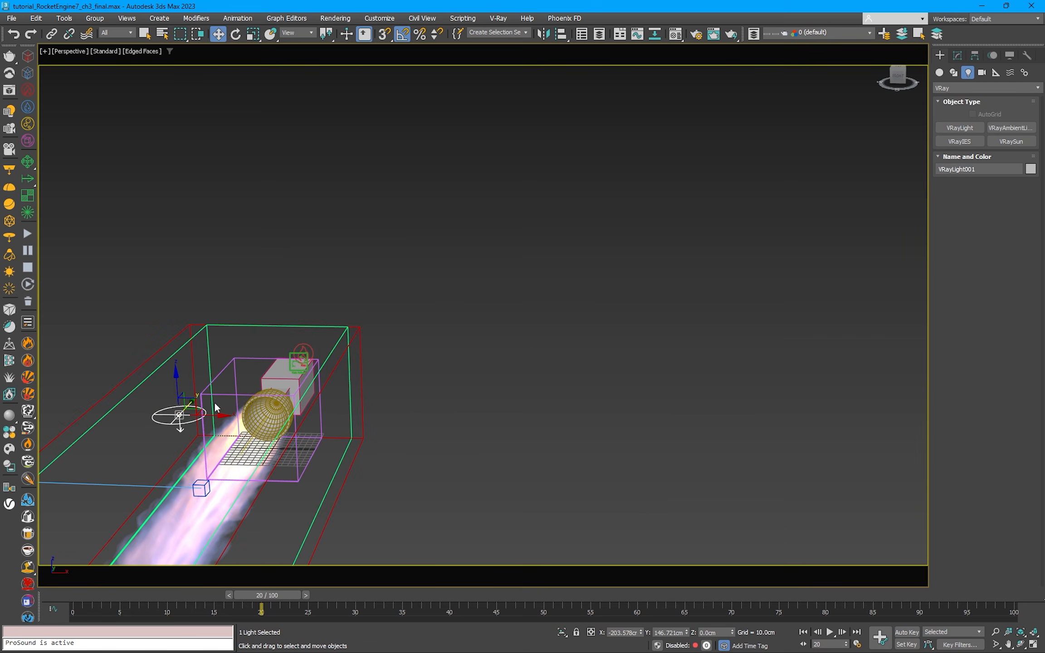
left_click_drag(223, 389, 205, 390)
key("ctrl+z")
middle_click_drag(195, 390, 211, 382, "alt")
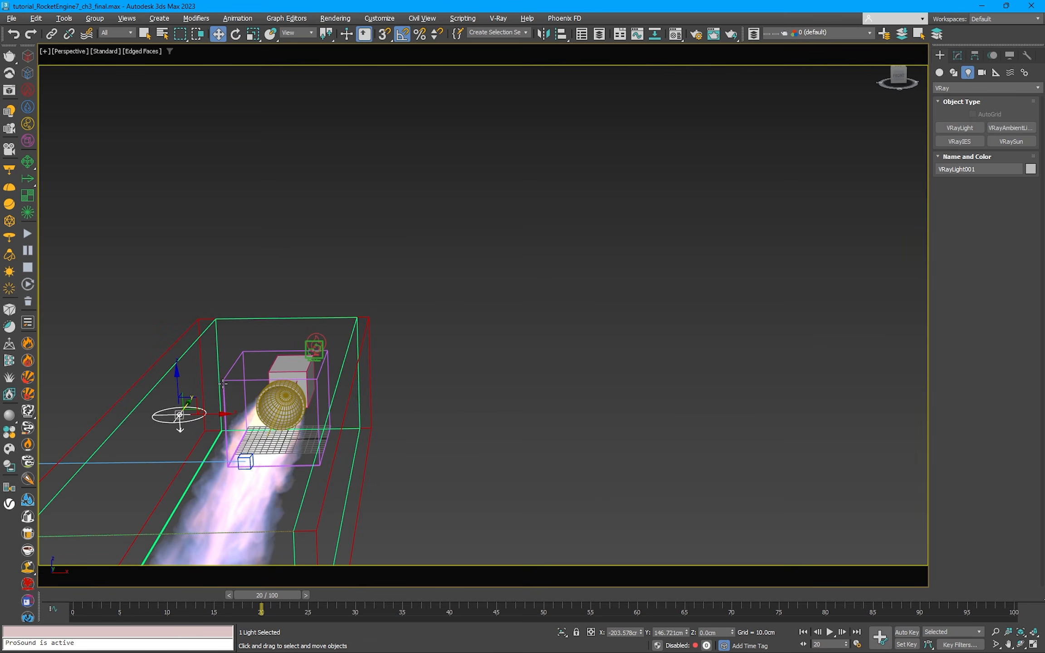
left_click_drag(195, 398, 385, 241)
key("e")
middle_click_drag(272, 299, 368, 299, "alt")
key("w")
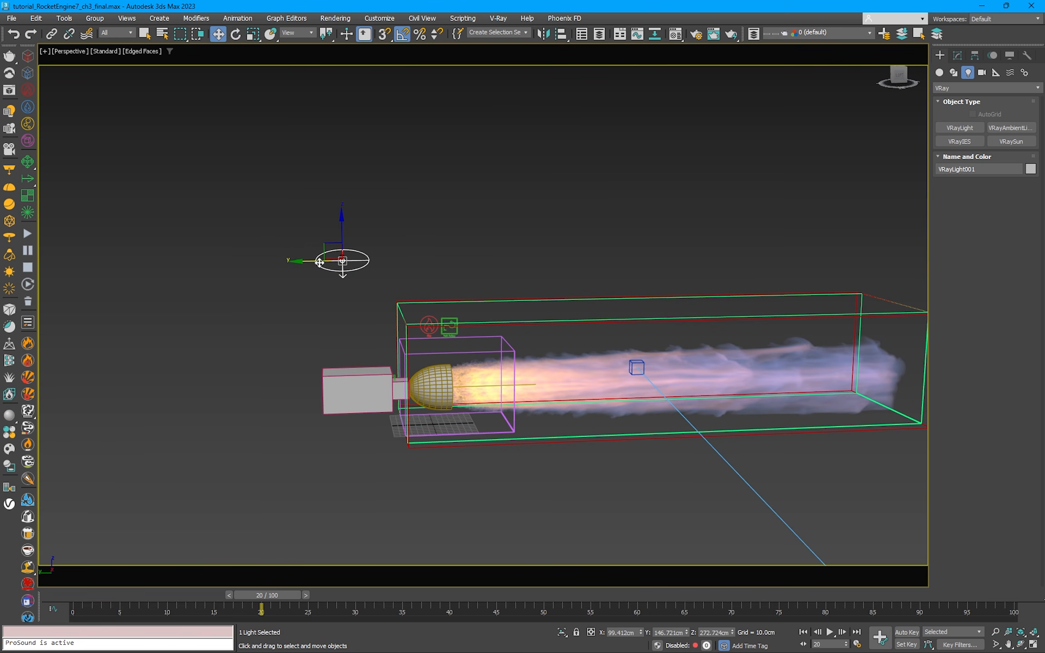
Step: Shift the disc light over the nozzle to about Y 10 cm and tilt it 25 degrees
left_click_drag(319, 262, 394, 260)
key("e")
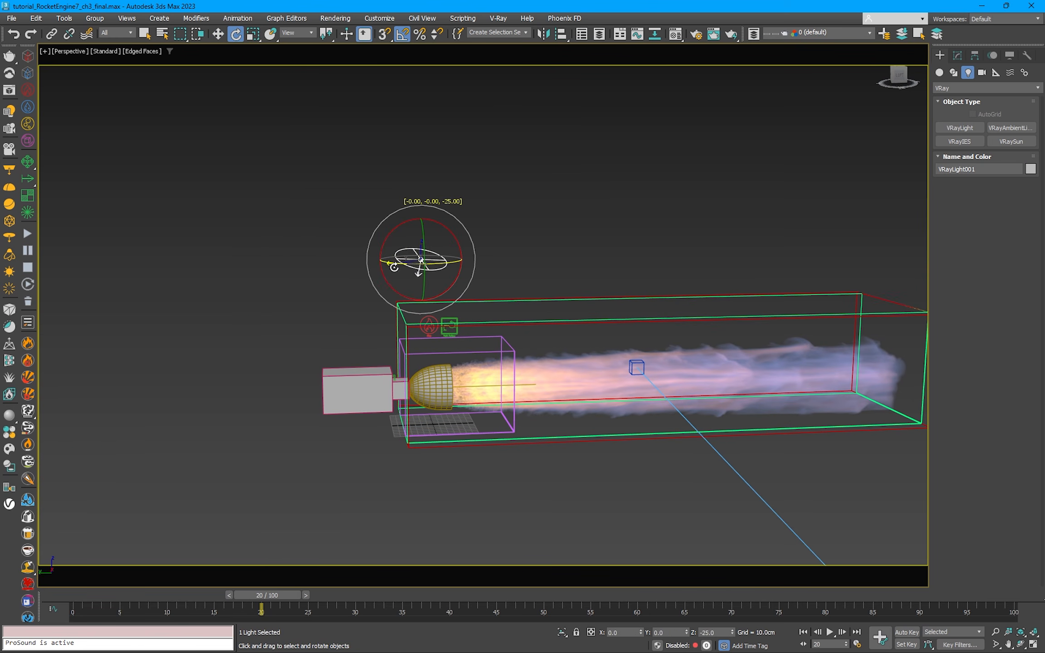
key("w")
middle_click_drag(483, 277, 386, 262)
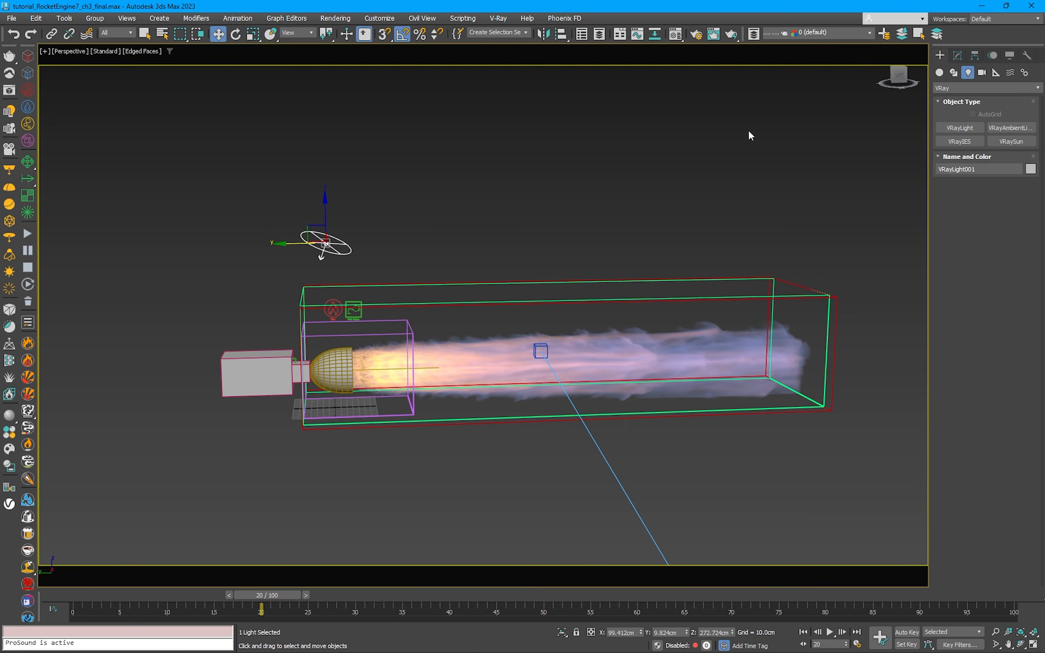
Step: Make the disc light invisible and start an interactive render of the nozzle region from the camera view
left_click(956, 56)
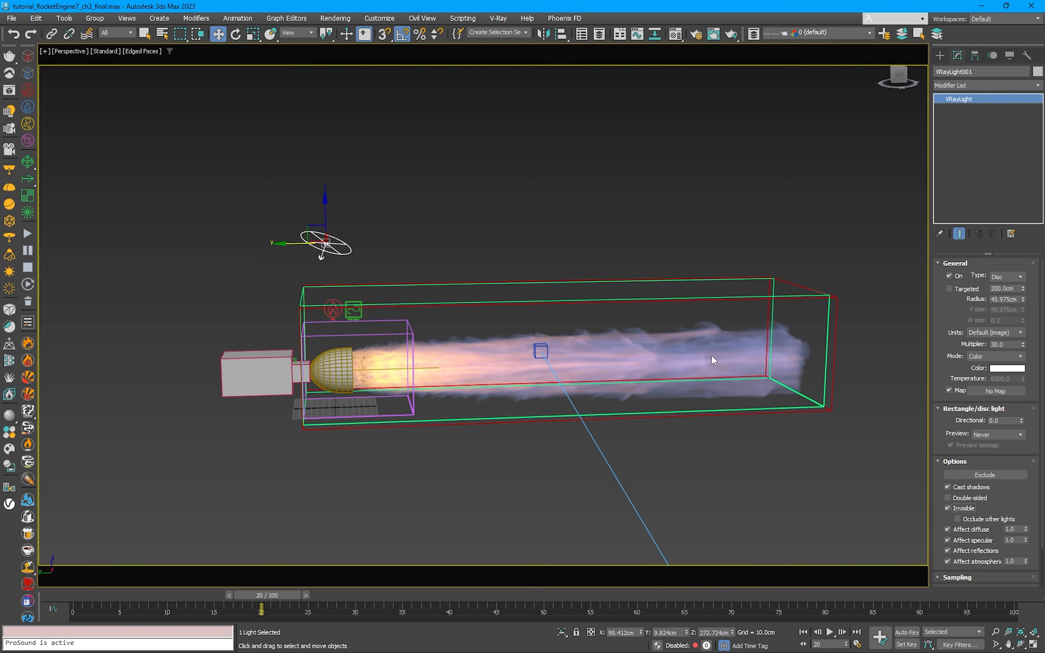
key("c")
left_click(15, 93)
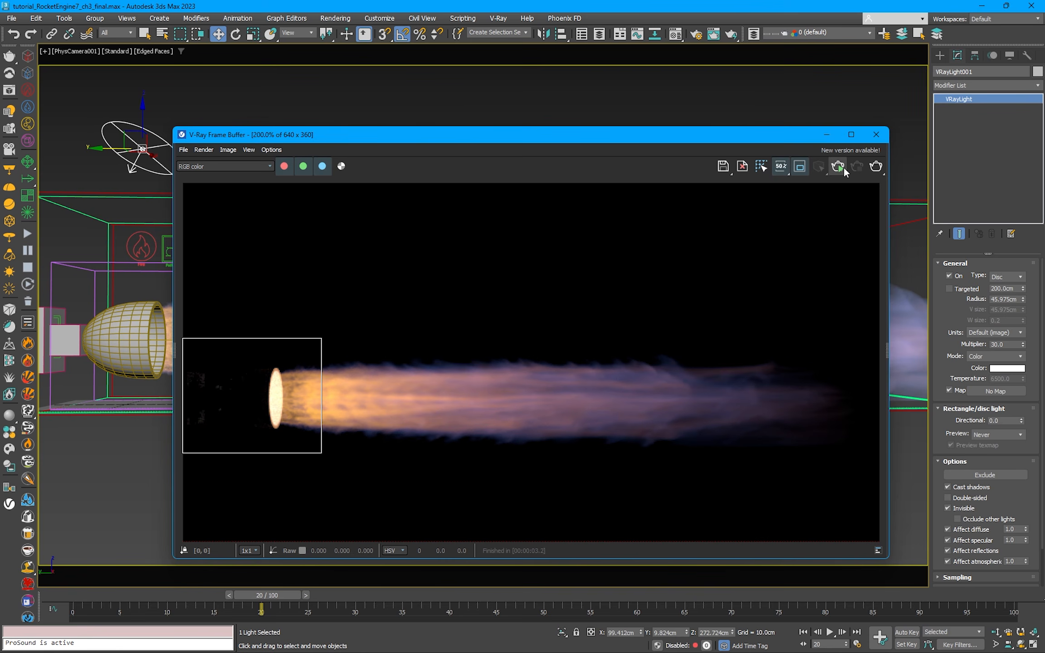
key("shift+q")
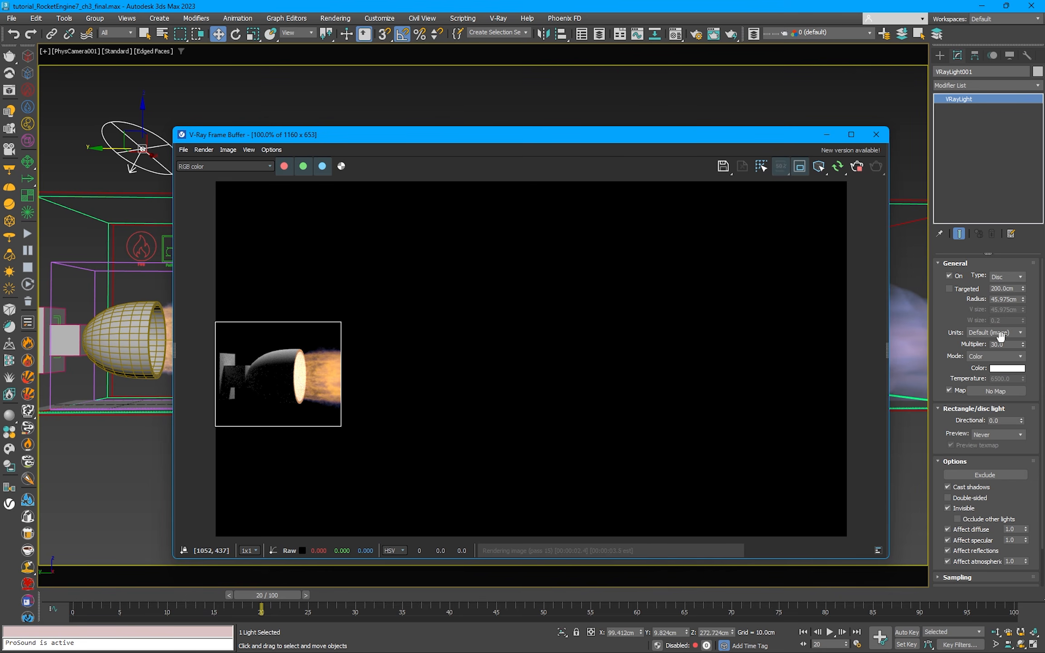
Step: Set the disc light's multiplier to 5 and inspect the nozzle lighting close up in the interactive render
double_click(1003, 345)
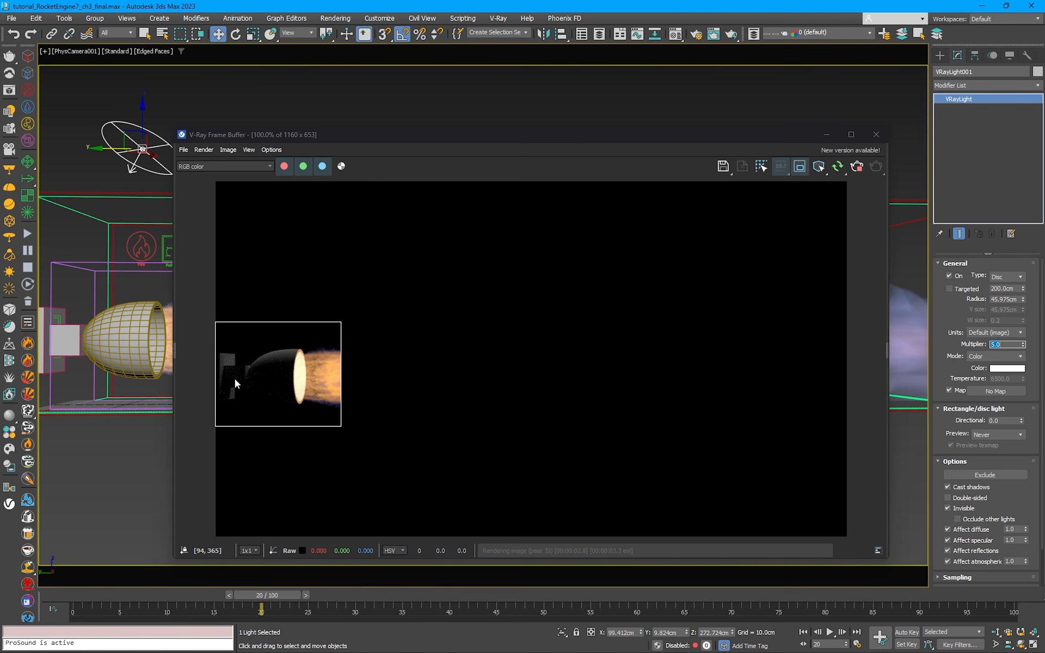
scroll(241, 363, "up", 1)
middle_click_drag(247, 363, 260, 360)
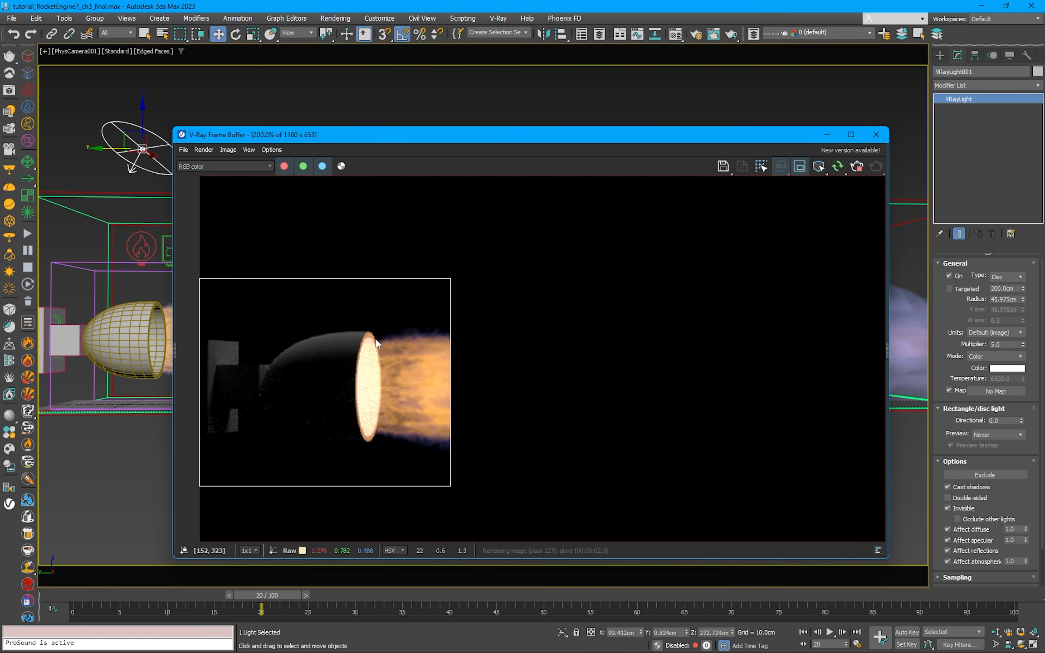
Step: Stop the interactive render, turn off region rendering, and start a full-frame render
mouse_move(551, 137)
left_mouse_down()
mouse_move(564, 135)
mouse_move(554, 137)
left_mouse_up()
scroll(419, 328, "down", 1)
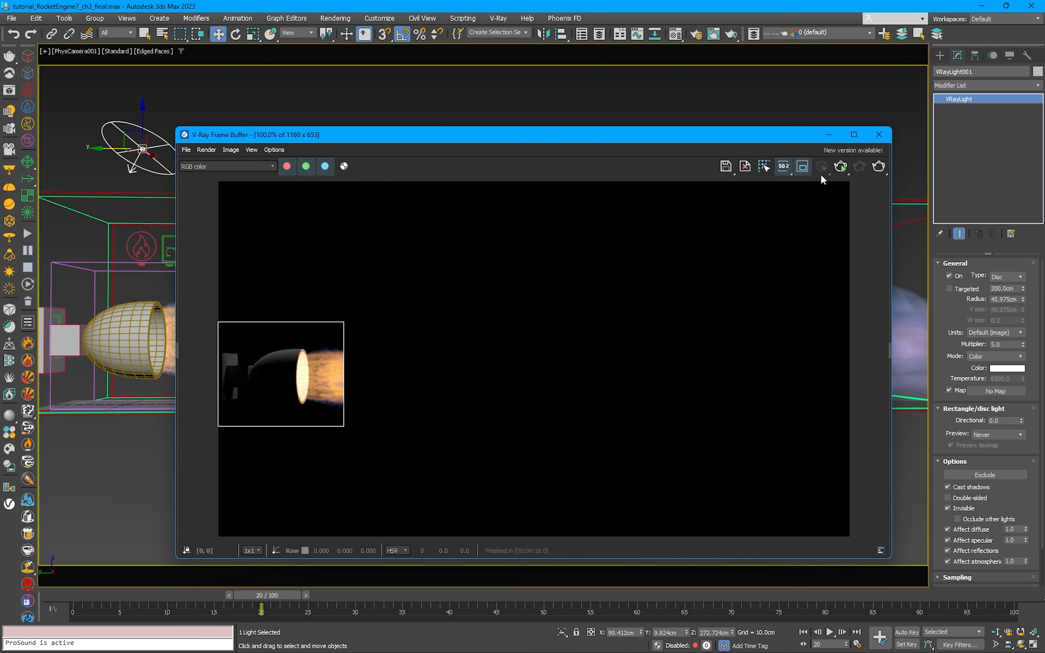
left_click(878, 166)
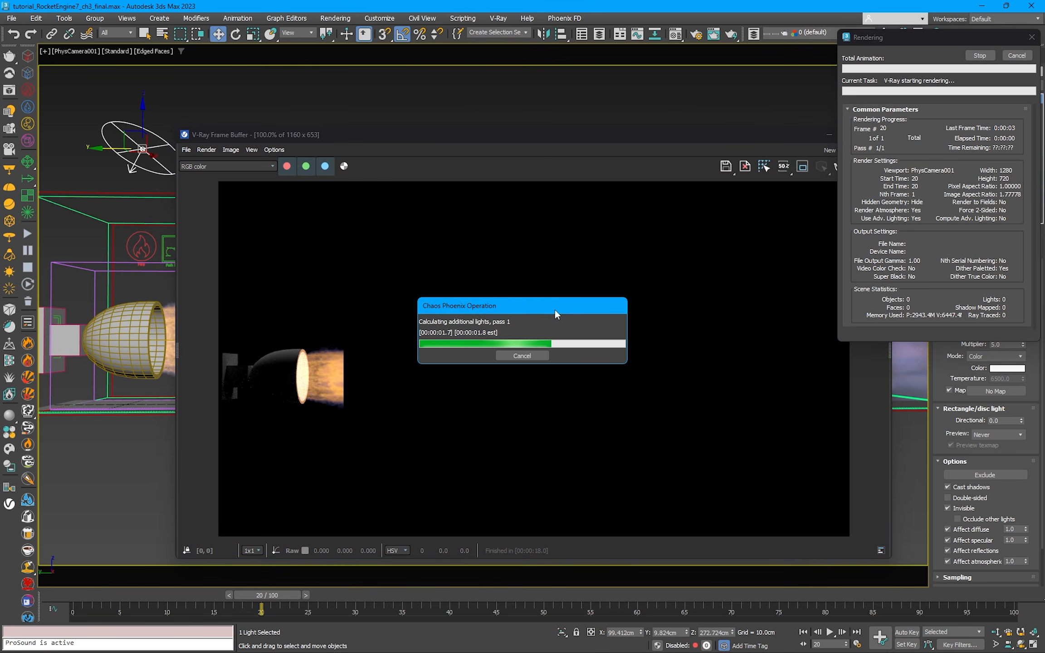